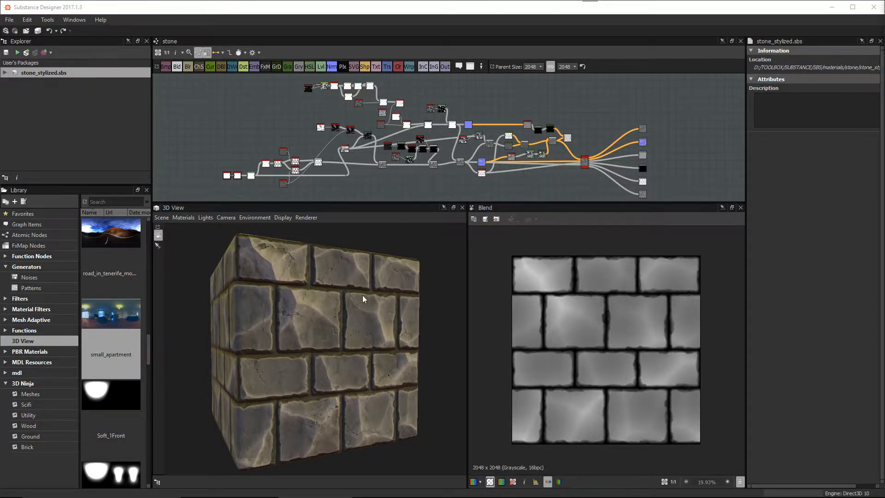
Step: Examine the stylized stone material on the 3D cube from several angles together with its node graph
drag(344, 328, 348, 327)
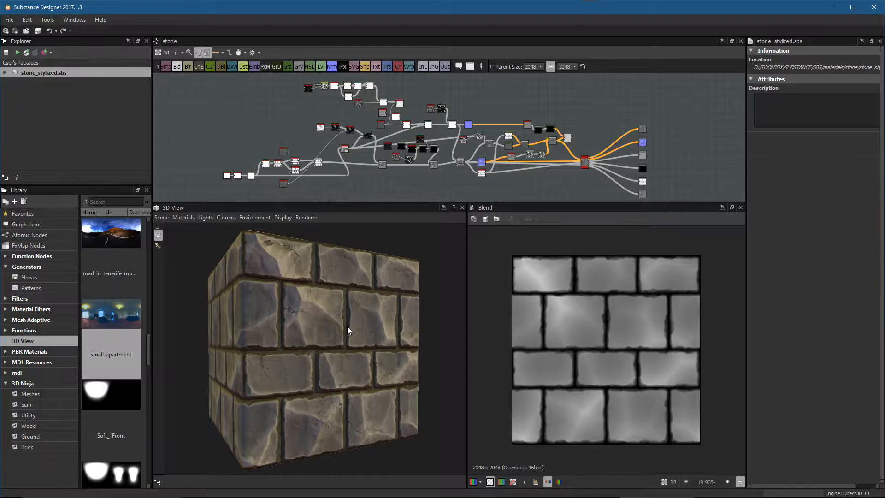
key(alt+Tab)
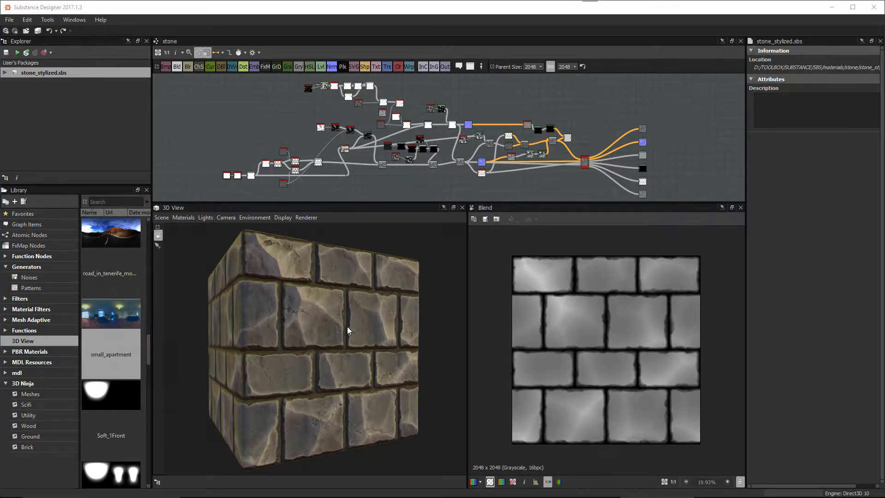
key(alt+Tab)
click(347, 326)
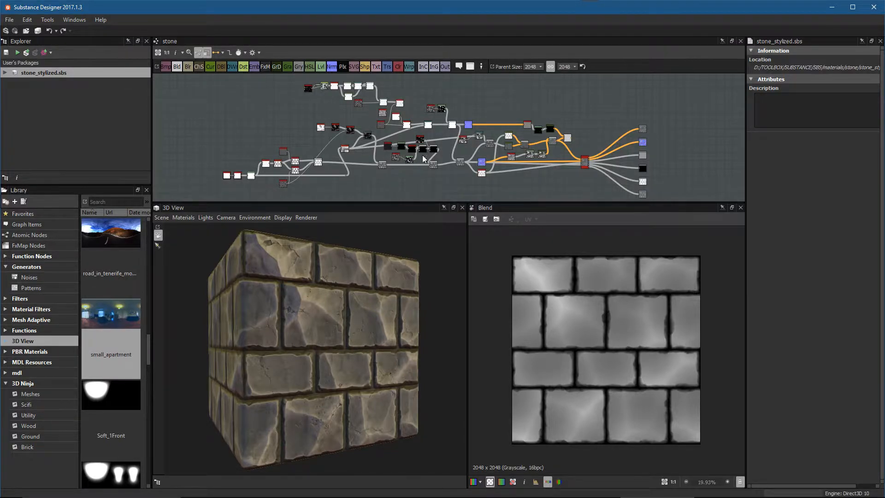
drag(352, 364, 351, 362)
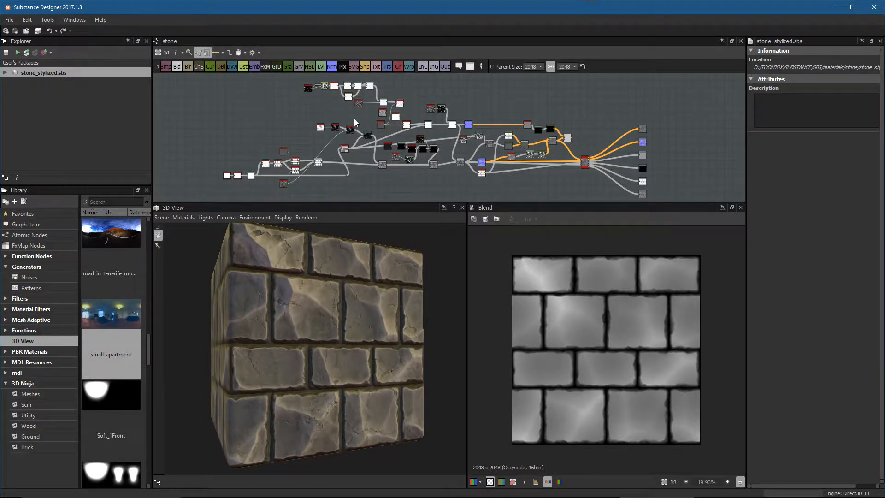
middle_drag(376, 139, 386, 131)
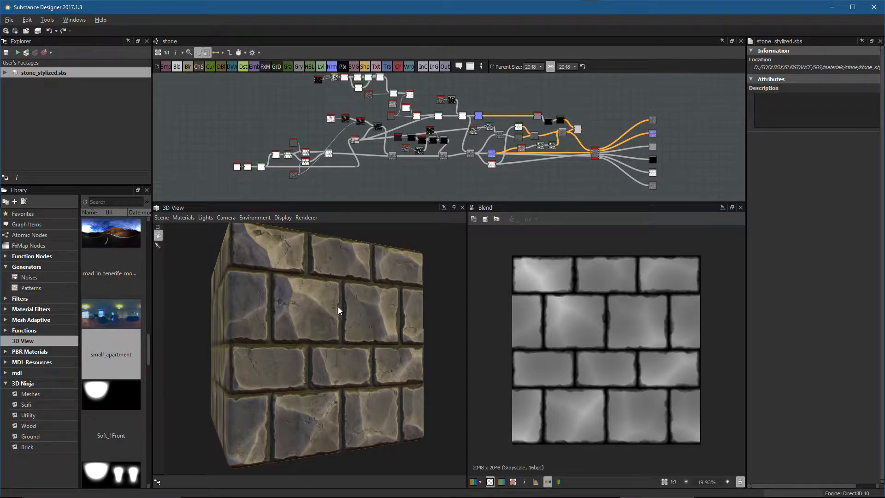
drag(339, 306, 339, 308)
middle_drag(378, 171, 388, 166)
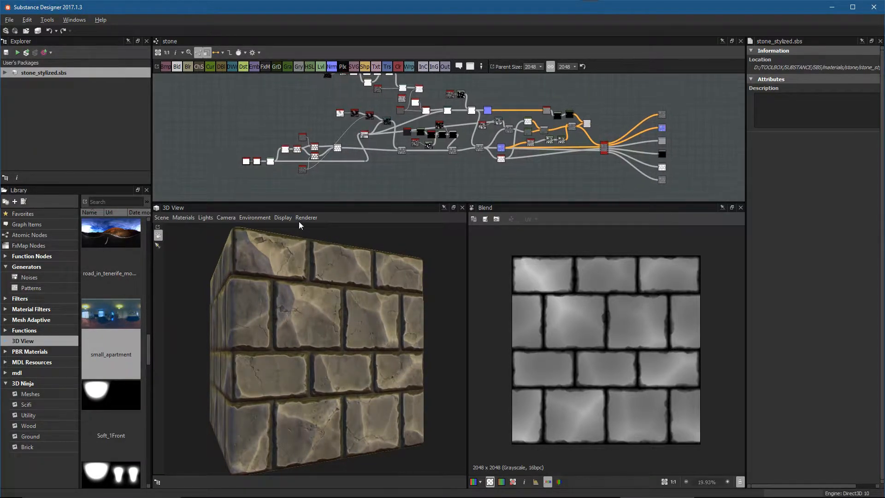
drag(320, 302, 326, 306)
Step: Add a Base Material node in the empty area below the existing nodes of the stone graph
scroll(436, 182, up, 4)
scroll(436, 183, up, 2)
key(space)
text(base)
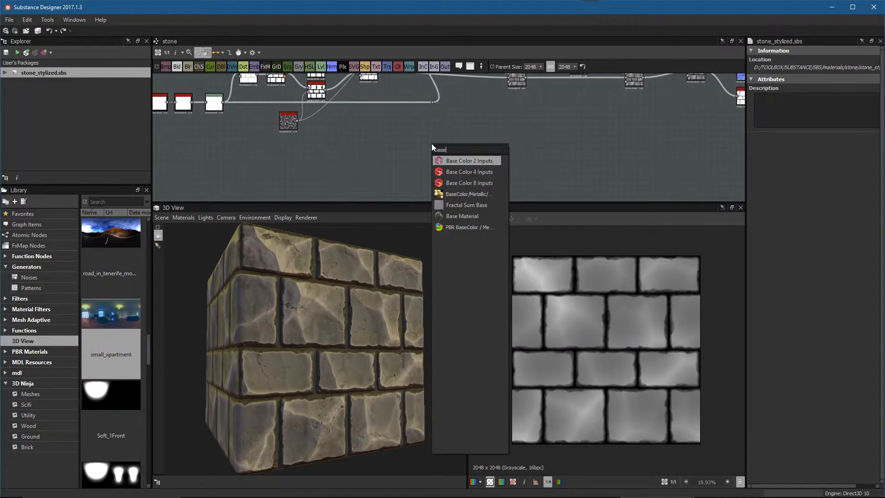
click(464, 217)
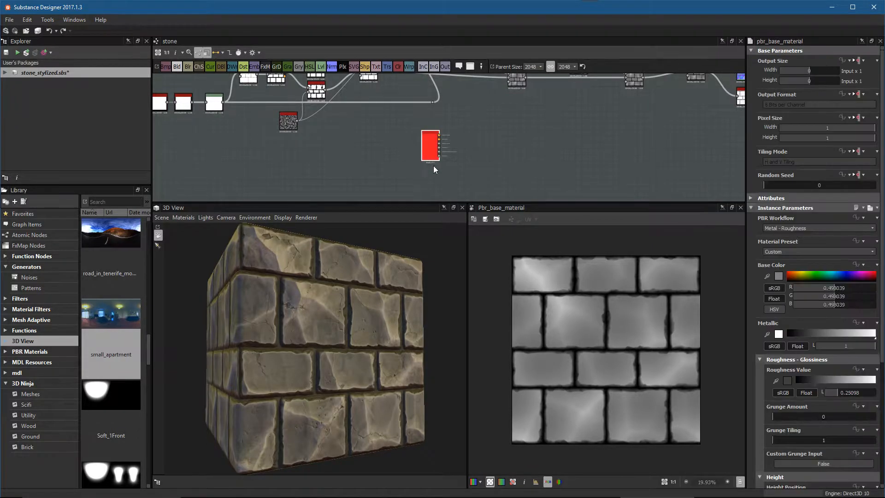
Step: Set the Base Material node's material preset to Dielectric and its roughness value to 0.53
scroll(434, 172, up, 2)
middle_drag(430, 158, 444, 153)
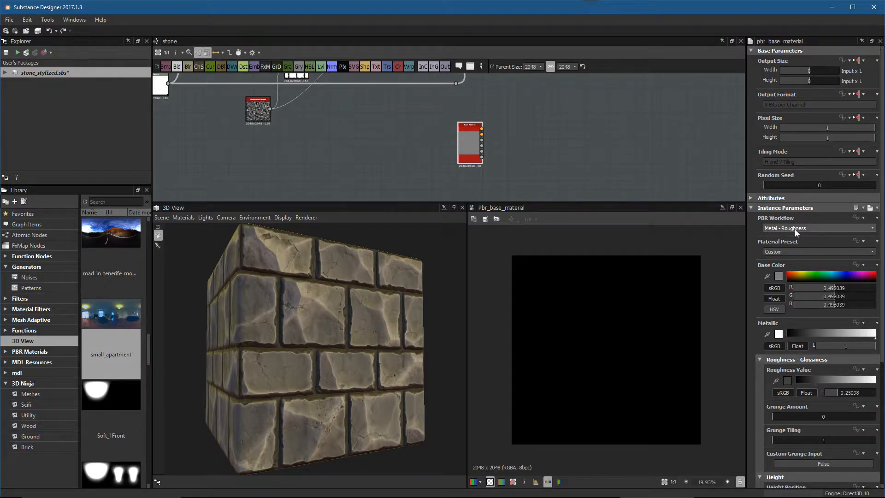
click(770, 251)
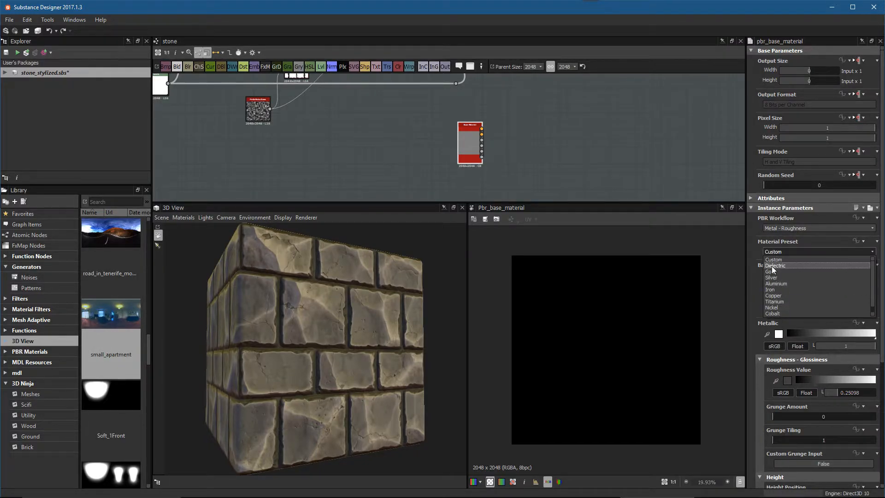
click(772, 267)
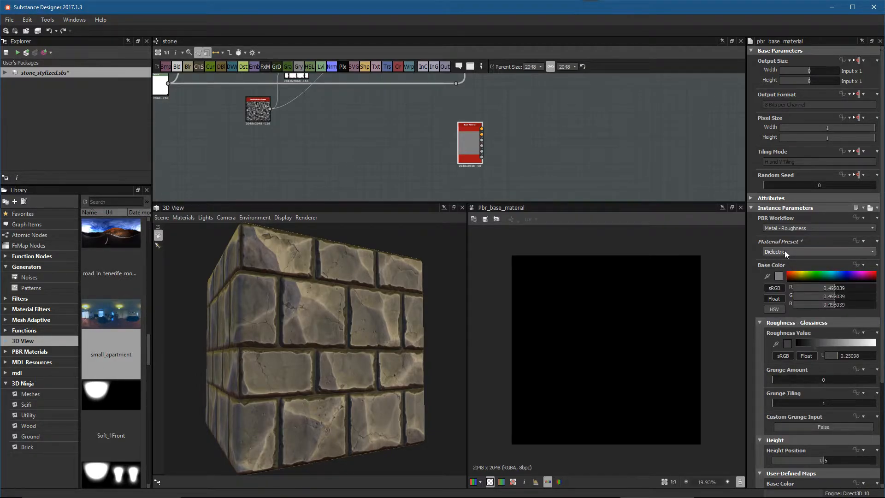
drag(847, 356, 851, 356)
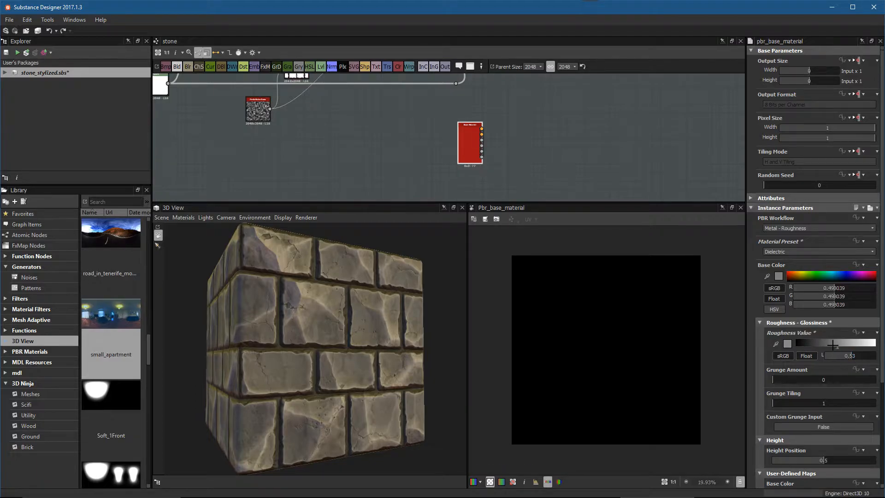
Step: Preview the Base Material node's outputs on the cube in the 3D view
middle_drag(456, 153, 483, 137)
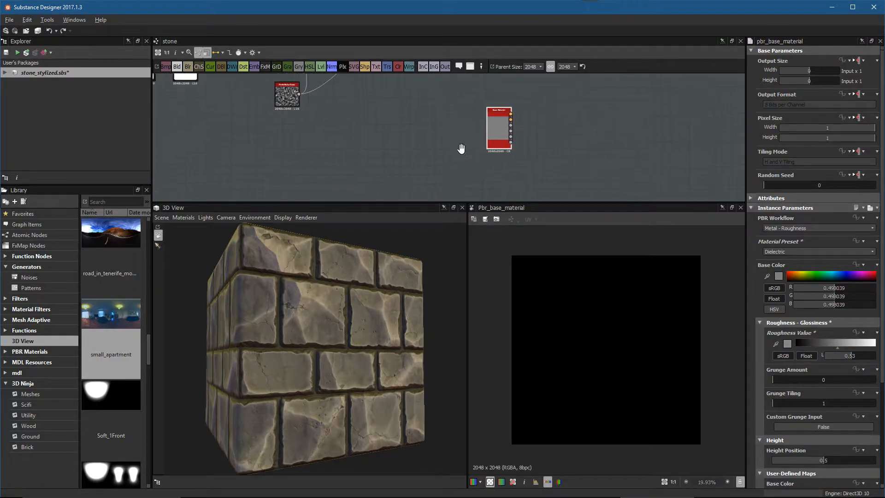
drag(349, 305, 378, 315)
drag(325, 300, 378, 319)
middle_drag(471, 142, 494, 174)
alt+right_drag(493, 174, 433, 162)
middle_drag(396, 152, 427, 157)
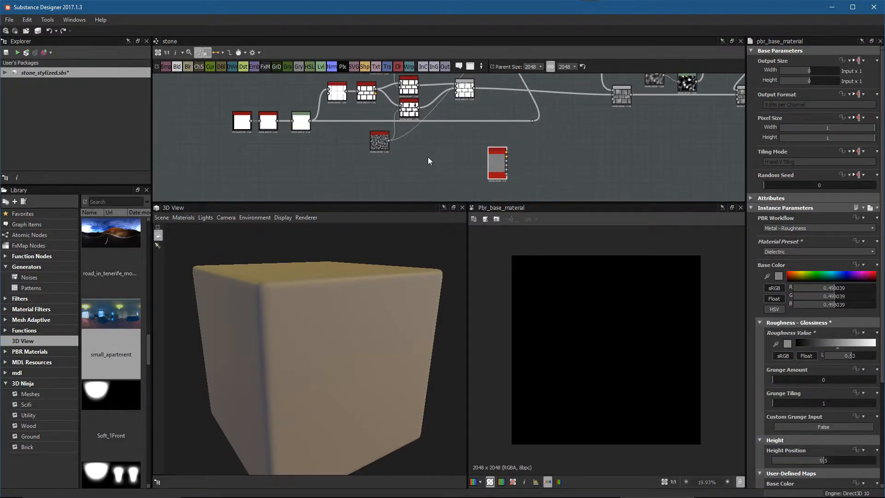
Step: Review the node network through to the graph outputs and show the stone material on the 3D cube again
middle_drag(491, 167, 459, 175)
alt+right_drag(459, 175, 369, 147)
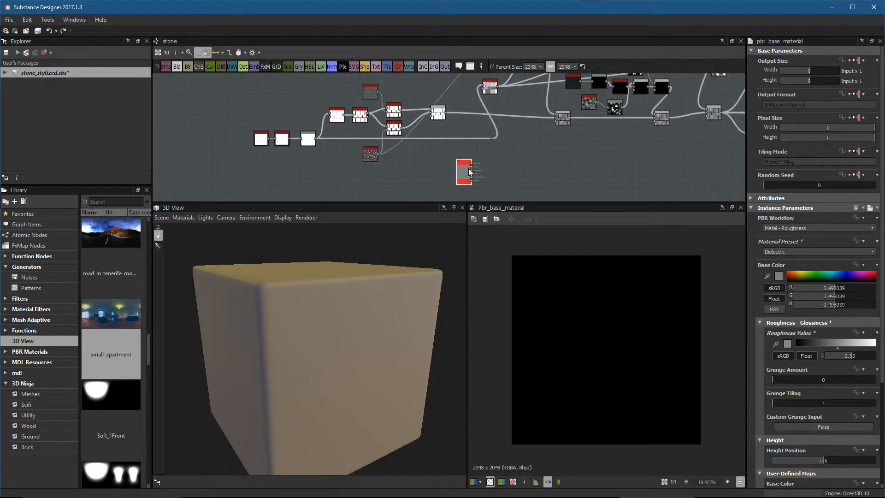
middle_drag(581, 154, 513, 163)
alt+right_drag(513, 163, 495, 159)
middle_drag(585, 170, 364, 174)
alt+right_drag(528, 159, 508, 148)
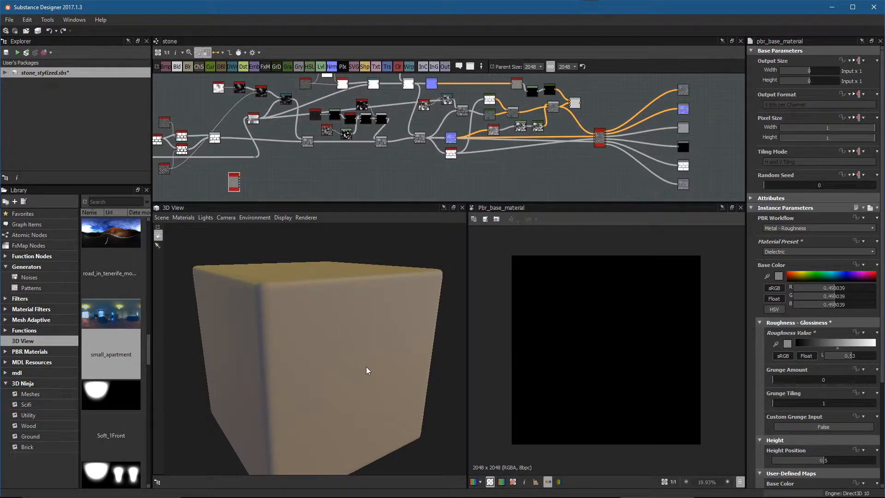
mouse_move(326, 363)
mouse_down()
mouse_move(316, 350)
mouse_move(340, 365)
mouse_up()
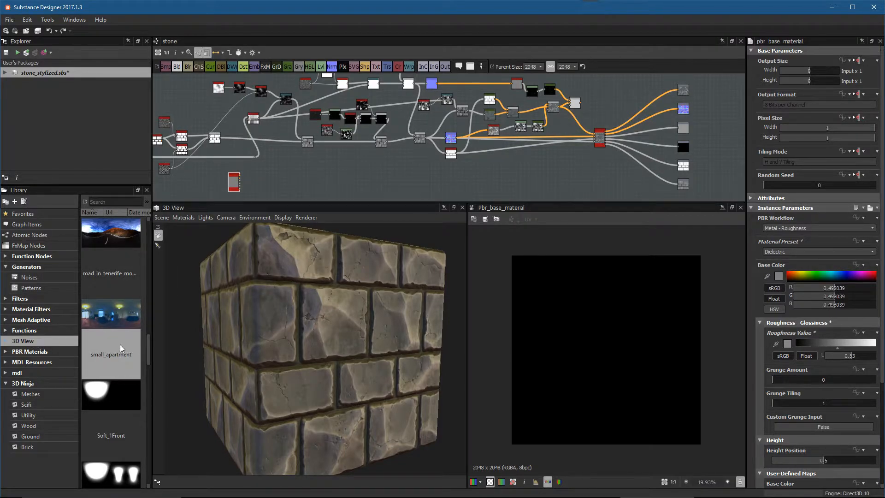
Step: Browse the environment maps in the library's 3D View category, including the soft light ones
drag(149, 351, 154, 277)
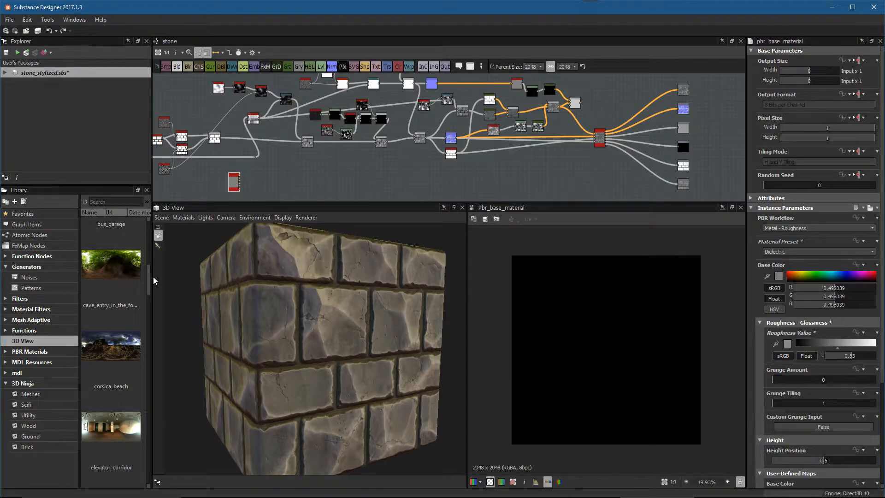
scroll(127, 346, down, 10)
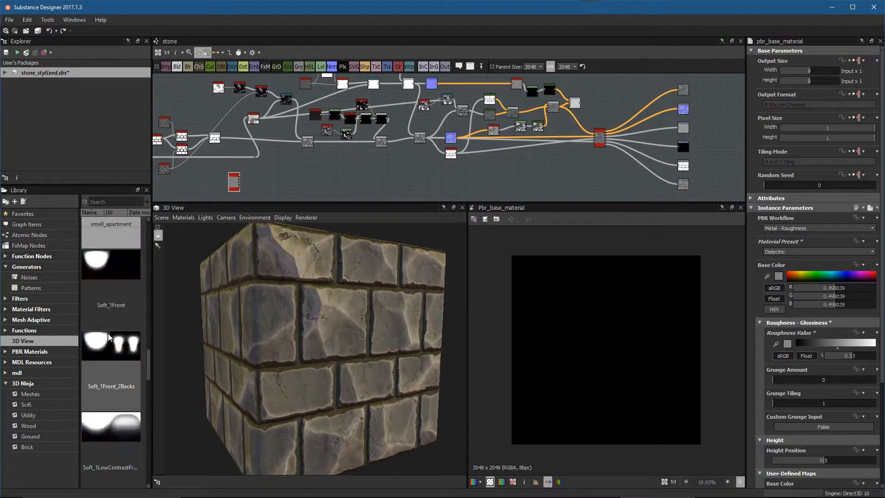
scroll(121, 372, up, 5)
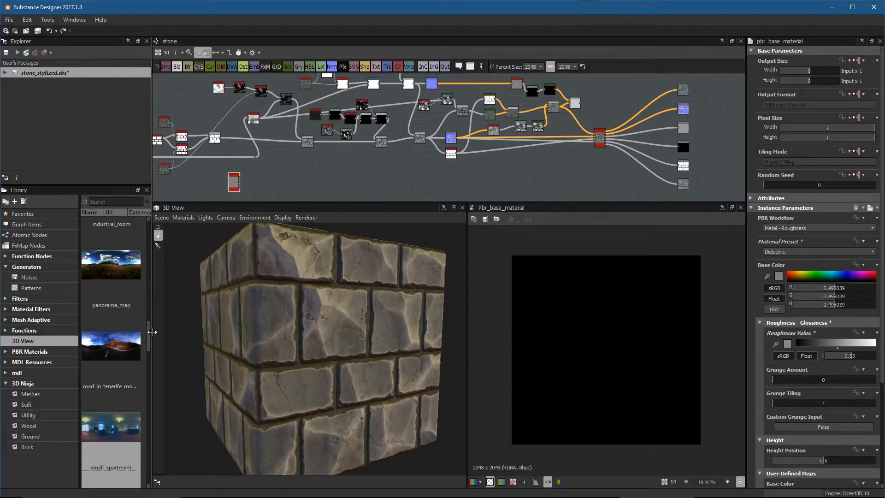
scroll(150, 342, down, 1)
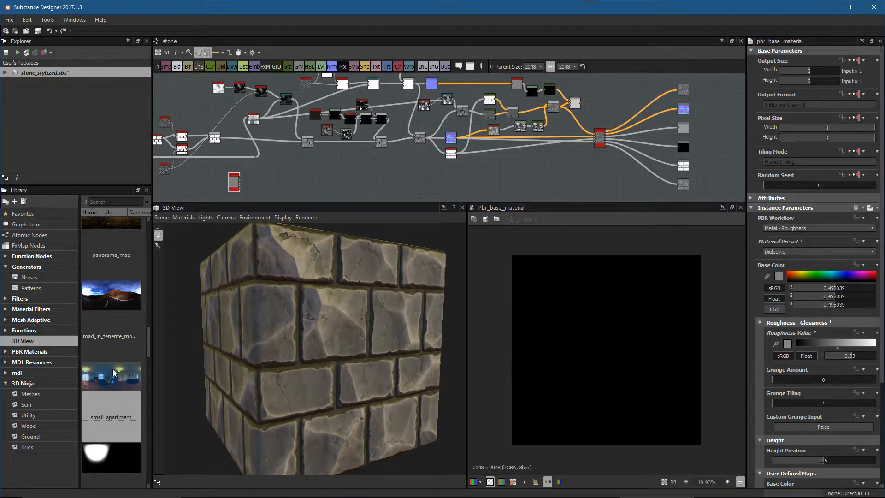
scroll(120, 392, down, 1)
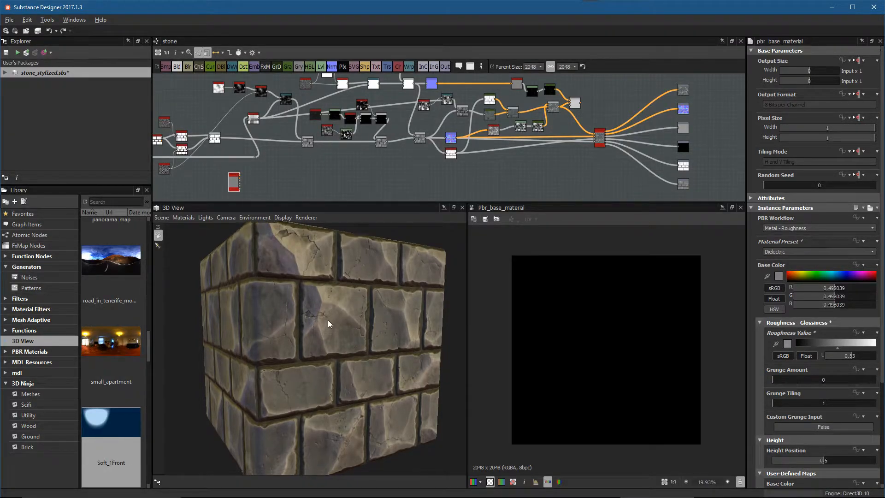
Step: Inspect how the environment lighting falls on the stone cube from different angles
drag(328, 323, 314, 326)
ctrl+shift+right_drag(366, 362, 353, 346)
middle_drag(353, 345, 347, 356)
mouse_move(362, 363)
mouse_down()
mouse_move(339, 360)
mouse_move(347, 363)
mouse_up()
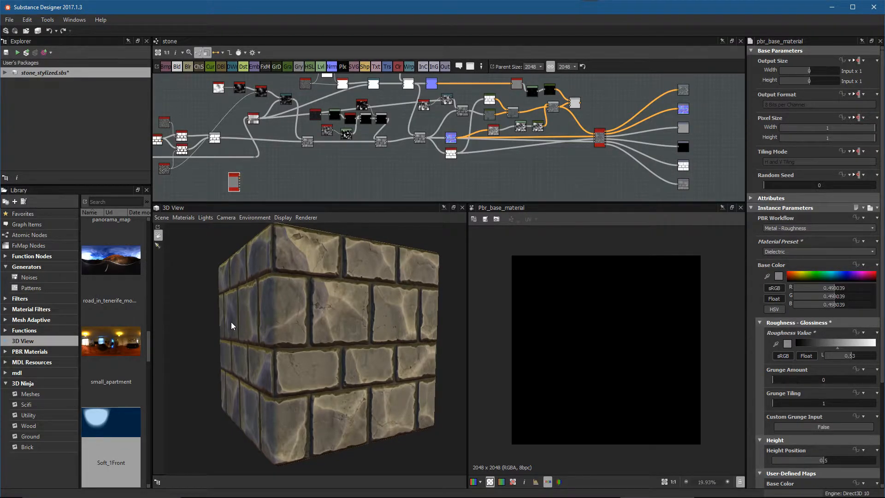
drag(290, 333, 296, 336)
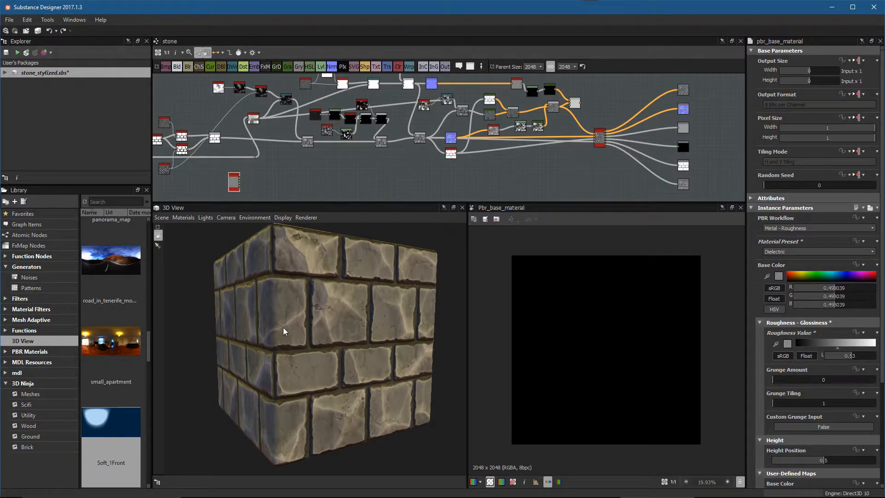
Step: Try the road_in_tenerife and glazed_patio environment maps on the stone cube and rotate the environment lighting
drag(105, 274, 257, 416)
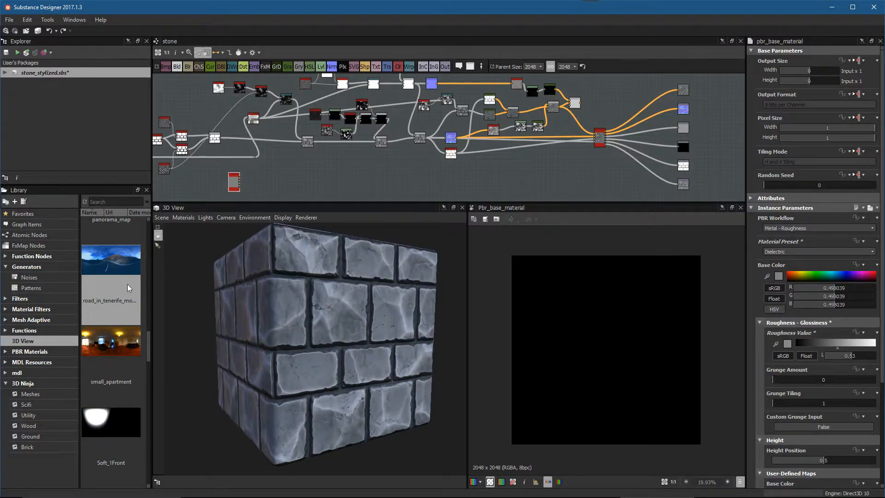
scroll(112, 305, up, 3)
drag(121, 264, 239, 412)
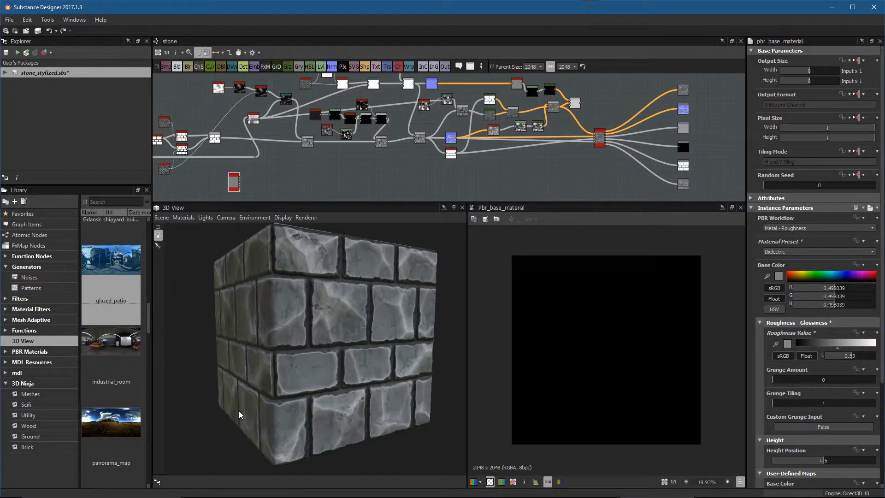
drag(440, 408, 369, 383)
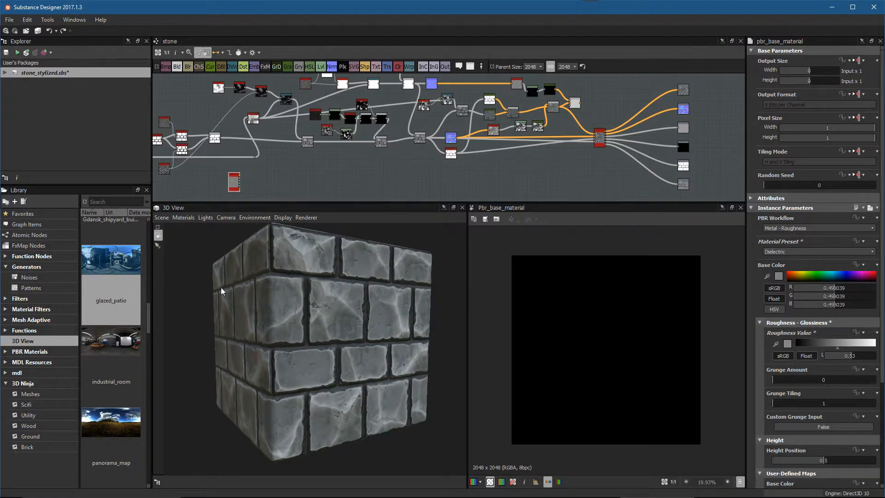
ctrl+shift+right_drag(339, 381, 355, 385)
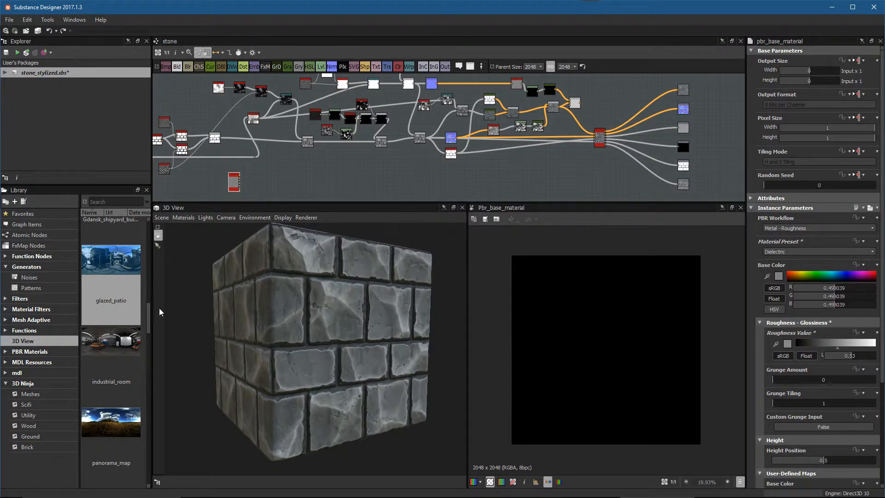
Step: Apply the small_apartment environment map to the 3D view and check the lighting on the stone cube
drag(148, 306, 149, 344)
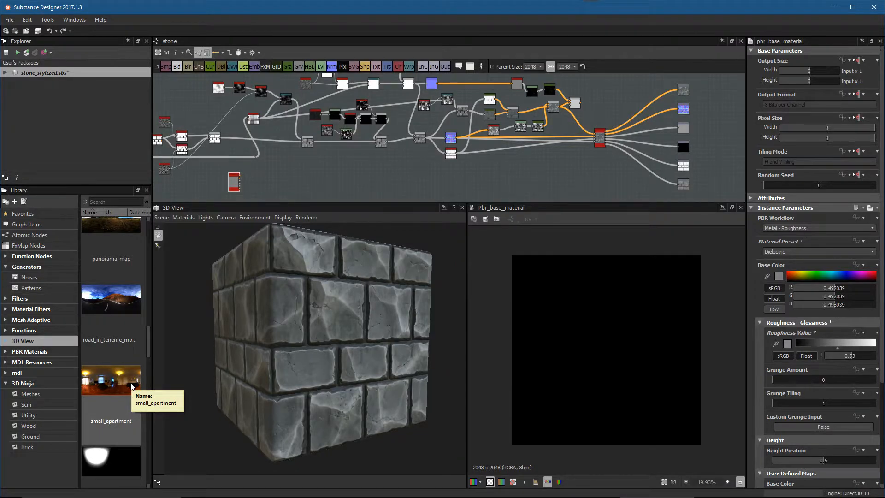
drag(131, 386, 253, 405)
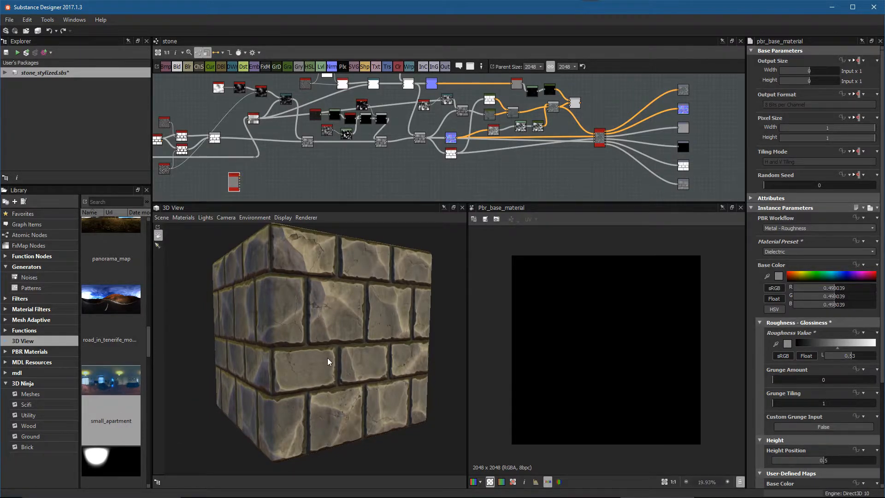
drag(327, 358, 358, 283)
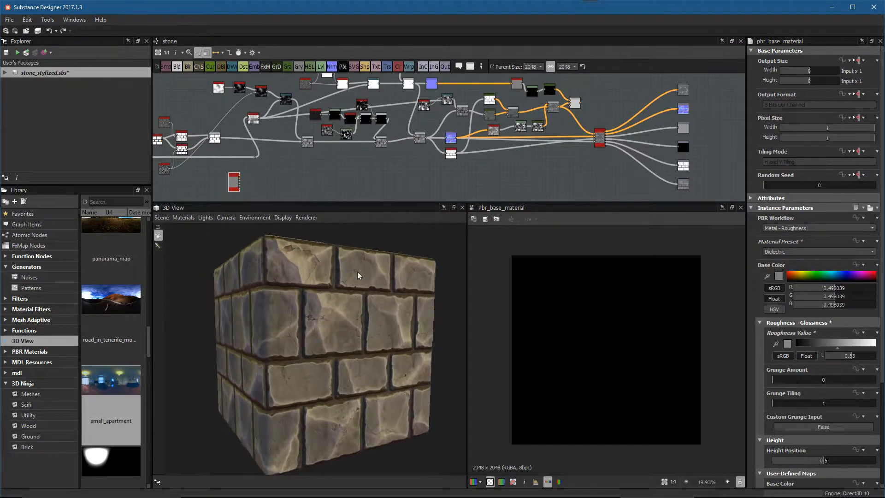
Step: Show the Base Material node's outputs on the 3D cube in place of the stone material
middle_drag(324, 161, 506, 135)
scroll(392, 154, up, 1)
scroll(403, 178, up, 3)
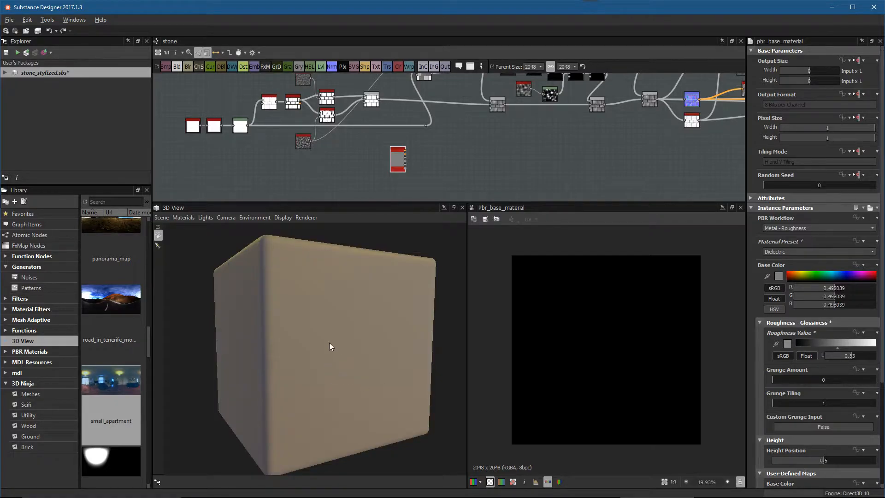
drag(341, 343, 338, 341)
Step: Move the Base Material node slightly closer to the brick-pattern nodes above it
mouse_move(352, 154)
middle_down()
mouse_move(395, 148)
mouse_move(364, 159)
middle_up()
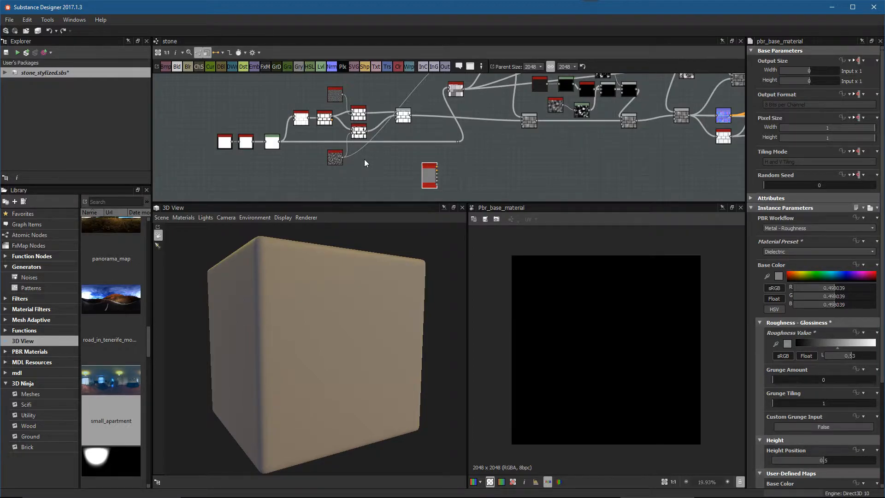
scroll(371, 163, up, 4)
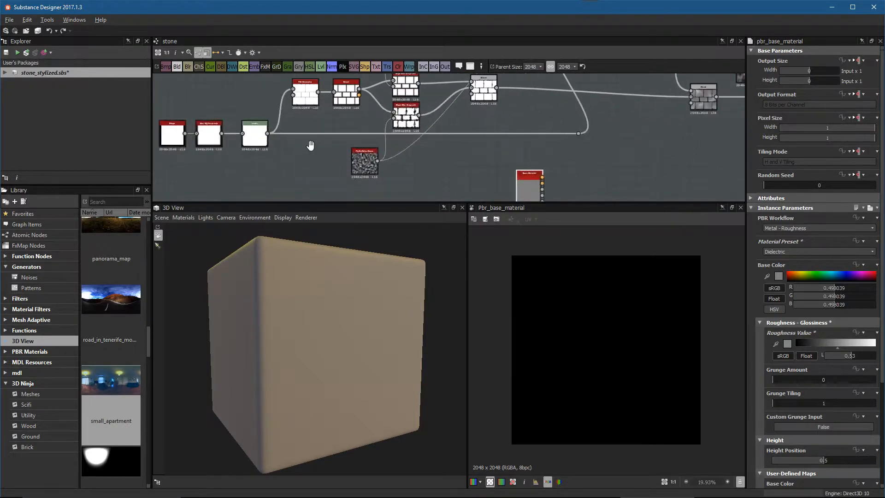
drag(564, 190, 582, 175)
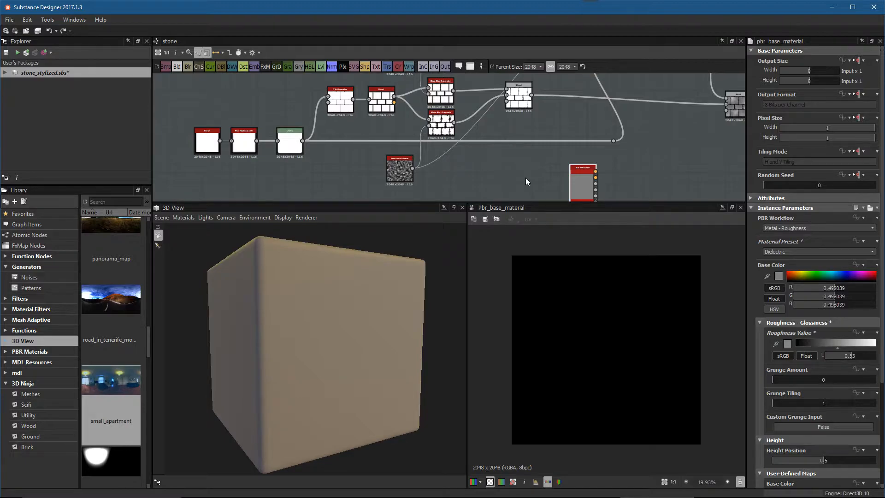
Step: Preview the Tile Generator node's brick pattern in the 2D view
scroll(363, 166, up, 5)
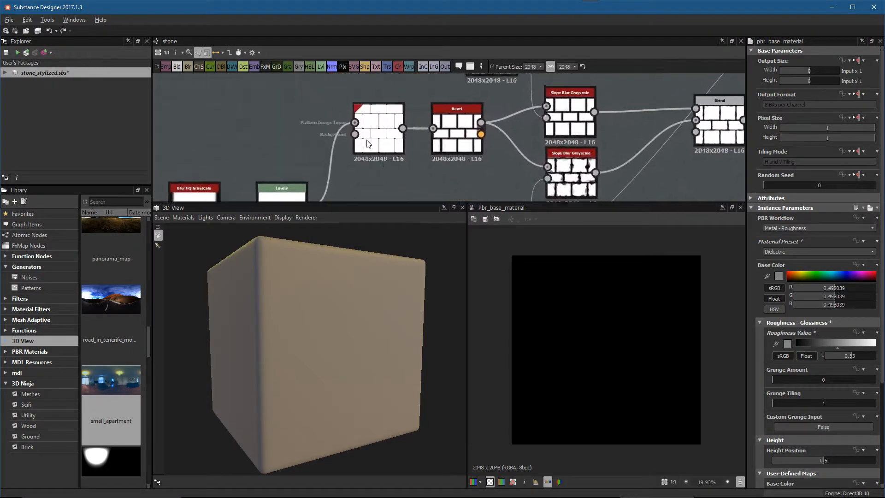
double_click(380, 133)
middle_drag(309, 137, 349, 139)
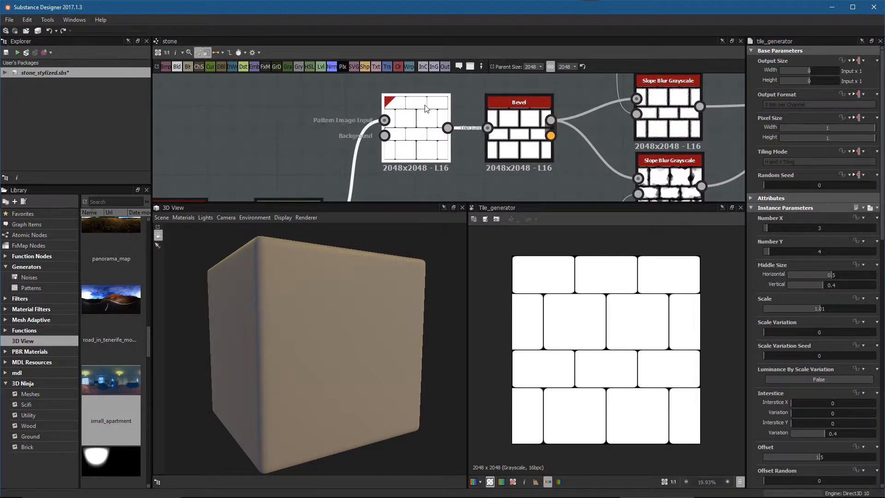
scroll(609, 366, up, 1)
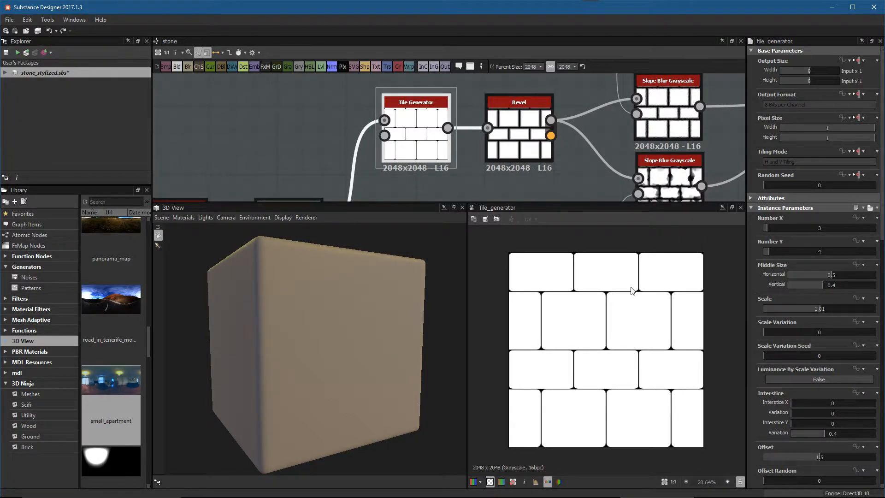
Step: Examine the Tile Generator's instance parameters, including interstice, offset, rotation and the available pattern types
click(751, 51)
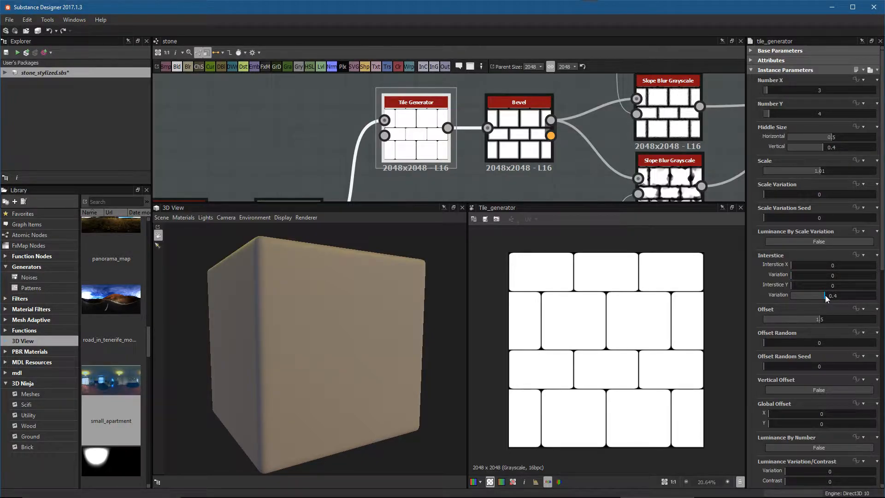
scroll(784, 316, down, 4)
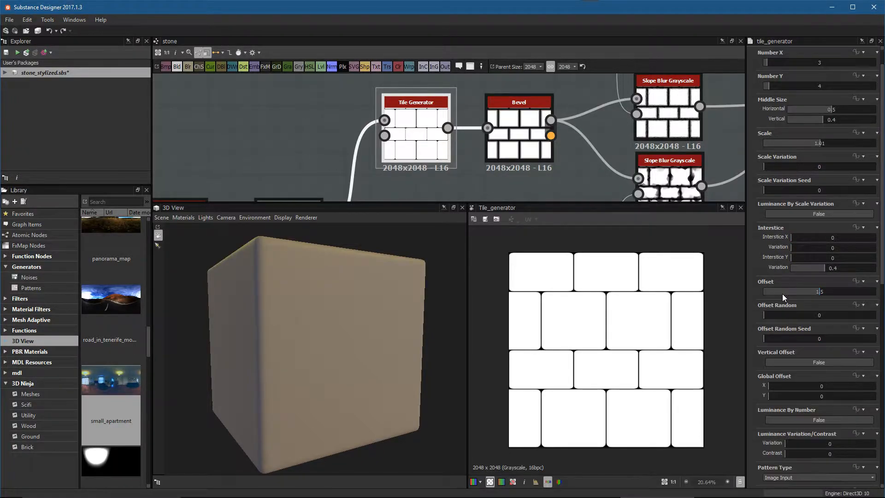
scroll(760, 300, down, 5)
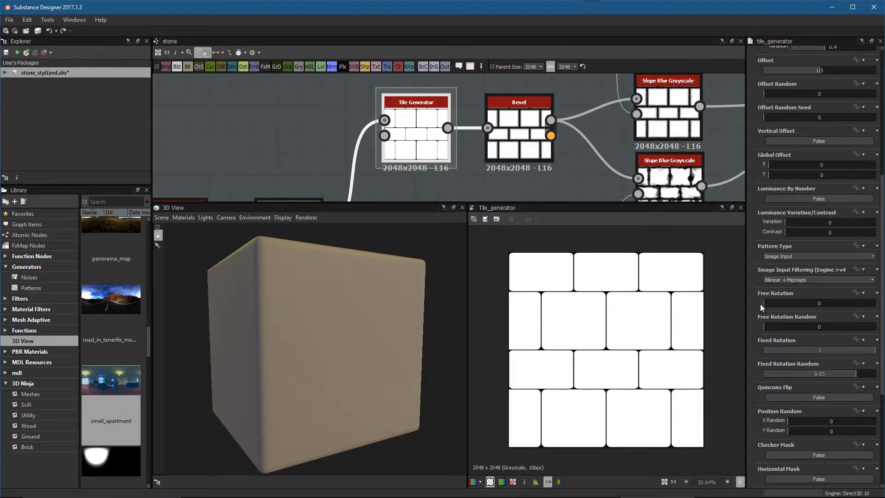
scroll(760, 304, down, 6)
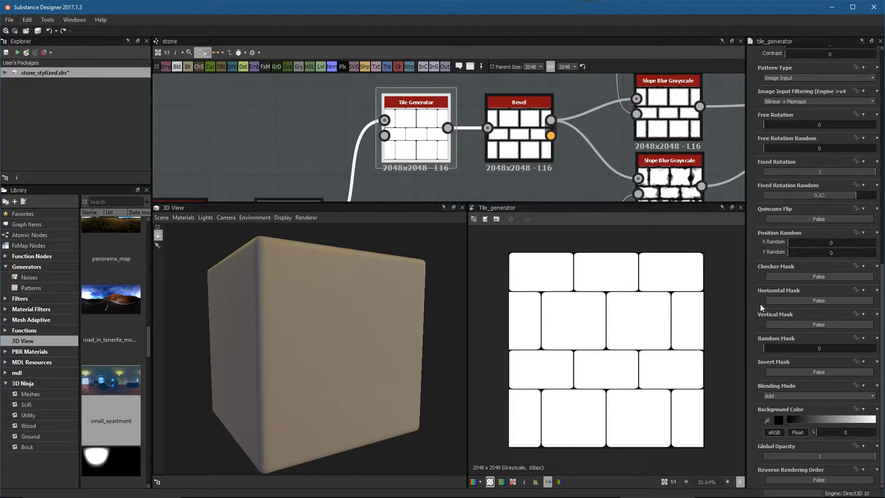
scroll(760, 304, up, 5)
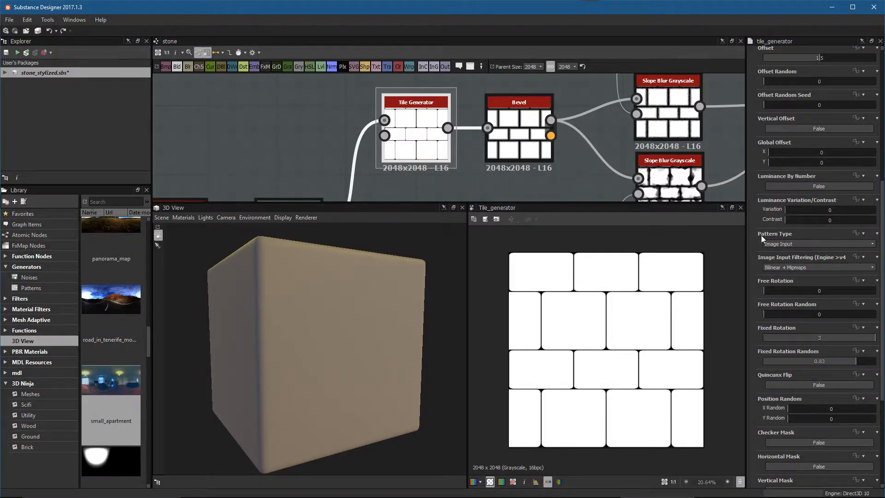
click(781, 241)
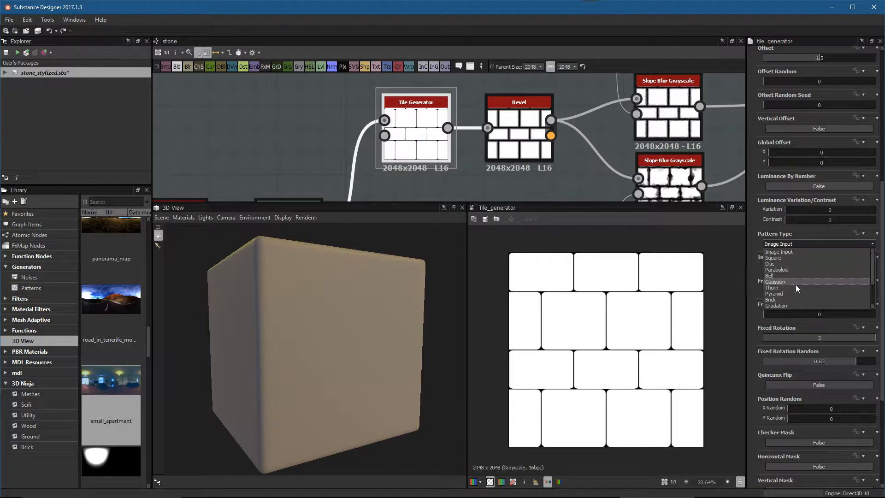
click(756, 254)
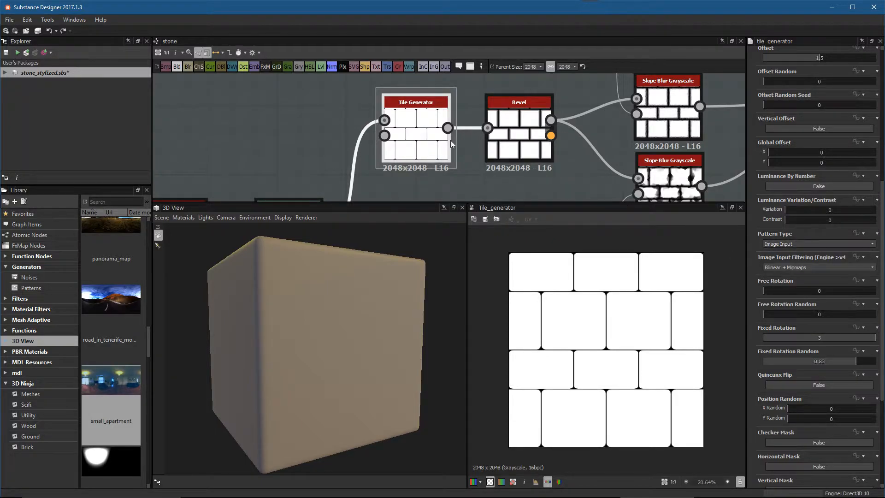
Step: Preview the Shape and Blur HQ Grayscale nodes that build the custom brick pattern
middle_drag(461, 178, 510, 110)
scroll(471, 149, down, 1)
middle_drag(471, 149, 668, 117)
scroll(363, 148, up, 2)
double_click(384, 134)
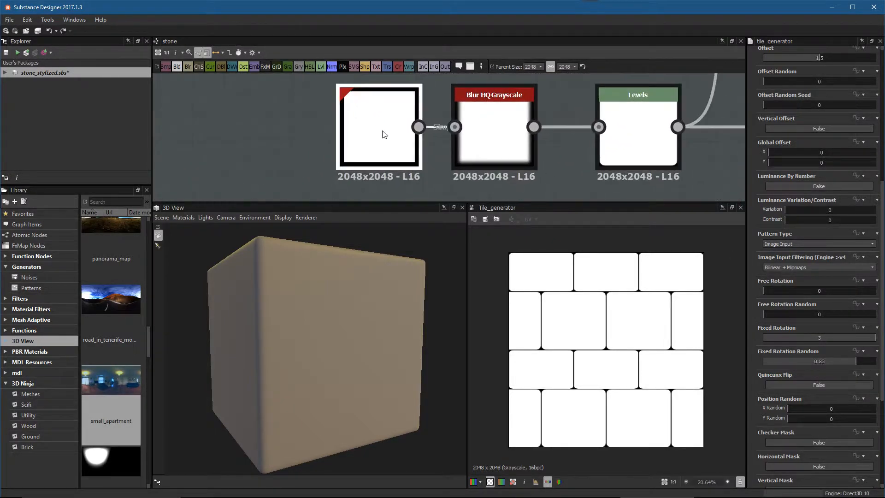
scroll(599, 310, up, 1)
double_click(486, 134)
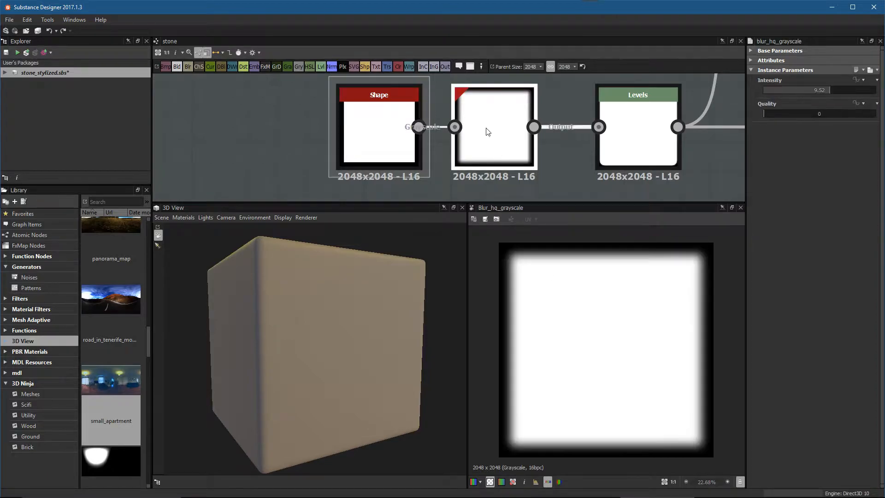
scroll(531, 253, up, 1)
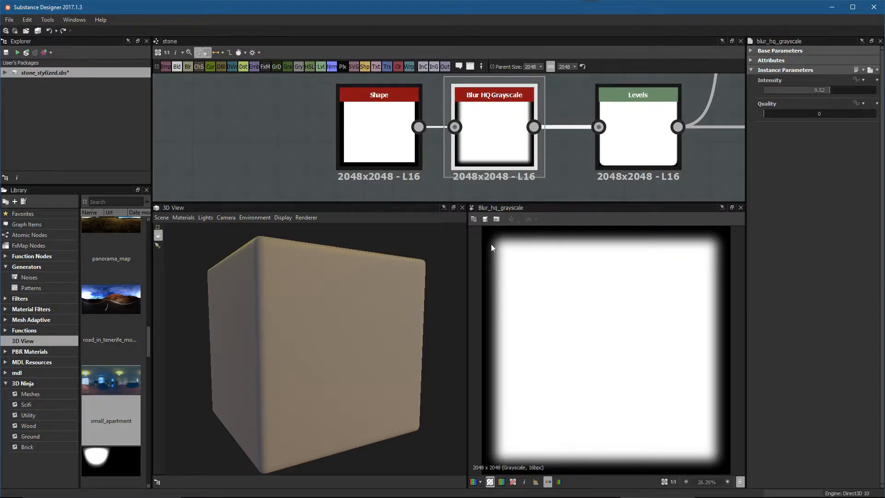
Step: Preview the Levels node's output and inspect the corners of the sharpened square
double_click(625, 135)
scroll(568, 292, down, 2)
scroll(692, 242, up, 2)
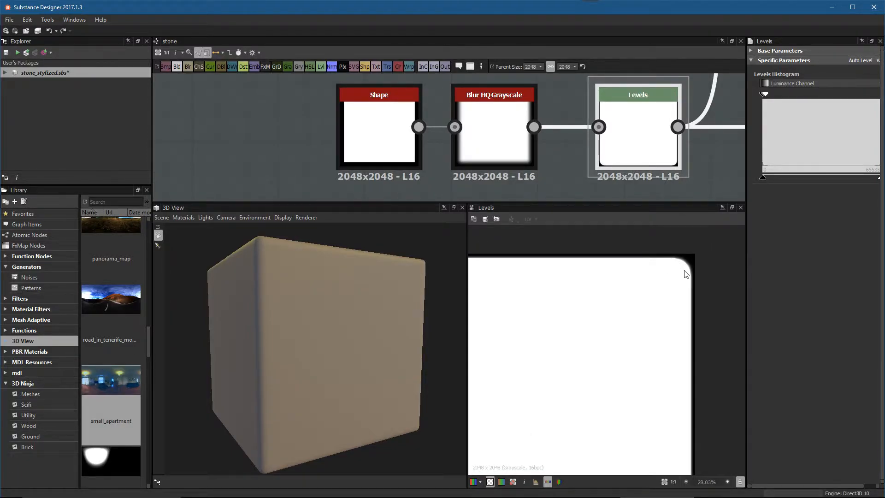
key(f)
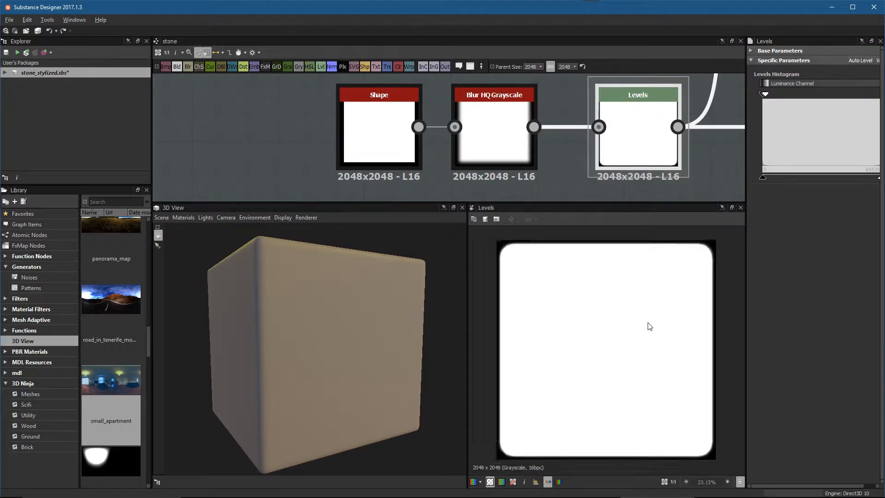
Step: Preview the Tile Generator again and compare its bricks with the Levels node feeding its pattern image input
middle_drag(573, 147, 502, 176)
scroll(502, 176, down, 2)
middle_drag(635, 98, 510, 169)
double_click(551, 138)
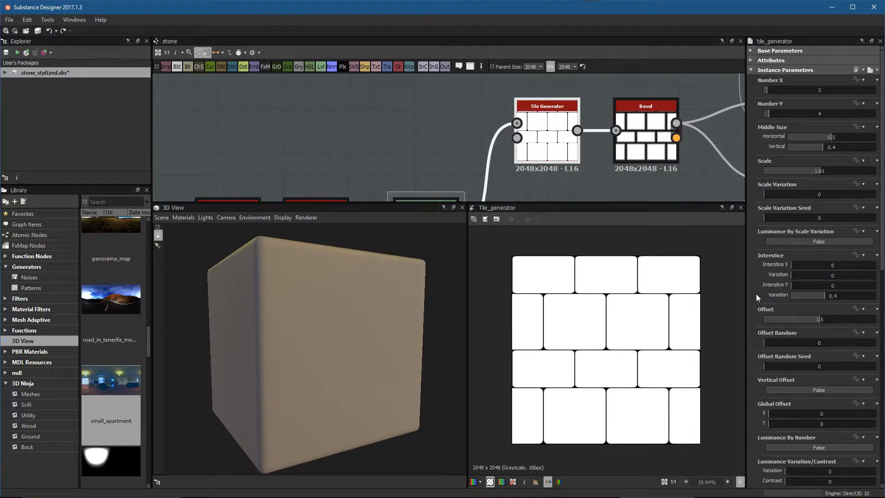
scroll(771, 272, down, 1)
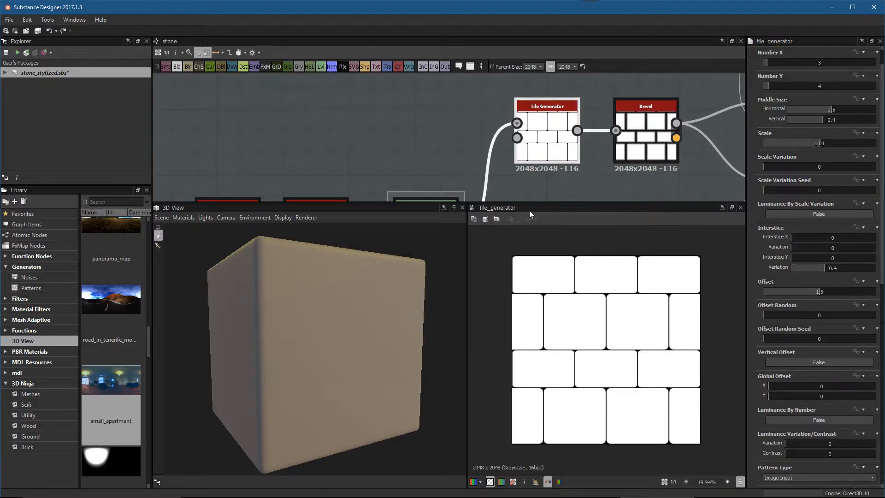
middle_drag(477, 165, 480, 122)
double_click(430, 185)
double_click(553, 86)
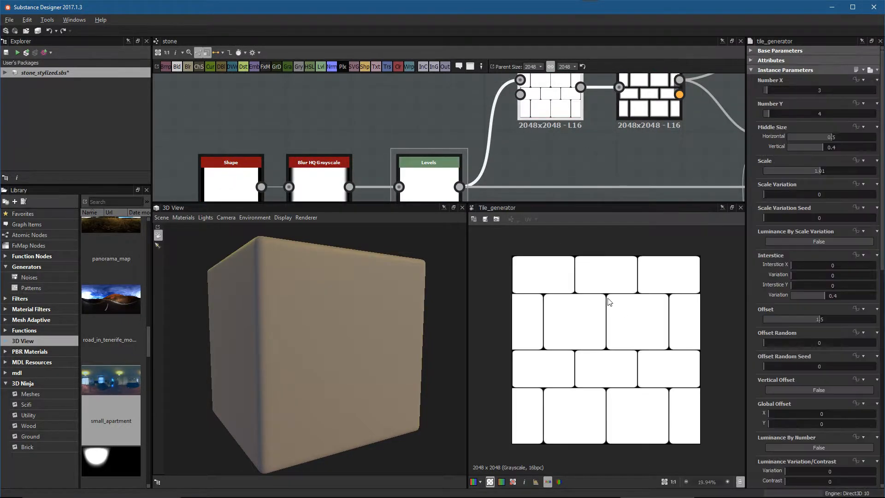
middle_drag(616, 198, 488, 230)
scroll(629, 369, up, 1)
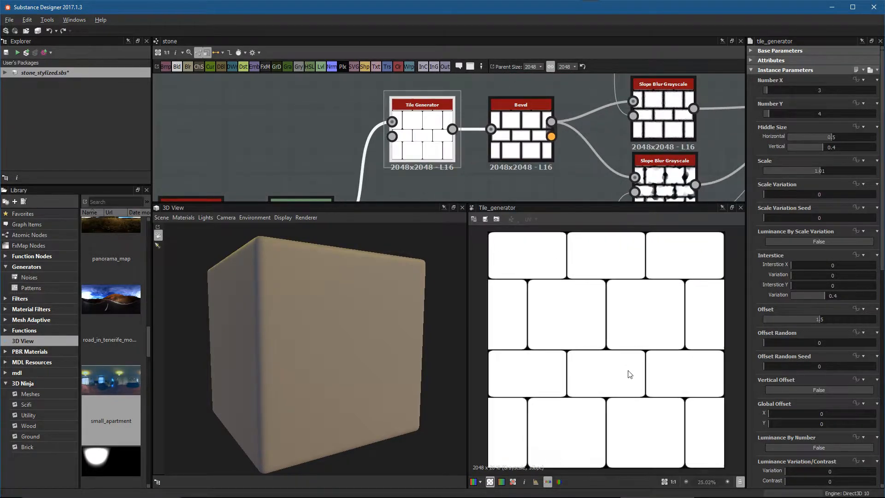
scroll(400, 179, down, 1)
Step: Set the Blur HQ Grayscale node's intensity to 9.59 and check the brick corners up close
middle_drag(402, 194, 550, 144)
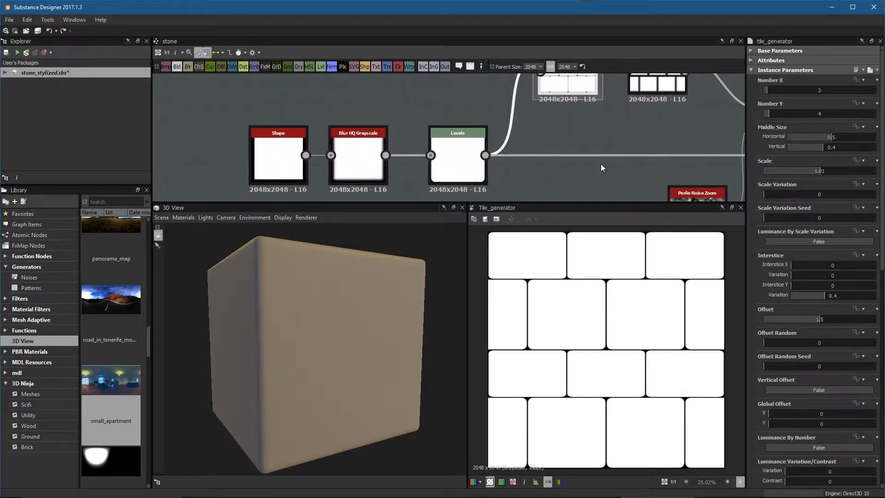
click(357, 171)
mouse_move(823, 93)
mouse_down()
mouse_move(790, 92)
mouse_move(832, 93)
mouse_move(831, 101)
mouse_up()
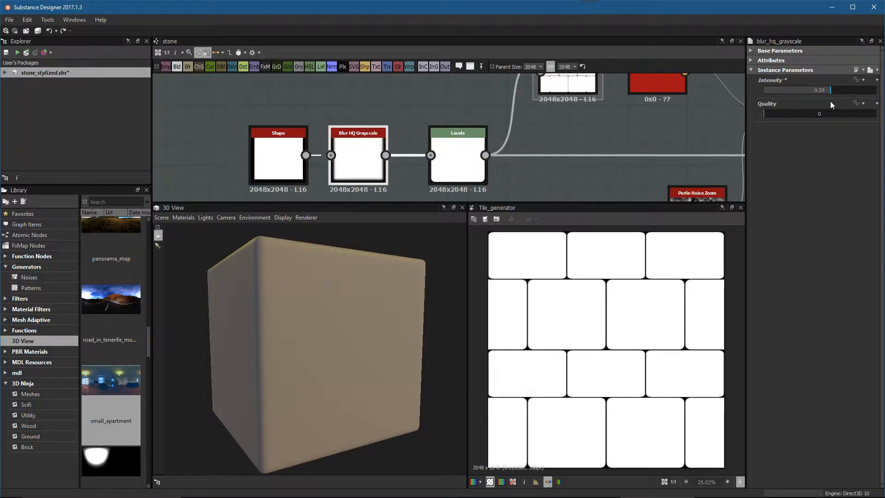
scroll(601, 318, up, 1)
scroll(631, 286, up, 1)
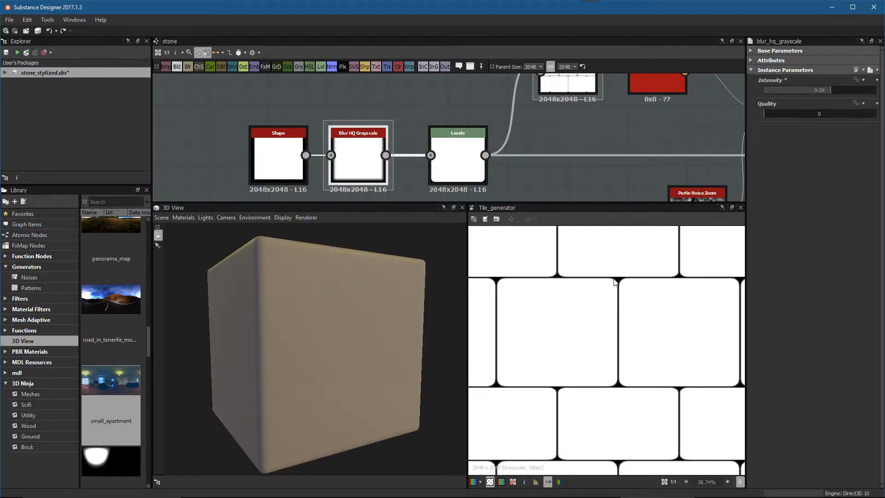
scroll(624, 279, up, 8)
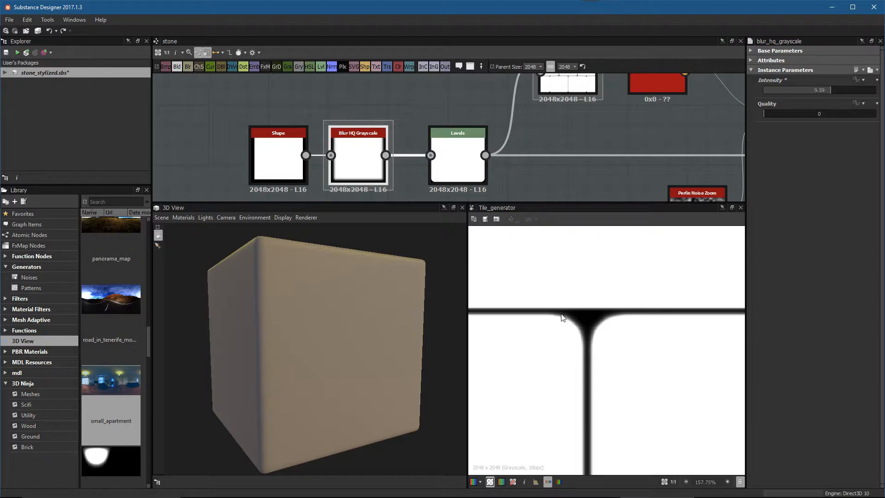
scroll(554, 315, down, 9)
Step: Preview the Tile Generator's whole brick pattern with the adjusted blur
middle_drag(553, 159, 523, 231)
scroll(555, 180, down, 3)
middle_drag(555, 180, 463, 145)
click(452, 114)
scroll(501, 140, down, 3)
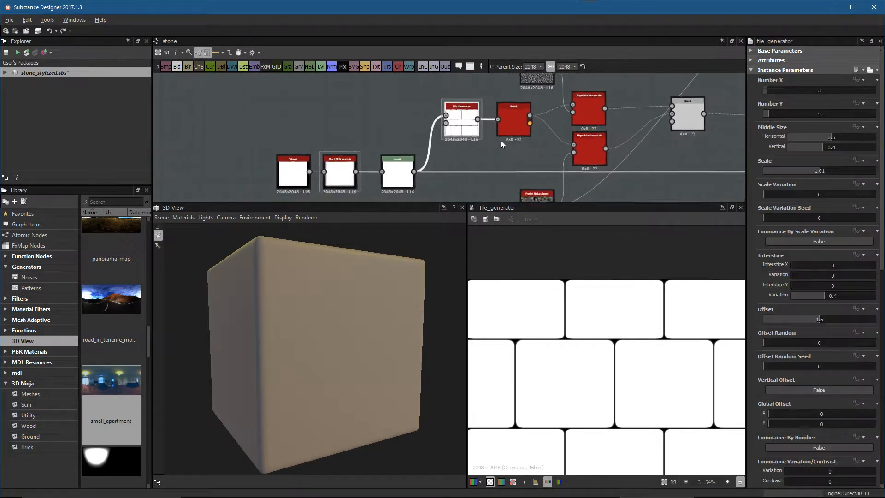
middle_drag(526, 148, 469, 163)
scroll(498, 162, up, 1)
scroll(595, 314, down, 3)
scroll(607, 333, up, 1)
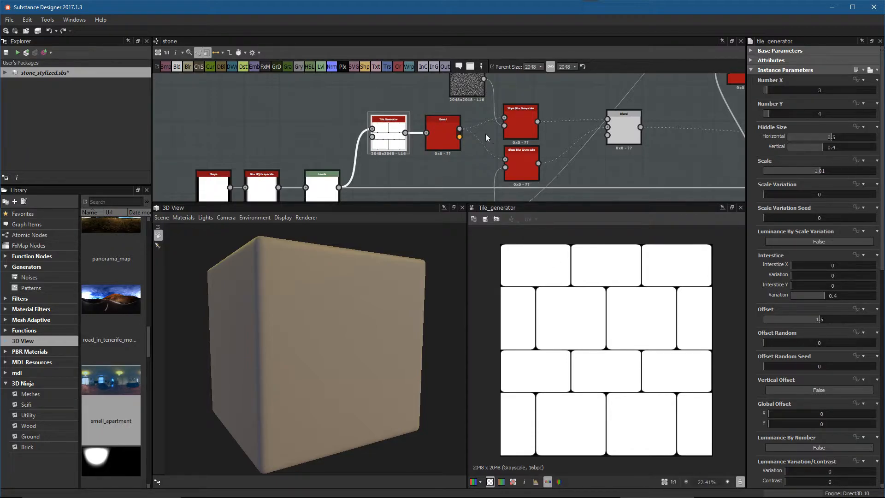
Step: Preview the Bevel node's height output and examine the softened brick edges and bevel parameters
scroll(496, 136, up, 3)
click(477, 148)
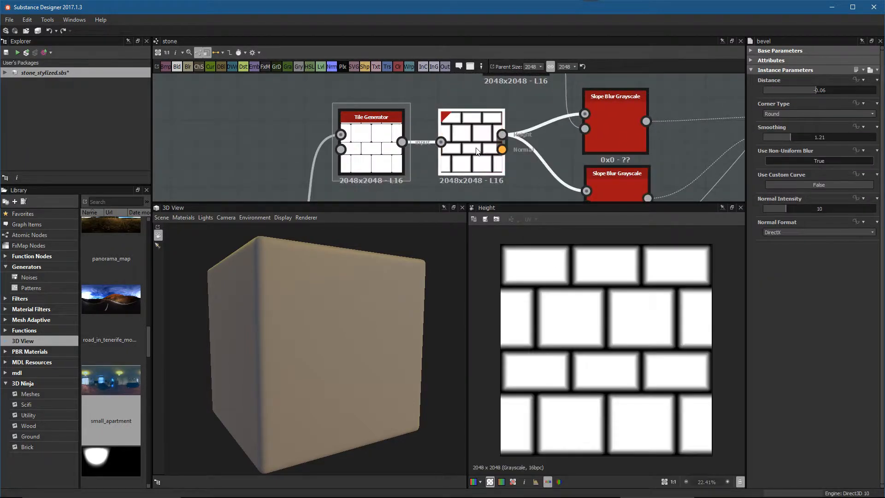
scroll(647, 306, up, 3)
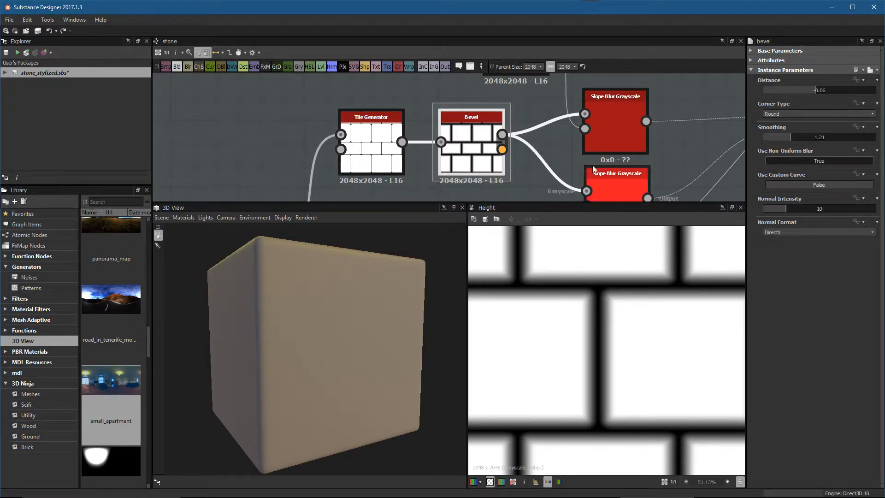
scroll(489, 134, down, 4)
Step: Move the lower Perlin Noise Zoom node beneath the Slope Blur Grayscale nodes and place the Base Material node beside it
scroll(494, 136, down, 3)
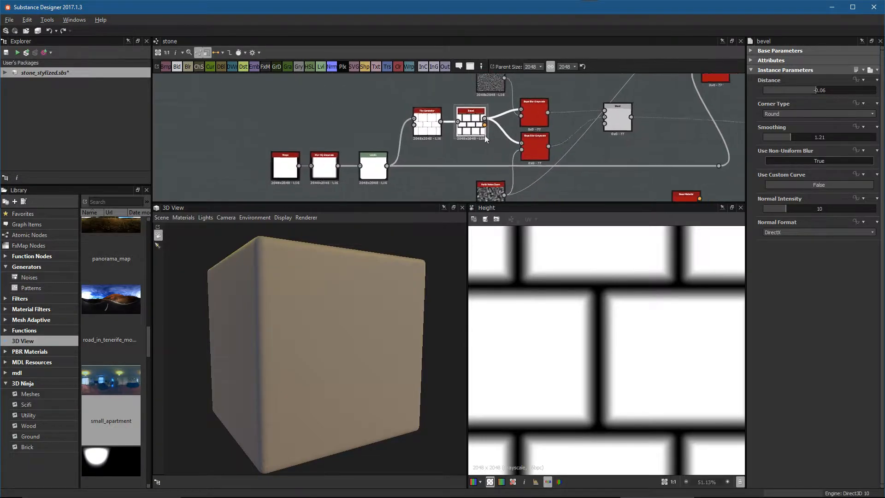
scroll(463, 125, up, 2)
drag(500, 176, 543, 166)
middle_drag(504, 148, 531, 120)
click(626, 165)
drag(627, 165, 527, 165)
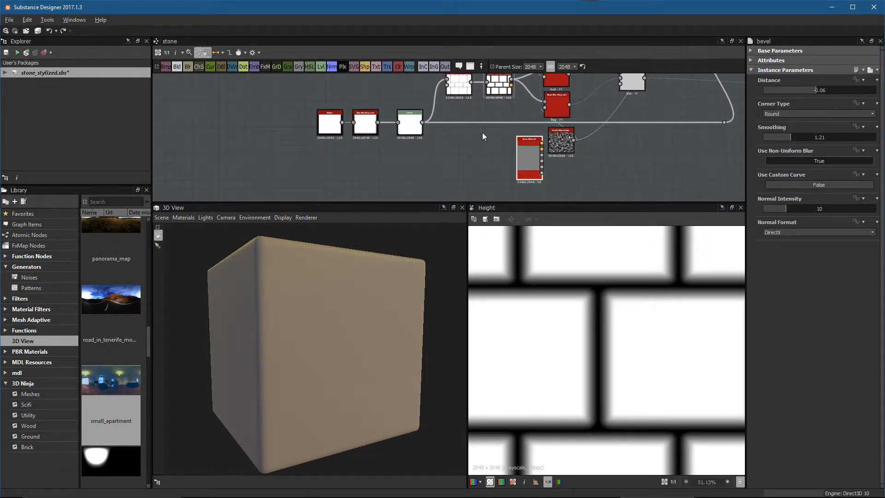
Step: Move the Shape, Blur HQ Grayscale, Levels, Tile Generator and Bevel nodes together away from the Slope Blur Grayscale nodes
middle_drag(458, 128, 501, 154)
mouse_move(359, 86)
mouse_down()
mouse_move(369, 101)
mouse_move(540, 178)
mouse_up()
drag(540, 104, 451, 109)
Step: Add a Normal node below the brick nodes and connect the Bevel node's height output to it
scroll(513, 161, up, 3)
middle_drag(475, 159, 514, 153)
key(space)
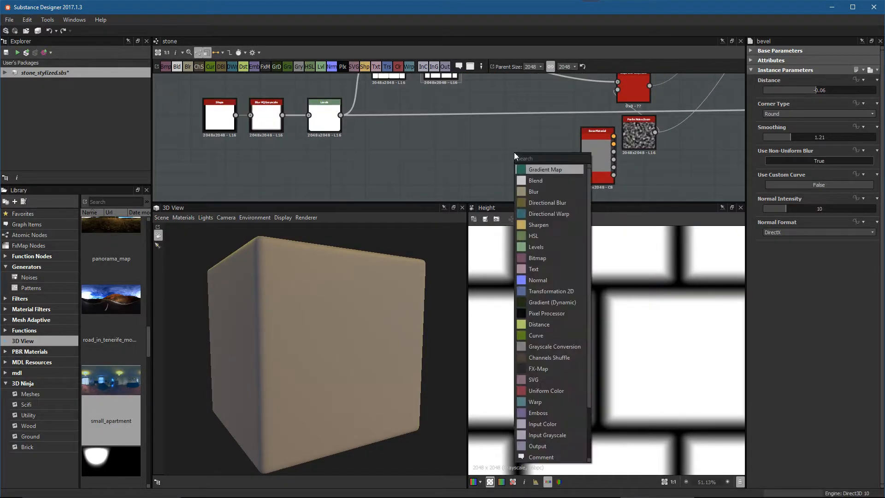
text(no)
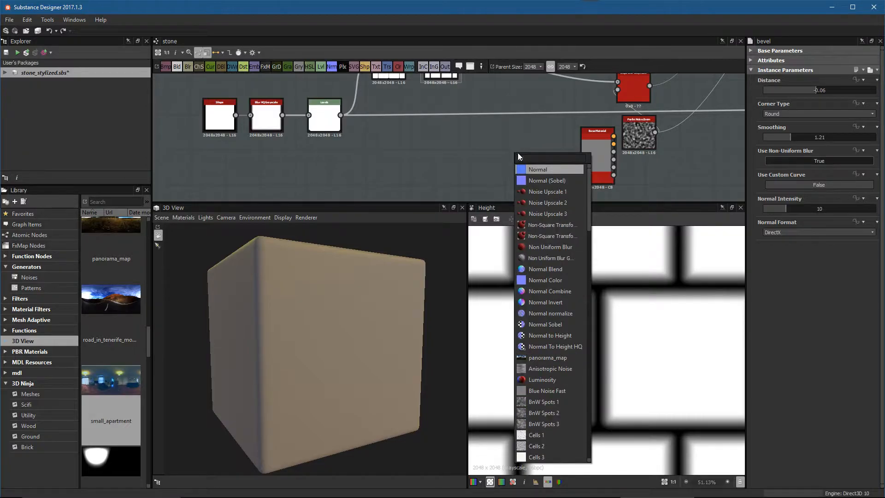
key(Return)
scroll(519, 163, up, 1)
middle_drag(520, 165, 561, 189)
middle_drag(508, 97, 502, 111)
drag(489, 98, 530, 199)
Step: Compare the Bevel node's own normal output with its height output in the 2D view
scroll(523, 136, up, 2)
scroll(523, 137, up, 3)
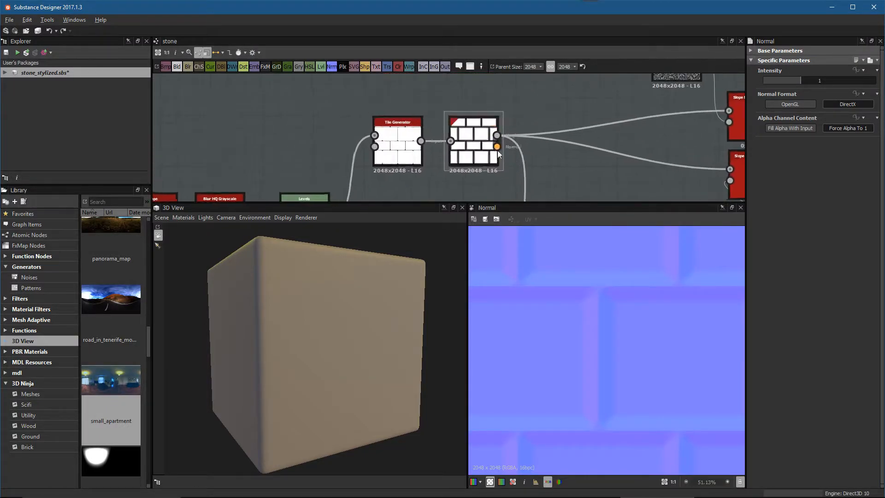
double_click(503, 154)
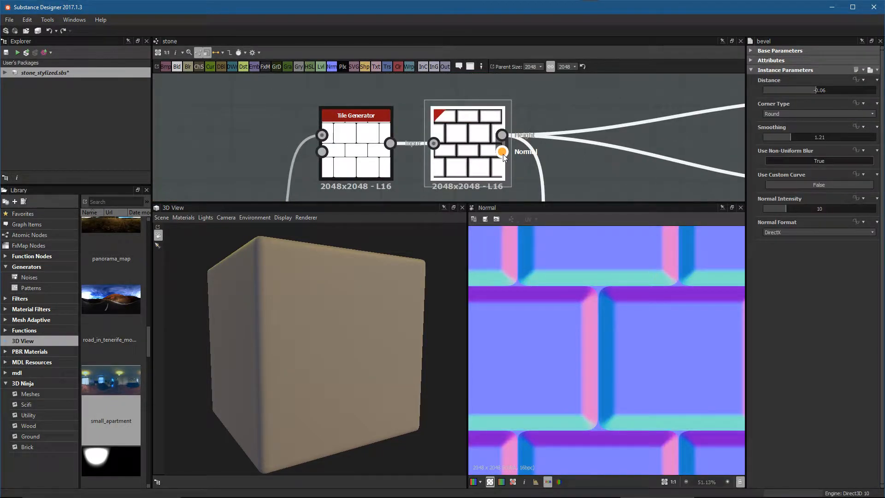
scroll(561, 161, down, 1)
double_click(476, 146)
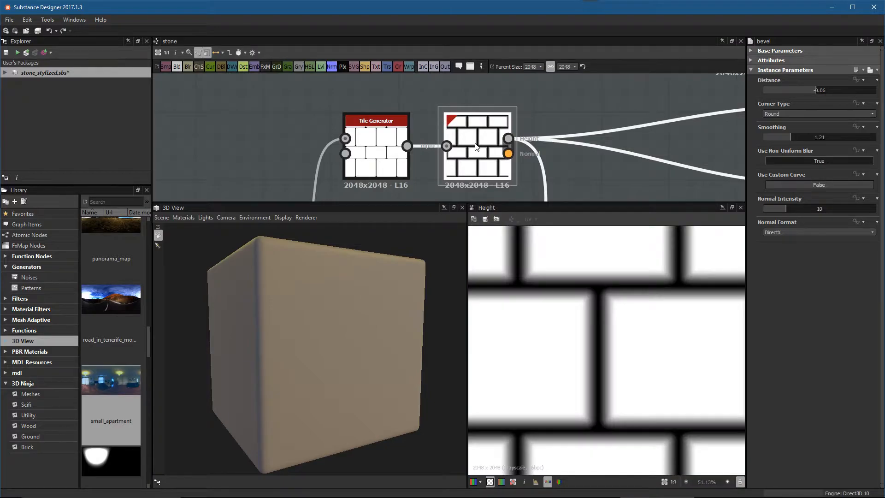
scroll(582, 159, down, 3)
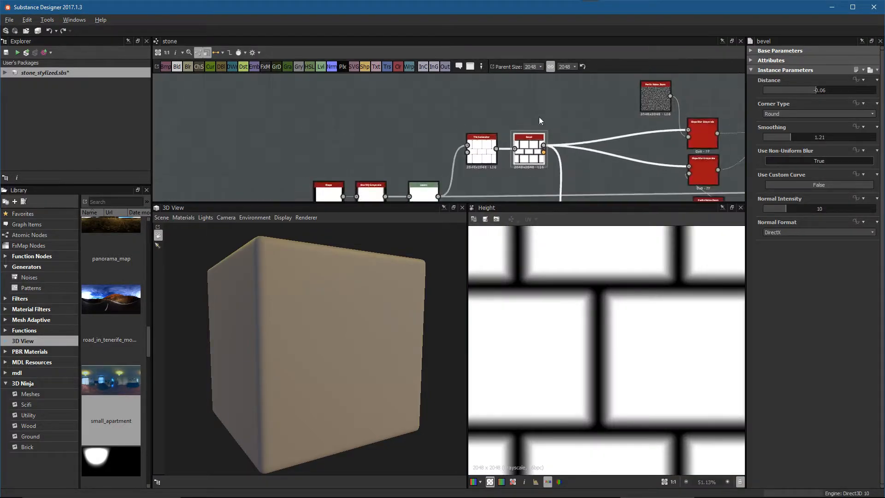
Step: Compare the Normal node's map and settings with those of the Bevel node's own normal output in the 2D view
middle_drag(533, 112, 471, 47)
drag(530, 158, 534, 169)
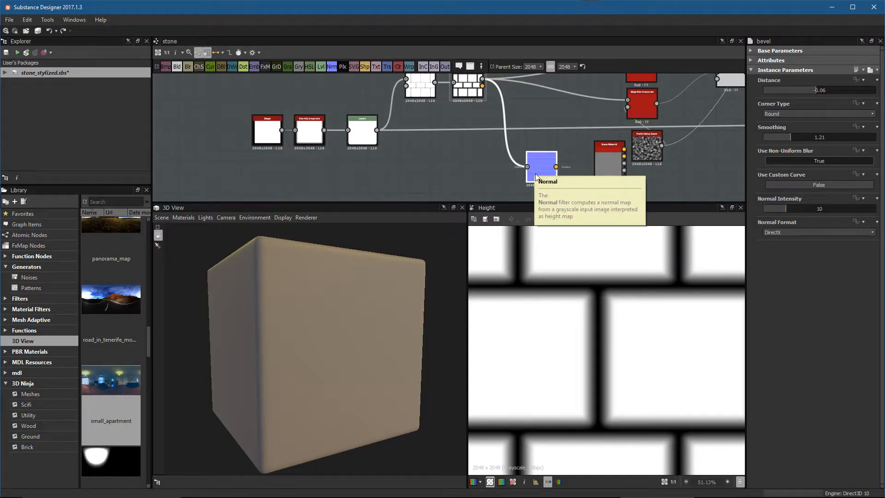
scroll(534, 169, up, 2)
mouse_move(534, 169)
middle_down()
mouse_move(513, 174)
mouse_move(532, 169)
middle_up()
double_click(541, 165)
scroll(533, 169, down, 2)
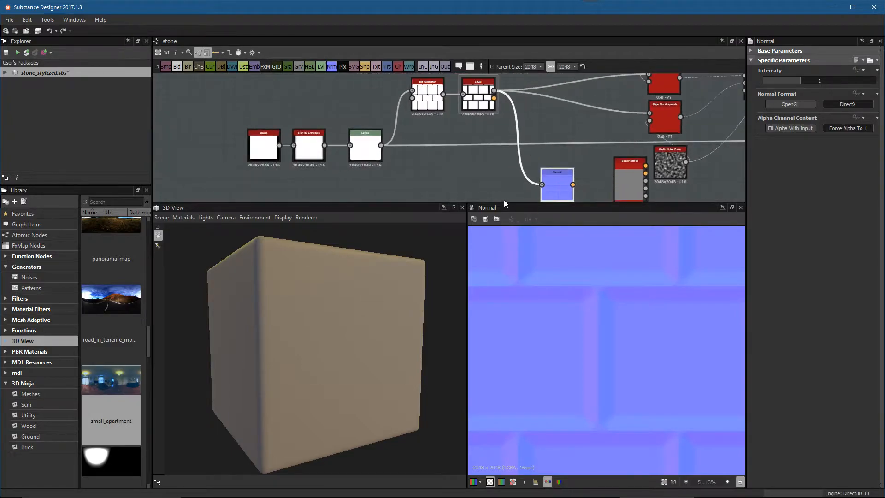
double_click(495, 97)
middle_drag(496, 98, 488, 112)
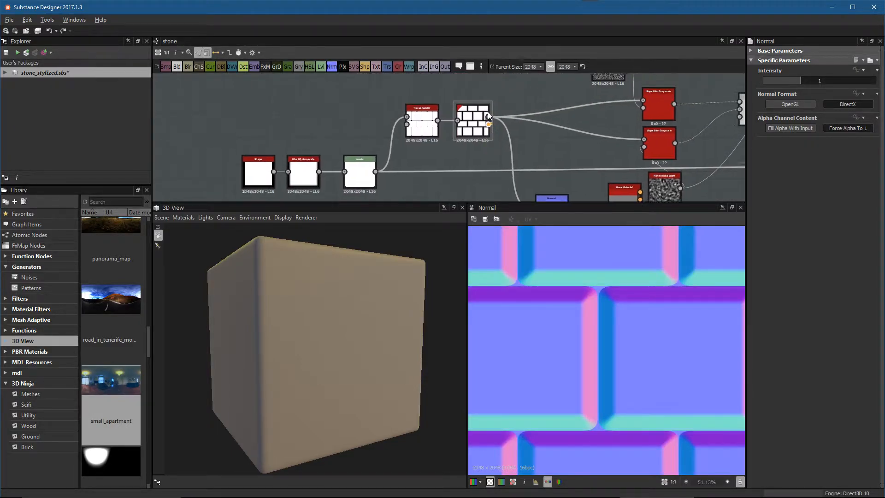
scroll(488, 111, up, 2)
click(463, 143)
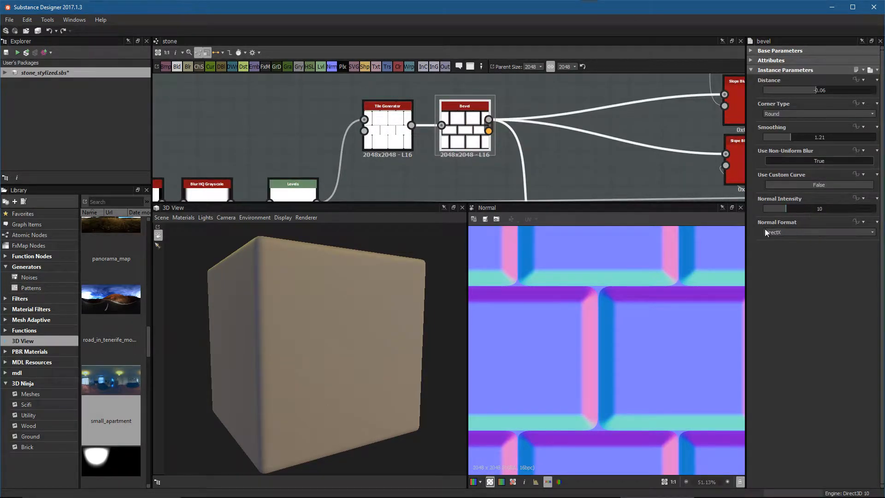
middle_drag(509, 191, 480, 101)
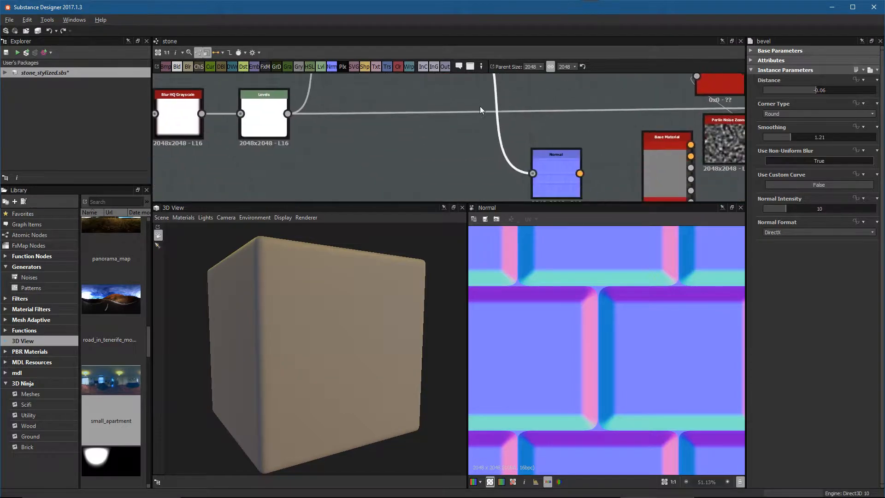
click(557, 162)
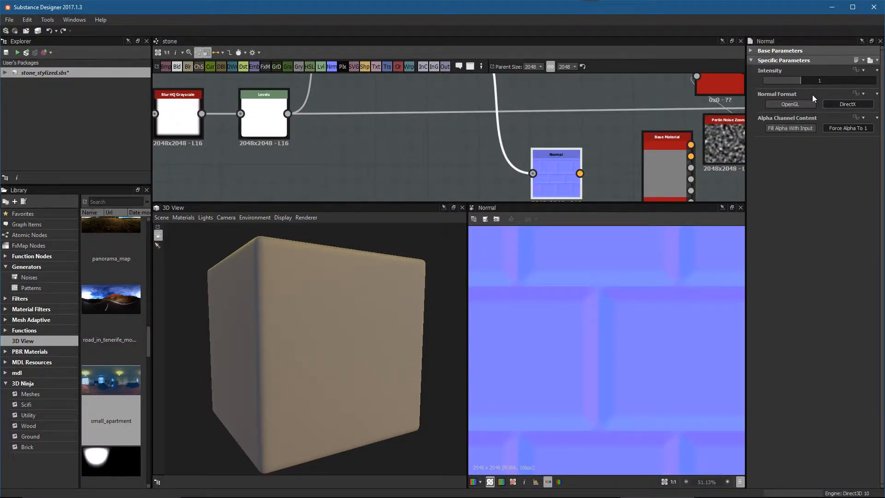
Step: Delete the Normal node below the brick nodes and move the Base Material node closer to the Bevel node
scroll(530, 134, down, 3)
middle_drag(530, 133, 496, 124)
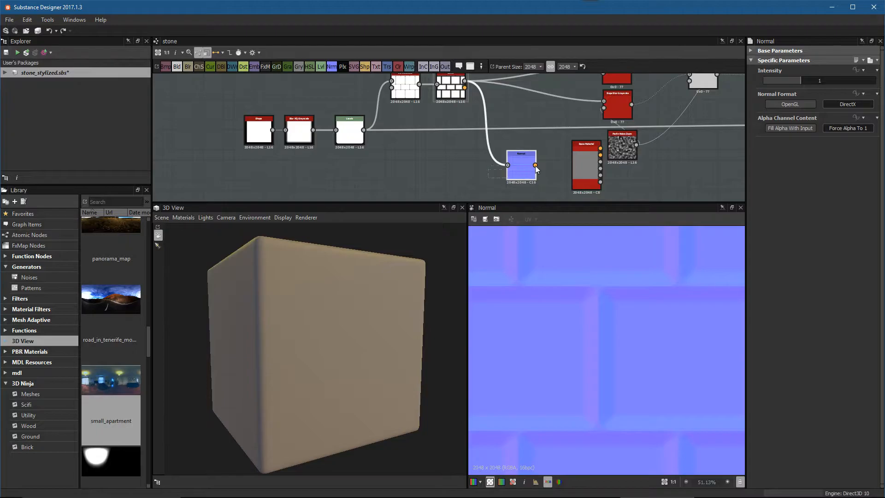
key(Delete)
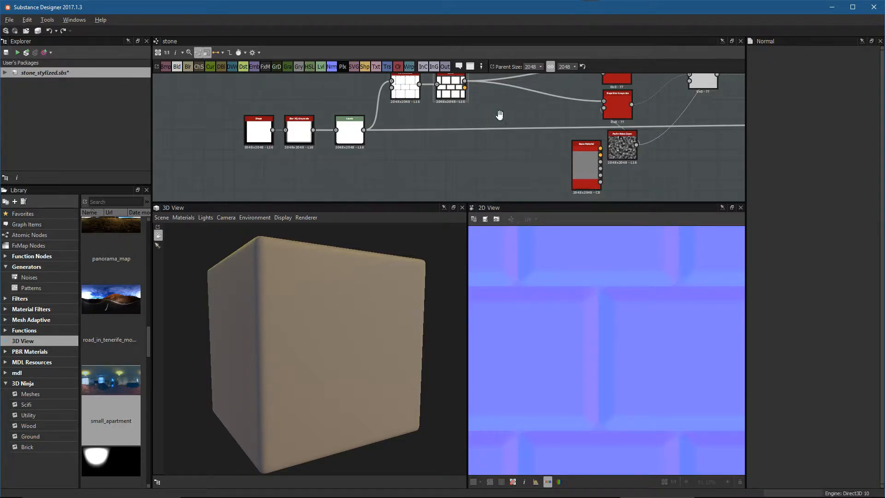
drag(594, 168, 568, 164)
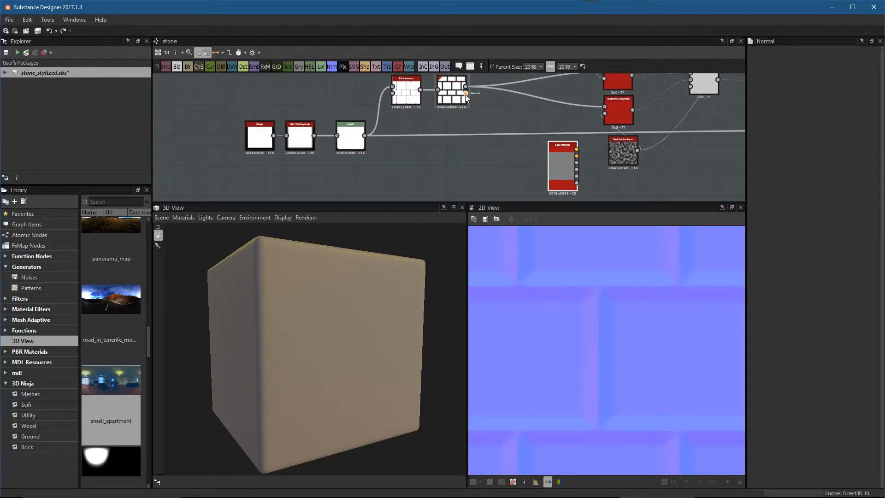
Step: Enable the user-defined Normal map on the Base Material node and connect the Bevel node's normal output to it
double_click(558, 174)
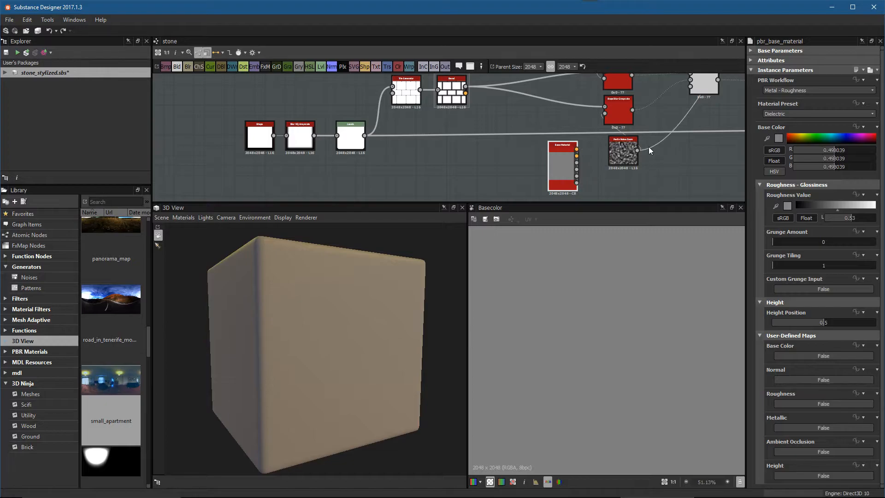
click(759, 185)
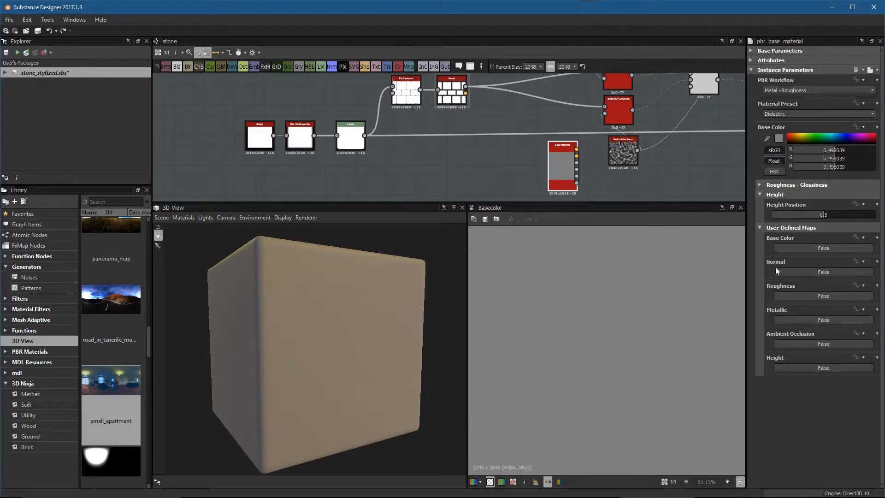
click(801, 272)
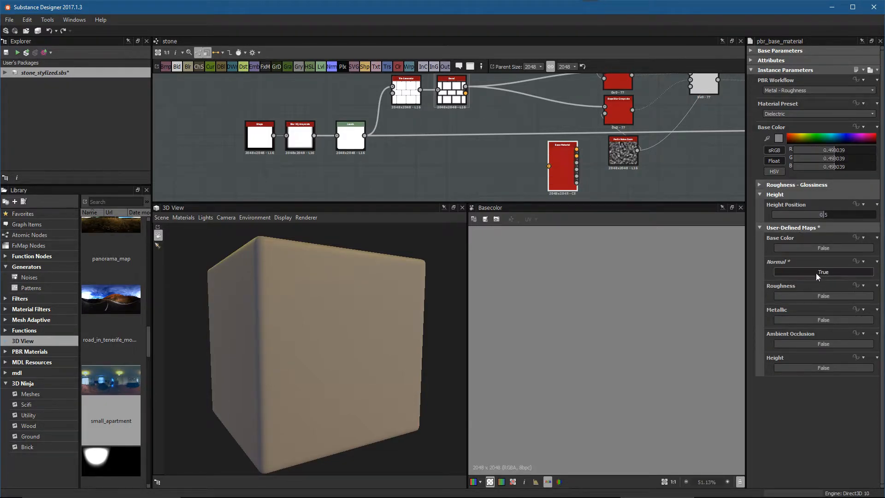
drag(549, 168, 464, 90)
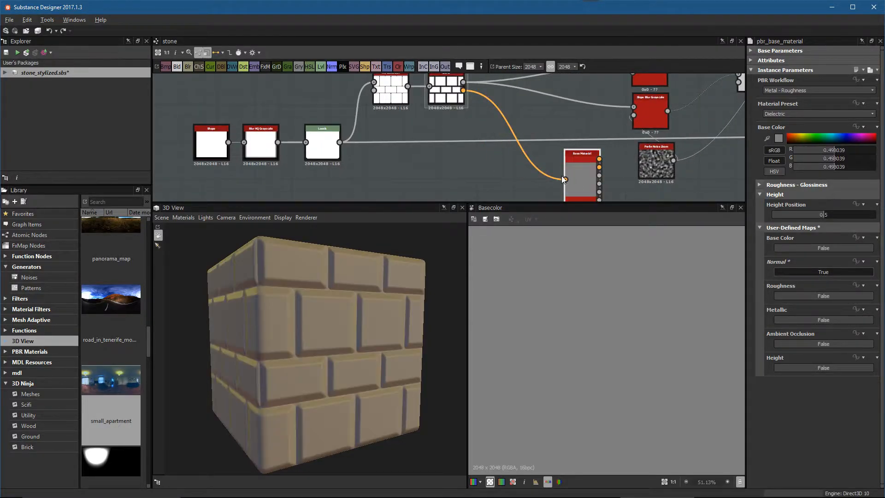
scroll(568, 179, down, 1)
drag(377, 303, 360, 356)
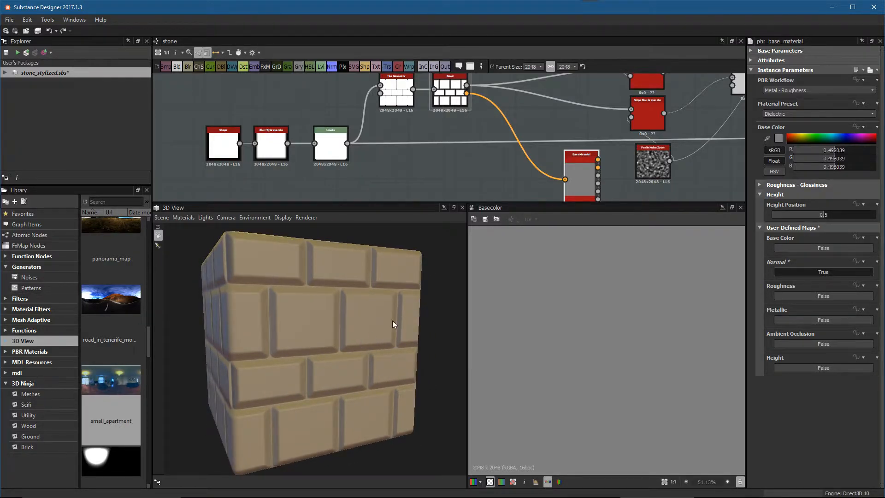
Step: Set the Bevel node's Normal Intensity to 20 and inspect the brick relief on the 3D cube
middle_drag(472, 118, 478, 111)
click(458, 90)
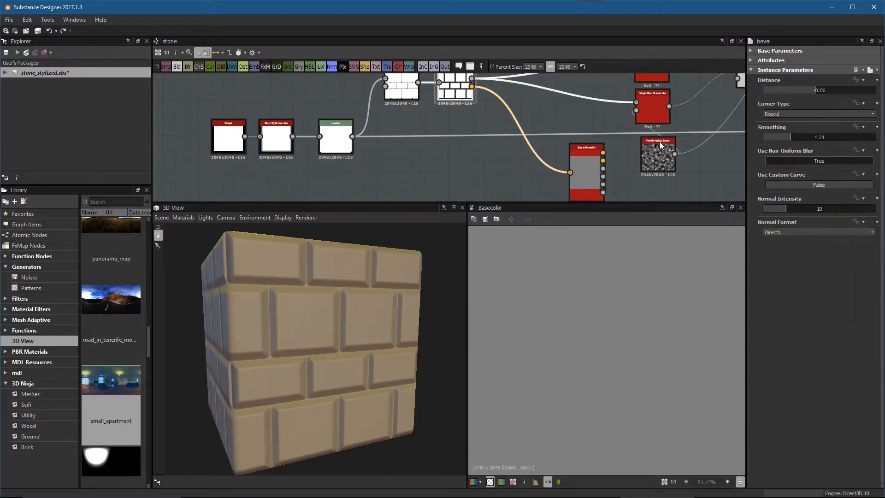
drag(791, 211, 815, 211)
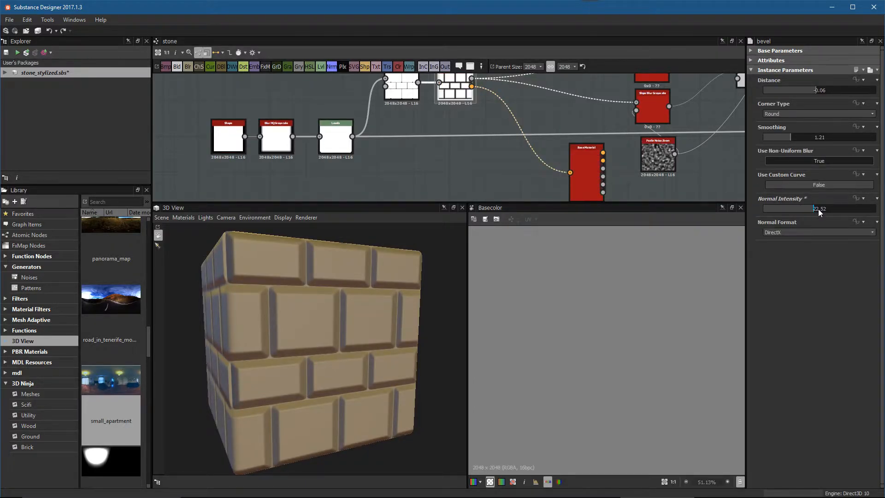
double_click(820, 210)
text(20)
key(Return)
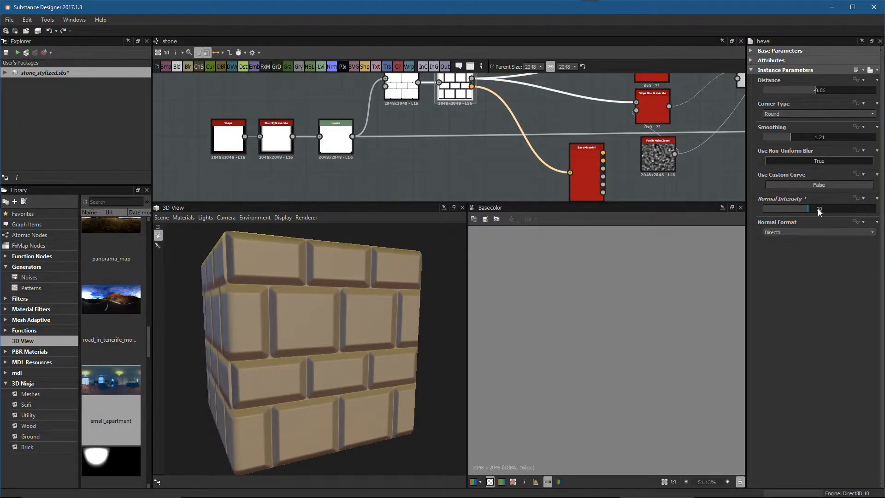
middle_drag(522, 160, 526, 160)
drag(367, 391, 379, 378)
scroll(465, 184, down, 2)
scroll(364, 333, down, 1)
middle_drag(364, 334, 366, 362)
scroll(513, 178, down, 3)
Step: Set the Base Material node's Roughness Value to 0.46
middle_drag(507, 157, 492, 144)
scroll(530, 159, up, 2)
drag(539, 164, 529, 165)
scroll(504, 173, up, 1)
middle_drag(504, 173, 515, 151)
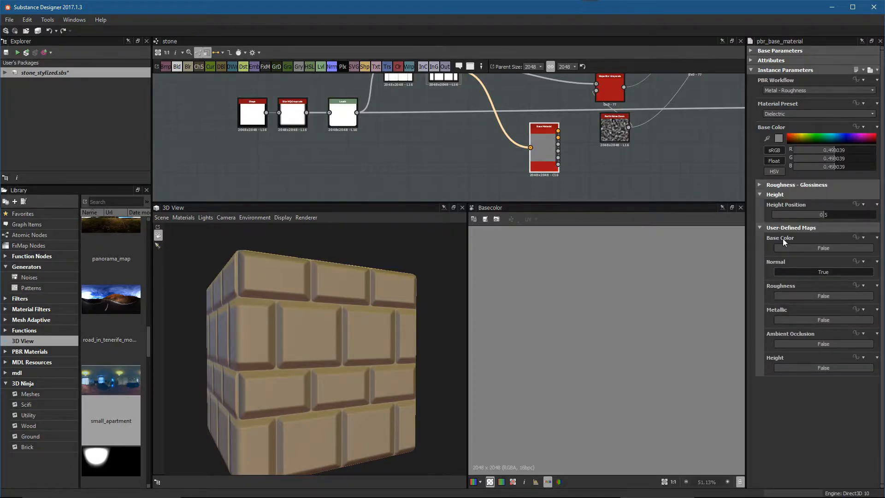
click(759, 193)
click(759, 184)
mouse_move(850, 217)
mouse_down()
mouse_move(837, 217)
mouse_move(848, 217)
mouse_up()
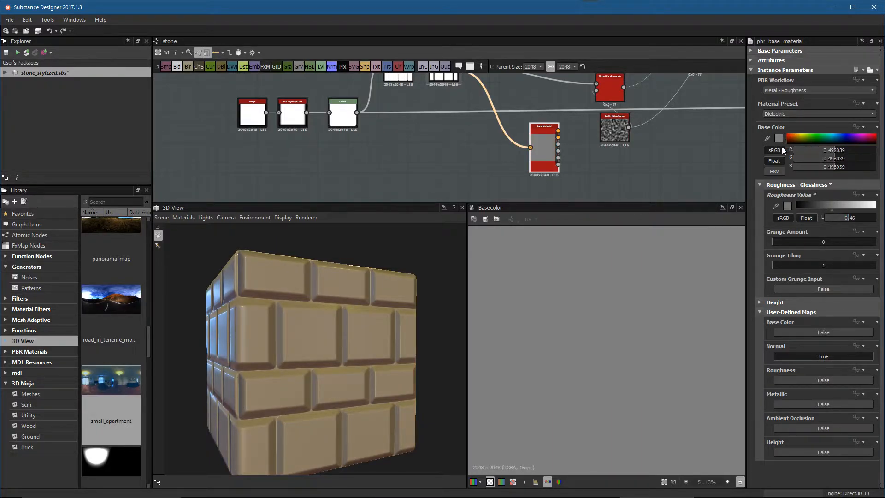
Step: Move the Base Material node well below and past the Slope Blur Grayscale nodes, out of the main height chain
scroll(528, 119, down, 2)
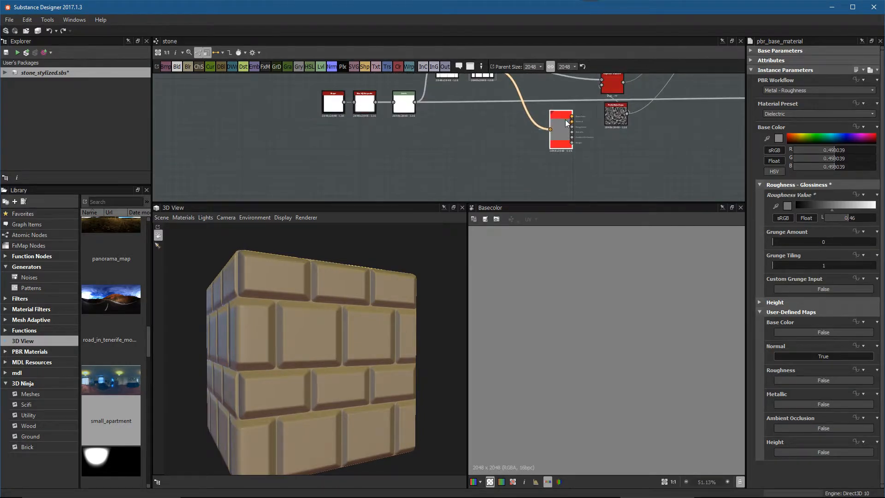
drag(566, 121, 577, 152)
scroll(560, 149, down, 1)
middle_drag(496, 112, 484, 135)
drag(562, 184, 694, 181)
middle_drag(612, 123, 548, 137)
scroll(547, 163, up, 2)
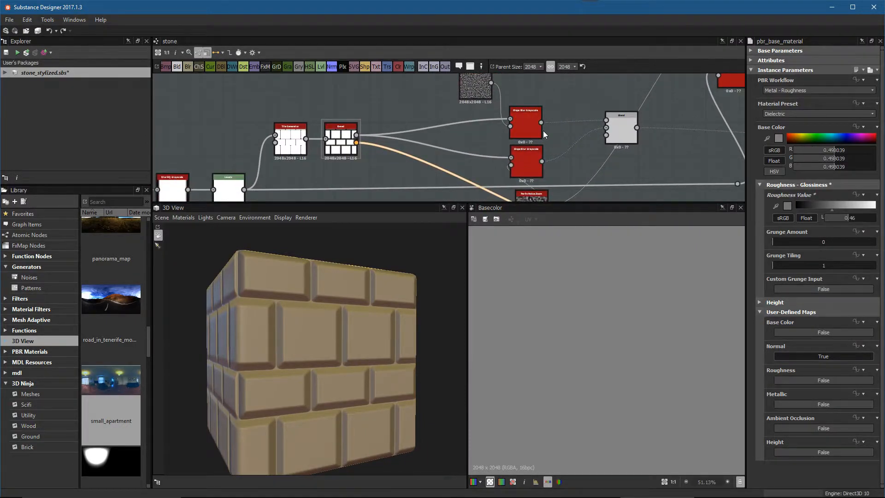
Step: Show the Bevel node's height in the 2D view and move the lower Perlin Noise Zoom node before the lower Slope Blur Grayscale
double_click(341, 139)
scroll(595, 315, down, 1)
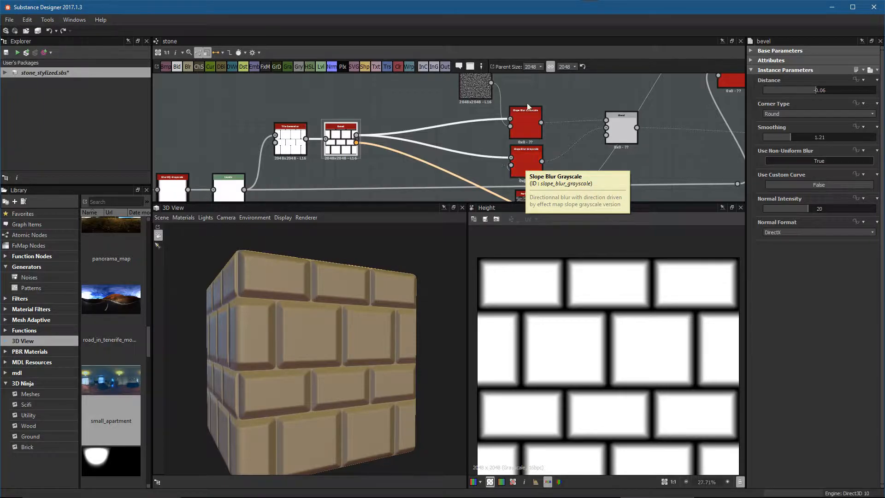
scroll(529, 157, up, 1)
middle_drag(529, 159, 542, 122)
drag(536, 169, 494, 165)
scroll(565, 146, up, 3)
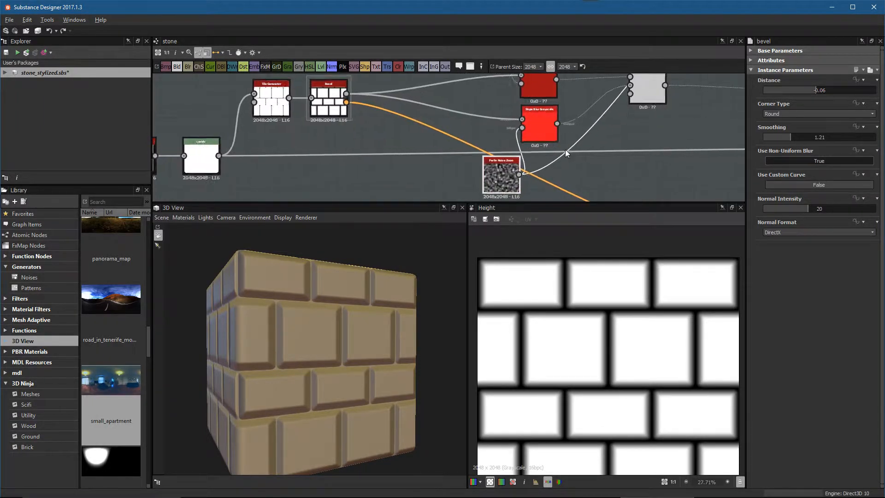
Step: Review the parameters of the upper and lower Perlin Noise Zoom nodes that feed the Slope Blur Grayscale nodes
middle_drag(591, 109, 601, 130)
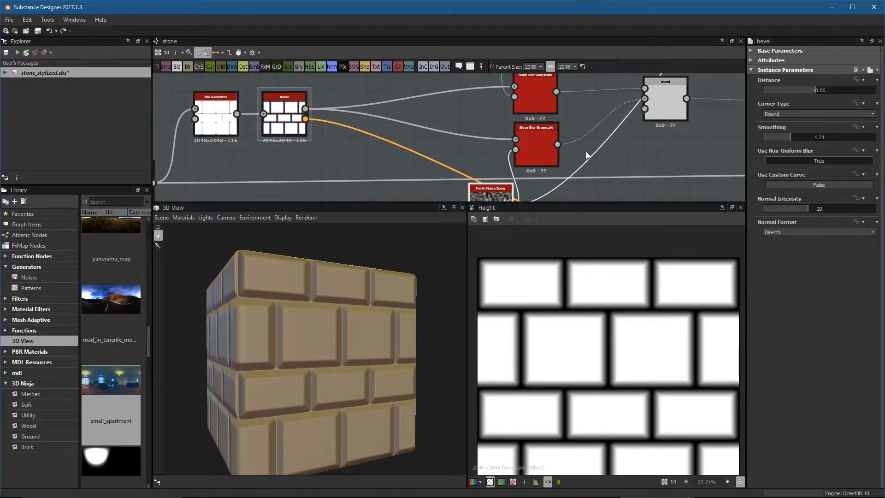
scroll(582, 152, down, 1)
middle_drag(540, 110, 544, 128)
scroll(511, 109, down, 1)
middle_drag(488, 85, 489, 110)
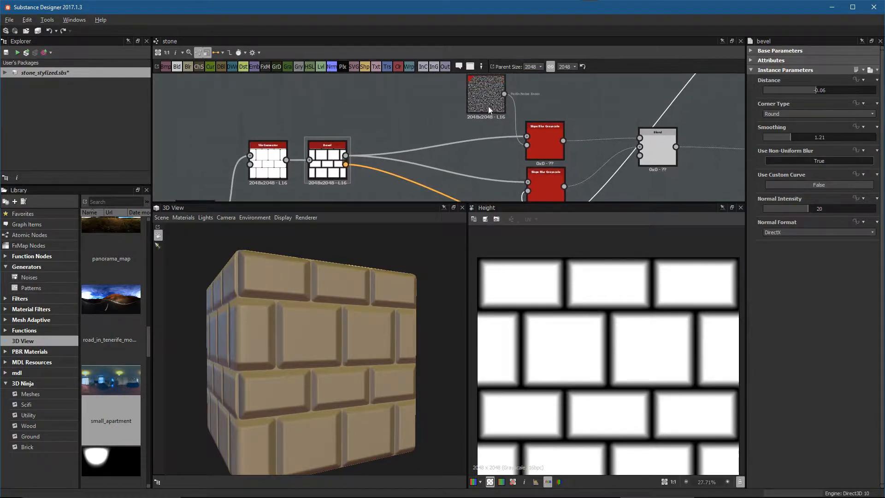
click(490, 102)
scroll(504, 146, down, 2)
click(503, 170)
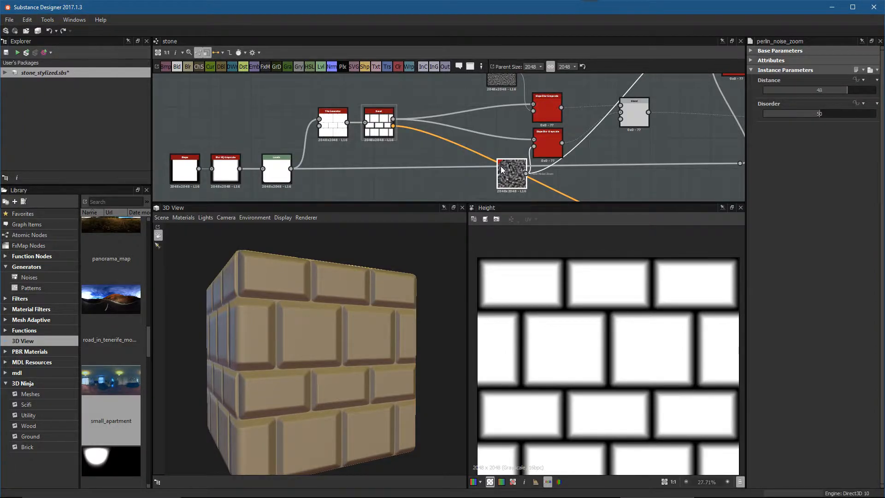
Step: Preview the lower Slope Blur Grayscale node and its Perlin Noise Zoom source in the 2D view
scroll(539, 139, up, 2)
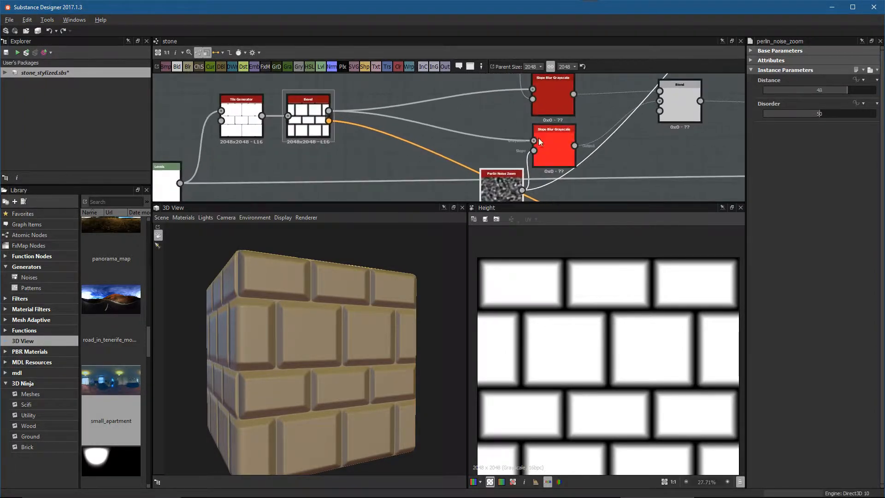
double_click(533, 142)
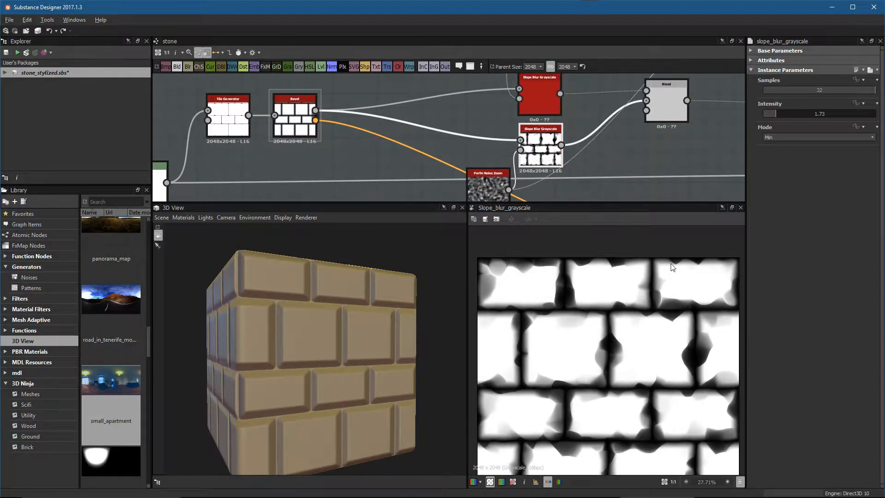
scroll(497, 154, up, 2)
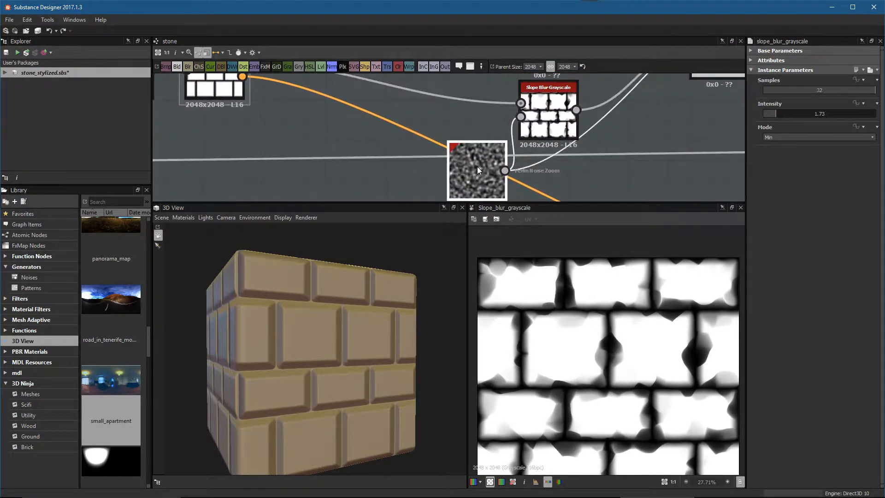
double_click(477, 167)
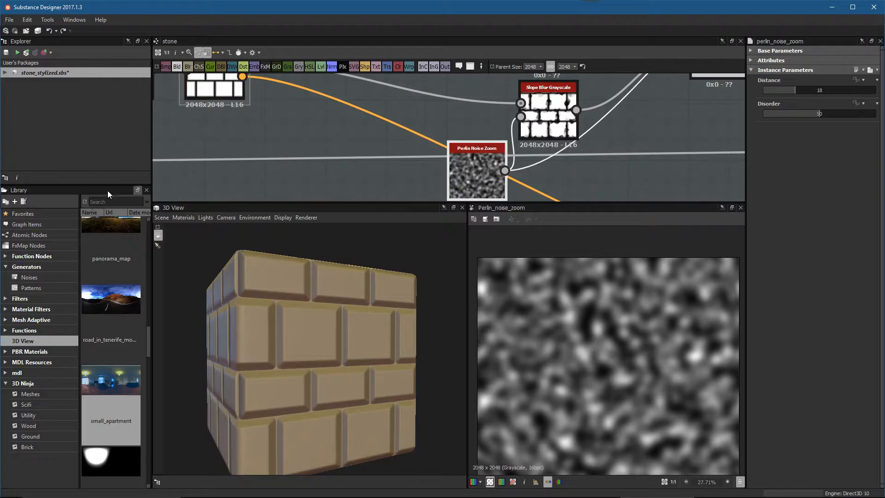
Step: List the library's noise generators and review the settings of the lower Perlin Noise Zoom and Slope Blur Grayscale nodes
click(46, 277)
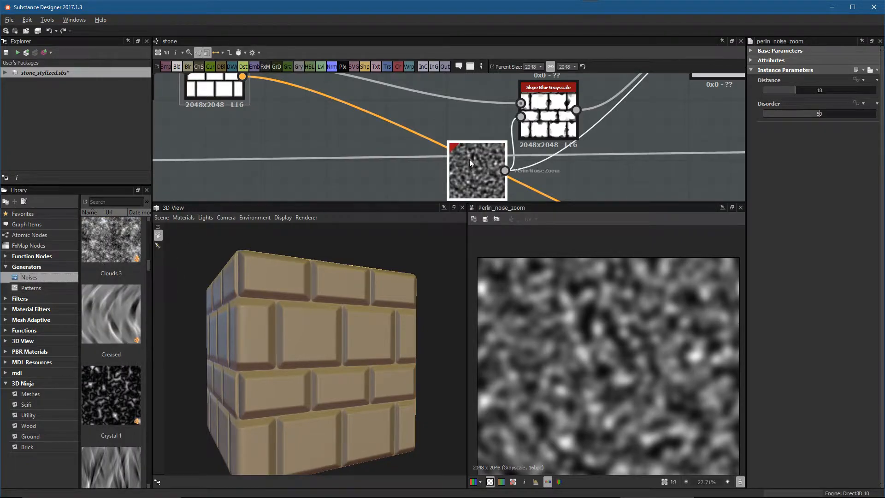
scroll(470, 160, up, 1)
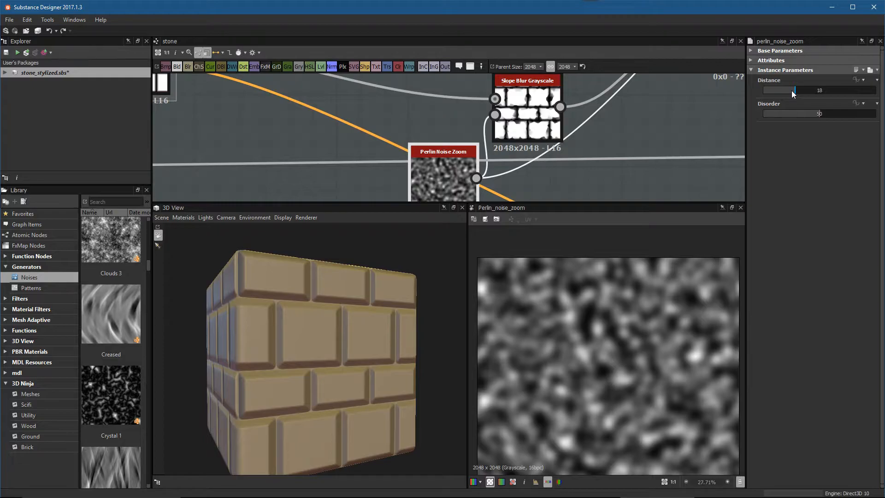
click(528, 117)
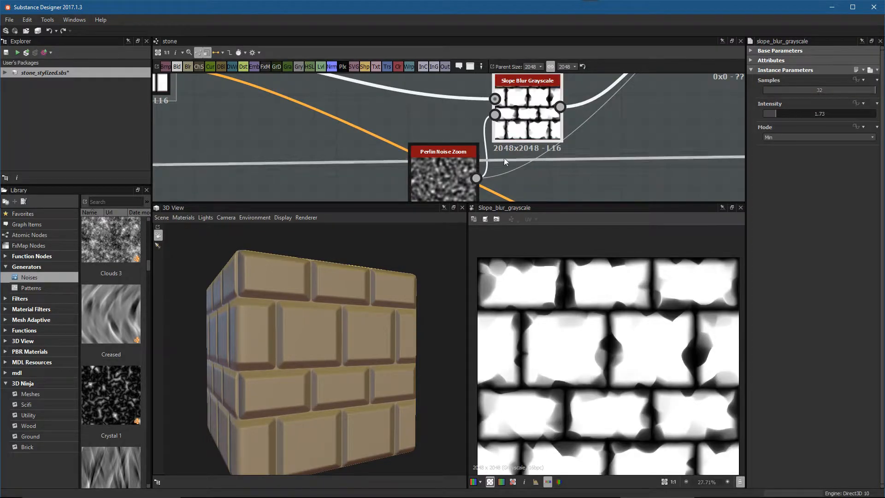
click(458, 156)
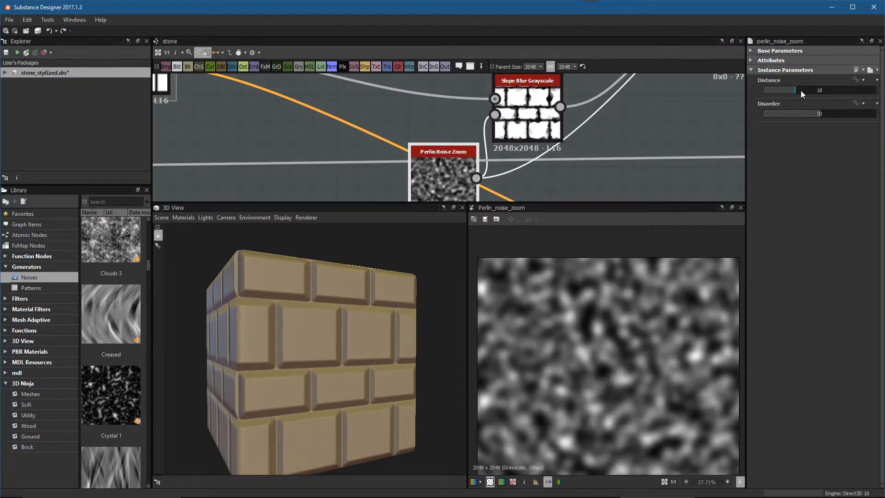
click(528, 97)
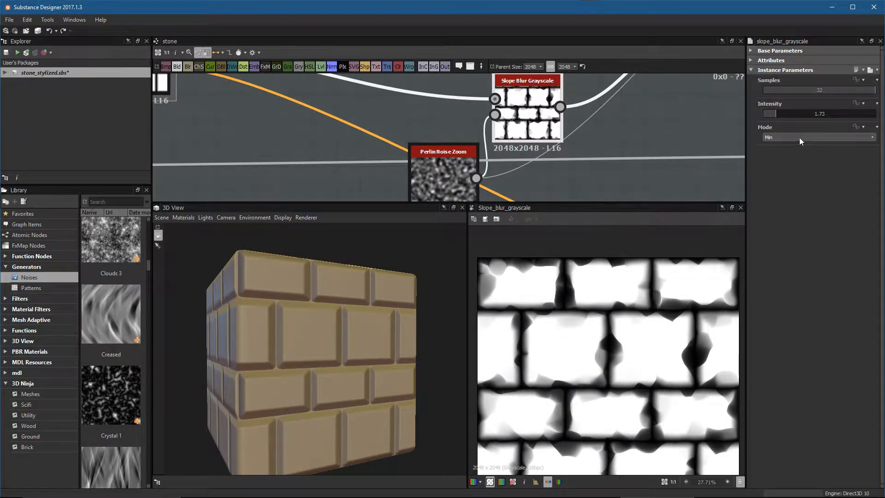
Step: Spread out the lower Perlin Noise Zoom and Slope Blur Grayscale nodes, bringing both closer to the Bevel node
scroll(608, 356, up, 1)
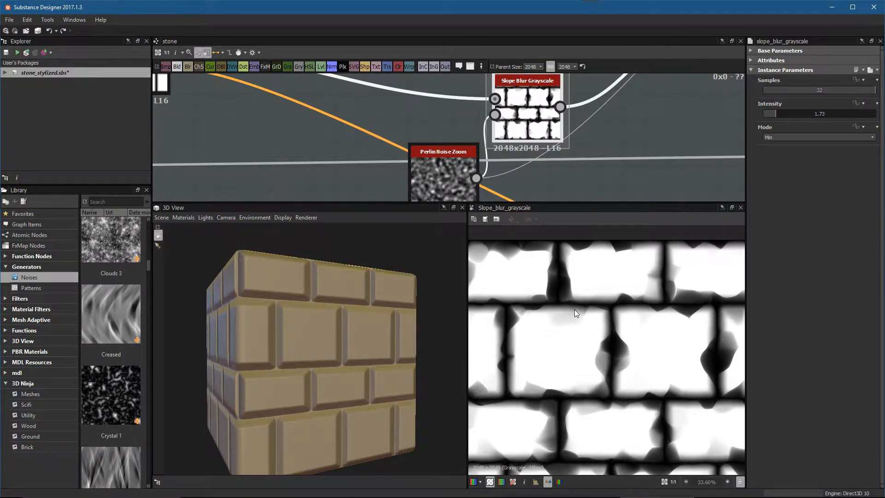
middle_drag(480, 148, 497, 128)
drag(455, 164, 397, 151)
middle_drag(536, 127, 524, 180)
drag(538, 153, 502, 154)
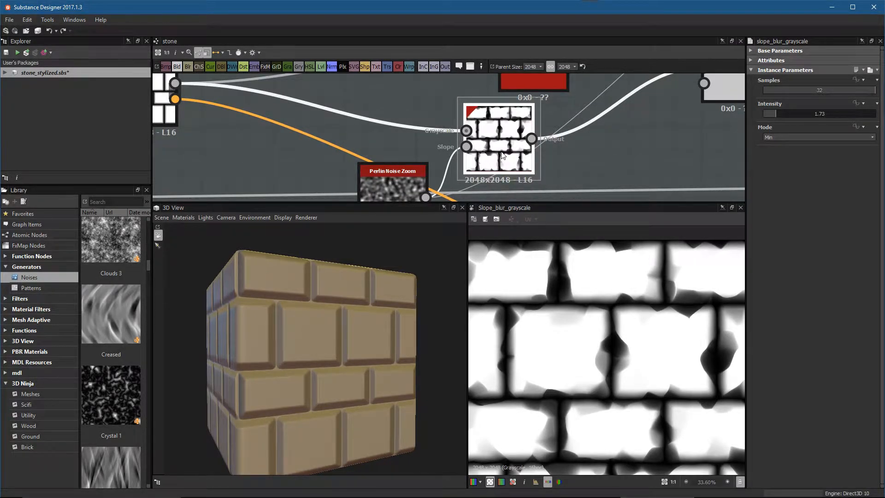
middle_drag(521, 131, 552, 127)
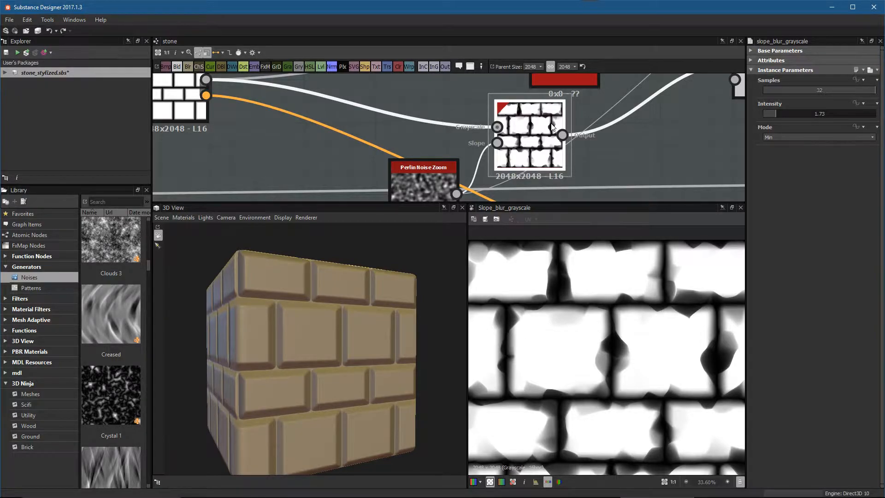
Step: Compare the lower Slope Blur Grayscale result with the Perlin Noise Zoom feeding its Slope input in the 2D view
drag(318, 303, 381, 336)
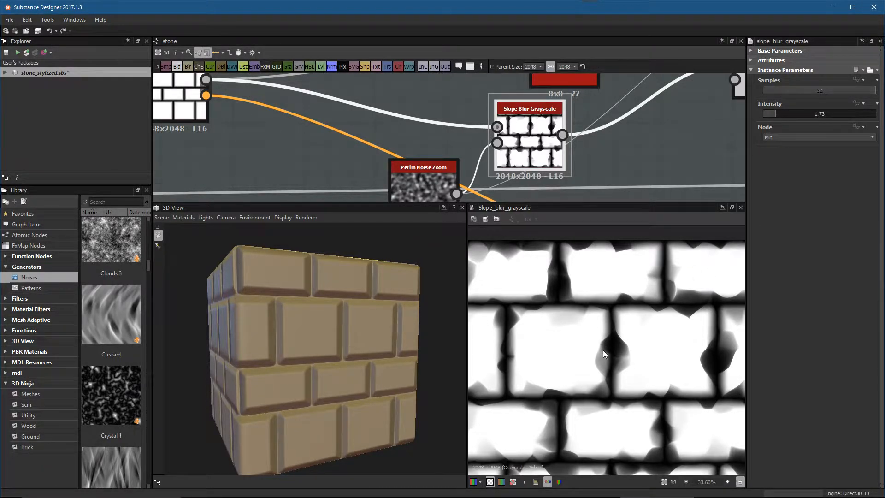
scroll(621, 397, up, 3)
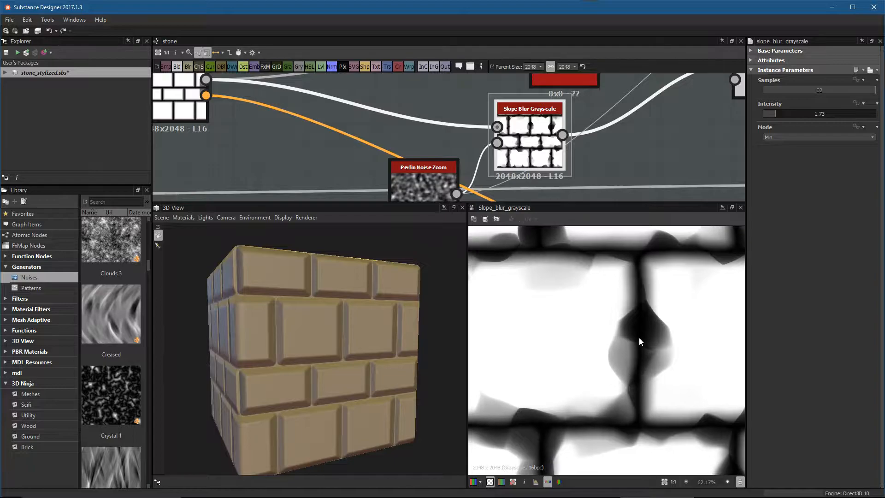
click(497, 128)
click(497, 143)
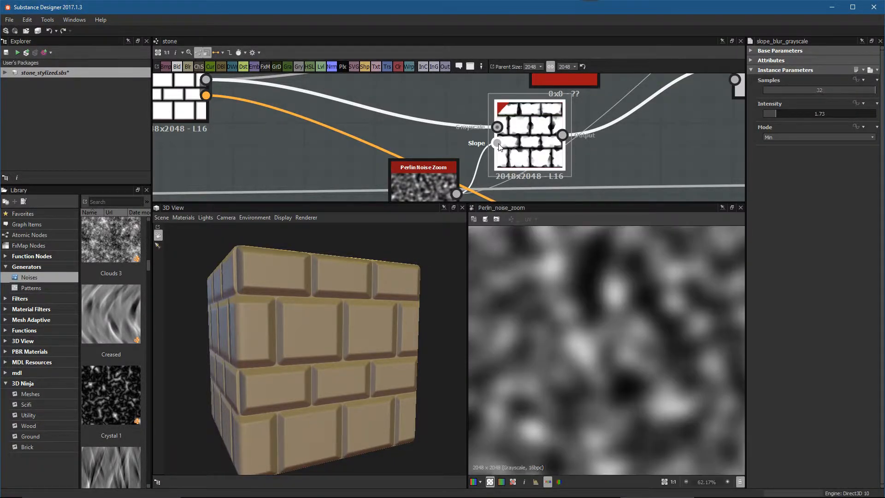
click(511, 147)
click(497, 142)
double_click(527, 143)
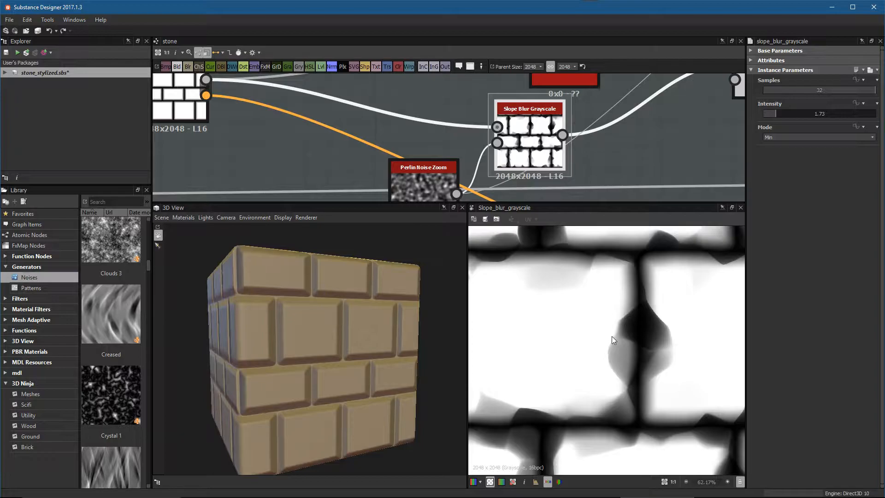
double_click(427, 174)
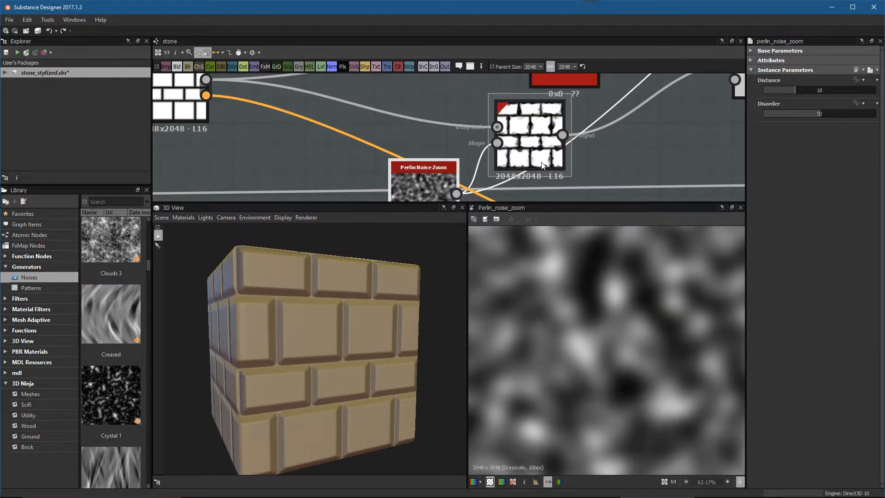
double_click(538, 156)
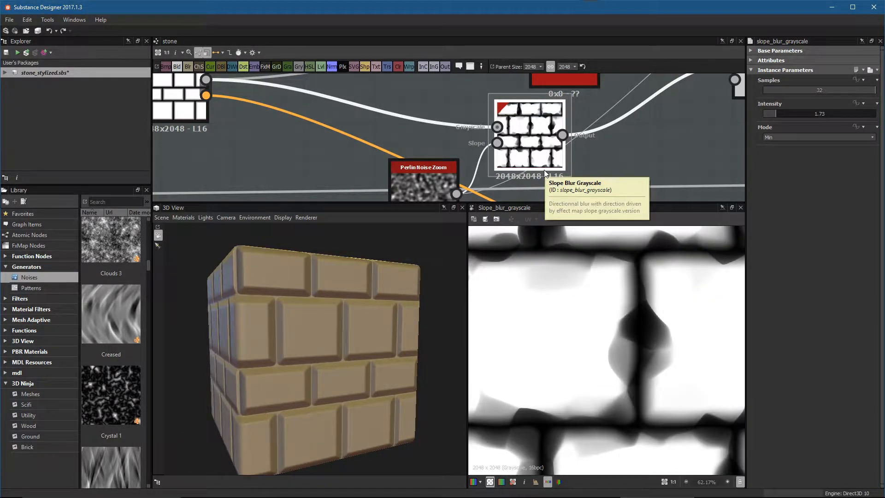
Step: Examine the blurred brick edges up close and move the lower Slope Blur Grayscale node farther from its Perlin Noise Zoom
scroll(650, 385, down, 2)
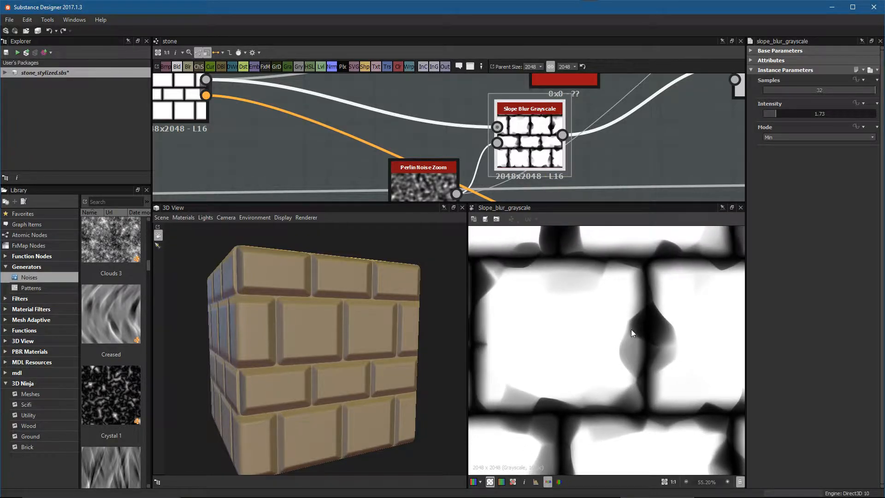
middle_drag(606, 391, 639, 398)
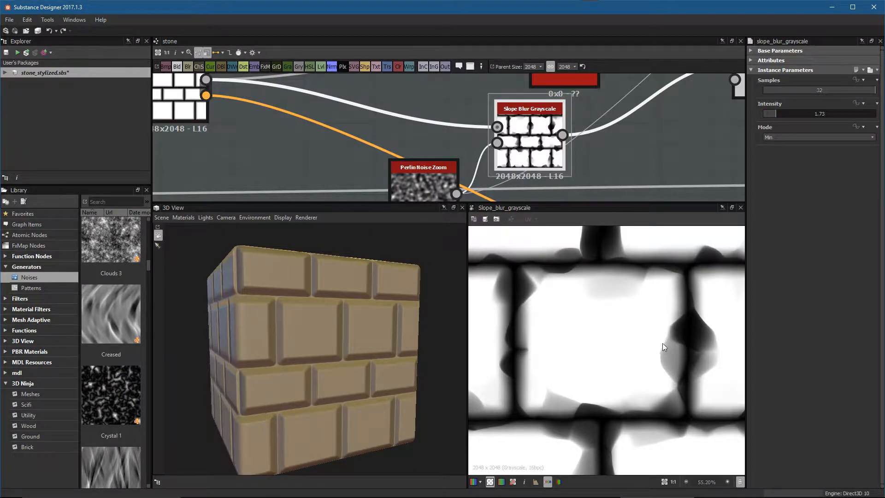
scroll(663, 376, up, 5)
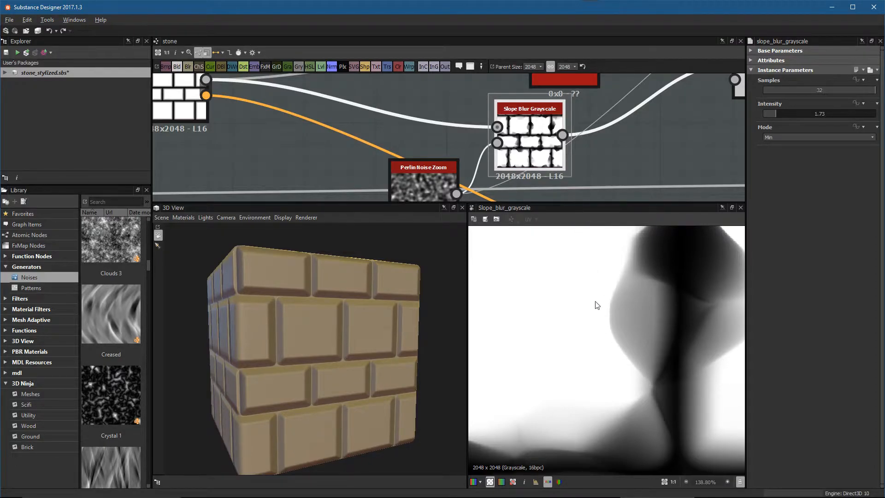
scroll(586, 281, down, 7)
scroll(612, 145, down, 2)
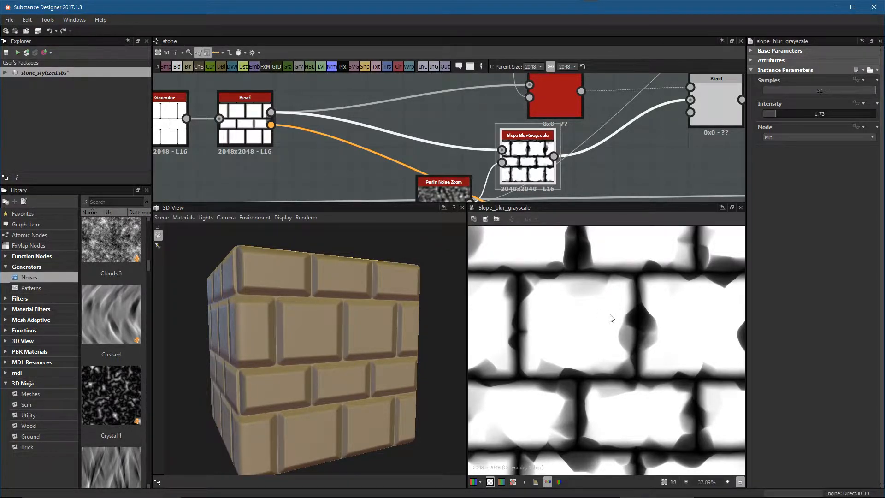
drag(553, 155, 607, 155)
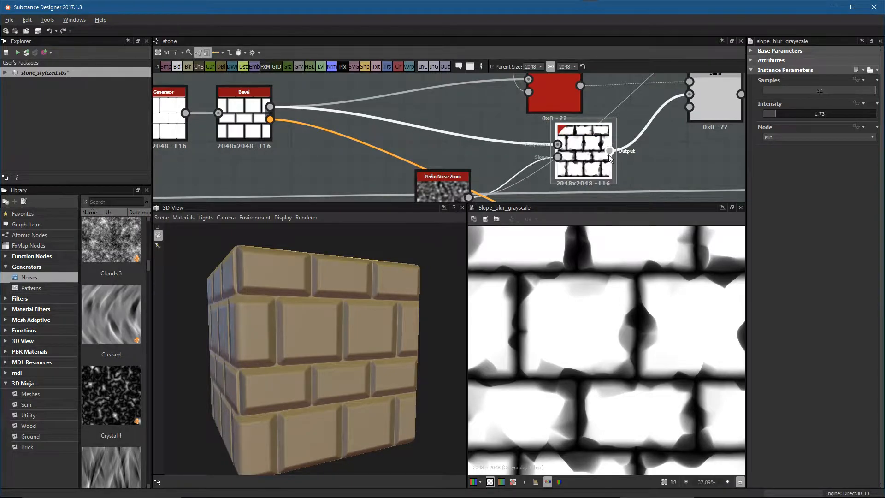
Step: Preview the upper Perlin Noise Zoom and the upper Slope Blur Grayscale, examining the fine roughness on the brick edges
scroll(649, 330, down, 1)
alt+middle_drag(526, 88, 518, 178)
click(473, 116)
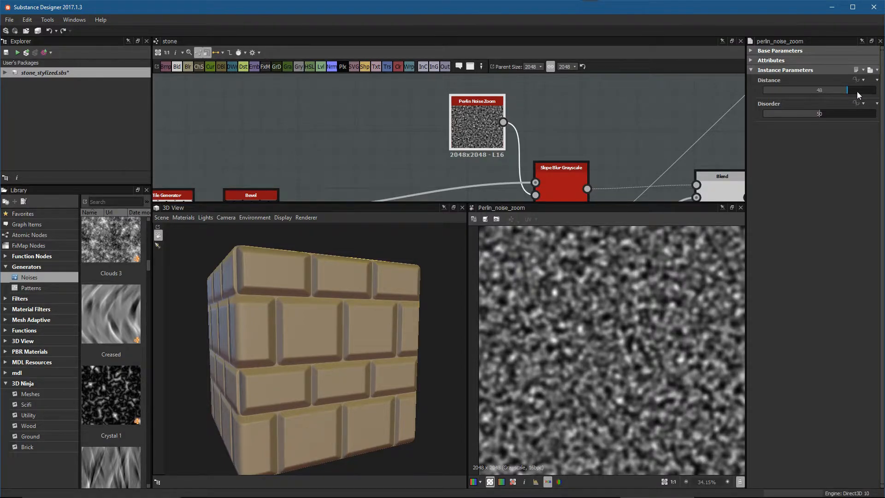
middle_drag(560, 170, 563, 132)
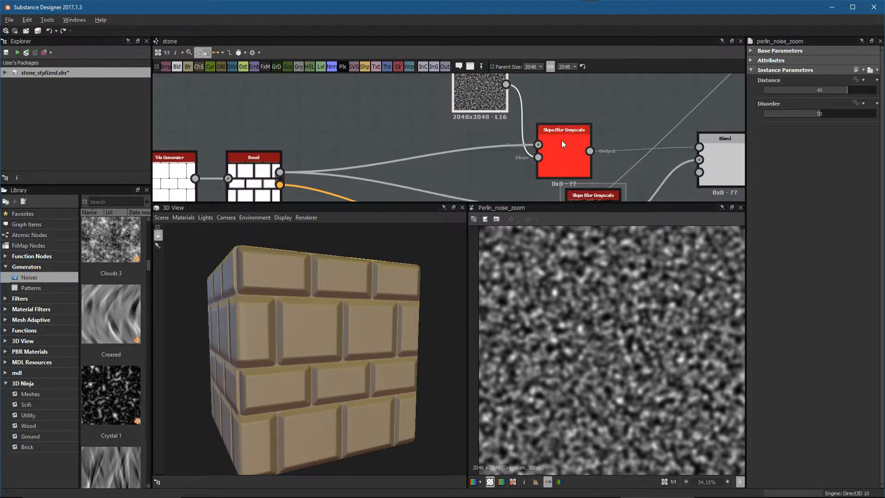
double_click(568, 157)
scroll(626, 300, up, 4)
middle_drag(501, 115, 526, 161)
scroll(512, 138, up, 3)
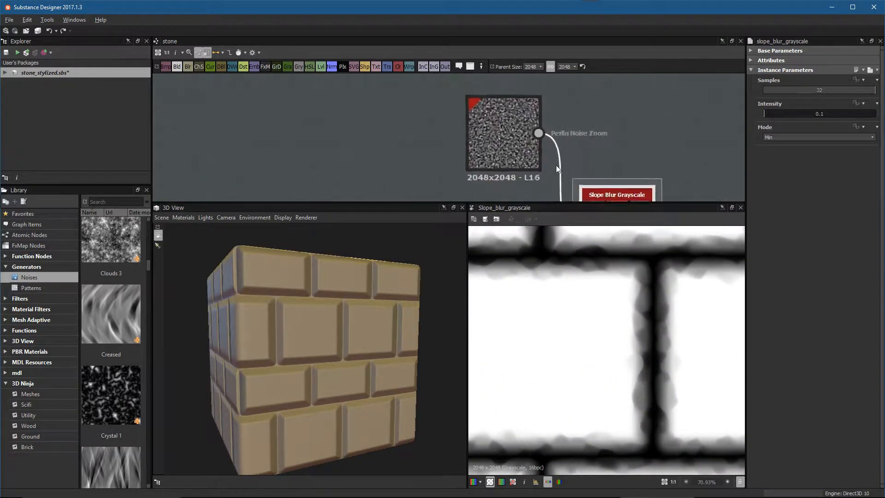
middle_drag(592, 170, 561, 77)
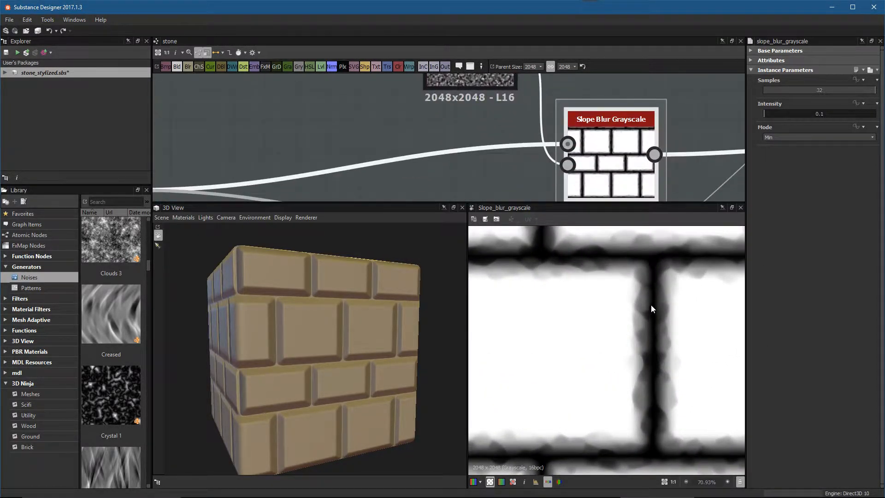
Step: Align the lower Slope Blur Grayscale node beneath the upper one and compare both results in the 2D view
scroll(624, 141, down, 5)
middle_drag(624, 142, 608, 102)
drag(634, 162, 607, 165)
double_click(603, 159)
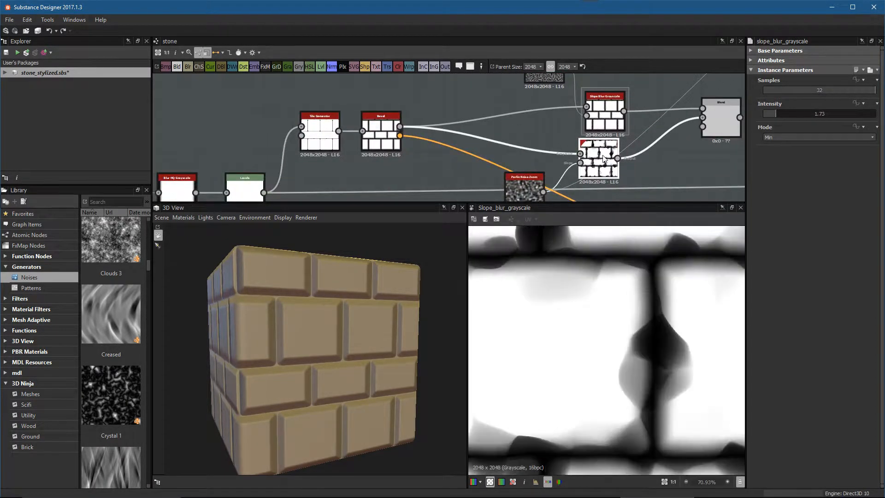
double_click(604, 113)
middle_drag(599, 161, 561, 170)
drag(559, 167, 565, 167)
middle_drag(571, 160, 568, 143)
middle_drag(651, 118, 578, 135)
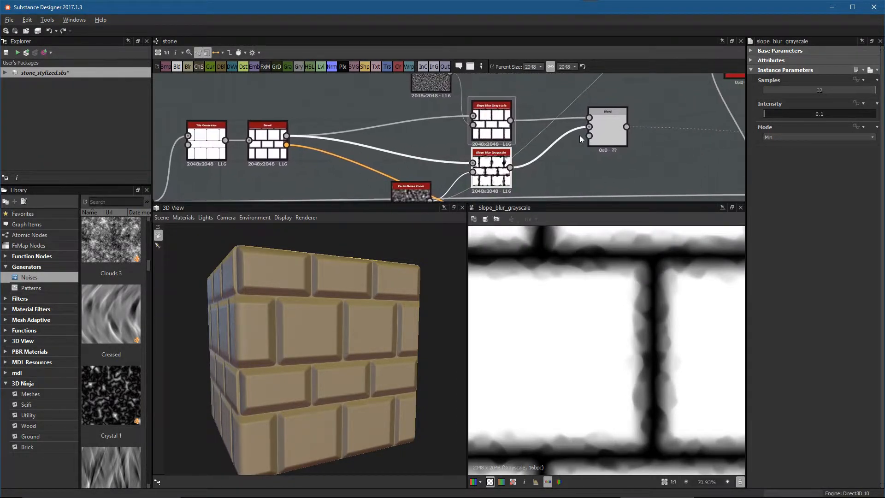
Step: Preview the Blend node that combines both slope blurs and examine its brick edges at different zoom levels
scroll(578, 135, up, 3)
double_click(623, 128)
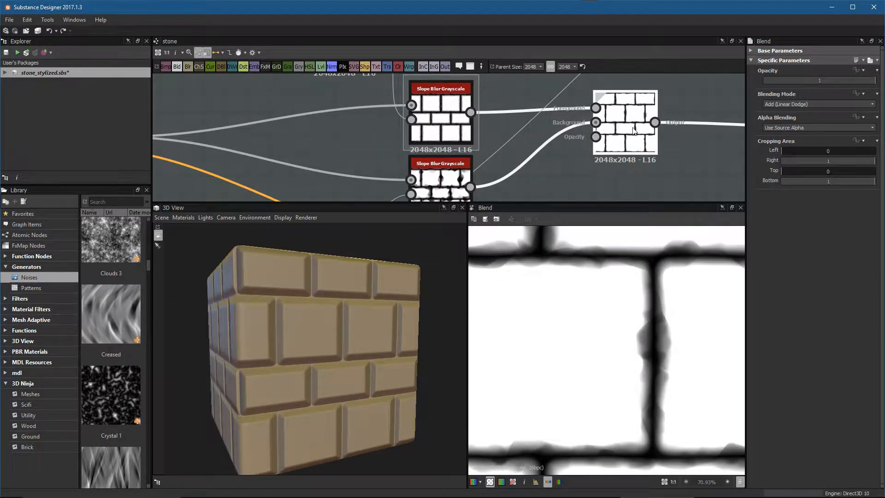
alt+right_drag(662, 346, 589, 296)
alt+drag(590, 296, 641, 324)
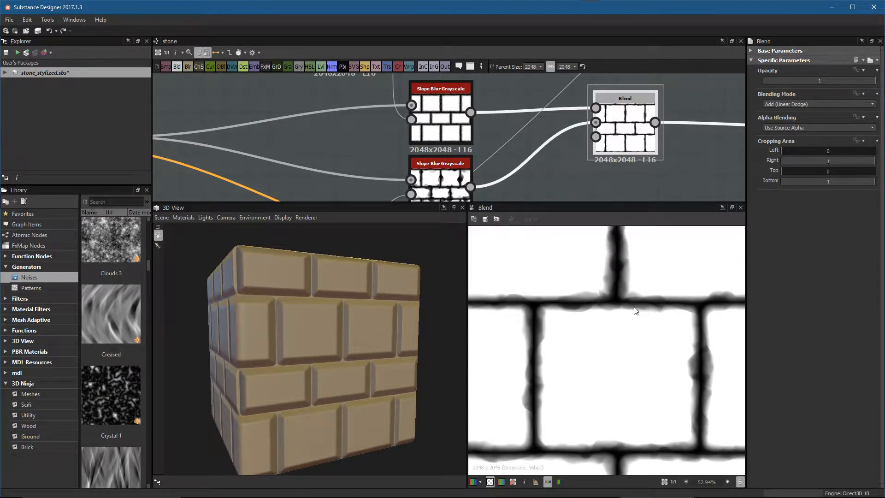
alt+right_drag(545, 345, 563, 344)
click(442, 171)
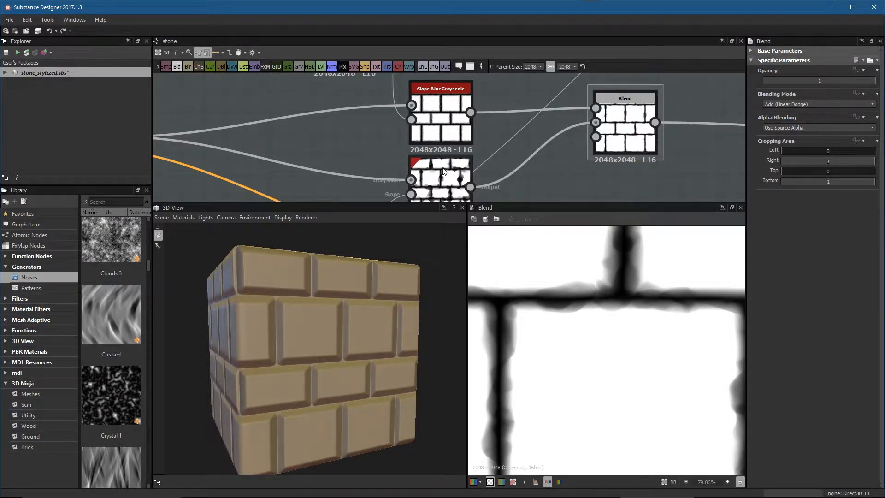
click(626, 127)
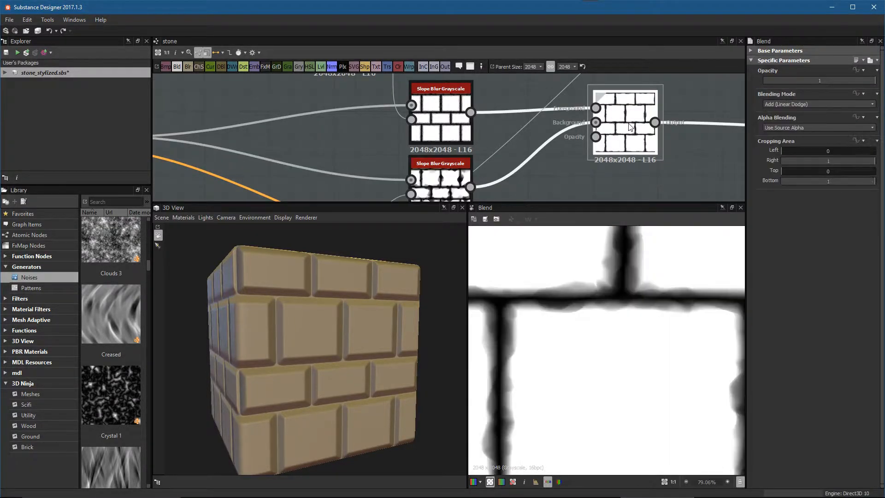
alt+right_drag(675, 364, 657, 358)
alt+middle_drag(657, 359, 630, 315)
alt+middle_drag(610, 432, 673, 423)
mouse_move(673, 422)
alt+right_down()
mouse_move(638, 397)
mouse_move(662, 386)
mouse_move(627, 353)
alt+right_up()
alt+middle_drag(627, 350, 609, 334)
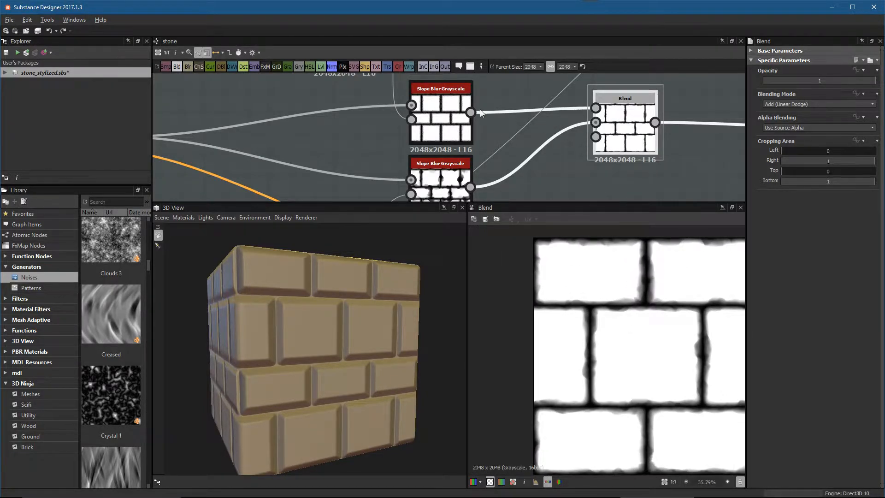
Step: Try intensities of 0.86 and 0.07 on the upper Slope Blur Grayscale while viewing the Blend result
alt+middle_drag(446, 103, 442, 122)
click(443, 124)
drag(768, 115, 770, 114)
scroll(662, 327, up, 3)
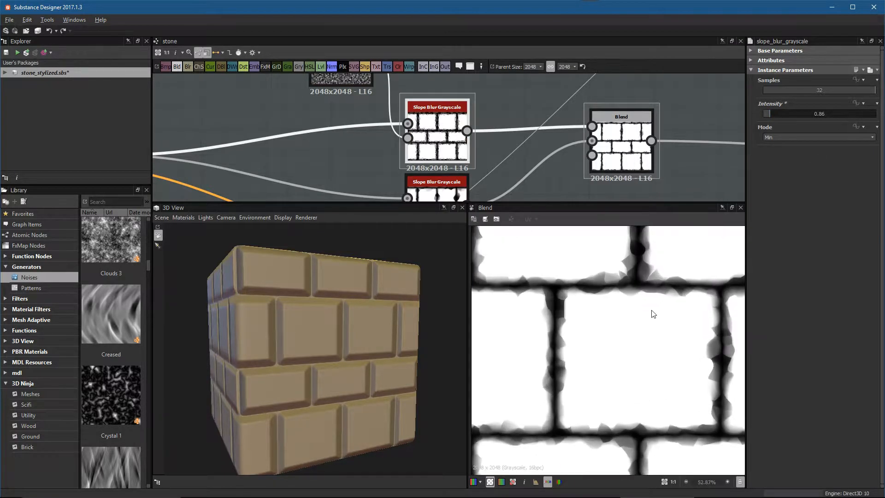
click(768, 115)
drag(767, 116, 764, 117)
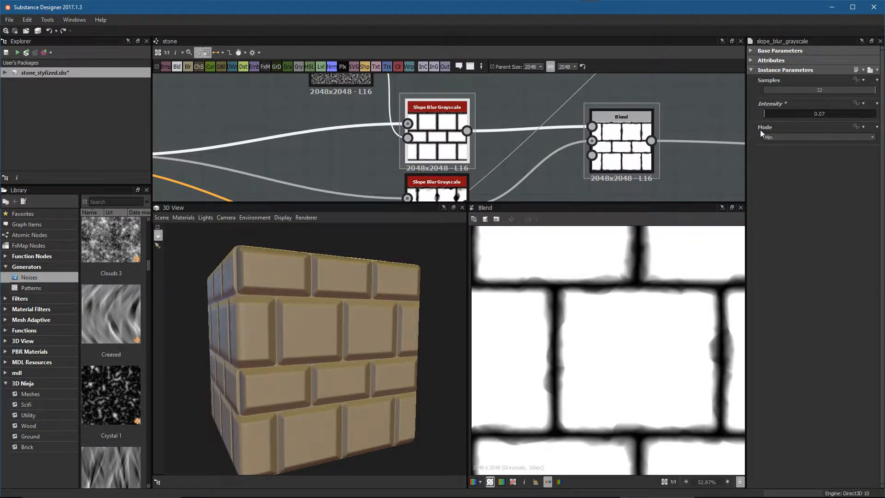
Step: Set the lower Slope Blur Grayscale's intensity to 2.98
drag(764, 114, 784, 120)
click(438, 199)
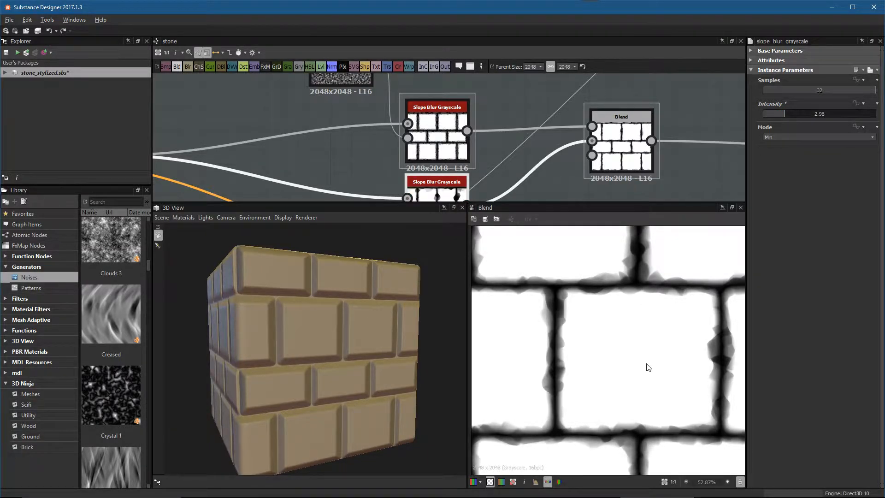
scroll(640, 357, down, 1)
Step: Set the upper Slope Blur Grayscale's intensity to 0.13 and check the Blend result in the 2D view
click(437, 133)
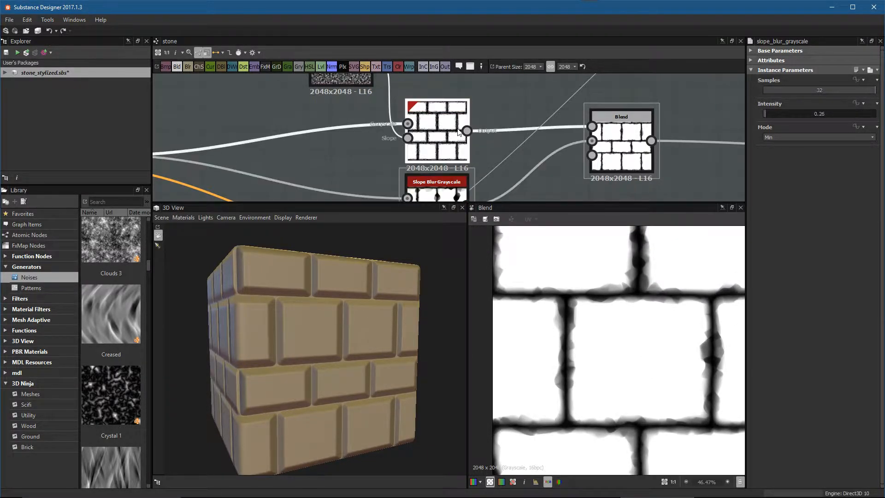
click(765, 113)
drag(763, 113, 764, 113)
alt+right_drag(659, 285, 623, 348)
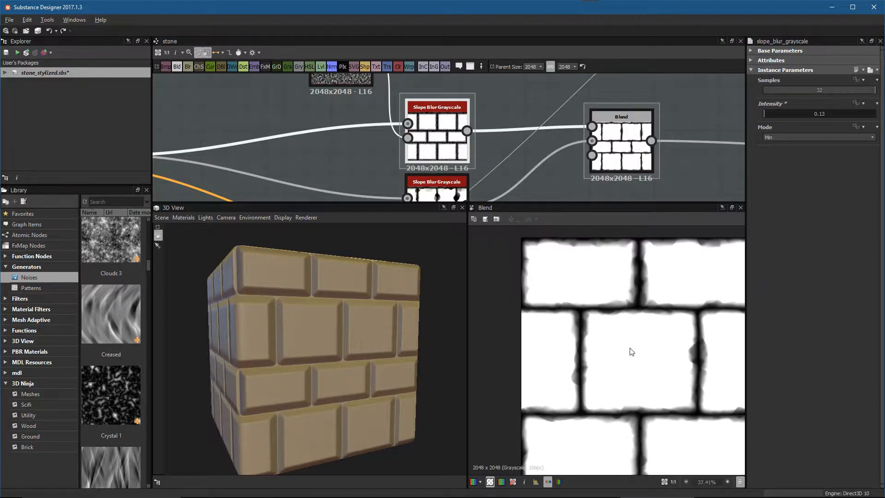
middle_drag(623, 348, 583, 319)
alt+right_drag(583, 319, 666, 360)
middle_drag(663, 369, 648, 375)
Step: Move the Blend node closer to the two Slope Blur Grayscale nodes
alt+right_drag(605, 138, 498, 103)
middle_drag(612, 152, 565, 128)
click(566, 132)
alt+right_drag(639, 168, 599, 155)
middle_drag(636, 173, 579, 110)
drag(599, 179, 579, 144)
middle_drag(579, 143, 593, 181)
drag(563, 119, 546, 137)
alt+right_drag(556, 140, 562, 162)
middle_drag(562, 161, 581, 137)
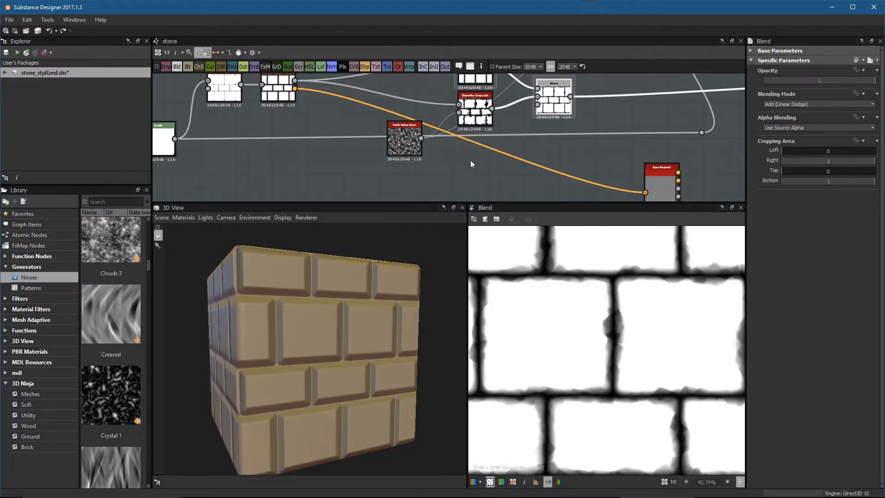
Step: Move the Base Material node farther from the Blend node to make room before its input
click(666, 185)
drag(666, 184, 696, 160)
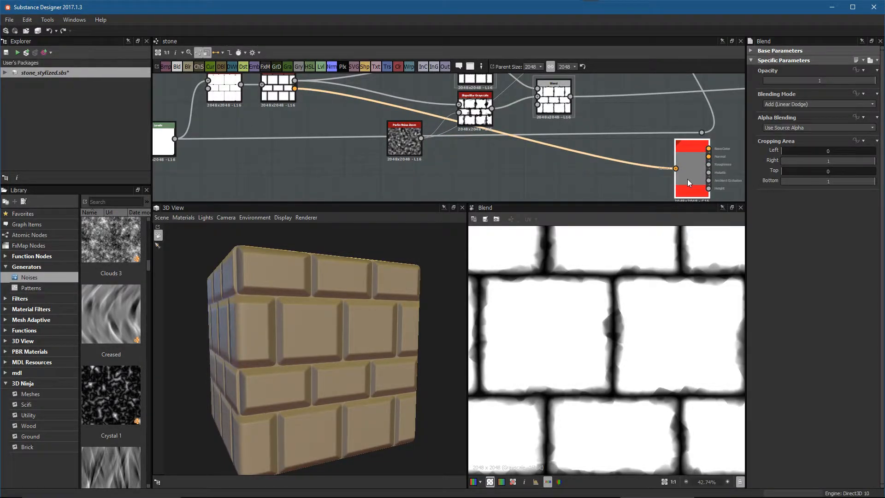
middle_drag(575, 140, 579, 149)
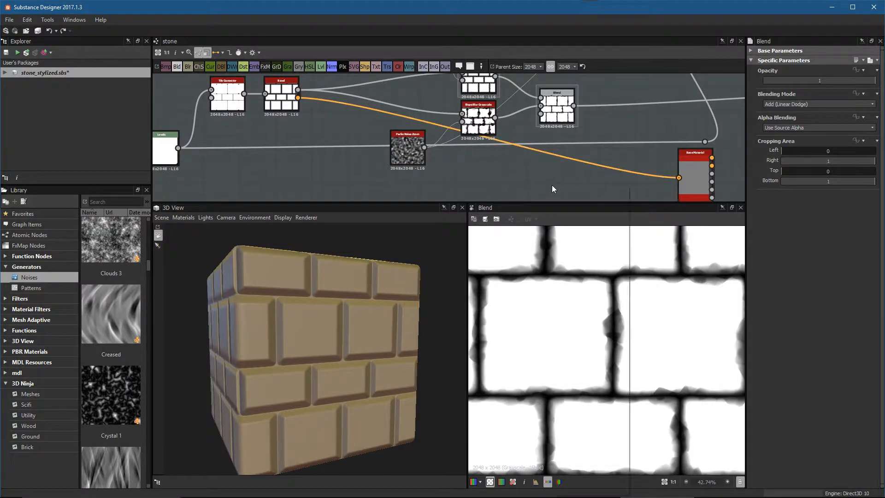
Step: Add a Normal node before the Base Material and set its intensity to 20
key(space)
text(nor)
click(576, 202)
drag(550, 182, 576, 182)
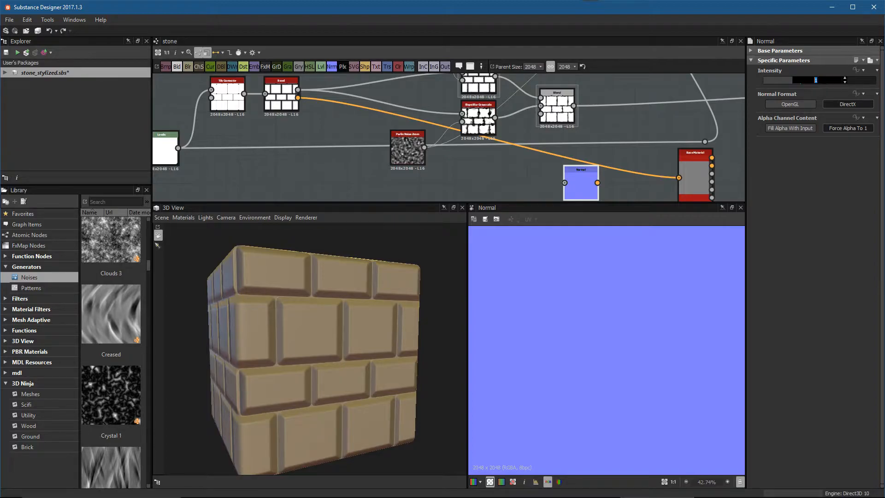
text(20)
key(Return)
Step: Route the Blend output through the Normal node into the Base Material, replacing the Bevel normal, and inspect the 3D wall
drag(574, 105, 680, 178)
drag(592, 183, 662, 176)
right_drag(313, 317, 354, 368)
drag(354, 372, 344, 389)
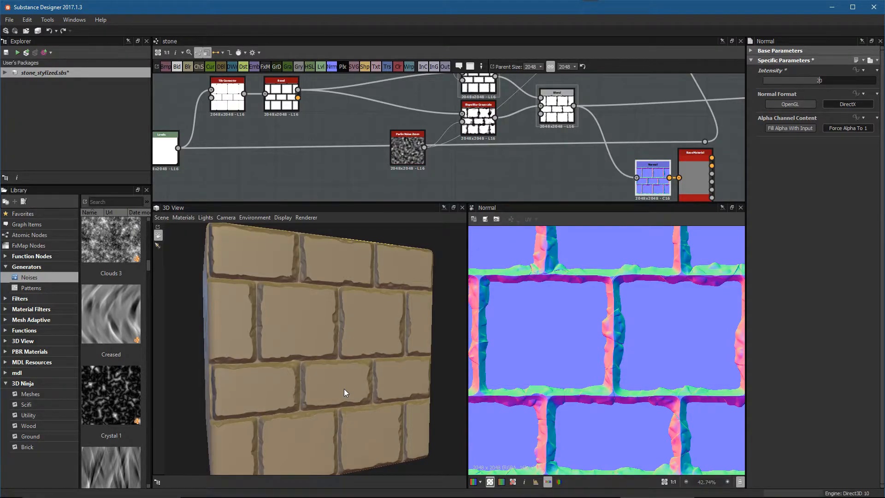
Step: Move the Normal and Base Material nodes together, closer to the Blend node
drag(325, 400, 360, 364)
scroll(562, 134, down, 2)
middle_drag(561, 134, 501, 127)
drag(533, 142, 576, 166)
middle_drag(578, 173, 586, 166)
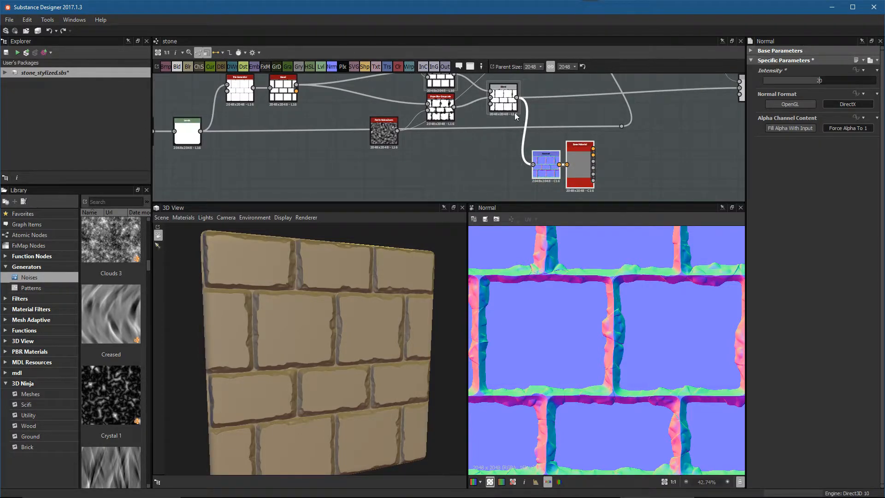
Step: Examine the Blend node's brick height pattern and compare its chipped edges with the 3D wall
double_click(508, 102)
scroll(579, 315, down, 2)
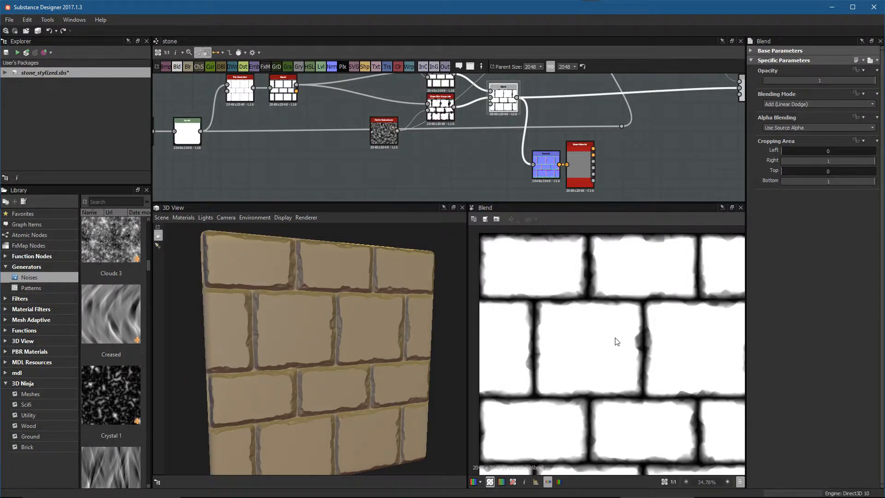
click(576, 150)
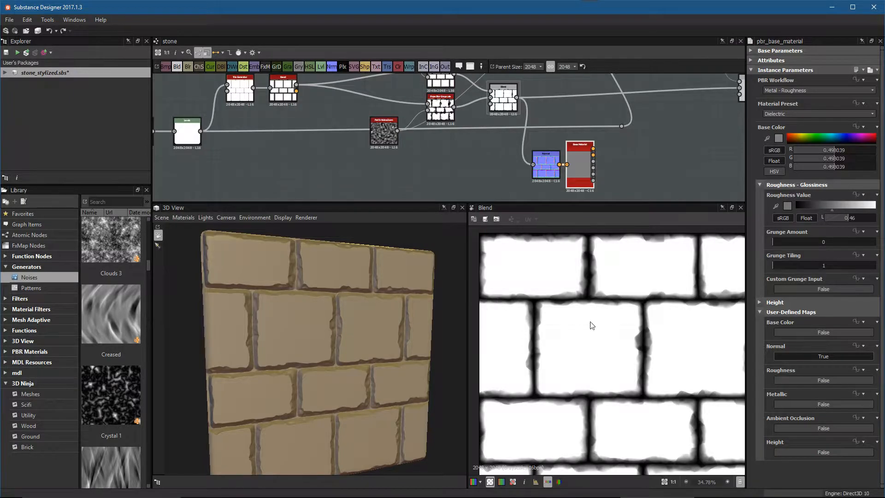
scroll(673, 411, up, 3)
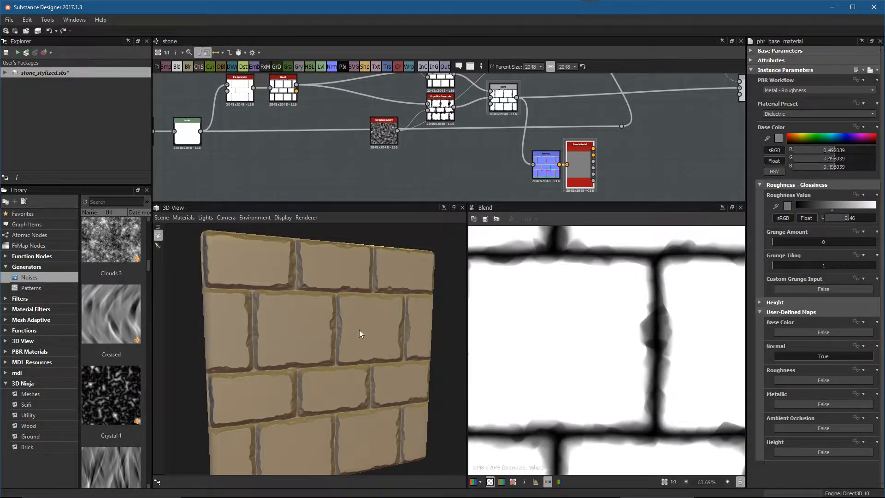
scroll(365, 342, up, 2)
drag(362, 344, 340, 304)
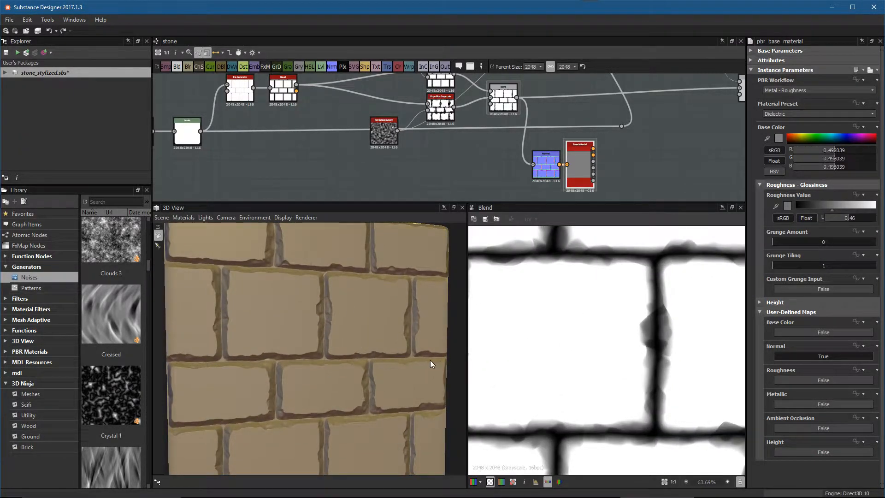
drag(400, 338, 401, 343)
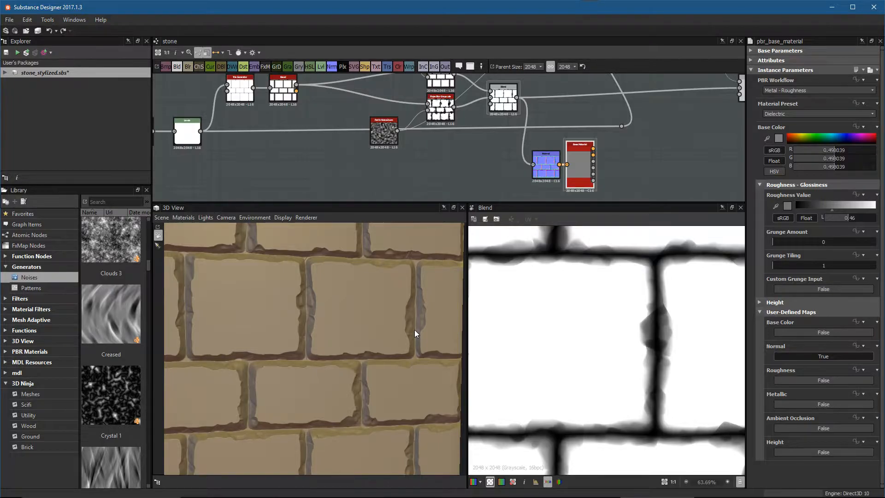
scroll(358, 362, down, 3)
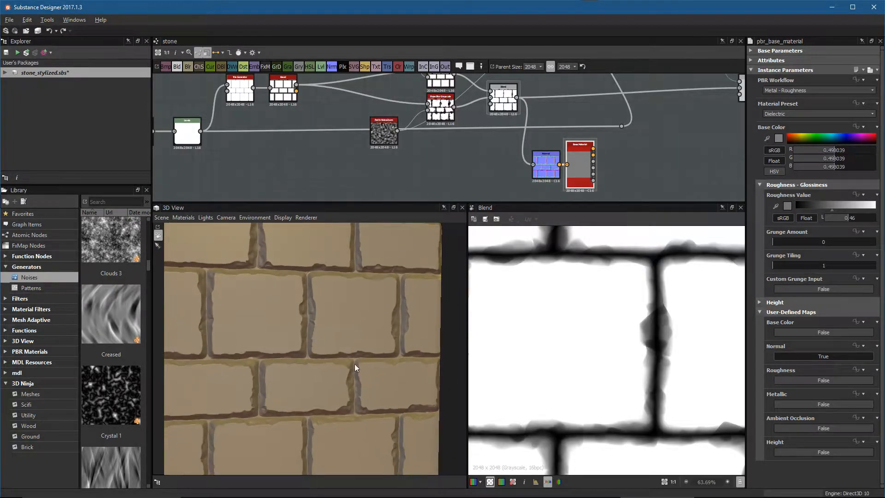
drag(311, 355, 324, 350)
Step: Move the Normal and Base Material nodes away from the Blend, and preview the second Tile Generator's output
scroll(514, 147, down, 6)
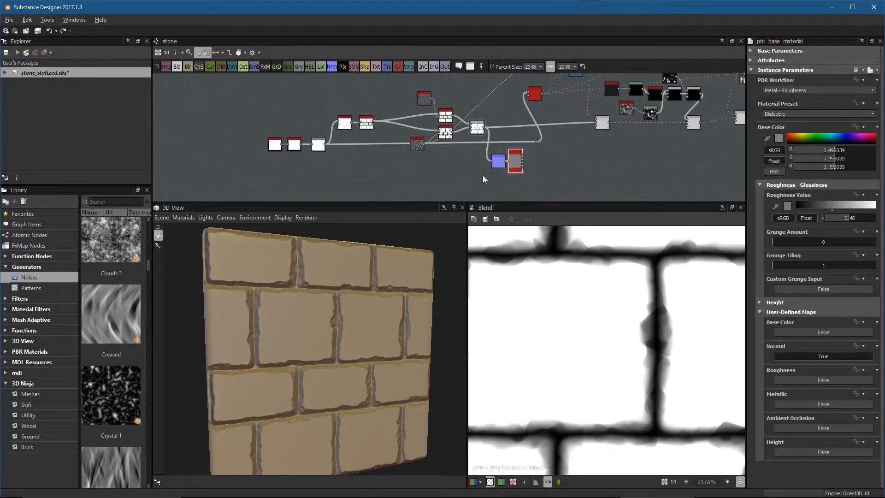
scroll(579, 159, up, 4)
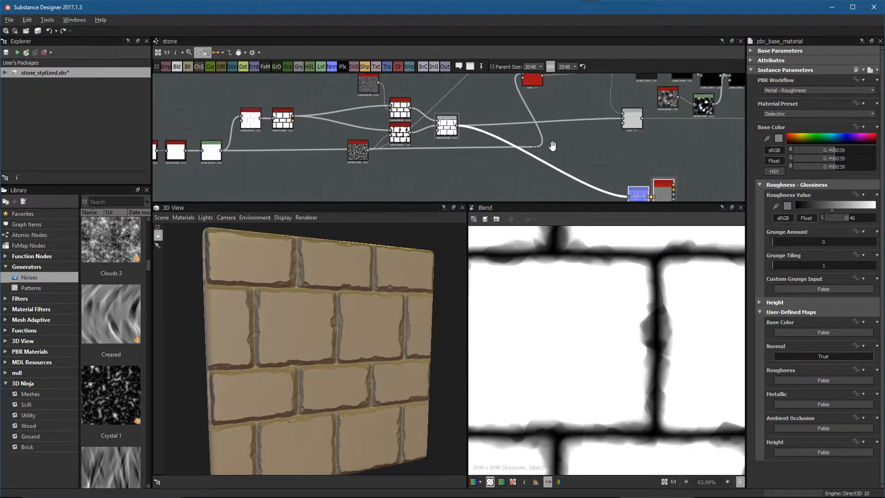
scroll(582, 180, up, 5)
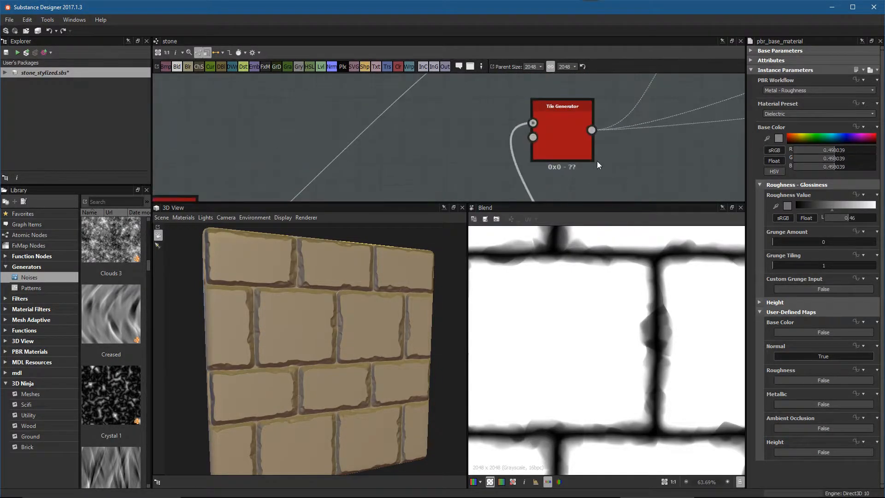
click(552, 121)
alt+right_drag(630, 339, 517, 268)
alt+right_drag(582, 178, 530, 132)
scroll(529, 132, down, 6)
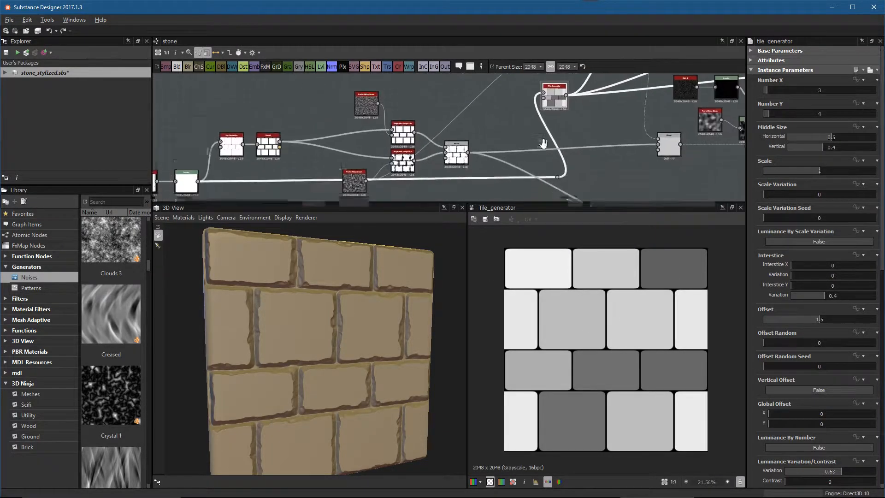
alt+right_drag(637, 251, 624, 268)
middle_drag(632, 109, 606, 169)
Step: Move the Tile Generator and the reroute point on its incoming connection closer to the Blend node
mouse_move(542, 135)
mouse_down()
mouse_move(525, 134)
mouse_move(551, 139)
mouse_up()
scroll(592, 137, down, 3)
middle_drag(592, 137, 589, 110)
scroll(567, 169, up, 3)
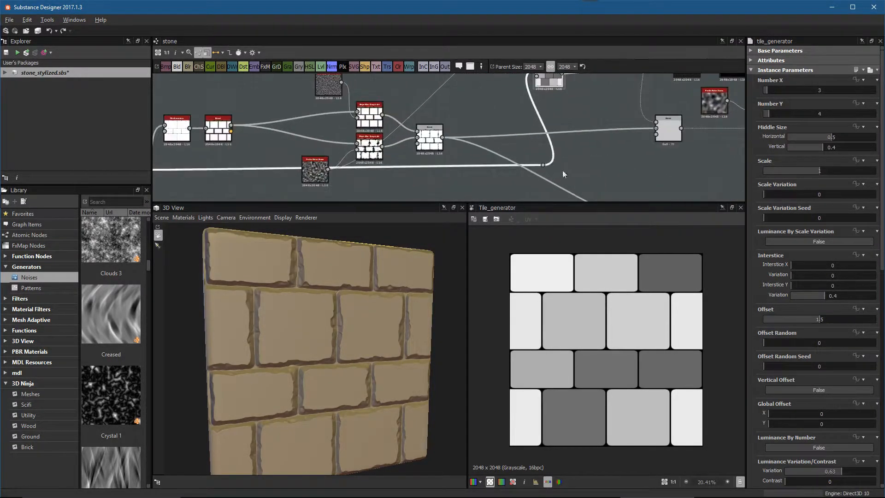
drag(542, 165, 463, 170)
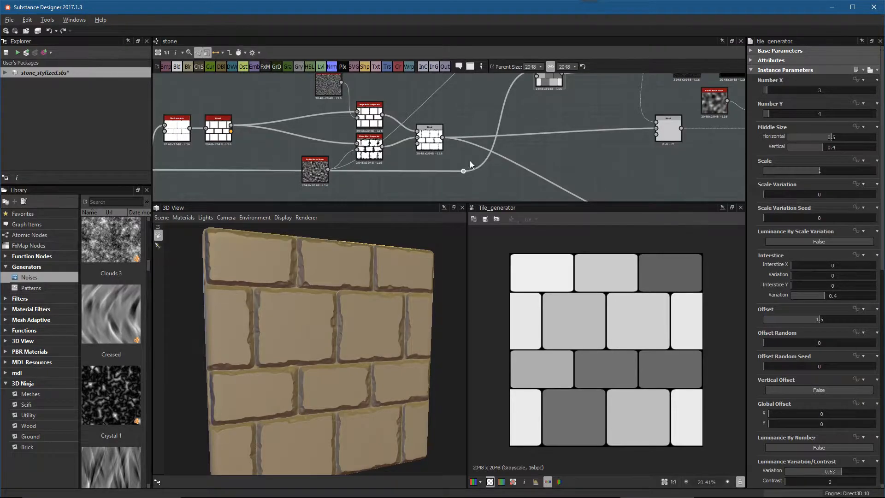
middle_drag(474, 162, 510, 182)
drag(586, 98, 558, 127)
middle_drag(471, 159, 521, 157)
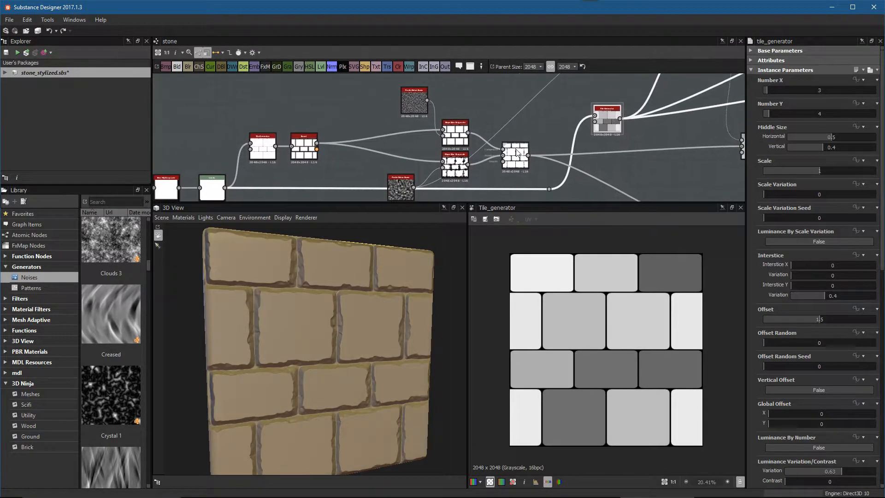
Step: Preview the Blend node's brick pattern in close-up
double_click(515, 157)
scroll(606, 370, up, 2)
middle_drag(607, 369, 641, 362)
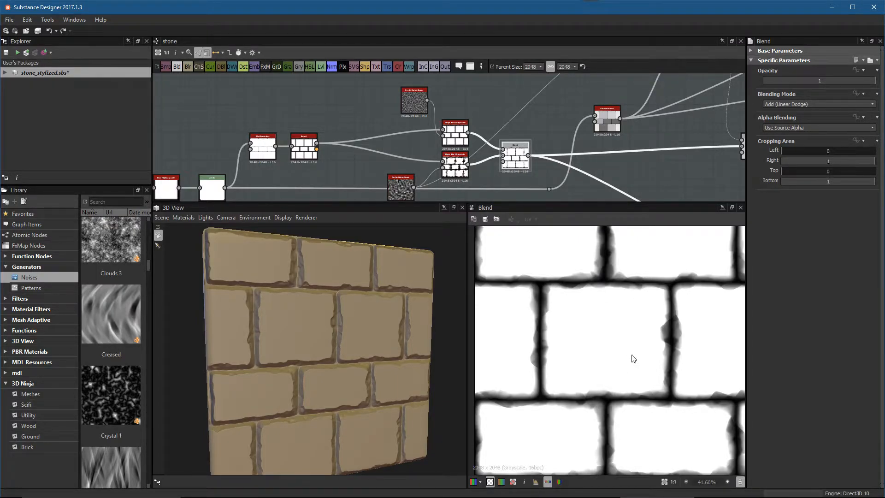
Step: Go to the upper crack-detail chain and preview its Cells 1 noise
middle_drag(603, 92, 535, 176)
scroll(516, 108, up, 3)
middle_drag(488, 136, 427, 136)
double_click(576, 134)
alt+right_drag(663, 361, 582, 314)
middle_drag(388, 126, 416, 110)
double_click(417, 94)
scroll(686, 415, down, 1)
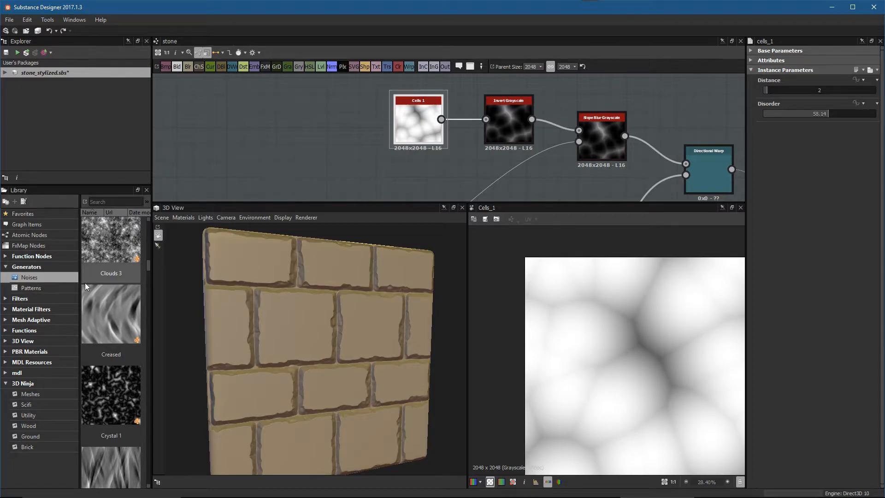
Step: Compare the Invert Grayscale output with the Slope Blur Grayscale output in the cells chain
double_click(509, 134)
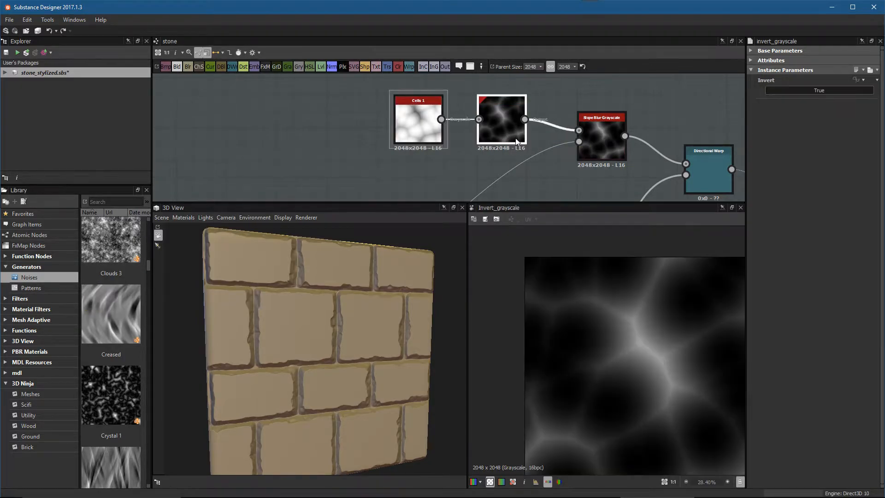
key(f)
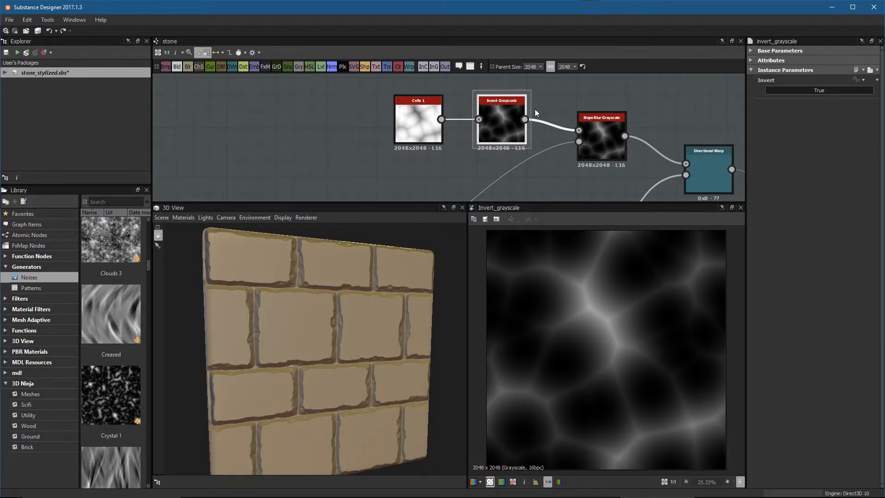
scroll(553, 120, up, 3)
double_click(571, 117)
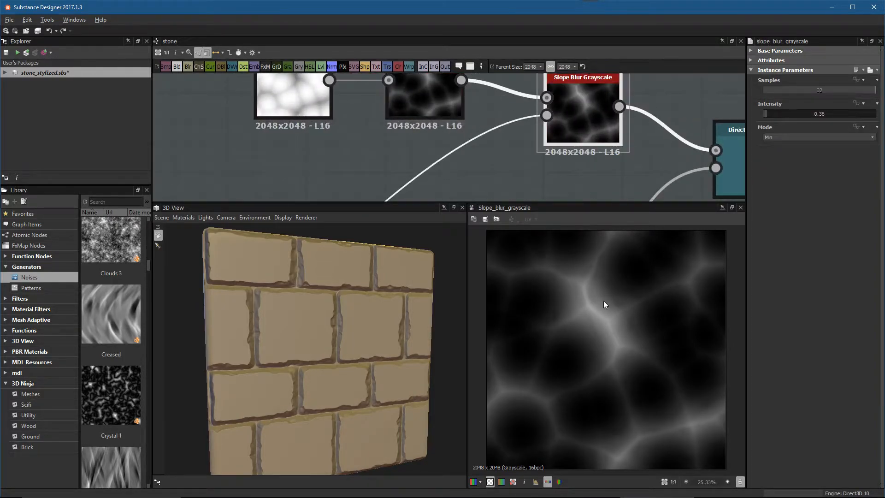
scroll(626, 358, up, 4)
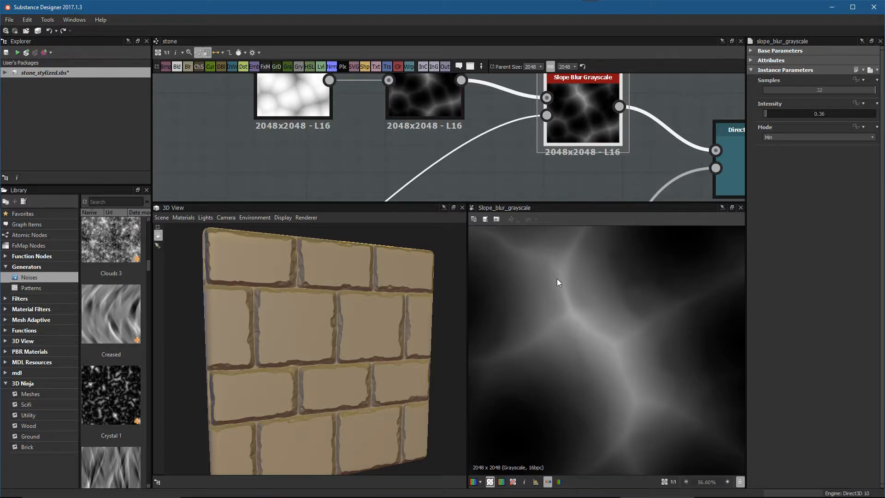
double_click(419, 87)
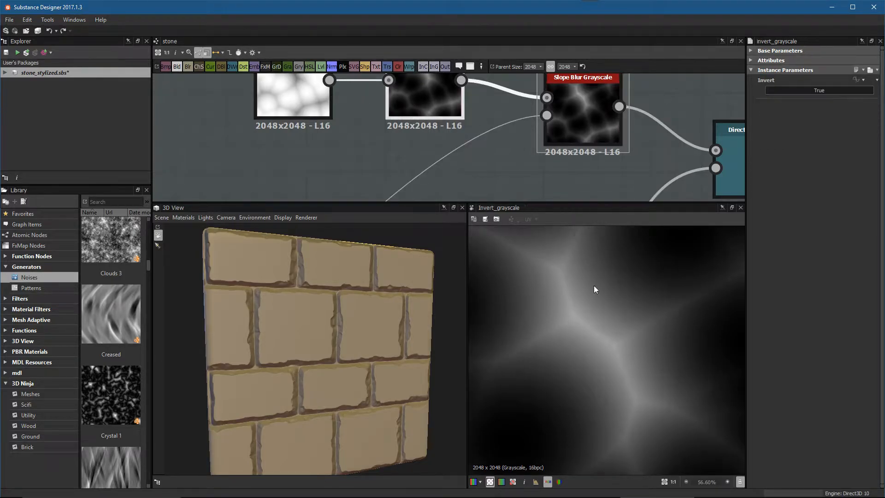
double_click(590, 99)
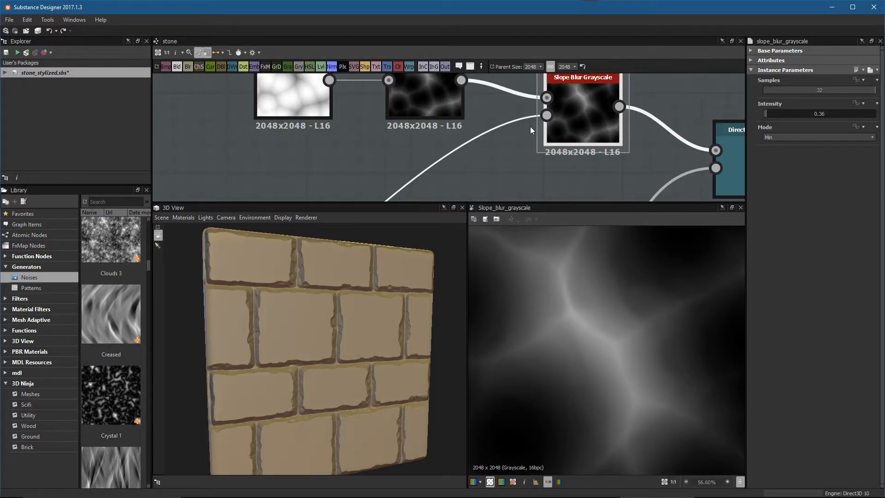
Step: Preview the Perlin Noise Zoom that drives the cells Slope Blur, and shift it away from the brick Slope Blur nodes
double_click(546, 116)
alt+right_drag(599, 295, 580, 310)
alt+right_drag(561, 132, 438, 184)
middle_drag(438, 185, 539, 81)
drag(388, 170, 346, 145)
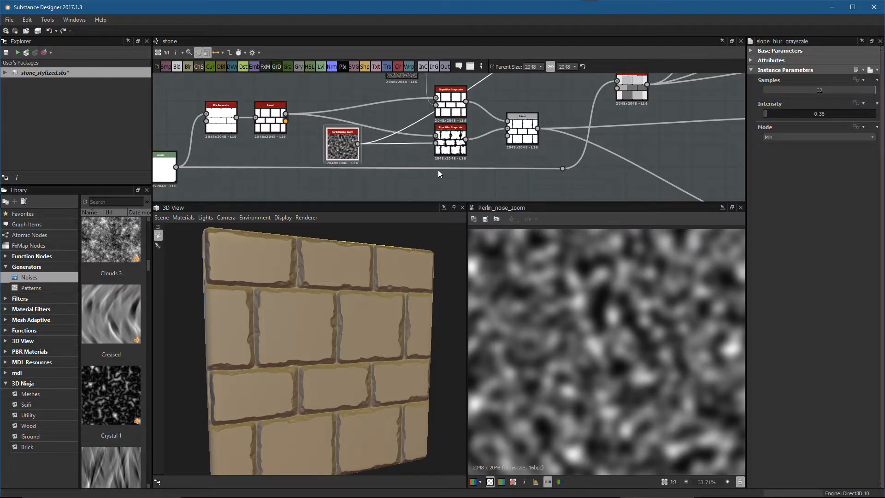
alt+right_drag(300, 123, 385, 153)
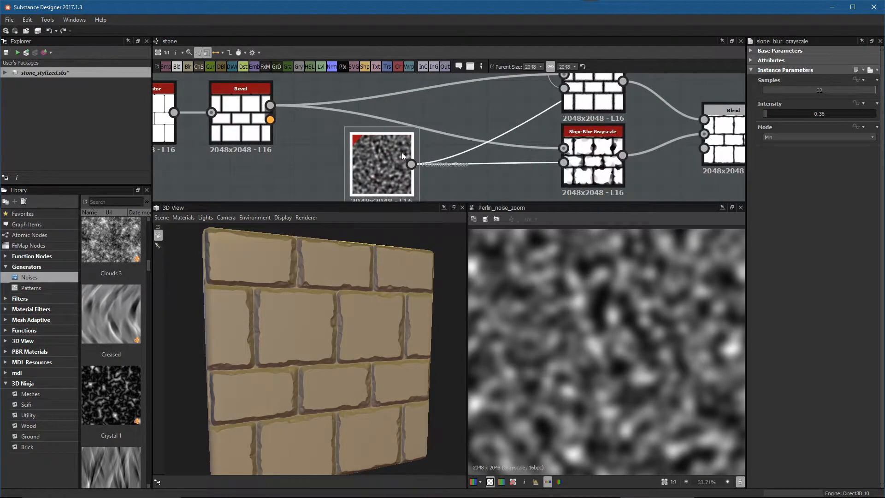
alt+right_drag(558, 154, 484, 125)
Step: Move the shared Perlin Noise Zoom node above the brick chain, level with the cells chain
middle_drag(664, 97, 538, 161)
alt+right_drag(469, 179, 441, 167)
middle_drag(478, 148, 560, 80)
alt+right_drag(456, 161, 485, 160)
middle_drag(486, 160, 493, 141)
drag(383, 171, 361, 93)
middle_drag(442, 121, 471, 164)
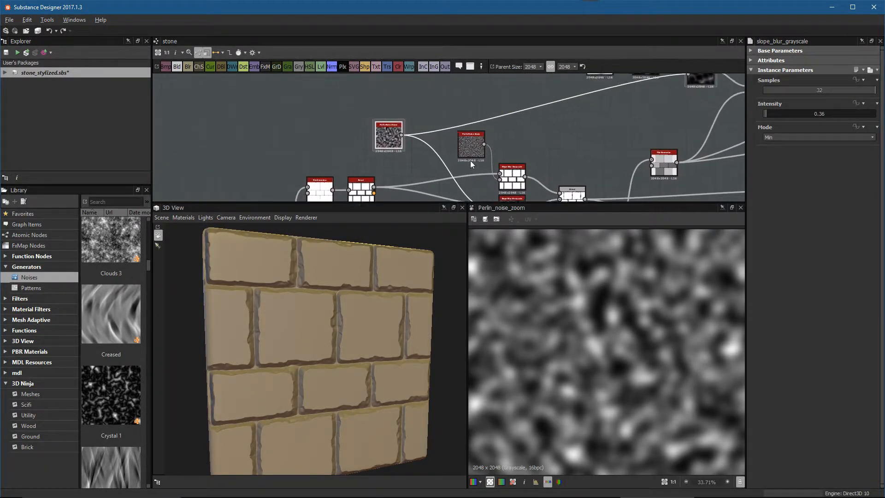
alt+right_drag(471, 164, 445, 159)
drag(405, 142, 385, 94)
middle_drag(480, 122, 474, 142)
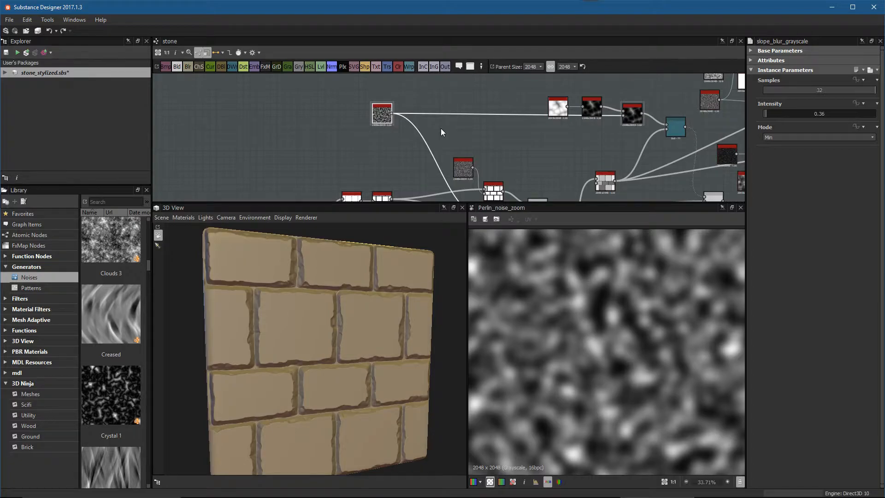
Step: Examine the Perlin Noise Zoom's connections to the cells chain and to the brick Slope Blur node
middle_drag(656, 109, 497, 100)
alt+right_drag(496, 100, 541, 177)
middle_drag(418, 124, 547, 214)
drag(295, 114, 443, 156)
drag(447, 156, 458, 112)
alt+right_drag(512, 175, 371, 179)
middle_drag(372, 178, 516, 92)
alt+right_drag(518, 95, 449, 148)
middle_drag(449, 148, 446, 105)
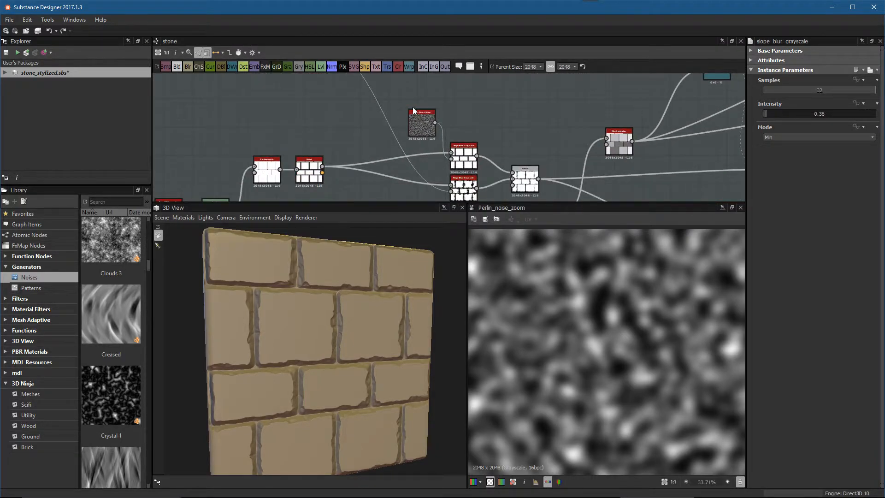
Step: Preview the cells Slope Blur Grayscale and the Directional Warp that splits the noise per brick
middle_drag(384, 98, 399, 140)
middle_drag(702, 90, 488, 131)
alt+right_drag(488, 131, 499, 134)
middle_drag(499, 135, 553, 121)
double_click(490, 140)
double_click(552, 121)
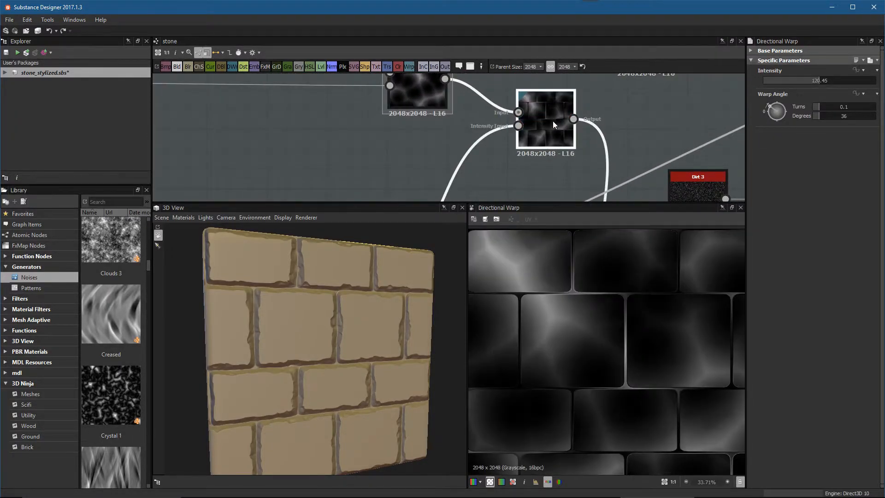
Step: Space the Directional Warp and the cells Slope Blur Grayscale farther apart, and preview the Slope Blur output
alt+right_drag(560, 139, 502, 115)
middle_drag(503, 114, 520, 93)
drag(574, 109, 597, 109)
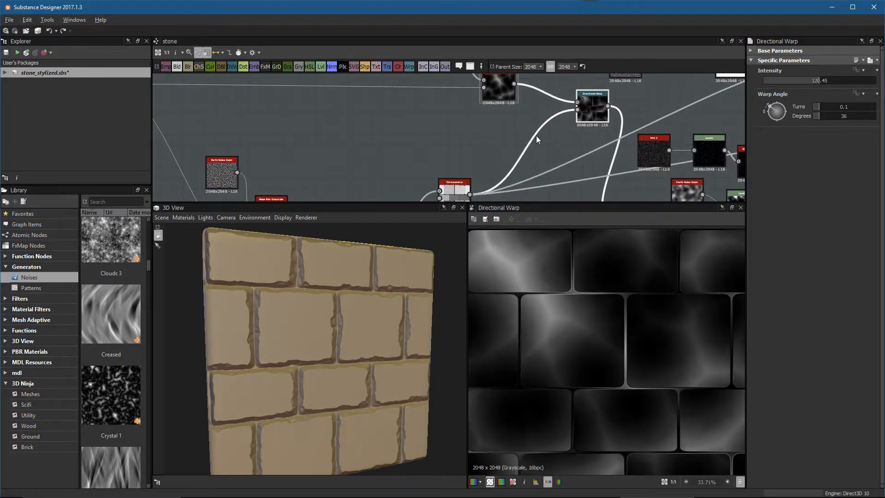
alt+right_drag(534, 135, 514, 130)
drag(512, 93, 494, 93)
double_click(495, 93)
Step: Move the Normal and Base Material nodes together slightly upward
middle_drag(537, 148, 510, 108)
alt+right_drag(547, 135, 524, 138)
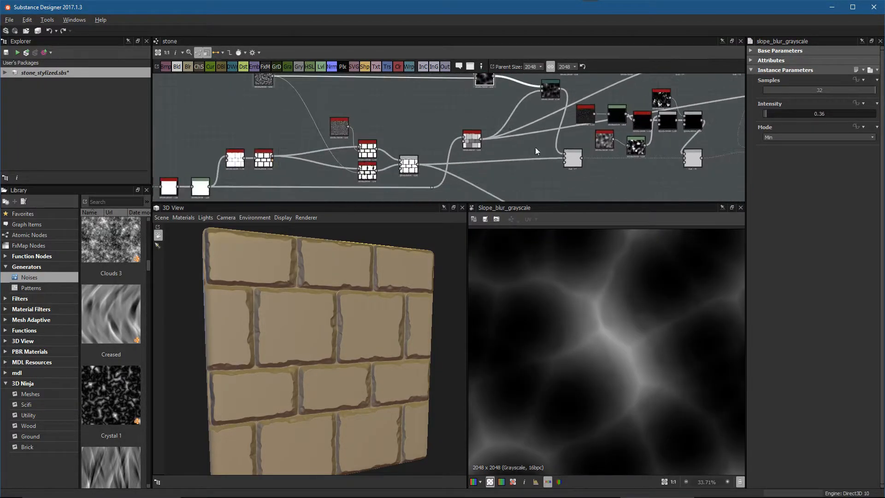
middle_drag(537, 153, 532, 95)
drag(549, 151, 600, 171)
drag(600, 171, 601, 158)
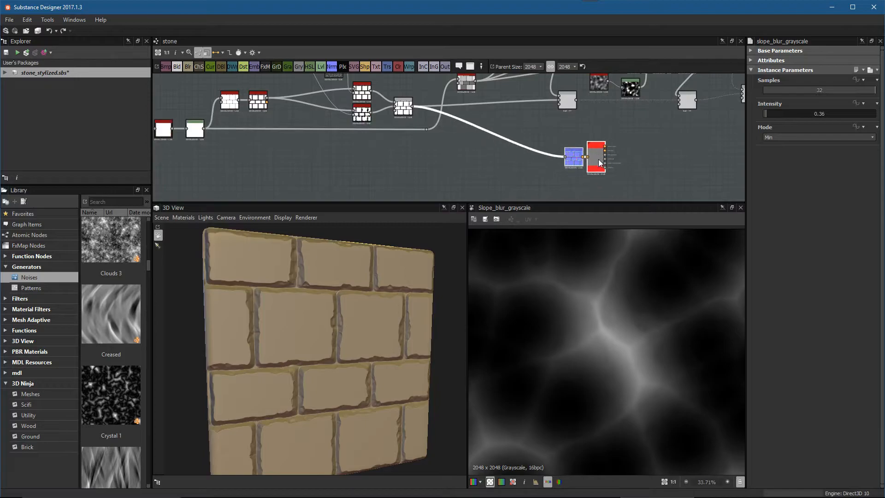
Step: Preview the brick Blend output and the cells Slope Blur Grayscale output in turn
middle_drag(494, 110, 568, 168)
double_click(477, 164)
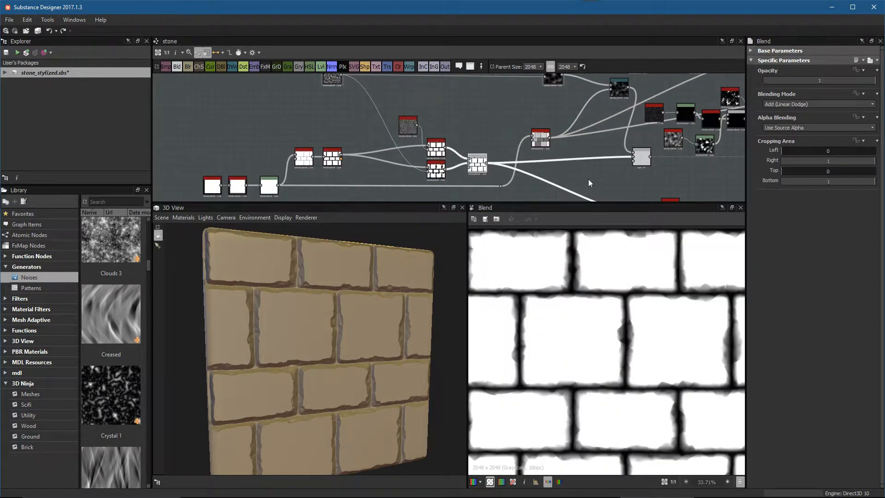
key(space)
click(549, 121)
mouse_move(549, 122)
middle_down()
mouse_move(546, 132)
mouse_move(549, 105)
middle_up()
double_click(551, 84)
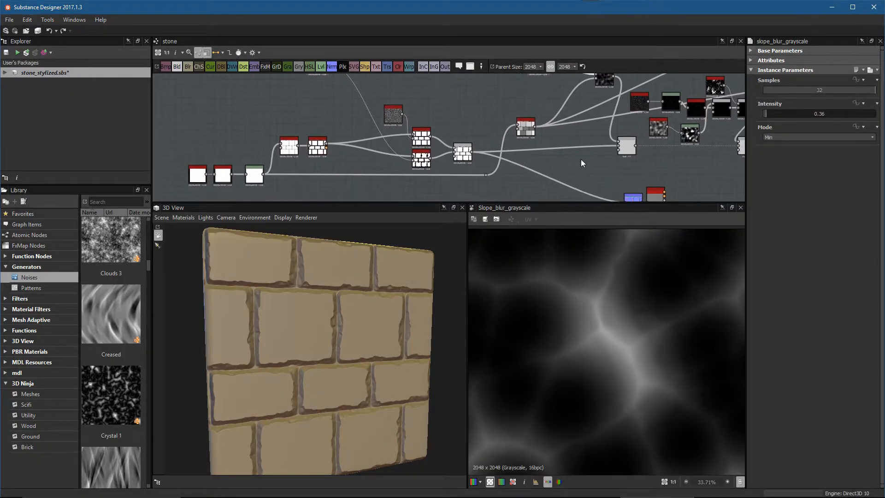
Step: Add a Blend node beyond the brick Blend and feed it from the cells Slope Blur Grayscale output
key(space)
text(blend)
key(Return)
middle_drag(573, 146, 571, 173)
drag(582, 197, 583, 184)
drag(548, 92, 586, 193)
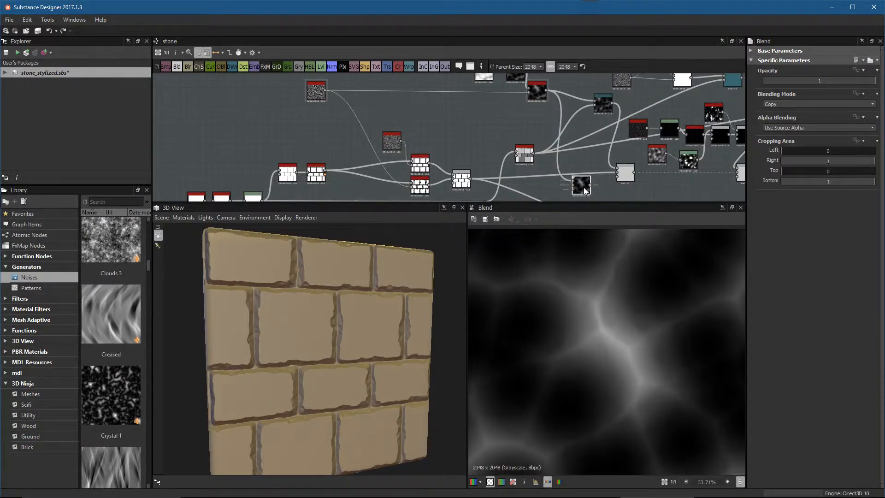
Step: Preview the brick Blend and connect its output to the new Blend node's background input
double_click(463, 179)
middle_drag(504, 165, 474, 135)
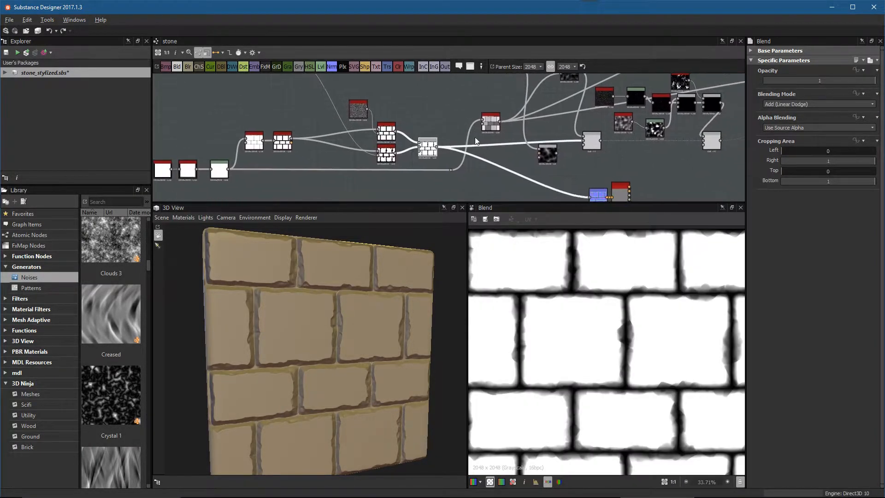
scroll(475, 138, up, 1)
drag(427, 146, 551, 155)
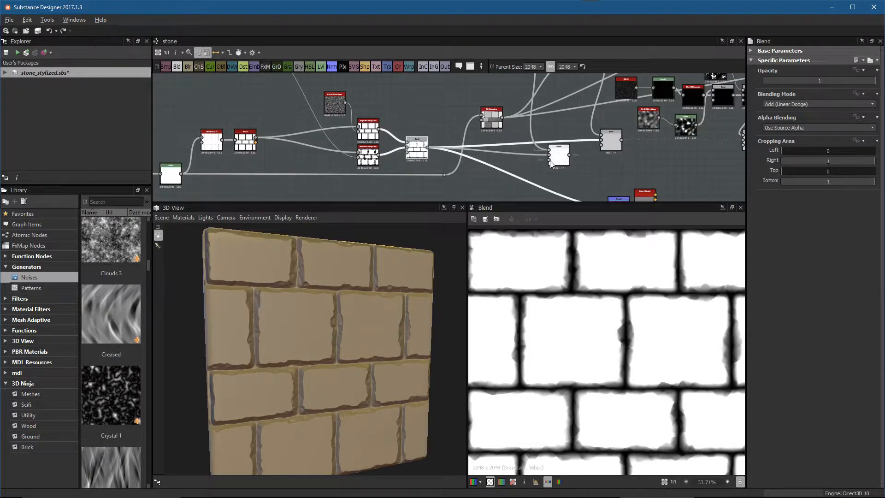
Step: Set the new Blend's mode to Multiply with an opacity of 0.68 and preview its output
scroll(557, 164, up, 3)
click(571, 157)
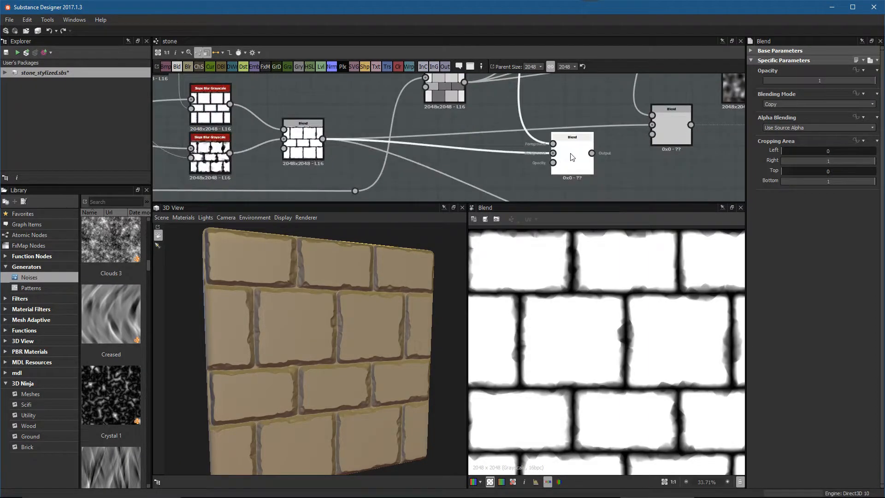
click(791, 104)
click(777, 129)
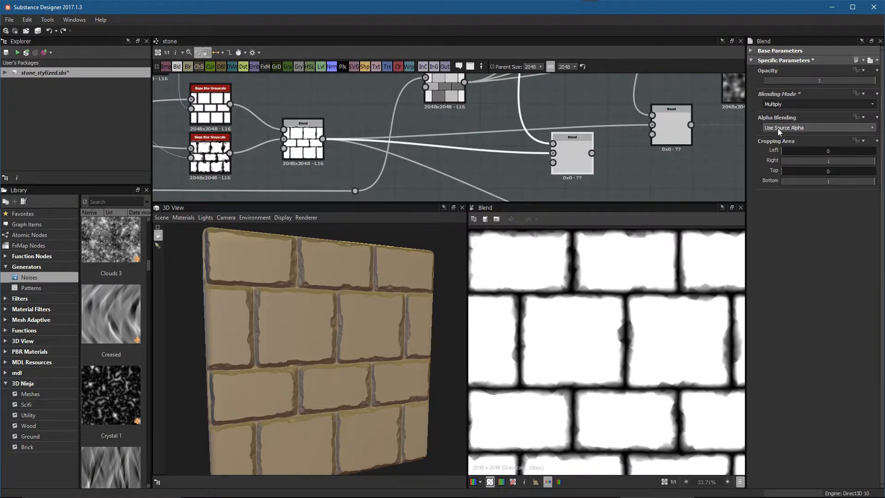
double_click(577, 143)
alt+right_drag(664, 368, 619, 342)
alt+middle_drag(591, 161, 589, 148)
scroll(590, 152, down, 1)
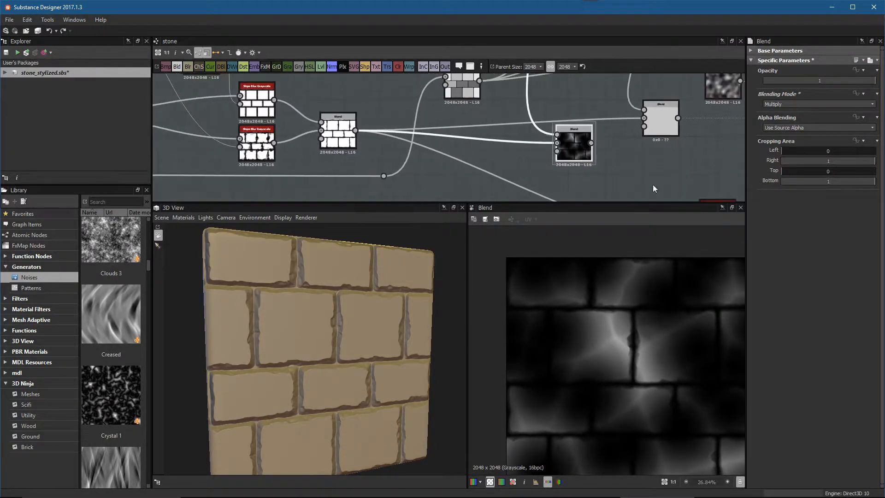
drag(873, 83, 839, 103)
scroll(655, 383, up, 2)
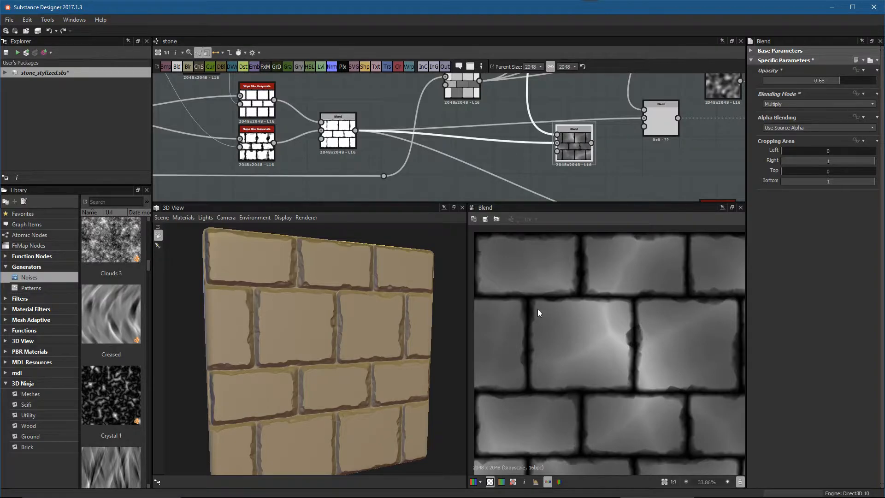
Step: Feed the Normal node from the multiply Blend output and inspect the wall in 3D
middle_drag(608, 156, 567, 130)
scroll(593, 148, down, 2)
drag(555, 111, 607, 173)
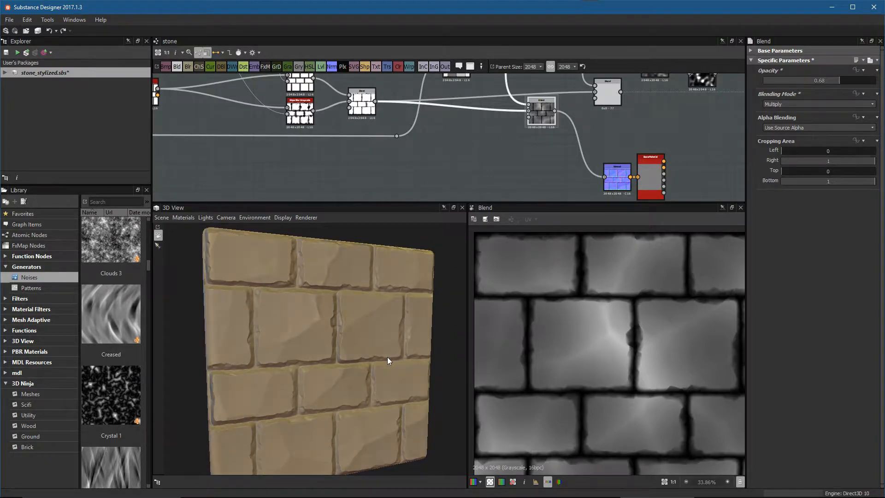
drag(397, 362, 359, 367)
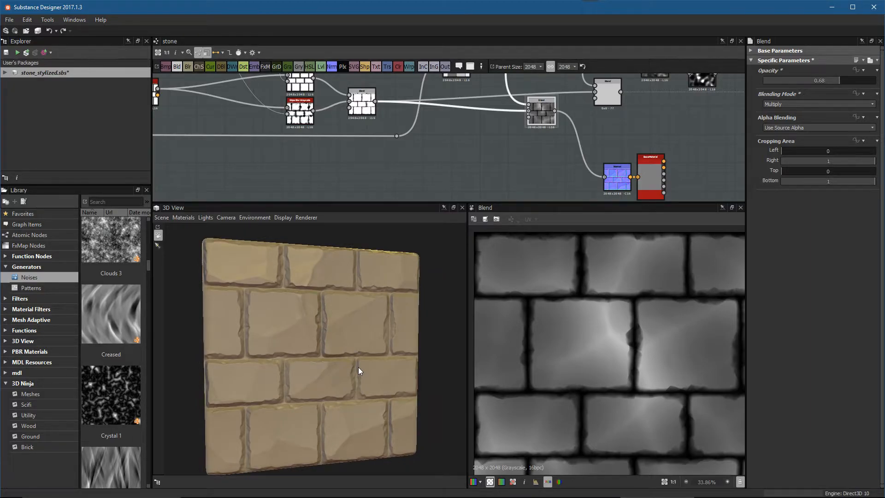
Step: Try an opacity of 0.87 on the multiply Blend, set it to 0.8, and inspect the wall in 3D
scroll(554, 140, up, 2)
drag(828, 79, 862, 92)
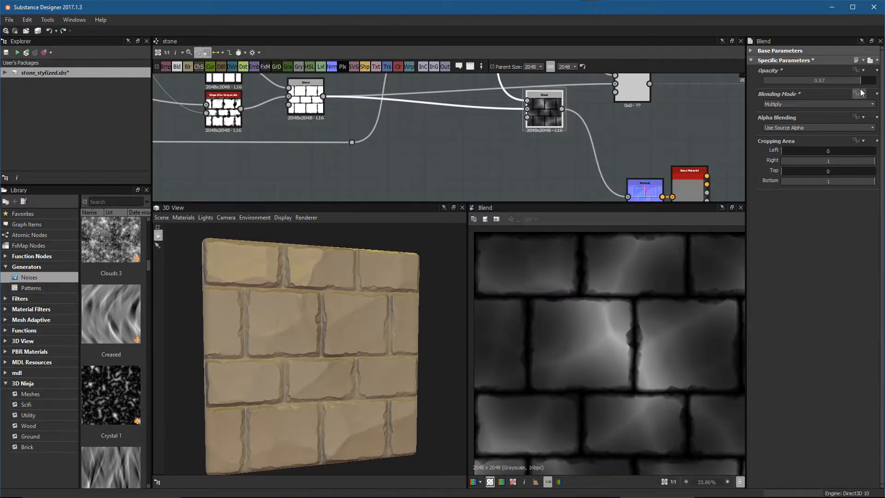
drag(323, 426, 373, 355)
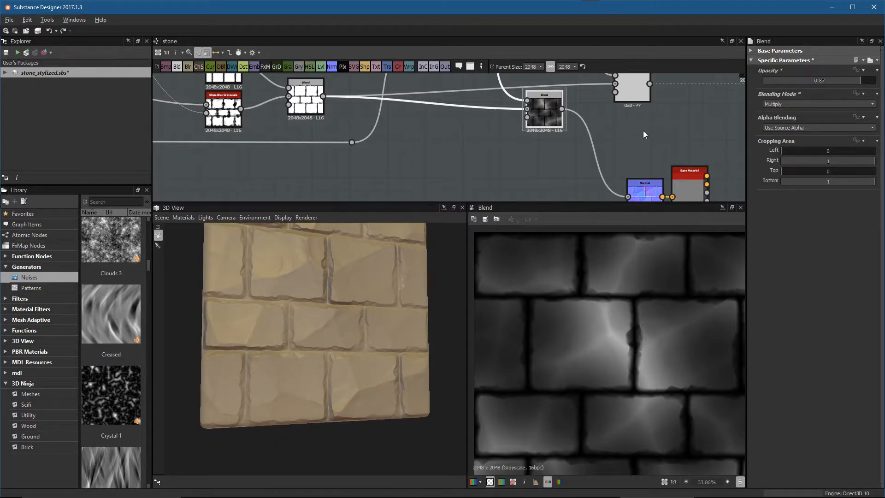
middle_drag(647, 119, 642, 132)
click(854, 82)
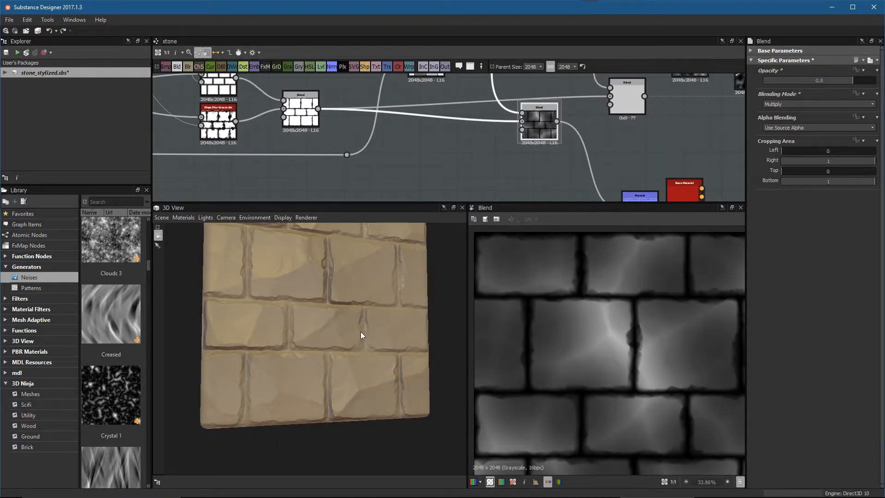
drag(374, 349, 349, 337)
Step: Preview the Directional Warp output that feeds the brick height pattern
scroll(349, 334, down, 1)
middle_drag(576, 137, 568, 185)
scroll(502, 148, down, 3)
middle_drag(503, 148, 532, 116)
scroll(523, 155, down, 1)
scroll(523, 155, down, 1)
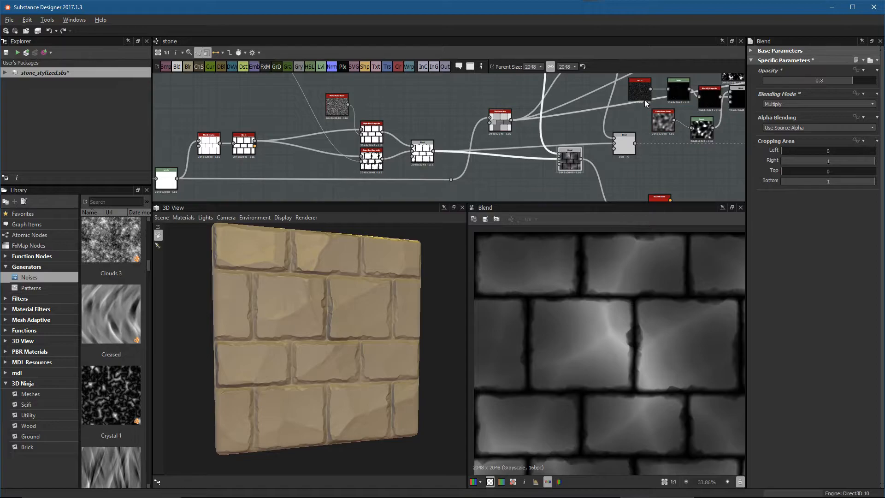
scroll(646, 101, up, 5)
scroll(632, 141, up, 2)
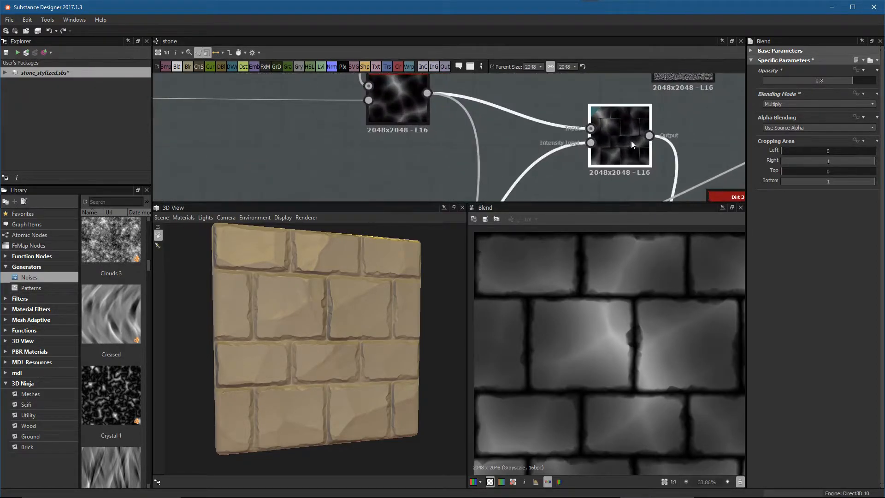
click(631, 141)
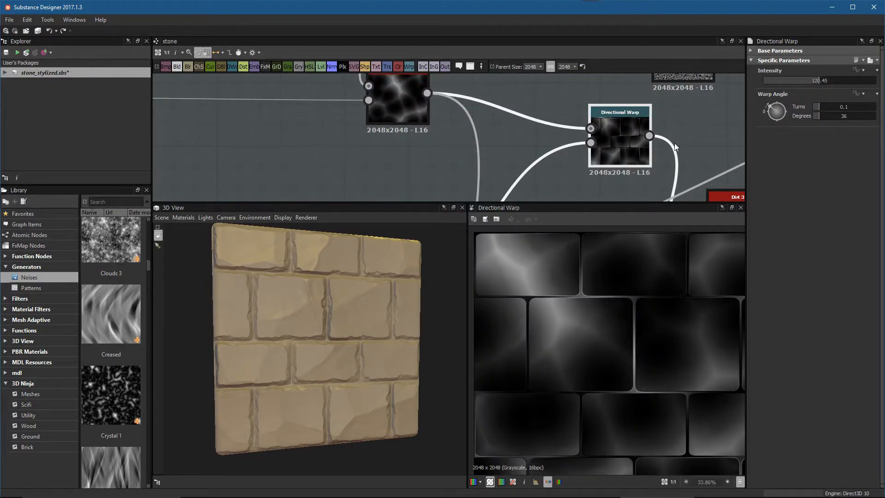
Step: Preview the multiply Blend output and compare it with its foreground and background inputs
scroll(600, 157, down, 3)
scroll(583, 183, up, 4)
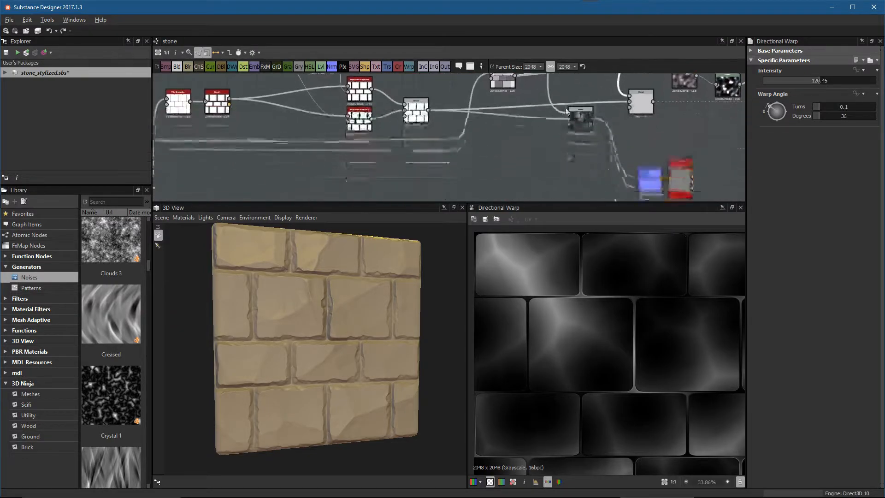
click(567, 142)
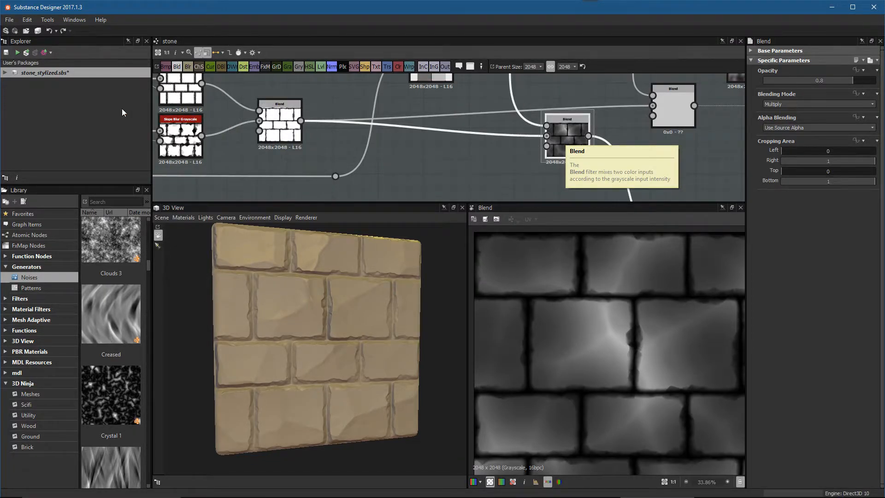
middle_drag(395, 123, 416, 149)
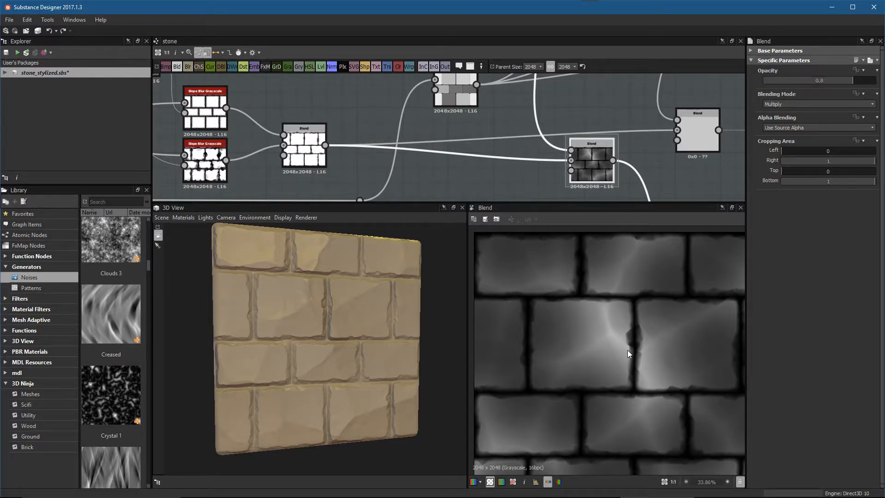
middle_drag(580, 159, 592, 151)
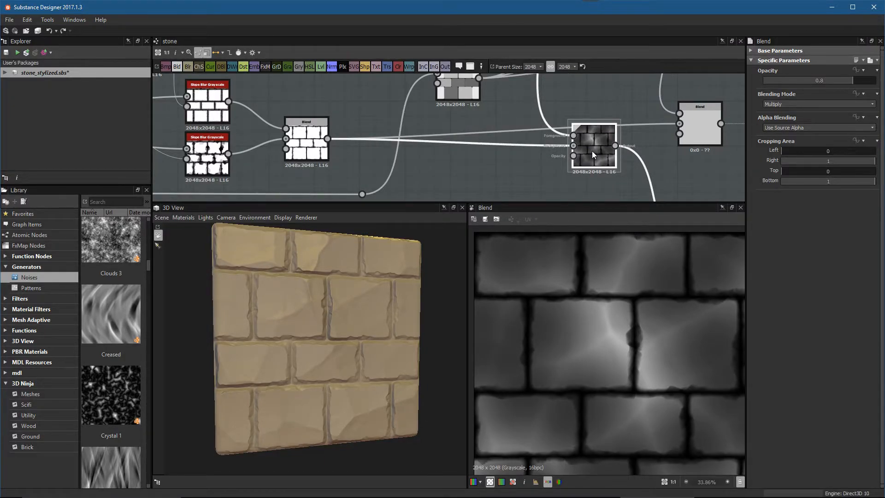
alt+middle_drag(540, 133, 519, 133)
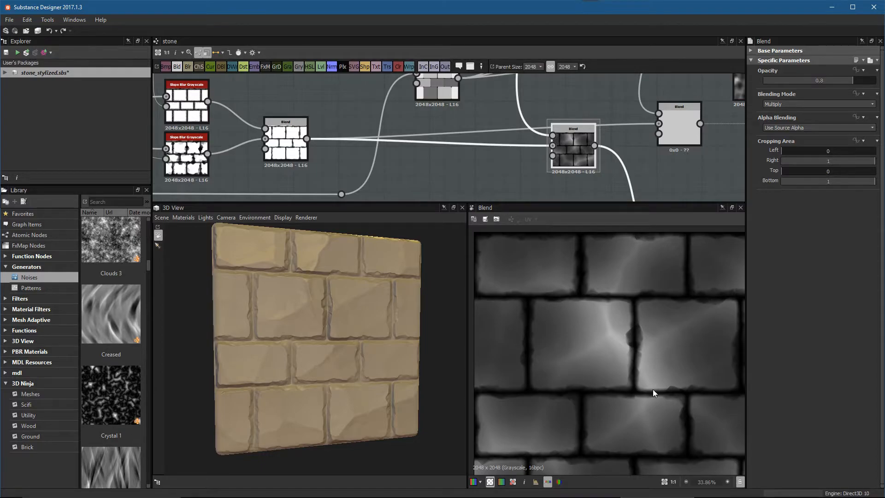
scroll(595, 334, down, 2)
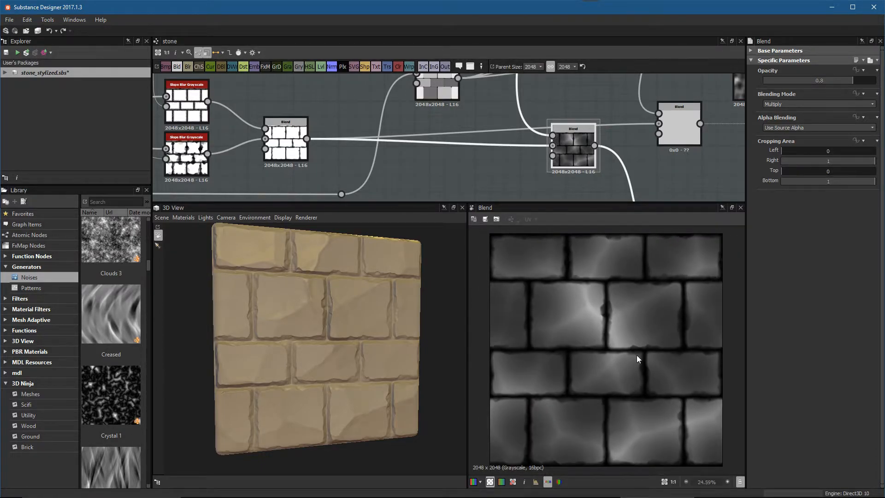
click(553, 135)
click(553, 145)
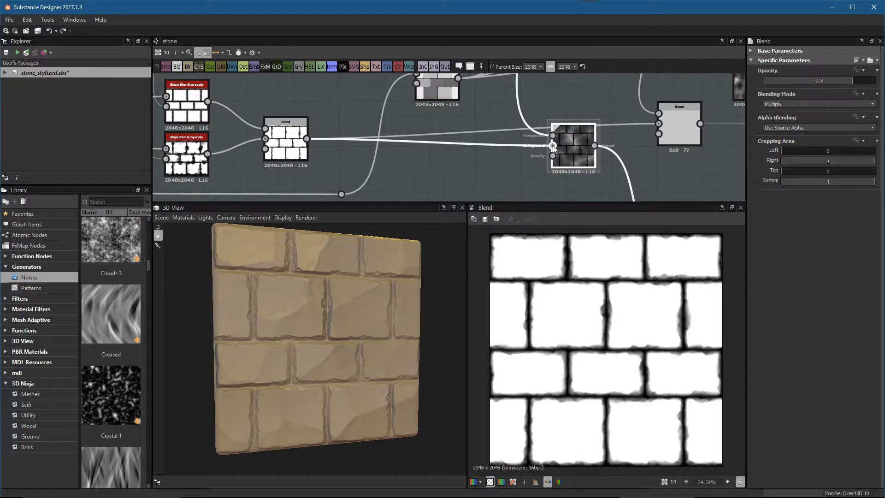
double_click(582, 146)
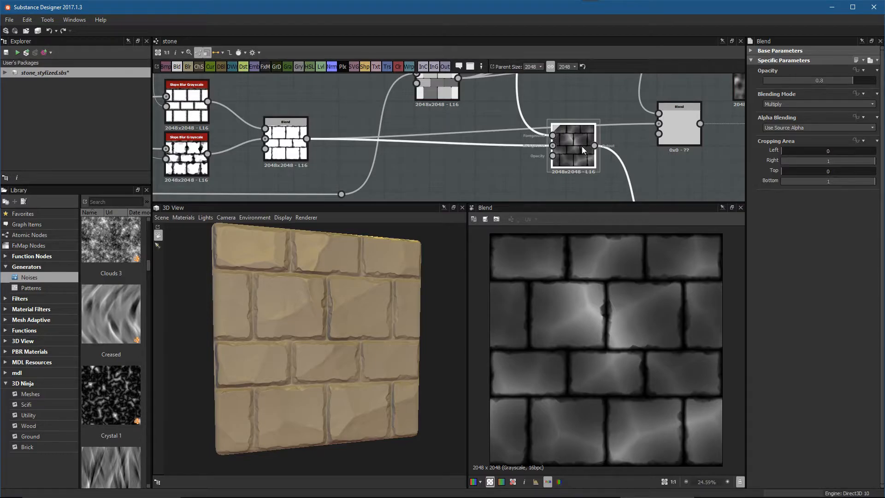
Step: Trace the multiply Blend's foreground back to the Directional Warp and preview that node again
middle_drag(521, 133, 521, 225)
middle_drag(543, 100, 560, 151)
scroll(559, 153, down, 2)
middle_drag(512, 127, 397, 118)
scroll(519, 110, up, 4)
double_click(519, 109)
mouse_move(500, 161)
middle_down()
mouse_move(518, 147)
mouse_move(495, 159)
middle_up()
scroll(515, 140, down, 2)
scroll(418, 100, up, 3)
middle_drag(419, 101, 426, 140)
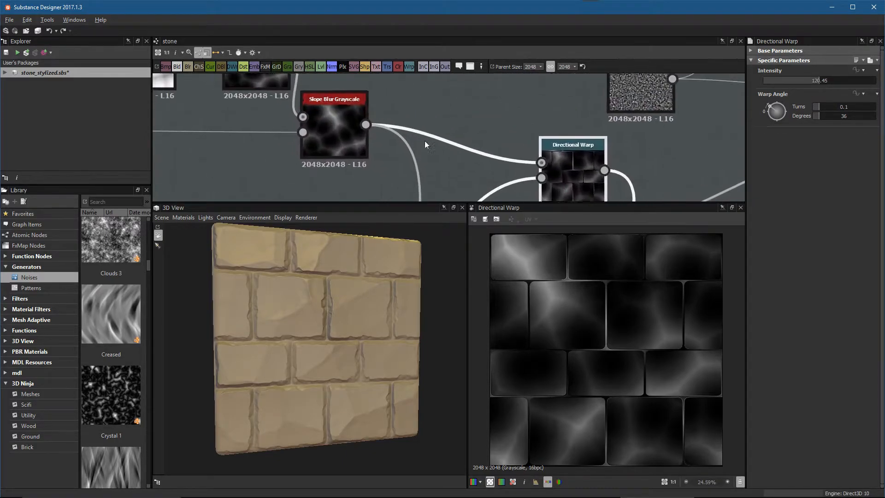
Step: Preview the cells Slope Blur Grayscale, the Directional Warp and the source of its intensity input in turn
double_click(330, 121)
middle_drag(330, 121, 321, 87)
double_click(581, 138)
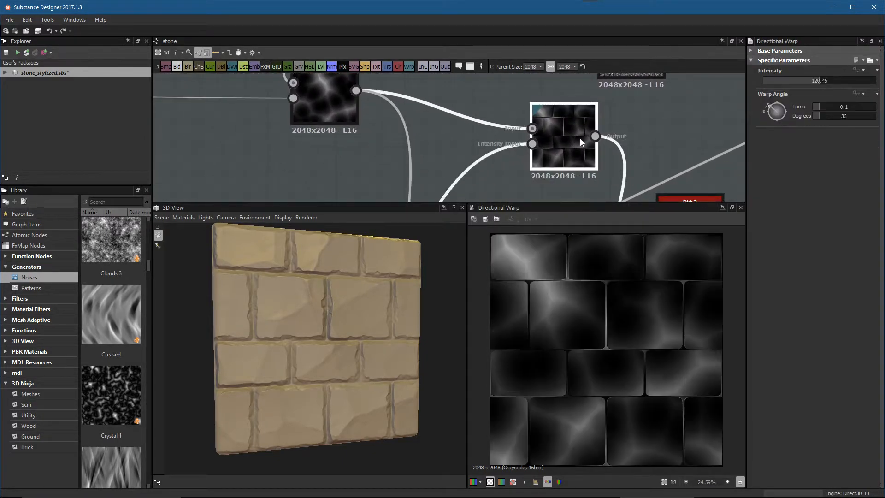
double_click(533, 144)
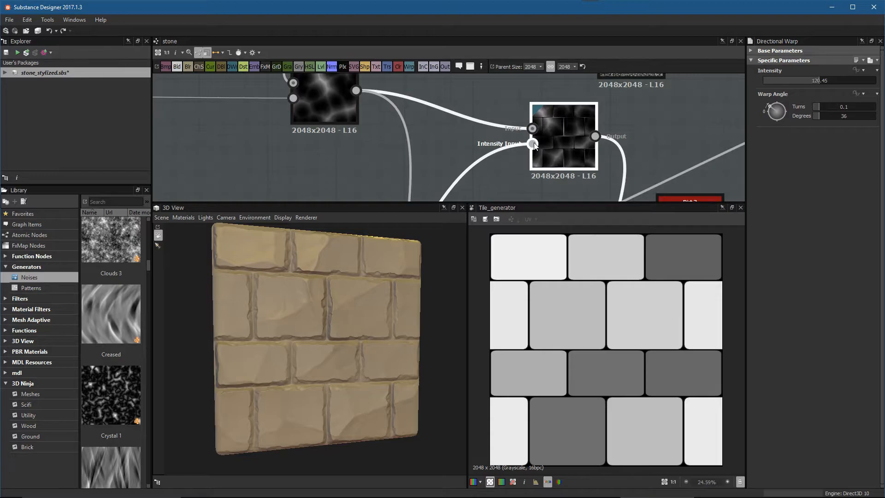
Step: Move the Tile Generator with varied brick luminance horizontally closer to the brick Blend
scroll(564, 163, down, 5)
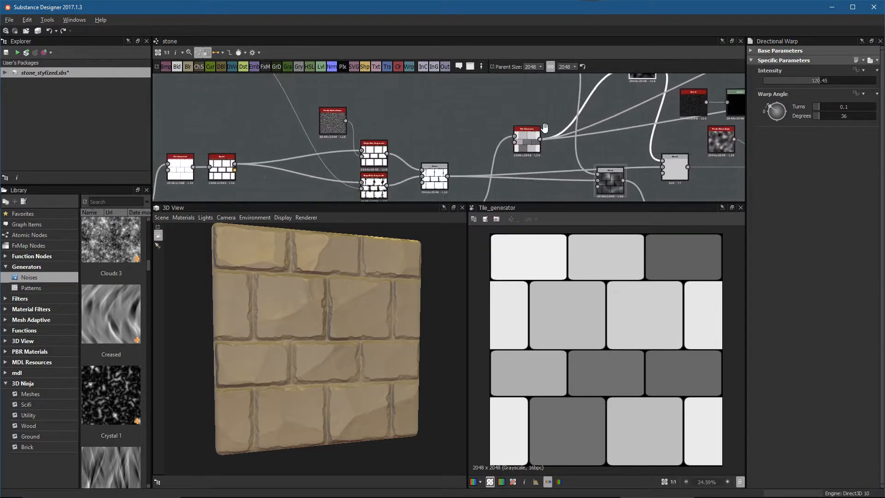
scroll(544, 136, up, 5)
middle_drag(544, 137, 572, 168)
drag(541, 150, 467, 150)
Step: Preview the all-white Tile Generator ahead of the Bevel node and show its parameters
scroll(503, 141, down, 3)
middle_drag(503, 141, 570, 66)
middle_drag(386, 156, 618, 159)
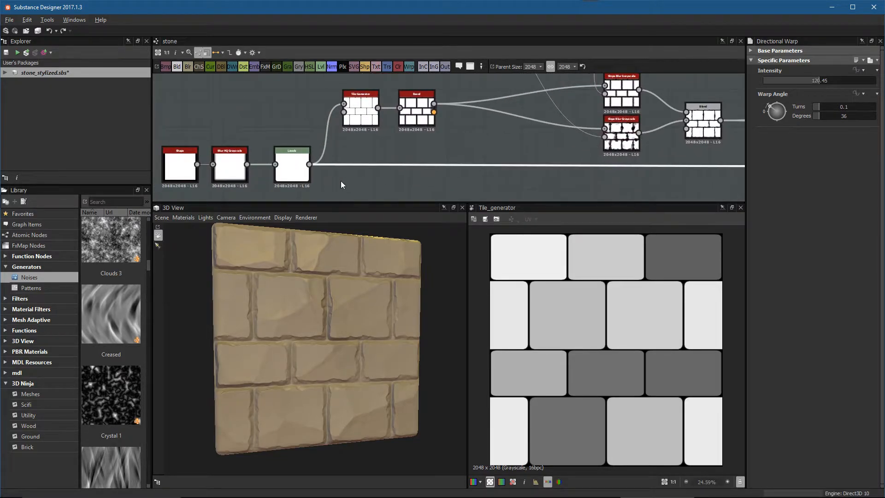
middle_drag(559, 149, 459, 177)
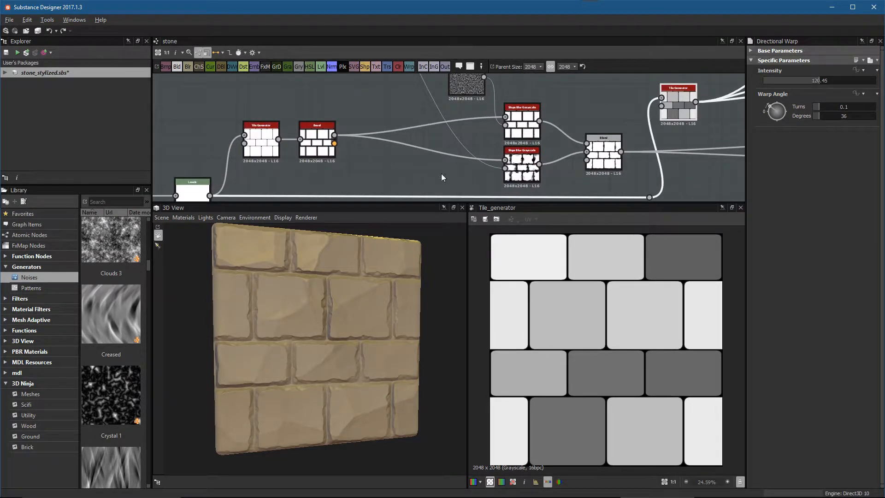
double_click(261, 141)
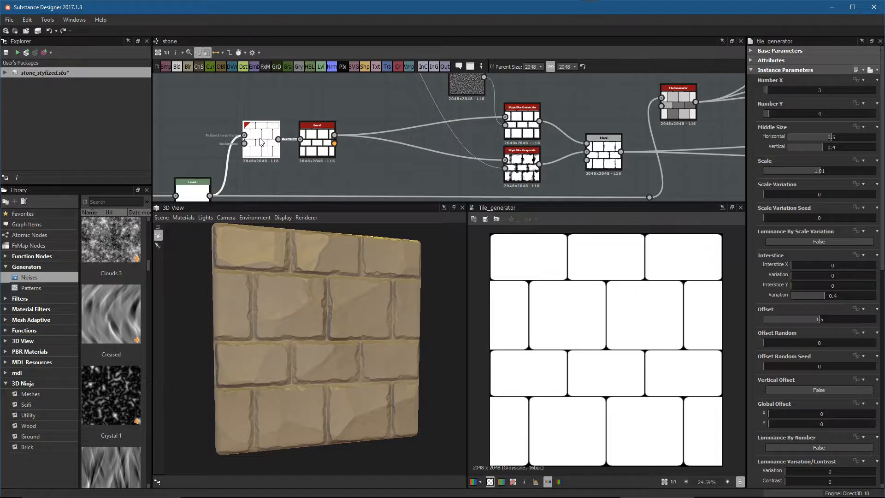
Step: Preview the Tile Generator with varied brick luminance and examine its luminance variation and fixed rotation parameters
alt+middle_drag(332, 161, 247, 157)
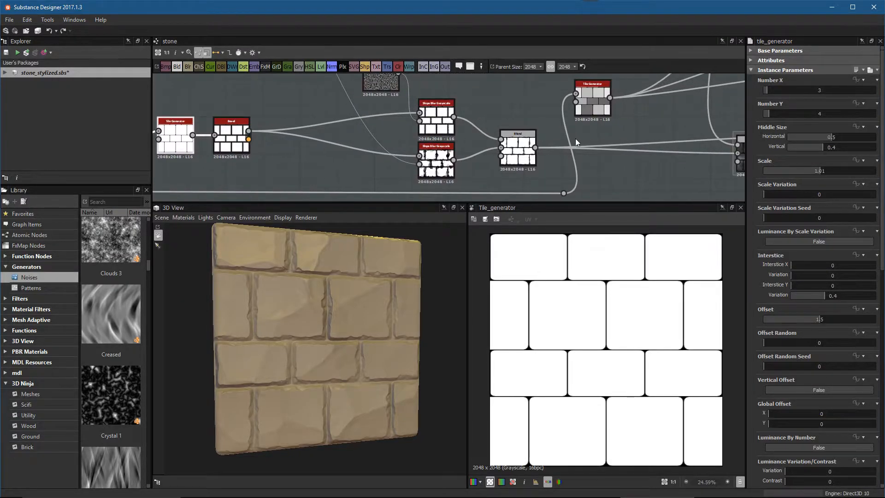
middle_drag(501, 181, 609, 163)
middle_drag(681, 94, 568, 163)
scroll(619, 175, up, 3)
double_click(569, 140)
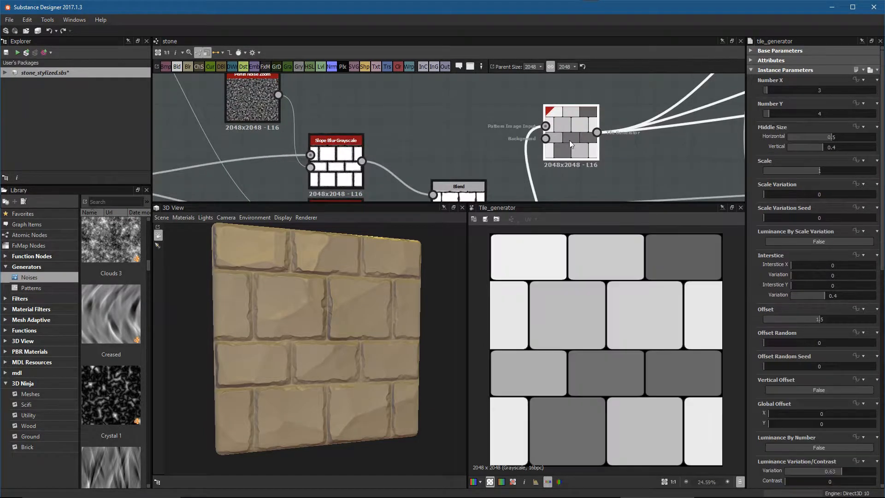
scroll(831, 332, down, 15)
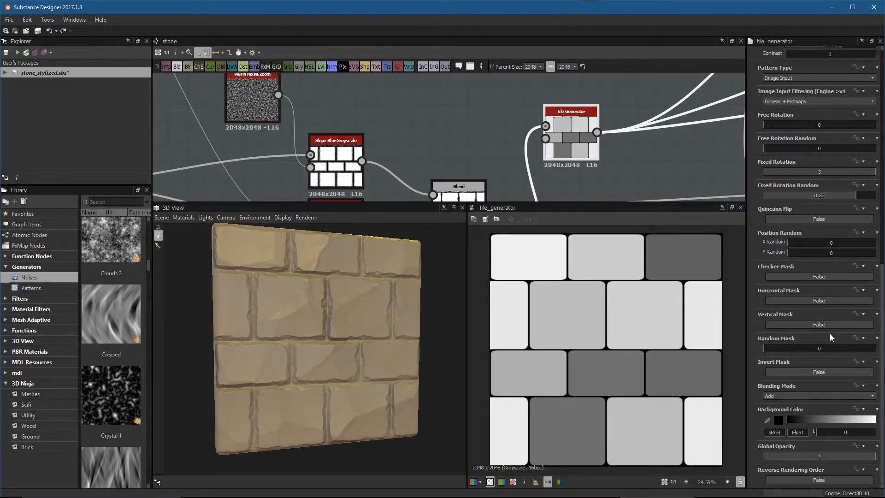
scroll(791, 342, up, 2)
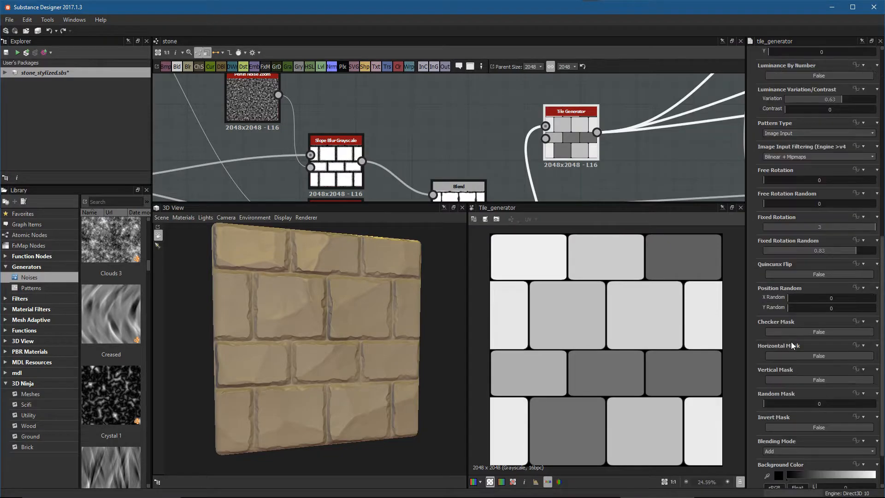
scroll(791, 341, up, 1)
scroll(778, 297, up, 2)
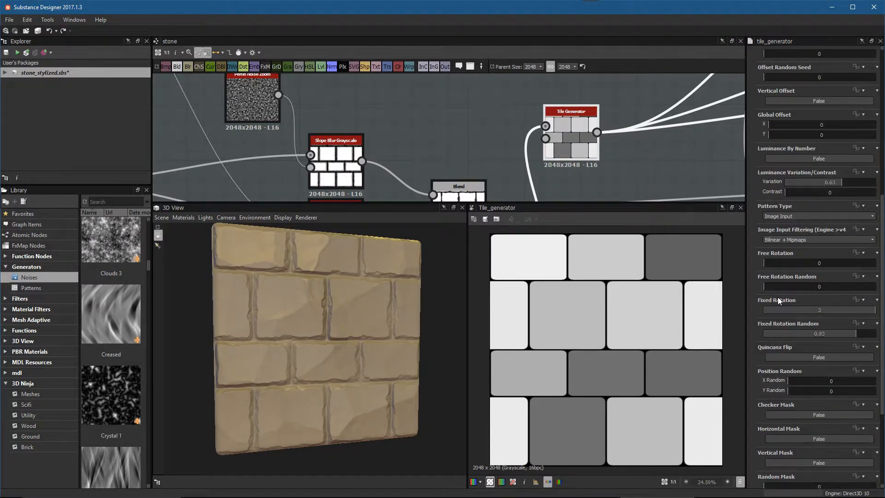
scroll(779, 297, up, 2)
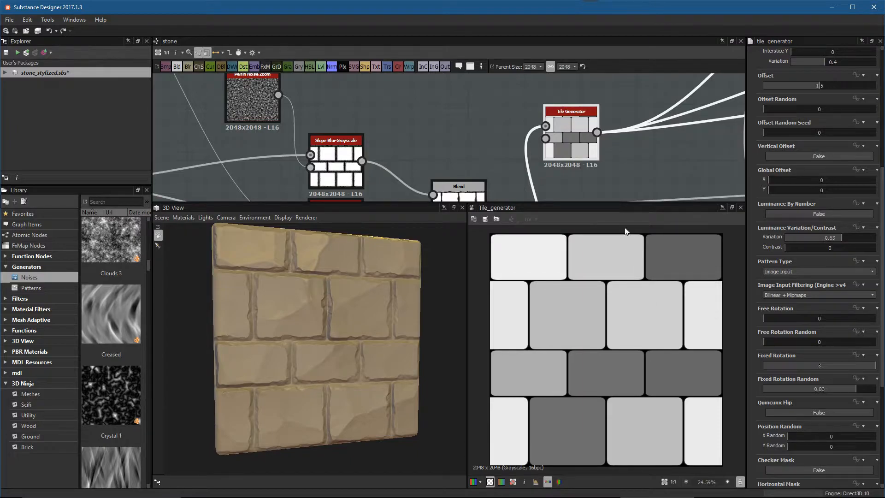
Step: Set the varied-luminance Tile Generator's luminance variation to 0.8 and its contrast to 0.44
middle_drag(641, 147, 514, 167)
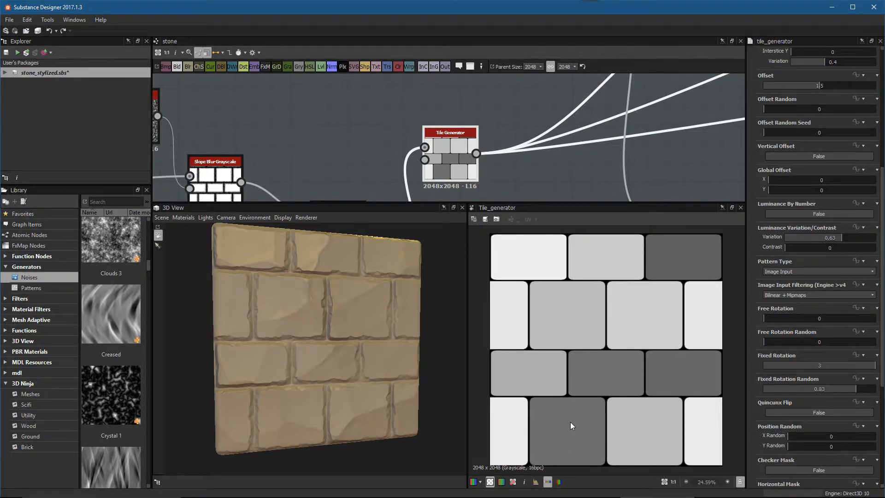
drag(797, 247, 857, 240)
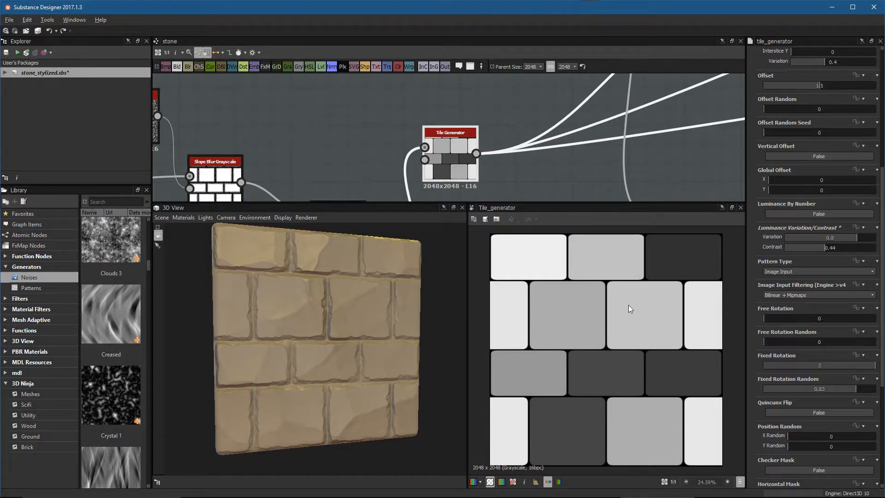
Step: Preview the cells Directional Warp and compare its output at intensity 0 and 118.46
scroll(530, 152, down, 3)
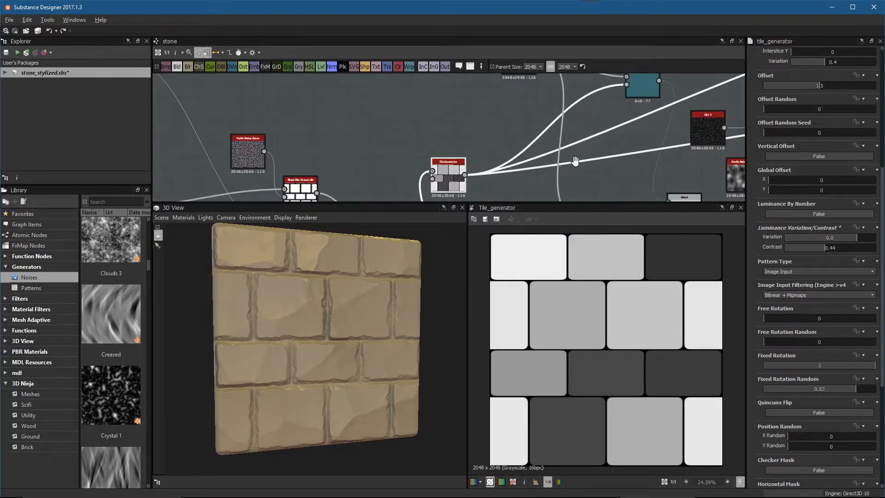
middle_drag(595, 109, 516, 114)
scroll(554, 157, up, 3)
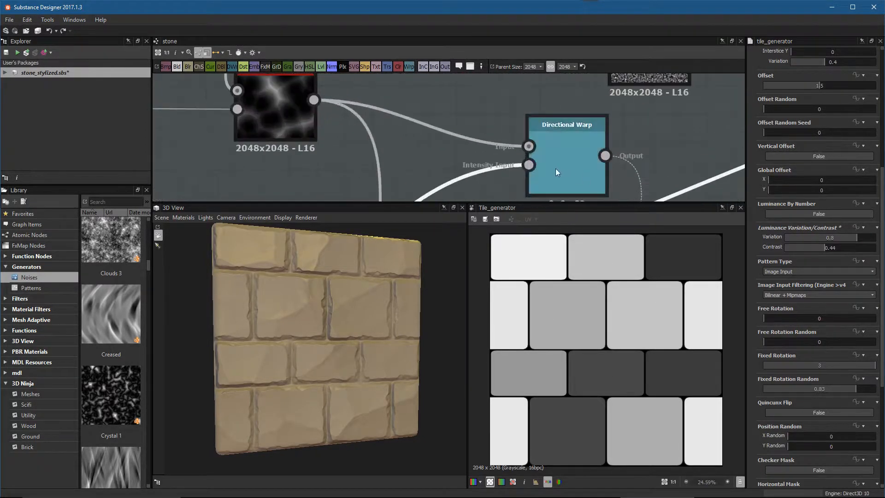
double_click(566, 154)
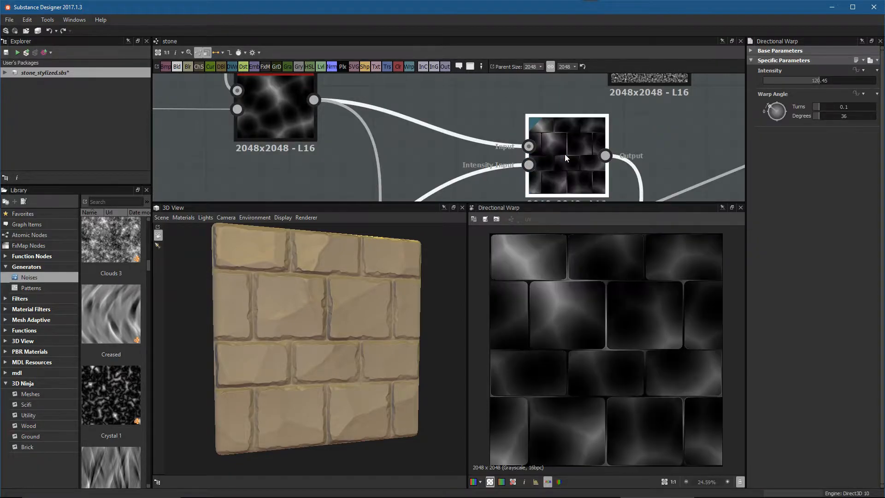
middle_drag(561, 138, 565, 129)
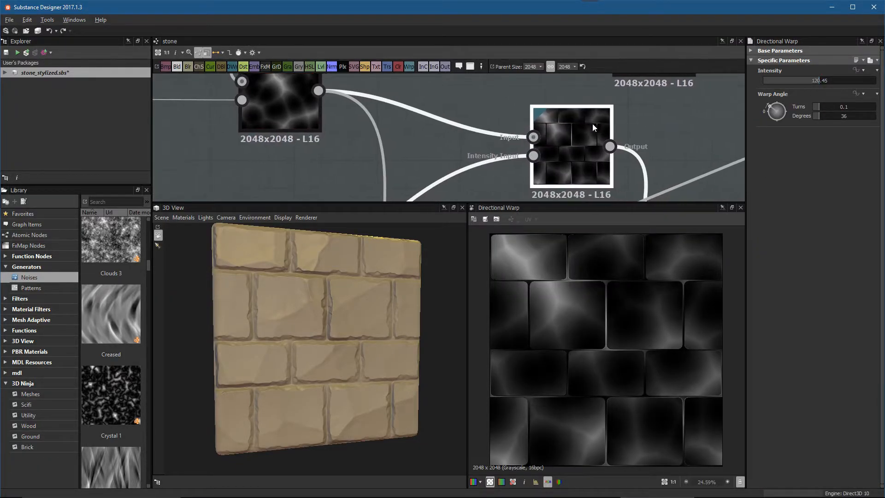
drag(792, 82, 755, 81)
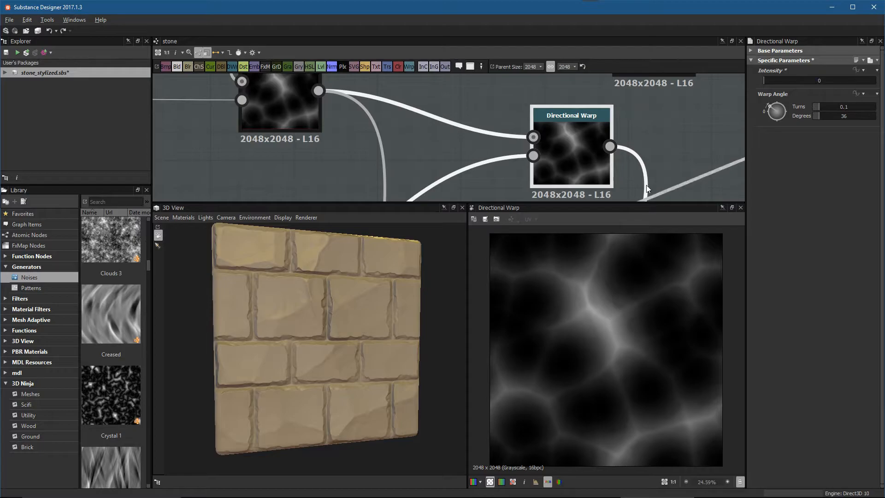
drag(768, 82, 818, 99)
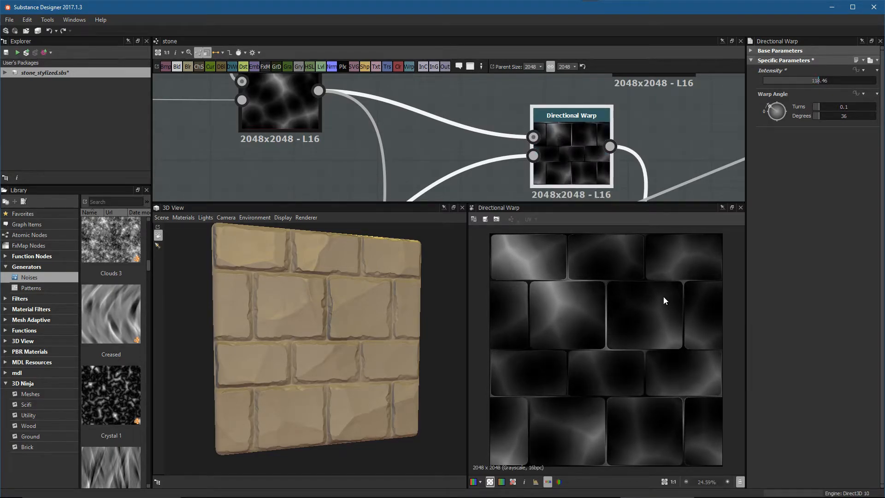
Step: Set the Directional Warp's intensity to about 190 and its warp angle to 41 degrees
drag(818, 80, 851, 96)
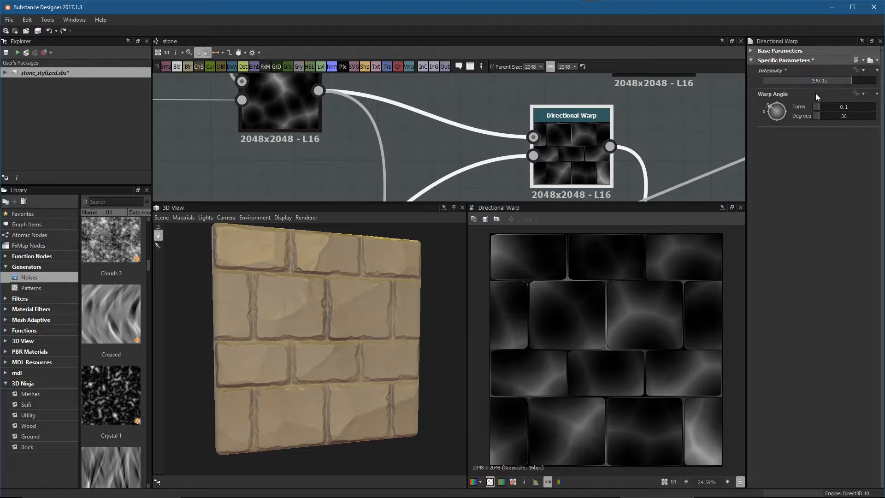
drag(772, 109, 776, 109)
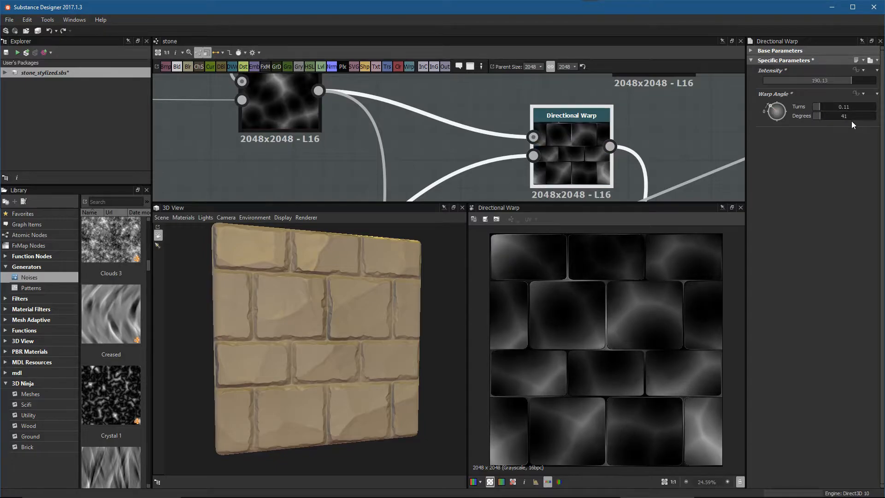
drag(840, 81, 845, 88)
Step: Preview the Multiply Blend that combines the warped cells with the bricks and set its opacity to 0.84
middle_drag(613, 133, 581, 83)
scroll(644, 179, down, 3)
middle_drag(642, 176, 575, 65)
middle_drag(599, 140, 595, 112)
double_click(590, 168)
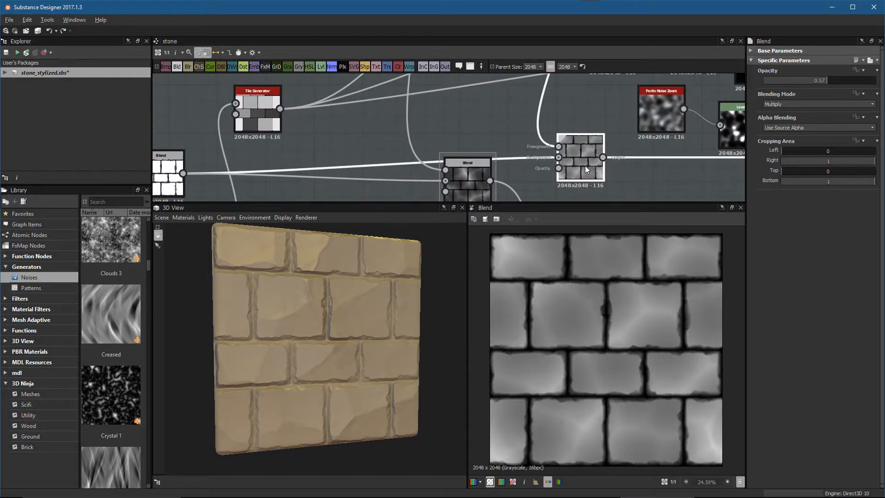
middle_drag(546, 171, 564, 164)
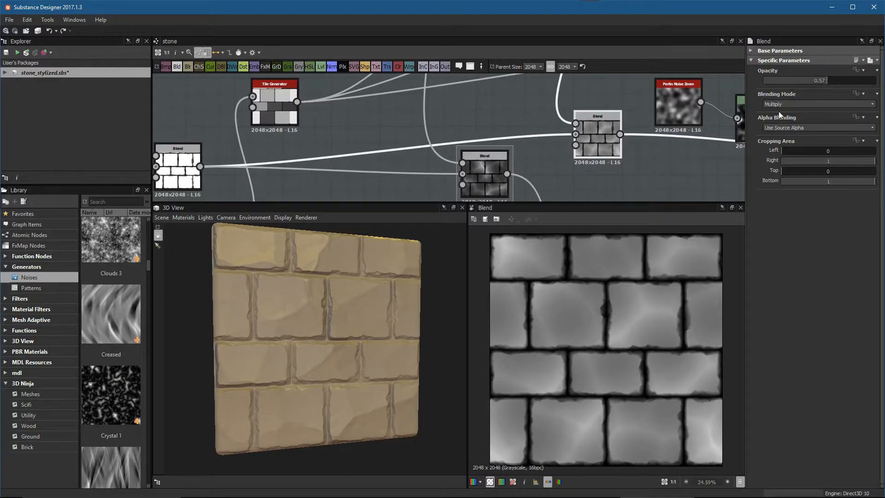
drag(840, 80, 858, 84)
Step: Reposition the two dark brick Blends and connect the Multiply Blend's output to the Normal node's input
middle_drag(631, 137, 563, 110)
scroll(610, 134, down, 3)
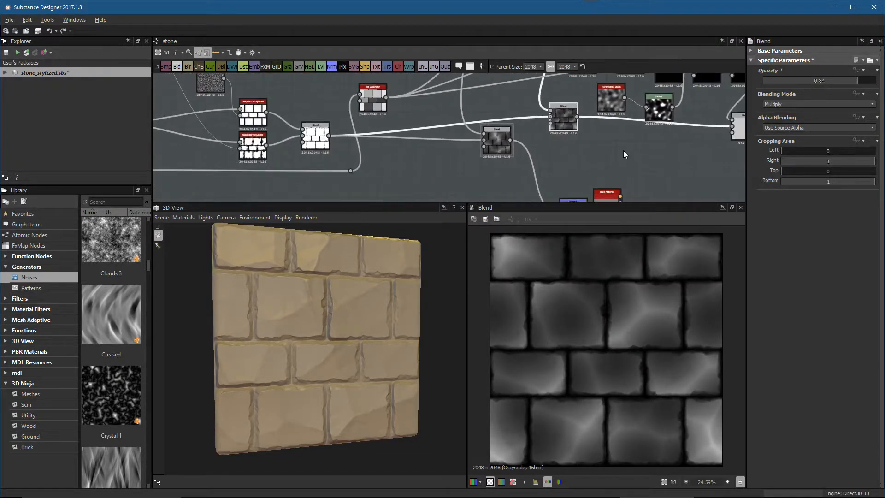
drag(497, 140, 446, 156)
middle_drag(552, 157, 574, 128)
drag(581, 88, 538, 108)
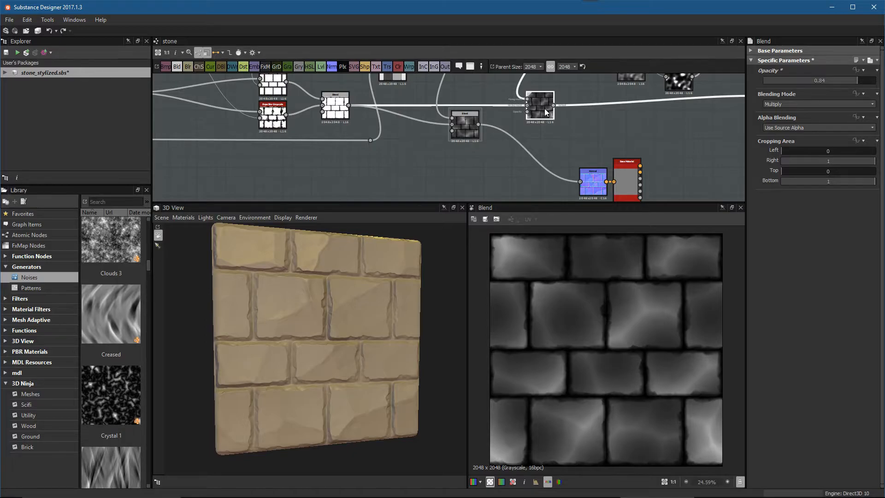
drag(554, 105, 593, 185)
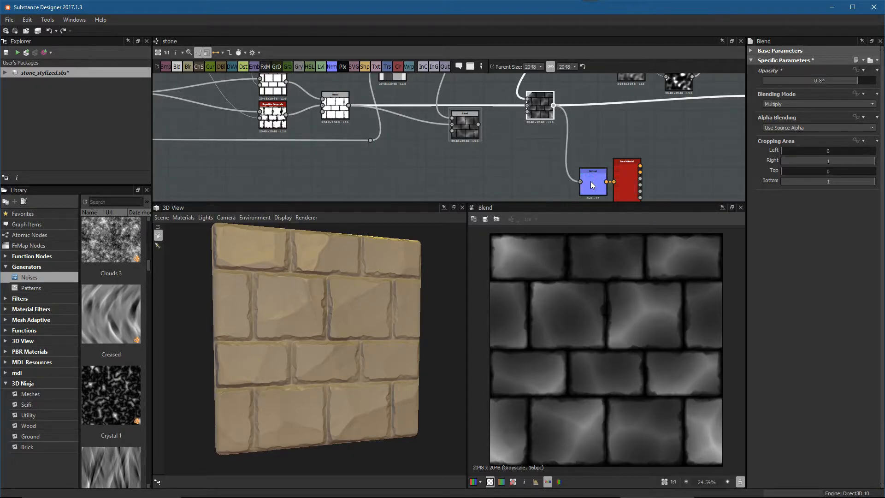
Step: Orbit the 3D wall and rotate its lighting to examine the relief from the Multiply Blend
drag(364, 359, 354, 358)
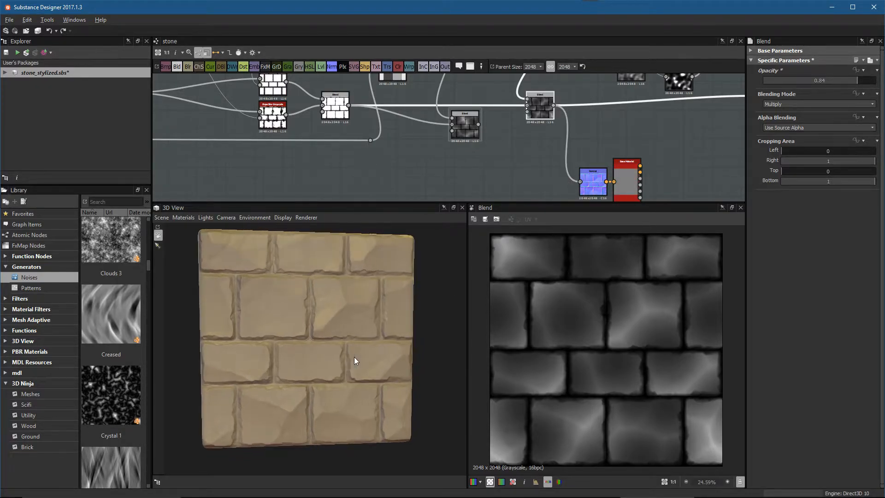
mouse_move(376, 394)
mouse_down()
mouse_move(383, 355)
mouse_move(394, 385)
mouse_move(420, 393)
mouse_move(391, 380)
mouse_move(383, 388)
mouse_up()
ctrl+shift+right_drag(382, 385, 390, 355)
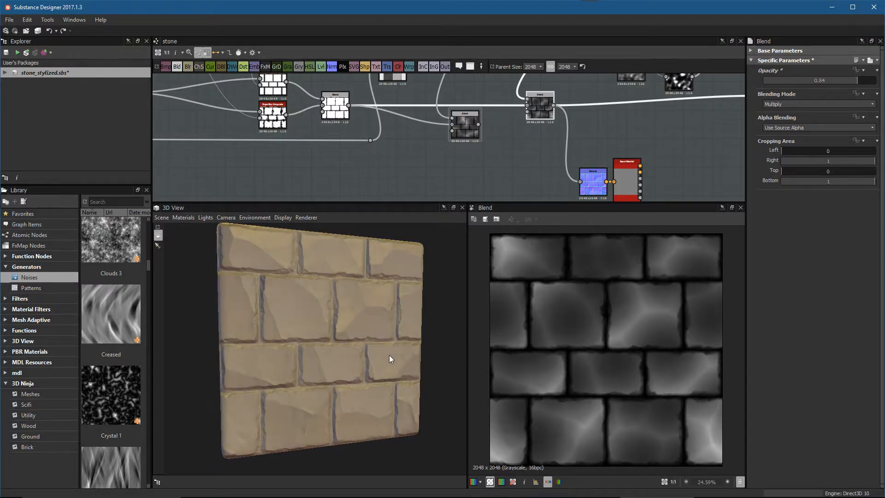
drag(389, 356, 370, 326)
Step: Move the Normal and Base Material nodes horizontally farther away from the Multiply Blend
middle_drag(641, 161, 568, 178)
scroll(568, 178, down, 3)
drag(531, 165, 643, 191)
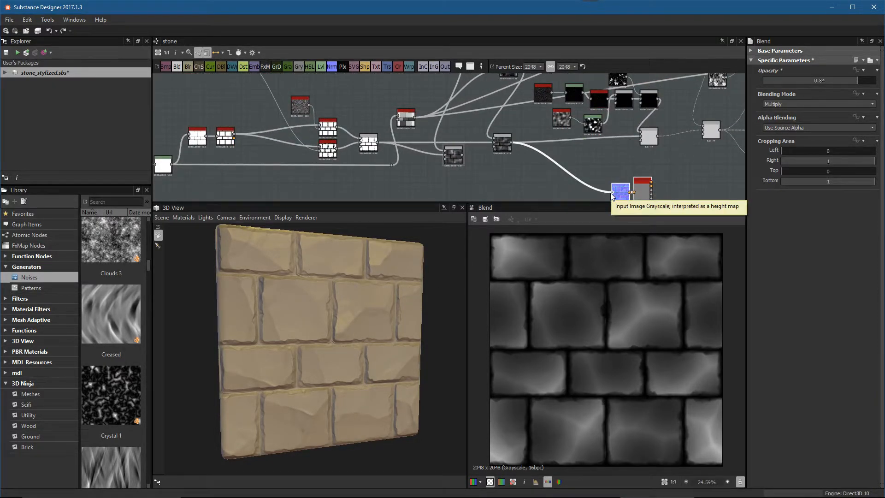
Step: Preview the all-white Tile Generator and the varied-luminance one alternately to compare their brick layouts and parameters
middle_drag(383, 121, 609, 122)
scroll(594, 129, up, 3)
scroll(595, 127, up, 1)
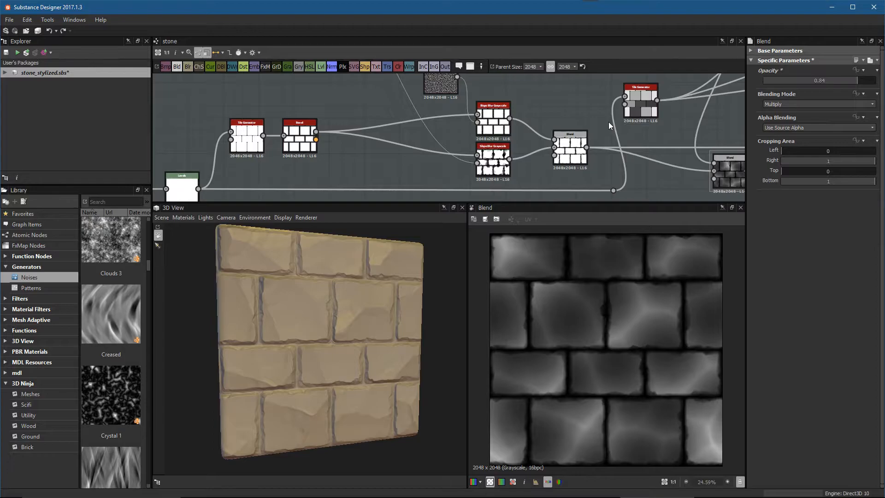
double_click(249, 146)
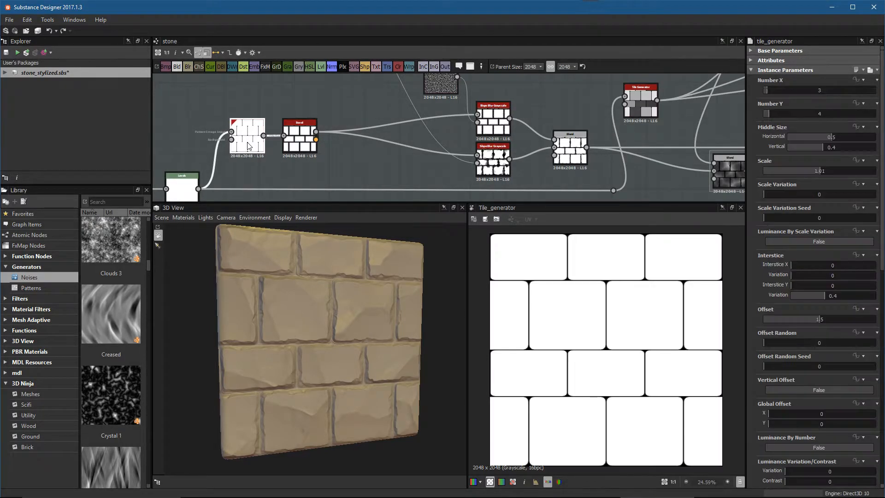
double_click(638, 101)
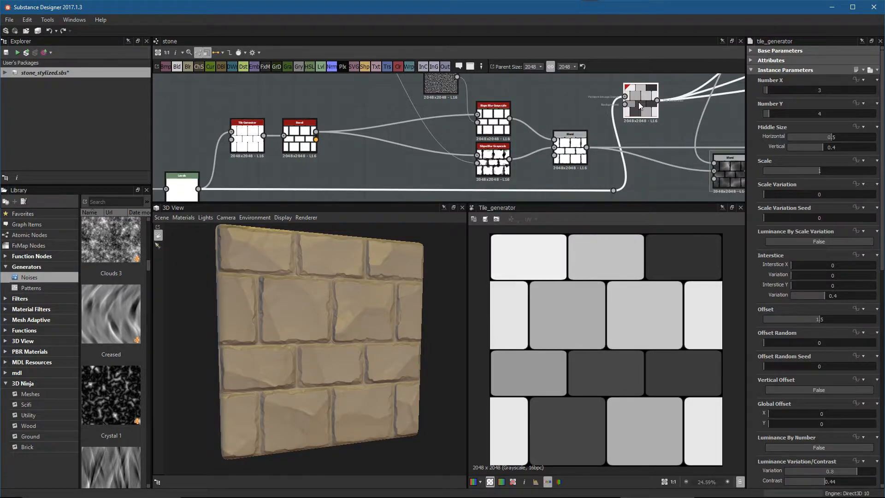
middle_drag(597, 156, 622, 145)
click(268, 132)
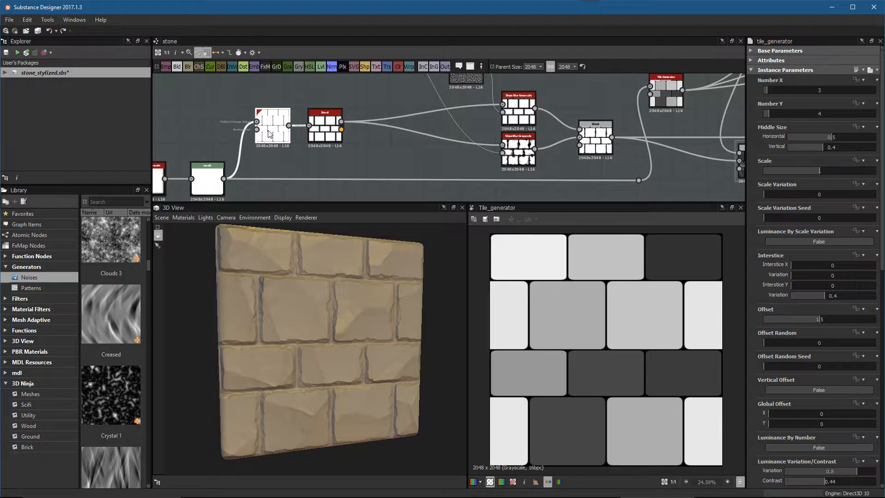
double_click(270, 135)
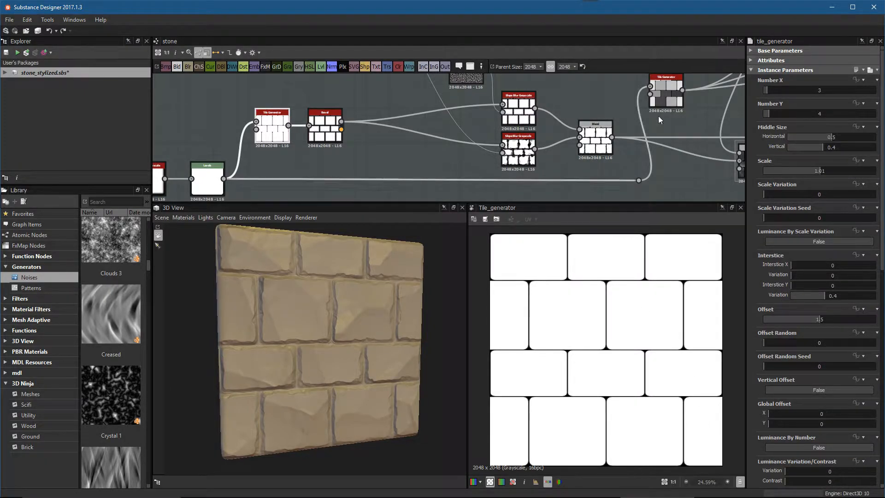
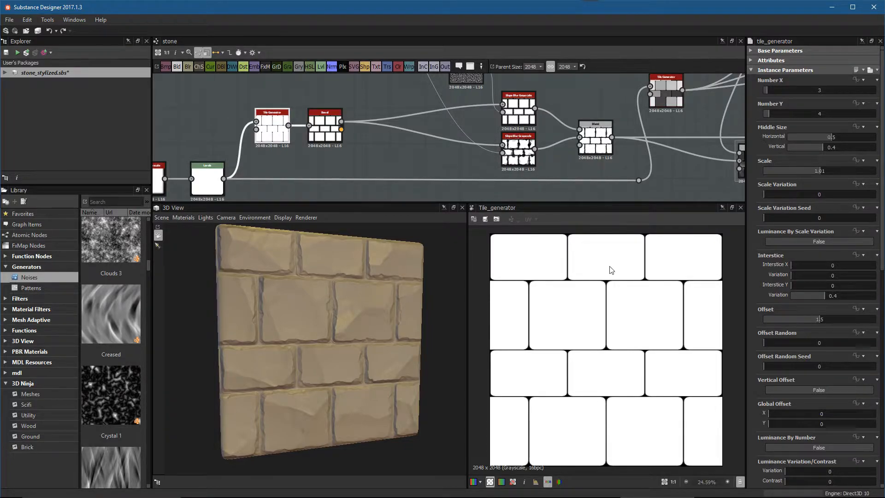
scroll(598, 330, up, 4)
scroll(596, 333, down, 3)
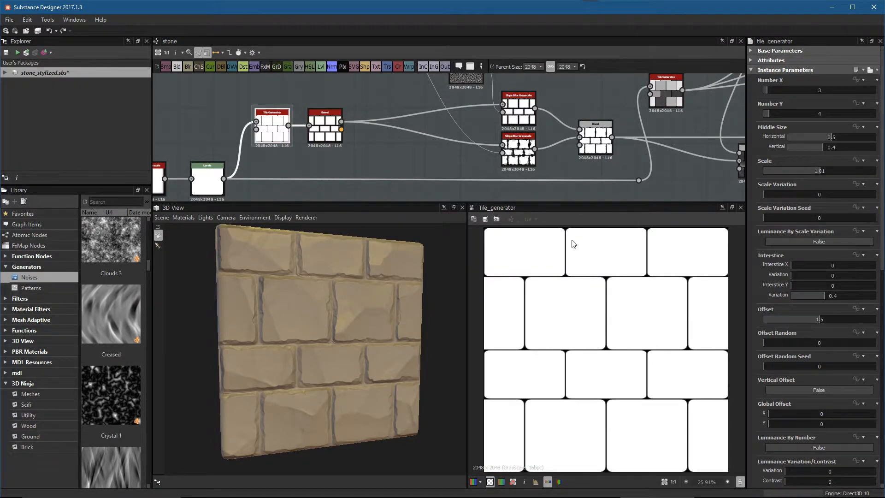
double_click(673, 92)
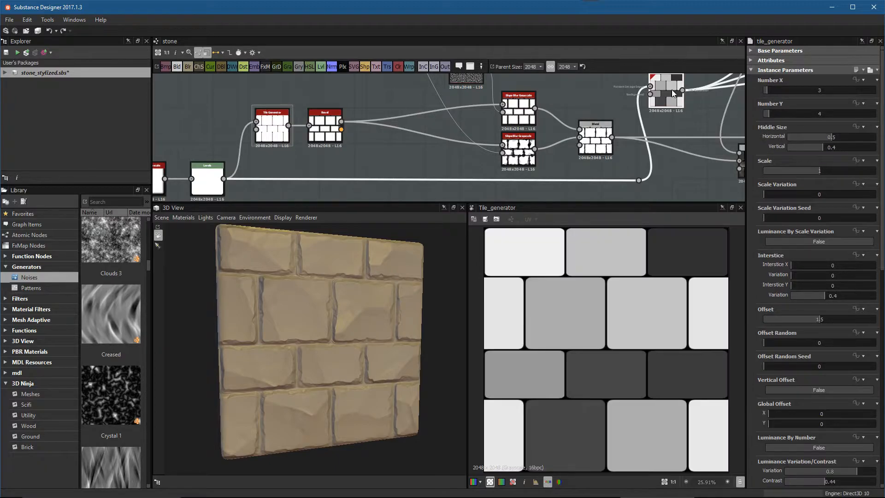
Step: Preview the all-white Tile Generator ahead of the Bevel node and open its referenced graph
middle_drag(267, 139, 397, 142)
scroll(403, 132, up, 3)
double_click(404, 135)
scroll(404, 135, up, 2)
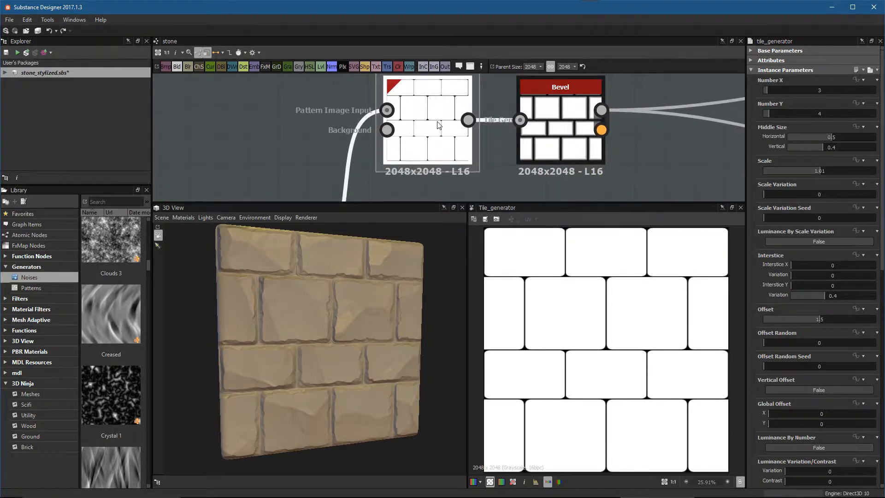
right_click(437, 122)
click(491, 240)
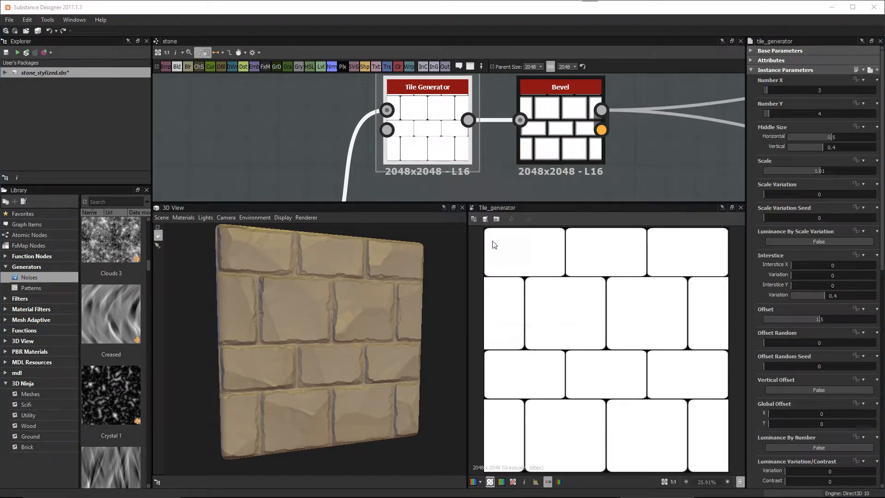
click(487, 266)
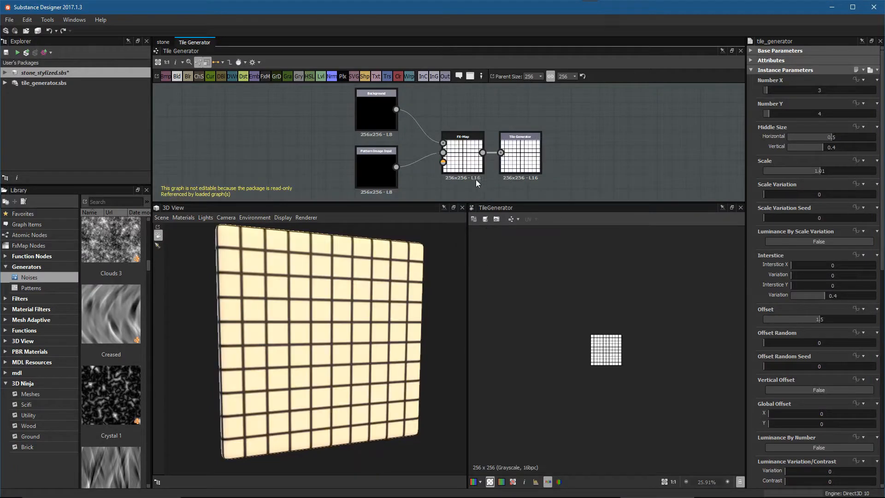
Step: Preview the FX-Map inside the Tile Generator graph and examine its grid pattern
click(498, 163)
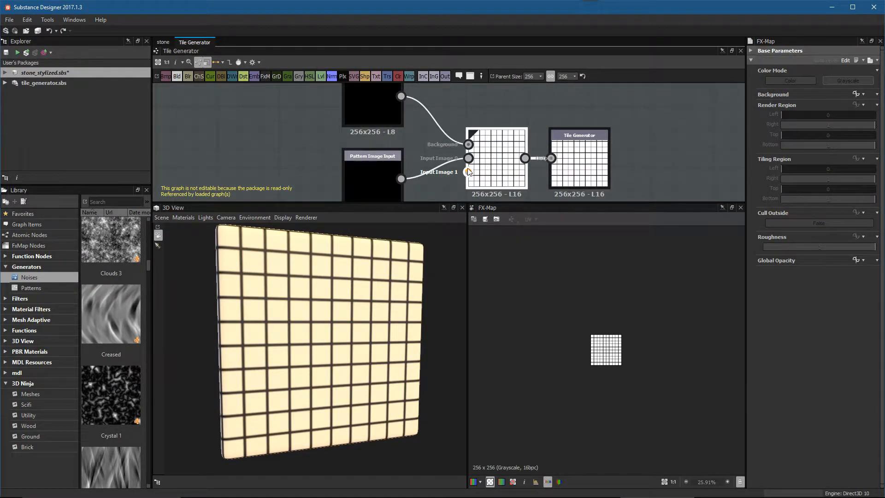
scroll(614, 367, up, 10)
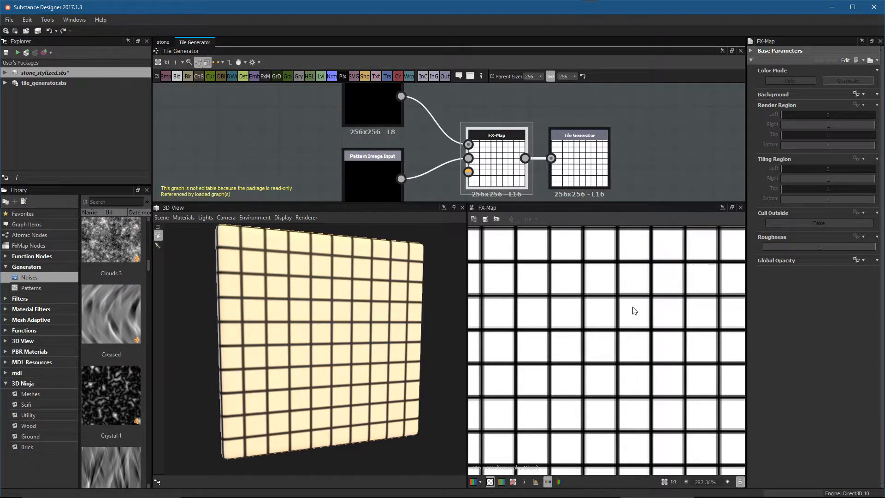
scroll(638, 326, down, 3)
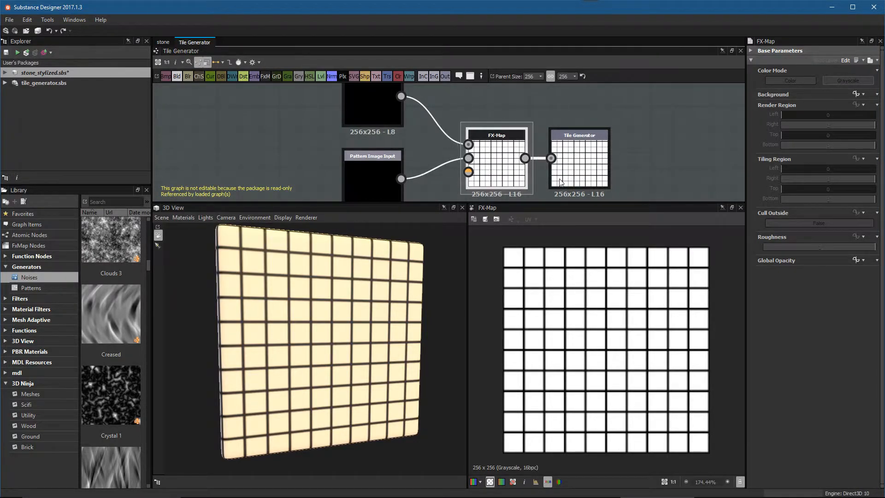
Step: Return to the stone graph and preview the all-white Tile Generator to examine its brick joints
click(163, 42)
double_click(470, 134)
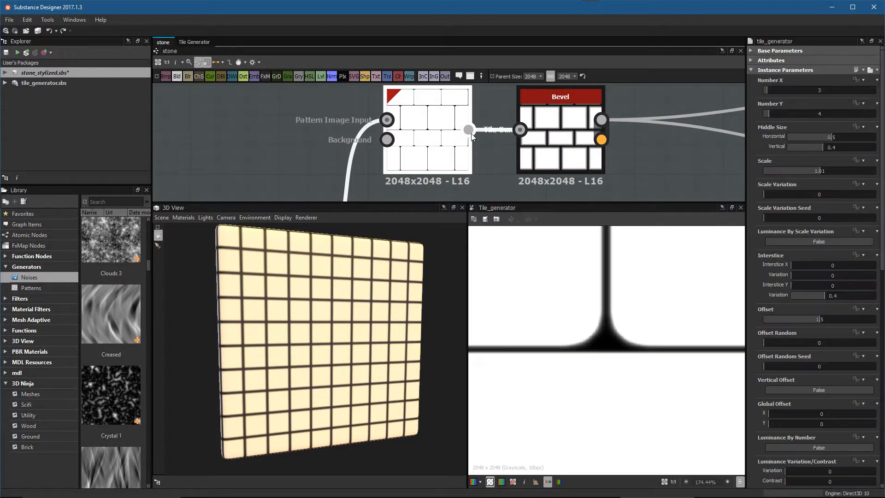
scroll(619, 332, down, 6)
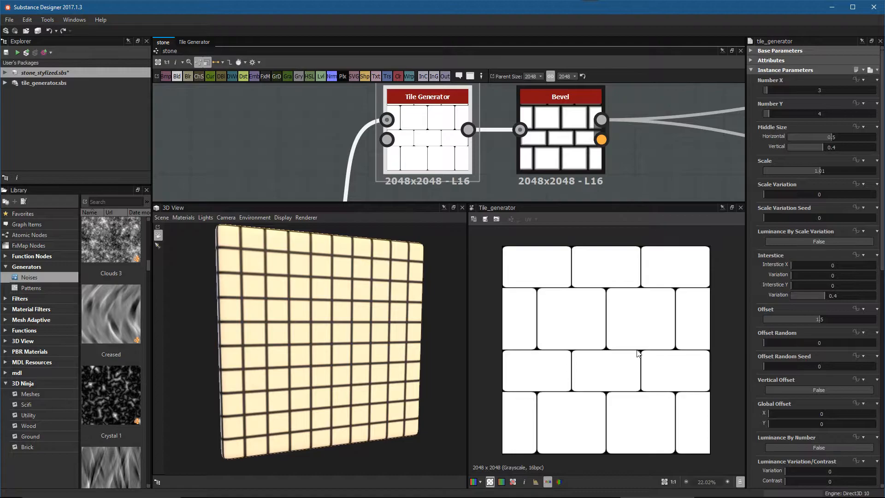
scroll(575, 301, up, 1)
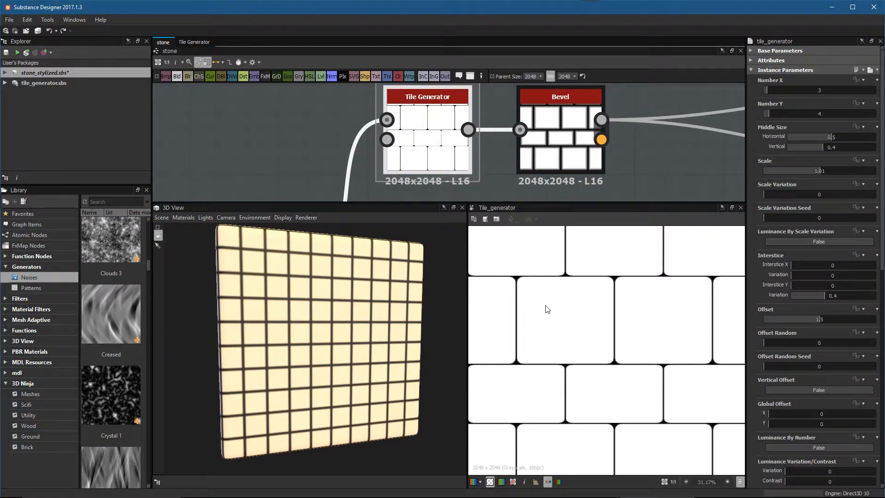
Step: Move the all-white Tile Generator further upstream, leaving a wider gap before the Bevel node
drag(428, 138, 324, 138)
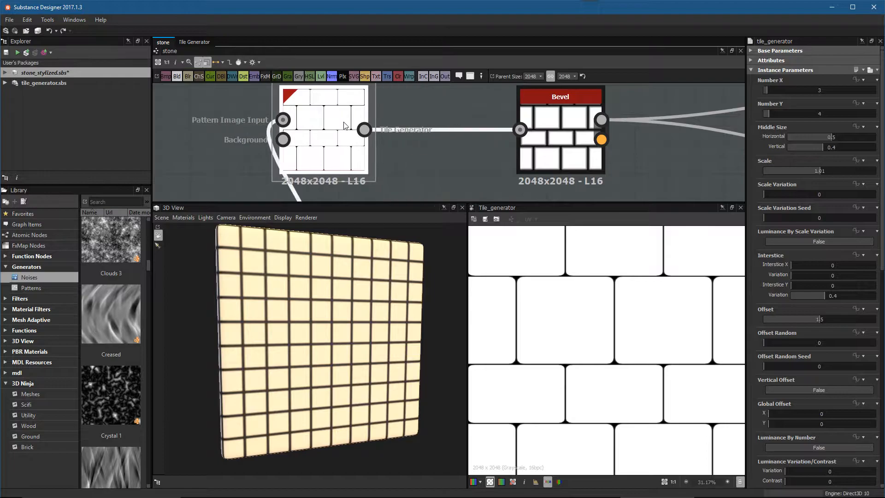
scroll(593, 171, down, 5)
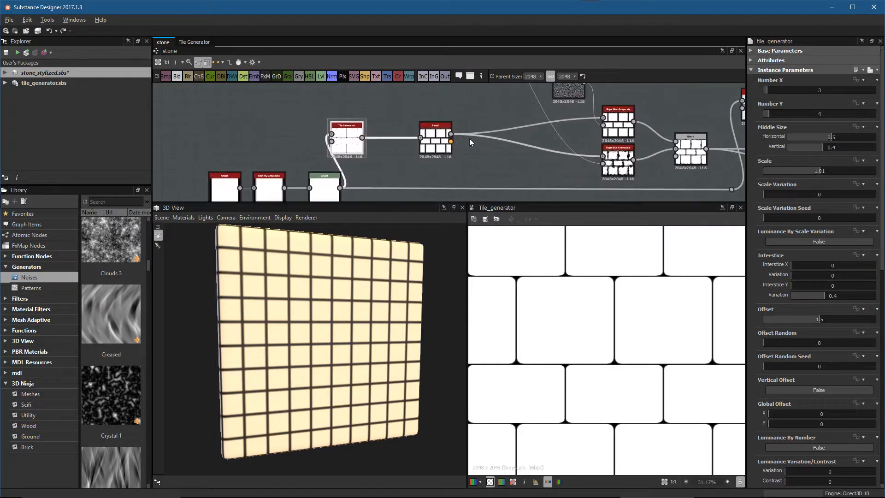
middle_drag(652, 146, 484, 171)
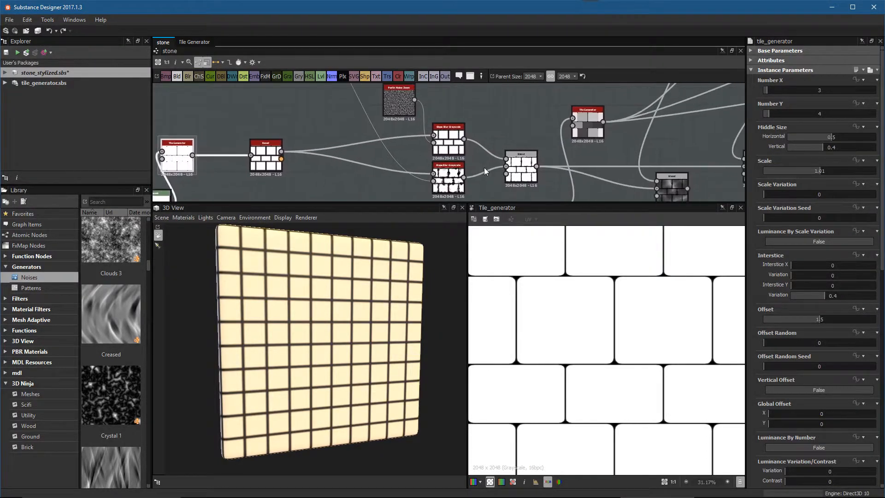
scroll(597, 138, down, 1)
middle_drag(597, 139, 524, 155)
Step: Preview the varied-luminance Tile Generator and delete the Multiply Blend with 0.8 opacity below it
double_click(543, 120)
scroll(577, 311, down, 1)
scroll(526, 152, down, 3)
scroll(532, 145, up, 1)
click(533, 184)
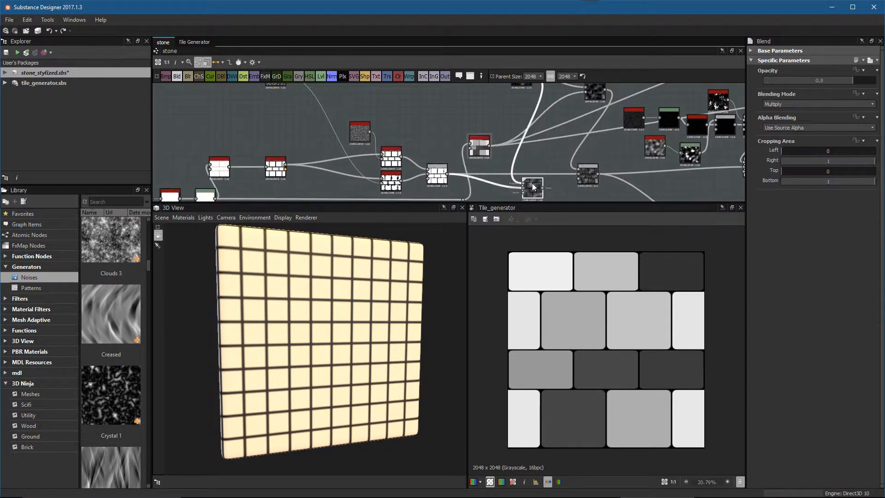
key(Delete)
Step: Rearrange the cell noise, warp and brick Blend nodes so they sit closer to the Tile Generator
middle_drag(579, 139, 590, 175)
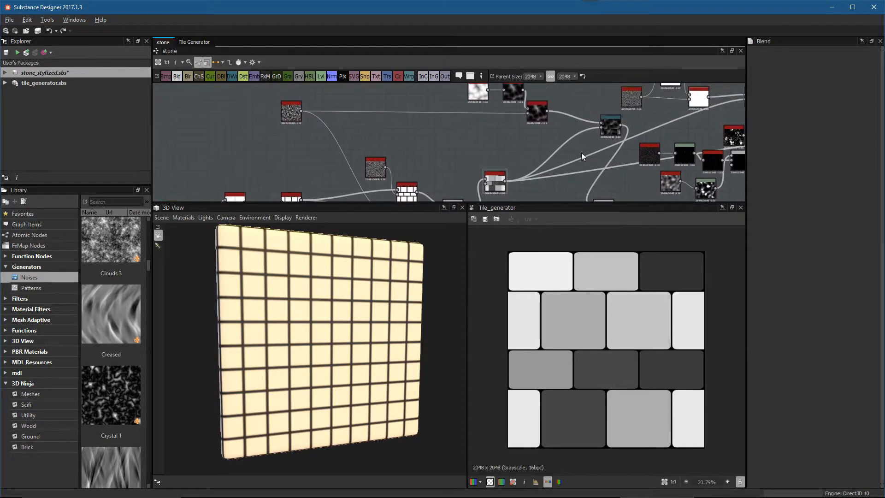
scroll(582, 153, down, 1)
middle_drag(505, 132, 509, 147)
drag(357, 138, 324, 137)
drag(485, 105, 549, 146)
drag(545, 132, 418, 129)
drag(613, 145, 516, 151)
Step: Preview the brick Multiply Blend with 0.84 opacity and move it closer to the brick shape nodes
middle_drag(575, 167, 522, 95)
scroll(548, 143, up, 2)
double_click(549, 148)
drag(549, 148, 508, 146)
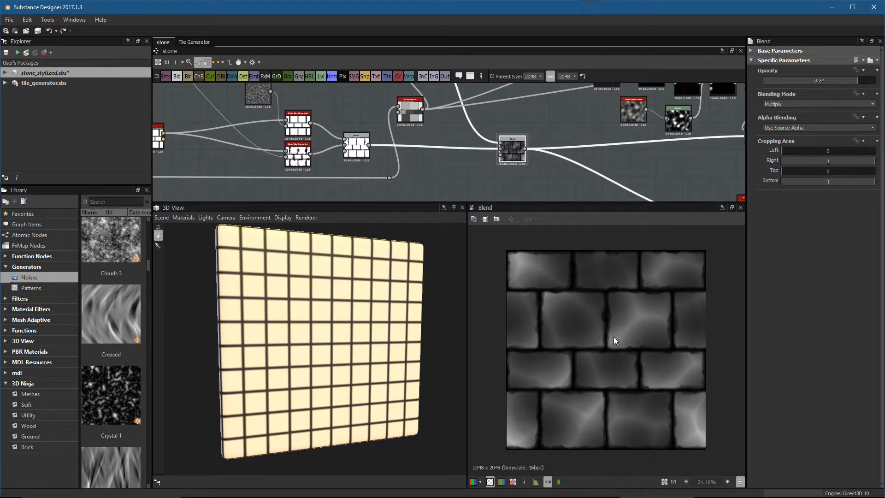
Step: Locate the Clouds 1 node above the Perlin noise and select it to examine its parameters
scroll(639, 127, down, 4)
middle_drag(609, 103, 521, 84)
drag(563, 158, 634, 180)
middle_drag(546, 133, 566, 200)
mouse_move(515, 102)
middle_down()
mouse_move(472, 139)
mouse_move(499, 131)
mouse_move(506, 100)
middle_up()
scroll(499, 130, up, 3)
click(455, 112)
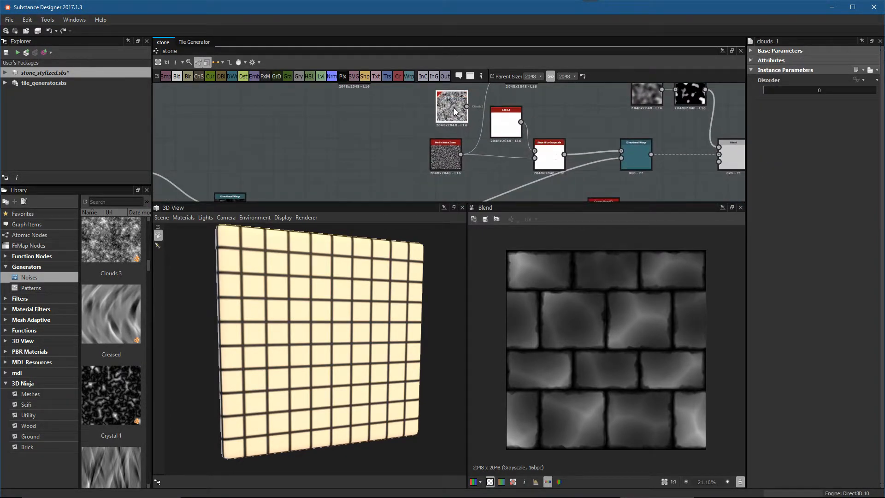
Step: Preview the crack Directional Warp, followed by the last Multiply Blend of the speckle chain
double_click(645, 159)
drag(644, 155, 644, 165)
middle_drag(643, 148, 638, 104)
drag(634, 133, 618, 119)
middle_drag(665, 184, 662, 107)
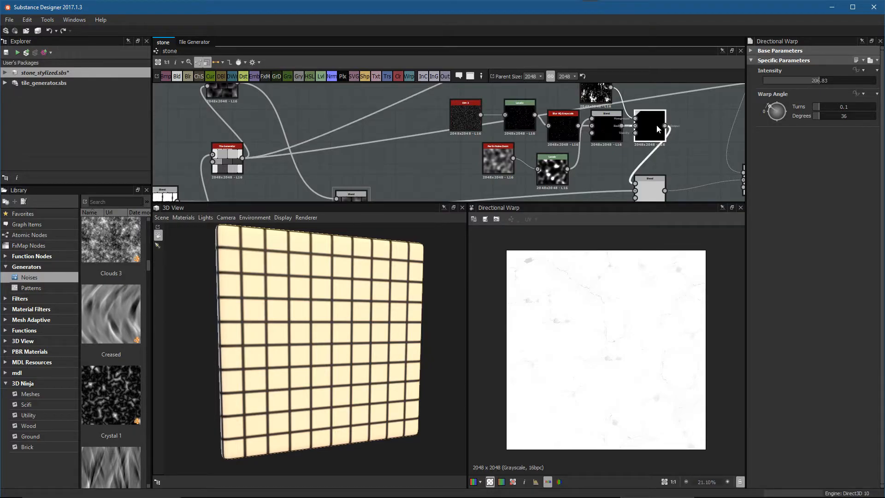
double_click(657, 124)
Step: Show the Base Material outputs in the 3D view and look closer at the stone wall
middle_drag(620, 175, 617, 150)
scroll(637, 184, down, 3)
middle_drag(636, 187, 616, 119)
middle_drag(669, 170, 382, 300)
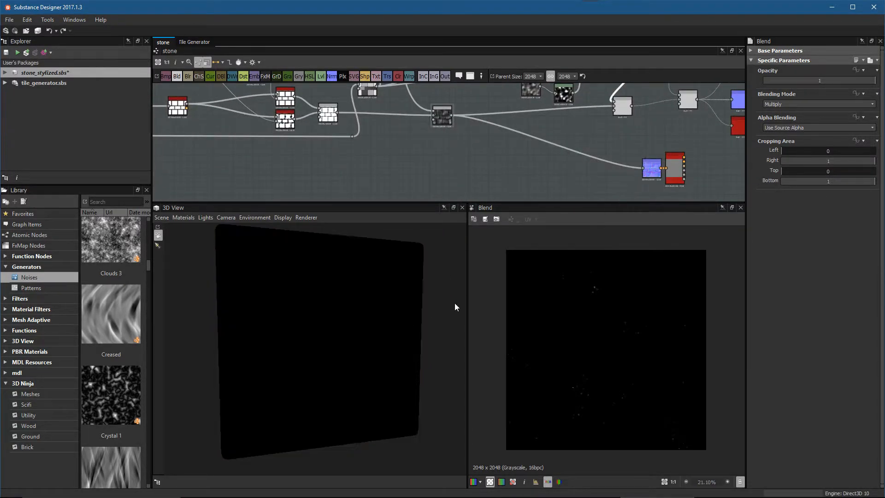
scroll(369, 334, up, 2)
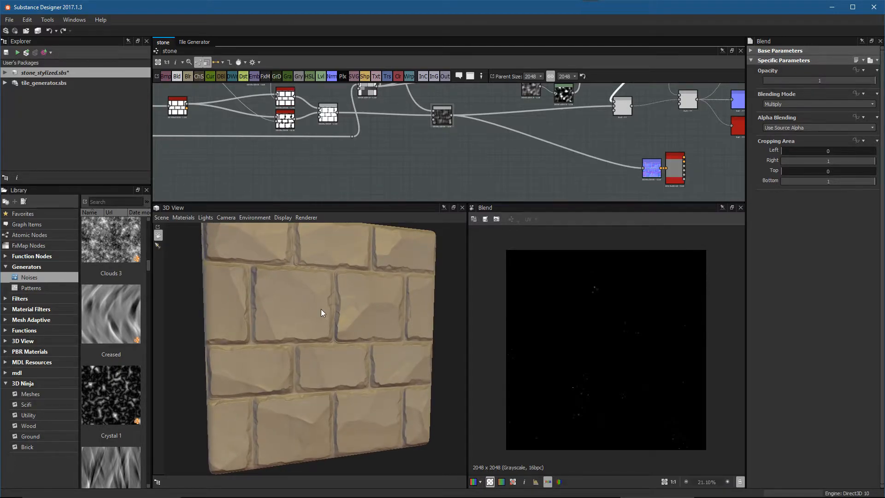
Step: Preview the Dirt 3 noise up close and move its node further ahead of the Levels node
middle_drag(583, 130, 561, 154)
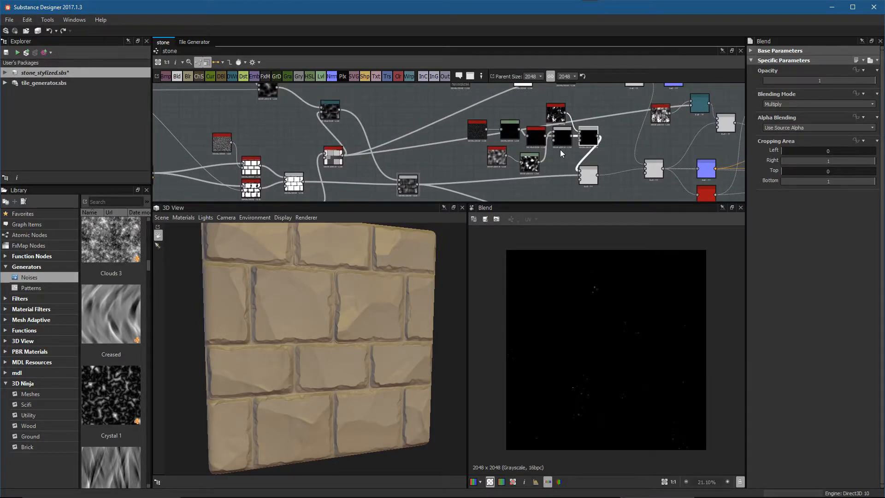
scroll(475, 138, up, 5)
click(472, 141)
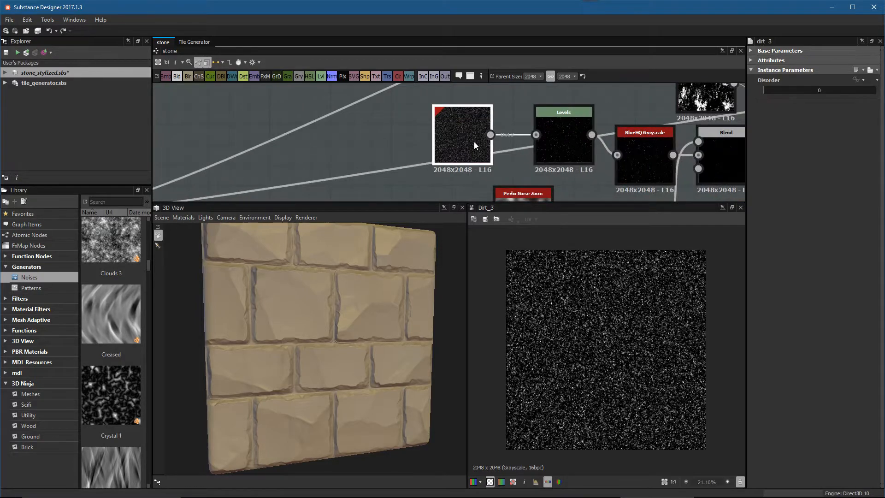
drag(467, 137, 441, 147)
scroll(622, 341, up, 2)
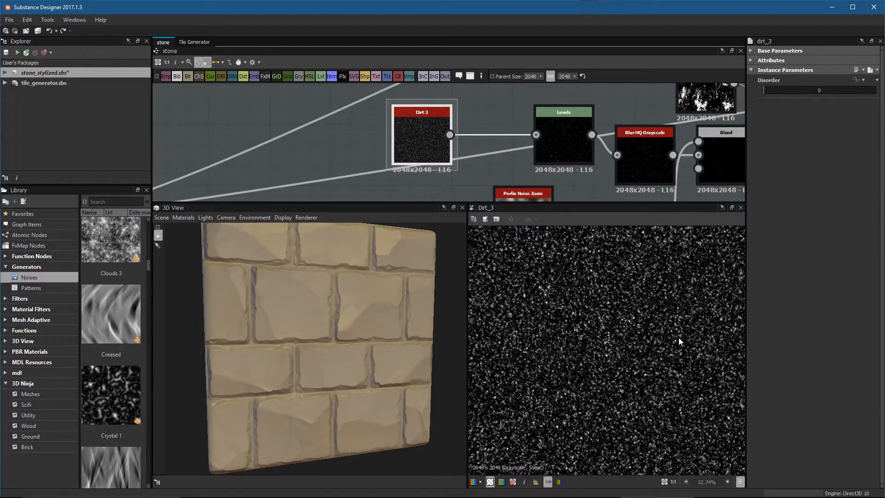
scroll(639, 337, up, 4)
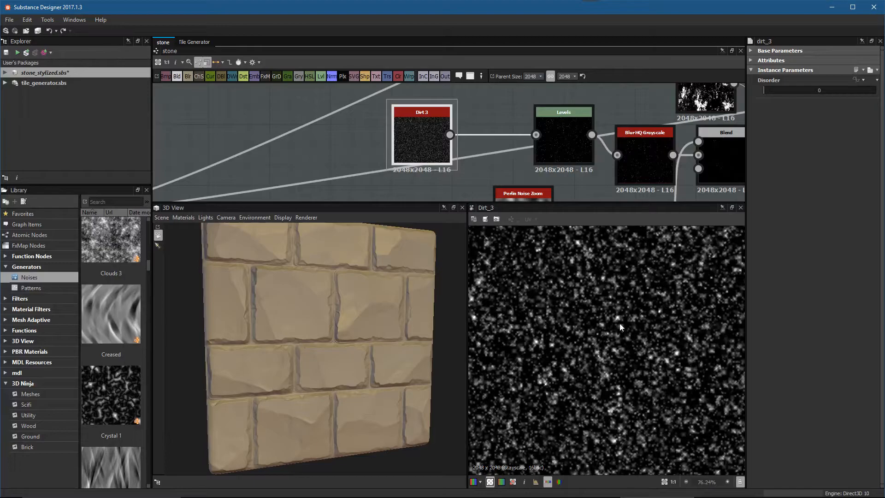
Step: Preview the Levels result of the Dirt 3 noise up close and shift its node nearer to Dirt 3
double_click(564, 121)
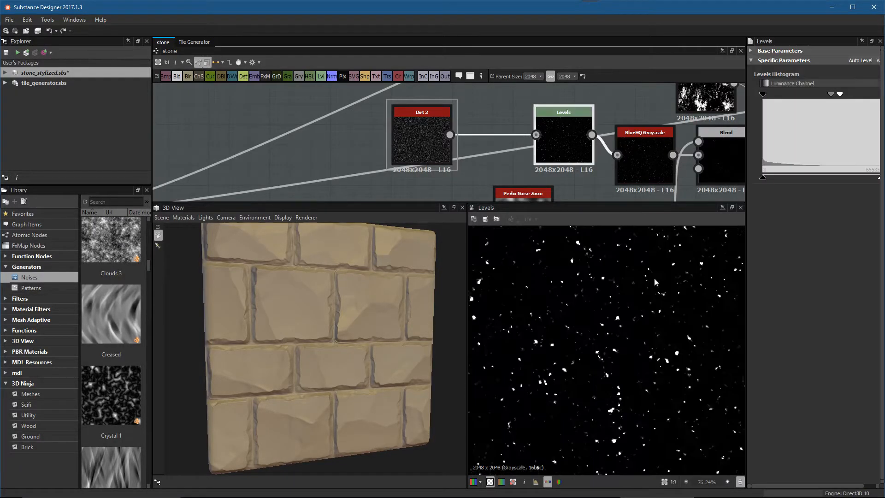
scroll(620, 368, up, 4)
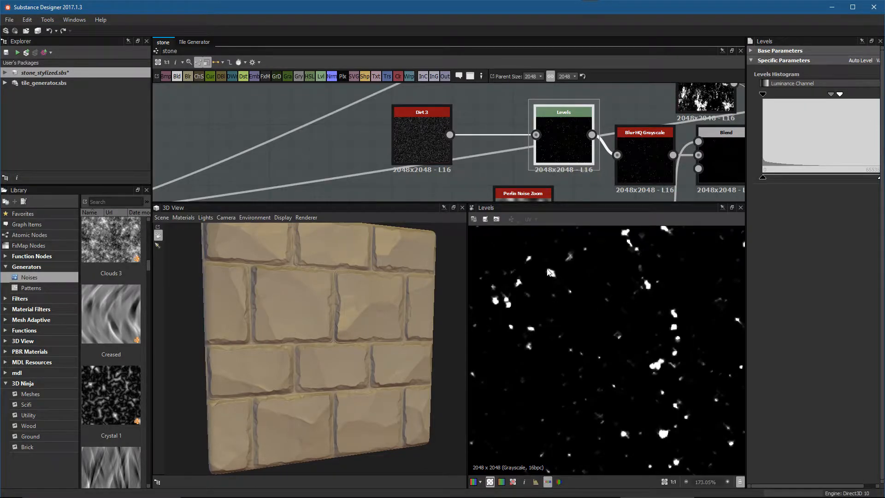
scroll(543, 286, down, 4)
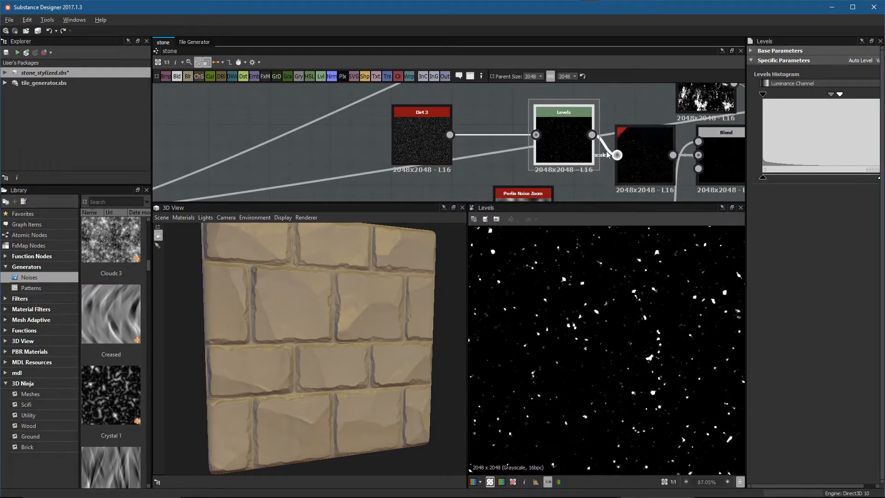
middle_drag(571, 138, 557, 131)
drag(557, 131, 517, 131)
Step: Preview the Blur HQ Grayscale result of the specks and move its node closer to Levels
click(625, 145)
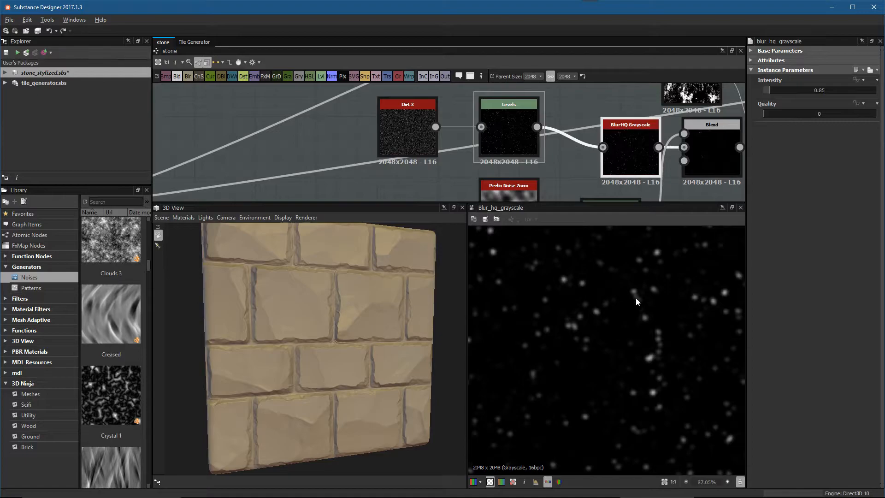
middle_drag(642, 175, 613, 131)
drag(608, 121, 567, 121)
middle_drag(623, 174, 562, 161)
scroll(579, 166, down, 2)
scroll(635, 360, down, 4)
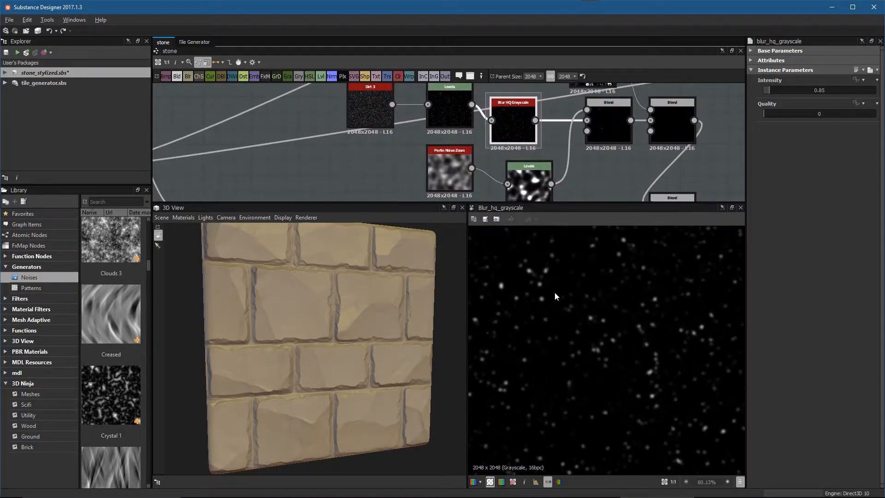
scroll(613, 315, down, 4)
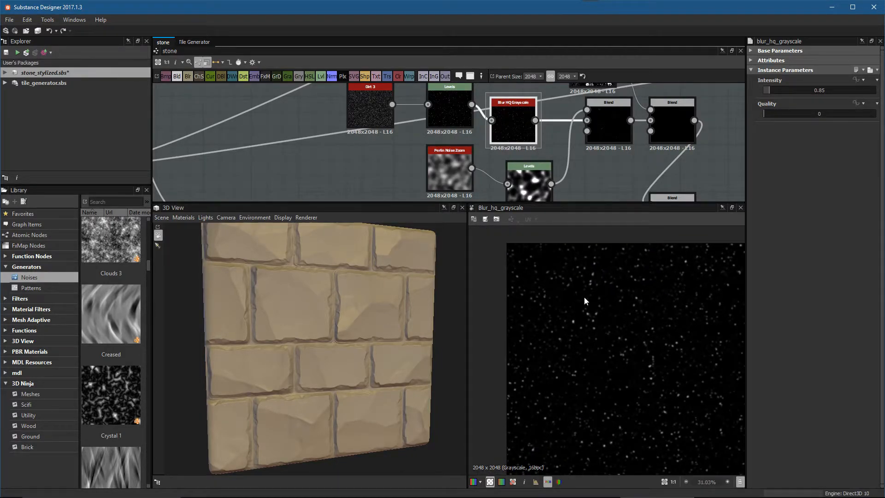
Step: Preview the Perlin Noise Zoom and the Levels node that increases its contrast
middle_drag(445, 162, 451, 150)
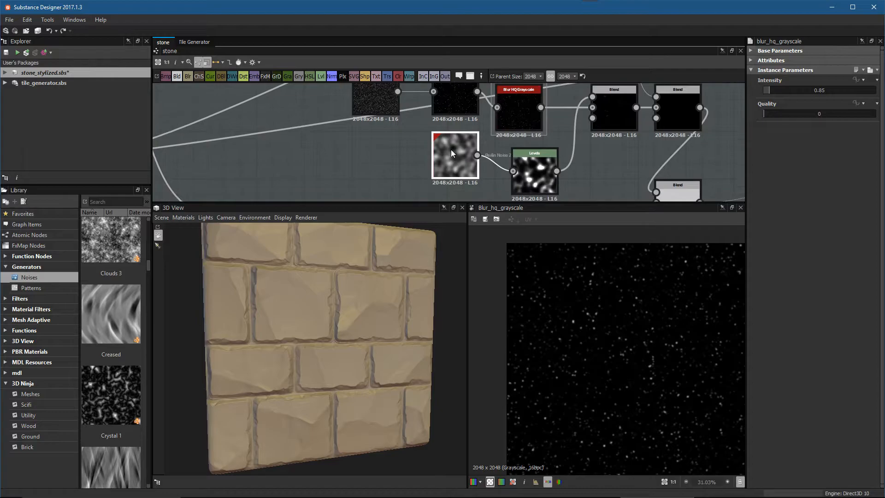
double_click(451, 150)
click(530, 174)
scroll(648, 368, down, 1)
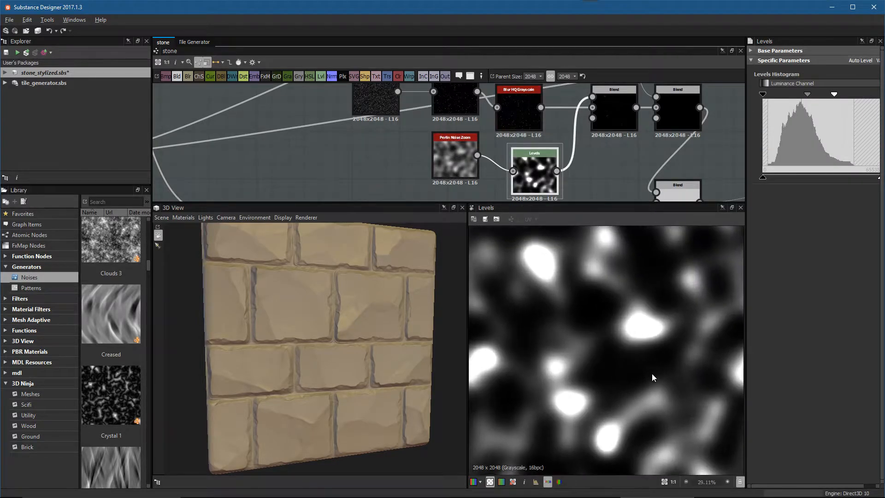
scroll(599, 138, up, 3)
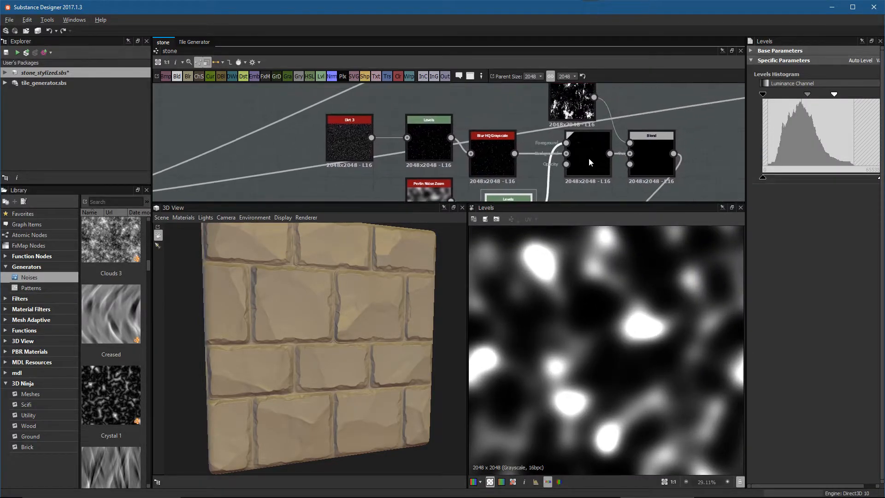
Step: Compare the first speckle Blend's Multiply result with its foreground and background inputs
click(567, 146)
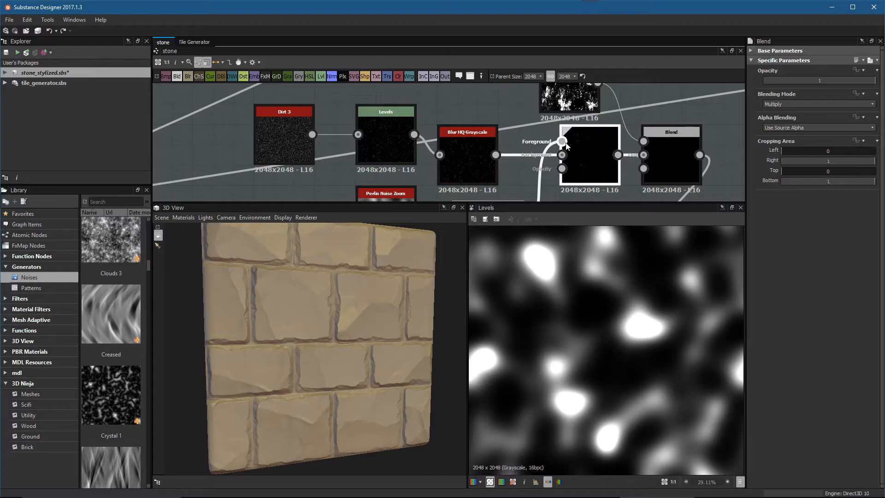
double_click(597, 147)
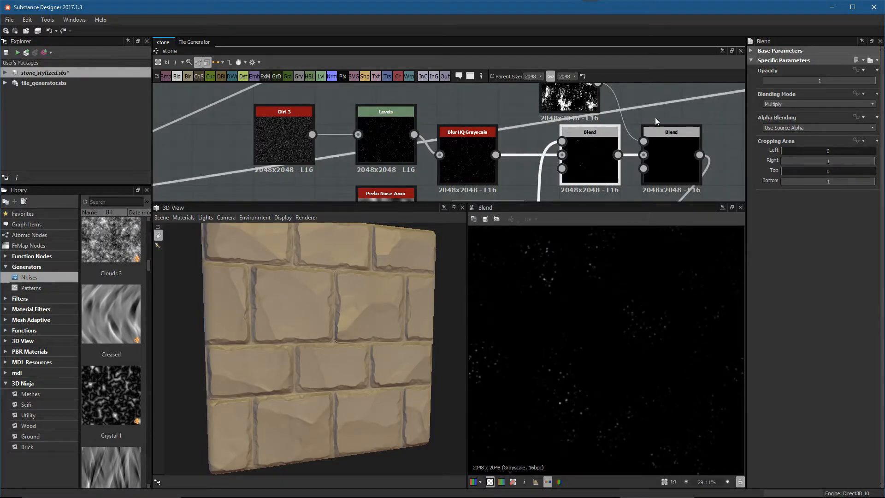
double_click(562, 141)
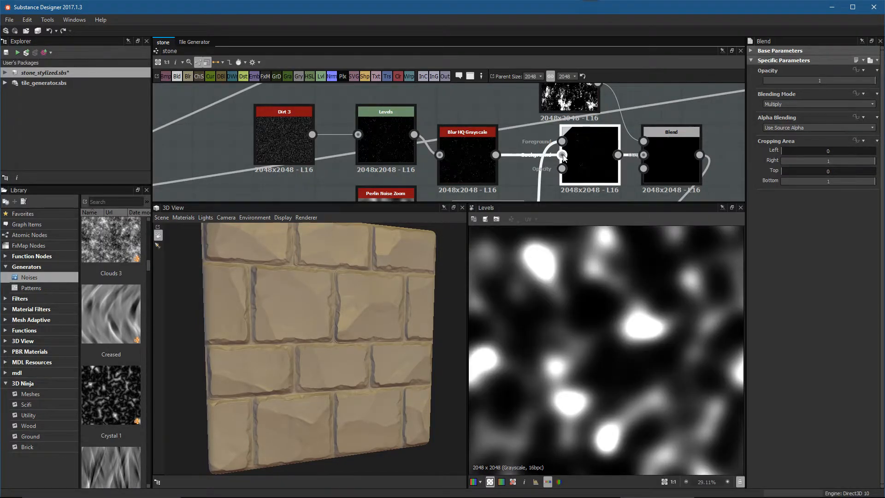
double_click(562, 155)
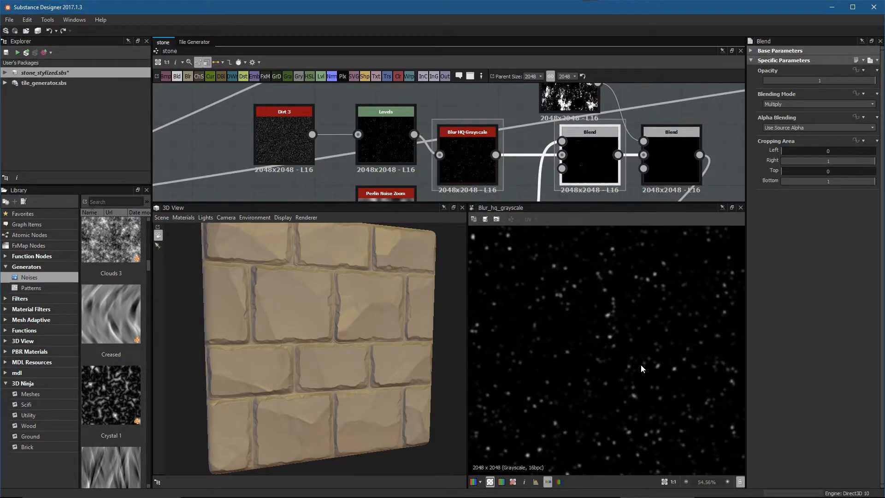
double_click(585, 152)
scroll(599, 331, down, 3)
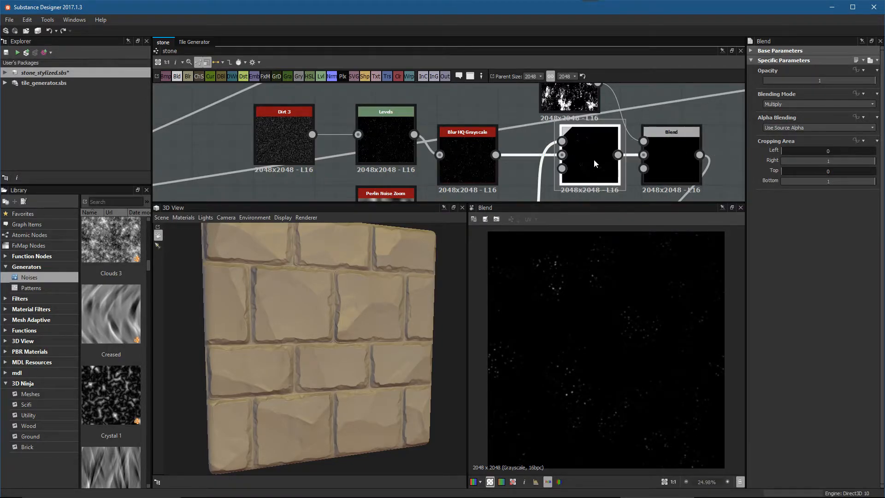
Step: Move the first speckle Blend closer to the blur node and preview Grunge Map 013
drag(621, 164, 581, 164)
middle_drag(581, 164, 563, 205)
double_click(553, 128)
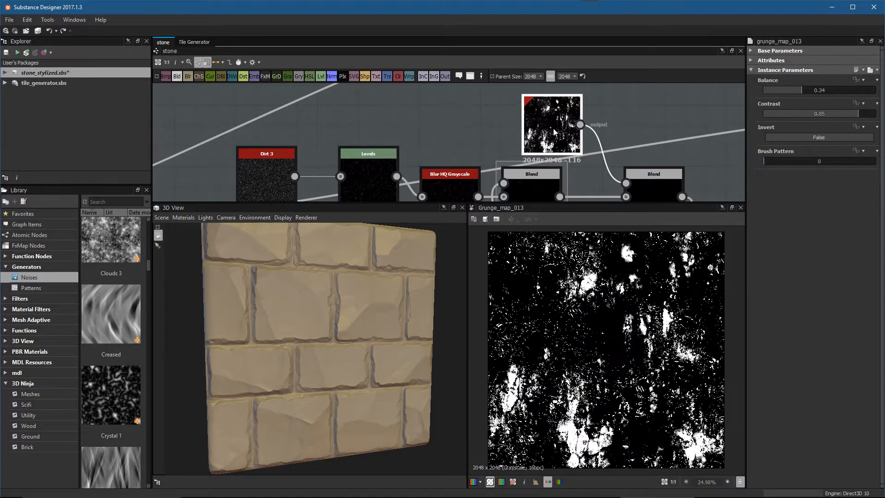
middle_drag(633, 146, 637, 134)
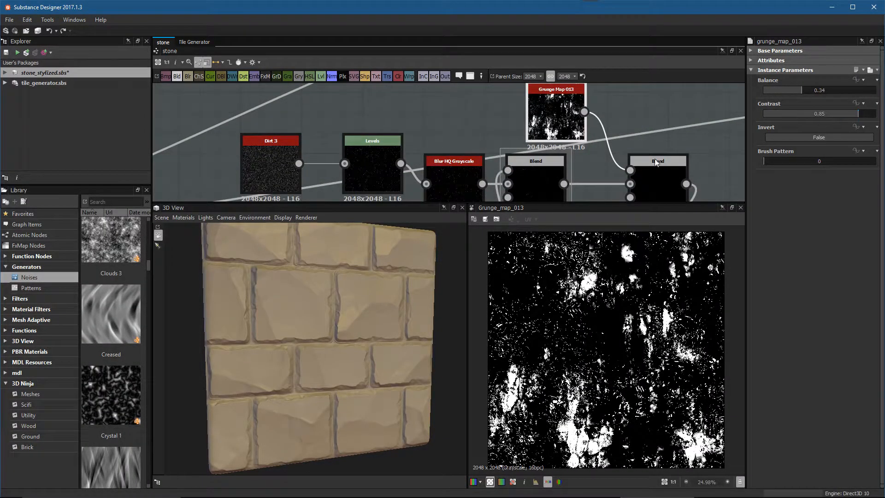
Step: Preview the second Multiply Blend that masks the specks with Grunge Map 013 and examine the remaining specks
double_click(669, 181)
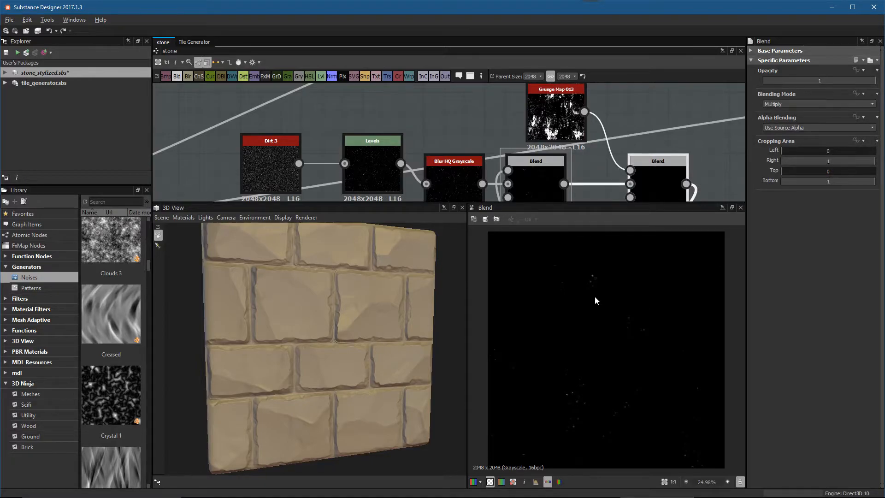
scroll(620, 337, up, 1)
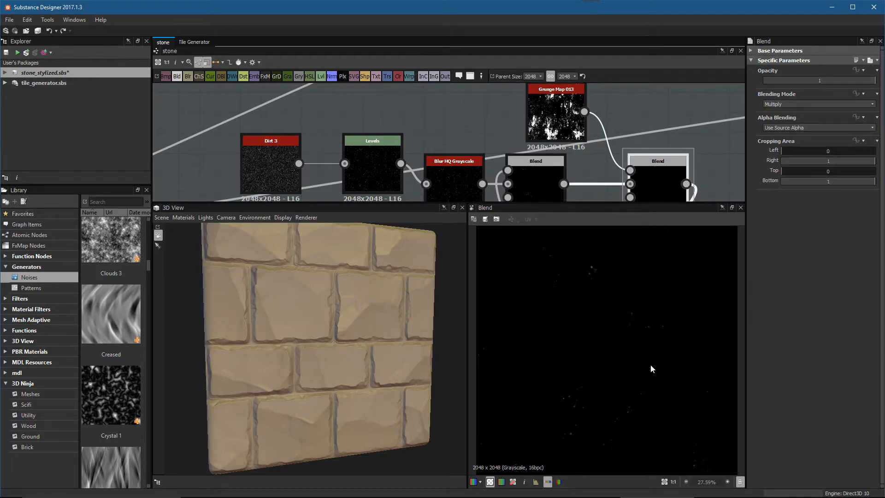
scroll(621, 452, up, 2)
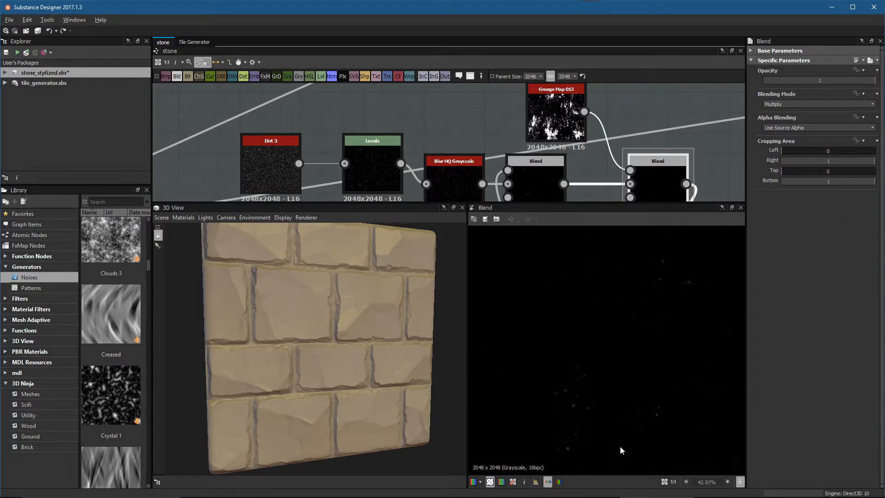
scroll(627, 360, up, 2)
scroll(602, 304, down, 7)
middle_drag(662, 180, 579, 112)
scroll(579, 112, down, 3)
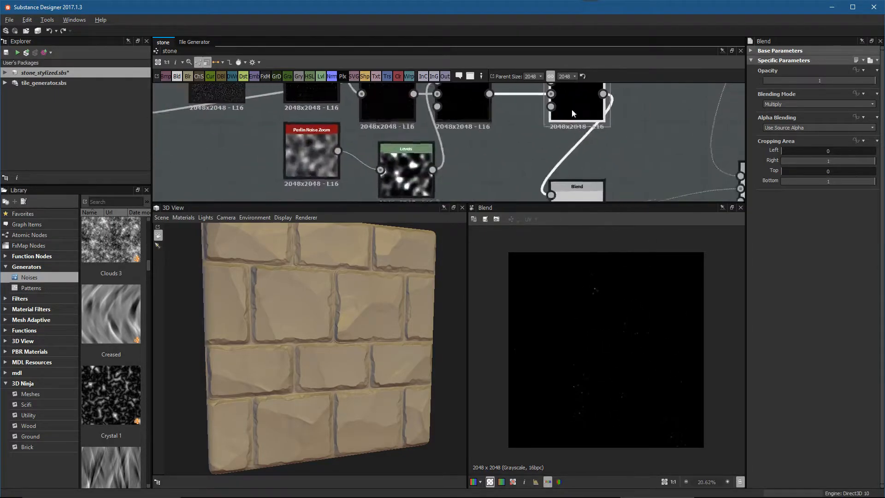
Step: Preview the Subtract Blend with 0.19 opacity that cuts the specks into the bricks and shift it slightly downstream
middle_drag(598, 194, 601, 158)
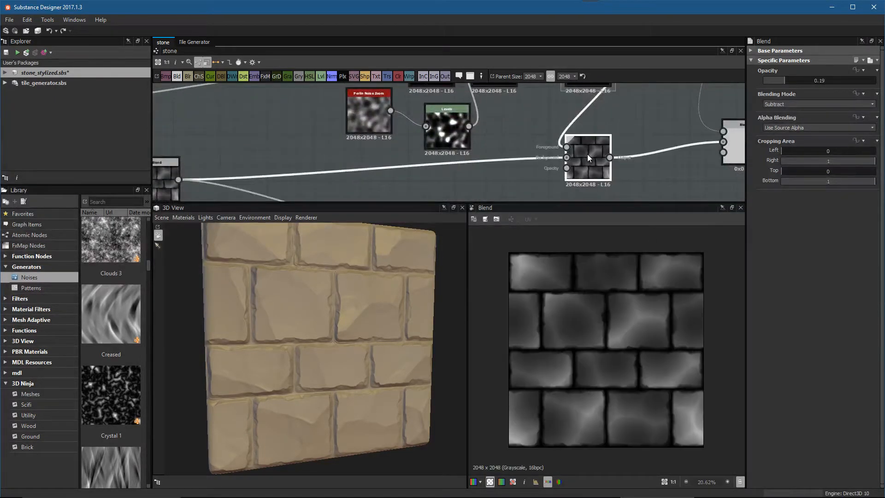
drag(587, 154, 609, 160)
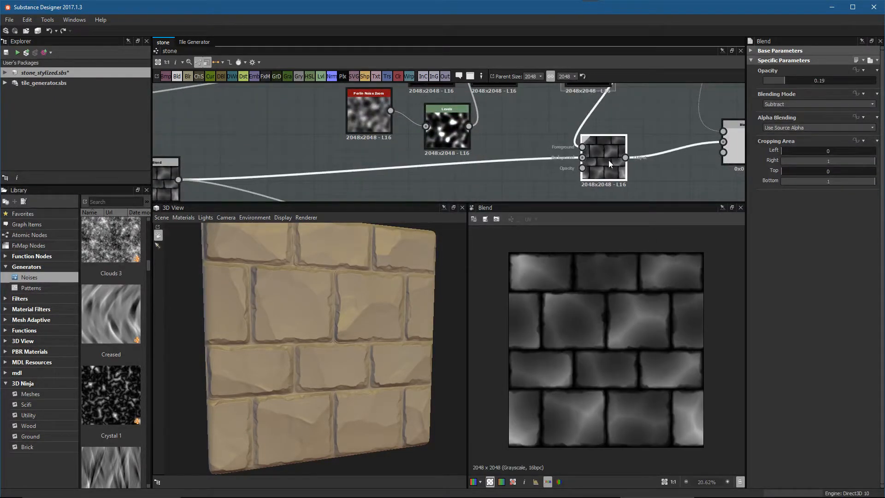
middle_drag(664, 199, 628, 152)
scroll(628, 155, down, 1)
Step: Move the Normal and Base Material nodes beside the Subtract Blend and feed its output into the Normal node
scroll(601, 182, down, 2)
middle_drag(599, 194, 591, 148)
drag(591, 148, 641, 171)
drag(641, 171, 659, 123)
middle_drag(586, 86, 591, 133)
scroll(590, 129, up, 3)
drag(602, 142, 637, 195)
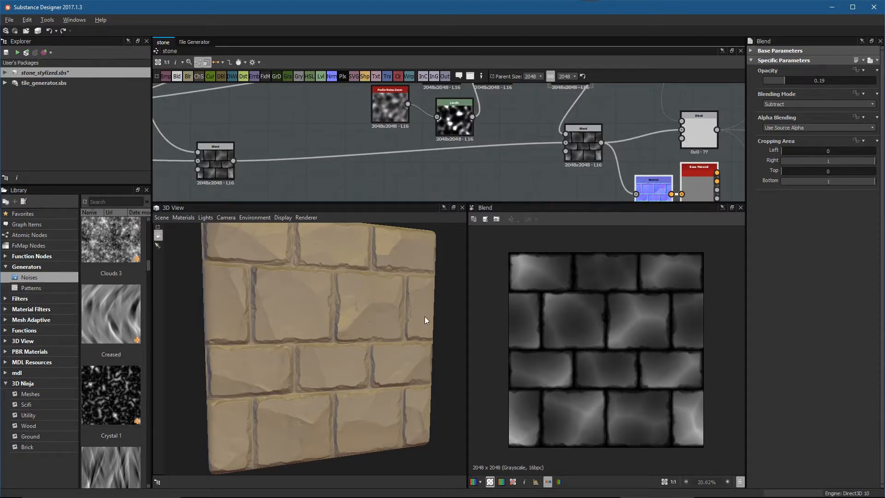
Step: Examine the small pits on the stone bricks in the 3D view from close up and from different angles
right_drag(336, 281, 384, 347)
middle_drag(363, 296, 376, 326)
right_drag(354, 326, 377, 387)
middle_drag(347, 292, 368, 368)
drag(331, 336, 337, 328)
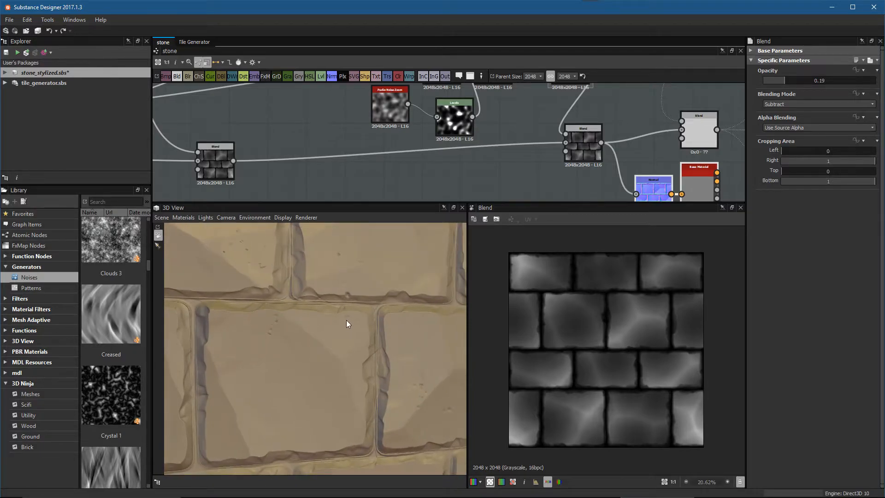
right_drag(294, 316, 296, 350)
drag(296, 350, 354, 386)
drag(408, 308, 363, 289)
drag(266, 277, 370, 329)
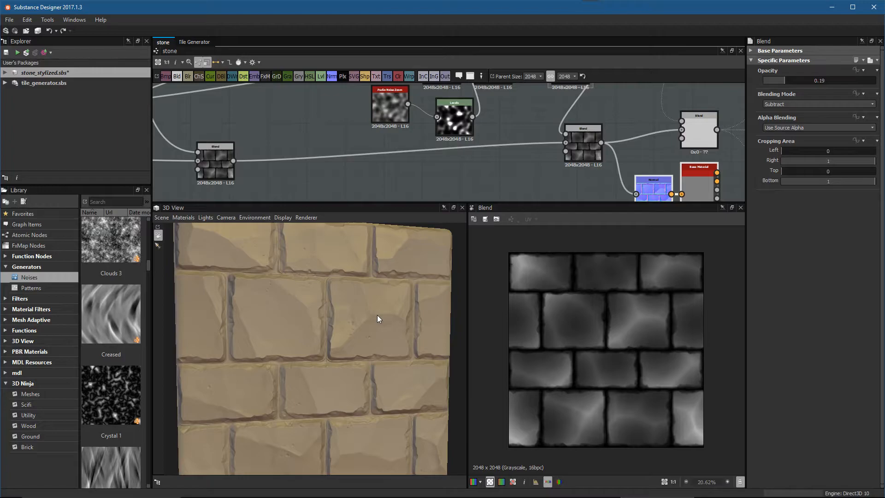
Step: Move the Normal and Base Material nodes further downstream of the Subtract Blend
scroll(599, 157, down, 3)
drag(467, 106, 528, 175)
middle_drag(599, 167, 586, 147)
drag(586, 197, 640, 187)
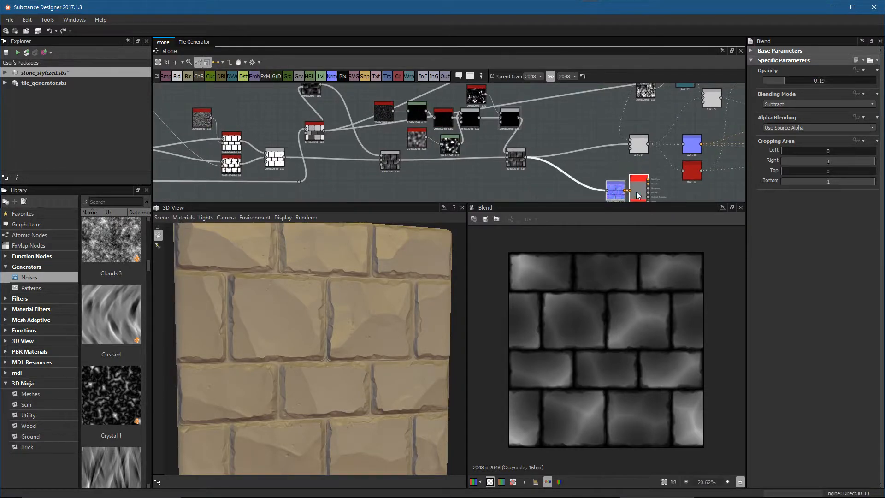
Step: Examine the stylized stone blocks and their edge relief from several angles on the 3D preview cube
scroll(585, 138, down, 1)
middle_drag(569, 127, 583, 198)
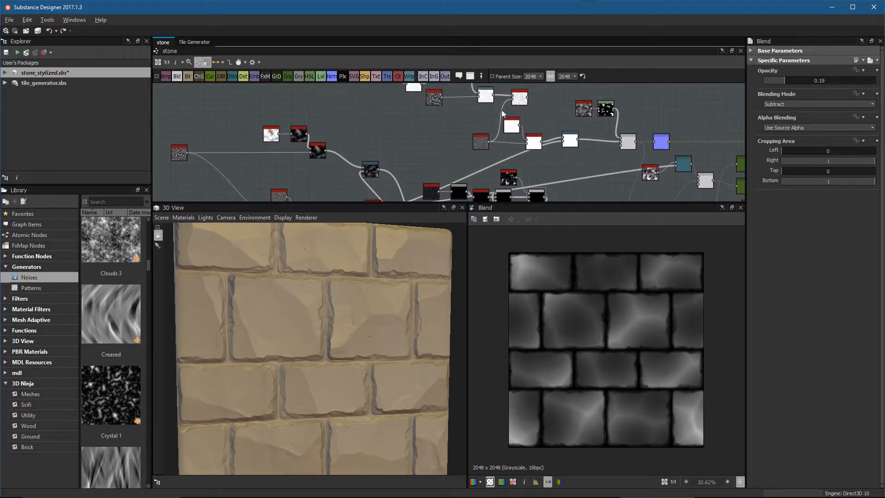
middle_drag(503, 114, 481, 122)
drag(405, 305, 361, 351)
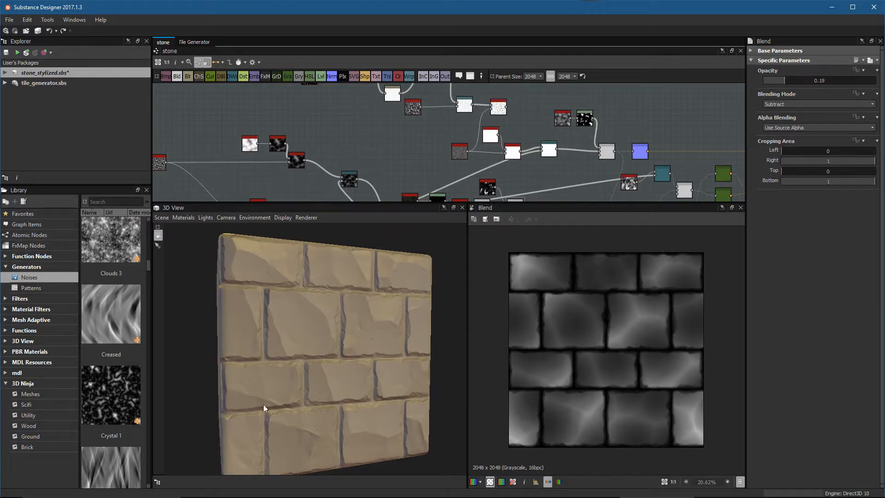
drag(382, 359, 383, 364)
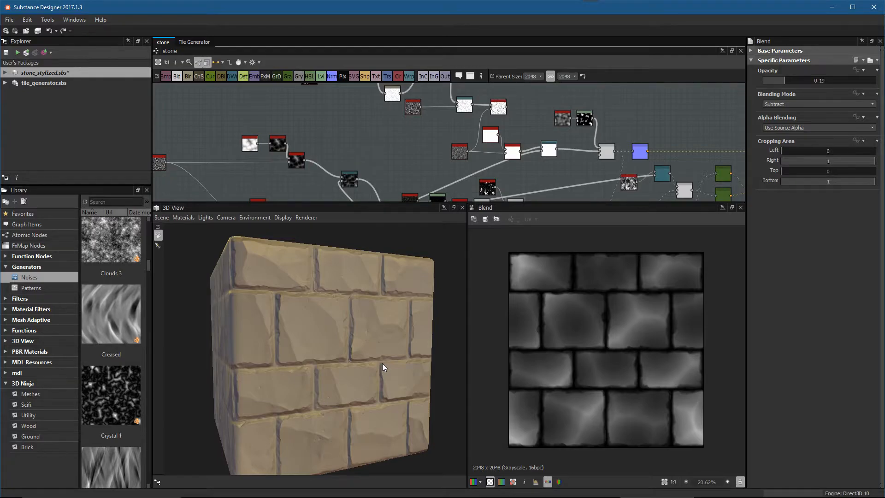
Step: Preview the Edge Detect node's output and examine its crack lines up close
scroll(453, 128, up, 5)
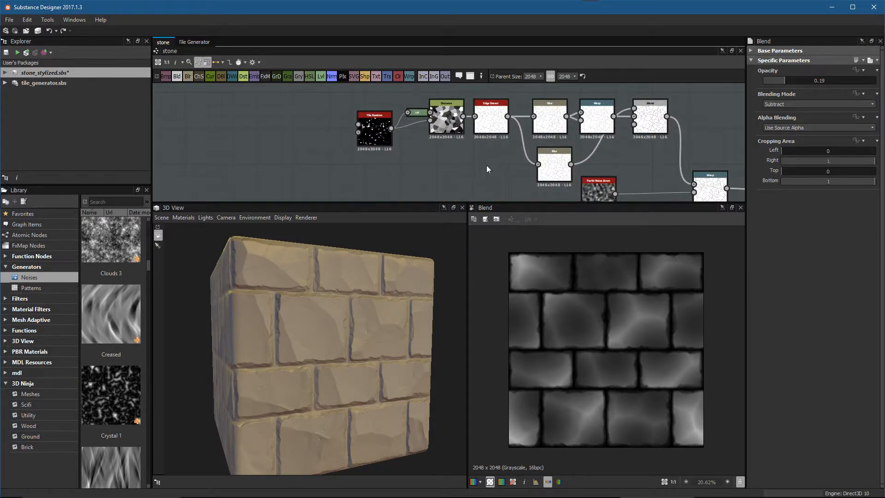
scroll(486, 170, up, 3)
double_click(491, 125)
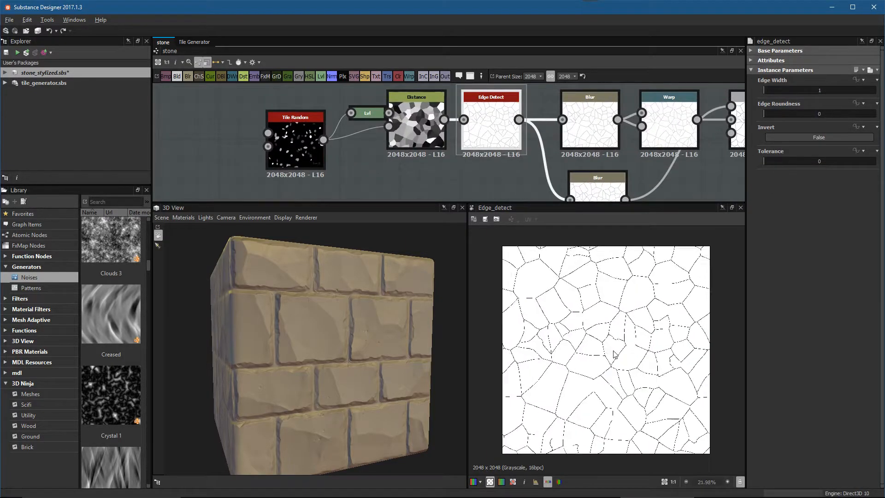
scroll(641, 286, up, 3)
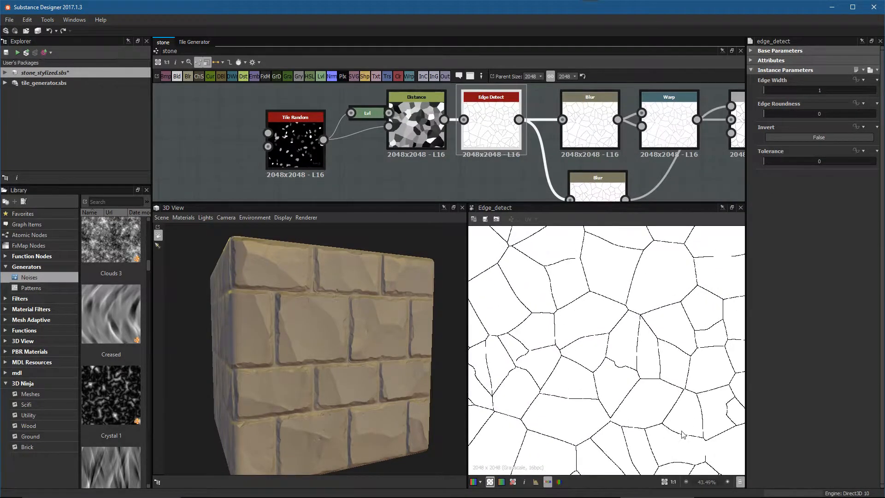
scroll(618, 351, down, 2)
Step: Preview the Tile Random node and review its pattern, size, shape, position and color parameters
middle_drag(344, 94, 355, 103)
scroll(157, 159, up, 3)
double_click(431, 140)
scroll(645, 353, down, 2)
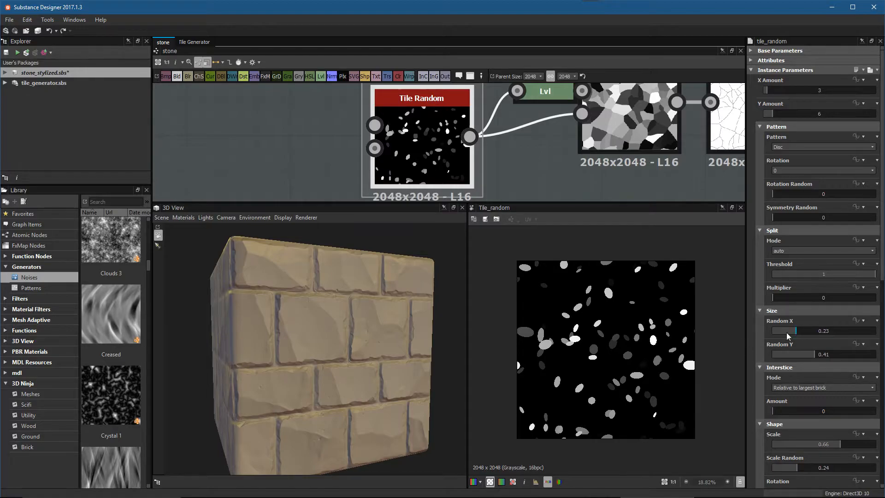
scroll(759, 375, down, 2)
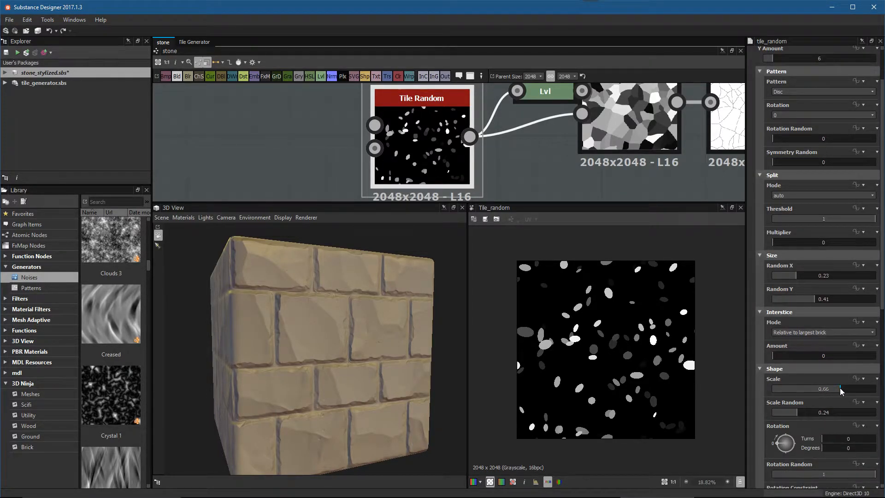
scroll(766, 397, down, 2)
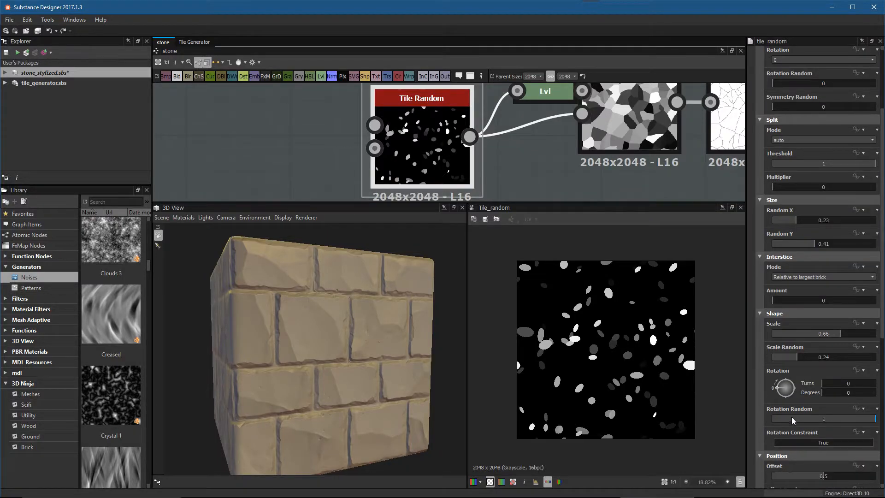
scroll(775, 369, down, 2)
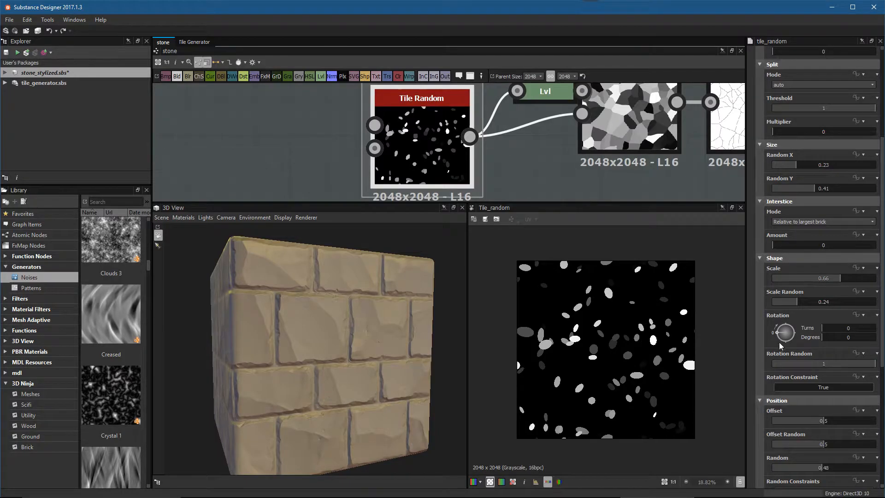
scroll(770, 359, down, 3)
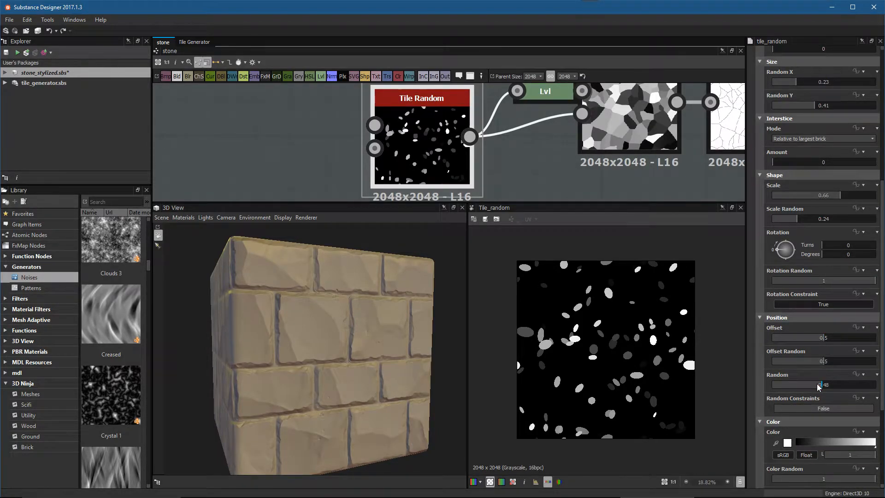
scroll(802, 387, down, 4)
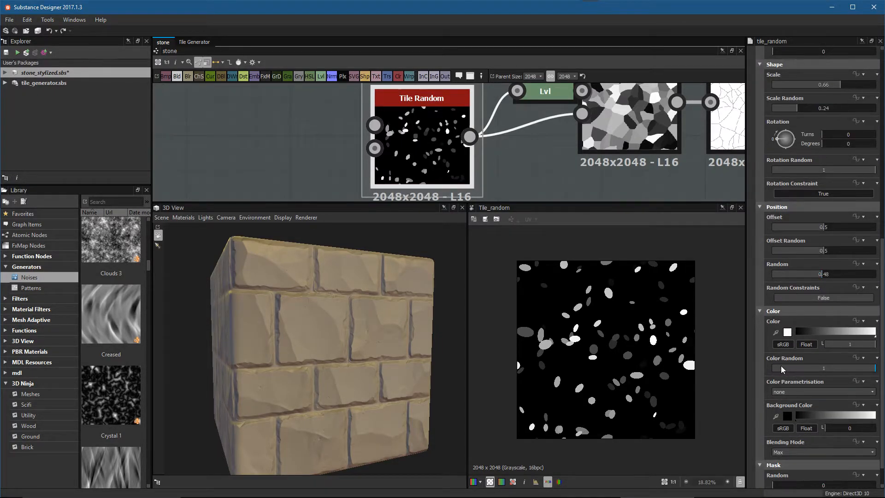
scroll(581, 363, up, 4)
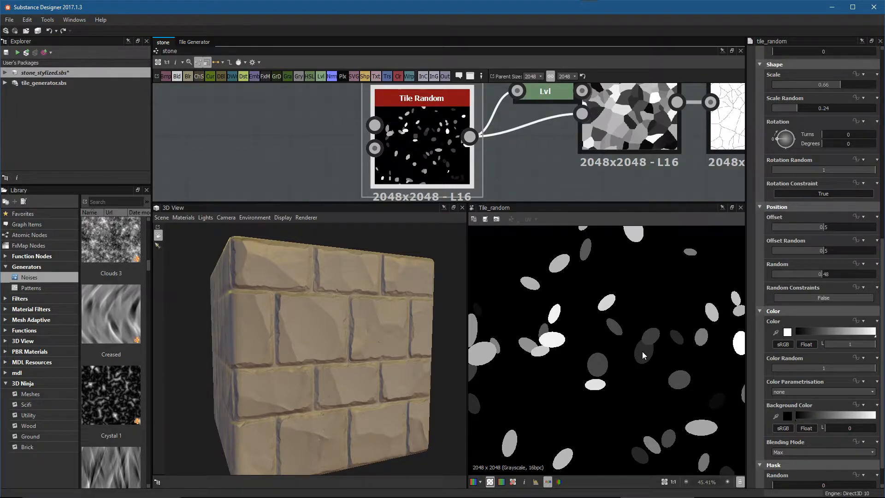
Step: Move the Tile Random node away from Distance and undock the Levels node, placing it above the connection between them
scroll(693, 359, down, 2)
middle_drag(583, 130, 539, 150)
scroll(552, 151, down, 2)
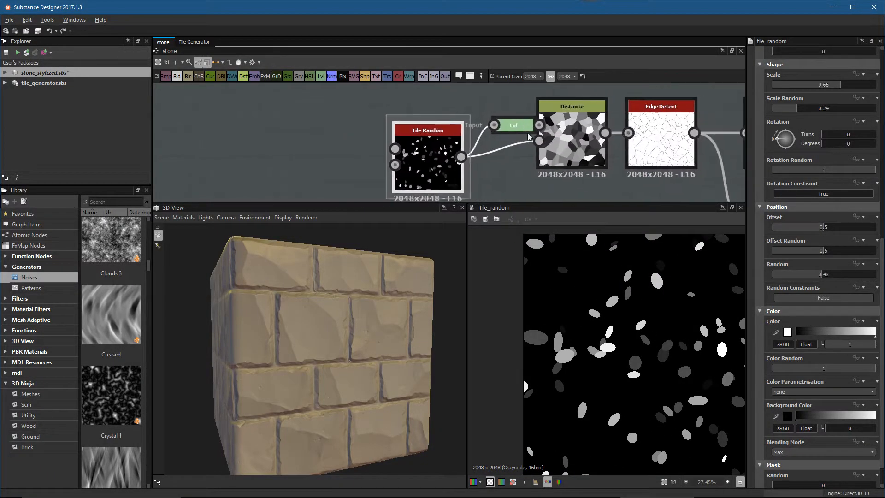
drag(449, 150, 346, 137)
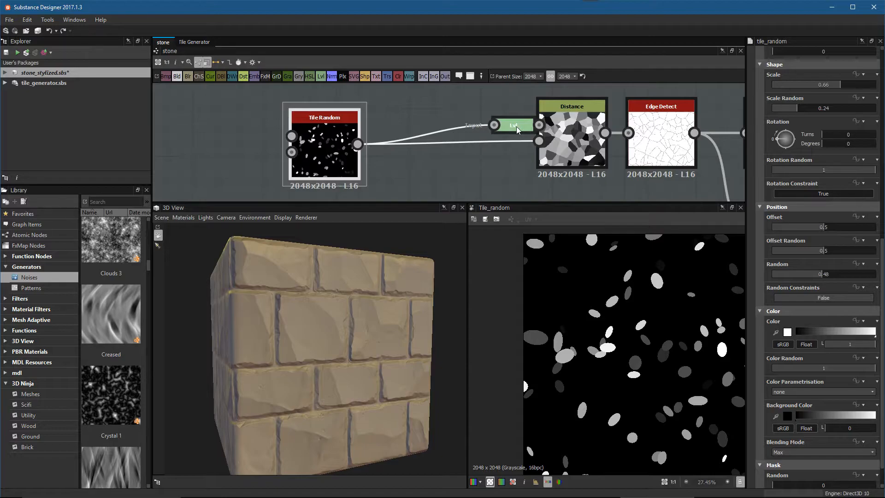
click(517, 126)
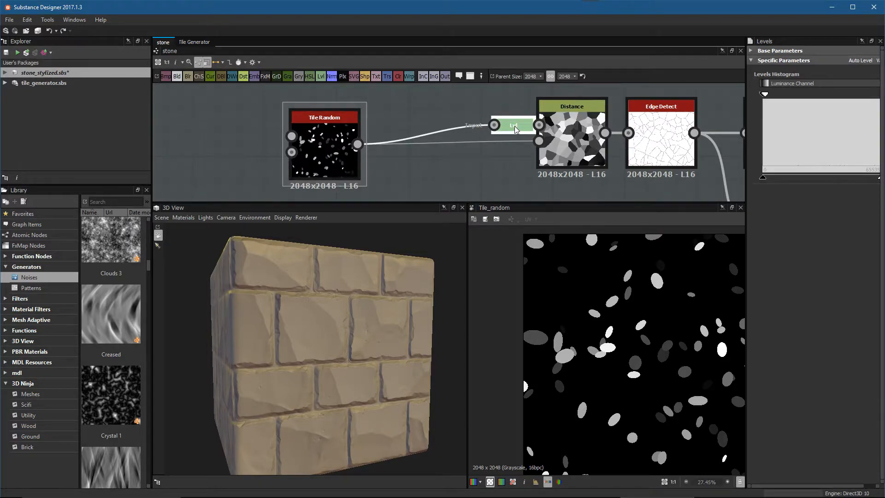
drag(517, 126, 463, 55)
middle_drag(464, 67, 476, 135)
drag(477, 135, 461, 140)
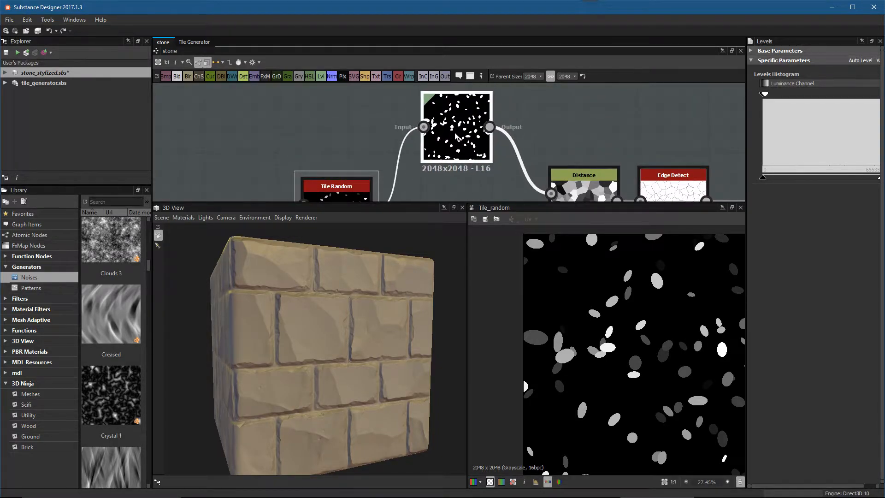
Step: Compare the Levels node's black-and-white output with the grayscale Tile Random output feeding it
double_click(461, 139)
middle_drag(655, 198, 668, 146)
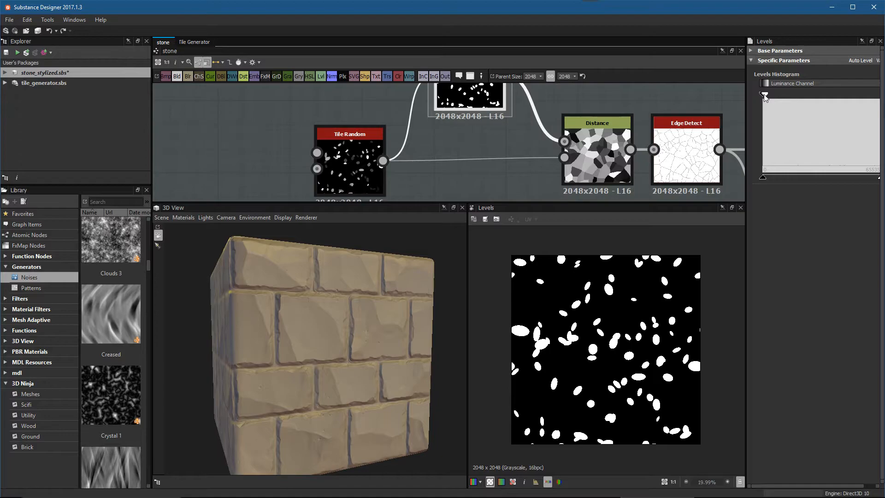
middle_drag(365, 147, 368, 169)
click(368, 170)
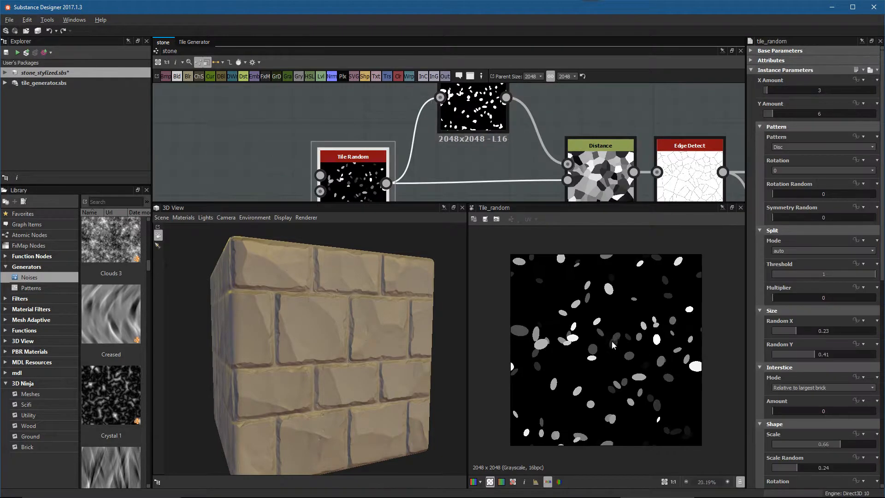
scroll(609, 336, up, 2)
click(478, 107)
middle_drag(478, 107, 471, 94)
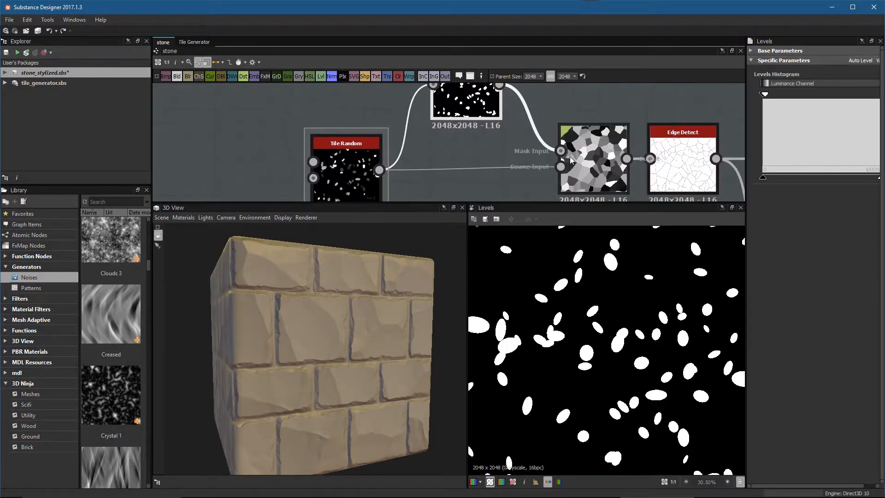
Step: Check the Distance node's mask and source inputs and set its Maximum Distance to 38.08
click(549, 155)
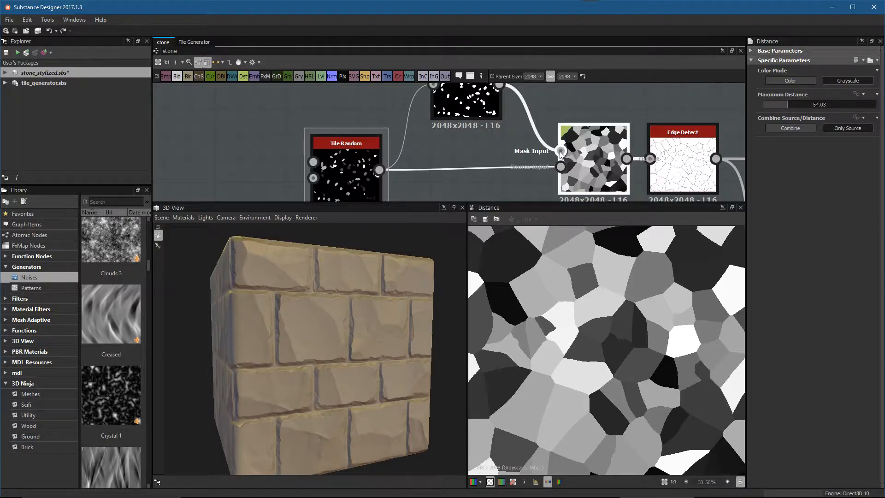
click(561, 168)
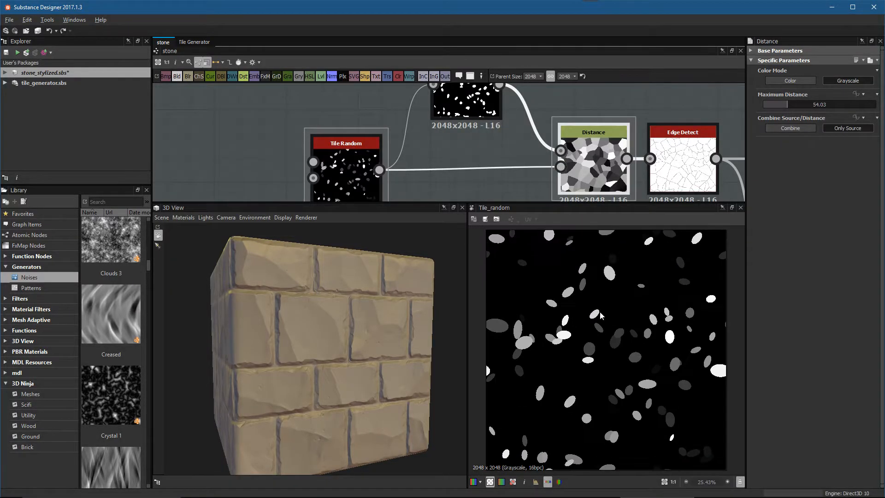
click(595, 156)
mouse_move(788, 104)
mouse_down()
mouse_move(762, 107)
mouse_move(780, 114)
mouse_up()
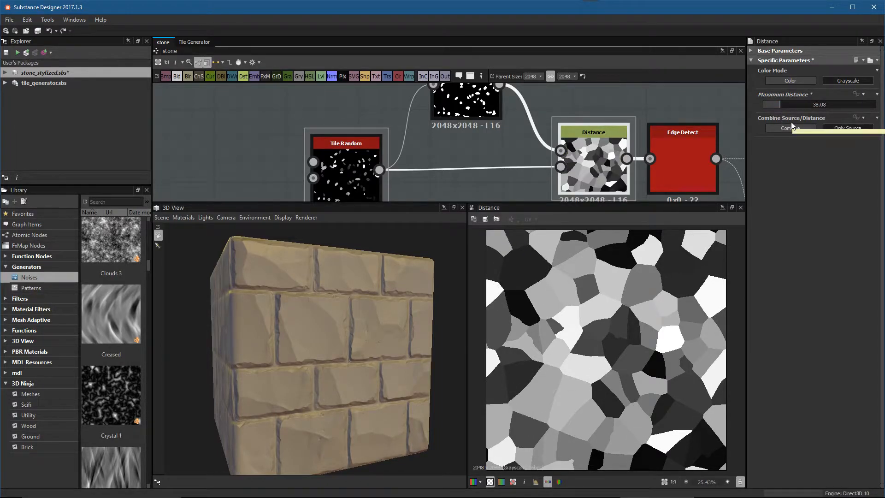
Step: Reposition the Distance and Edge Detect nodes farther from the Blur nodes, leaving a wider gap between the two
scroll(600, 166, down, 4)
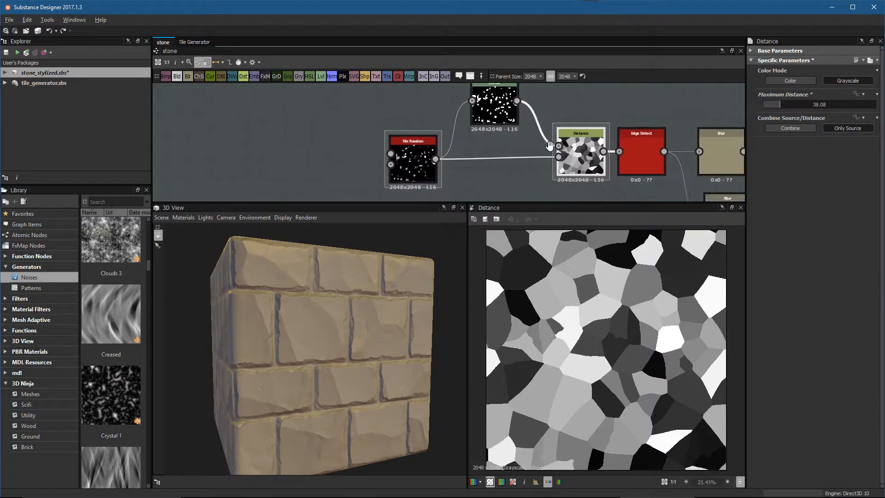
drag(600, 169, 511, 162)
middle_drag(571, 164, 582, 154)
drag(650, 160, 601, 158)
Step: Display the recomputed Edge Detect output and inspect the cell outlines
scroll(609, 180, up, 2)
double_click(604, 146)
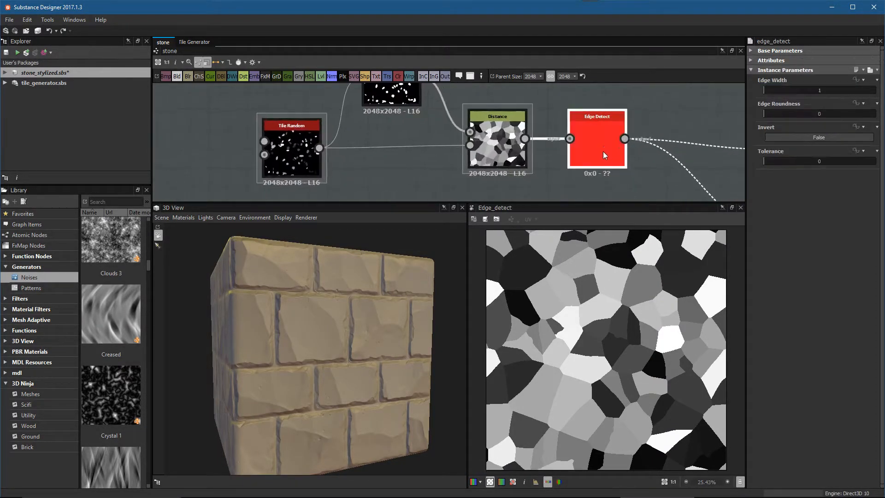
scroll(609, 316, up, 3)
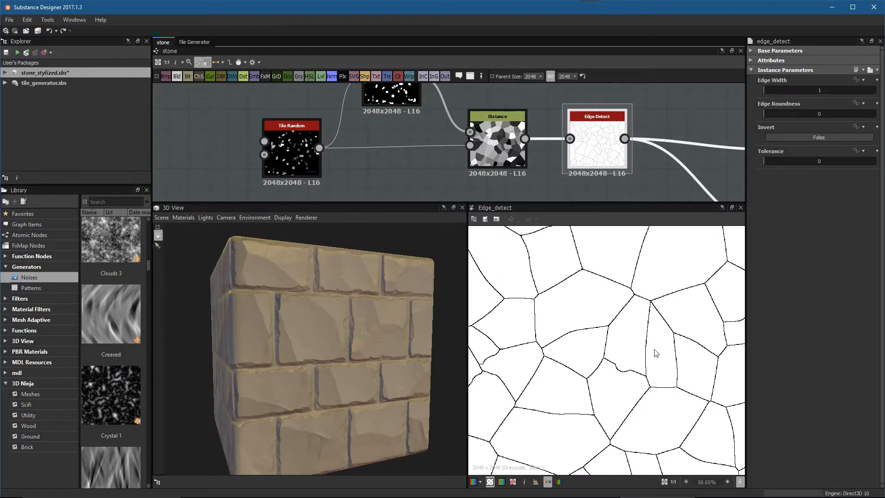
scroll(629, 170, down, 2)
Step: Add a Cells 3 noise node below the Distance node
scroll(588, 332, down, 1)
scroll(510, 166, down, 2)
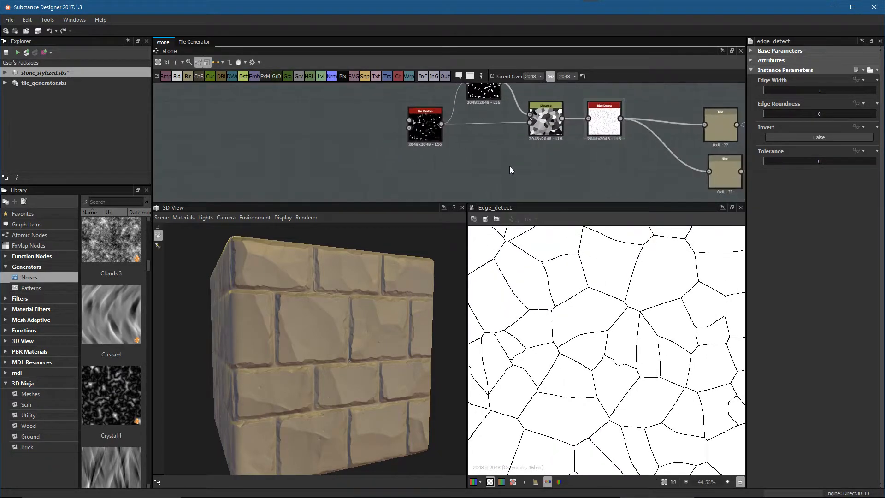
key(space)
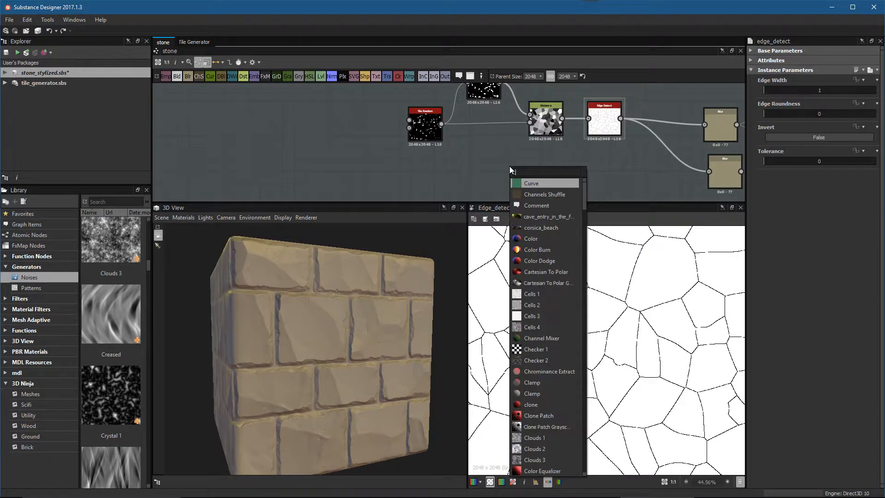
text(cell)
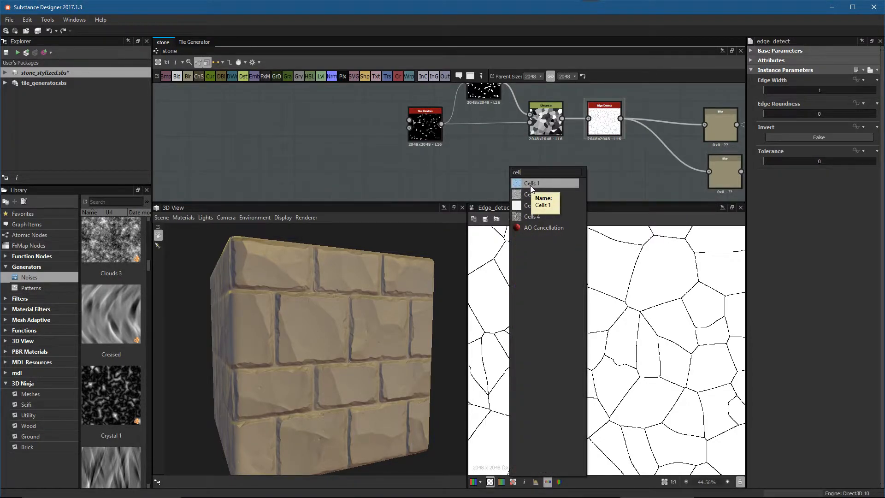
click(541, 206)
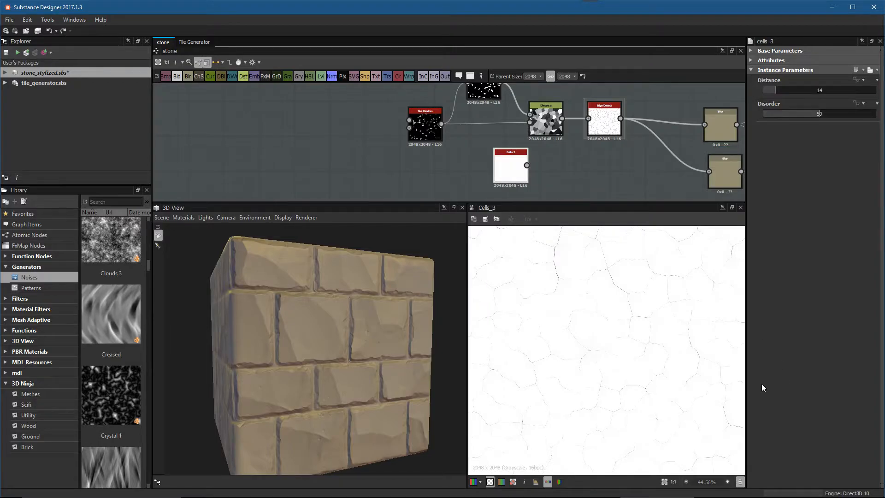
Step: Compare the Cells 3 line pattern with the Edge Detect output at close range
scroll(659, 323, up, 5)
click(604, 121)
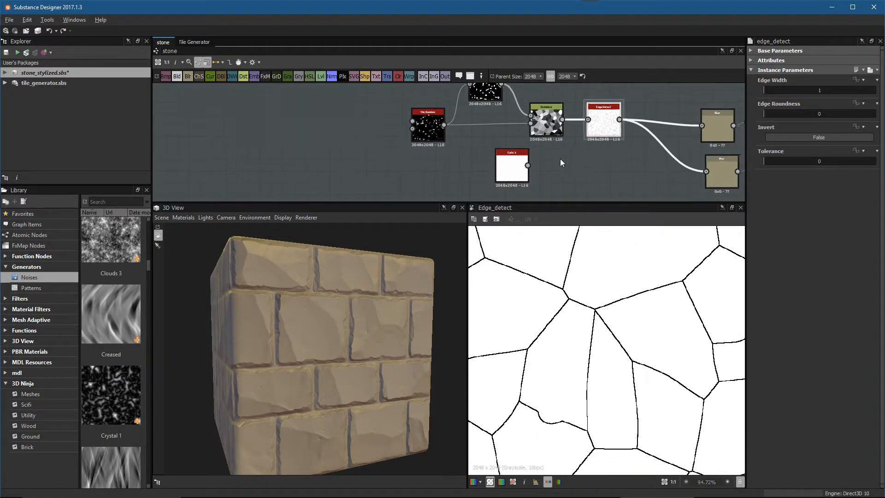
scroll(567, 166, down, 1)
scroll(571, 321, down, 5)
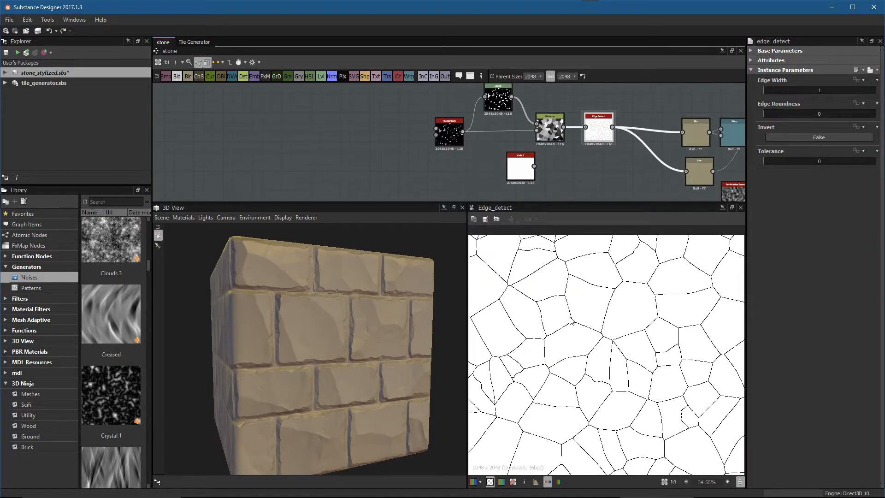
scroll(525, 138, up, 3)
Step: Move the Cells 3 node aside, beyond Tile Random, and preview the Edge Detect output again
drag(520, 185, 300, 180)
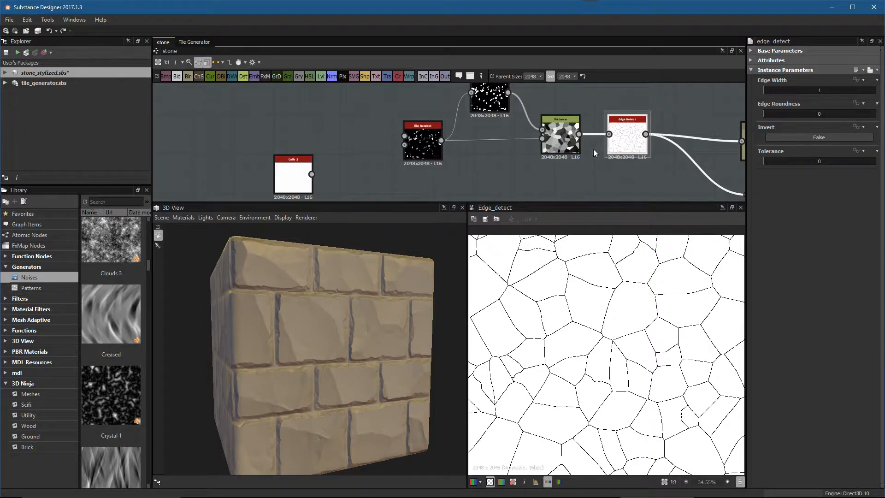
click(567, 145)
click(638, 139)
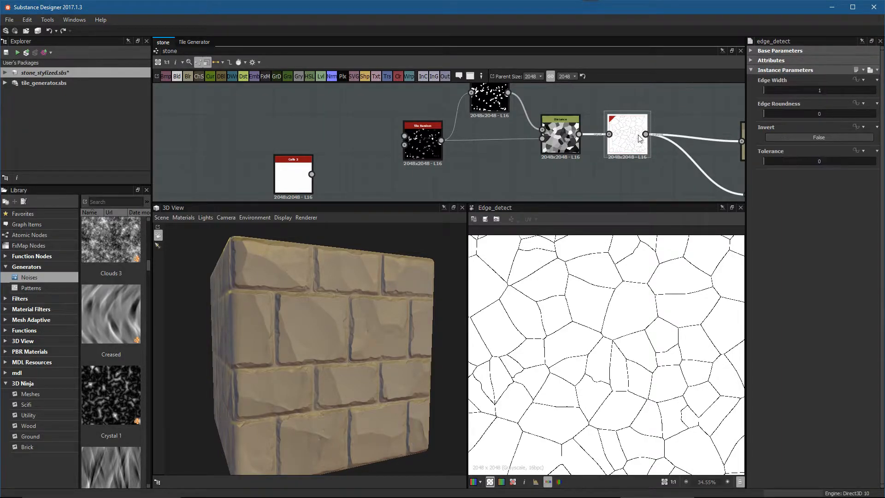
scroll(644, 323, up, 2)
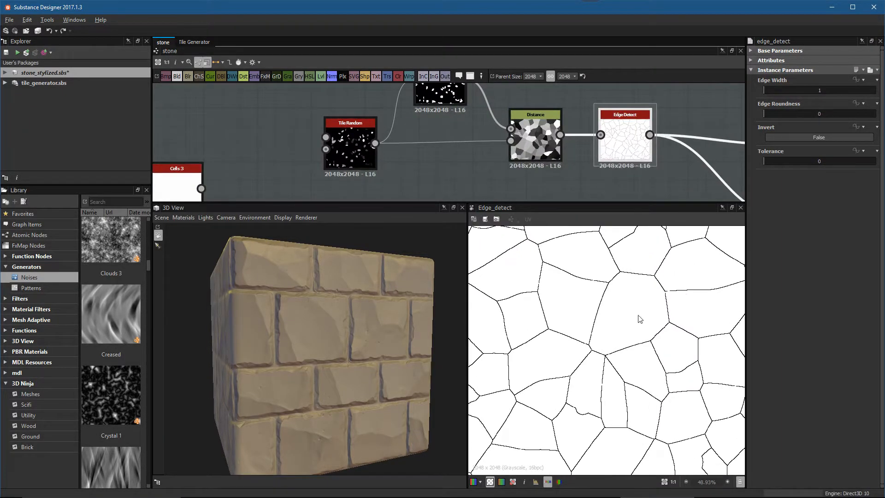
Step: Try out the edge width, edge roundness and invert settings of the Edge Detect node
drag(774, 90, 744, 118)
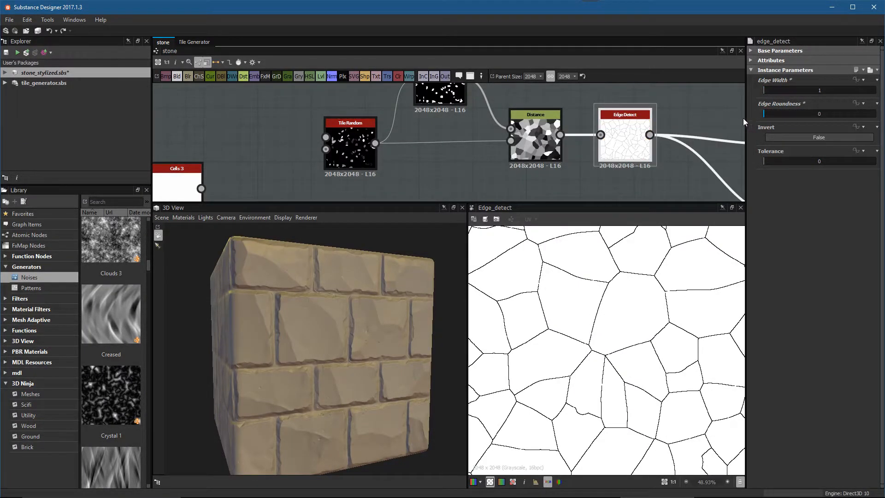
click(793, 137)
click(793, 136)
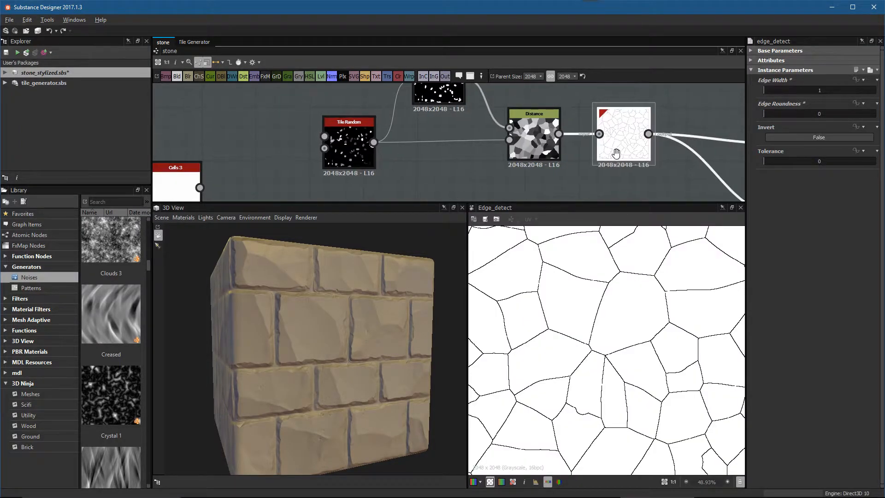
Step: Set the Tile Random size randomness to 0.25 in X and 0.37 in Y while previewing the Edge Detect output
middle_drag(352, 152, 381, 164)
double_click(382, 164)
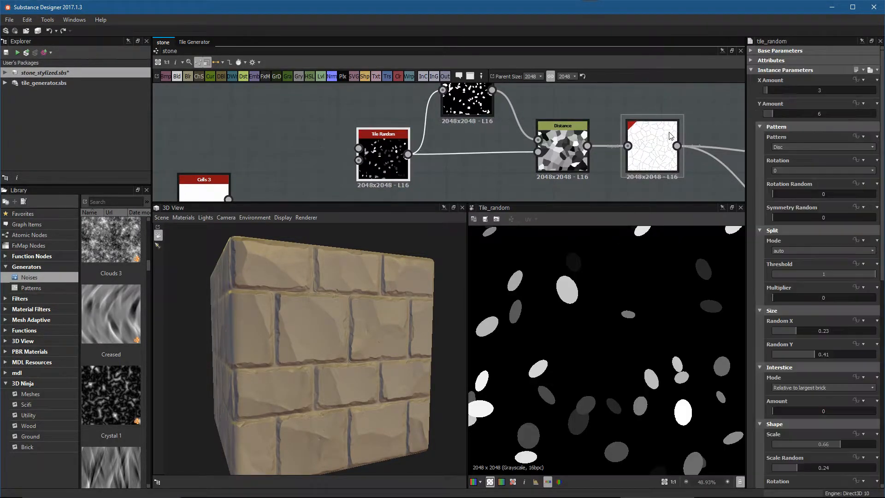
double_click(670, 137)
scroll(660, 315, down, 1)
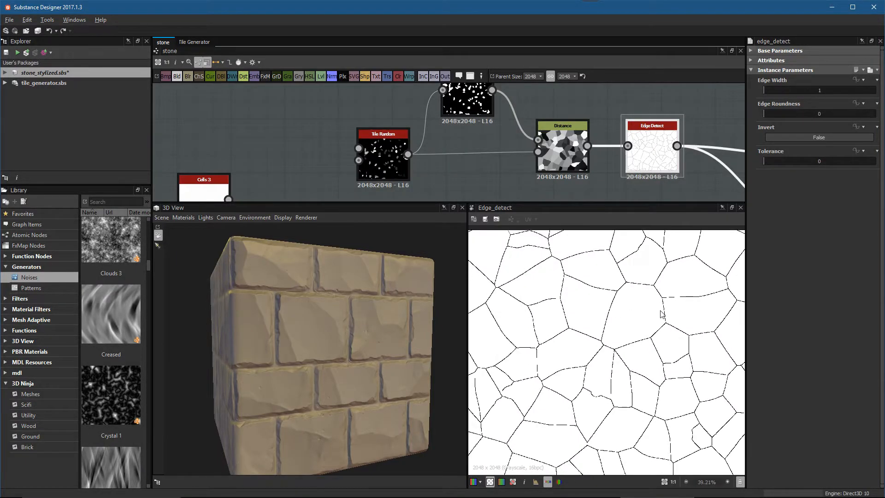
click(373, 167)
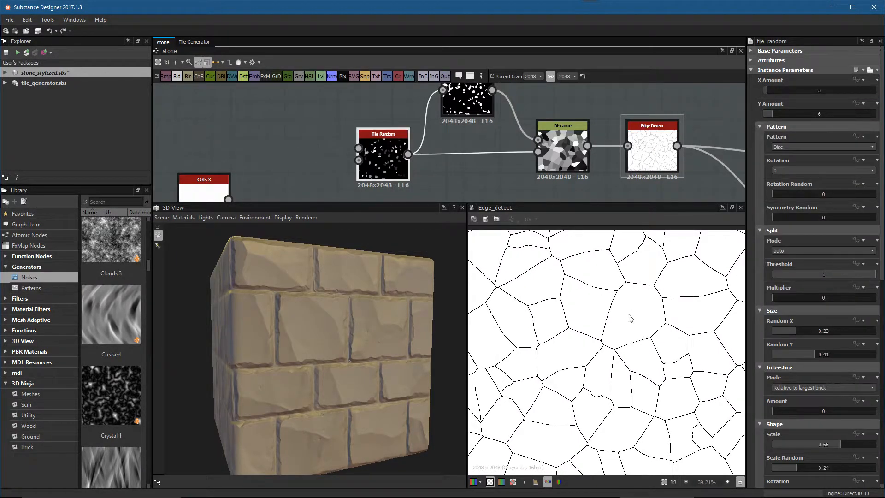
drag(805, 331, 809, 357)
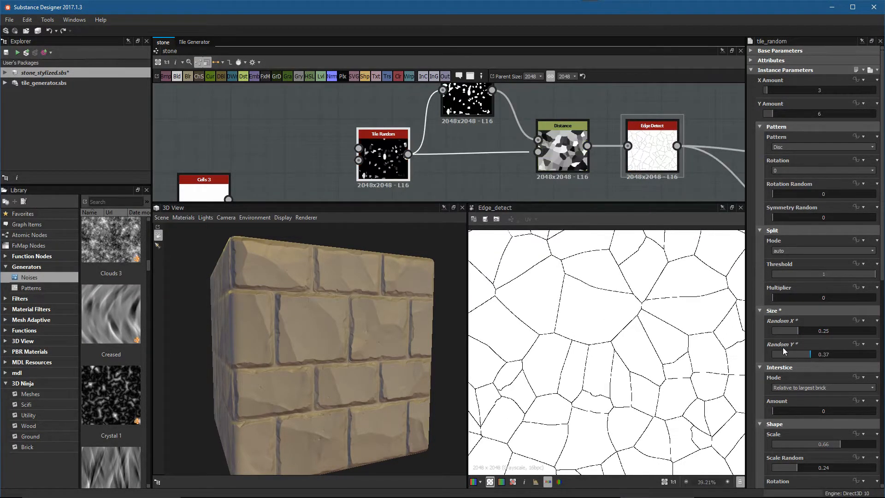
Step: Place Cells 3 beside Tile Random, preview it, and set its distance to 15 and disorder to 44.63
drag(219, 177, 327, 132)
double_click(311, 157)
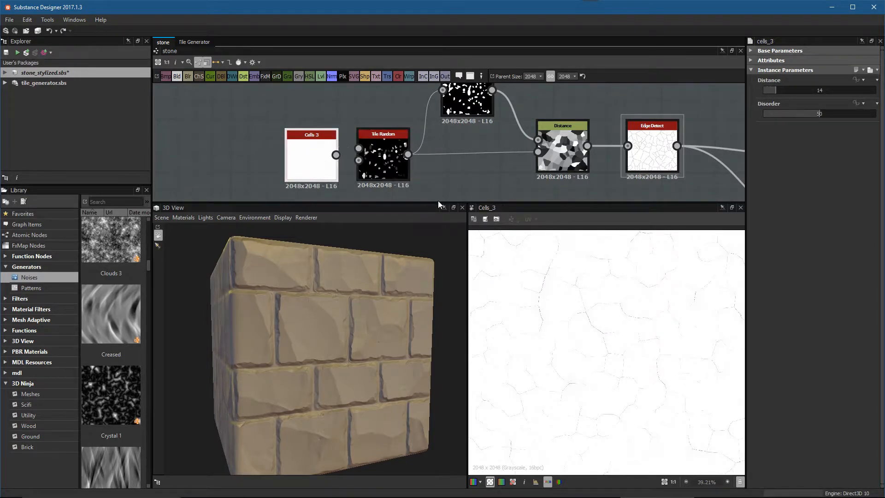
drag(794, 93, 815, 120)
scroll(623, 275, up, 8)
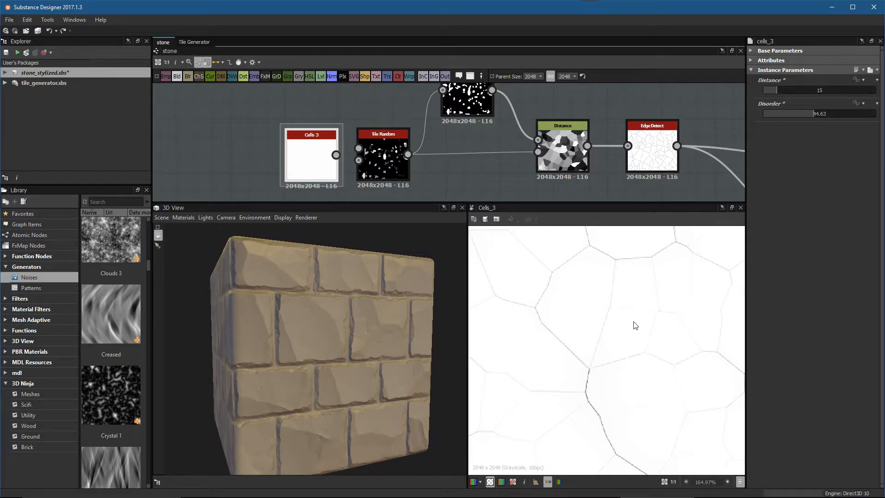
Step: Delete the Cells 3 node and preview the Edge Detect output at closer range
scroll(369, 110, down, 3)
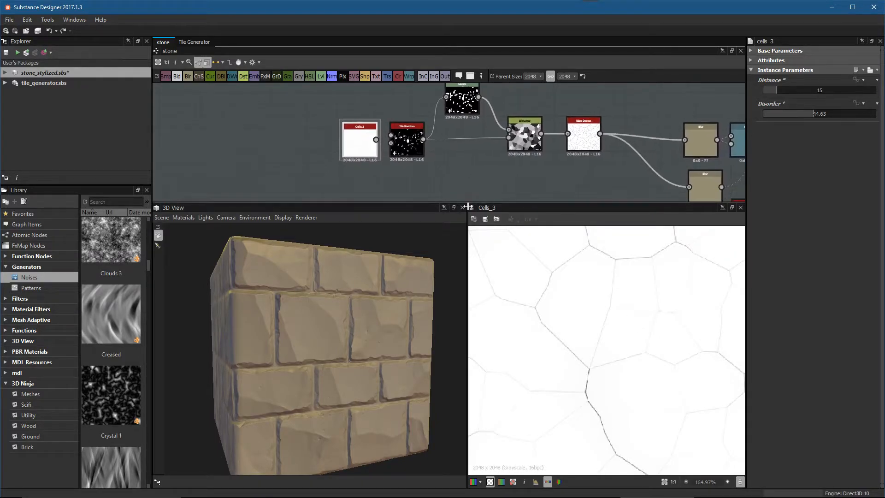
key(Delete)
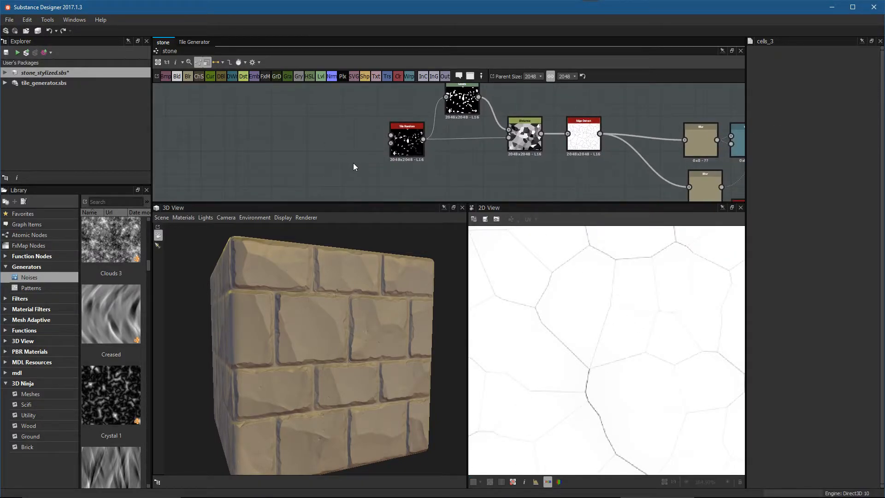
scroll(415, 116, down, 1)
drag(402, 112, 580, 169)
double_click(582, 160)
scroll(652, 336, down, 8)
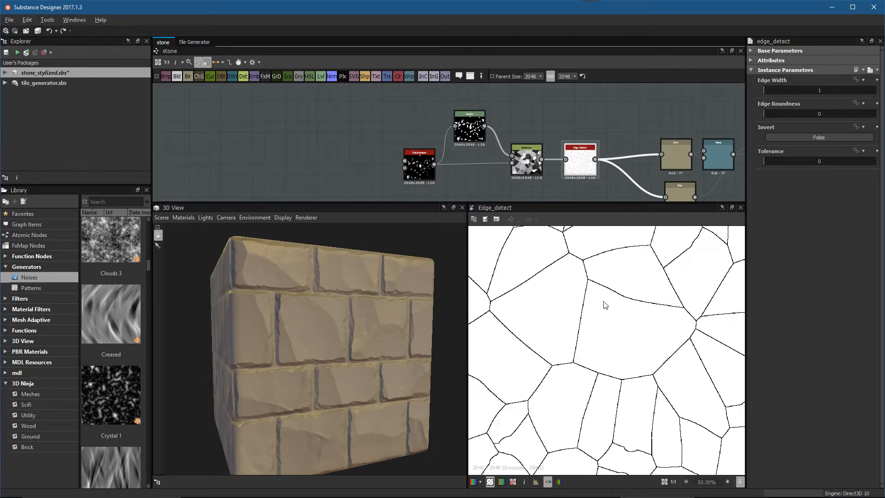
middle_drag(610, 185, 591, 164)
scroll(634, 335, up, 4)
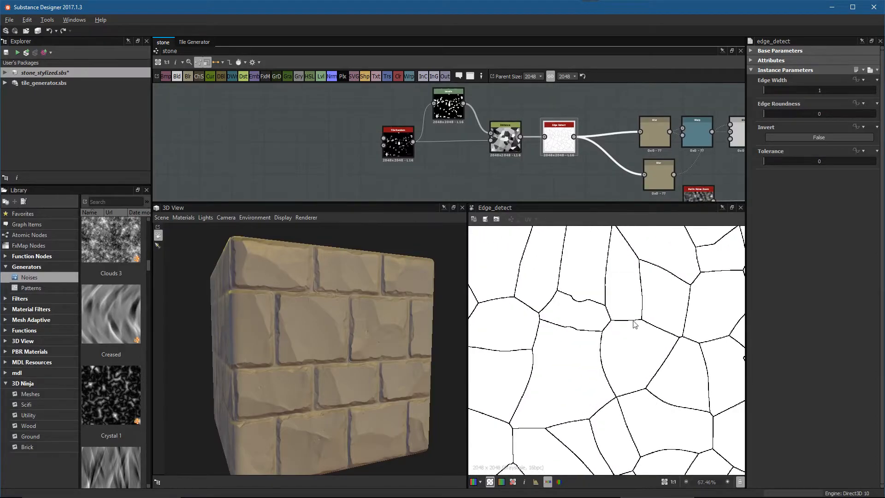
Step: Compare the outputs of the two Blur nodes fed by Edge Detect, shifting the upper one slightly toward Edge Detect
middle_drag(719, 154, 517, 143)
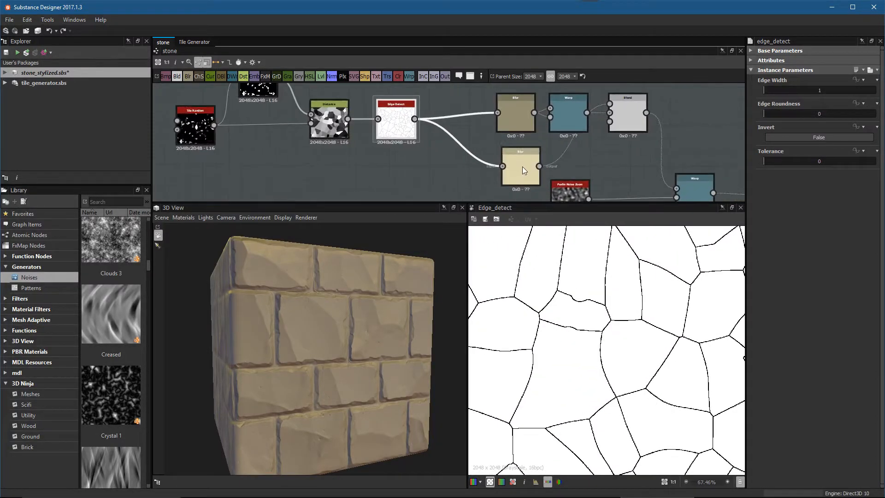
middle_drag(563, 194, 560, 205)
double_click(514, 123)
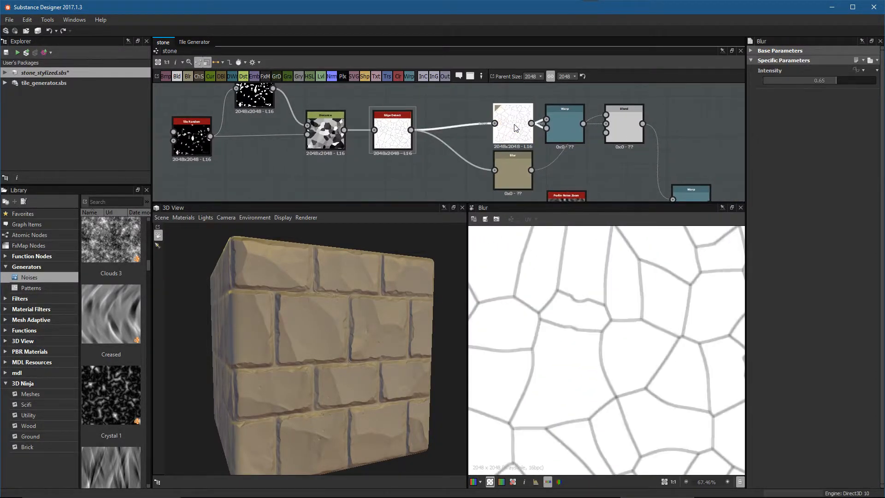
drag(523, 127, 497, 120)
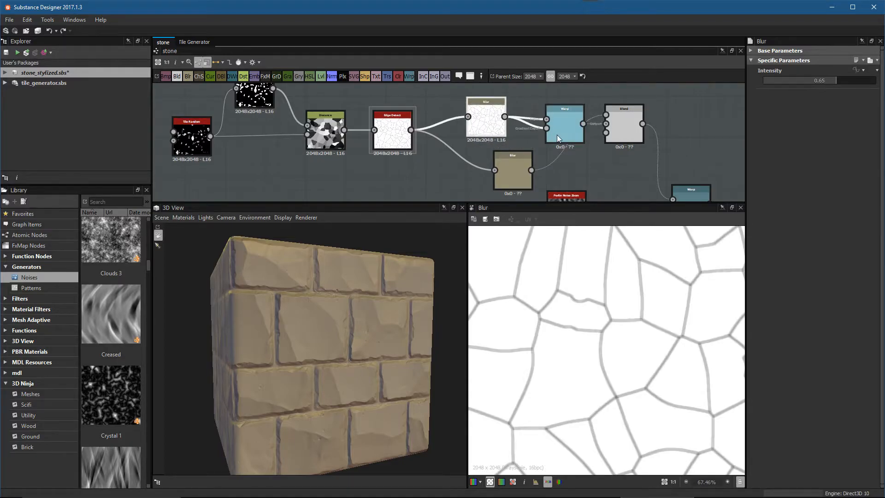
double_click(501, 175)
scroll(535, 143, up, 3)
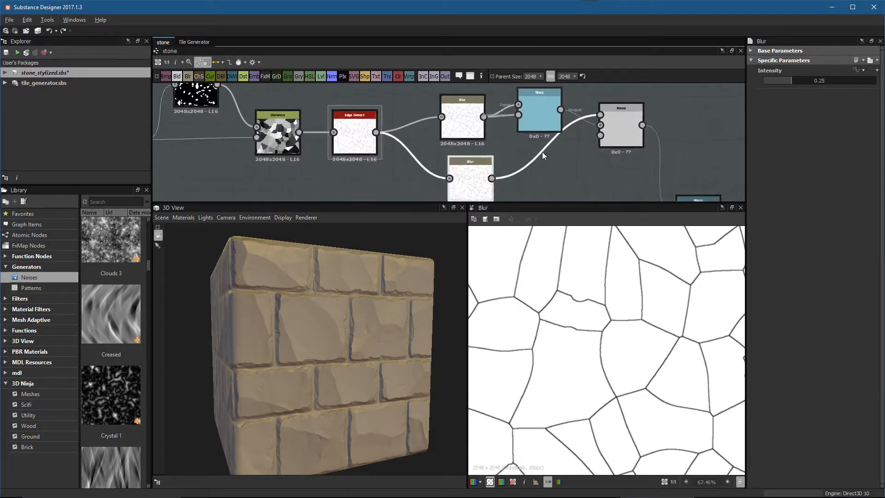
double_click(457, 126)
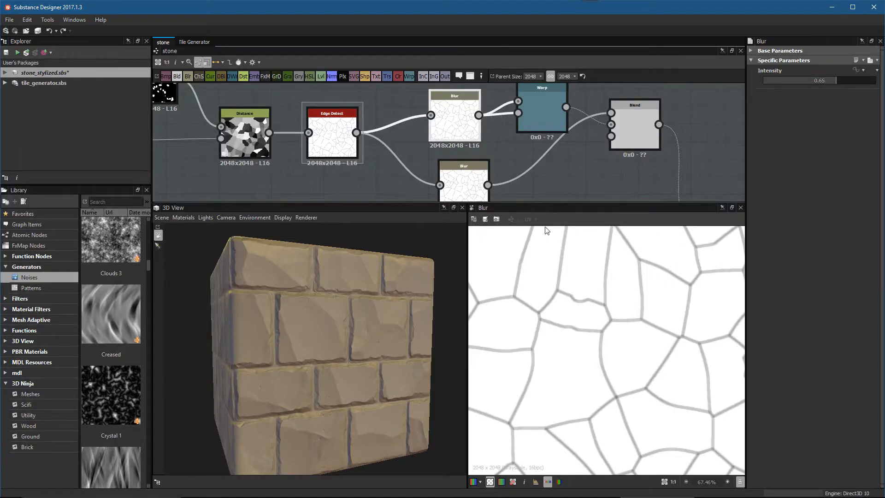
Step: Preview the Warp output and bring the Warp and upper Blur nodes closer to Edge Detect
double_click(544, 114)
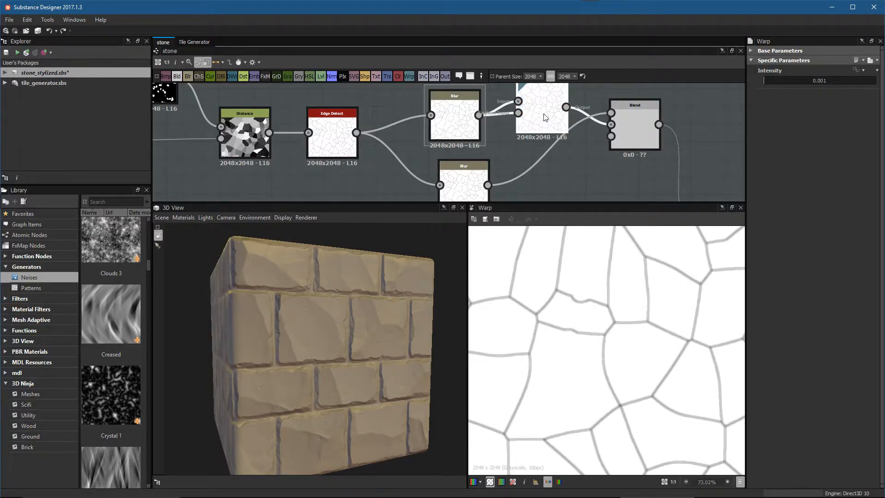
drag(465, 125, 449, 124)
drag(542, 122, 507, 115)
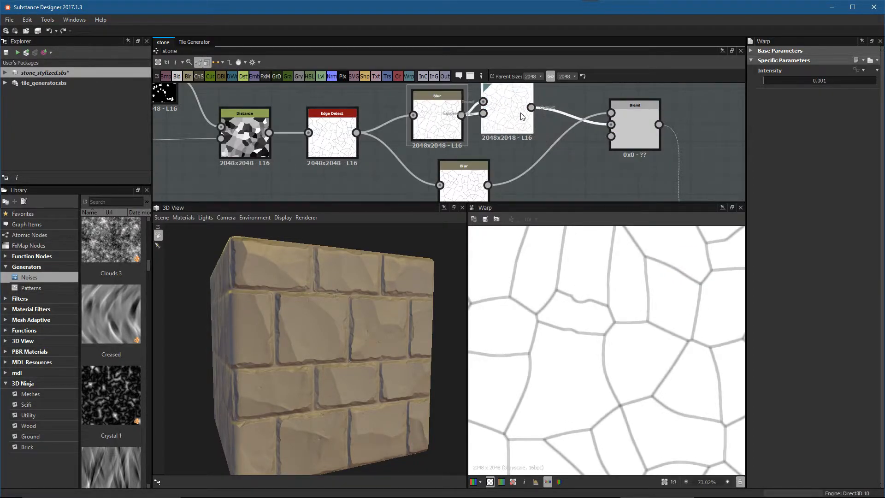
mouse_move(593, 266)
alt+right_down()
mouse_move(593, 277)
mouse_move(601, 254)
alt+right_up()
alt+right_drag(518, 136, 446, 129)
drag(447, 128, 457, 119)
drag(524, 130, 508, 113)
Step: Preview the lower Blur and the Blend node that combines it with the Warp
middle_drag(500, 173, 500, 153)
double_click(491, 165)
mouse_move(494, 179)
mouse_down()
mouse_move(487, 156)
mouse_move(489, 167)
mouse_up()
double_click(637, 126)
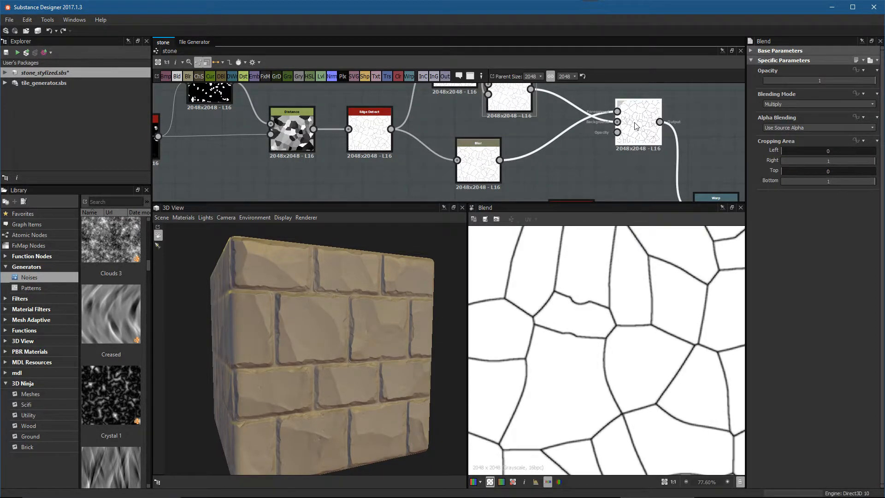
Step: Try feeding the upper Blur output into the Blend node's foreground input
middle_drag(416, 126, 376, 174)
drag(505, 138, 527, 116)
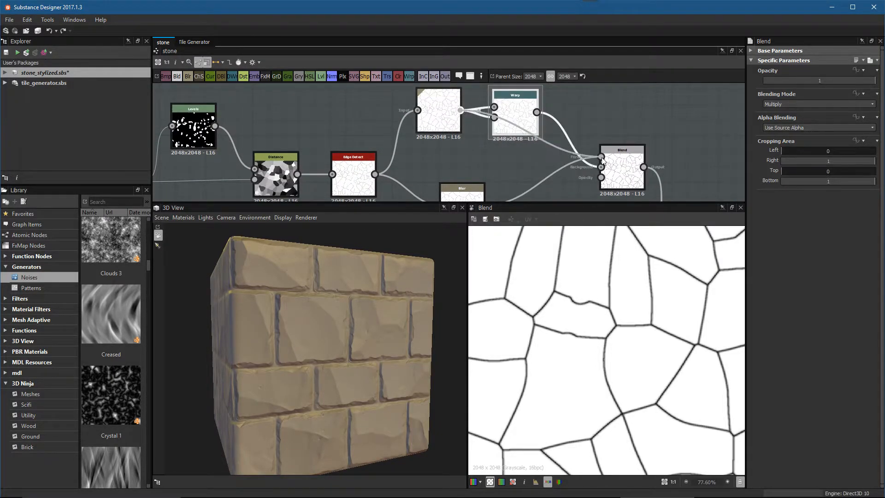
drag(604, 158, 603, 157)
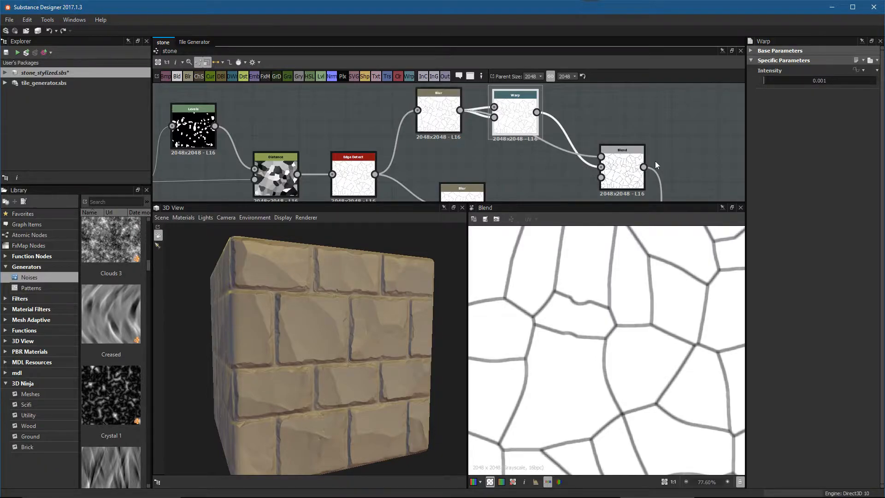
key(ctrl+z)
Step: Reposition the upper Blur and Warp nodes nearer to the lower Blur branch
middle_drag(461, 139, 471, 118)
click(450, 96)
drag(449, 94, 456, 127)
drag(517, 107, 525, 138)
middle_drag(497, 166, 508, 150)
Step: Connect the lower Blur to the Blend's background input in place of the Warp and preview the Blend
click(485, 169)
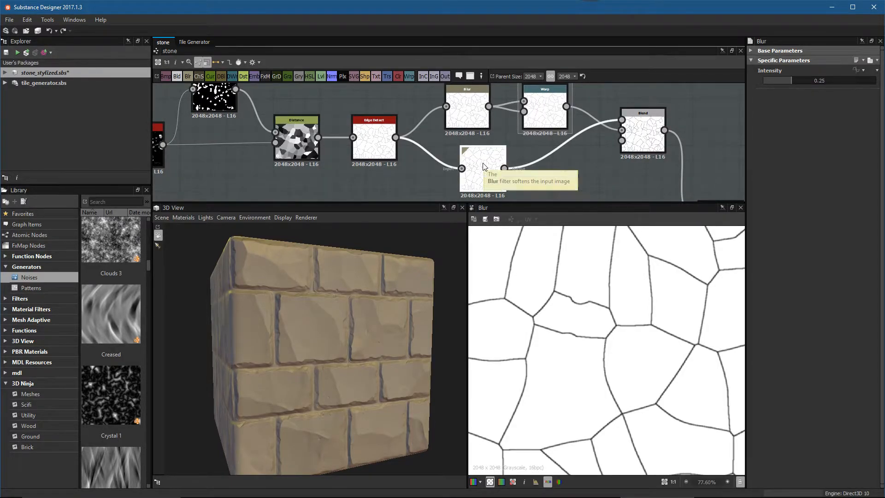
drag(505, 168, 622, 131)
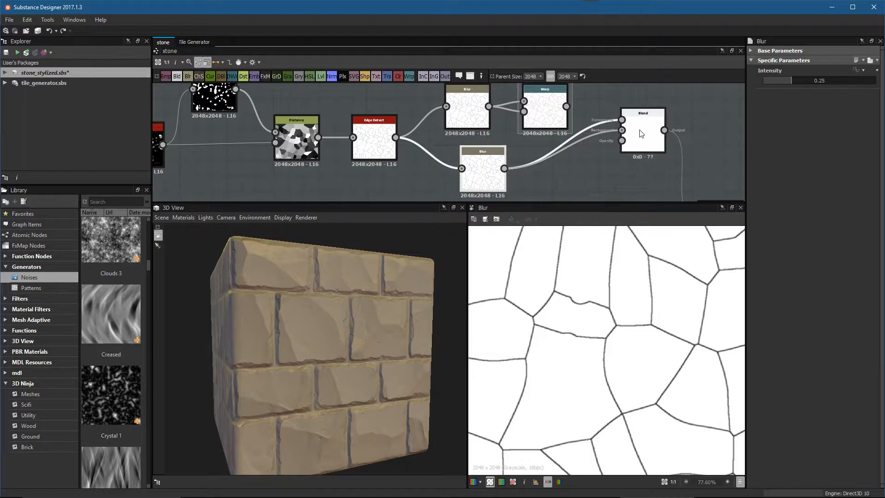
click(641, 133)
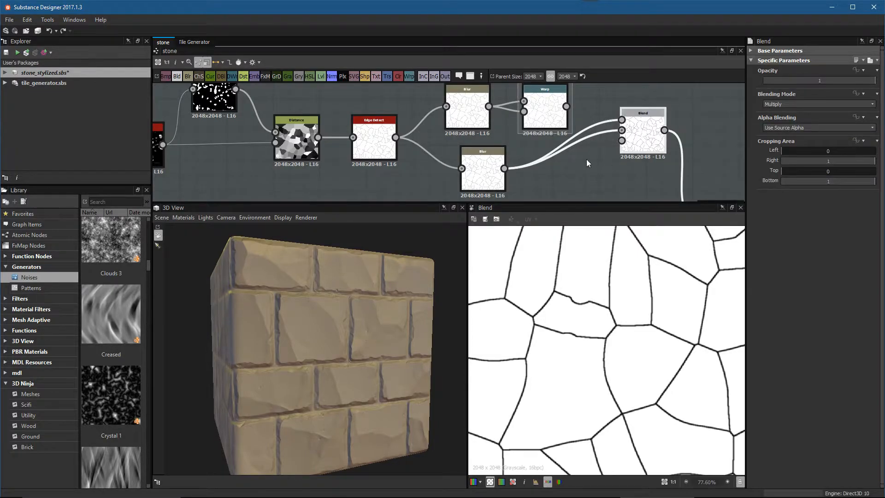
Step: Delete the upper Blur and Warp nodes, and line up the remaining Blur and Blend with Edge Detect
middle_drag(510, 119, 520, 140)
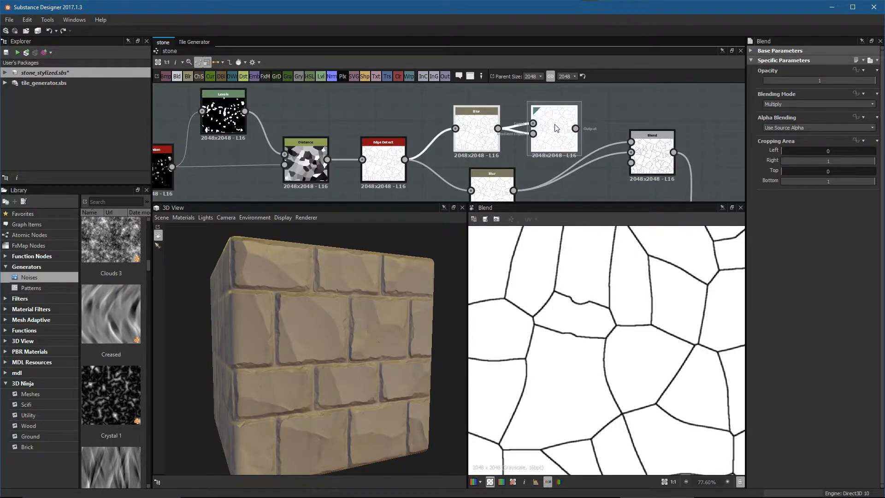
key(Delete)
drag(497, 181, 490, 143)
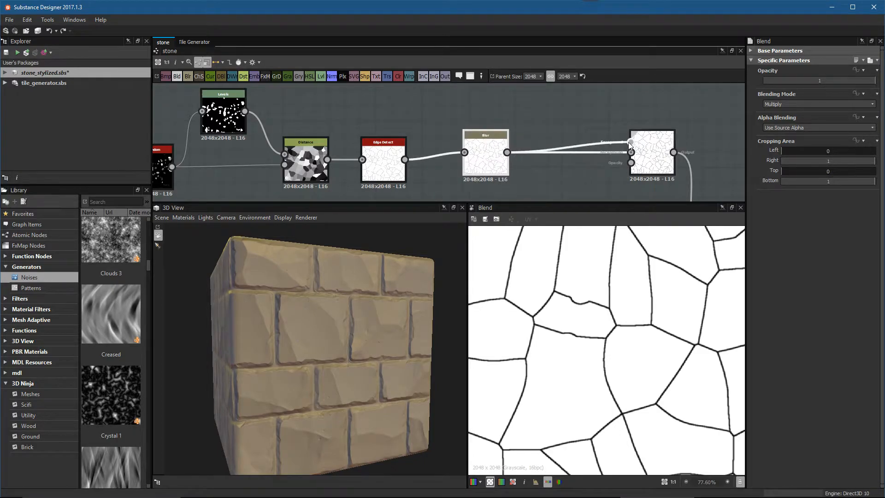
drag(652, 147, 585, 148)
Step: Preview the Edge Detect, Blur and Blend outputs in turn, moving the Blur node slightly toward Edge Detect
click(382, 162)
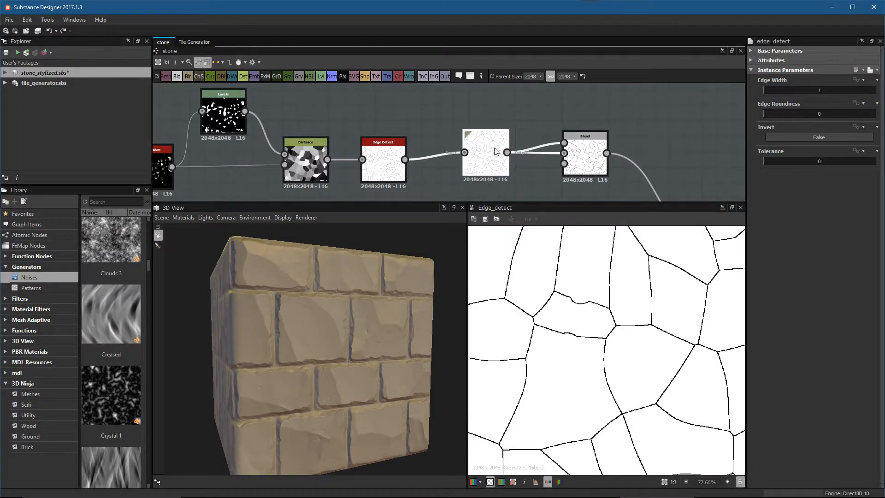
click(486, 157)
scroll(534, 171, up, 3)
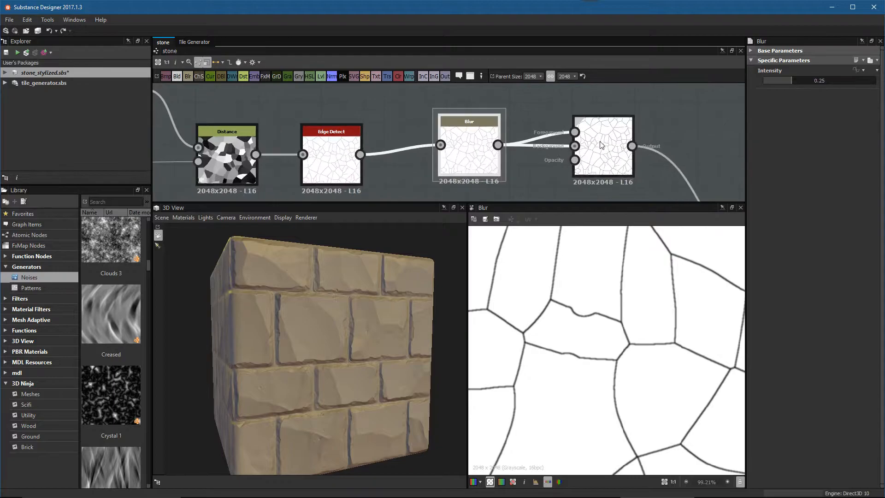
drag(471, 149, 449, 148)
click(600, 129)
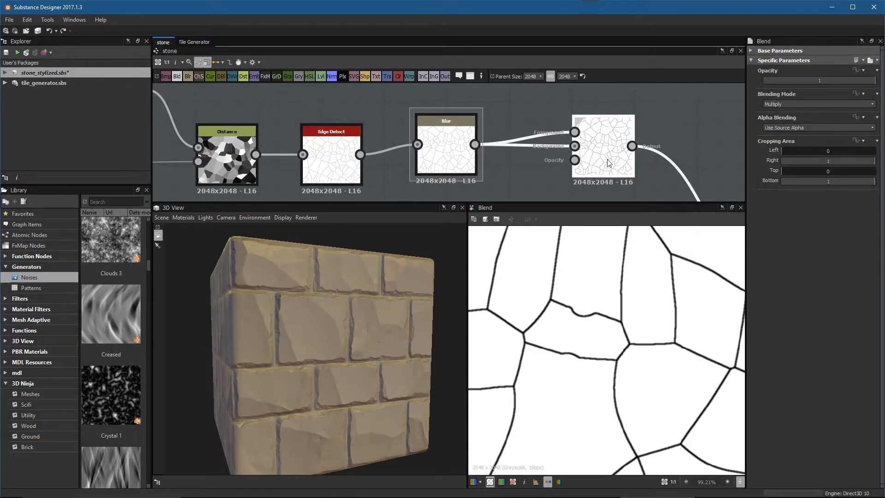
scroll(648, 309, down, 2)
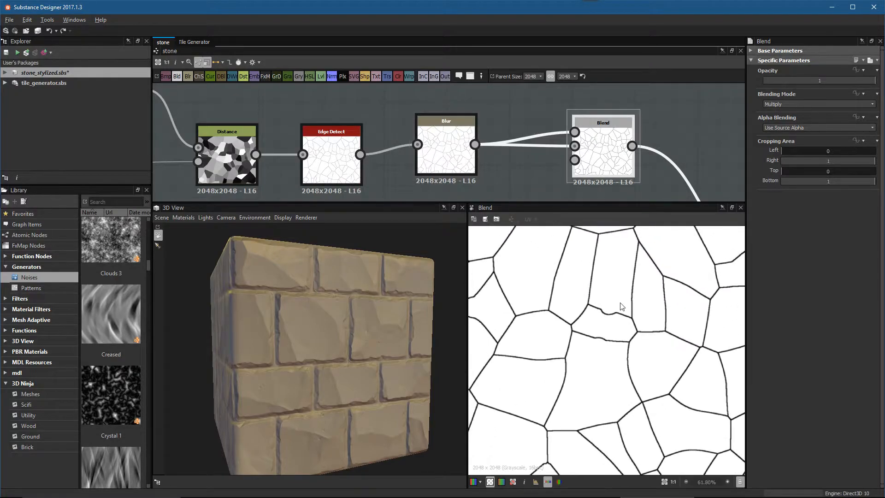
Step: Compare the line quality of the Edge Detect, Blur and Blend outputs at close range
click(435, 144)
click(331, 157)
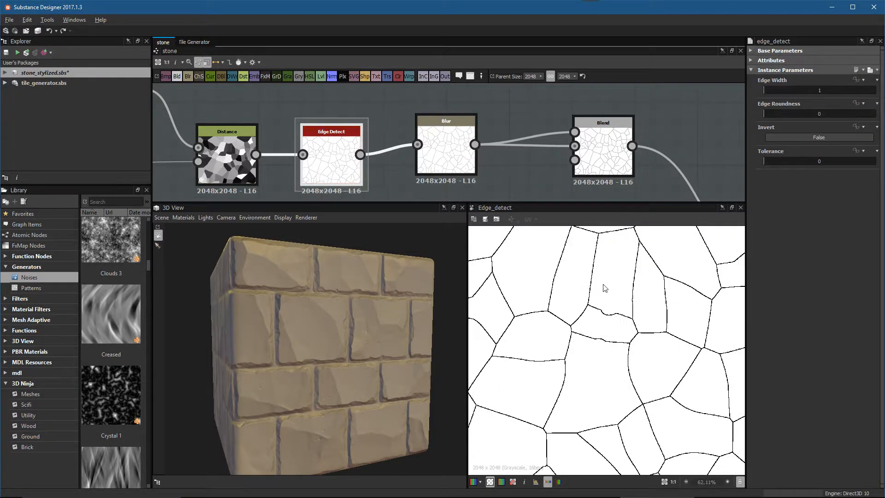
scroll(601, 280, up, 3)
scroll(592, 267, up, 3)
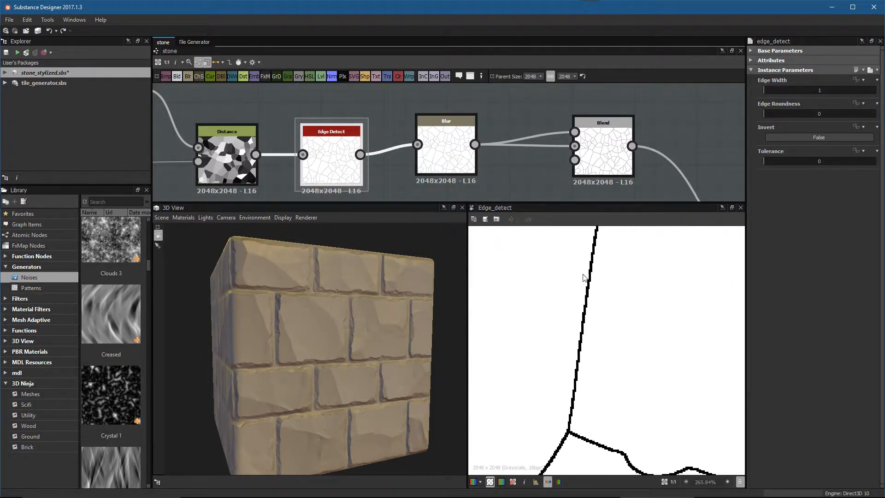
click(461, 152)
scroll(613, 295, down, 1)
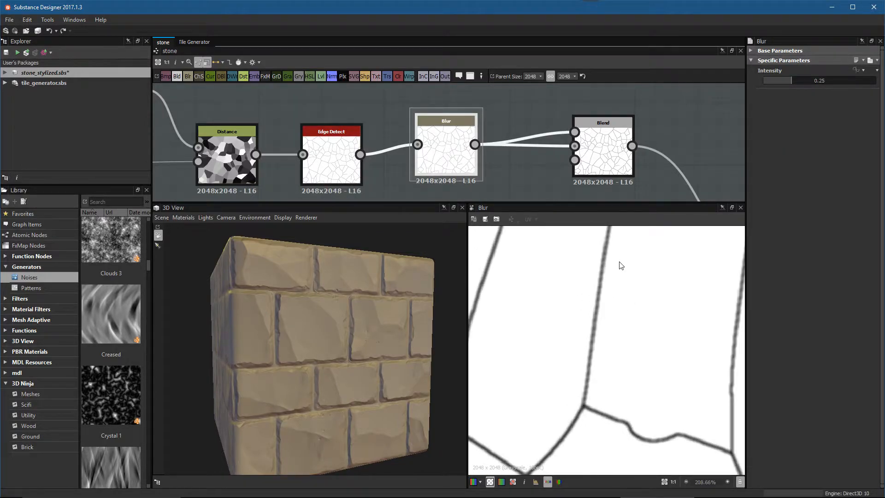
click(603, 152)
scroll(628, 295, down, 4)
scroll(626, 300, down, 3)
middle_drag(608, 318, 613, 356)
scroll(598, 305, up, 2)
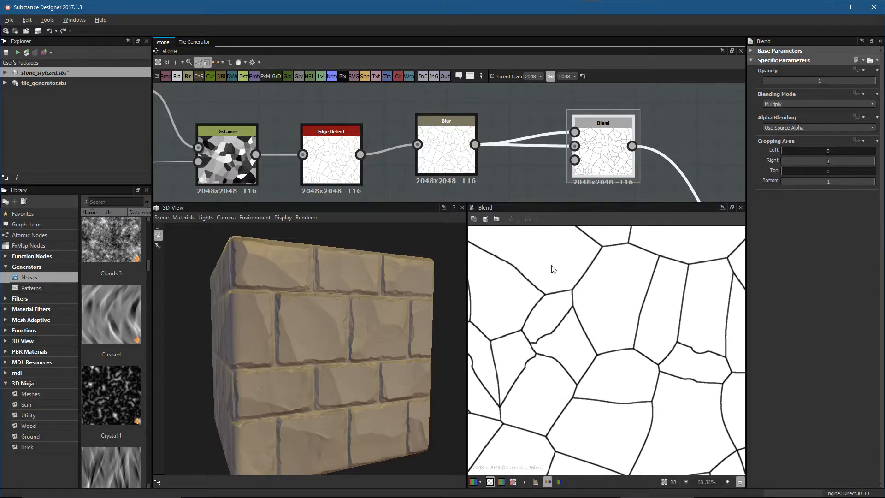
Step: Set the Blur node's intensity to 0.34 and check the resulting crack lines in the Blend preview
scroll(499, 149, up, 1)
click(460, 143)
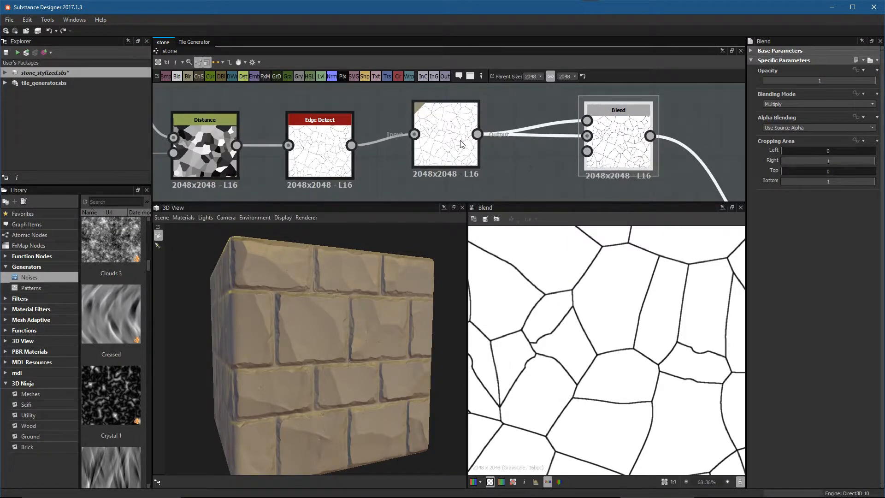
mouse_move(797, 81)
mouse_down()
mouse_move(777, 81)
mouse_move(830, 91)
mouse_move(801, 91)
mouse_up()
scroll(655, 314, down, 3)
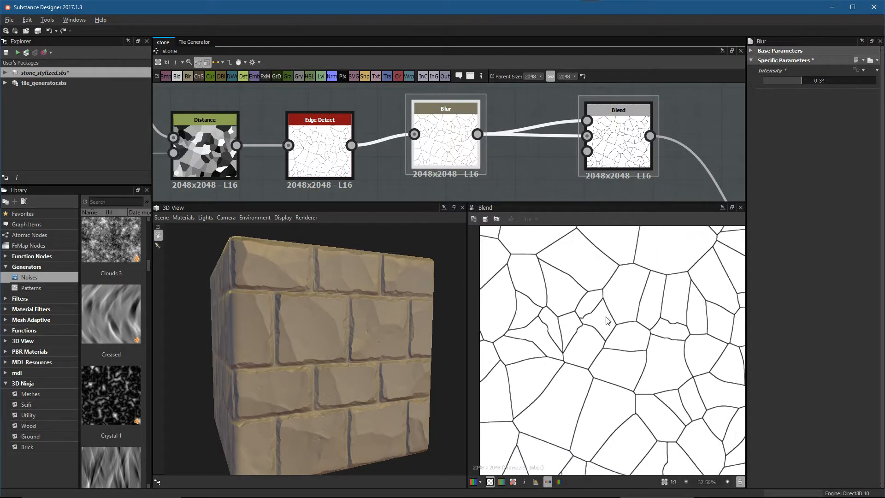
Step: Move the Warp node and its Perlin Noise Zoom nearer to the Blend, and inspect the Warp output at close range
scroll(538, 173, down, 3)
middle_drag(601, 180, 559, 145)
drag(533, 161, 481, 161)
middle_drag(612, 151, 605, 176)
drag(645, 179, 588, 173)
double_click(592, 173)
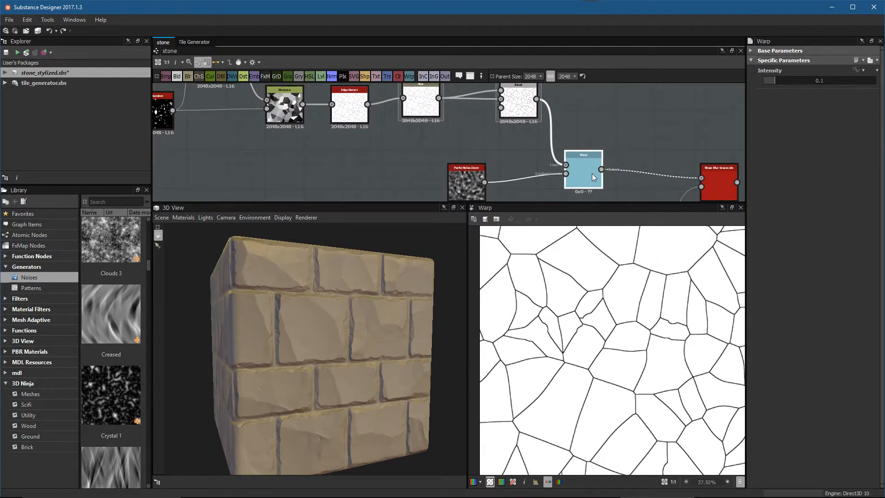
scroll(498, 180, up, 3)
middle_drag(446, 195, 452, 156)
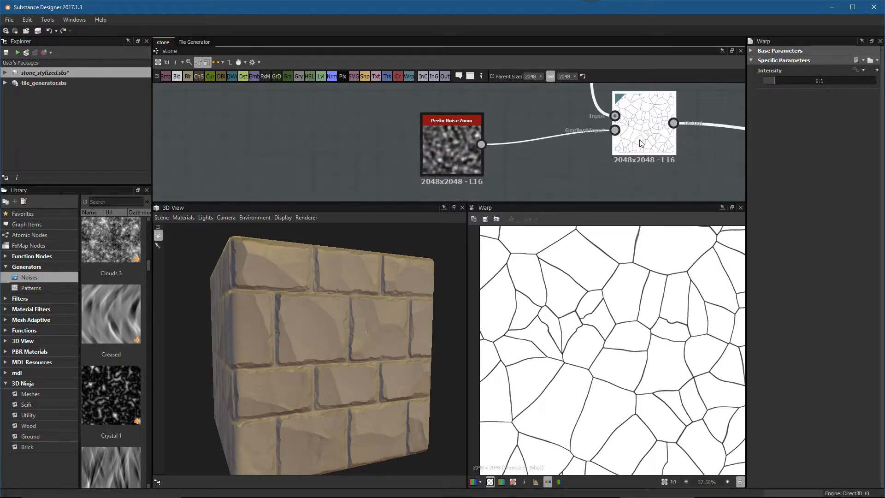
scroll(666, 350, up, 4)
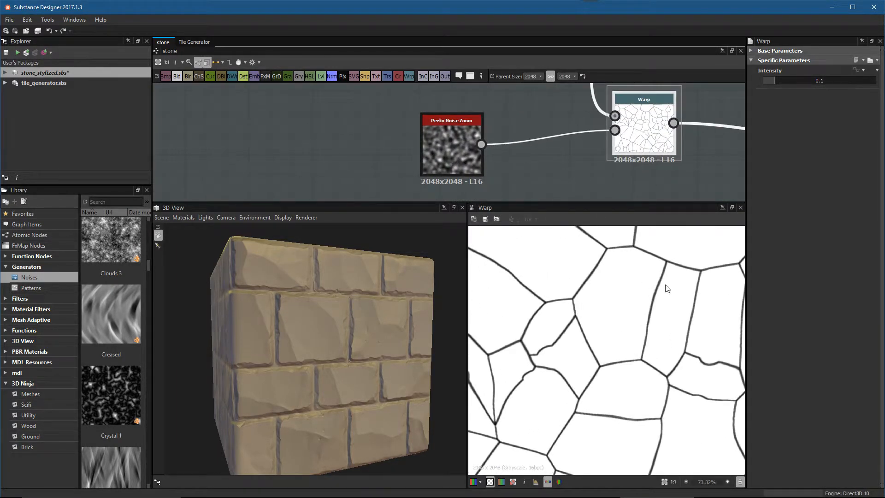
Step: Reposition the Perlin Noise Zoom that drives the upper Slope Blur Grayscale, and preview both nodes' outputs
middle_drag(645, 125, 603, 133)
scroll(603, 133, down, 4)
middle_drag(704, 139, 545, 108)
scroll(545, 109, down, 3)
drag(517, 193, 472, 193)
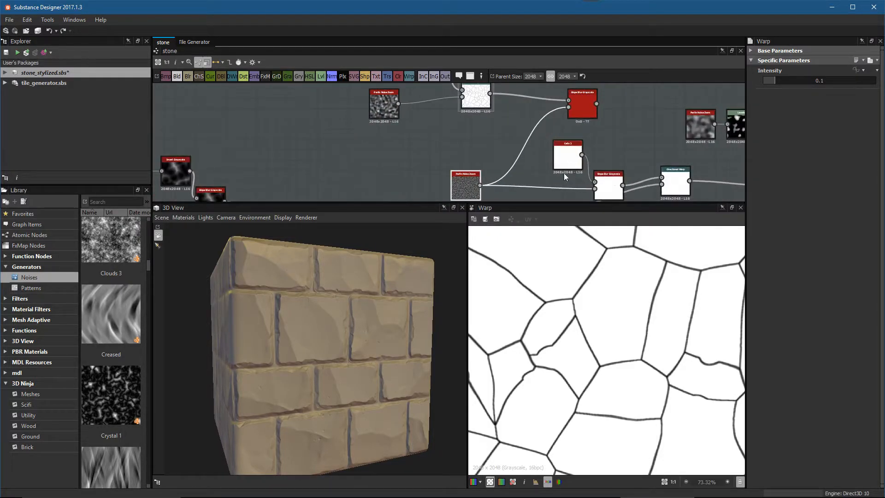
double_click(582, 104)
alt+middle_drag(493, 185, 501, 143)
alt+right_drag(501, 143, 506, 188)
double_click(490, 146)
middle_drag(573, 136, 517, 210)
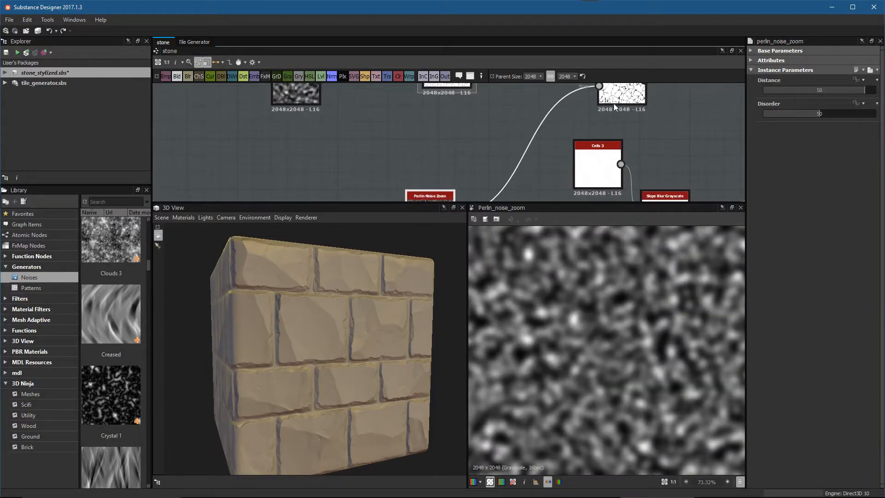
double_click(621, 94)
Step: Rearrange the Cells 3, lower Slope Blur Grayscale and Directional Warp nodes into a tidier group
middle_drag(611, 113, 588, 122)
middle_drag(640, 162, 611, 112)
alt+right_drag(611, 112, 568, 148)
drag(563, 127, 577, 140)
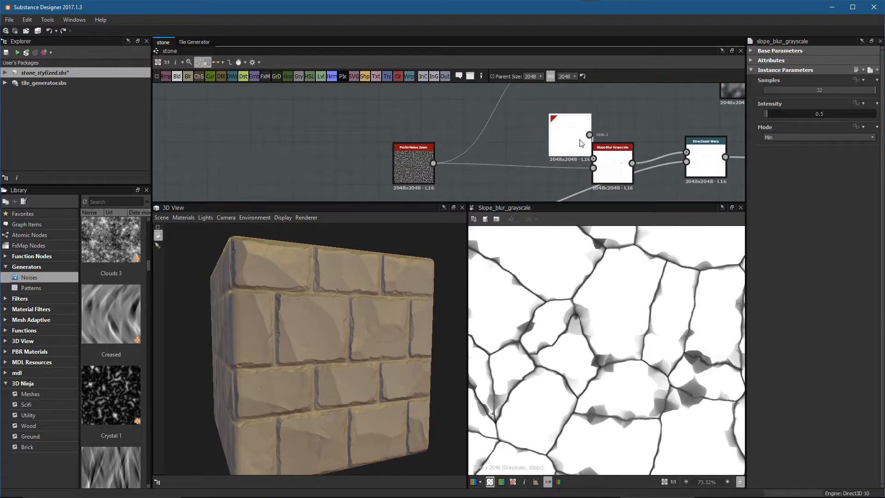
drag(626, 162, 655, 148)
drag(582, 141, 610, 142)
middle_drag(617, 157, 618, 193)
scroll(642, 276, up, 2)
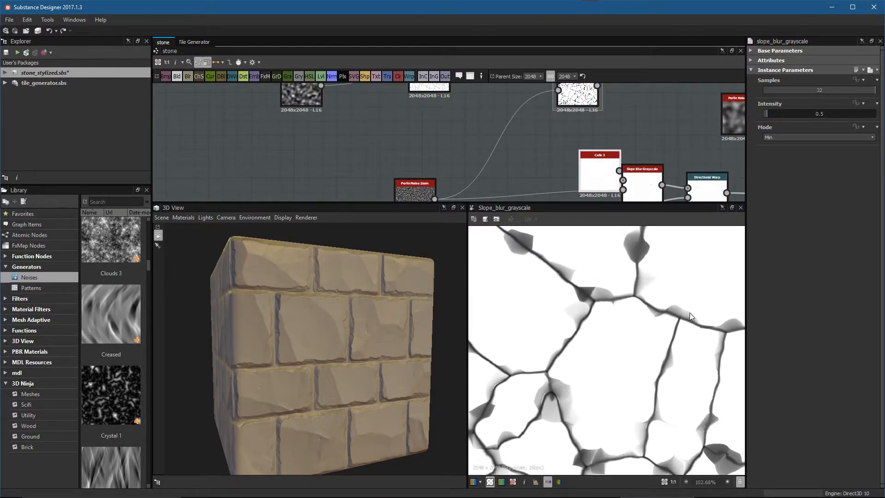
middle_drag(633, 172, 621, 139)
alt+right_drag(620, 140, 589, 140)
drag(591, 138, 582, 129)
drag(623, 148, 623, 130)
drag(663, 158, 668, 175)
mouse_move(595, 135)
mouse_down()
mouse_move(587, 144)
mouse_move(595, 127)
mouse_up()
Step: Preview the Cells 3 output and locate it in the overall node graph
scroll(622, 157, down, 5)
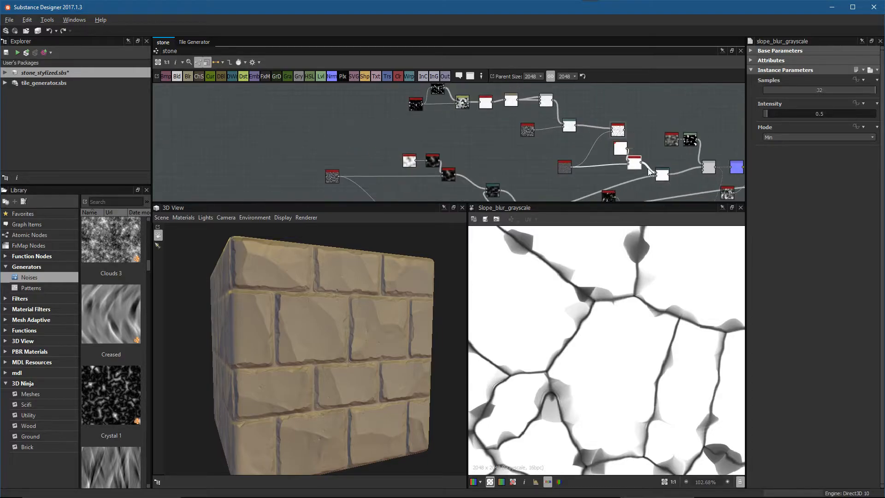
scroll(621, 150, up, 8)
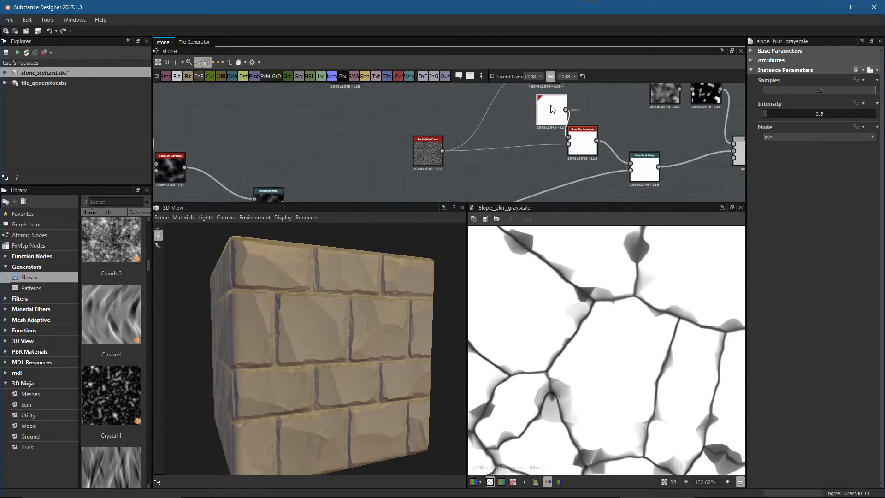
double_click(529, 133)
scroll(593, 156, down, 5)
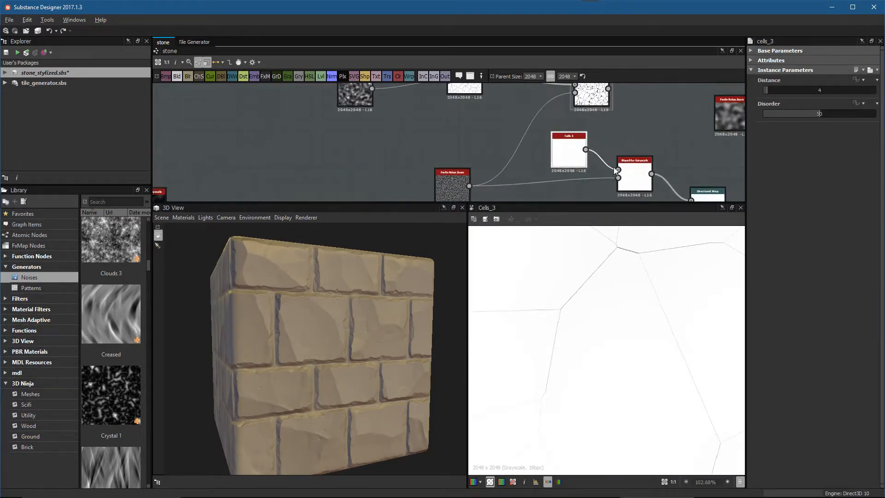
scroll(641, 156, down, 3)
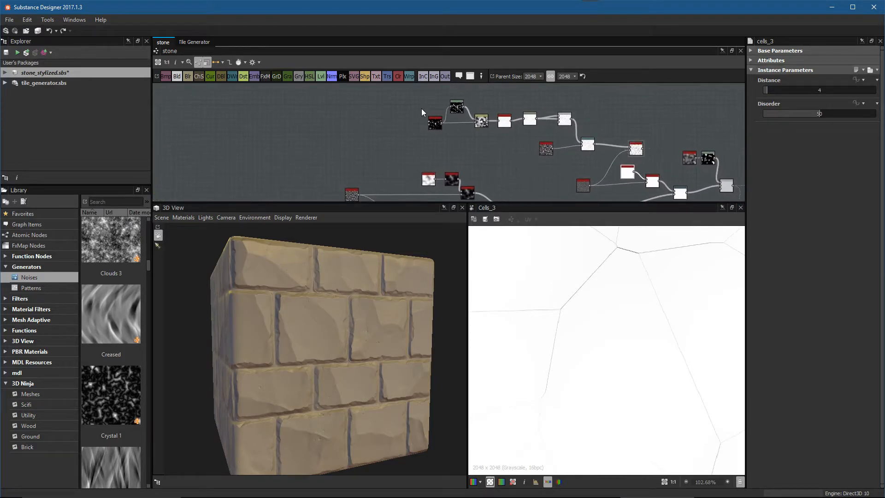
Step: Shift the upper crack chain away from Cells 3, and move the shared Perlin Noise Zoom toward the Cells 3 branch
drag(628, 151, 615, 143)
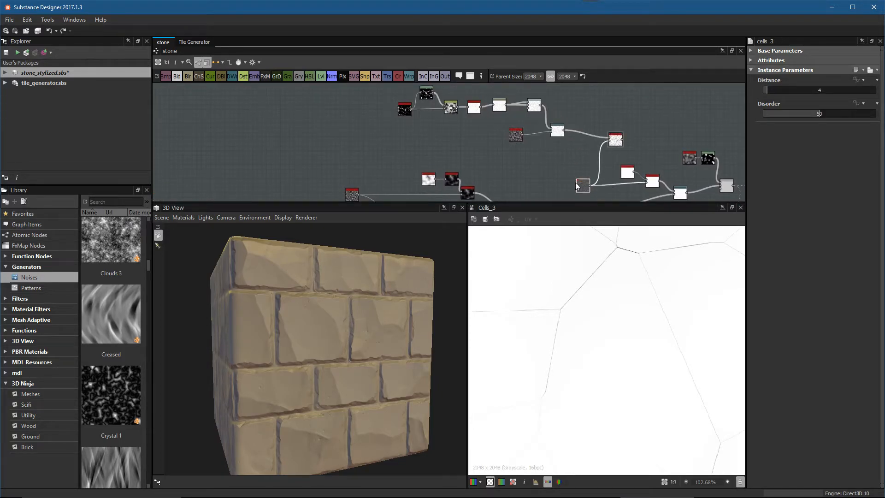
scroll(582, 186, up, 4)
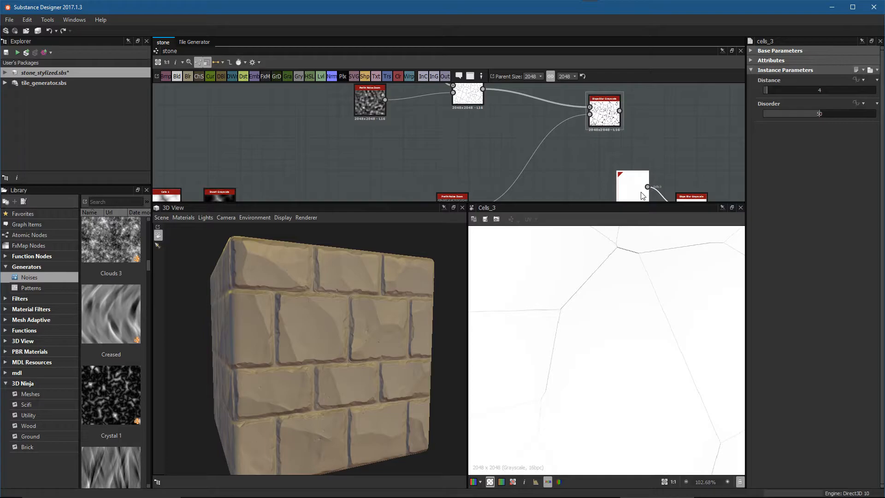
scroll(607, 317, down, 5)
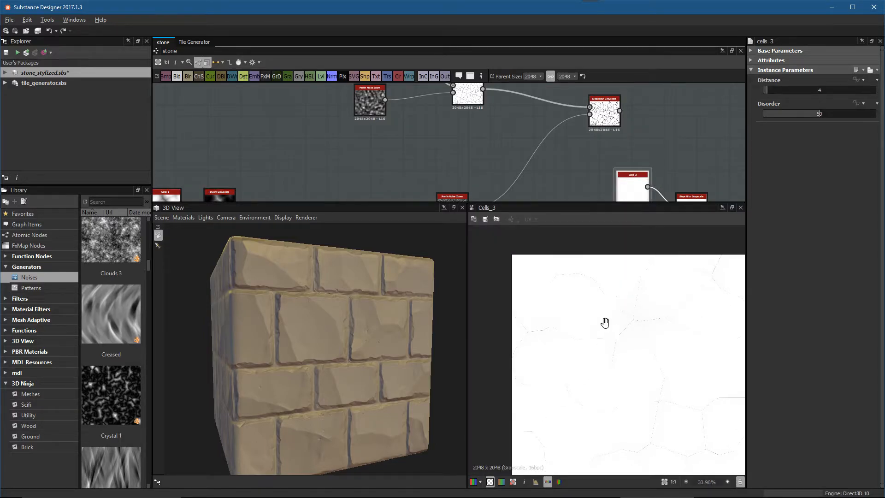
middle_drag(611, 331, 568, 292)
scroll(571, 299, up, 1)
middle_drag(628, 180, 592, 138)
scroll(592, 139, down, 1)
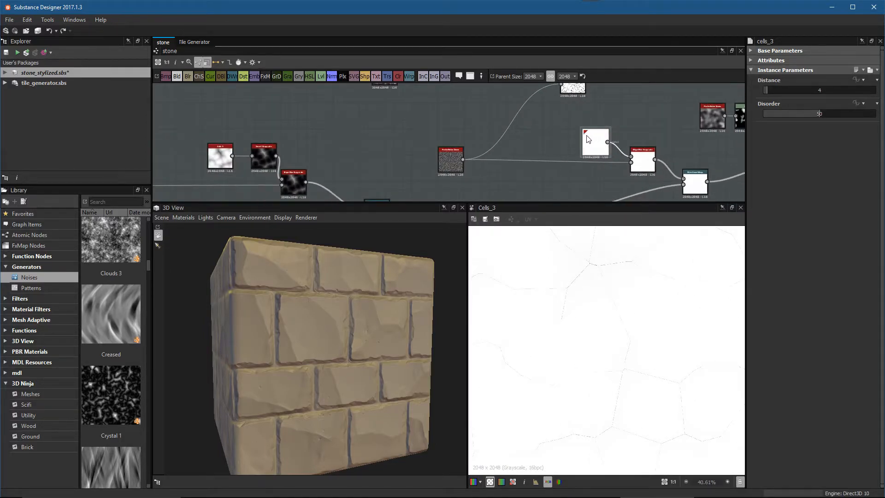
drag(458, 161, 492, 168)
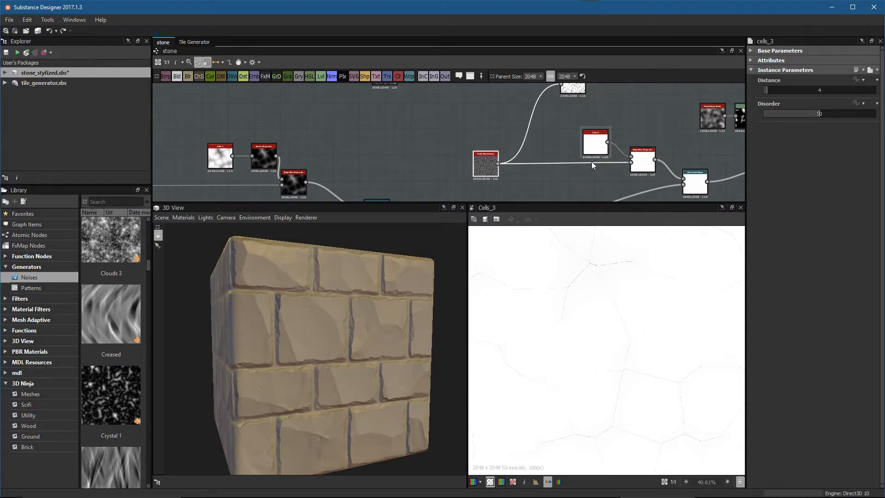
Step: Compare the output of the upper Slope Blur Grayscale with the Cells 3 pattern
scroll(633, 181, up, 5)
middle_drag(545, 144, 602, 180)
scroll(599, 180, down, 4)
middle_drag(495, 137, 568, 202)
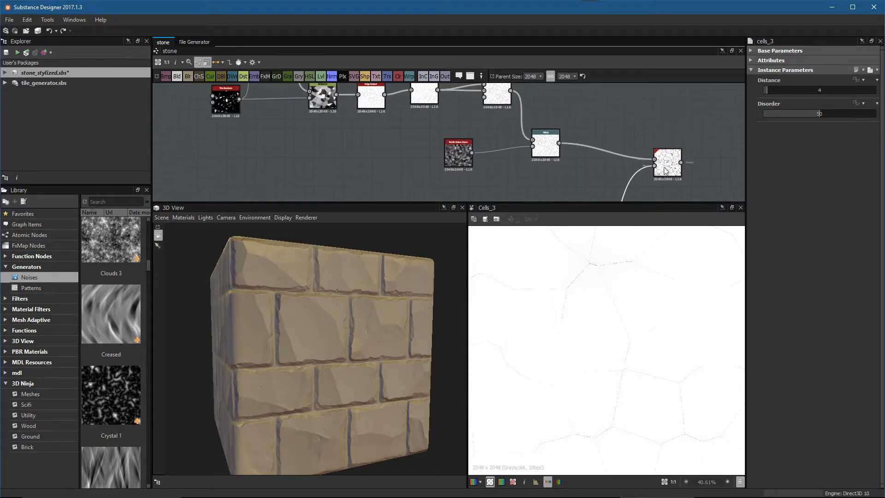
double_click(668, 164)
scroll(667, 171, down, 4)
middle_drag(641, 196, 580, 144)
scroll(582, 149, up, 5)
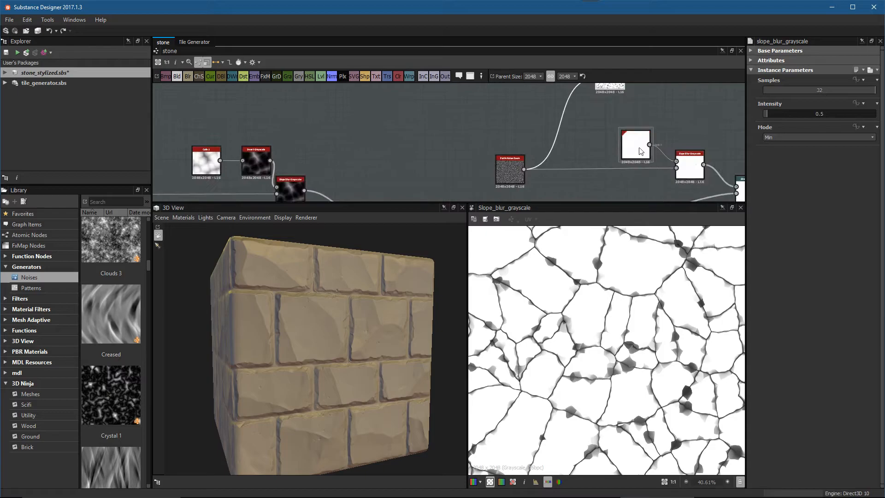
double_click(638, 151)
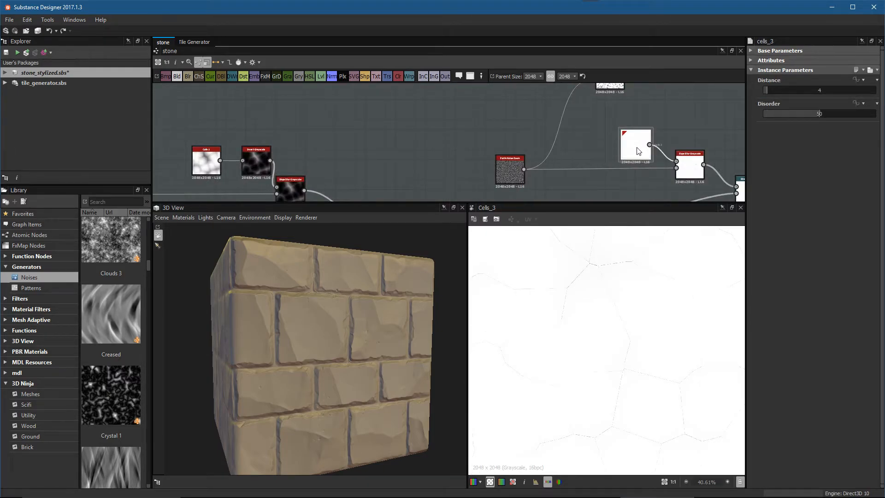
Step: Compare the Warp node's crack pattern with the Cells 3 output
middle_drag(593, 148, 510, 133)
scroll(564, 151, down, 1)
middle_drag(564, 152, 546, 132)
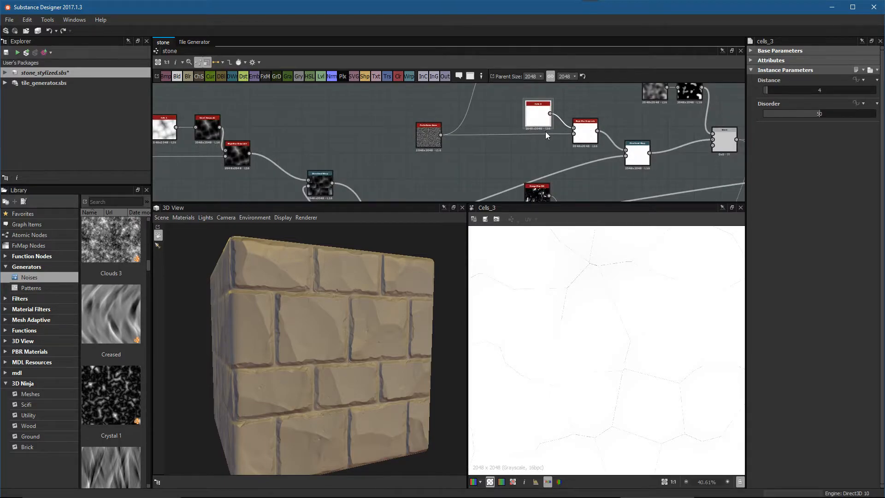
middle_drag(552, 119, 664, 244)
scroll(481, 133, up, 3)
scroll(598, 154, down, 2)
double_click(504, 126)
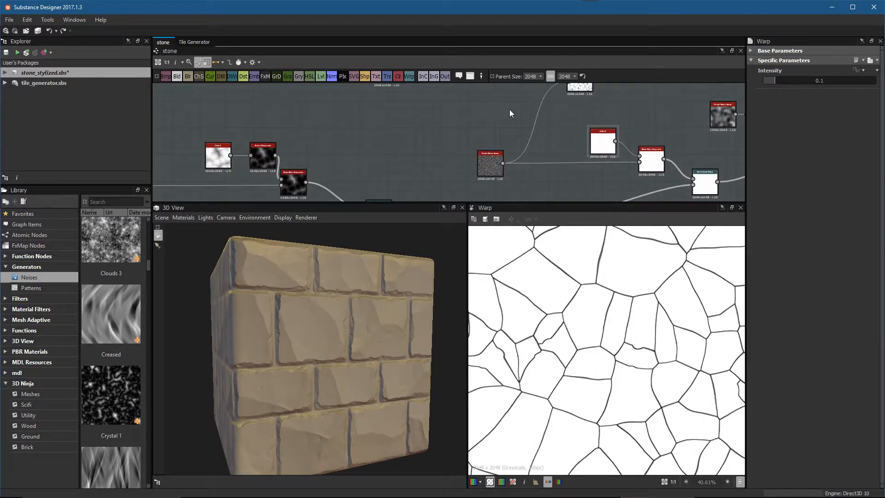
middle_drag(510, 110, 491, 102)
scroll(585, 161, up, 2)
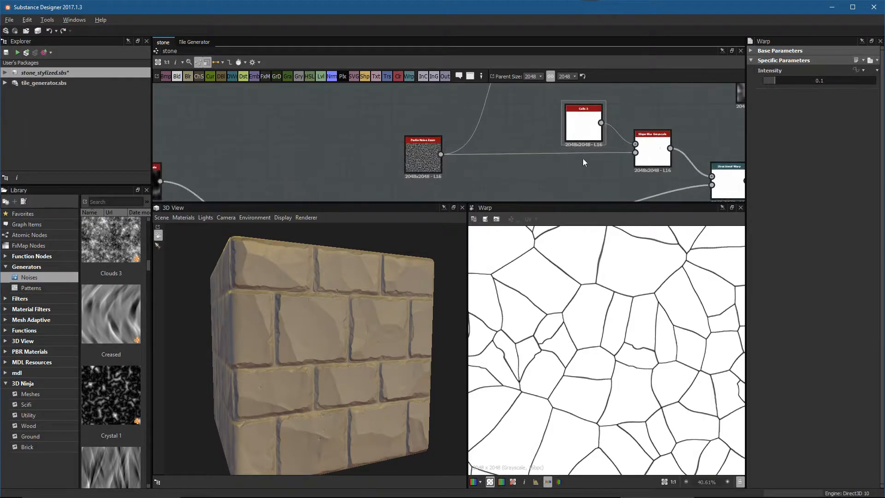
double_click(582, 124)
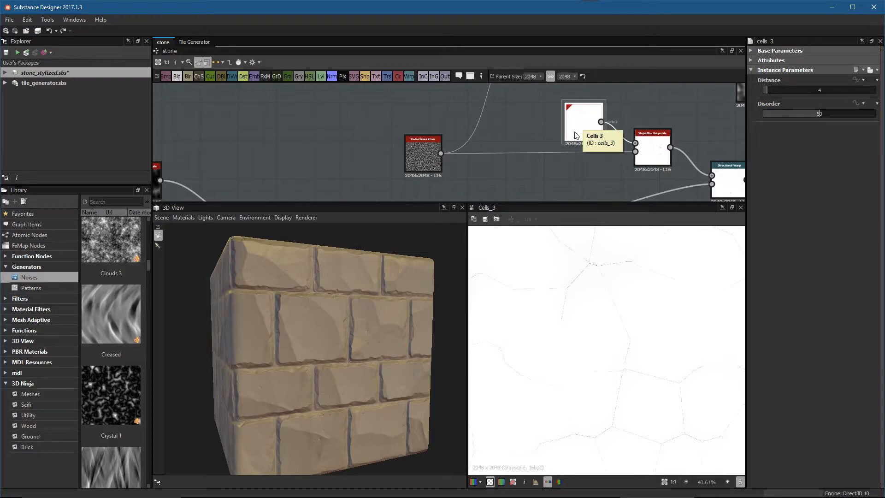
middle_drag(597, 139, 521, 137)
scroll(571, 138, down, 1)
scroll(535, 159, down, 1)
Step: Preview the Slope Blur Grayscale fed by Cells 3, nudging its Perlin Noise Zoom closer
drag(430, 141, 450, 138)
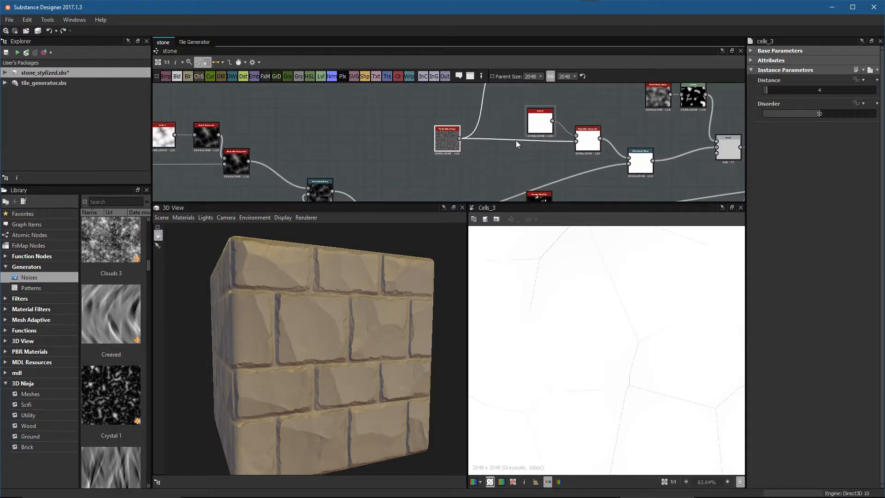
middle_drag(572, 138, 513, 138)
scroll(513, 139, up, 3)
scroll(472, 137, down, 1)
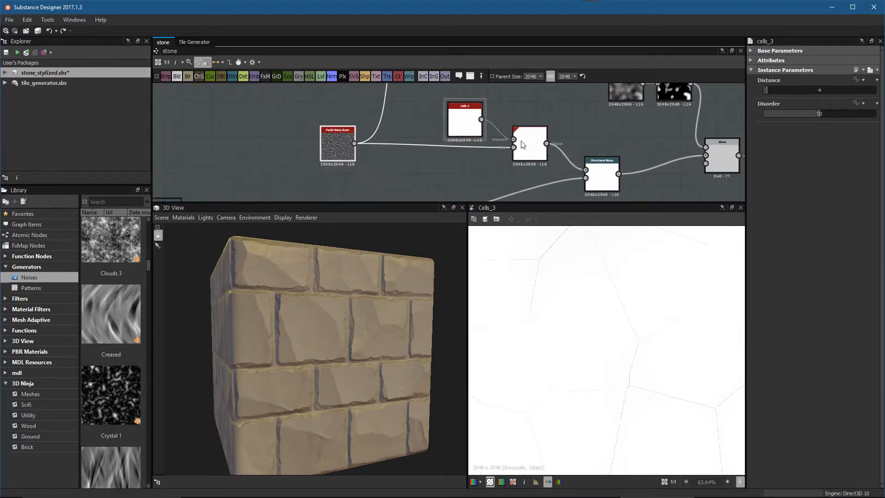
double_click(532, 142)
scroll(605, 267, up, 2)
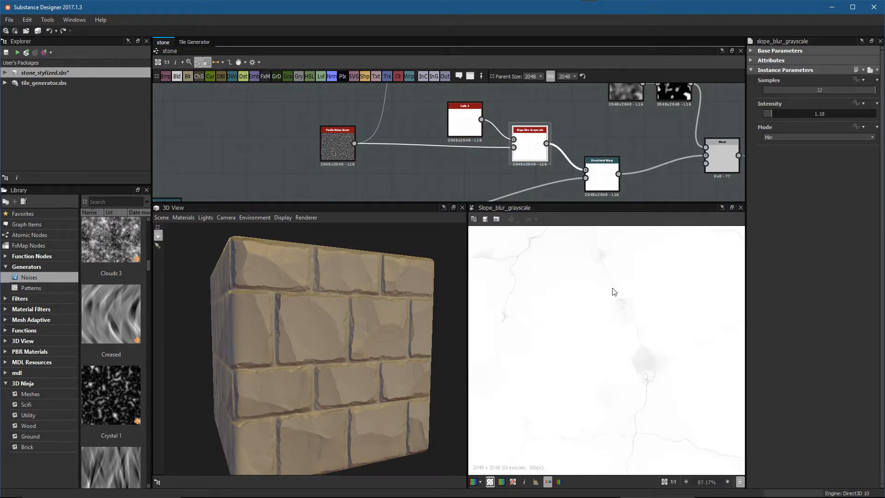
Step: Move the Perlin Noise Zoom aside, and delete Cells 3 and the Slope Blur Grayscale it feeds
middle_drag(611, 179, 605, 144)
scroll(603, 146, down, 3)
middle_drag(510, 132, 534, 164)
drag(484, 158, 453, 158)
drag(586, 172, 587, 172)
key(Delete)
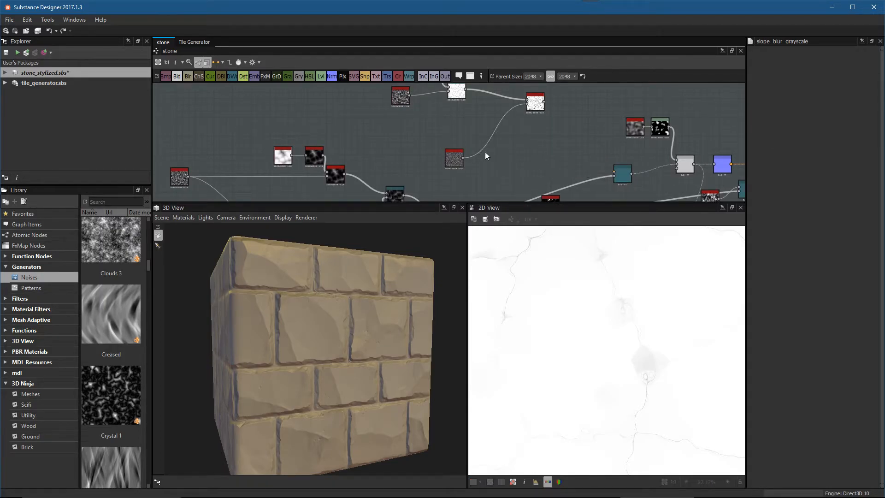
Step: Reposition the disconnected Directional Warp node and preview the remaining Slope Blur Grayscale
middle_drag(585, 172, 568, 137)
alt+right_drag(568, 137, 583, 176)
middle_drag(615, 135, 584, 158)
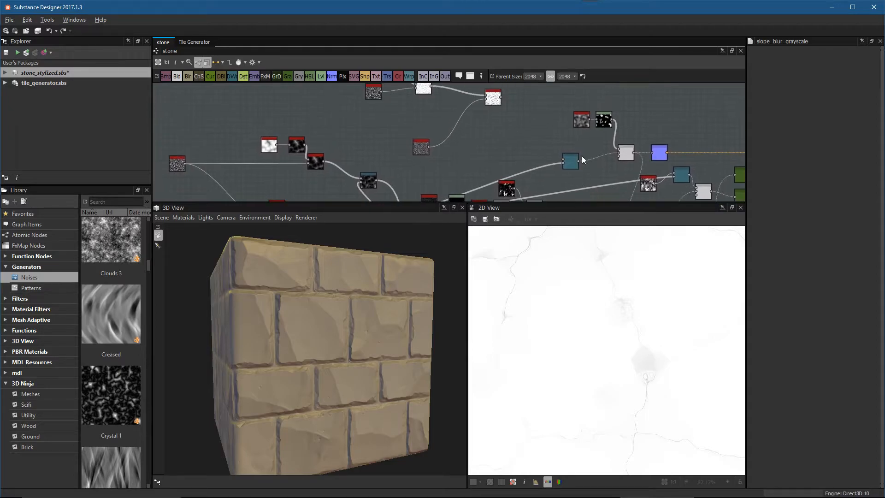
alt+right_drag(585, 159, 634, 176)
mouse_move(580, 153)
middle_down()
mouse_move(568, 160)
mouse_move(574, 166)
middle_up()
drag(560, 177, 553, 164)
double_click(459, 94)
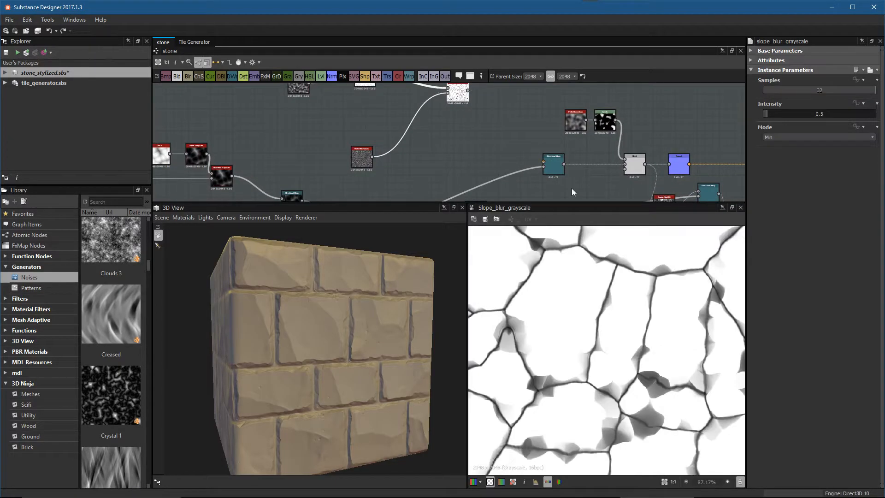
middle_drag(504, 132, 509, 126)
drag(552, 156, 536, 140)
alt+right_drag(506, 150, 554, 192)
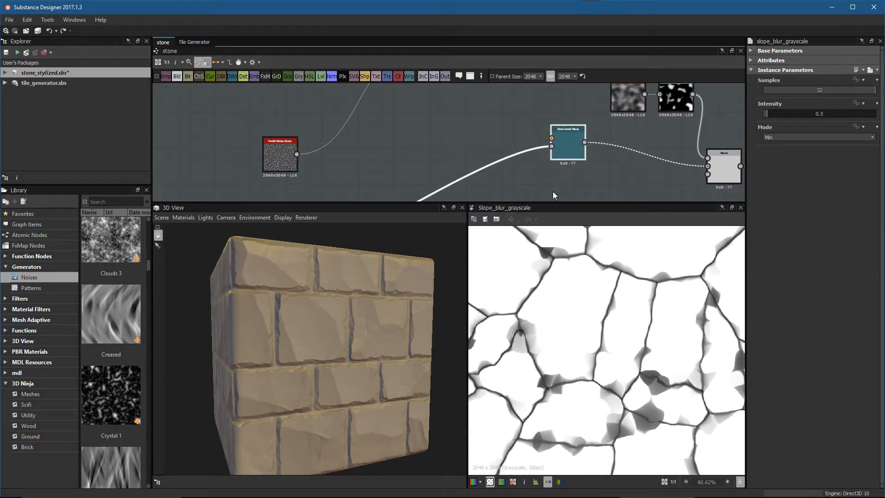
Step: Connect the Slope Blur Grayscale output to the Add (Linear Dodge) Blend in place of the Directional Warp, and preview the Blend
middle_drag(645, 171, 571, 164)
drag(488, 143, 403, 168)
scroll(510, 162, down, 2)
drag(408, 98, 593, 180)
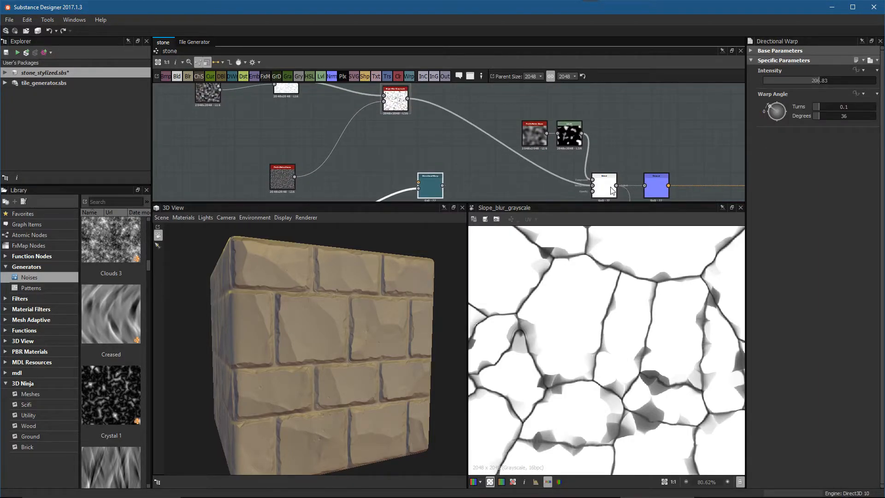
middle_drag(612, 191, 592, 159)
double_click(584, 159)
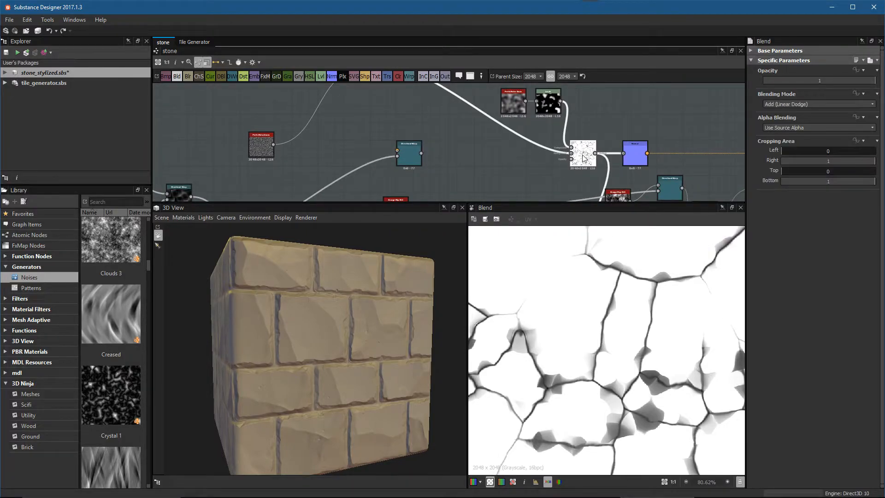
scroll(598, 315, down, 5)
middle_drag(598, 316, 614, 302)
Step: Add a Blend node fed by the Slope Blur Grayscale, and preview the Multiply Blend that combines the cracks with the bricks
middle_drag(577, 180, 612, 165)
scroll(582, 149, down, 3)
mouse_move(542, 142)
middle_down()
mouse_move(554, 161)
mouse_move(539, 130)
middle_up()
scroll(567, 158, down, 2)
middle_drag(572, 162, 561, 180)
key(space)
text(bl)
key(Return)
drag(562, 183, 548, 147)
scroll(531, 139, up, 2)
drag(478, 85, 555, 152)
middle_drag(614, 158, 602, 105)
double_click(632, 179)
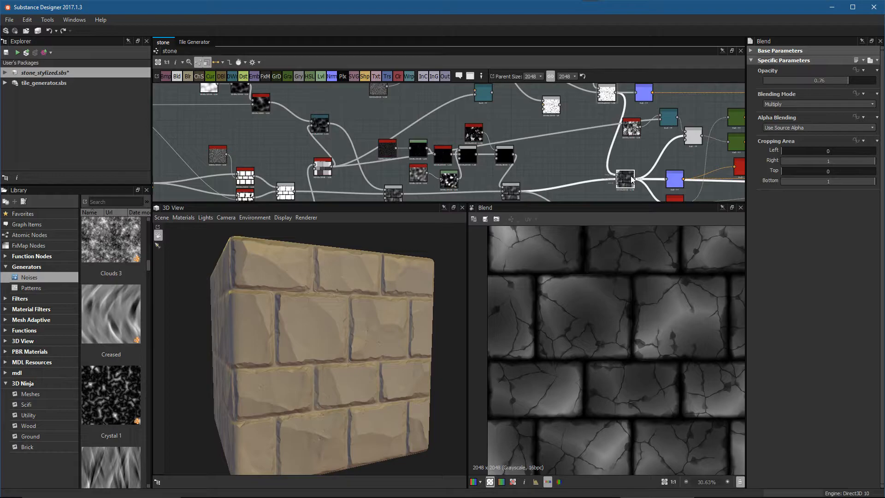
Step: Preview the Subtract Blend that feeds the brick height, and inspect the brick surface on the 3D cube
middle_drag(574, 155, 575, 132)
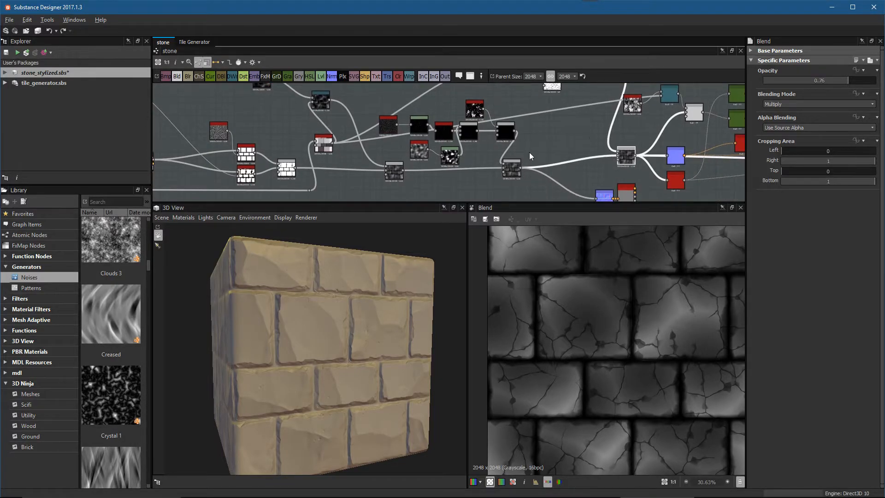
middle_drag(529, 157, 526, 170)
double_click(513, 181)
scroll(631, 320, up, 1)
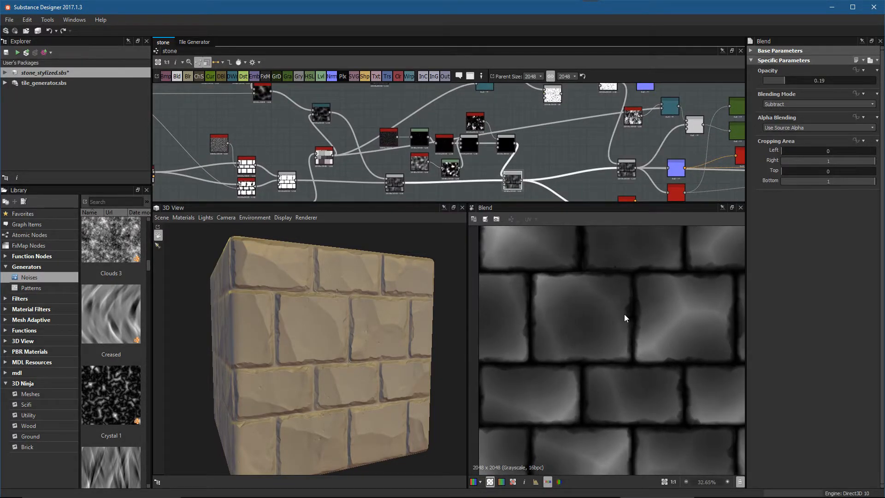
drag(400, 346, 388, 346)
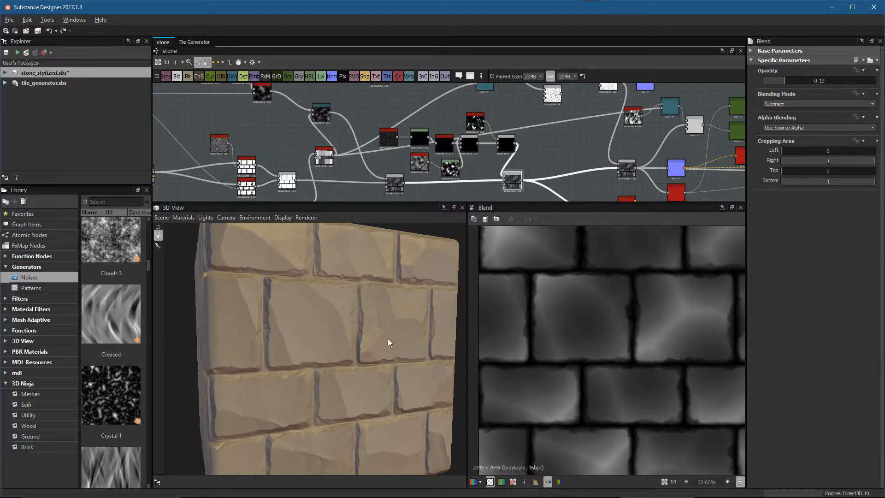
middle_drag(574, 136, 525, 138)
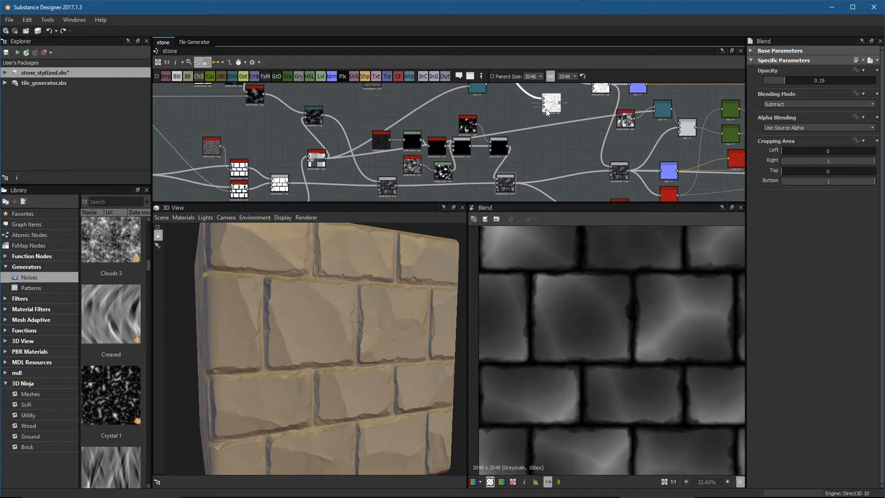
Step: Connect the Subtract Blend output to the background input of the new Blend that receives the Slope Blur Grayscale cracks
double_click(549, 107)
middle_drag(514, 183, 505, 175)
drag(505, 175, 535, 98)
double_click(497, 174)
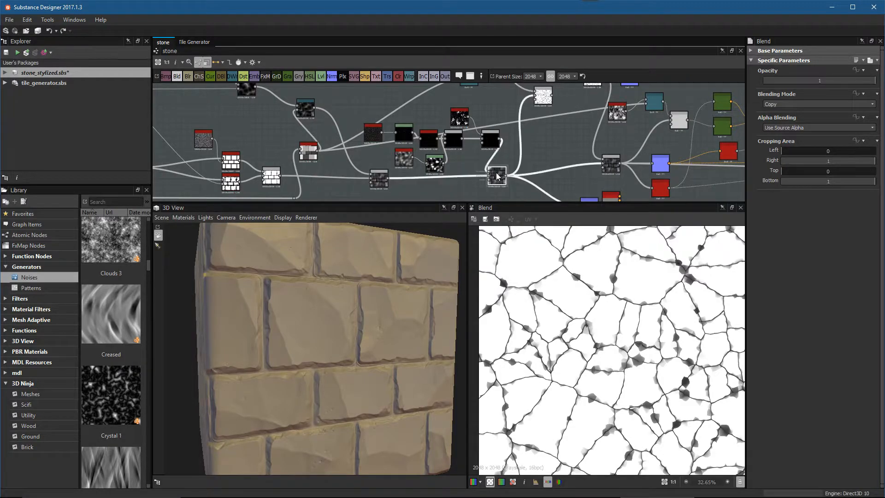
Step: Set the new Blend's blending mode to Multiply and its opacity to 0.13
middle_drag(569, 148, 564, 193)
scroll(530, 127, up, 4)
double_click(551, 148)
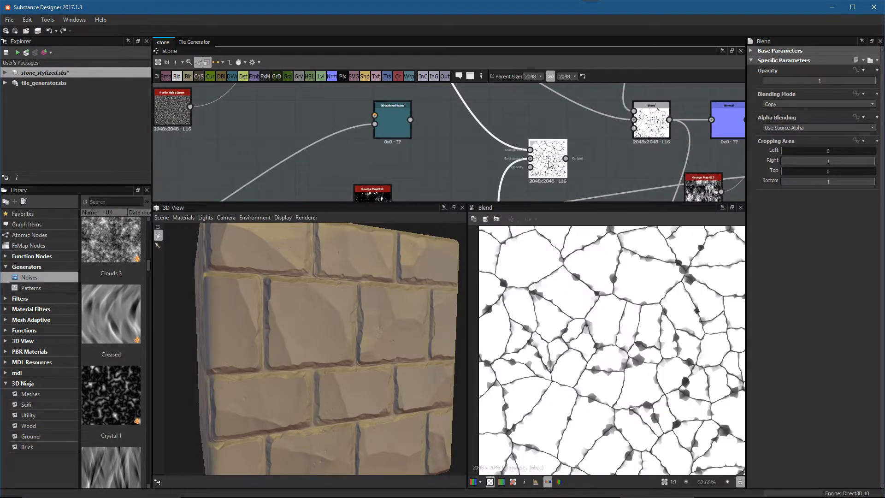
scroll(604, 187, up, 2)
click(790, 104)
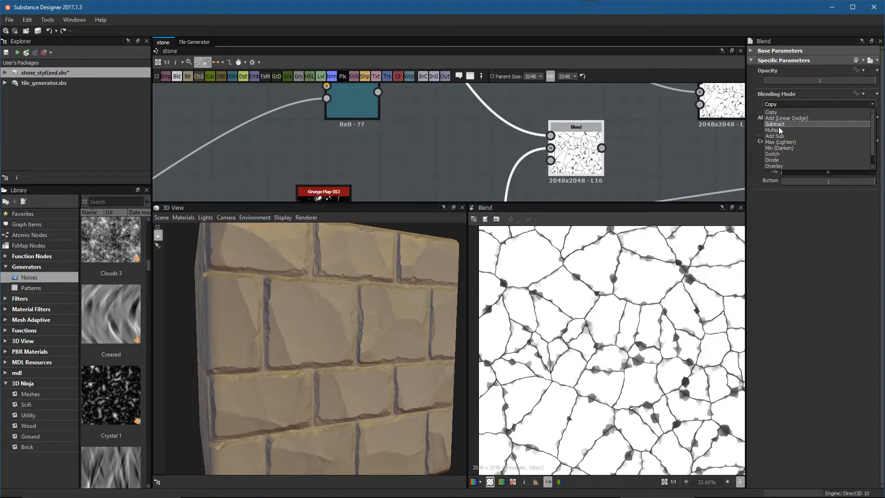
click(779, 131)
drag(827, 80, 778, 84)
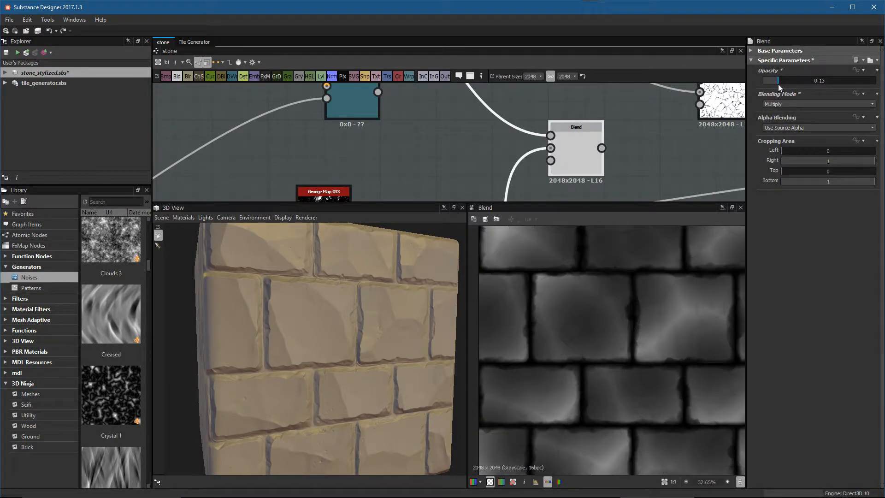
Step: Connect the new Multiply Blend's output to the Normal node in place of the Subtract Blend, and inspect the cracks on the cube
scroll(613, 154, down, 3)
scroll(617, 165, down, 1)
middle_drag(617, 165, 557, 107)
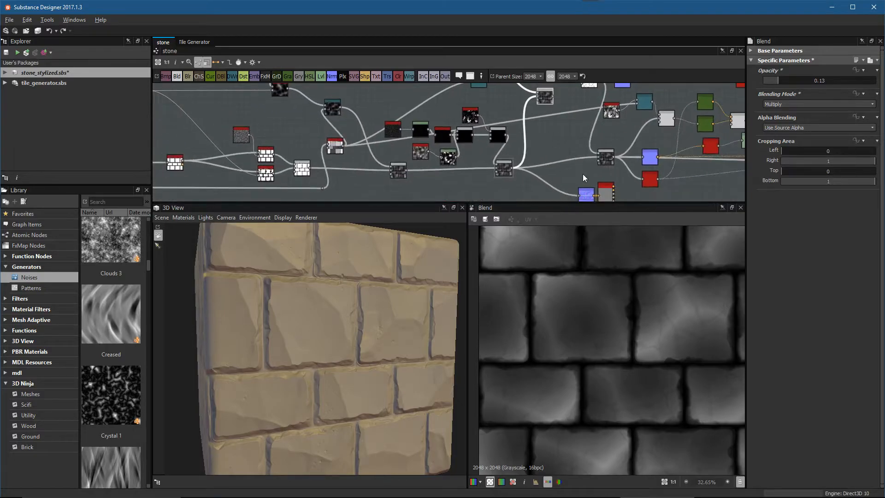
drag(554, 96, 582, 198)
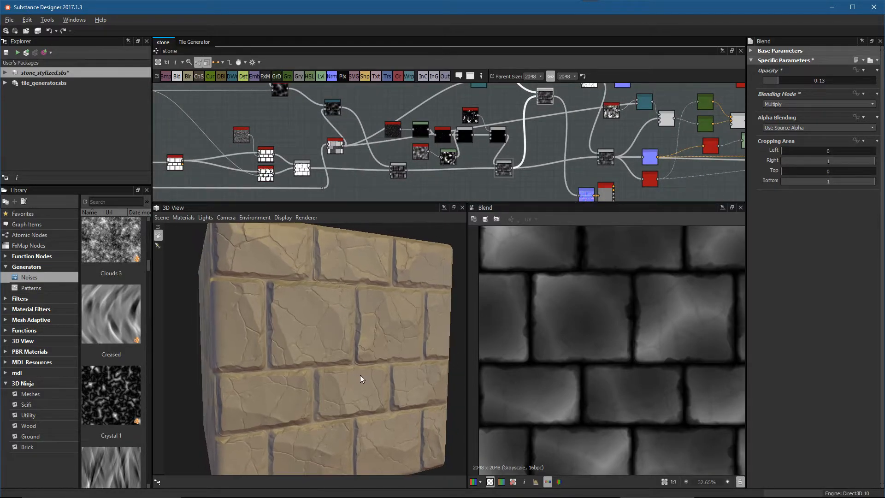
mouse_move(369, 350)
mouse_down()
mouse_move(384, 358)
mouse_move(346, 353)
mouse_move(372, 383)
mouse_move(347, 319)
mouse_move(381, 344)
mouse_up()
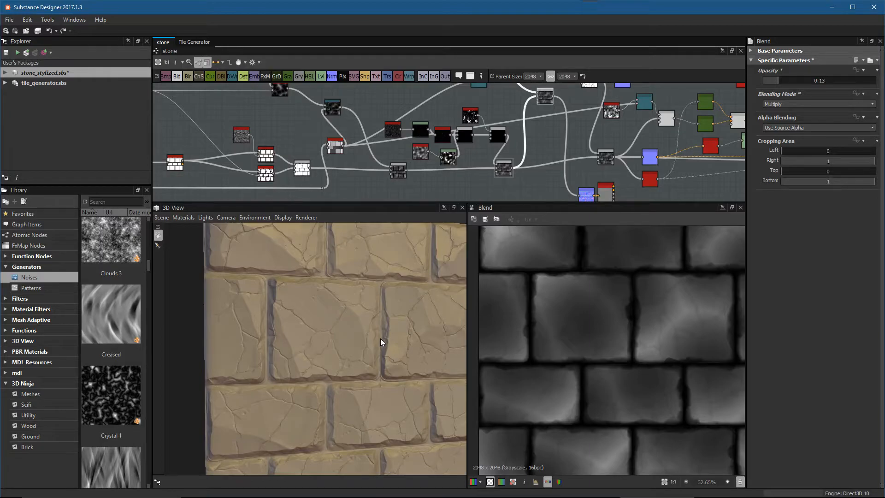
scroll(530, 143, up, 6)
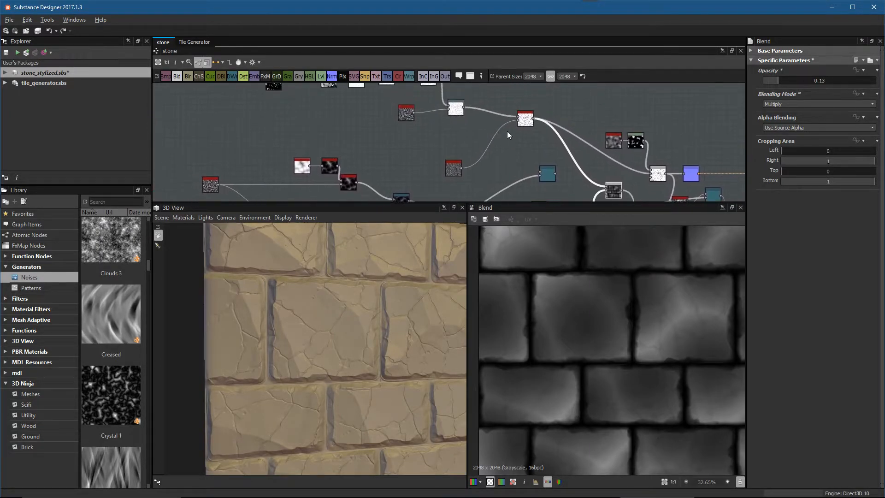
scroll(562, 162, down, 1)
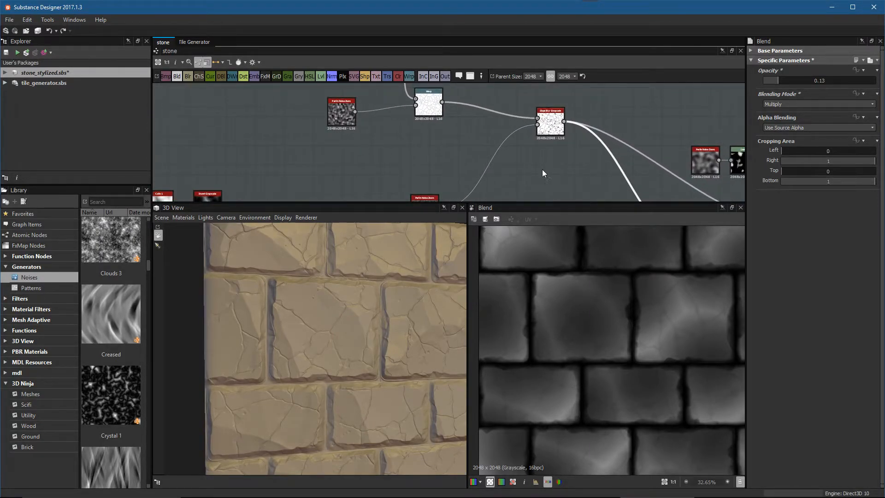
key(space)
text(clo)
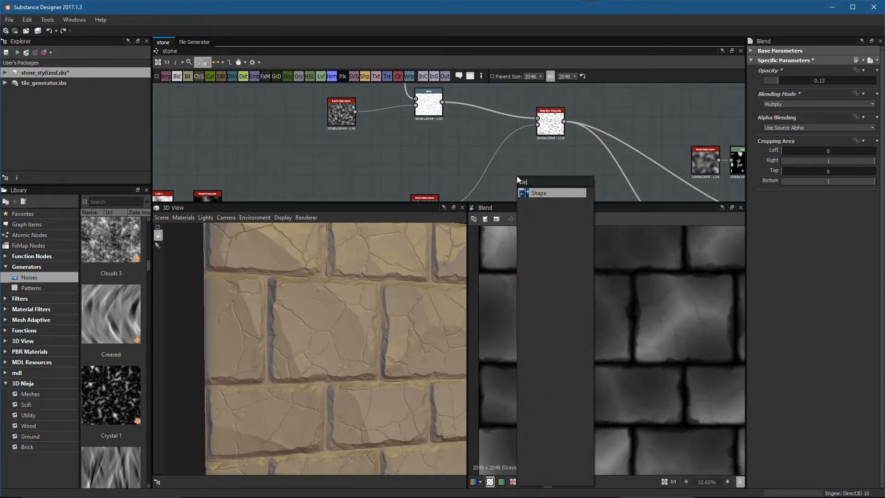
key(BackSpace)
key(BackSpace)
text(el)
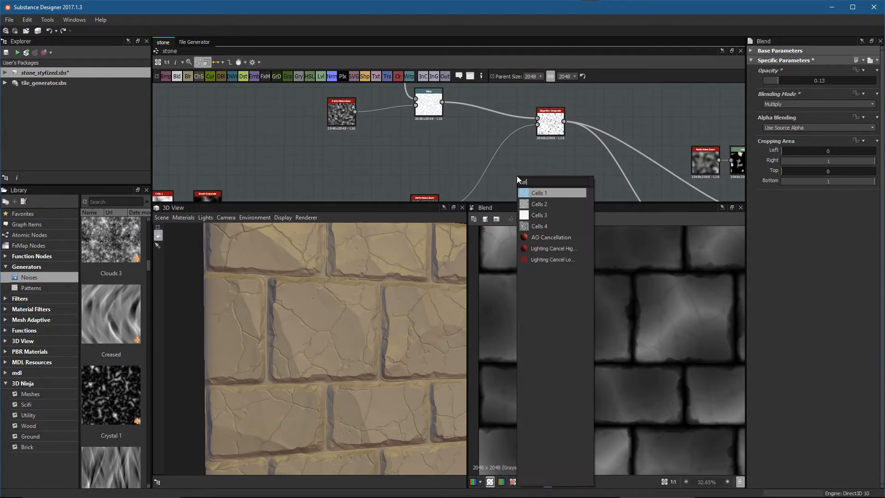
click(543, 141)
Step: Move the Perlin Noise Zoom node closer to the Slope Blur Grayscale it drives
middle_drag(487, 151, 484, 104)
drag(411, 154, 458, 105)
middle_drag(529, 147, 469, 112)
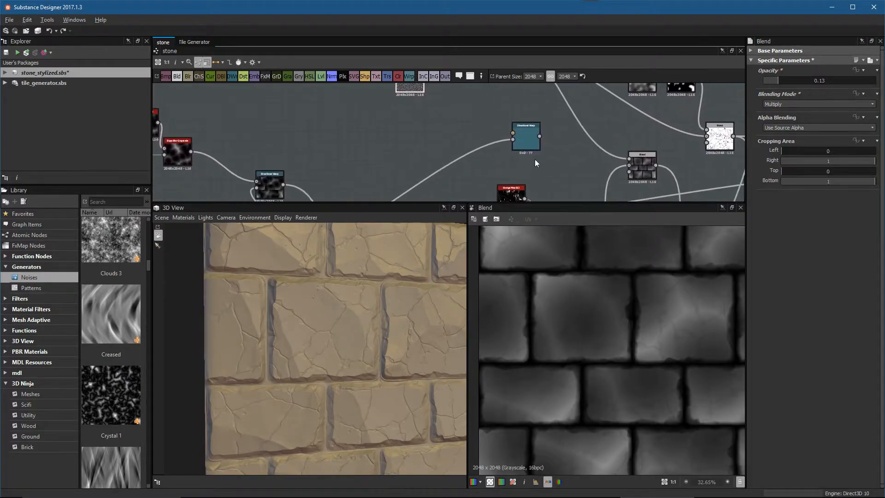
Step: Inspect the cracks across the cube's bricks, and set the new Multiply Blend's opacity to 0.19
drag(347, 326, 350, 298)
drag(277, 270, 291, 283)
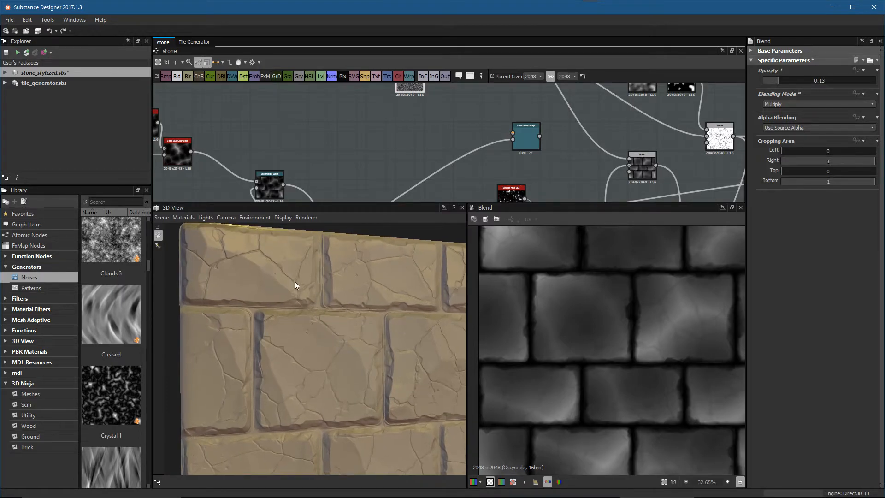
scroll(573, 317, down, 1)
drag(452, 299, 347, 335)
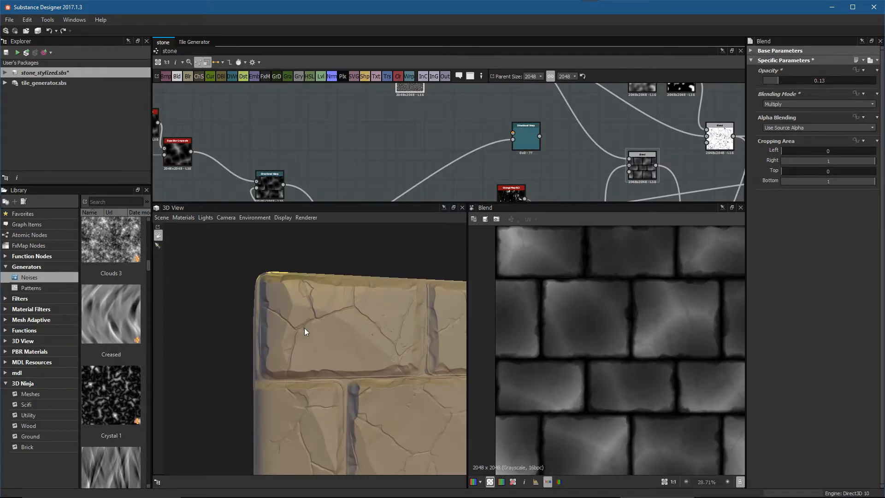
drag(316, 330, 363, 372)
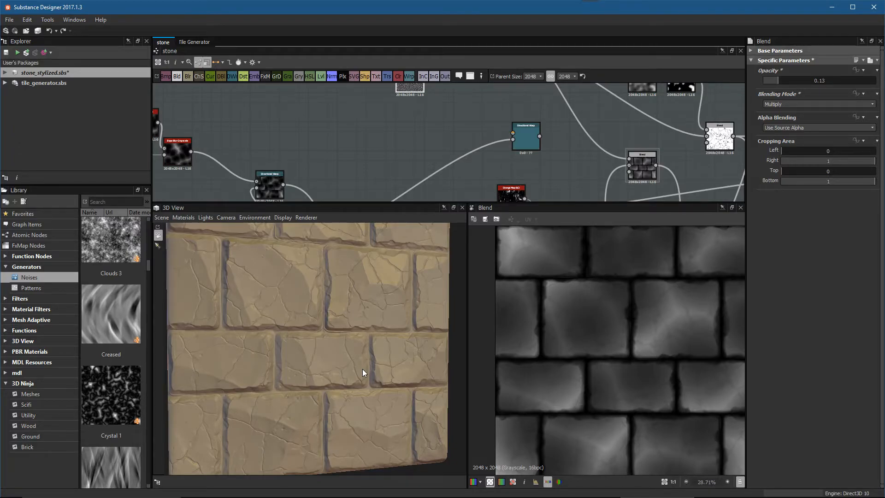
right_drag(370, 367, 364, 340)
middle_drag(574, 132, 570, 67)
alt+right_drag(561, 152, 561, 129)
middle_drag(561, 129, 529, 158)
alt+right_drag(627, 116, 649, 202)
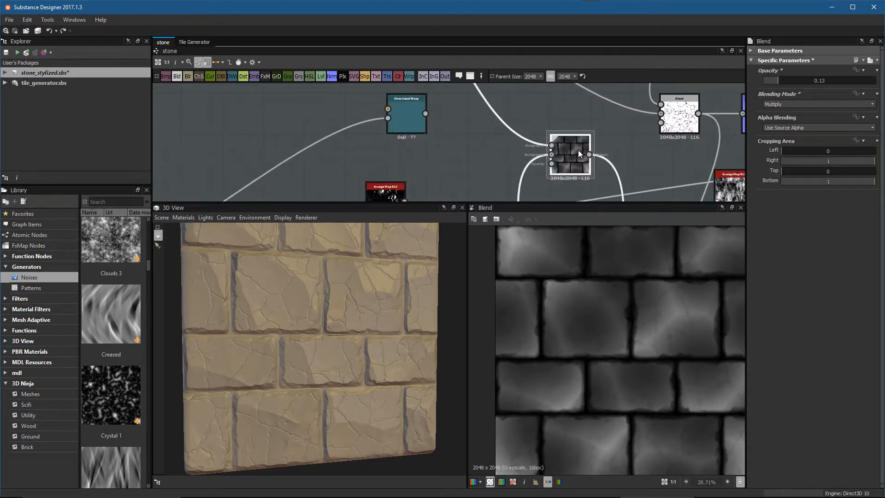
mouse_move(775, 83)
mouse_down()
mouse_move(767, 86)
mouse_move(785, 85)
mouse_up()
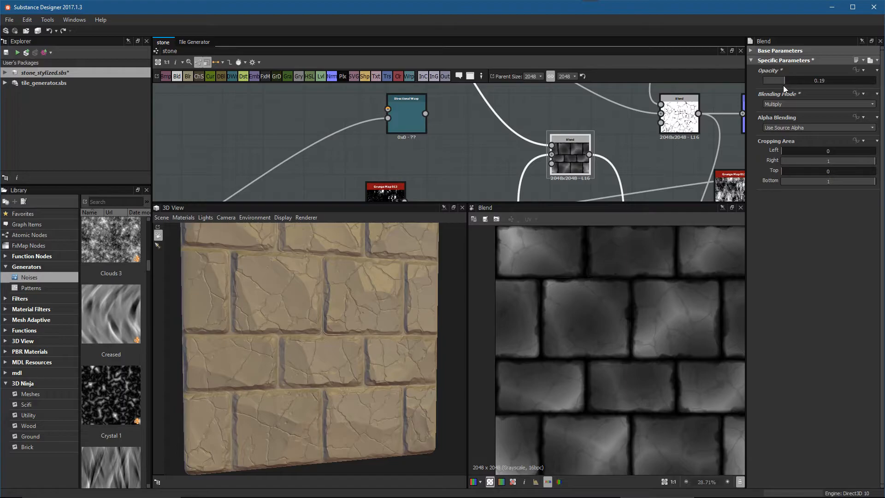
Step: Review the crack-generating chain through Distance and Edge Detect, and preview the Add (Linear Dodge) Blend
middle_drag(369, 112, 531, 177)
scroll(419, 123, down, 3)
middle_drag(419, 123, 486, 199)
middle_drag(338, 117, 410, 162)
scroll(410, 162, up, 3)
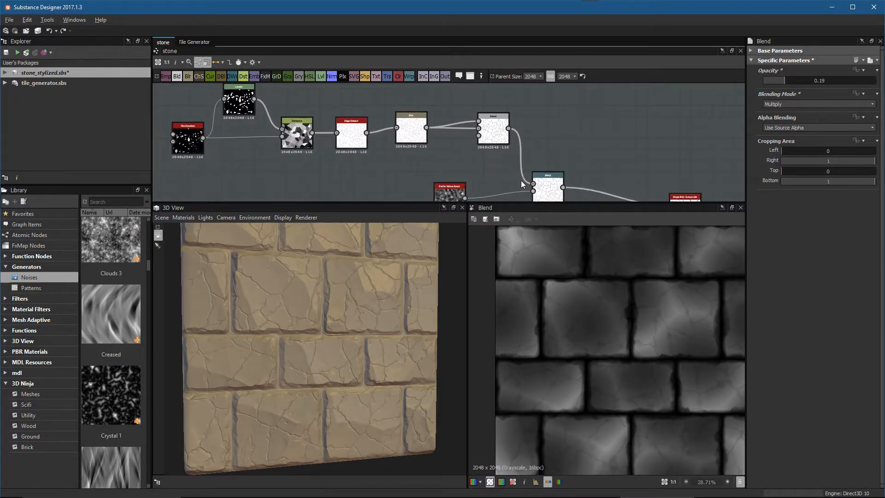
middle_drag(522, 184, 454, 137)
middle_drag(522, 144, 477, 117)
double_click(532, 164)
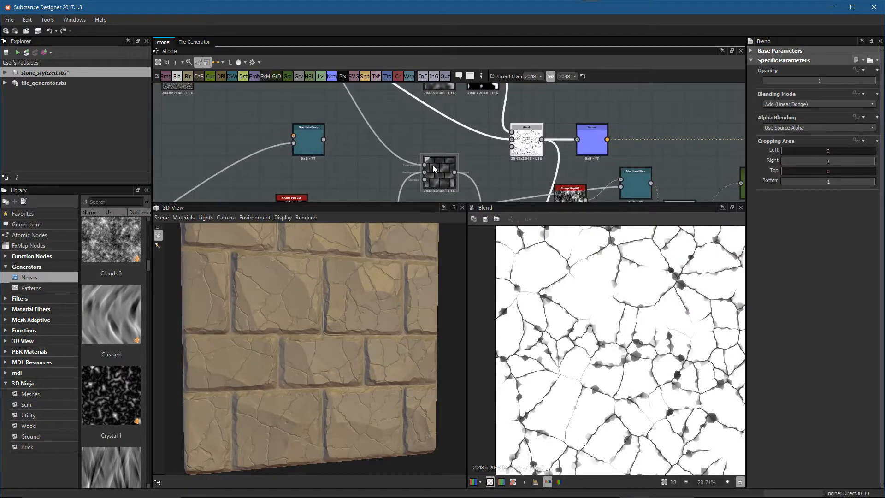
Step: Preview the Slope Blur Grayscale cracks, and the Perlin Noise Zoom and Levels that form the crack mask
double_click(427, 164)
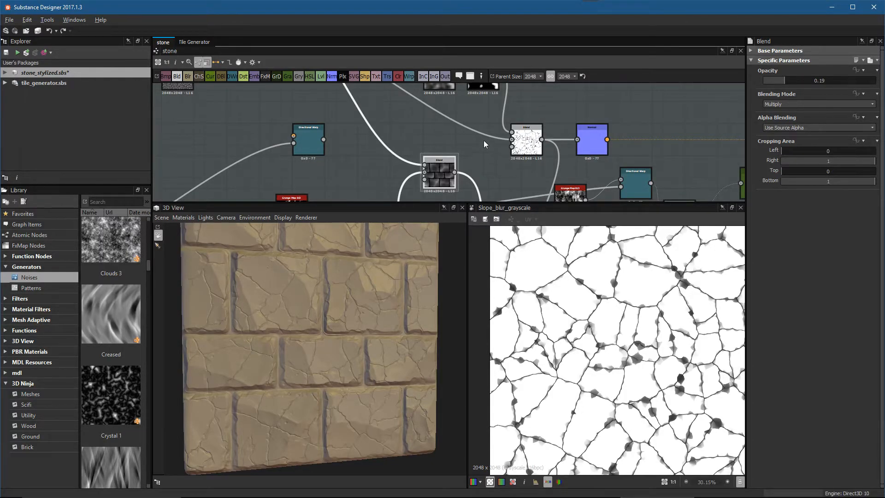
middle_drag(464, 104, 463, 138)
double_click(433, 99)
double_click(482, 108)
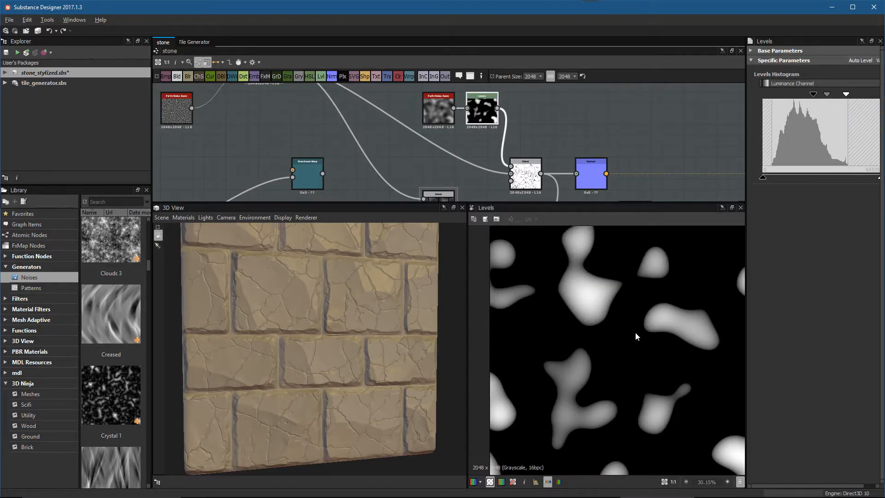
Step: Compare the unmasked cracks entering the Add (Linear Dodge) Blend with the Blend's output, examining where the cracks fade
click(517, 169)
scroll(517, 169, down, 1)
scroll(516, 168, up, 2)
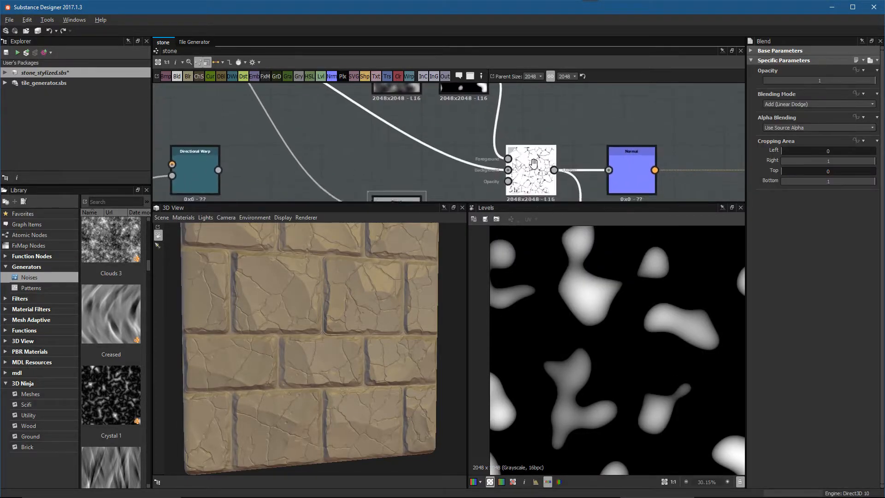
middle_drag(516, 172, 513, 142)
double_click(505, 144)
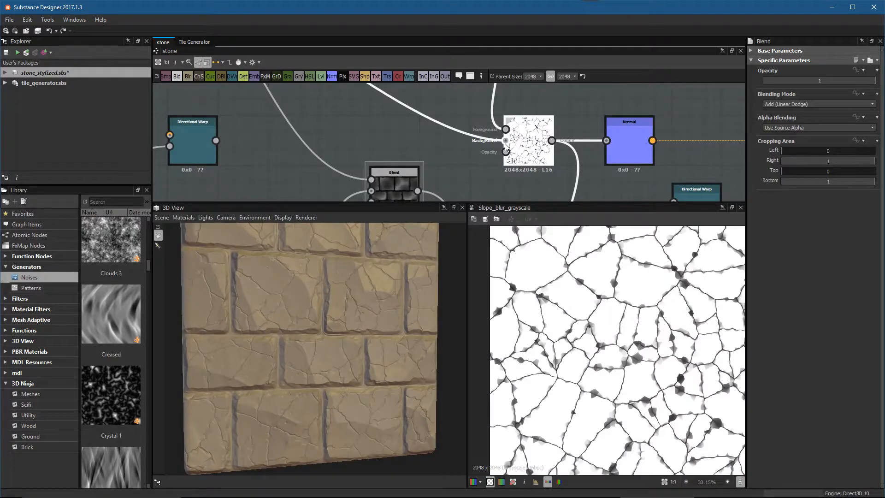
double_click(529, 143)
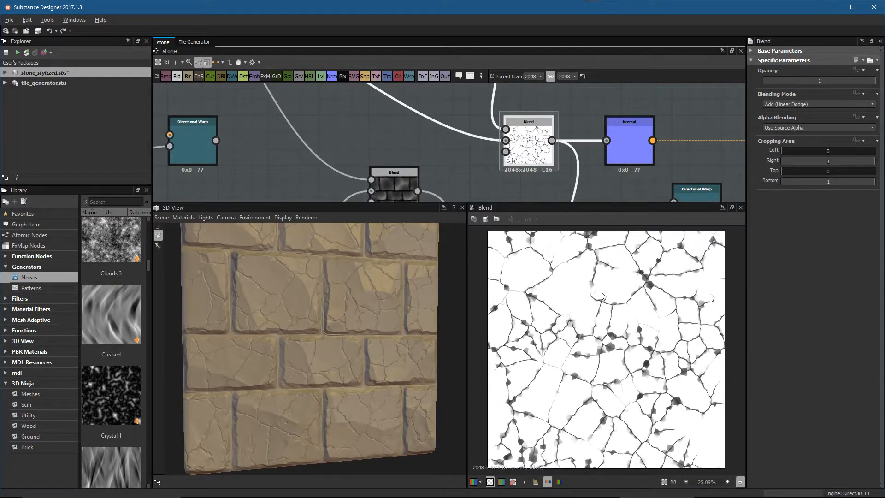
scroll(566, 365, up, 4)
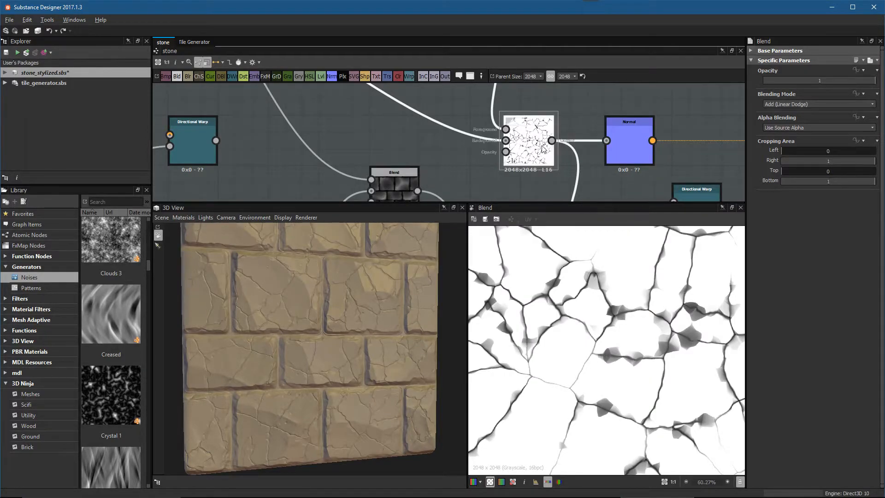
scroll(556, 165, down, 2)
Step: Try a distance of 19 on the Perlin Noise Zoom feeding the crack-mask Levels, and settle on 5
middle_drag(531, 144, 544, 179)
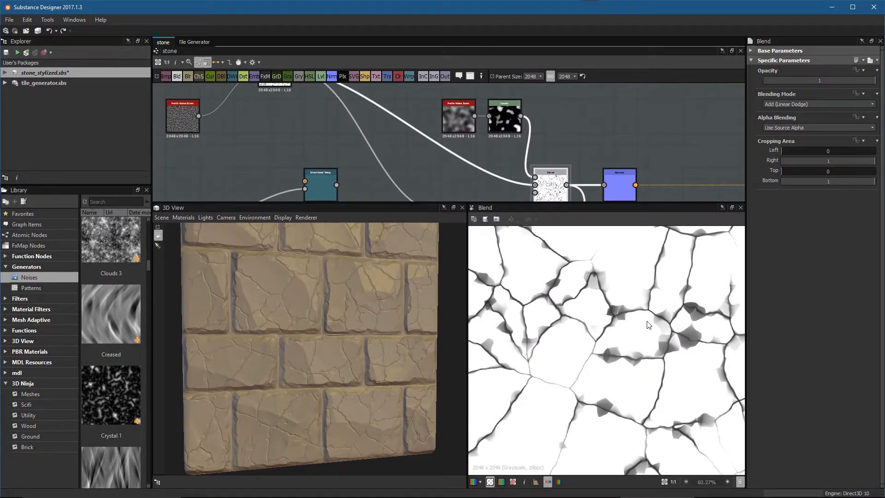
scroll(507, 129, down, 2)
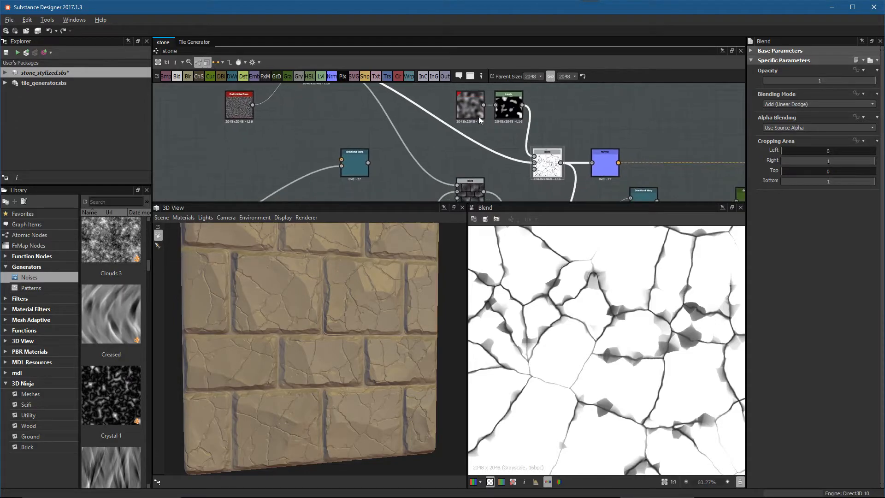
click(474, 107)
drag(783, 92, 798, 100)
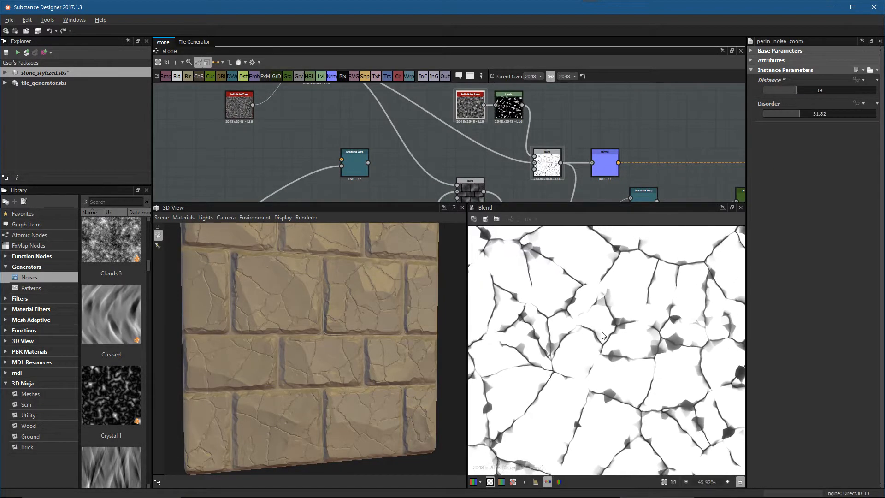
scroll(573, 313, down, 2)
click(767, 91)
drag(768, 94, 772, 93)
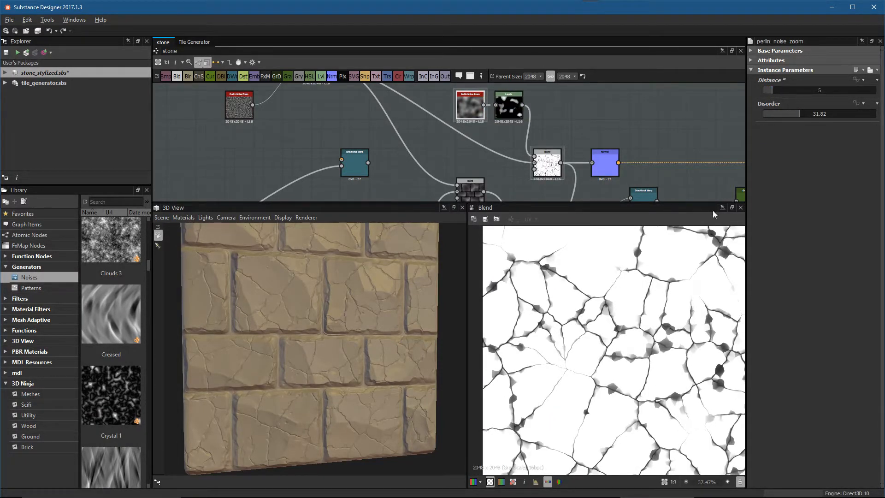
scroll(670, 265, down, 2)
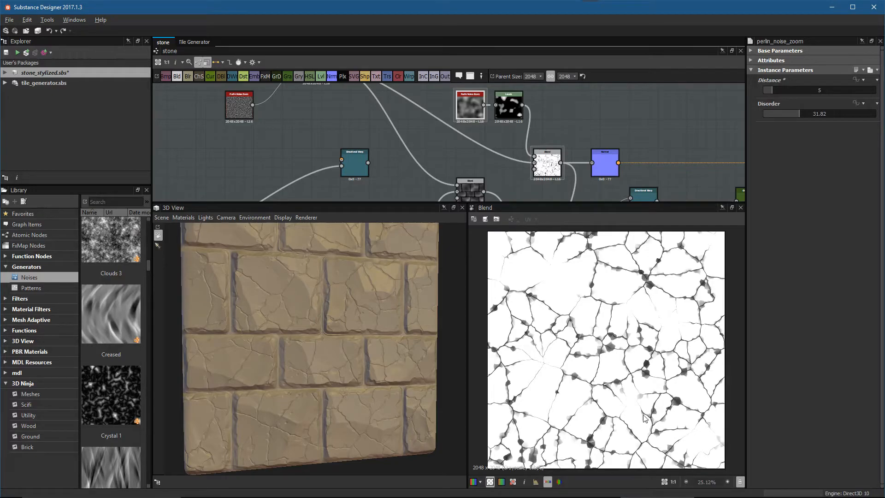
Step: Lower the black input level of the crack-mask Levels so the mask fades more of the cracks
middle_drag(568, 165, 577, 161)
click(519, 104)
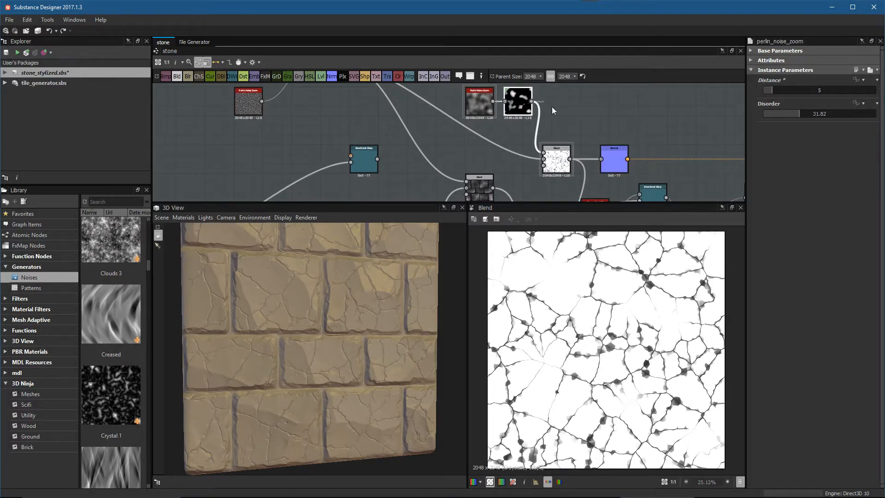
drag(814, 95, 800, 99)
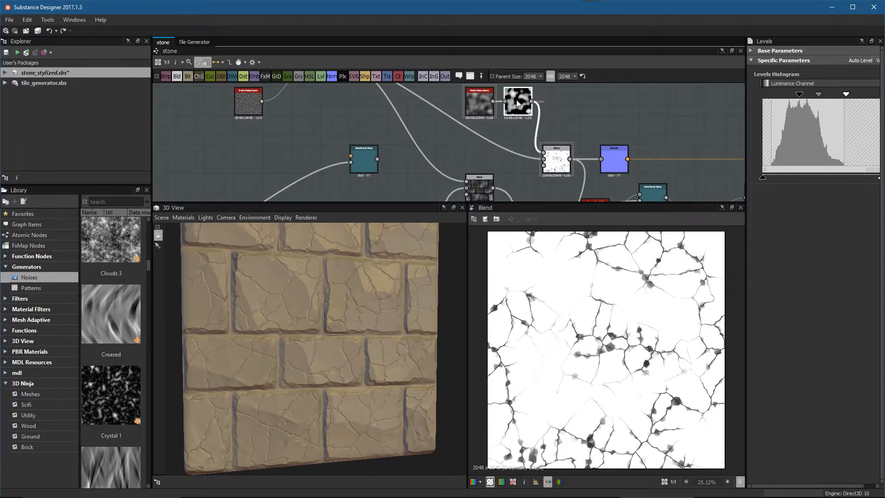
middle_drag(540, 156, 541, 144)
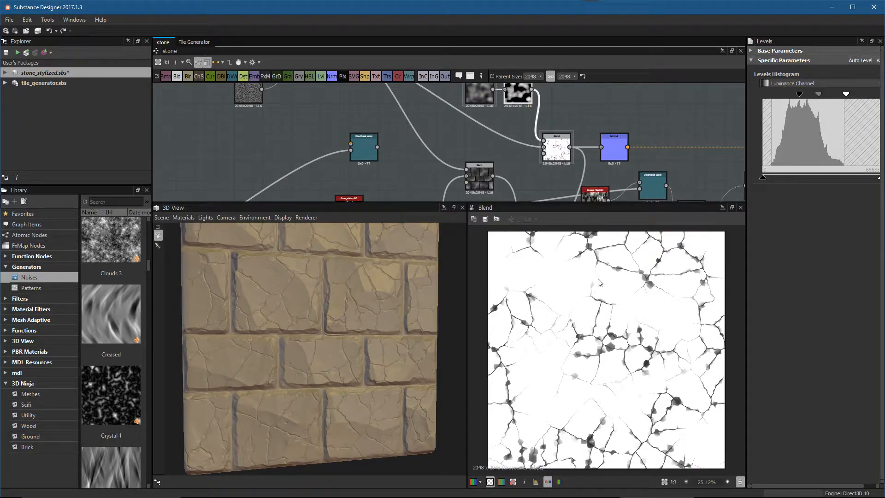
Step: Move the brick Multiply Blend node closer to the Add (Linear Dodge) Blend
scroll(548, 174, down, 1)
middle_drag(549, 174, 559, 94)
scroll(583, 134, down, 1)
click(594, 179)
drag(594, 178, 623, 180)
middle_drag(583, 181, 603, 219)
drag(537, 141, 558, 136)
middle_drag(558, 135, 563, 183)
scroll(563, 182, up, 3)
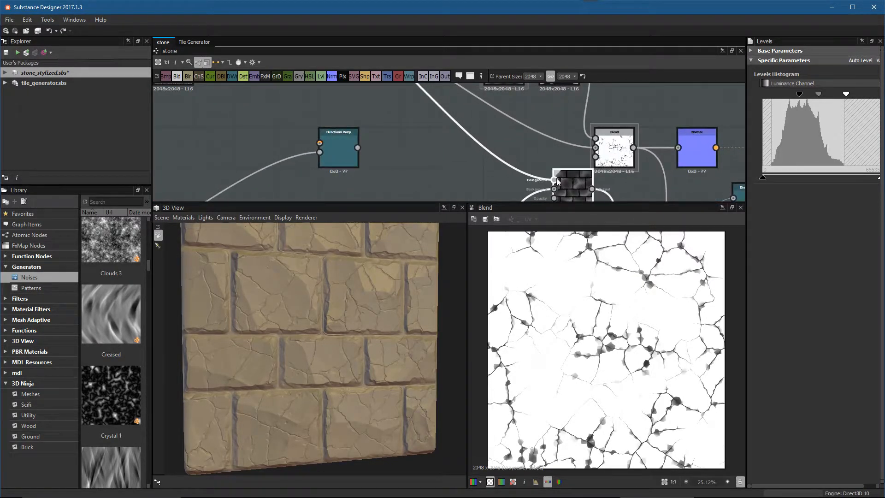
Step: Feed the masked cracks from the Add (Linear Dodge) Blend into the Multiply Blend's Foreground, and inspect the bricks in 3D
click(557, 178)
drag(622, 159, 594, 131)
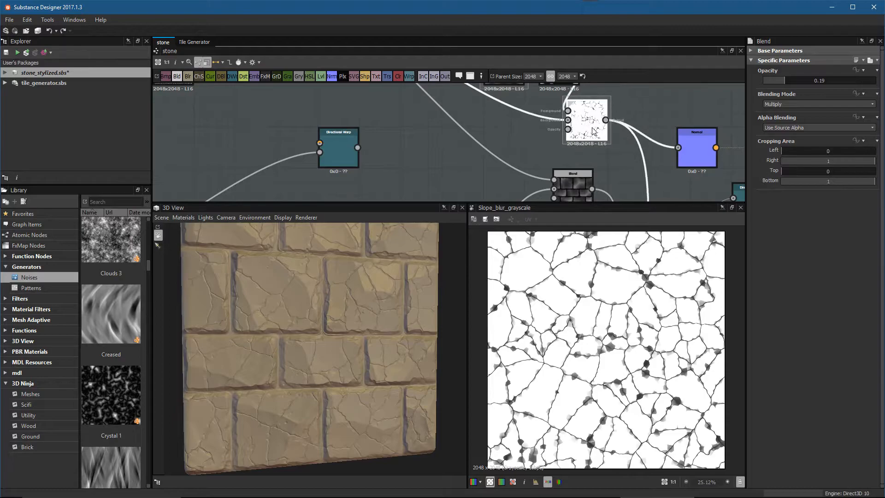
double_click(593, 132)
middle_drag(593, 132, 610, 189)
middle_drag(579, 163, 563, 109)
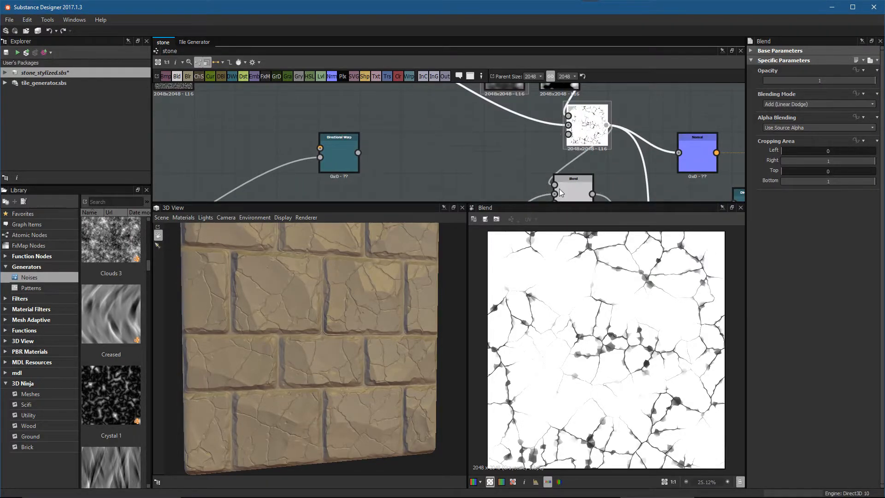
mouse_move(374, 344)
mouse_down()
mouse_move(364, 346)
mouse_move(356, 306)
mouse_move(364, 299)
mouse_up()
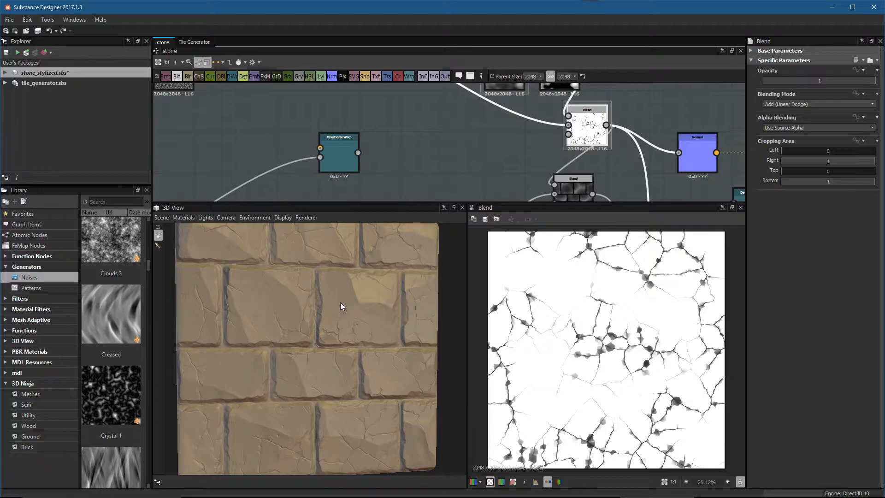
drag(323, 299, 246, 293)
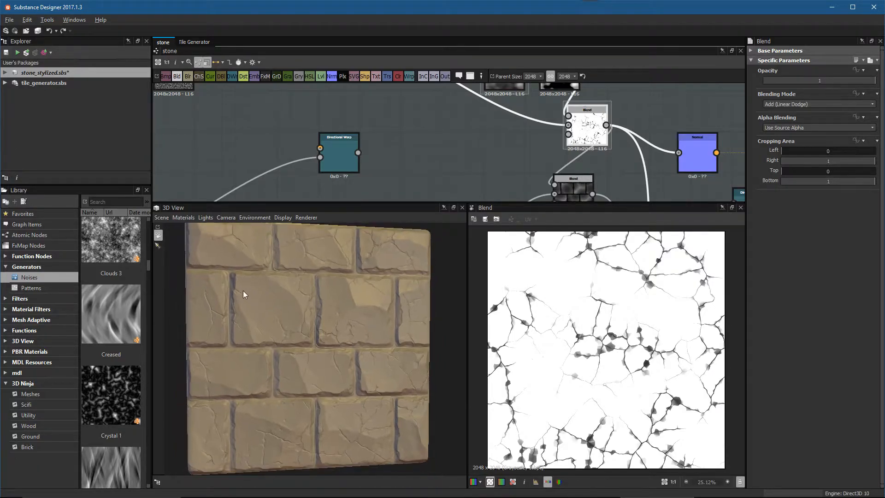
drag(335, 316, 321, 320)
drag(248, 249, 367, 397)
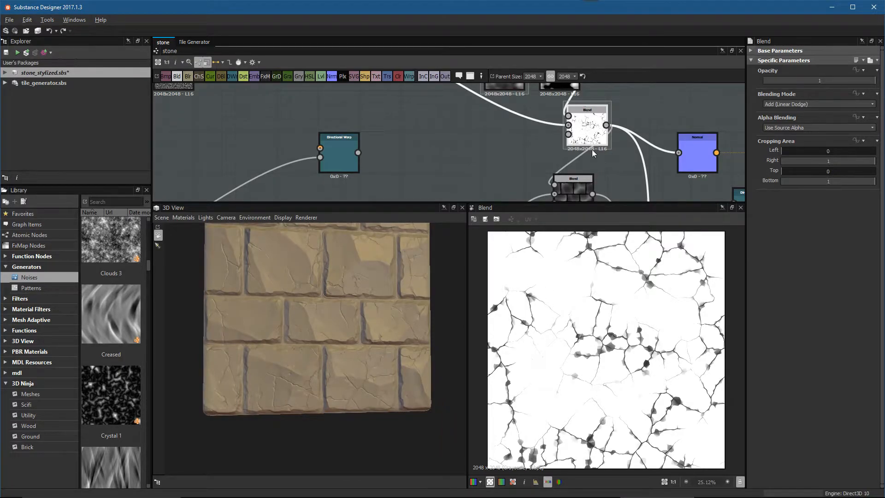
Step: Space out the Add (Linear Dodge) Blend and the brick Multiply Blend nodes, and preview the Multiply Blend
scroll(601, 153, down, 2)
middle_drag(590, 154, 605, 202)
drag(624, 122, 539, 111)
drag(607, 173, 566, 163)
scroll(609, 181, down, 2)
middle_drag(608, 182, 605, 111)
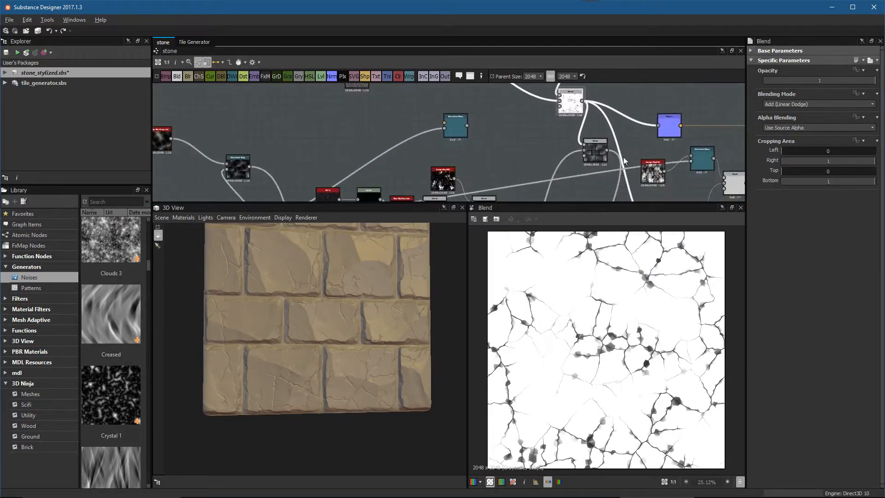
click(592, 150)
middle_drag(584, 150, 589, 162)
drag(581, 120, 557, 121)
drag(601, 160, 620, 157)
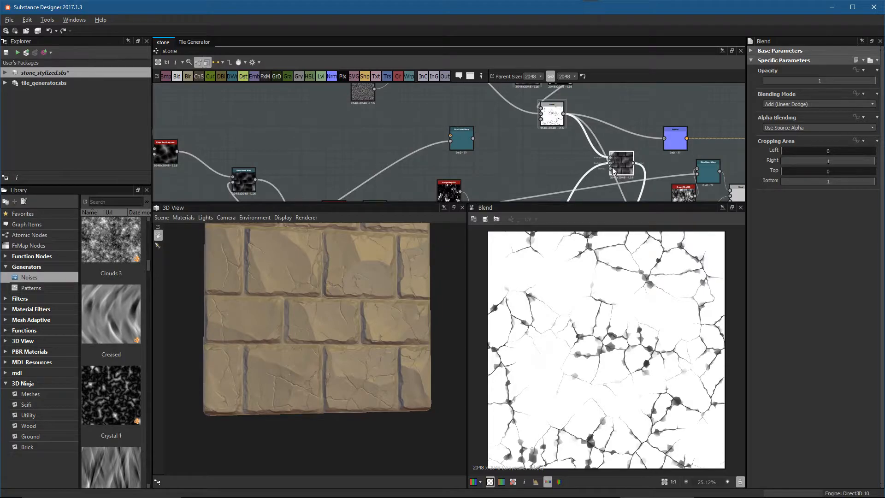
scroll(620, 164, up, 2)
double_click(631, 164)
scroll(638, 288, up, 2)
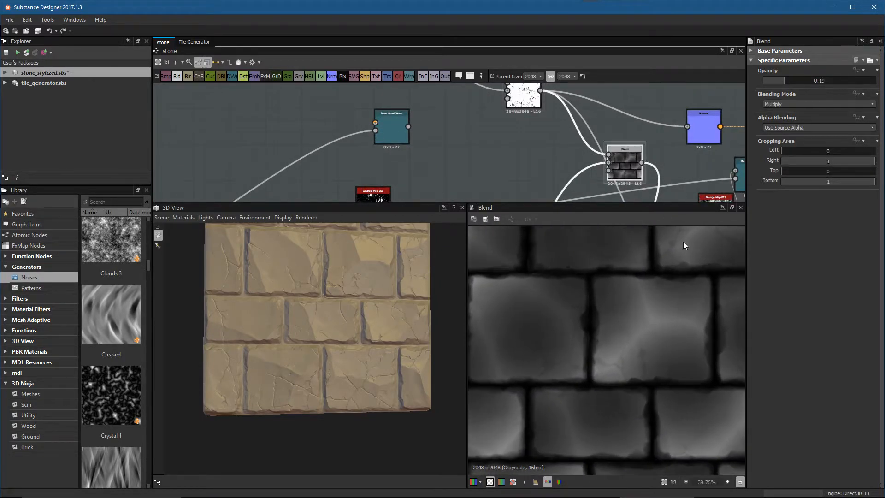
Step: Place the spare Directional Warp before the Multiply Blend, connect the masked cracks to its Input, and preview the warped cracks
scroll(589, 134, down, 3)
drag(462, 148, 577, 155)
drag(558, 117, 533, 117)
click(569, 160)
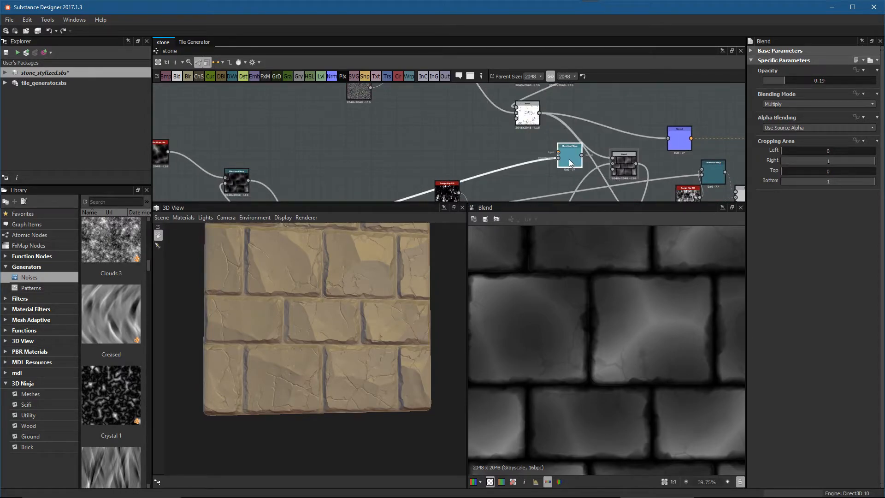
double_click(569, 159)
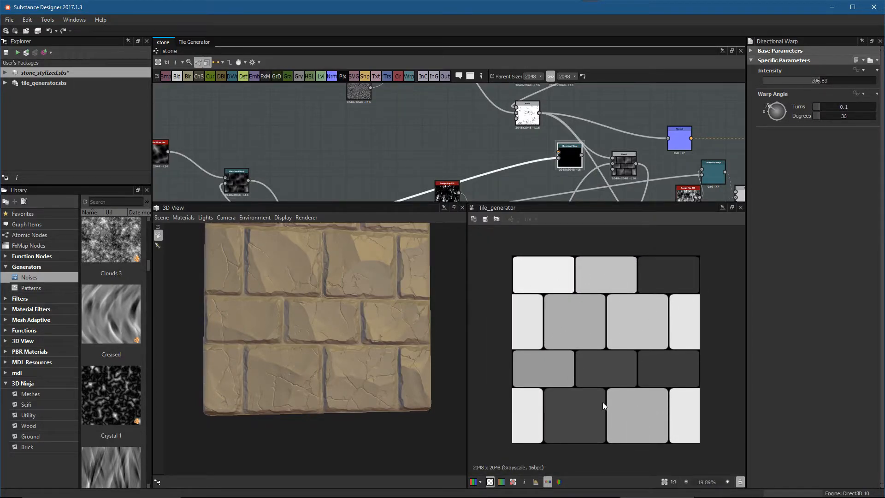
scroll(551, 115, up, 3)
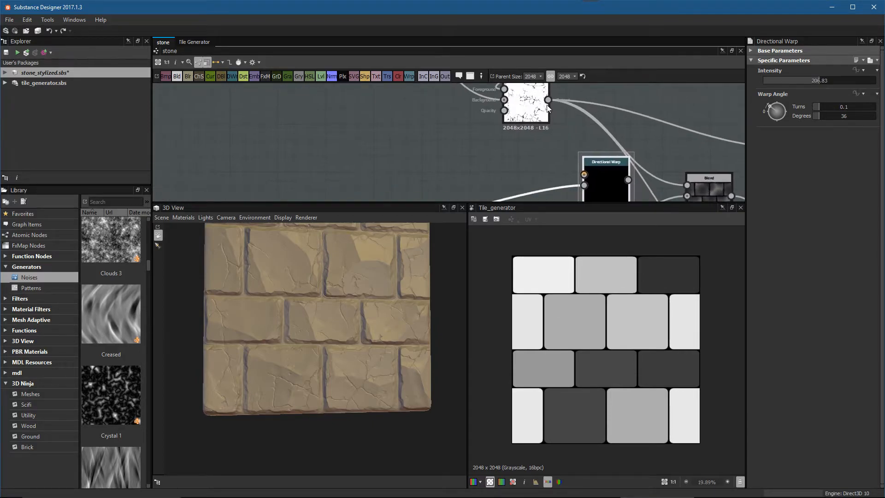
double_click(621, 184)
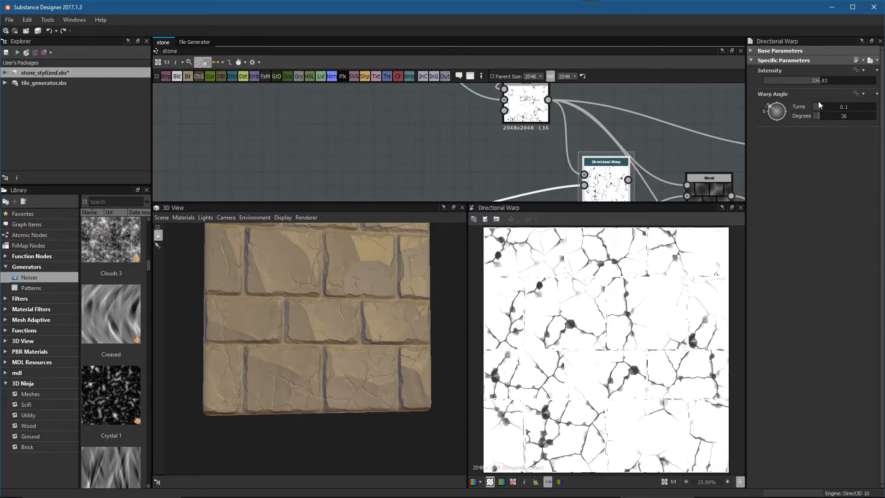
Step: Feed the Directional Warp into the Multiply Blend's Foreground and set its Intensity to 117.94, checking the cracks on the 3D bricks
mouse_move(820, 82)
mouse_down()
mouse_move(805, 84)
mouse_move(828, 99)
mouse_move(817, 93)
mouse_up()
middle_drag(618, 189, 534, 131)
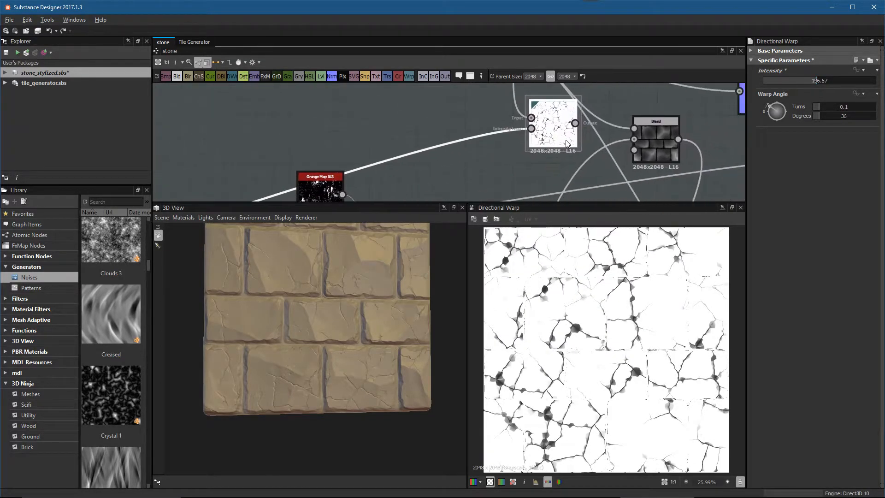
drag(547, 123, 637, 128)
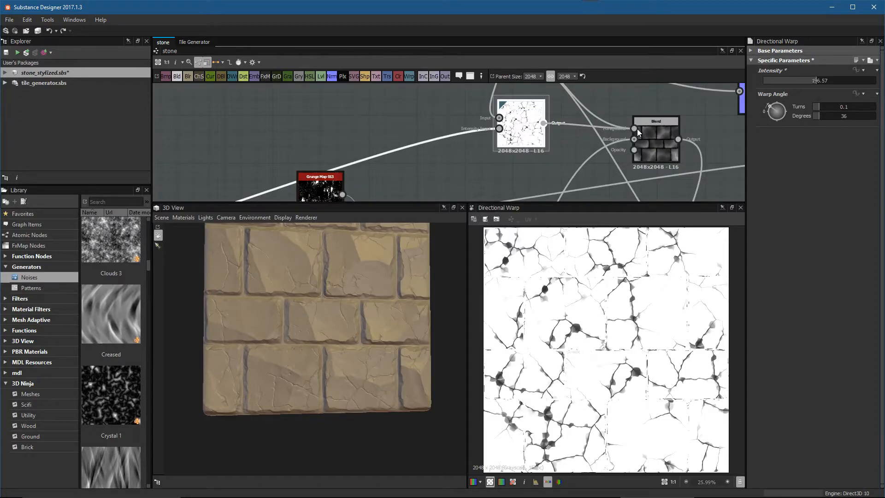
drag(303, 346, 322, 327)
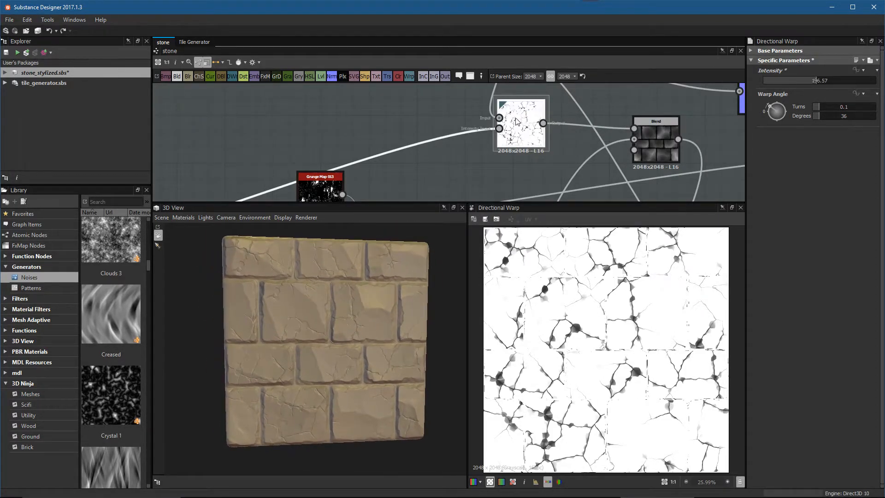
drag(829, 85, 796, 83)
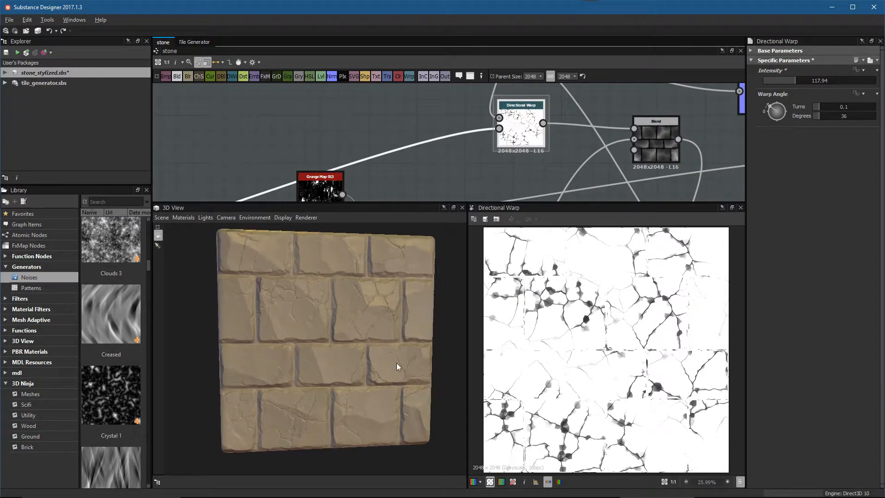
scroll(392, 358, up, 3)
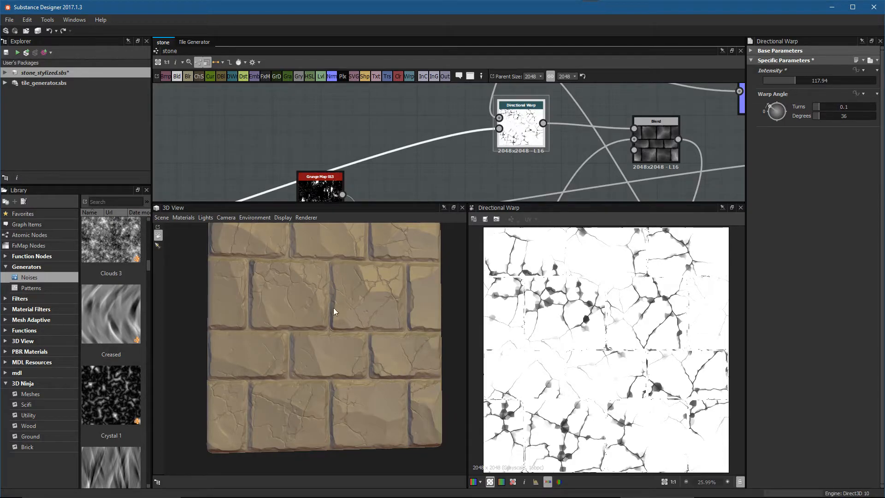
Step: Move the group of colour-building nodes farther from the height chain to free up space in the graph
scroll(452, 126, down, 5)
scroll(523, 170, down, 3)
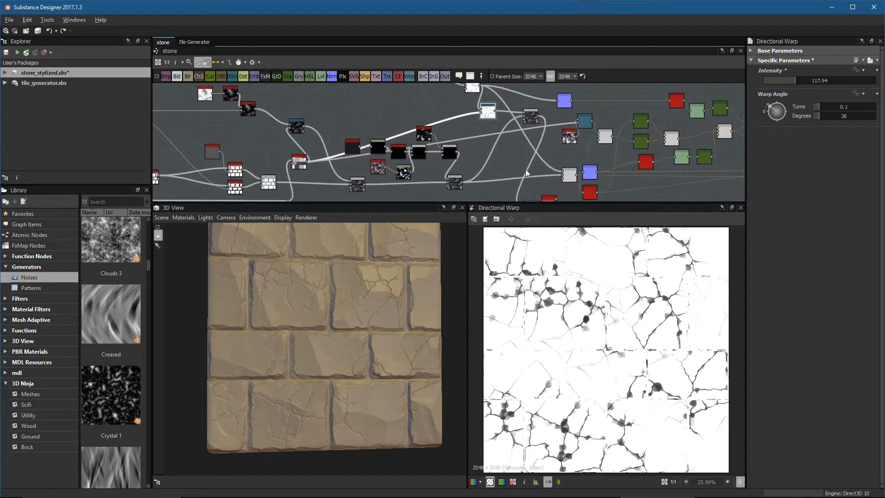
scroll(574, 179, down, 2)
middle_drag(573, 178, 517, 171)
scroll(572, 166, down, 1)
drag(497, 97, 663, 158)
alt+right_drag(601, 149, 601, 149)
scroll(601, 149, down, 1)
drag(541, 99, 720, 187)
middle_drag(568, 186, 578, 187)
scroll(553, 177, up, 1)
middle_drag(491, 158, 489, 147)
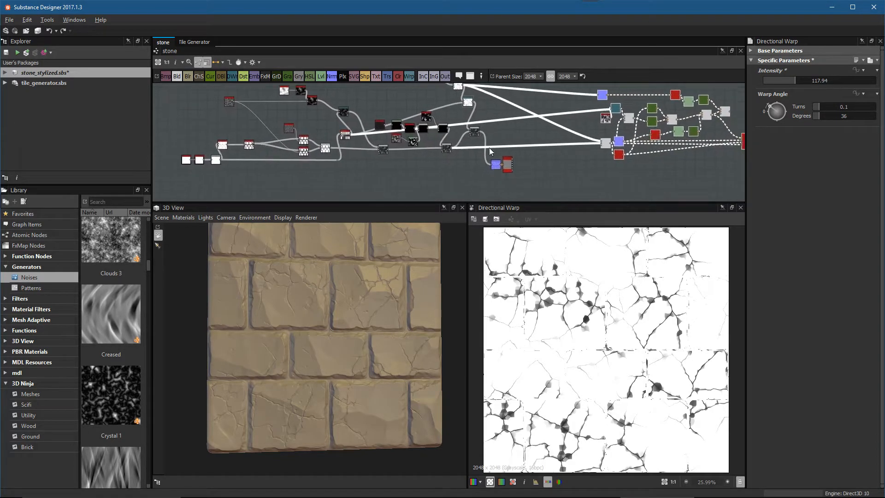
Step: Reposition the crack Multiply Blend beyond the edge-detail nodes, and preview its combined brick height map
scroll(489, 147, up, 3)
drag(467, 192, 650, 168)
middle_drag(553, 150, 607, 196)
scroll(599, 192, up, 1)
drag(492, 151, 557, 143)
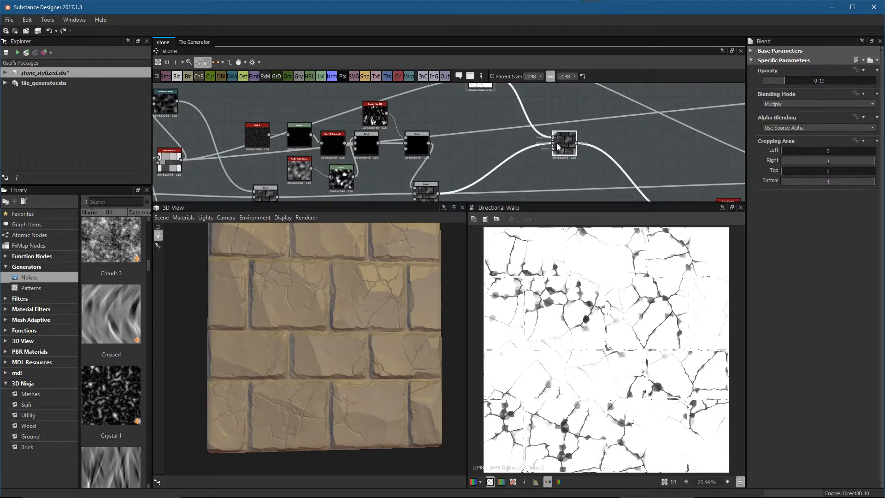
double_click(556, 142)
middle_drag(610, 111, 606, 102)
scroll(576, 302, up, 2)
click(639, 117)
click(560, 136)
scroll(638, 135, down, 4)
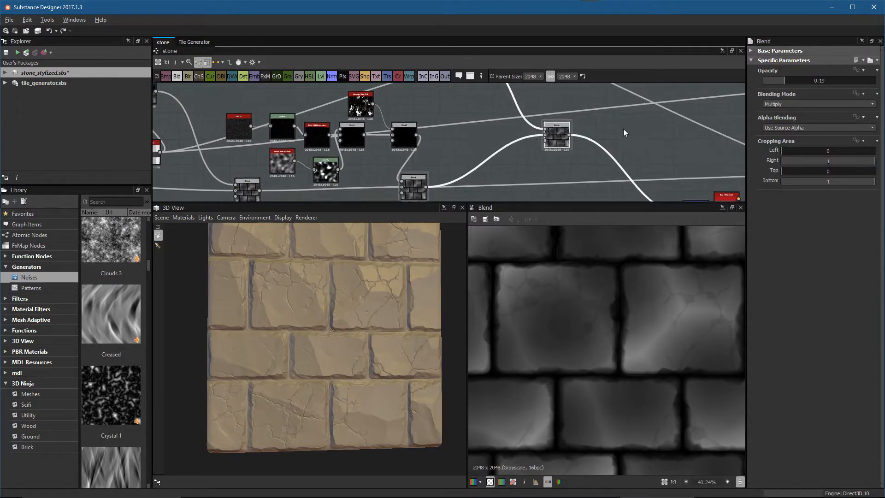
Step: Select the brick and crack height nodes together and shift them away from the colour-building nodes
scroll(590, 308, down, 3)
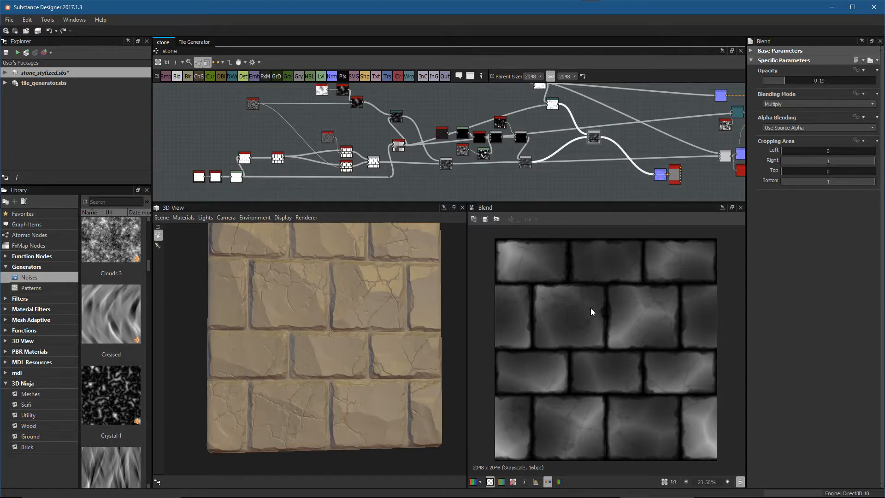
scroll(538, 96, down, 5)
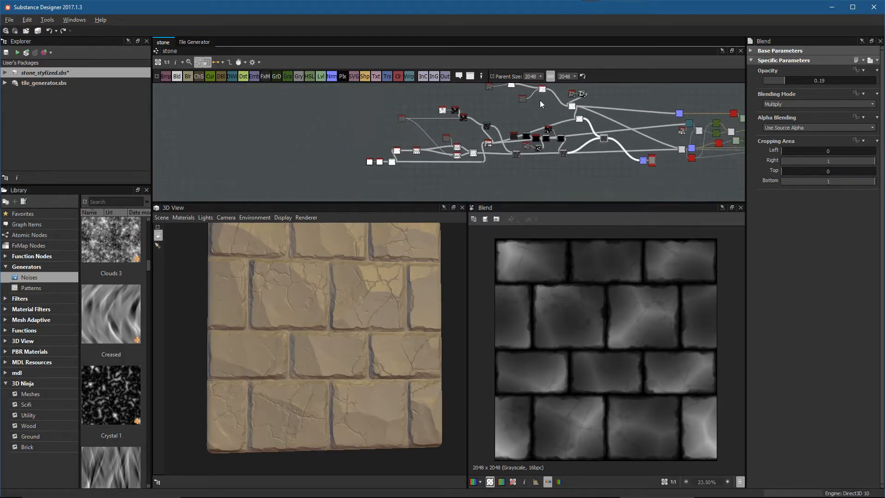
drag(396, 103, 598, 200)
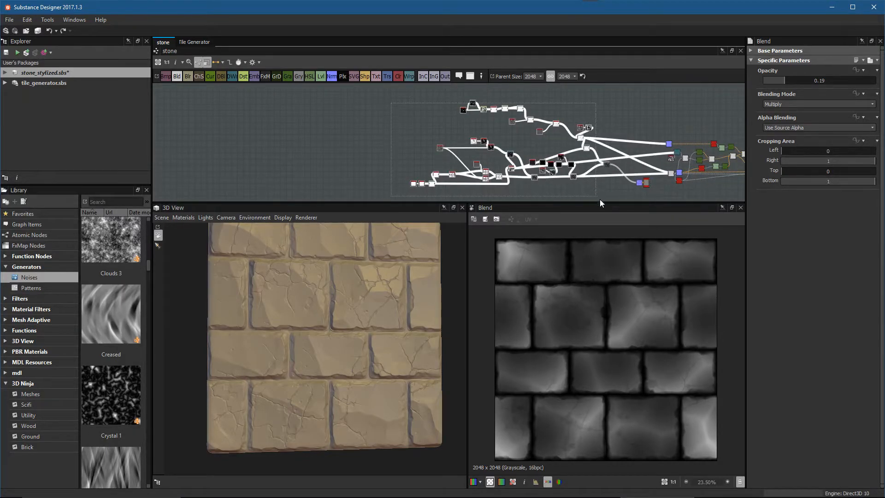
drag(605, 164, 554, 165)
mouse_move(554, 165)
alt+right_down()
mouse_move(625, 206)
mouse_move(552, 154)
alt+right_up()
drag(422, 103, 558, 139)
click(601, 163)
scroll(632, 184, up, 3)
middle_drag(632, 185, 533, 178)
scroll(577, 158, up, 1)
scroll(524, 177, up, 2)
scroll(537, 180, down, 2)
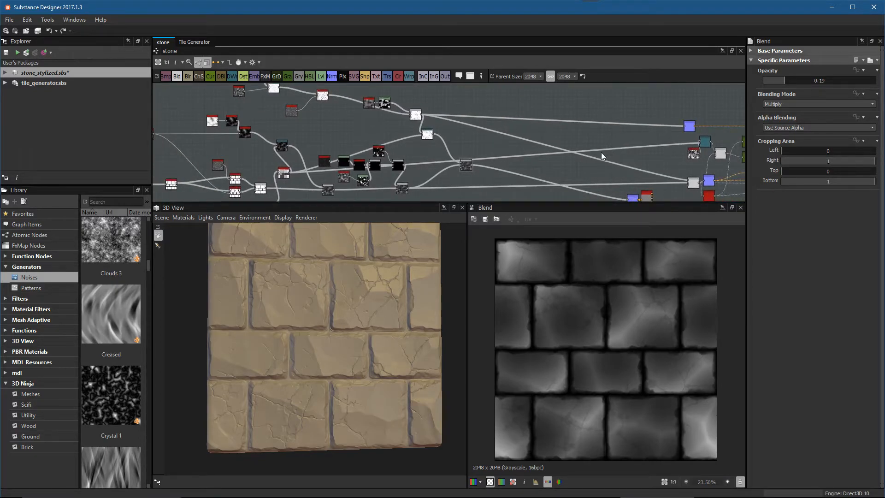
Step: Move the Normal and Base Material nodes next to the crack Multiply Blend, and preview the Normal map alongside the 3D bricks
middle_drag(602, 155, 602, 127)
drag(622, 189, 551, 175)
scroll(529, 184, up, 5)
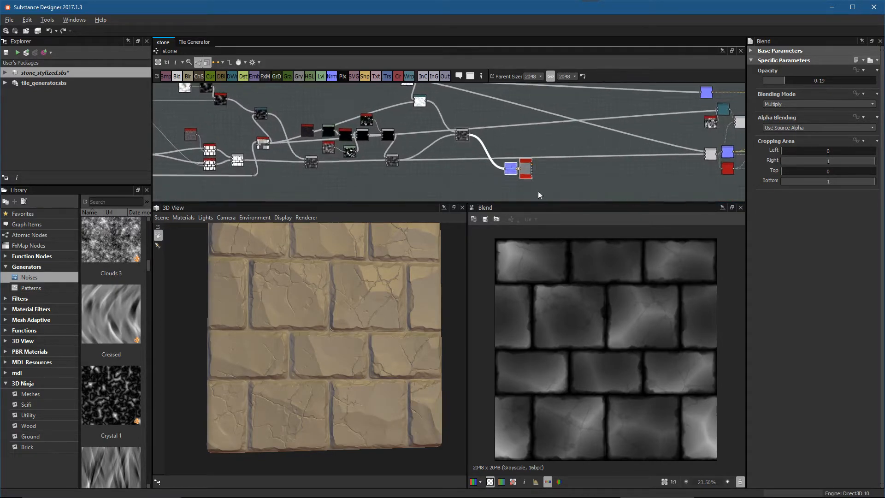
click(514, 150)
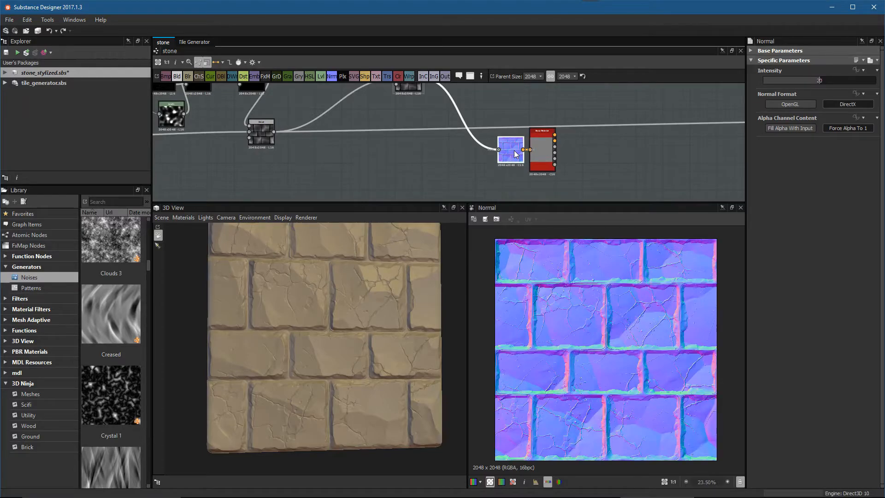
drag(514, 150, 501, 151)
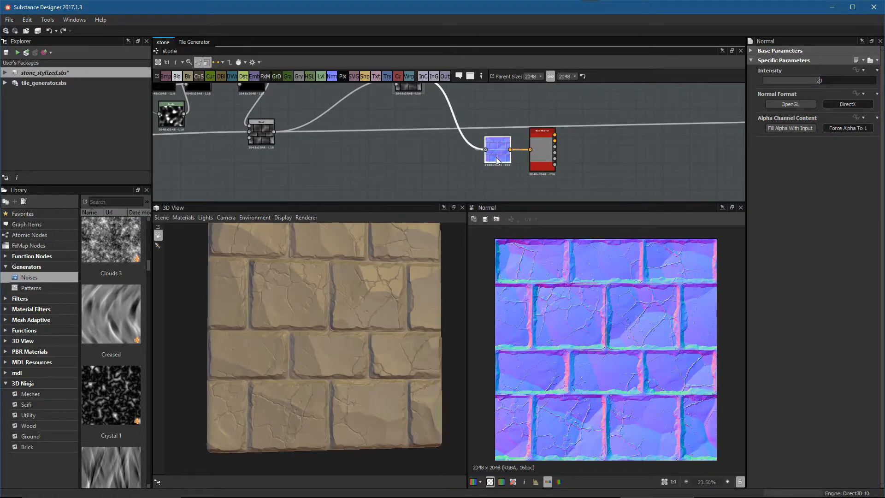
drag(362, 313, 366, 338)
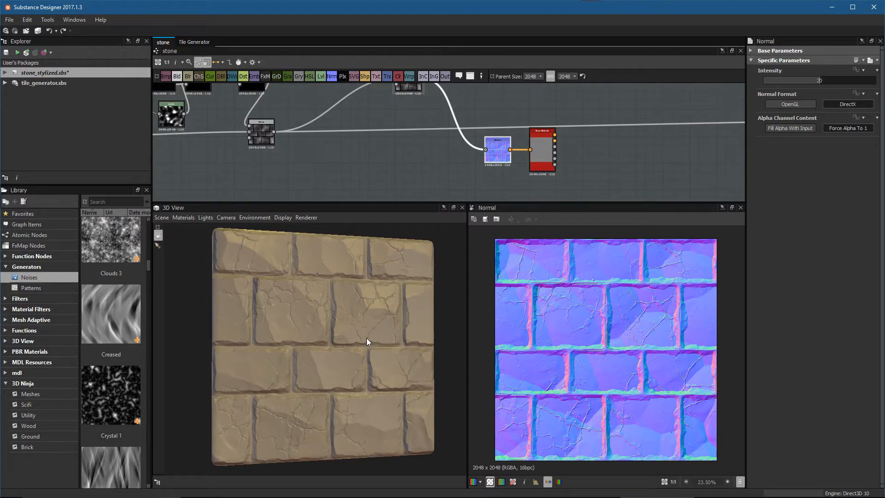
Step: Compute the node thumbnails for the group of colour-building nodes
scroll(611, 154, down, 3)
middle_drag(616, 143, 530, 127)
middle_drag(664, 118, 524, 142)
scroll(530, 144, up, 2)
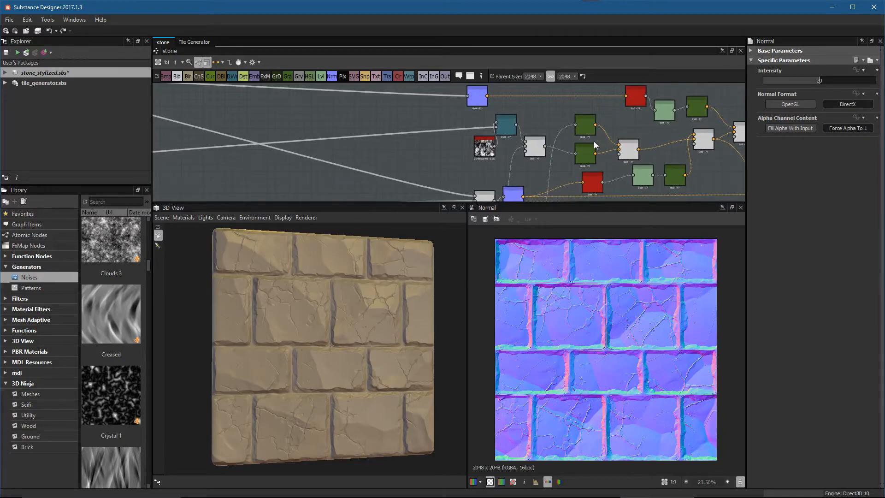
middle_drag(451, 161, 455, 142)
right_click(455, 142)
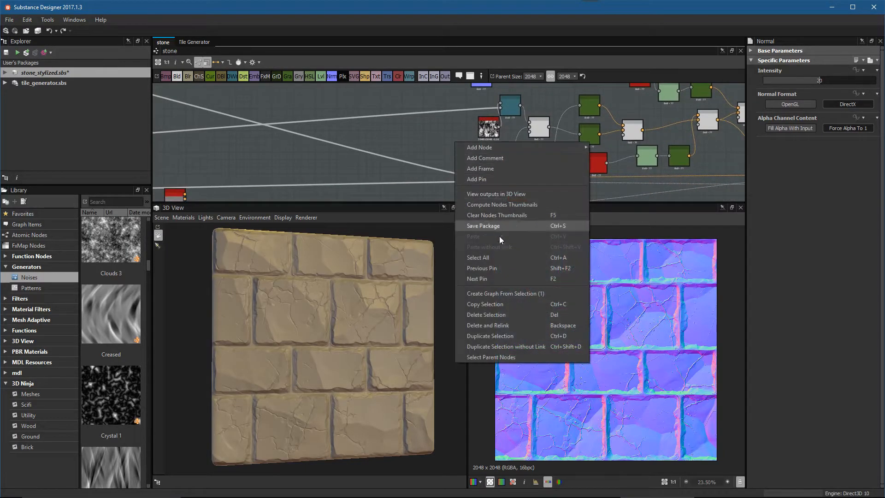
click(505, 206)
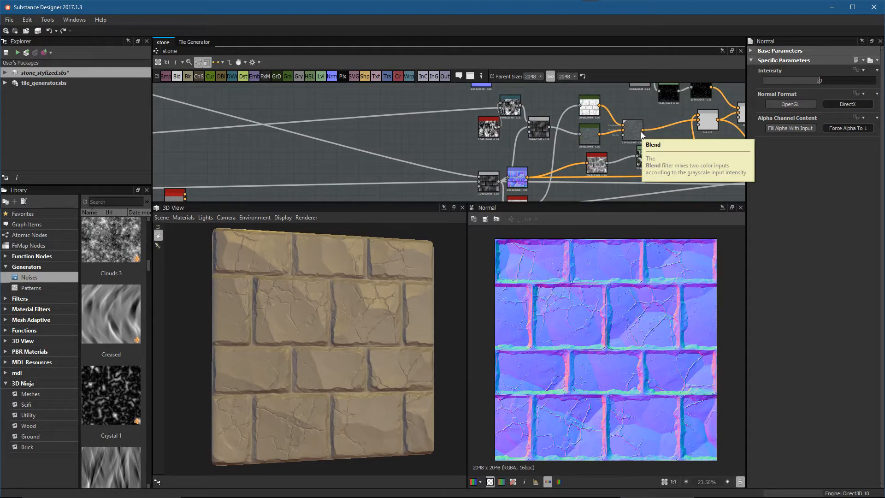
Step: Move the Multiply Blend that feeds the colour-building nodes away from them, and preview its cracked brick height map
middle_drag(621, 147, 610, 113)
drag(477, 151, 416, 154)
double_click(416, 154)
scroll(418, 154, down, 1)
middle_drag(414, 153, 394, 162)
scroll(429, 153, down, 1)
scroll(476, 164, up, 2)
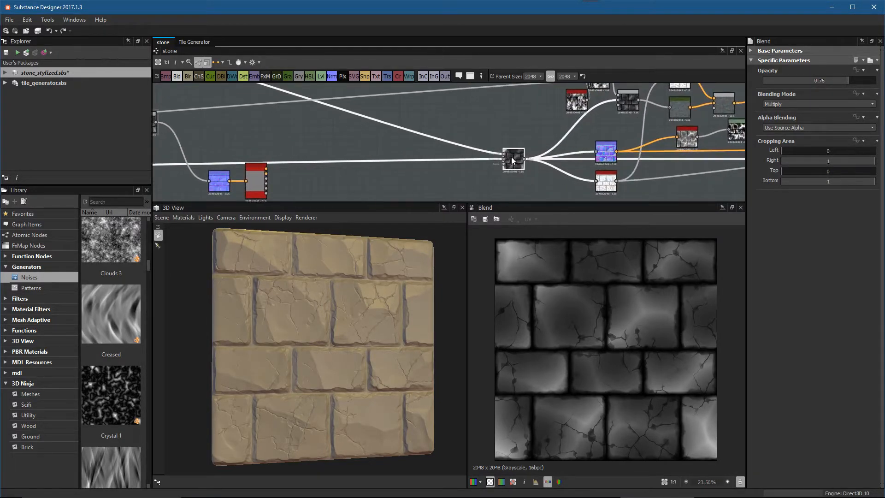
drag(511, 157, 434, 157)
Step: Spread out the Normal and neighbouring nodes at the start of the colour-building group to make their links readable
drag(603, 155, 547, 145)
scroll(616, 171, up, 4)
middle_drag(733, 156, 632, 183)
mouse_move(527, 148)
mouse_down()
mouse_move(540, 140)
mouse_move(541, 148)
mouse_up()
scroll(539, 147, down, 2)
middle_drag(524, 124, 586, 90)
drag(480, 174, 451, 184)
scroll(485, 130, down, 2)
middle_drag(484, 130, 503, 169)
middle_drag(572, 149, 541, 184)
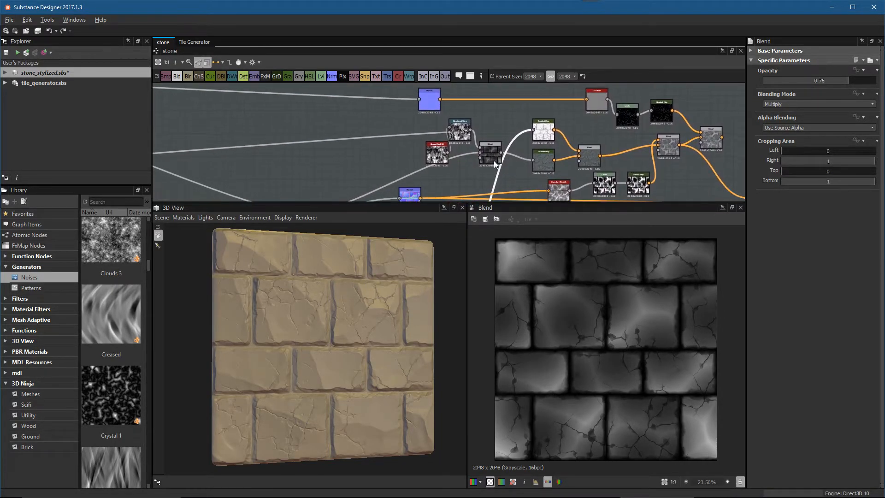
Step: Space the new Normal and Base Material nodes farther apart to make room for nodes between them
scroll(507, 169, up, 3)
middle_drag(478, 163, 570, 117)
scroll(570, 117, down, 2)
middle_drag(415, 198, 579, 136)
scroll(372, 153, down, 2)
middle_drag(372, 153, 480, 132)
scroll(445, 141, up, 2)
middle_drag(499, 177, 546, 143)
drag(444, 153, 526, 115)
drag(506, 126, 482, 128)
click(533, 151)
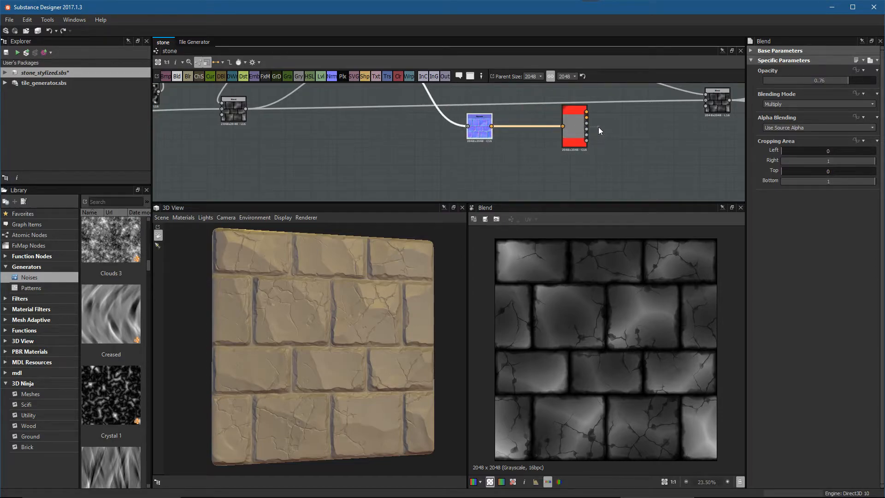
drag(579, 135, 605, 134)
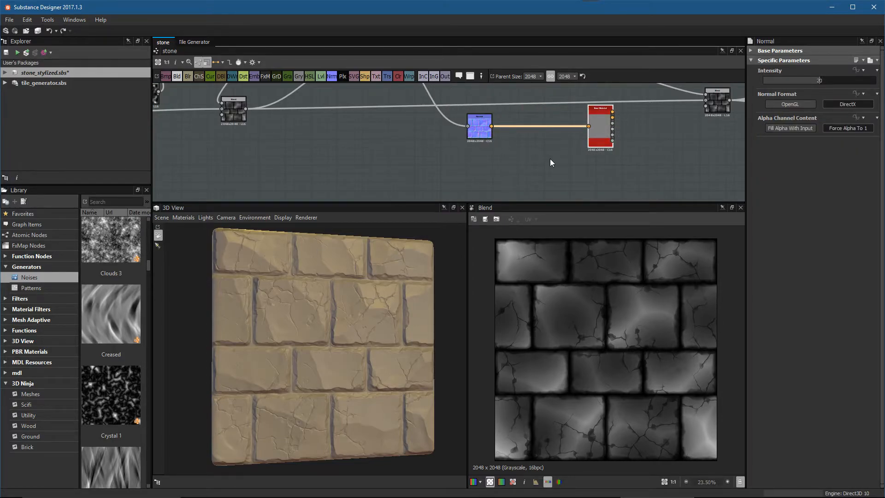
Step: Widen the parameter area and set the new Base Material's Roughness Value to 0.48
middle_drag(523, 135, 550, 172)
scroll(552, 150, up, 1)
mouse_move(349, 306)
mouse_down()
mouse_move(367, 339)
mouse_move(385, 341)
mouse_move(373, 341)
mouse_move(381, 351)
mouse_move(363, 341)
mouse_up()
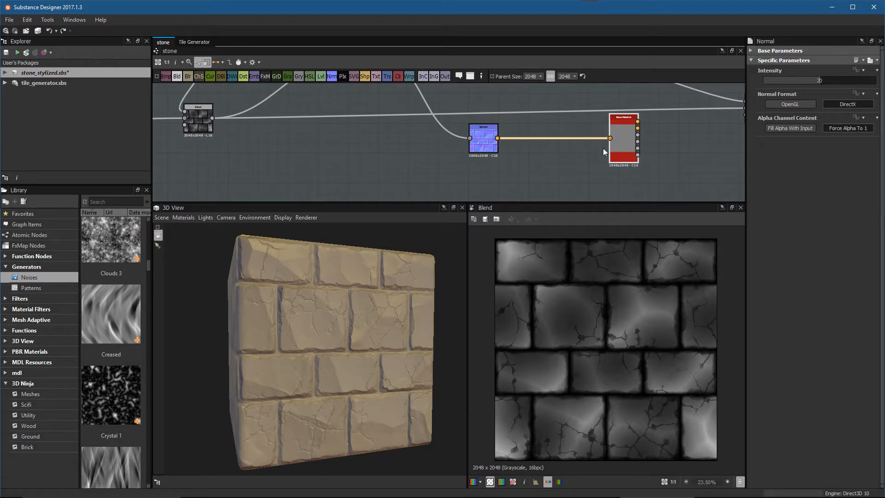
click(621, 129)
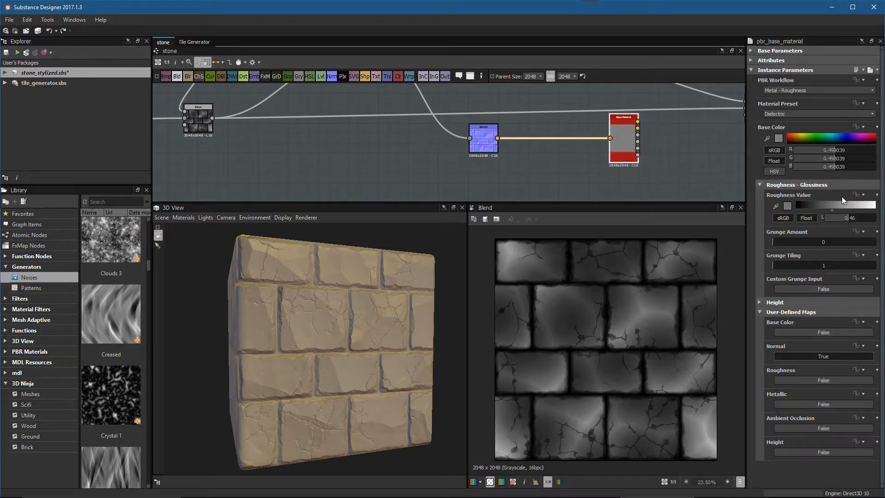
drag(746, 224, 711, 224)
drag(825, 220, 846, 219)
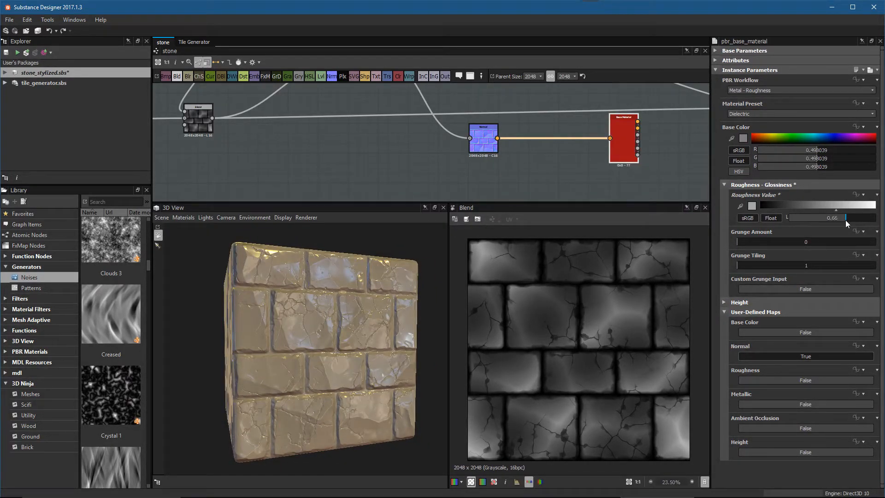
drag(839, 221, 831, 220)
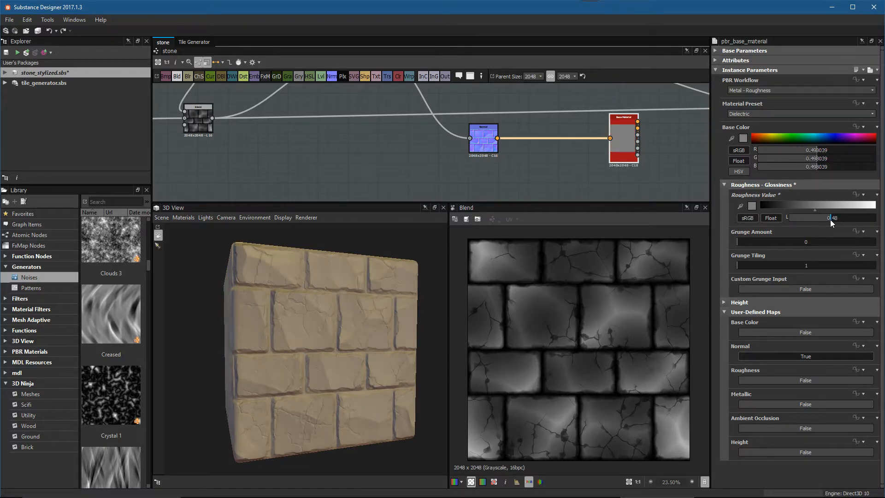
Step: Preview the Roughness output map of the original material chain
drag(353, 356, 373, 367)
mouse_move(664, 129)
middle_down()
mouse_move(421, 154)
mouse_move(214, 131)
mouse_move(241, 161)
middle_up()
middle_drag(607, 160, 553, 136)
scroll(552, 135, up, 5)
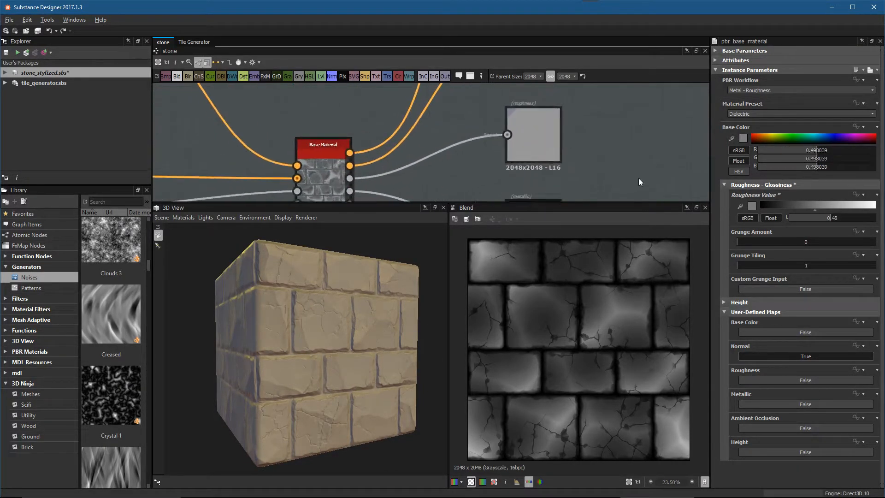
double_click(544, 130)
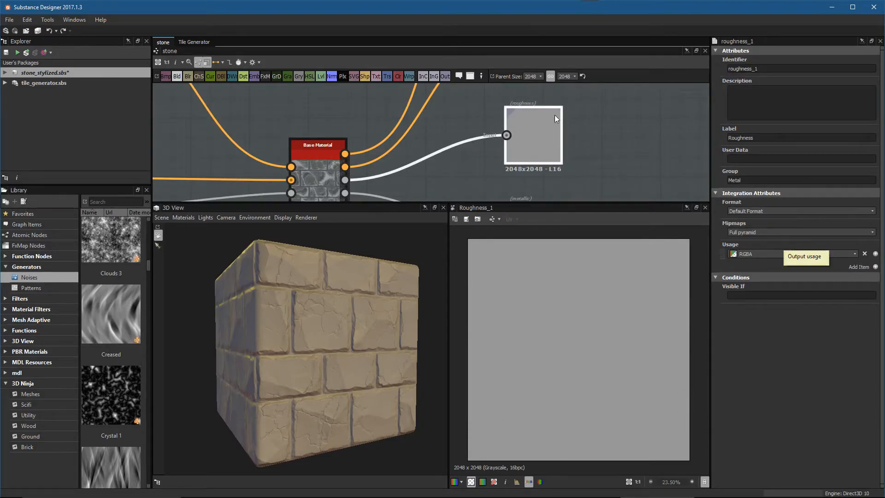
Step: Return to the new Normal node and compare its map with the brick and crack height Blend feeding it
scroll(526, 121, down, 4)
mouse_move(488, 113)
middle_down()
mouse_move(682, 127)
mouse_move(779, 99)
middle_up()
mouse_move(278, 193)
middle_down()
mouse_move(476, 158)
mouse_move(624, 157)
middle_up()
middle_drag(367, 137, 602, 144)
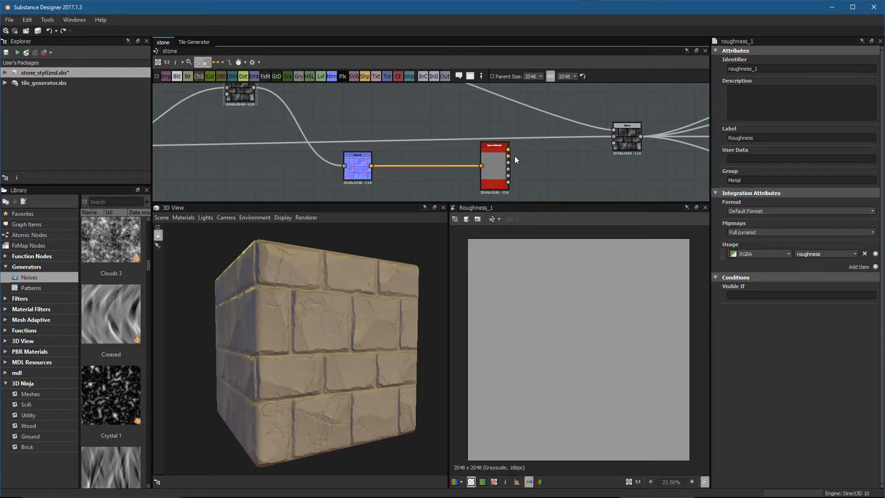
alt+middle_drag(454, 164, 513, 151)
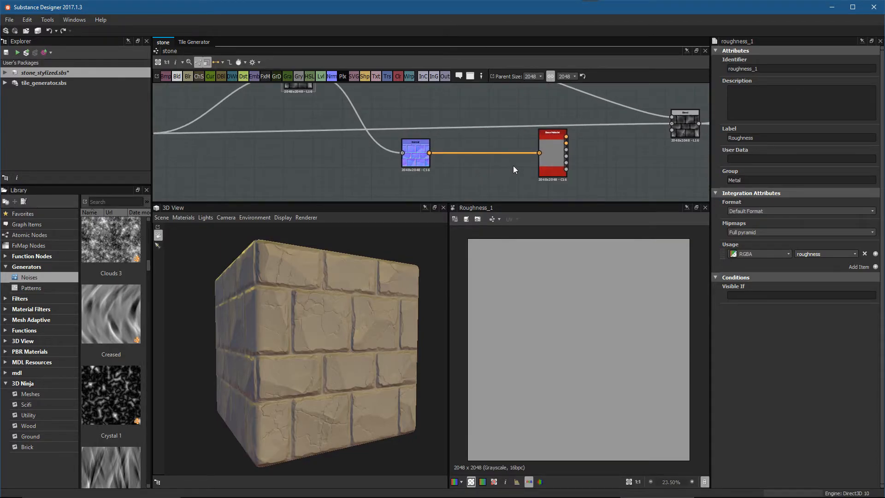
scroll(514, 166, down, 2)
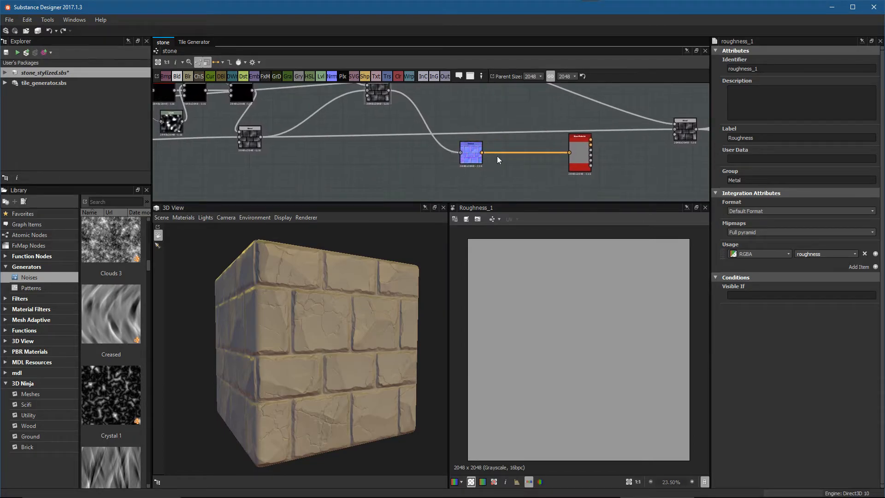
scroll(476, 158, up, 2)
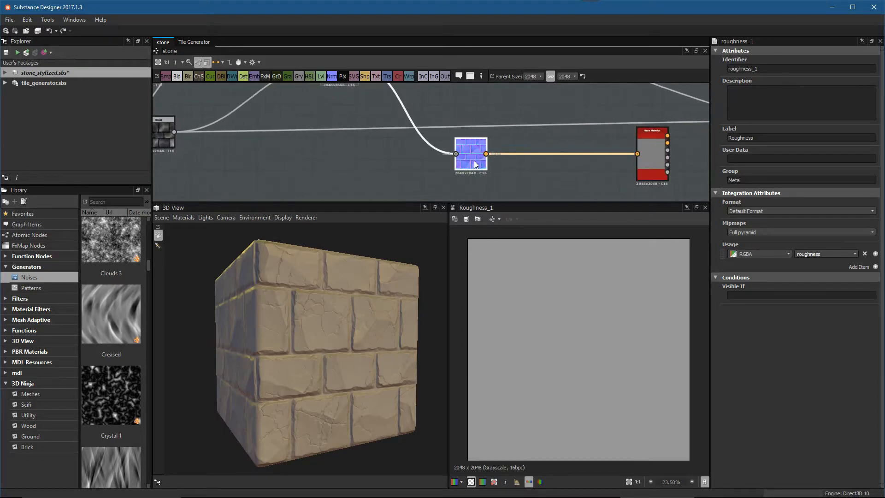
click(474, 161)
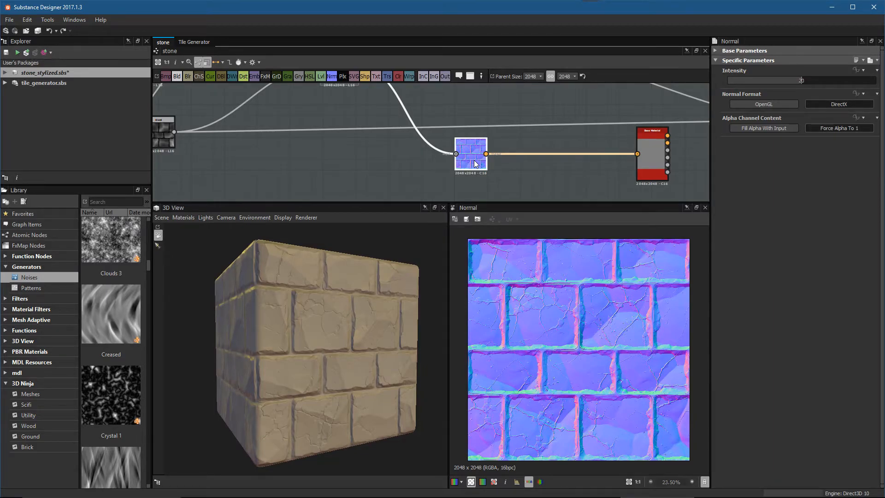
middle_drag(475, 164, 558, 199)
click(416, 105)
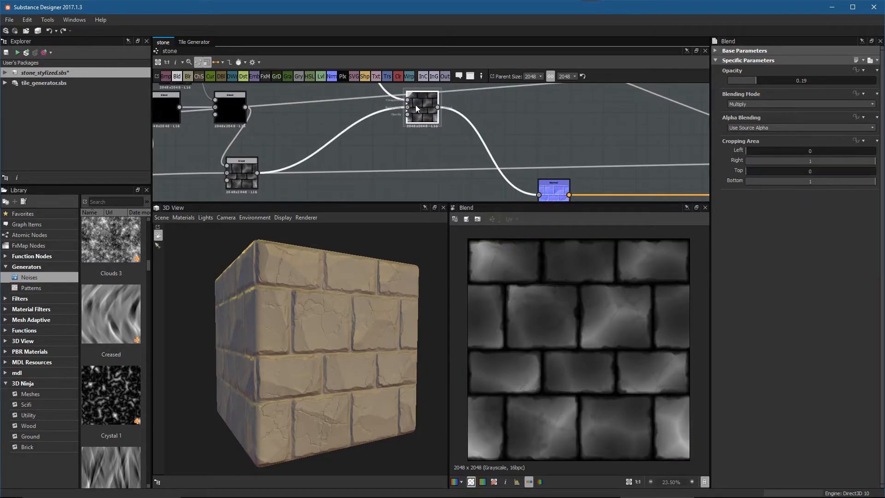
click(559, 194)
middle_drag(558, 195, 534, 164)
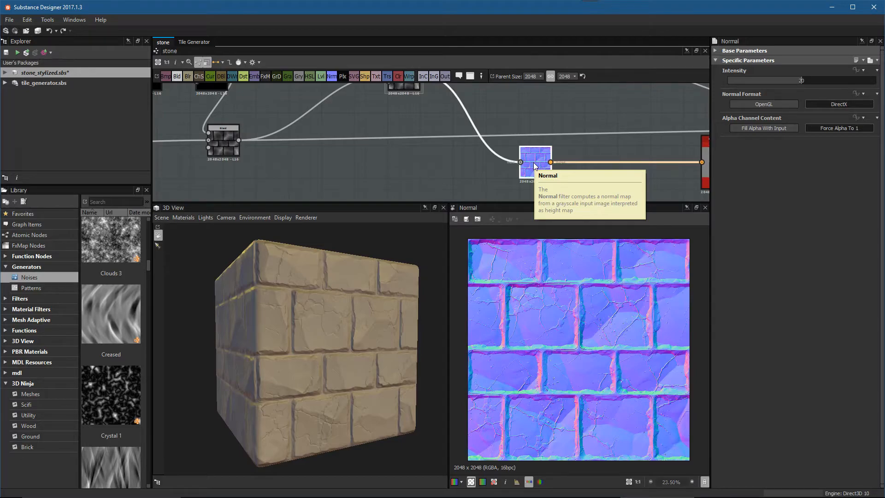
Step: Add an RGBA Split node below the new Normal node and feed it the normal map
middle_drag(495, 158, 461, 153)
scroll(496, 161, up, 1)
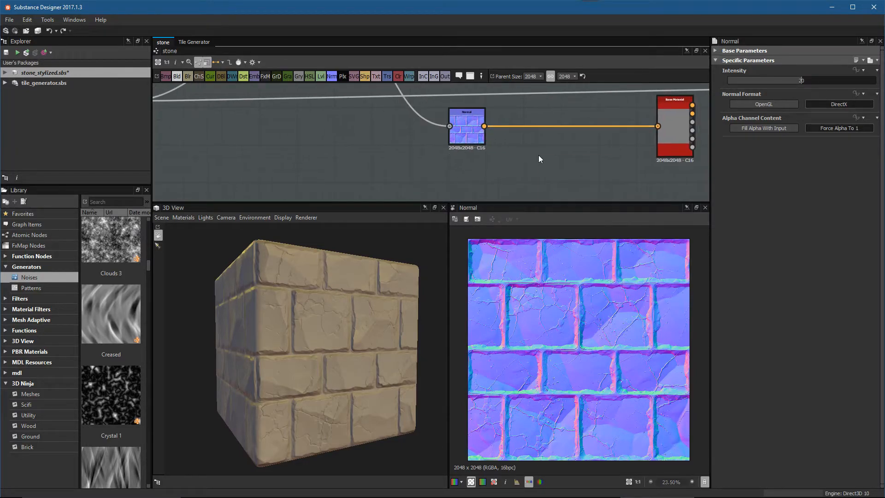
key(space)
text(rg)
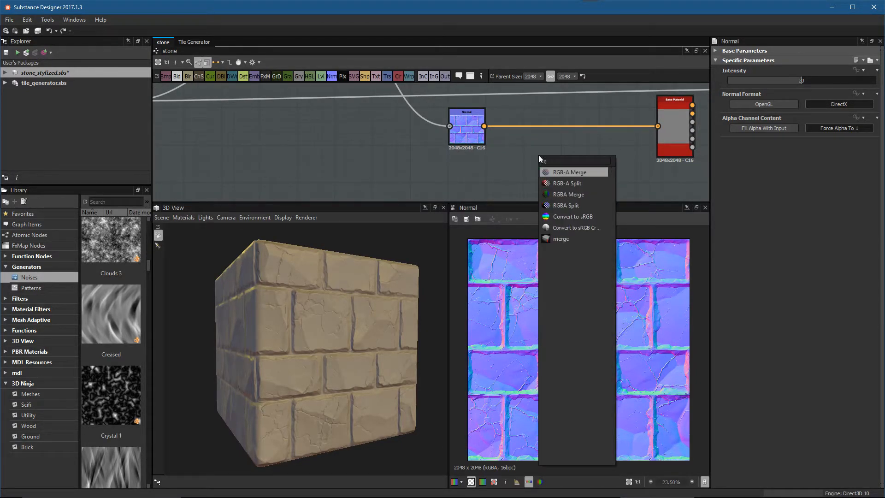
click(558, 206)
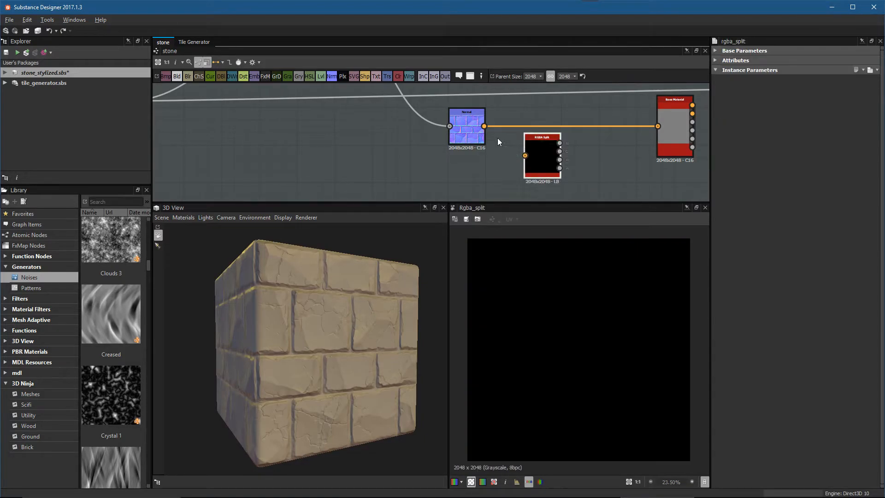
scroll(497, 137, up, 2)
drag(480, 123, 519, 171)
Step: Preview the RGBA Split's blue channel and examine its brick edges and cracks up close
scroll(559, 160, up, 2)
middle_drag(557, 156, 536, 126)
middle_drag(415, 131, 420, 190)
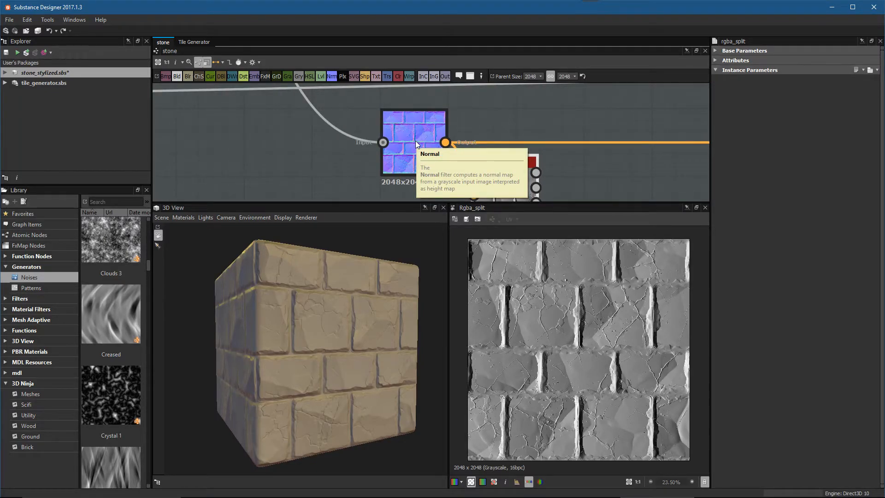
middle_drag(563, 155, 560, 121)
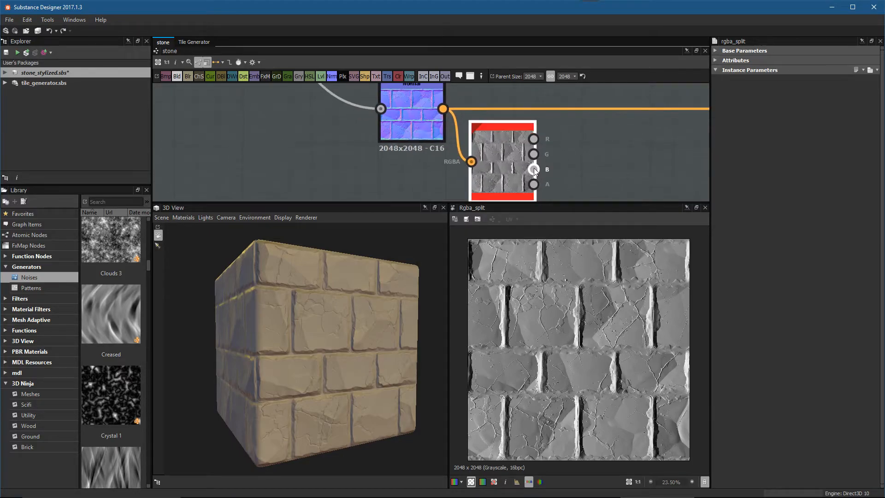
double_click(534, 171)
scroll(681, 354, down, 2)
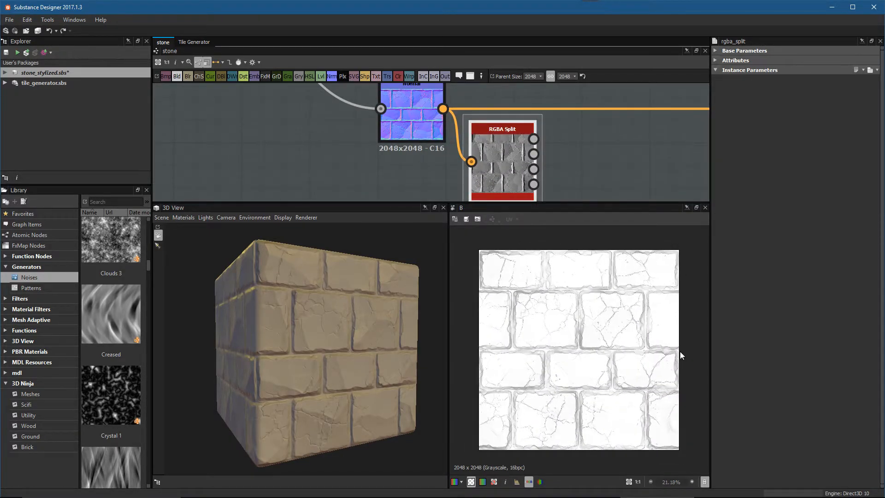
scroll(644, 351, up, 3)
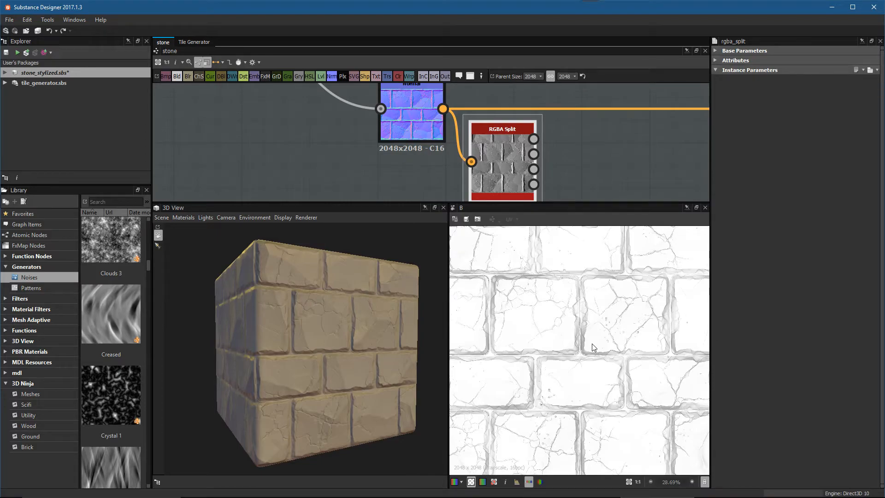
scroll(535, 140, down, 3)
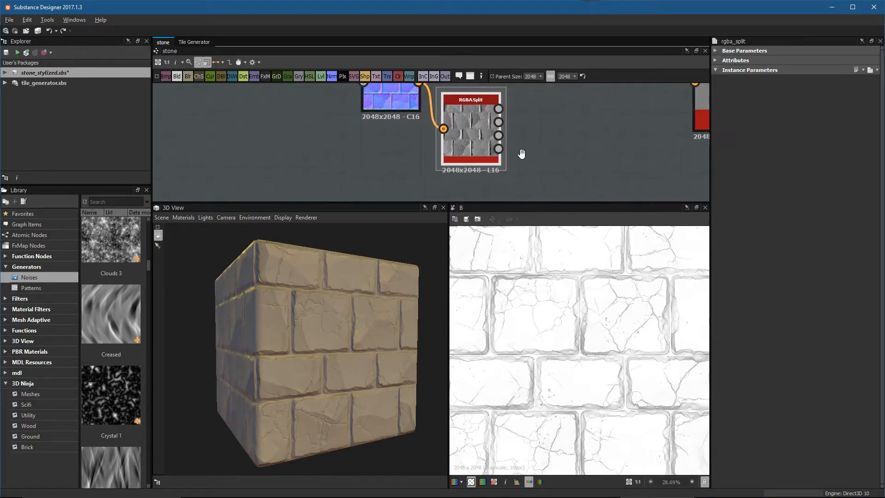
Step: Add an Invert Grayscale node and feed it the RGBA Split's blue channel
middle_drag(527, 155, 534, 159)
key(space)
text(inv)
key(Down)
key(Return)
drag(474, 130, 559, 167)
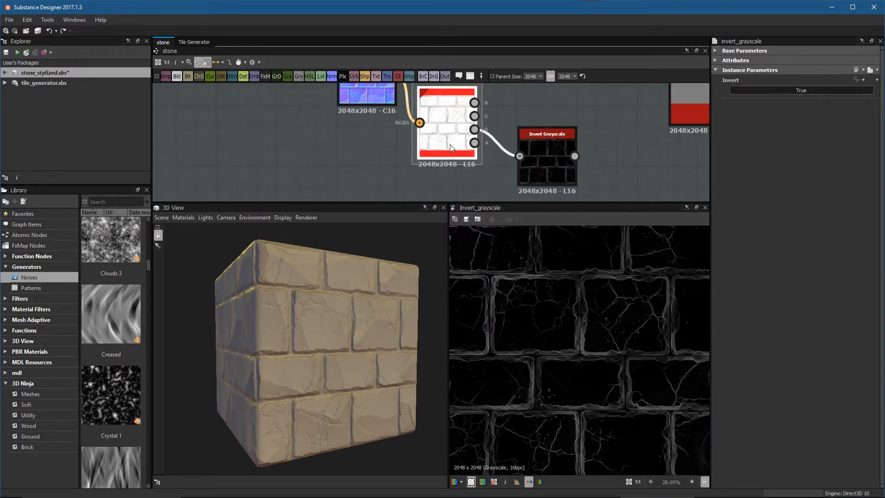
Step: Shift the Base Material node farther away, add a Histogram Range node, and feed it the inverted blue channel
middle_drag(558, 169, 433, 150)
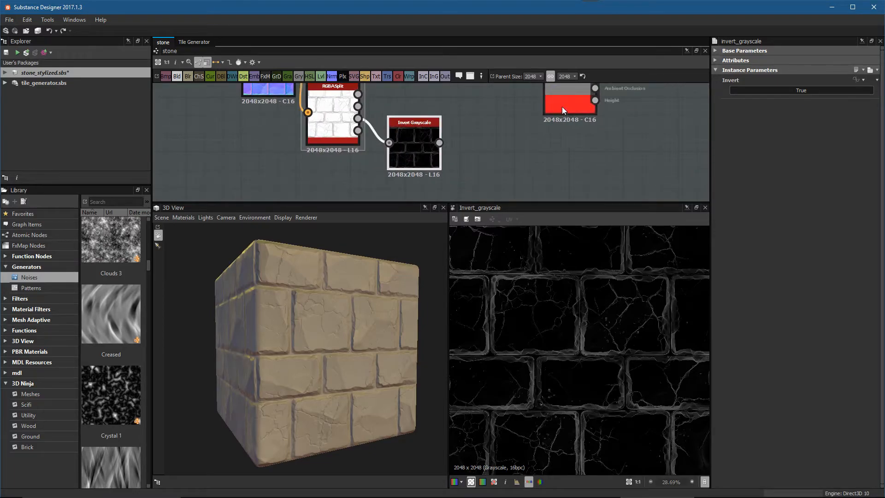
drag(563, 111, 597, 111)
key(space)
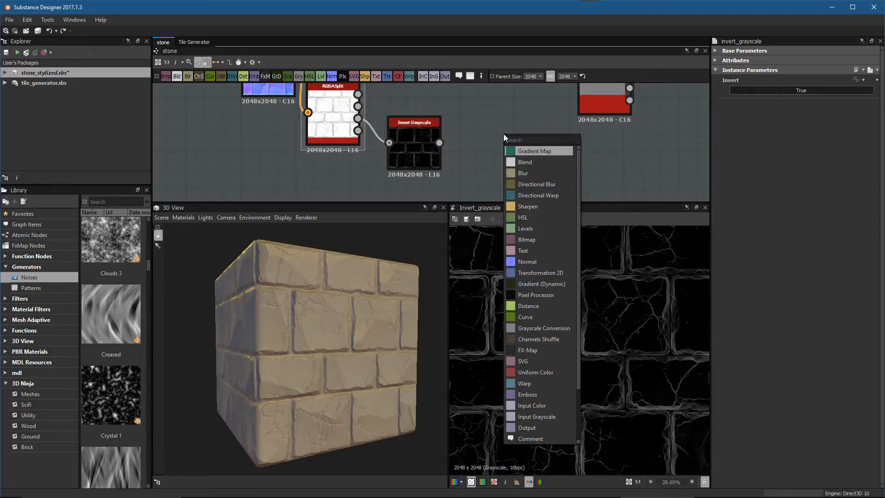
text(hi)
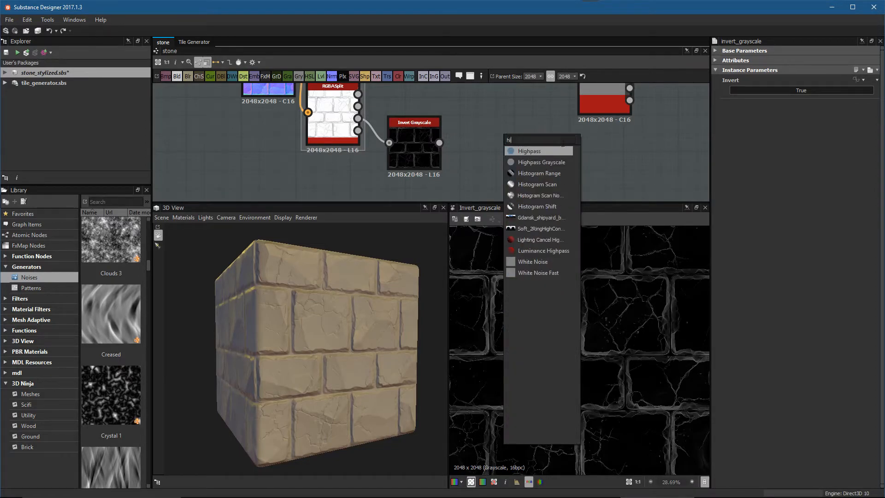
click(538, 173)
drag(439, 143, 488, 149)
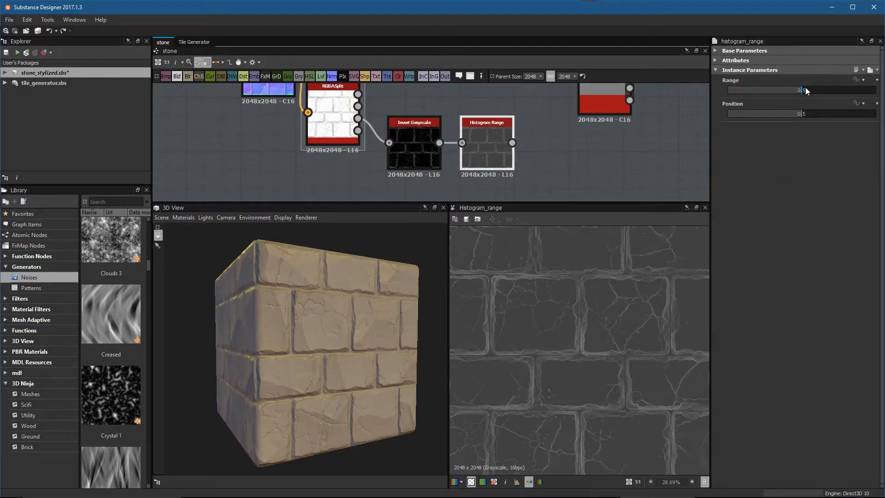
Step: Set the Histogram Range to a Range of 1 and a Position of 0.91, and check the result up close
drag(806, 88, 883, 92)
drag(813, 115, 862, 123)
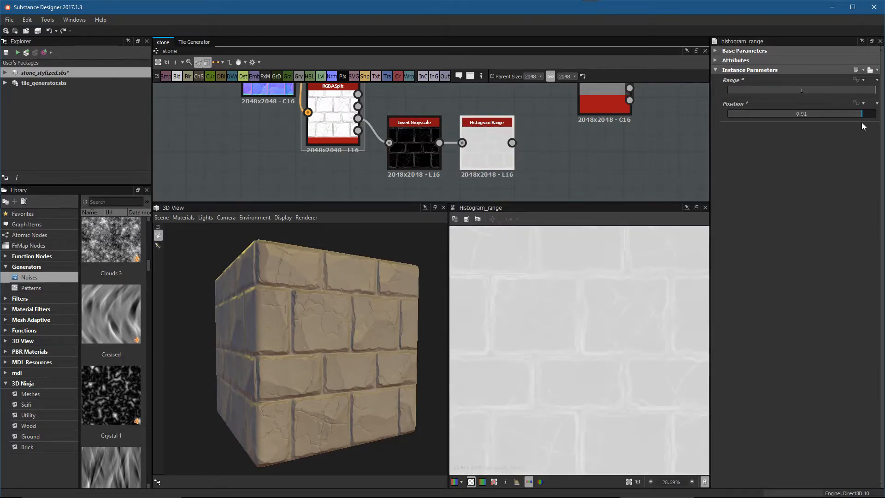
scroll(599, 286, up, 3)
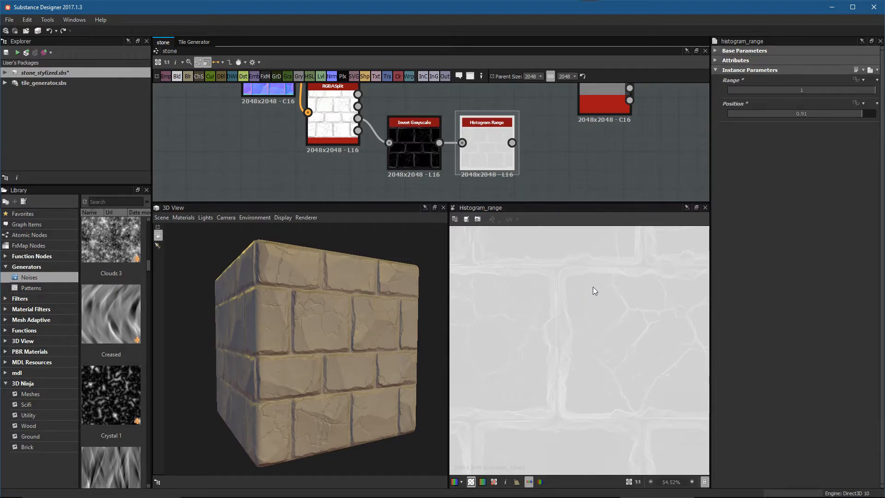
Step: Enable the Base Material's user-defined Roughness map and feed it the Histogram Range output
scroll(514, 142, down, 3)
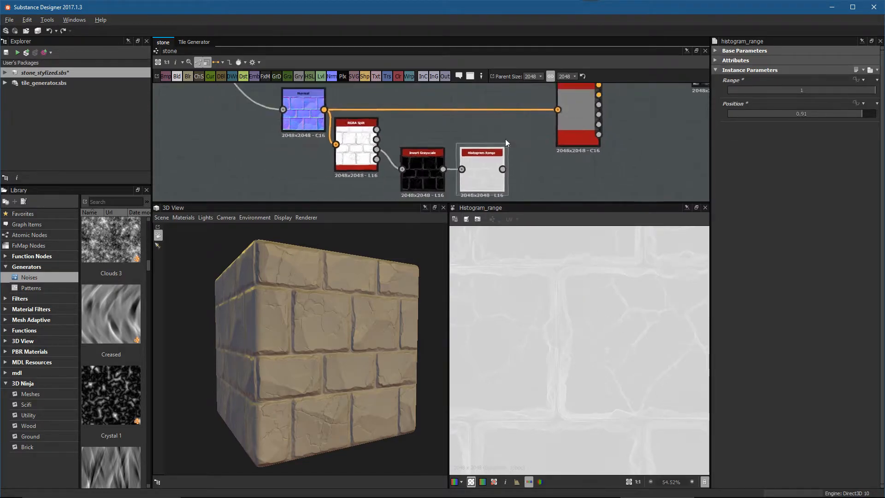
drag(535, 130, 553, 131)
click(585, 130)
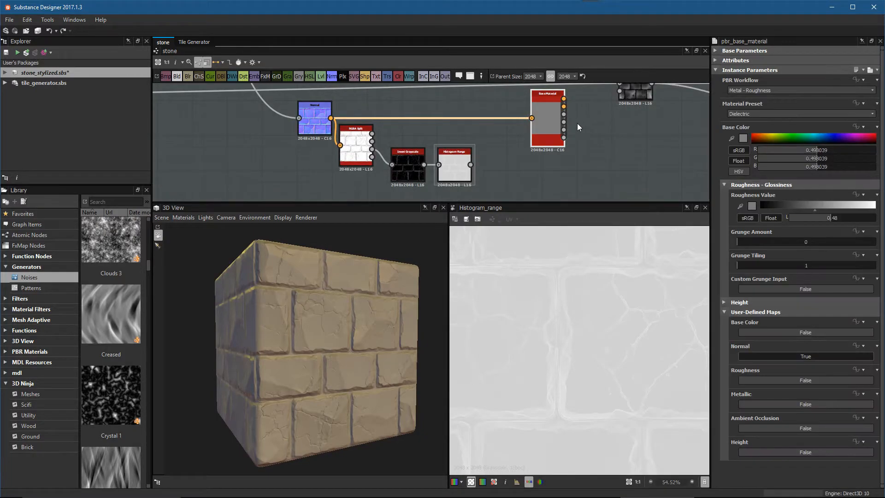
click(796, 381)
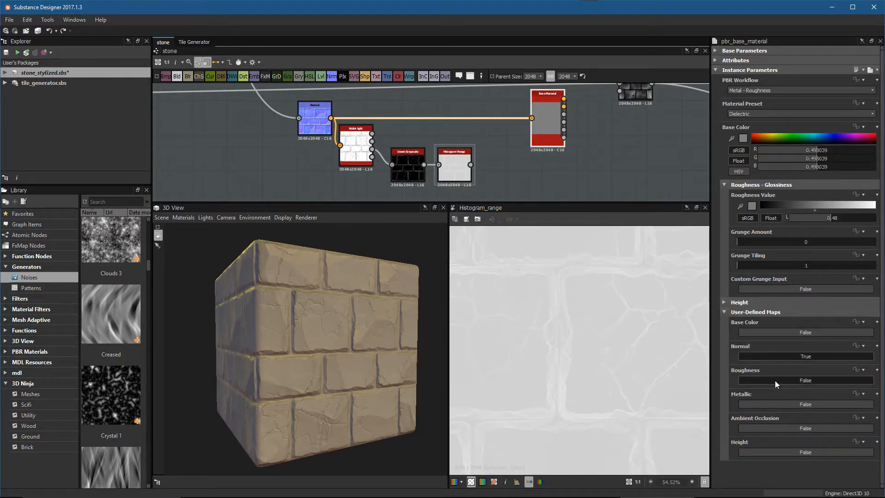
middle_drag(488, 166, 484, 165)
drag(467, 163, 528, 120)
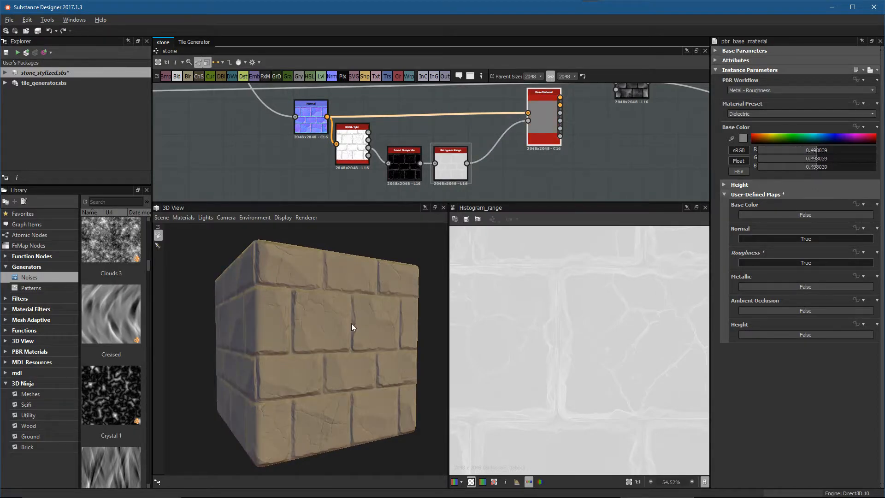
Step: Examine the bricks on the 3D cube and set the Histogram Range's Position to 0.76
drag(351, 327, 348, 355)
scroll(470, 179, up, 2)
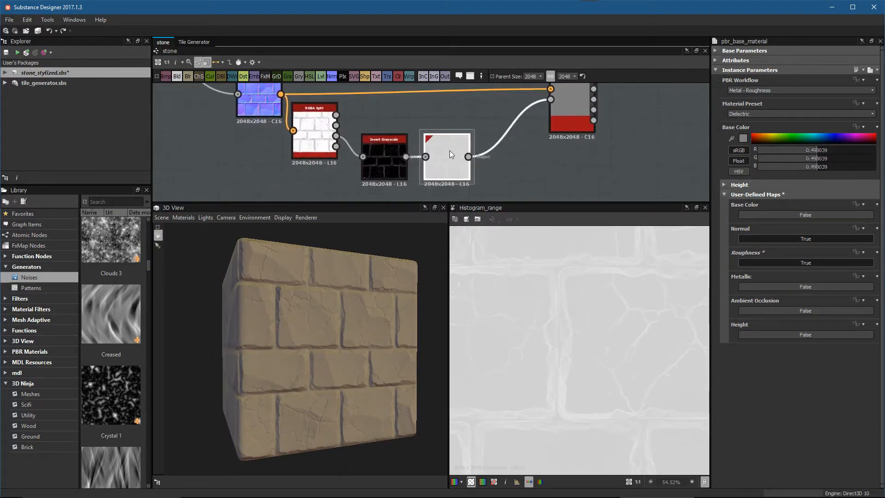
click(450, 155)
drag(791, 112, 840, 115)
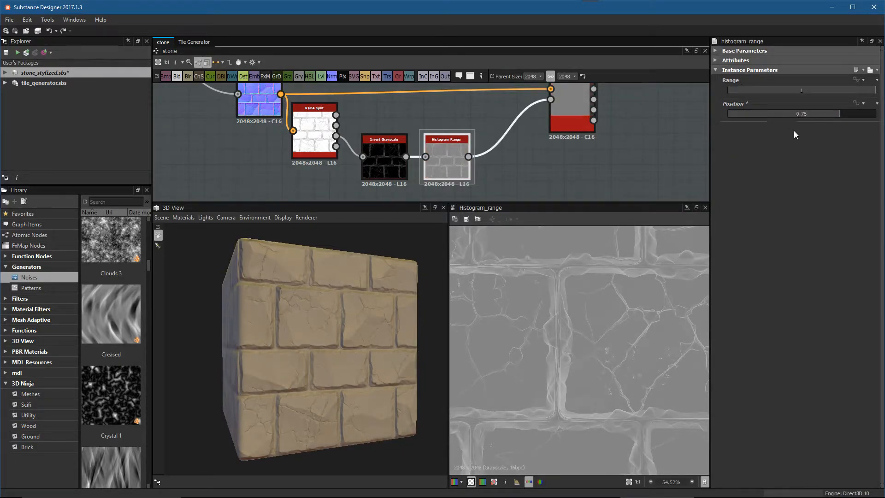
drag(822, 114, 839, 116)
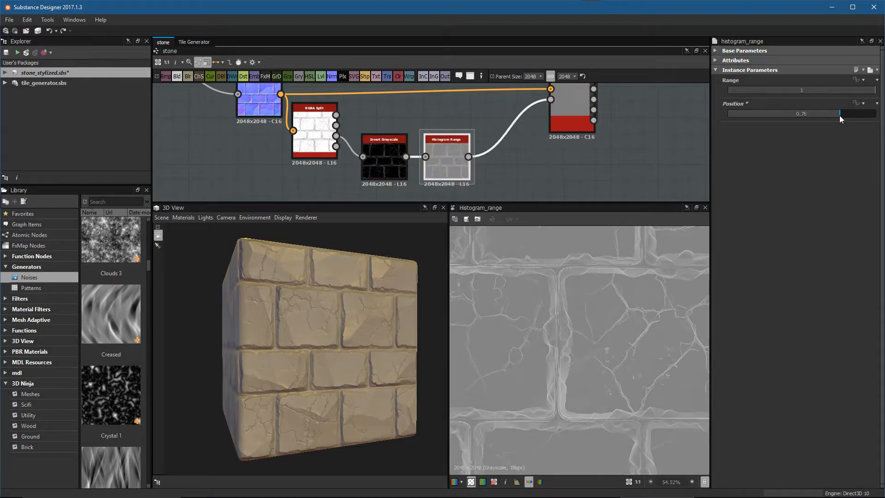
Step: Shift the Normal, RGBA Split and Invert Grayscale nodes to tidy the roughness branch, and preview the Histogram Range output
scroll(422, 159, down, 2)
middle_drag(422, 158, 522, 181)
double_click(400, 134)
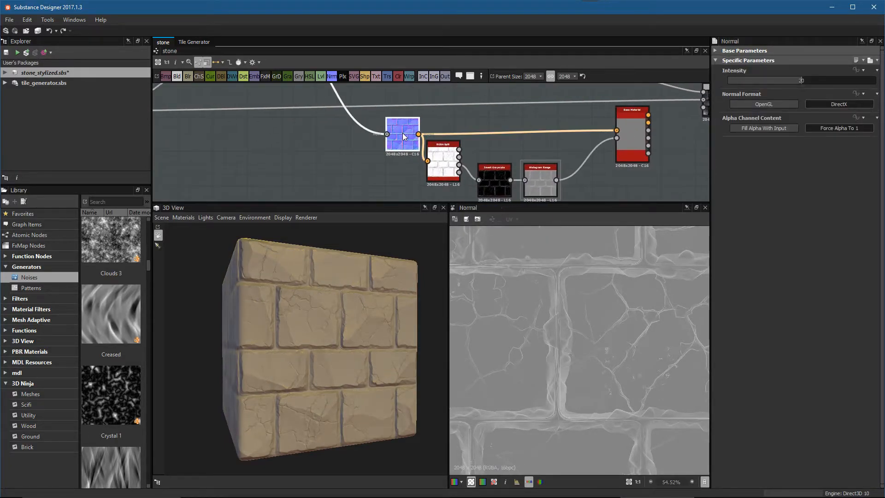
drag(401, 135, 366, 135)
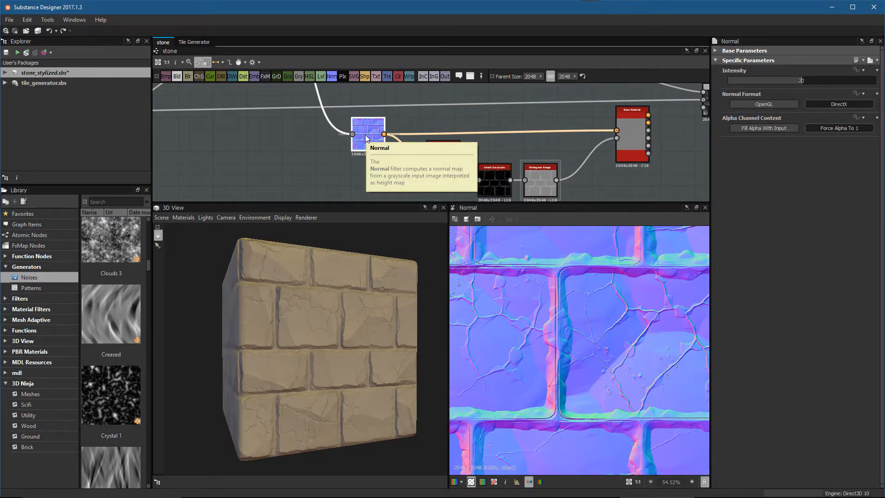
middle_drag(465, 129, 485, 120)
drag(466, 154, 436, 154)
drag(515, 165, 500, 154)
mouse_move(557, 167)
mouse_down()
mouse_move(561, 162)
mouse_move(548, 162)
mouse_up()
double_click(560, 166)
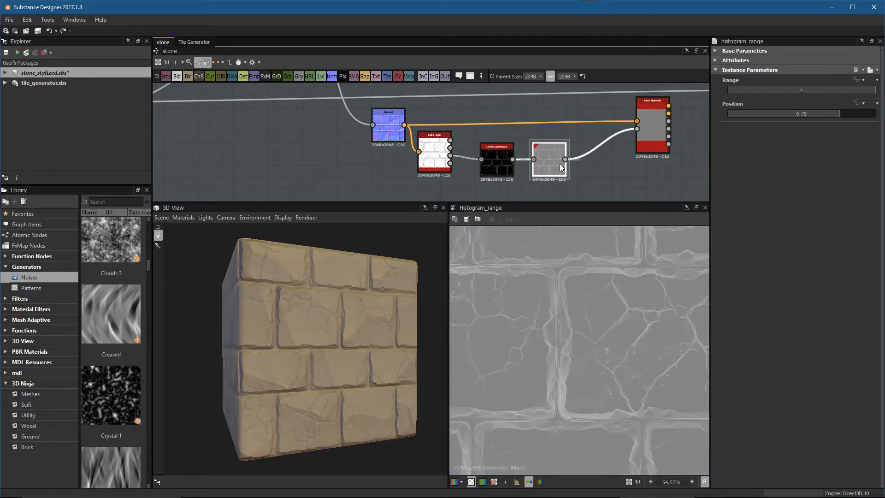
Step: Preview the RGBA Split's blue channel and space the RGBA Split and Normal nodes farther apart
scroll(496, 179, up, 3)
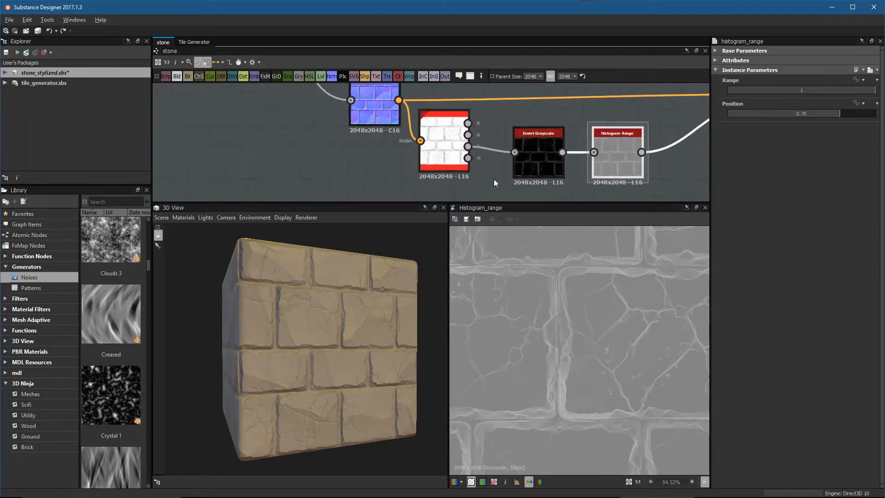
double_click(468, 148)
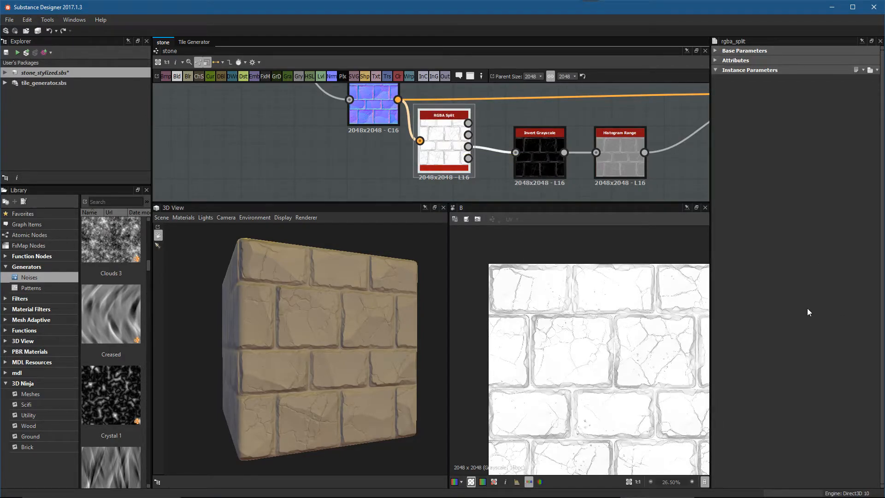
middle_drag(515, 139, 536, 150)
scroll(536, 151, down, 1)
drag(473, 156, 488, 156)
middle_drag(454, 151, 472, 141)
drag(439, 119, 416, 119)
middle_drag(429, 164, 440, 150)
Step: Add an Ambient Occlusion (HBAO) node, preview it, and place it beneath the Normal node
click(440, 151)
key(space)
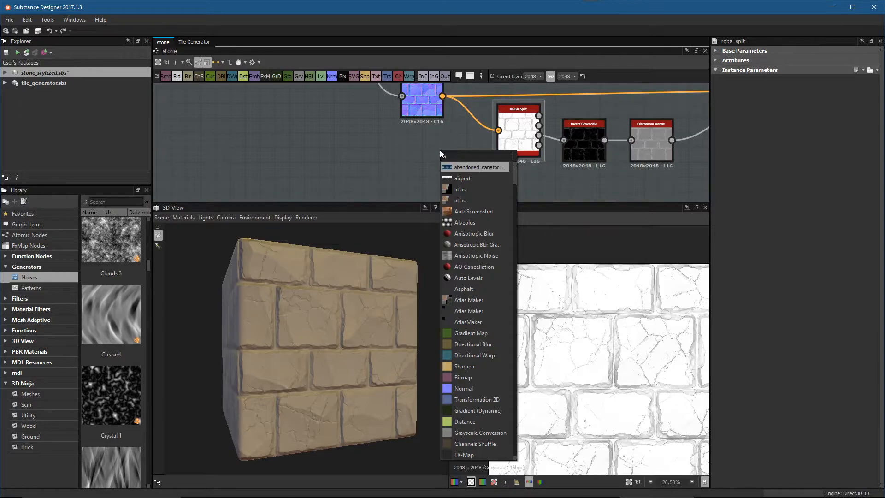
text(amb)
click(476, 167)
double_click(449, 154)
middle_drag(449, 154, 514, 180)
scroll(513, 179, down, 2)
drag(515, 180, 505, 180)
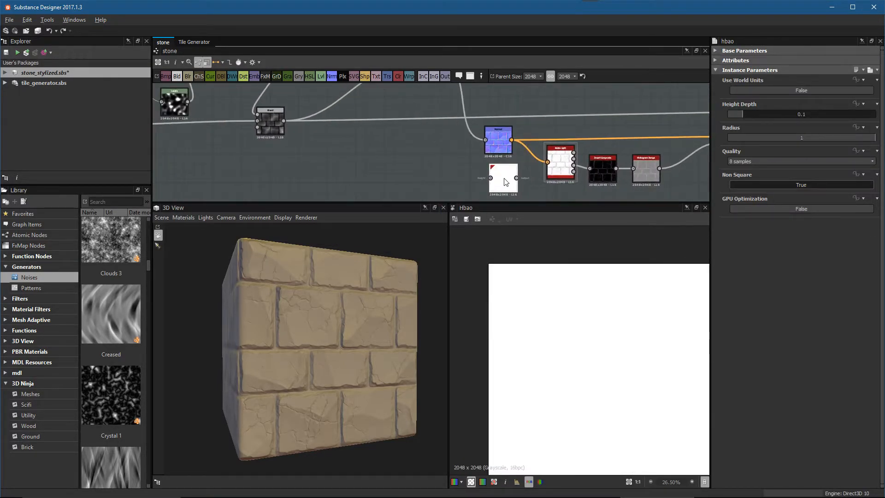
Step: Feed the Ambient Occlusion node from the Blend that drives the Normal node, and examine the resulting map
scroll(504, 179, down, 3)
middle_drag(443, 118, 463, 141)
drag(477, 118, 513, 200)
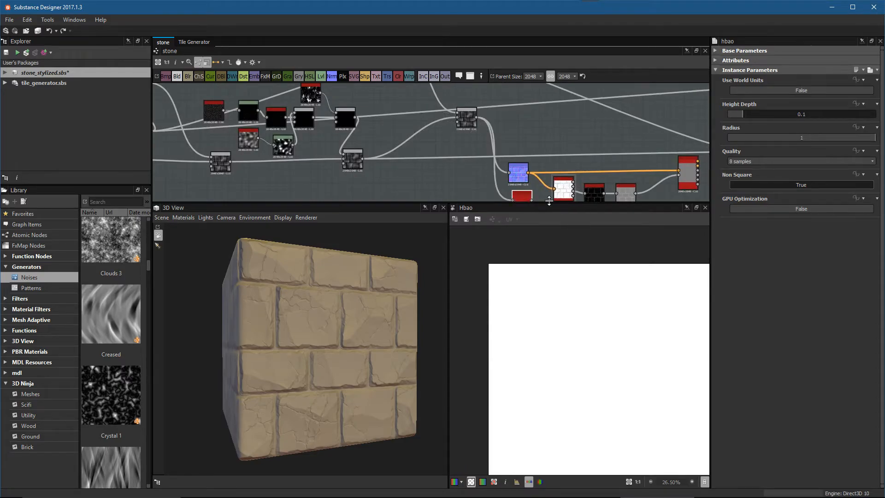
middle_drag(530, 198, 534, 152)
scroll(534, 155, up, 2)
drag(523, 150, 513, 149)
scroll(557, 169, up, 3)
scroll(595, 322, up, 1)
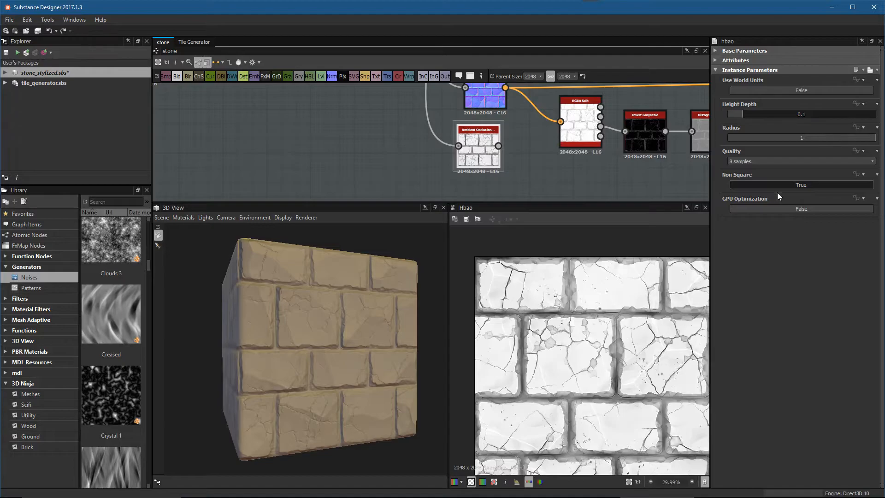
Step: Add a second Invert Grayscale node and feed it the Ambient Occlusion output
middle_drag(525, 149, 423, 154)
scroll(435, 146, down, 2)
drag(400, 150, 407, 162)
middle_drag(471, 192, 457, 161)
scroll(457, 162, up, 1)
key(space)
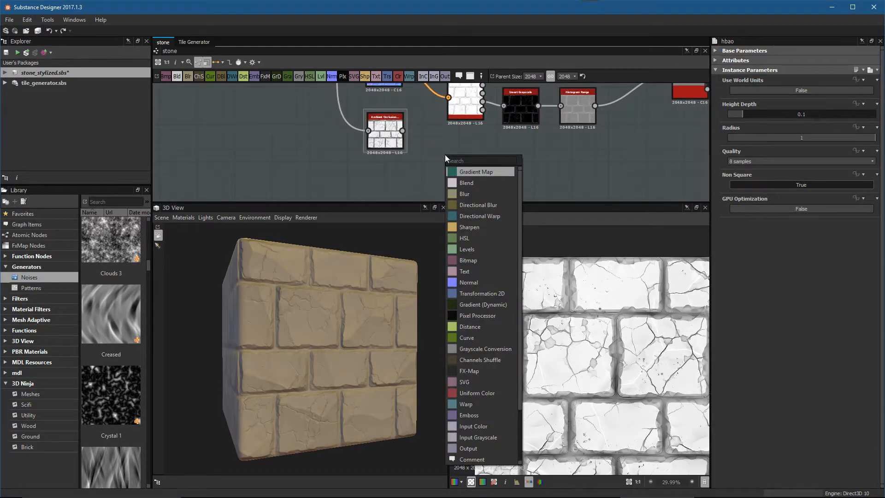
text(in)
key(Down)
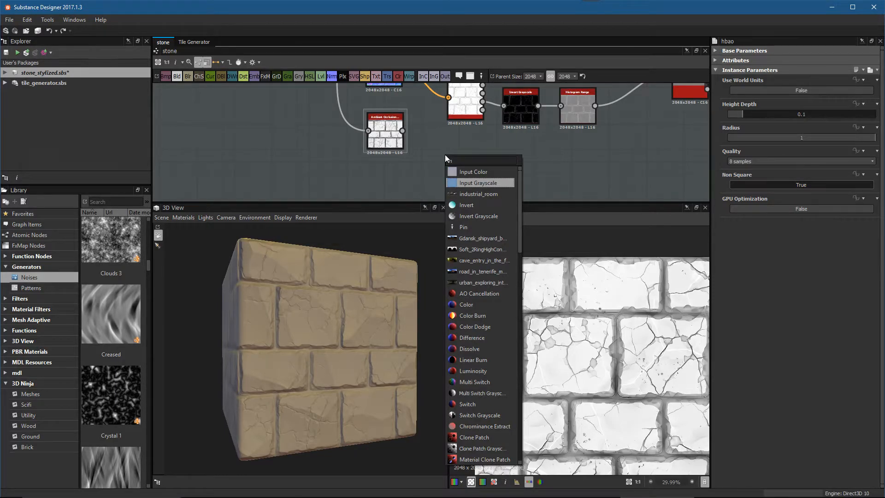
click(478, 218)
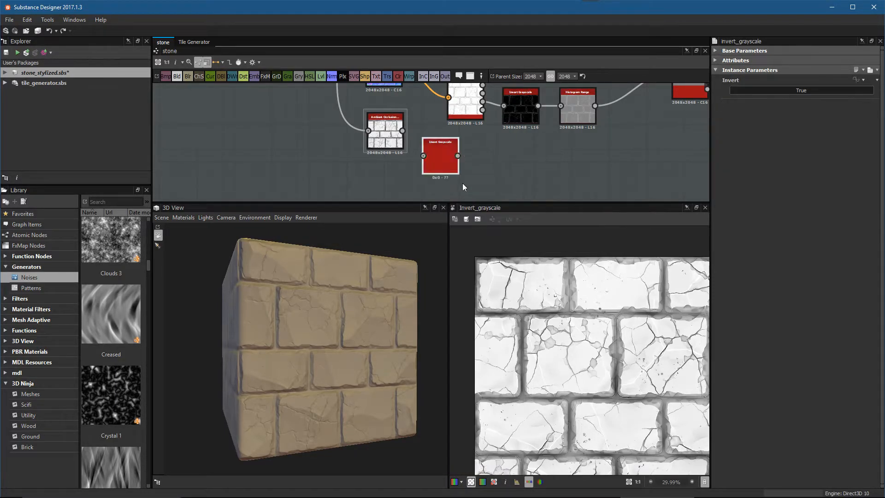
drag(403, 131, 509, 162)
Step: Duplicate the Histogram Range node beneath the original and feed the copy the inverted ambient occlusion
middle_drag(575, 166, 535, 170)
click(534, 115)
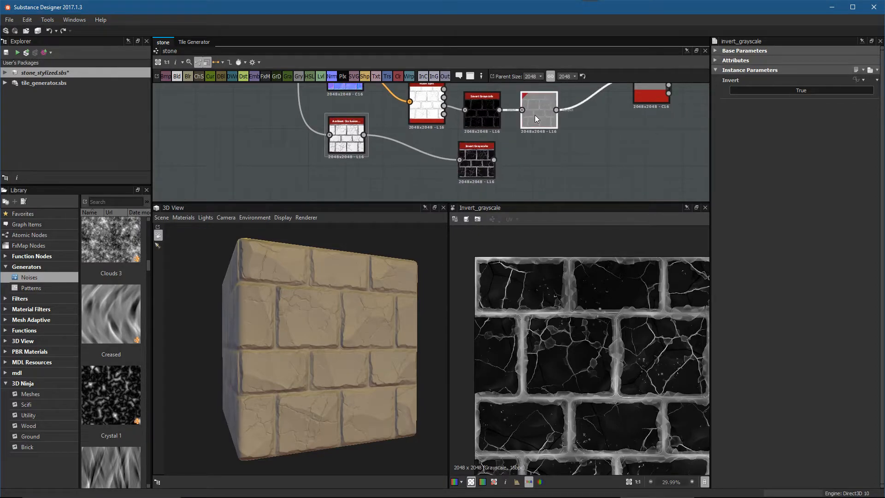
key(ctrl+c)
click(547, 153)
key(ctrl+v)
drag(418, 145, 522, 160)
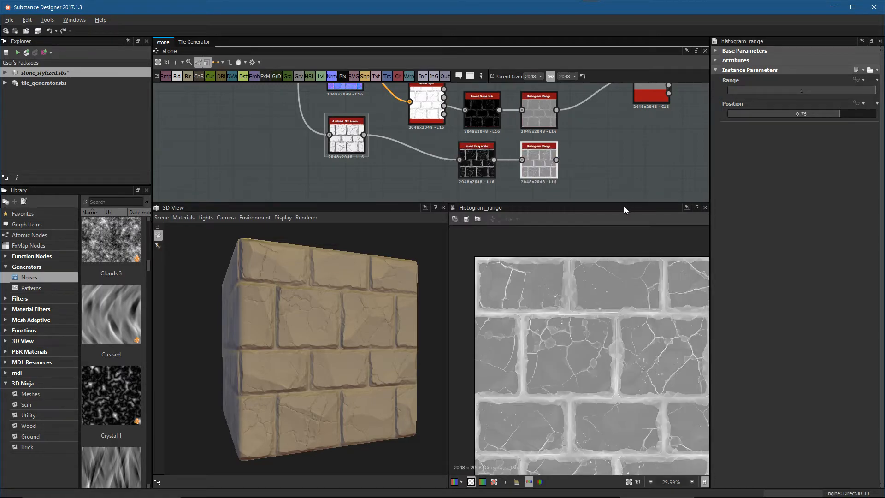
Step: Compare the blue-channel and ambient-occlusion Histogram Range outputs up close around the brick joints and cracks
middle_drag(612, 192, 583, 198)
click(510, 117)
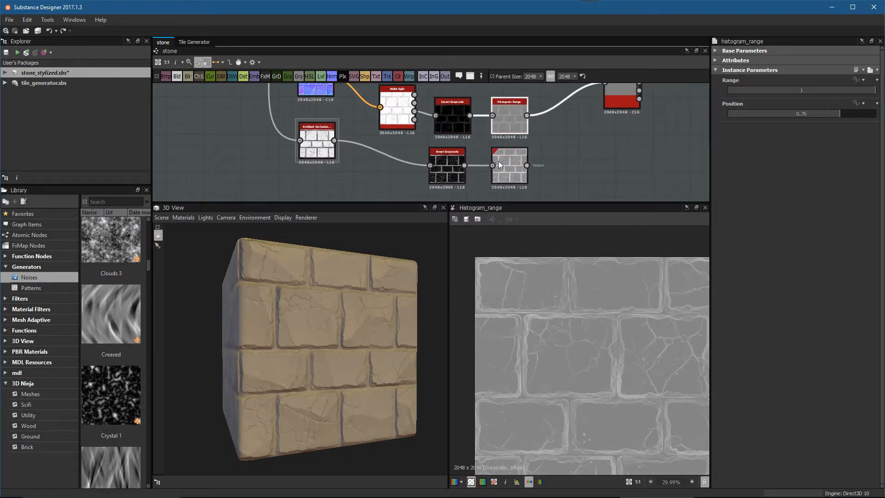
click(500, 164)
click(509, 117)
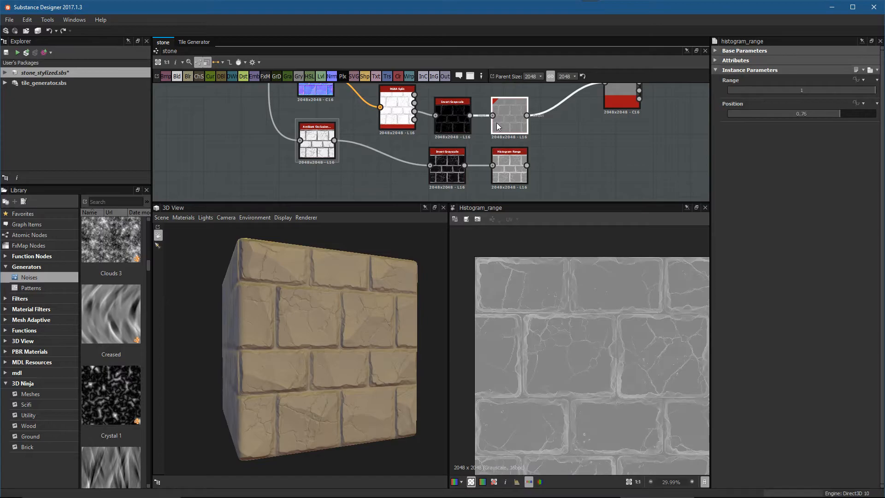
scroll(526, 338, up, 3)
scroll(560, 349, up, 2)
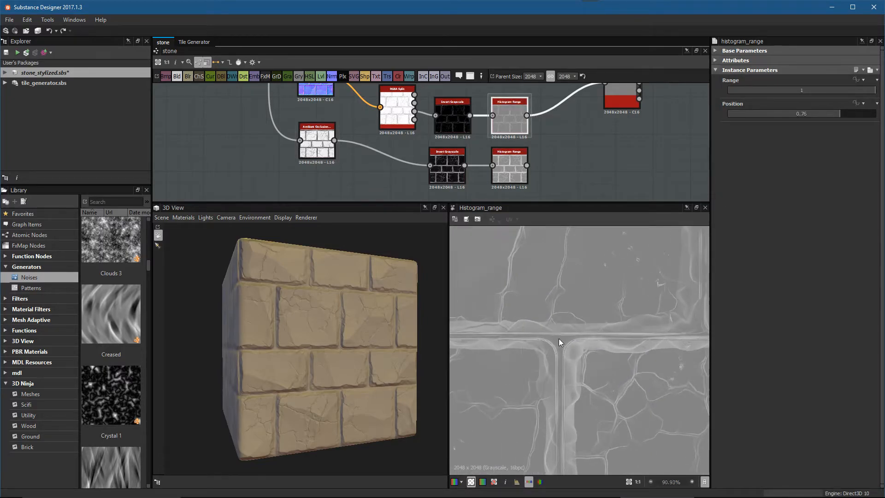
click(518, 168)
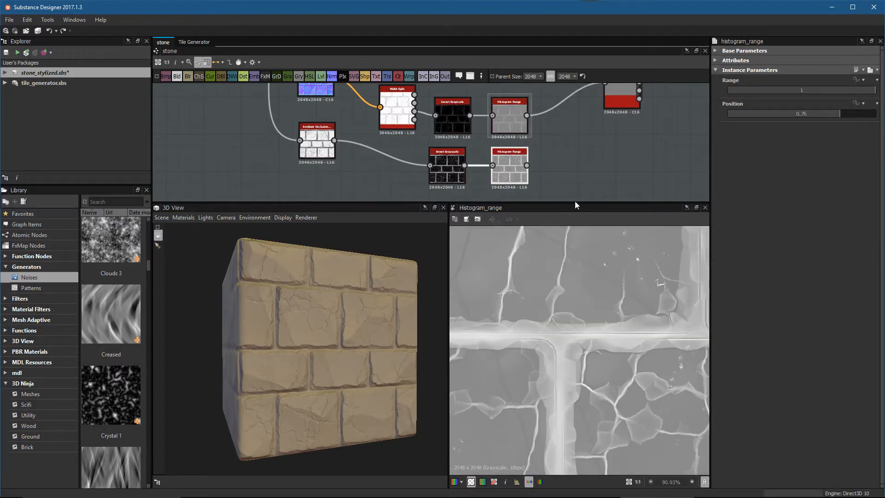
Step: Connect the ambient-occlusion Histogram Range to the Base Material's roughness input and examine the map
scroll(498, 170, down, 3)
drag(487, 178, 534, 125)
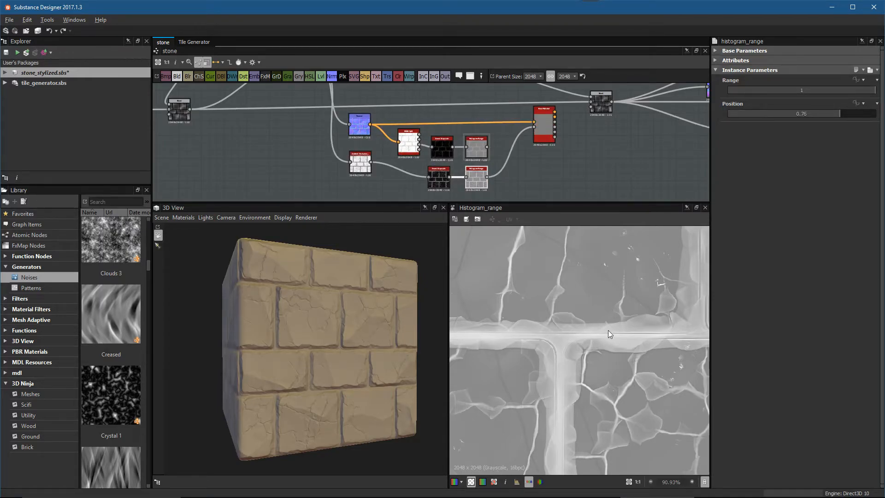
scroll(605, 318, down, 4)
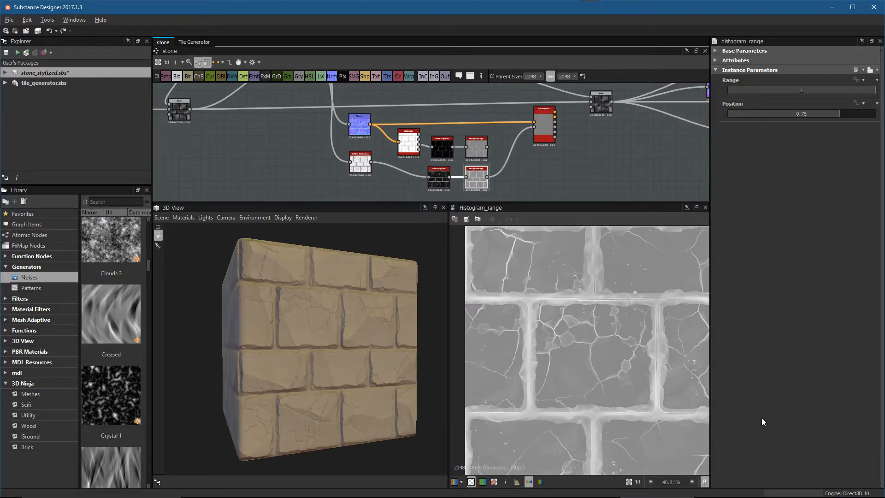
middle_drag(689, 381, 633, 346)
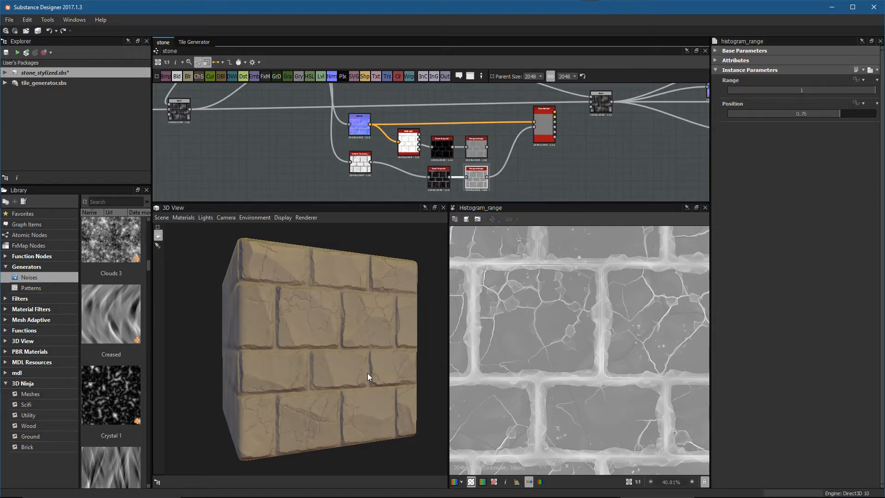
Step: Add a Grunge Map 013 node and a Blend node, feeding the grunge into the Blend's foreground
middle_drag(486, 165, 489, 130)
key(space)
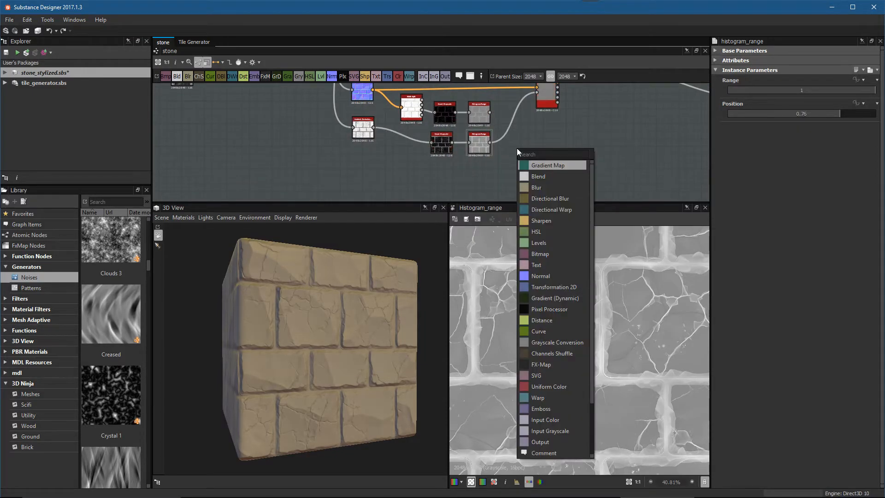
text(grunge)
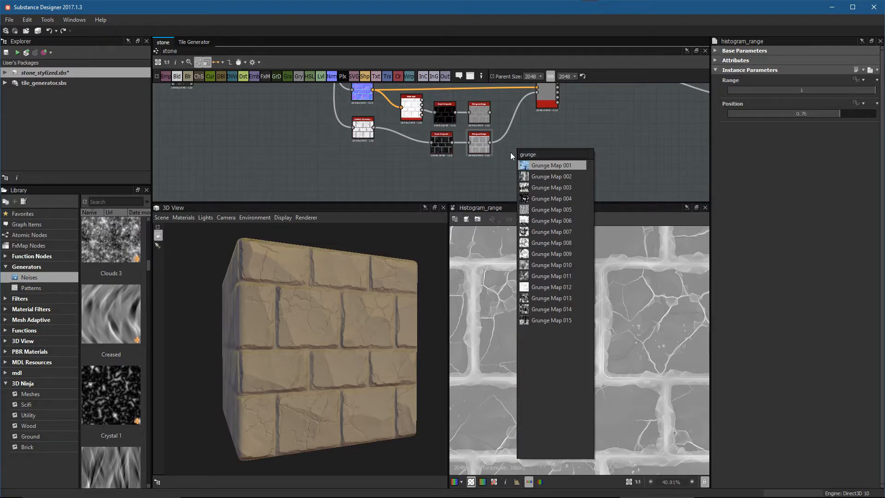
click(558, 298)
scroll(541, 161, up, 2)
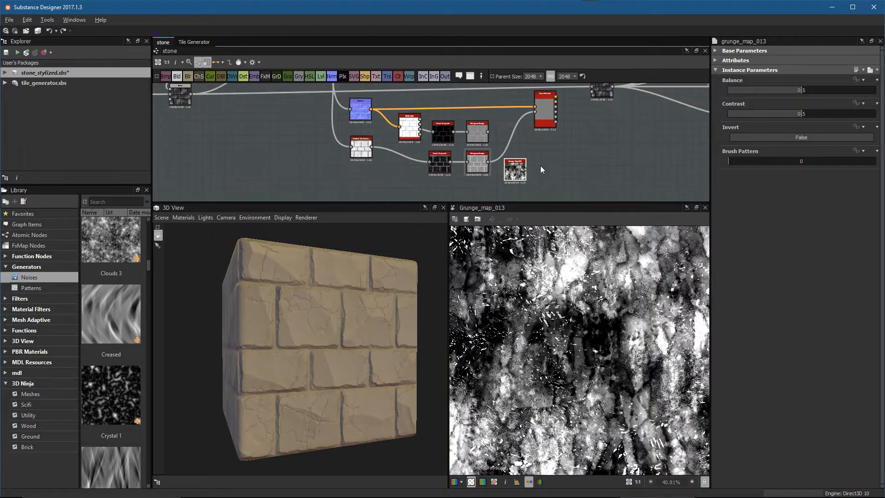
key(space)
text(blend)
key(Return)
drag(503, 162, 563, 164)
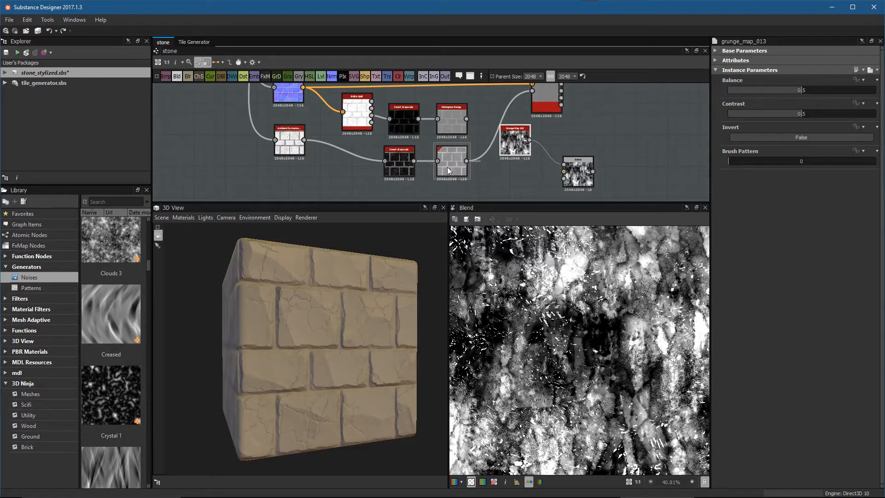
Step: Move the ambient-occlusion Histogram Range farther along and place the Grunge Map 013 and Blend nodes ahead of it
drag(448, 167, 516, 167)
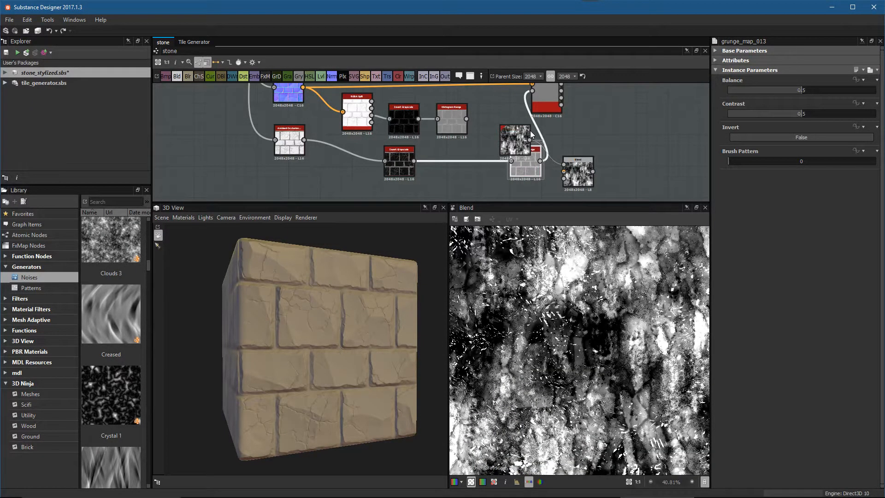
drag(517, 134, 474, 134)
mouse_move(569, 171)
mouse_down()
mouse_move(552, 187)
mouse_move(485, 192)
mouse_move(474, 171)
mouse_move(562, 167)
mouse_up()
drag(485, 176, 518, 175)
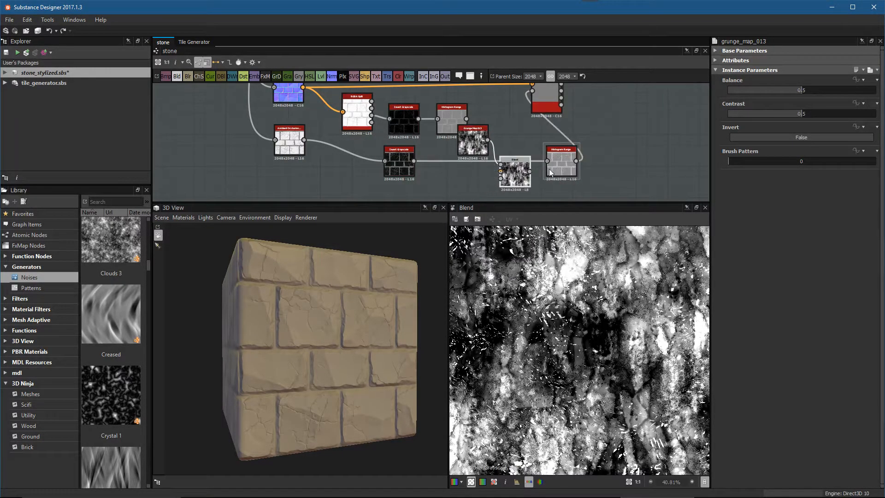
drag(468, 147, 457, 161)
Step: Feed the inverted ambient occlusion into the Blend's background and set its Blending Mode to Multiply
click(494, 182)
click(754, 104)
click(746, 130)
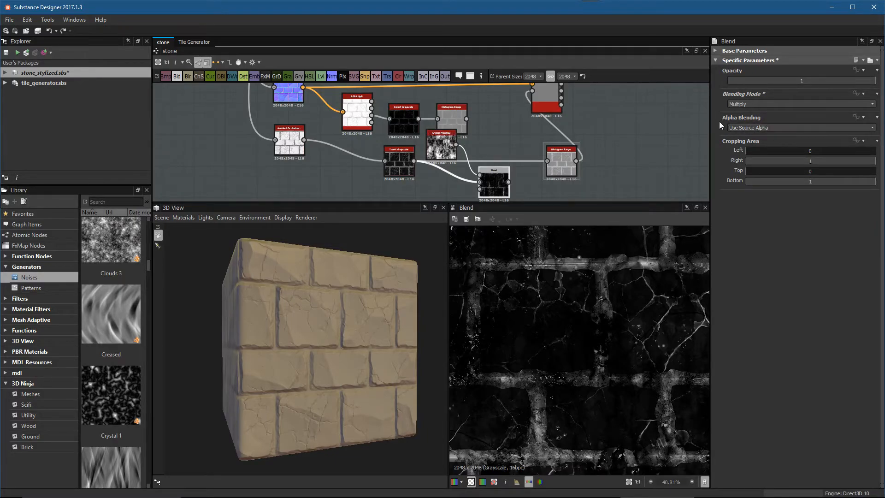
Step: Set the Blend's mode to Max (Lighten) and the Grunge Map 013's Balance to 0.48 and Contrast to 0
click(742, 105)
click(751, 142)
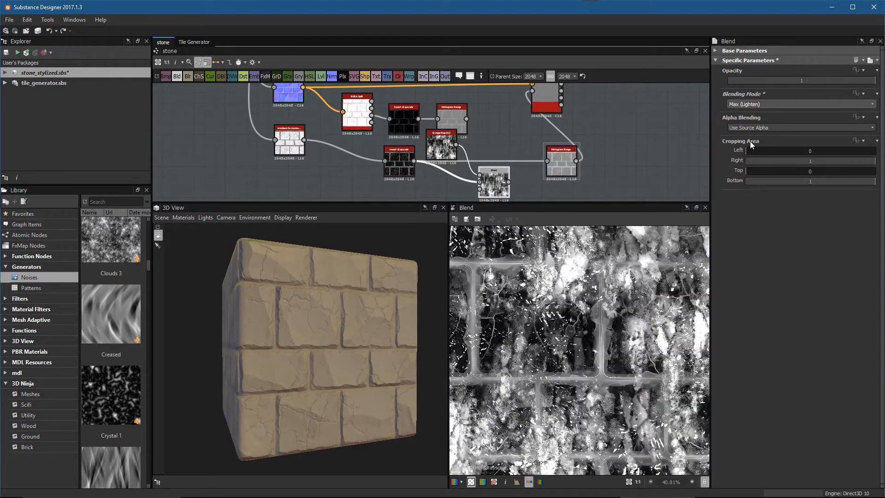
click(451, 155)
drag(804, 93, 709, 116)
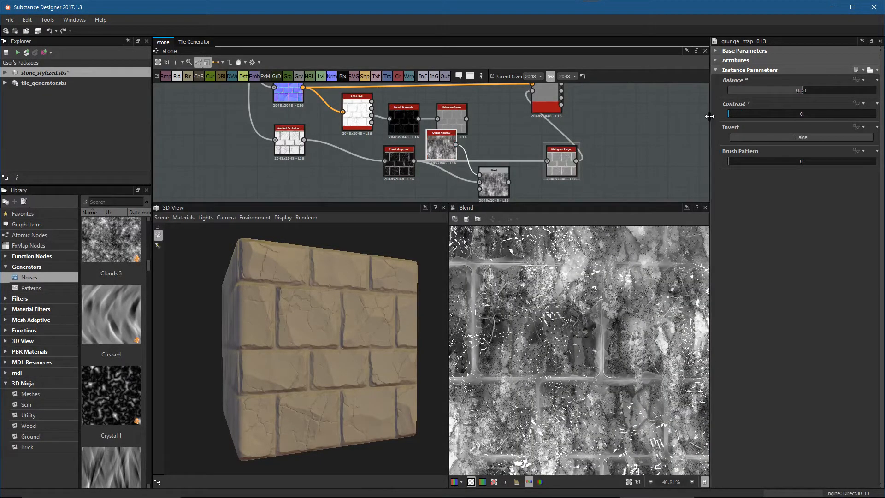
mouse_move(790, 93)
mouse_down()
mouse_move(782, 93)
mouse_move(799, 98)
mouse_up()
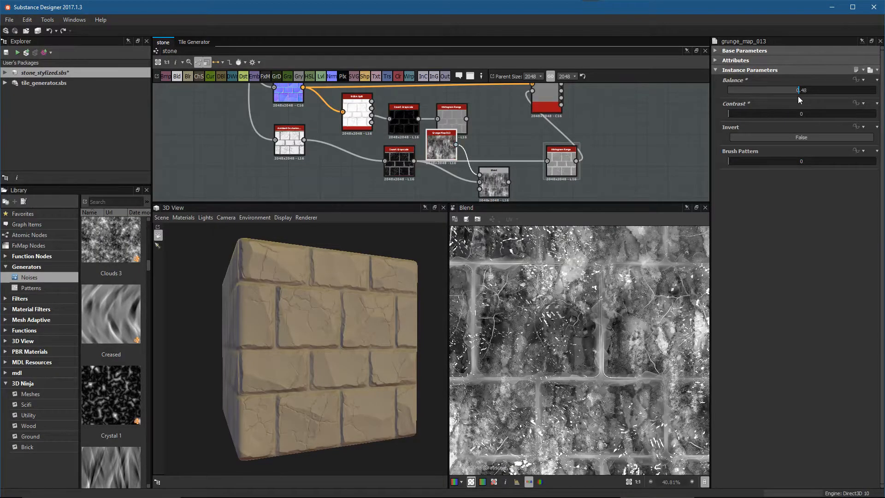
Step: Set the grunge Blend's Opacity to 0.29 and connect its output to the ambient-occlusion Histogram Range
click(493, 182)
drag(842, 80, 771, 90)
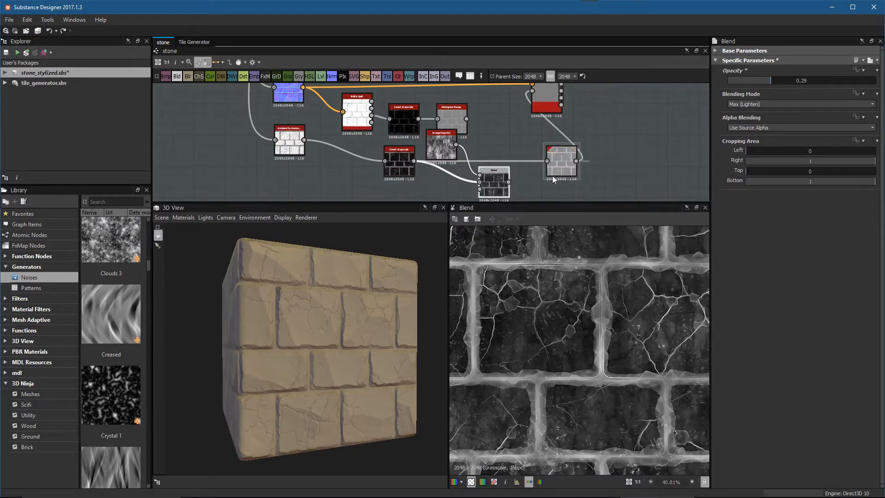
drag(509, 181, 572, 175)
double_click(563, 165)
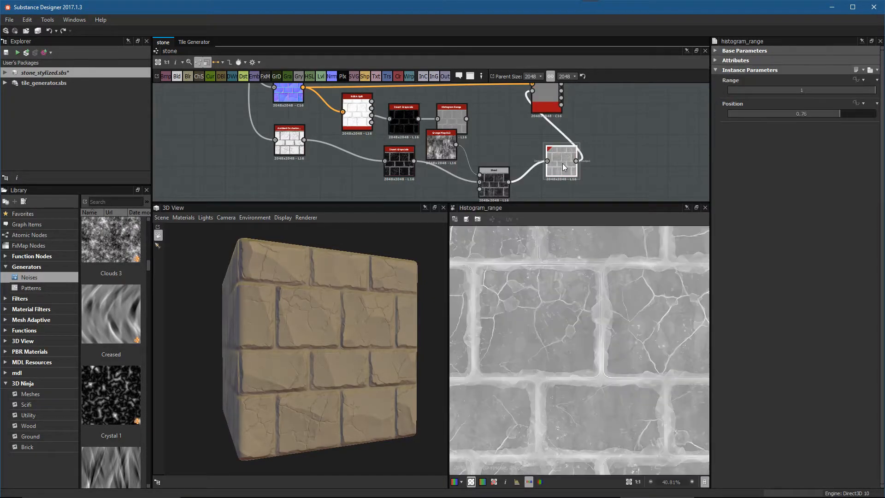
Step: Inspect the blended roughness map up close and set the Histogram Range's Position to 0.66
scroll(561, 422, up, 3)
scroll(519, 317, up, 1)
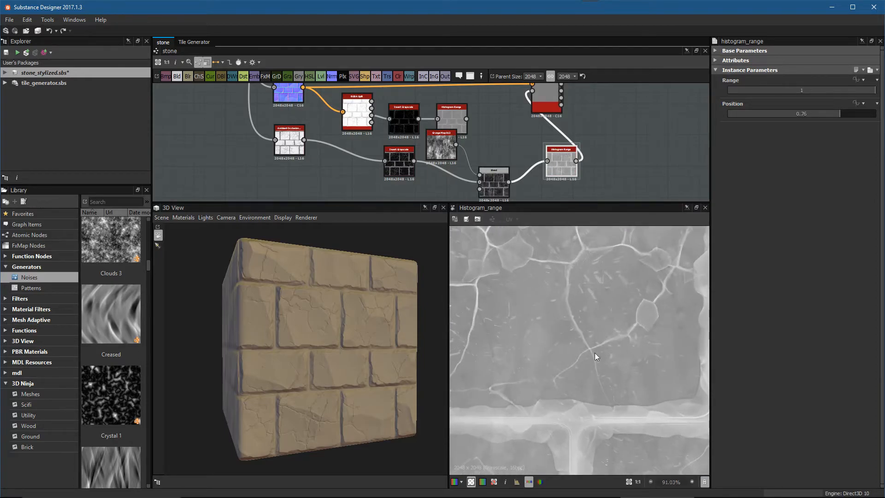
scroll(574, 352, down, 3)
mouse_move(840, 115)
mouse_down()
mouse_move(768, 117)
mouse_move(825, 119)
mouse_up()
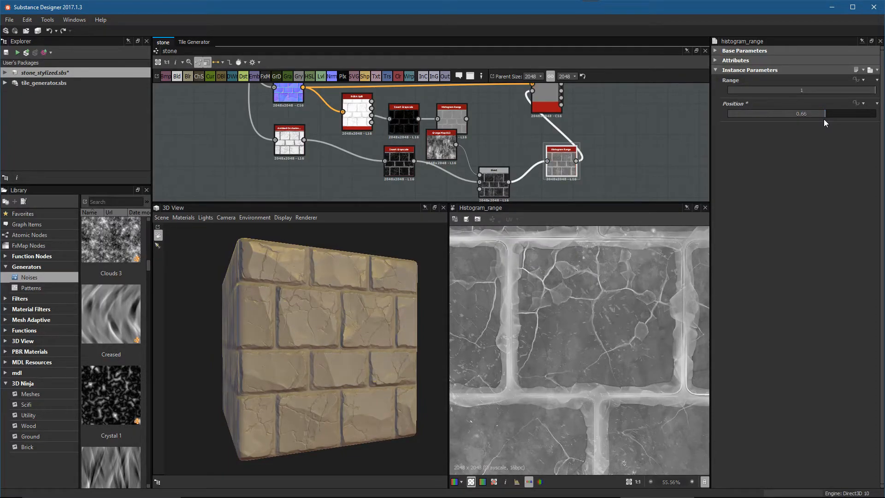
scroll(690, 307, down, 1)
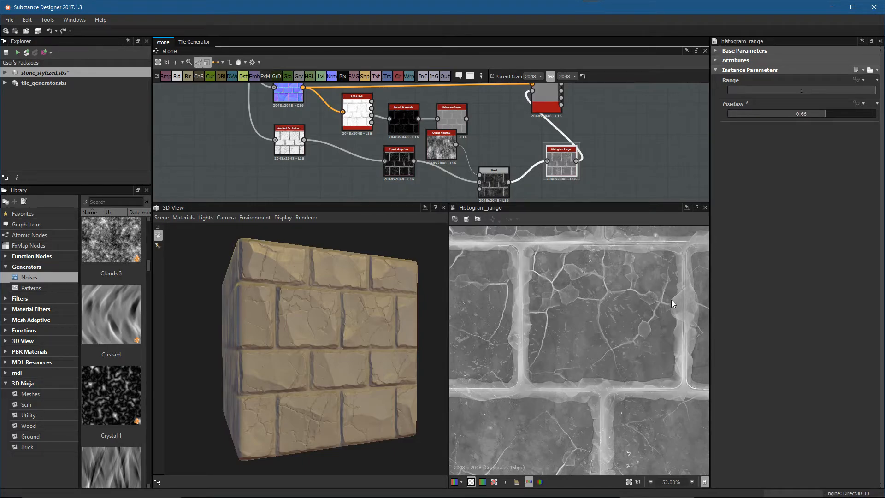
scroll(551, 125, down, 3)
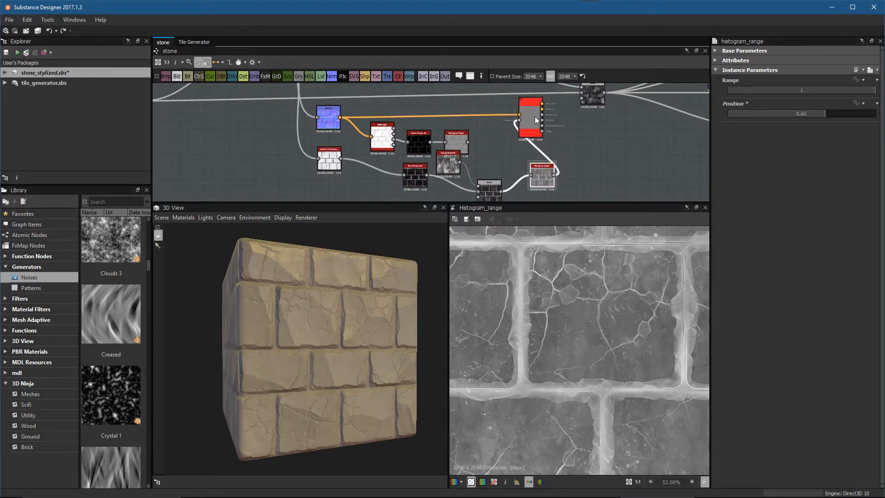
Step: Space out the Base Material and align the RGBA Split branch, shifting the ambient-occlusion Invert Grayscale, Grunge Map 013 and Blend back toward their source
drag(534, 116, 561, 131)
scroll(507, 198, up, 3)
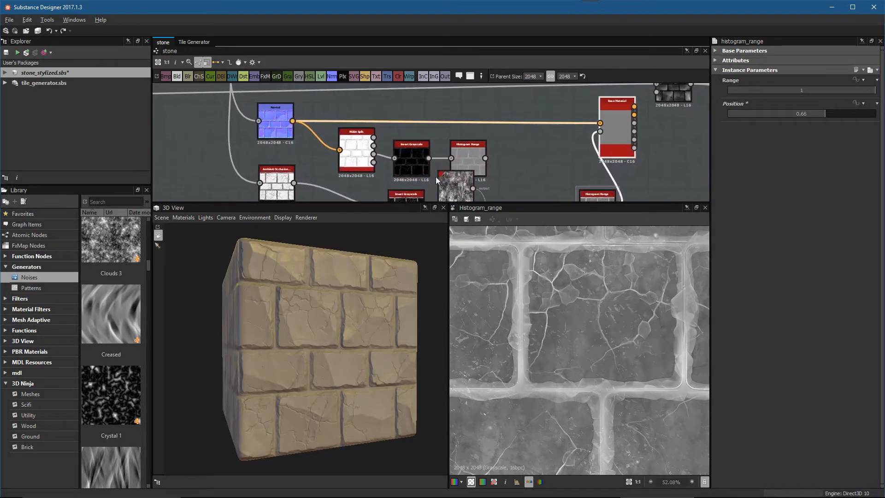
click(405, 152)
drag(465, 159, 466, 147)
drag(356, 152, 356, 139)
middle_drag(378, 183, 392, 133)
drag(413, 173, 338, 185)
drag(468, 144, 407, 151)
drag(530, 182, 468, 182)
Step: Examine the ambient-occlusion output and the height Blend that feeds it
double_click(290, 136)
scroll(514, 316, down, 2)
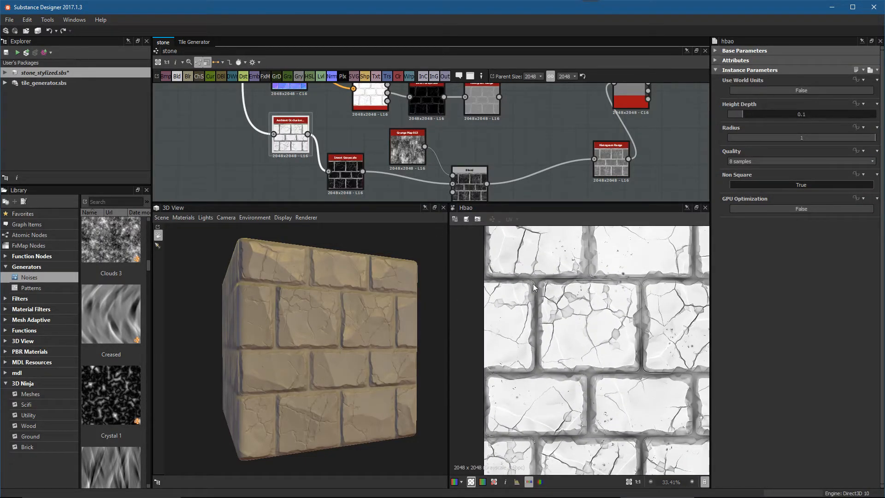
middle_drag(313, 138, 507, 172)
scroll(396, 118, down, 2)
middle_drag(397, 118, 468, 138)
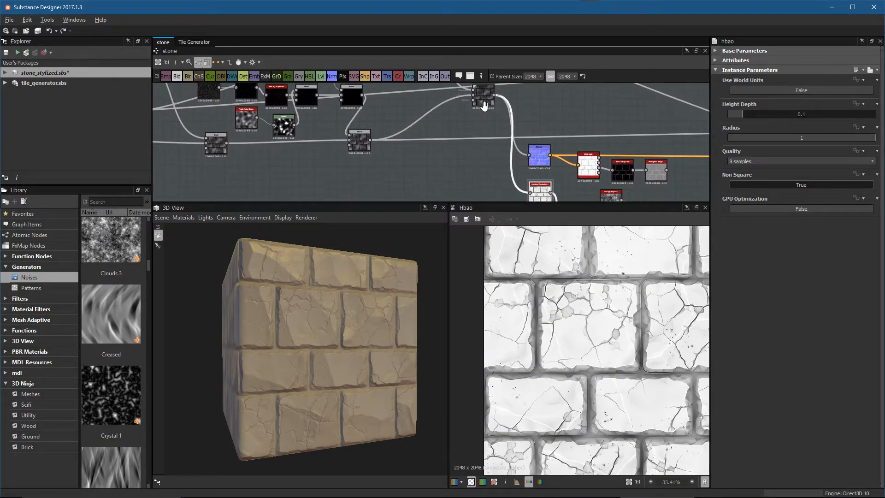
middle_drag(485, 101, 483, 117)
double_click(483, 119)
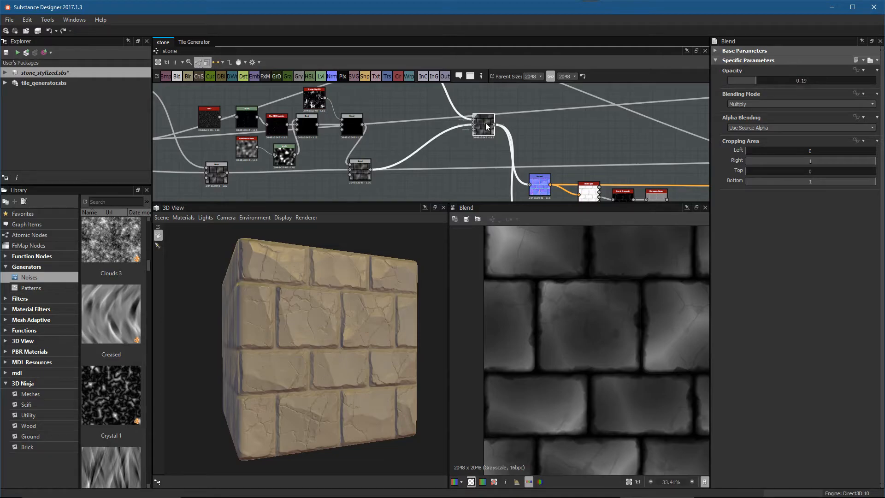
middle_drag(557, 160, 529, 144)
scroll(549, 153, down, 1)
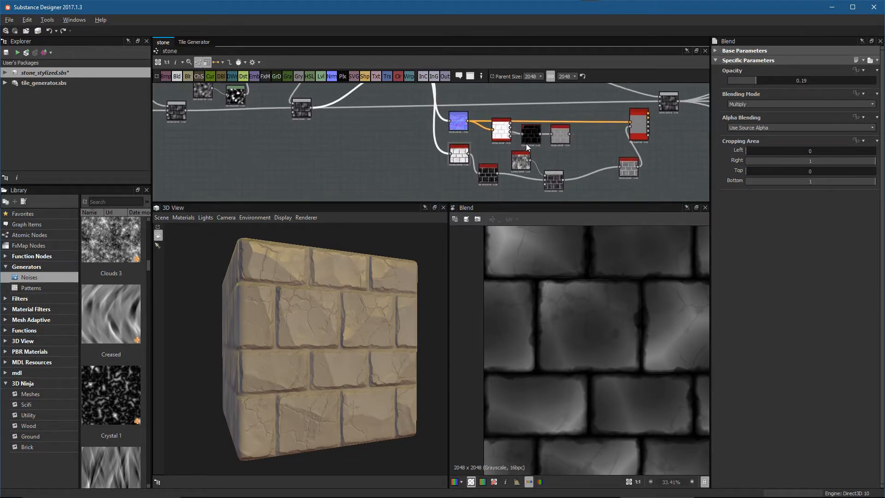
Step: Place the roughness Histogram Range beside the grunge Blend, set its Position to 0.69 and check the result on the cube
scroll(561, 163, up, 1)
drag(579, 150, 536, 159)
double_click(535, 159)
middle_drag(580, 133, 633, 135)
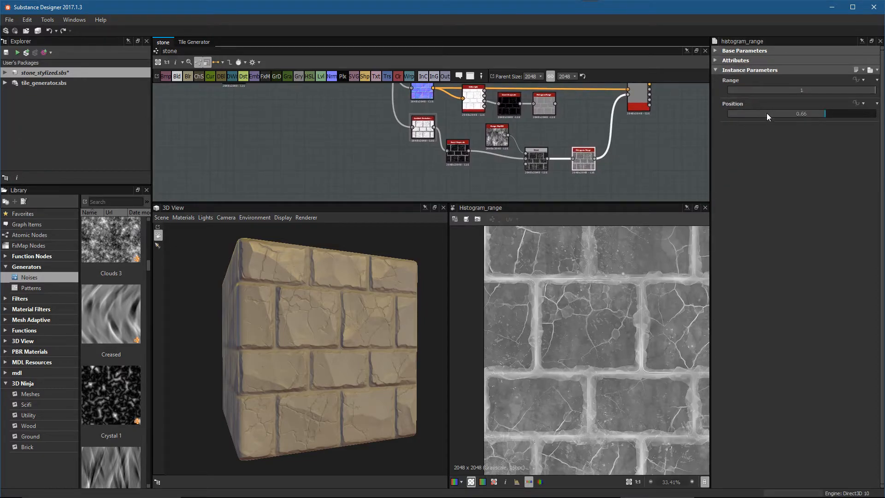
middle_drag(653, 184, 600, 189)
mouse_move(826, 116)
mouse_down()
mouse_move(842, 117)
mouse_move(829, 118)
mouse_up()
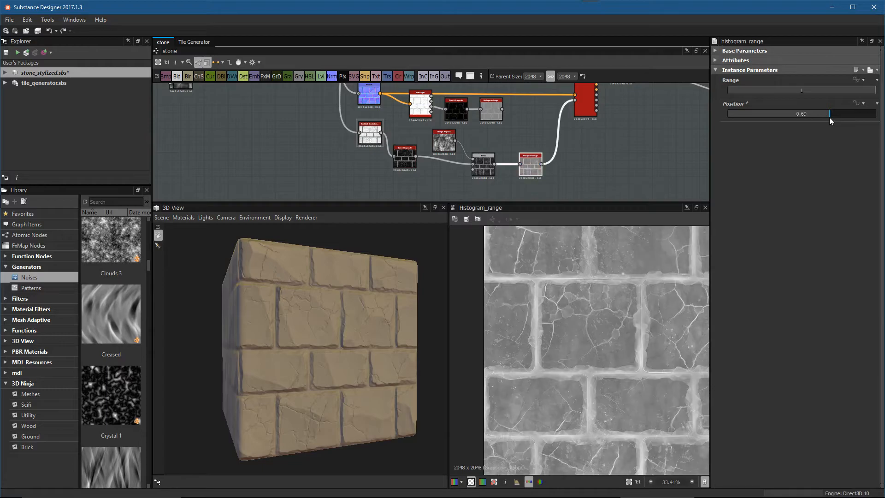
drag(333, 338, 406, 385)
scroll(590, 346, down, 3)
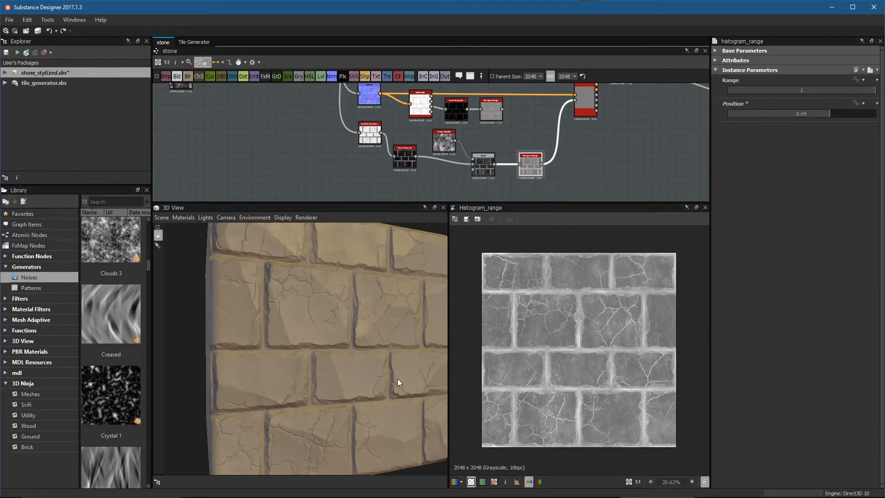
scroll(396, 380, down, 1)
Step: Shift the Base Material slightly and move the unused RGBA Split, Invert Grayscale and Histogram Range branch below the roughness nodes
middle_drag(531, 170, 499, 192)
scroll(545, 170, down, 2)
drag(548, 136, 560, 133)
scroll(507, 139, up, 3)
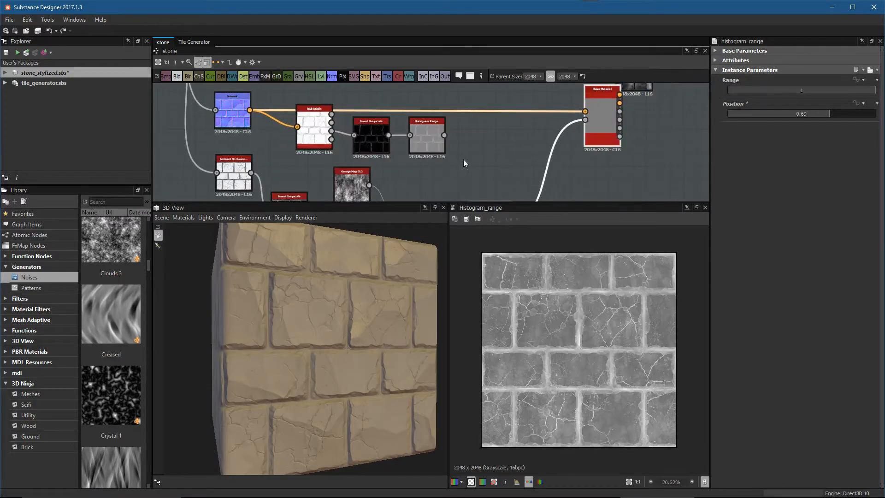
scroll(398, 121, down, 3)
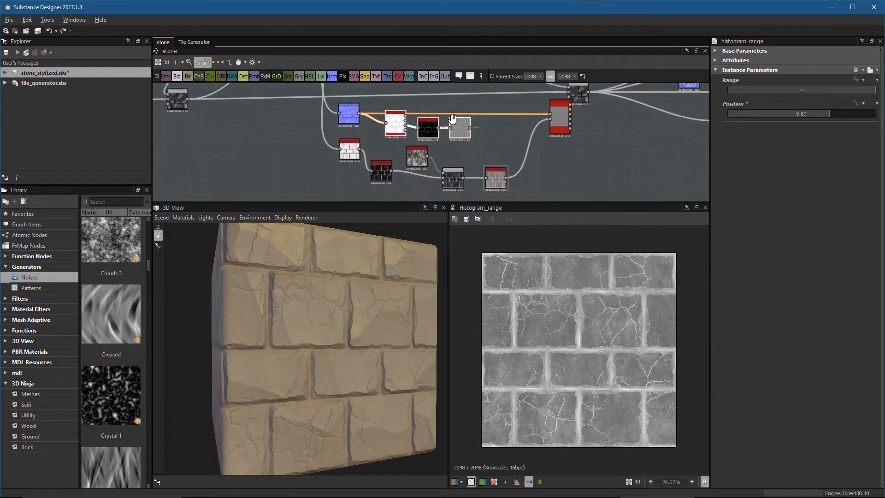
drag(398, 121, 431, 180)
middle_drag(490, 156, 547, 219)
Step: Rearrange the Normal, Ambient Occlusion, Invert Grayscale, Grunge Map 013 and Blend nodes into a compact chain leading to the Base Material
drag(422, 150, 421, 171)
drag(421, 115, 368, 118)
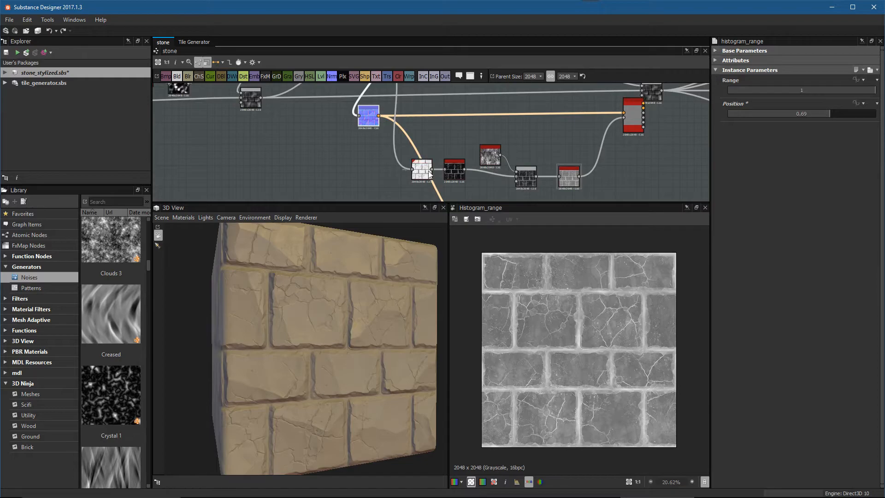
drag(454, 171, 500, 181)
drag(569, 178, 569, 171)
drag(429, 176, 480, 176)
middle_drag(513, 175, 444, 170)
scroll(450, 170, down, 2)
middle_drag(521, 135, 514, 163)
drag(538, 154, 523, 156)
middle_drag(550, 175, 540, 124)
scroll(534, 161, up, 2)
drag(407, 161, 380, 139)
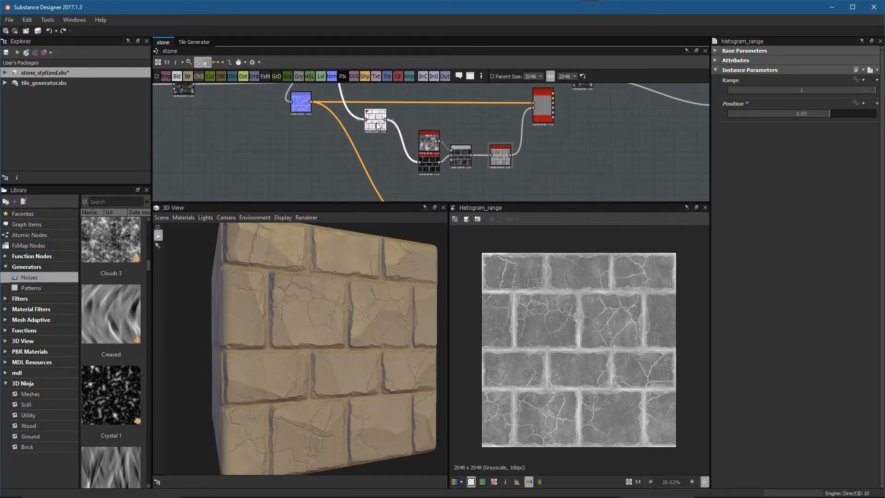
Step: Enable the Base Material's user-defined Ambient Occlusion map, connect the Ambient Occlusion node to it and check the cube
middle_drag(532, 100, 500, 109)
click(506, 111)
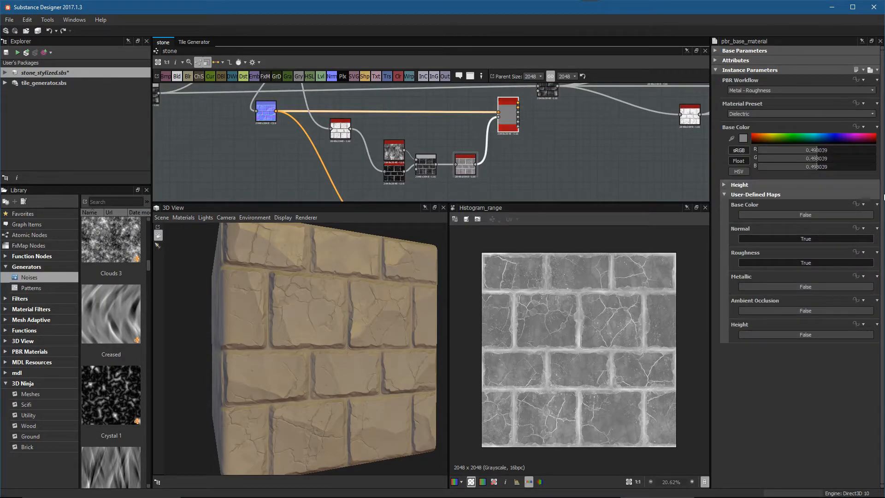
click(773, 314)
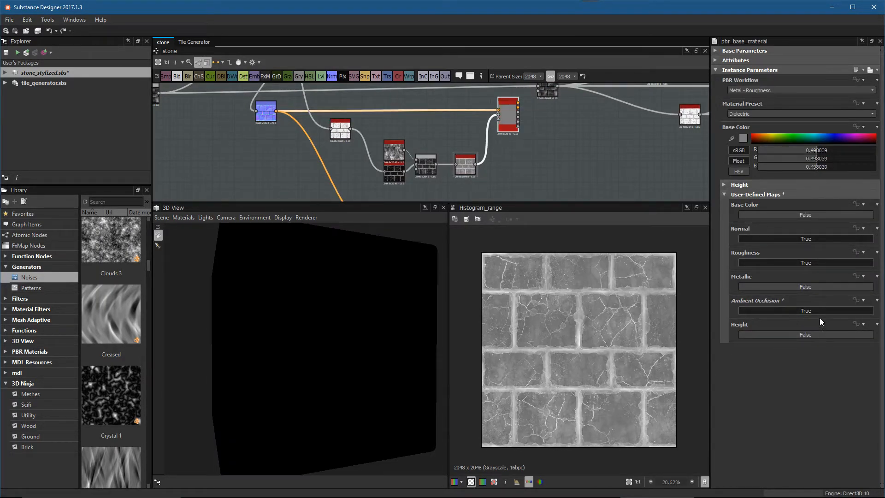
scroll(456, 124, up, 3)
drag(275, 135, 530, 118)
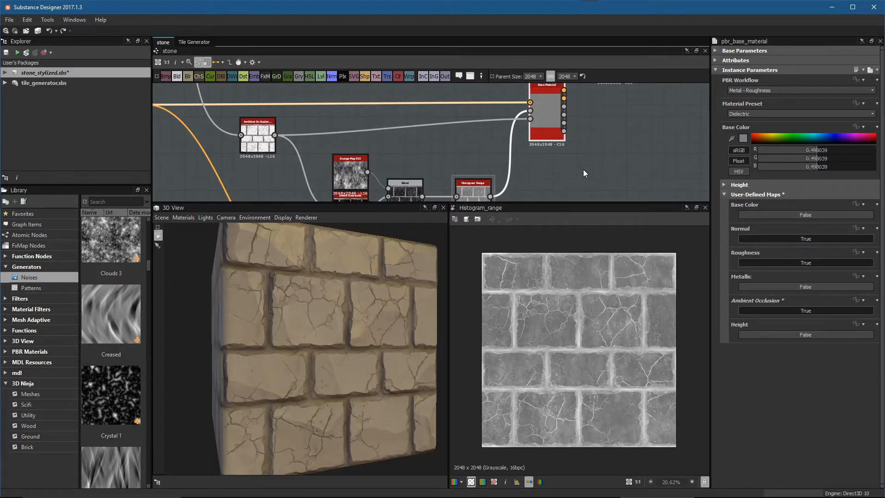
drag(348, 344, 368, 388)
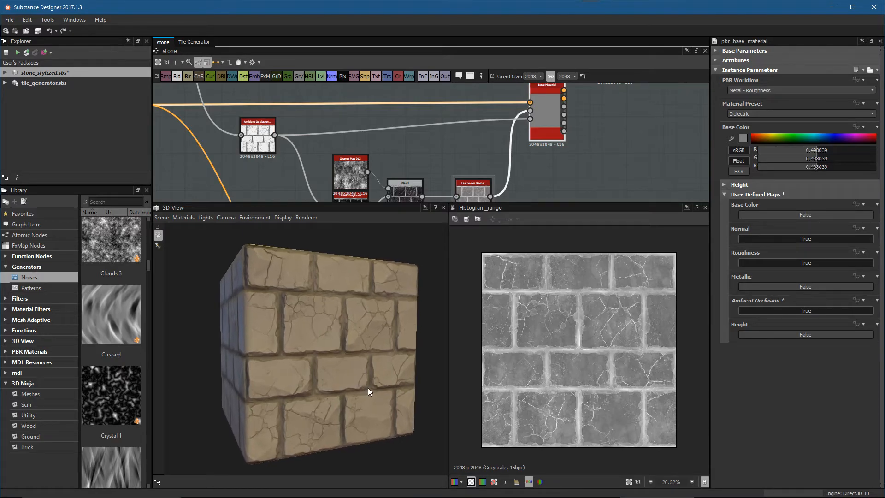
Step: Shift the older height Blend and its Ambient Occlusion node farther along the graph to make room beyond the new Base Material
scroll(521, 136, down, 6)
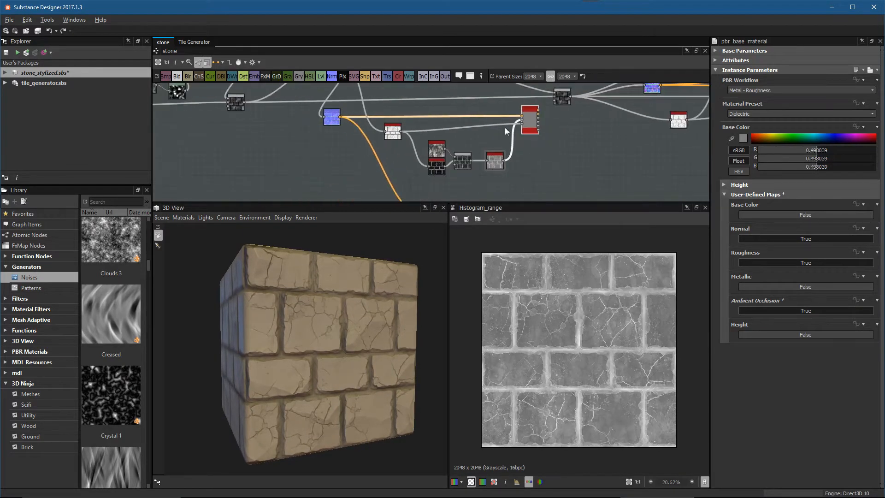
middle_drag(576, 169, 504, 179)
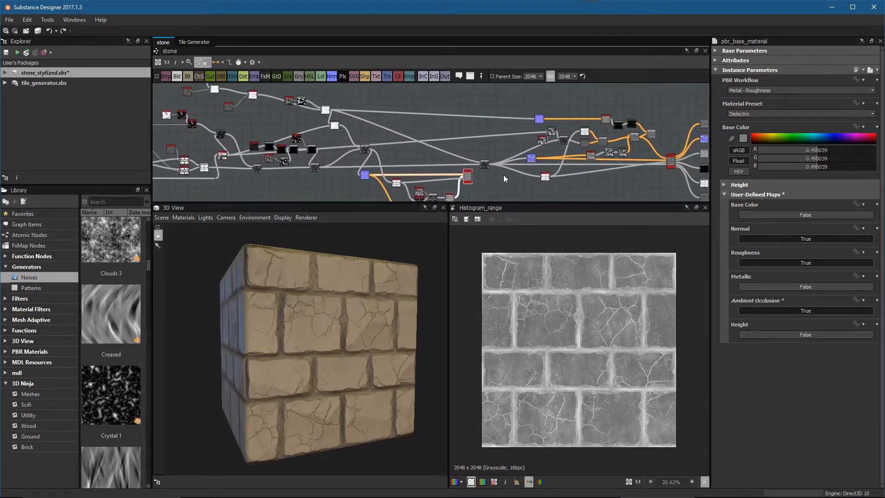
drag(485, 163, 498, 165)
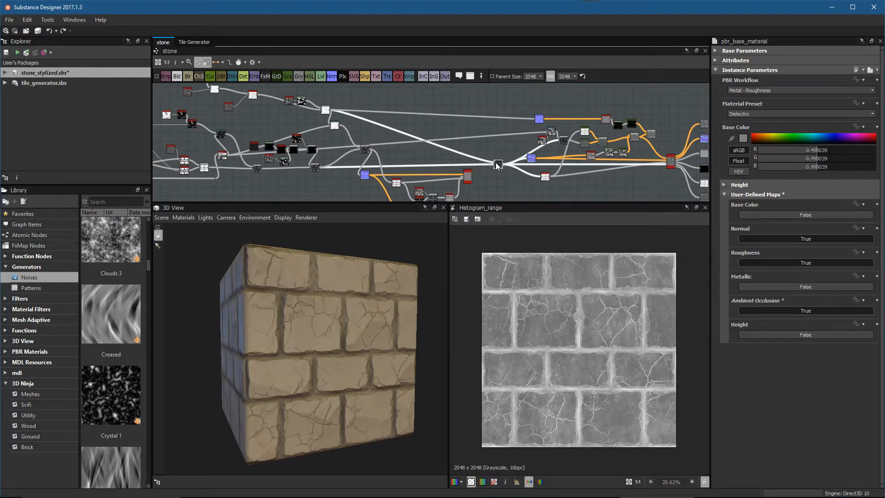
middle_drag(574, 171, 551, 150)
scroll(515, 164, up, 5)
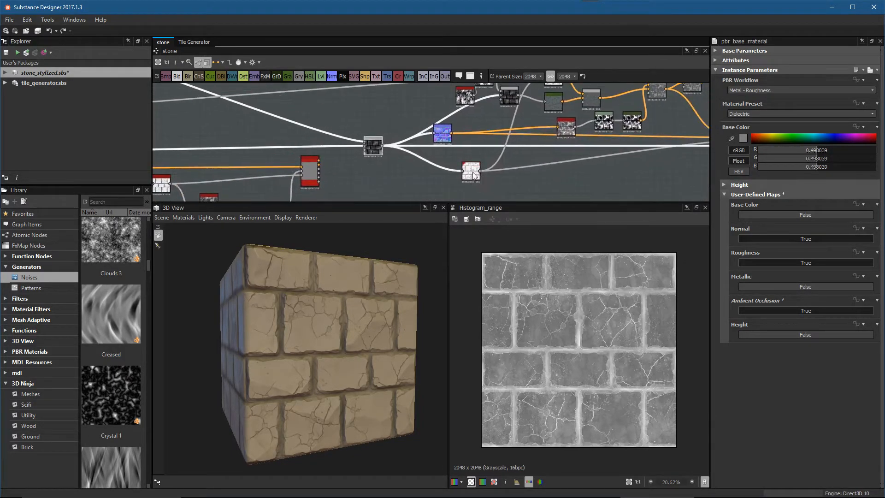
drag(484, 165, 516, 173)
Step: Examine the existing base-color branch of gradient maps and blends, and inspect the material on the cube
middle_drag(601, 115, 551, 175)
scroll(590, 155, up, 1)
scroll(550, 175, down, 4)
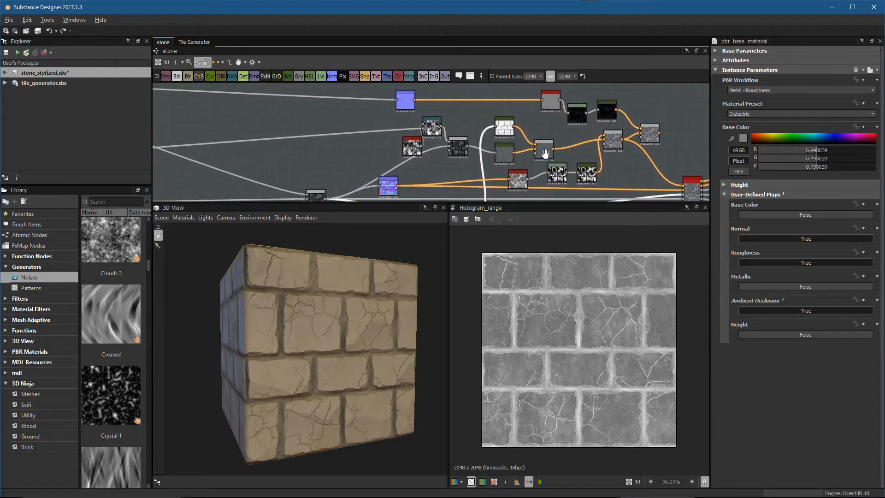
alt+right_drag(443, 125, 446, 148)
middle_drag(358, 176, 470, 136)
alt+right_drag(470, 133, 452, 144)
middle_drag(452, 145, 464, 125)
drag(355, 343, 434, 305)
middle_drag(635, 99, 594, 137)
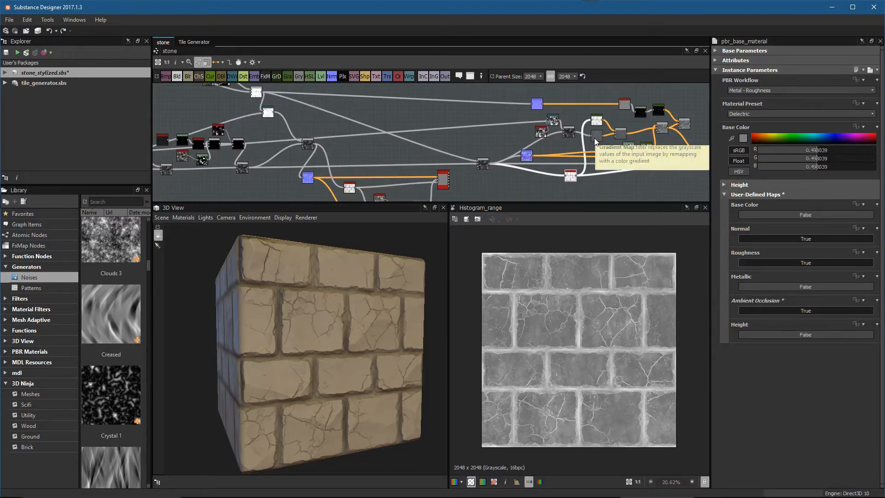
drag(369, 350, 372, 347)
Step: Add a Gradient Map node in the open space above the new Base Material
middle_drag(490, 174, 514, 168)
scroll(513, 173, up, 2)
scroll(514, 168, up, 2)
right_click(451, 123)
click(484, 283)
middle_drag(331, 129, 367, 144)
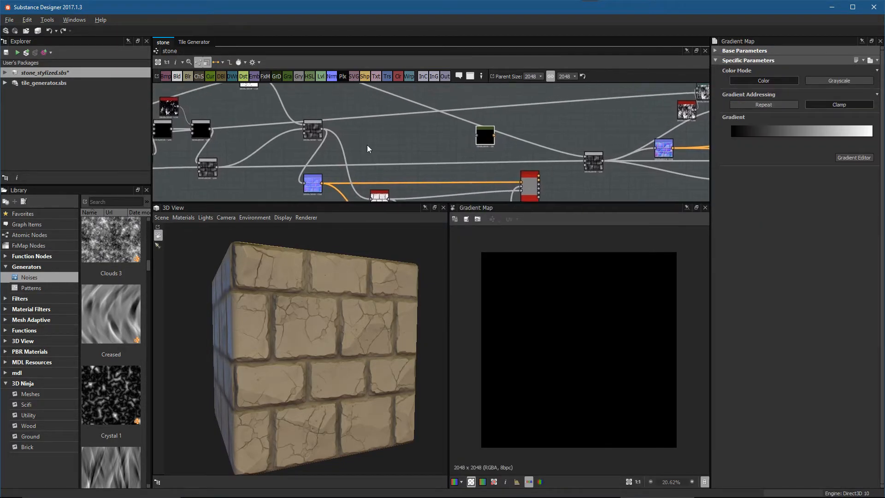
Step: Connect the Multiply height Blend with 0.19 opacity to the Gradient Map and open its Gradient Editor
click(312, 131)
scroll(613, 360, up, 2)
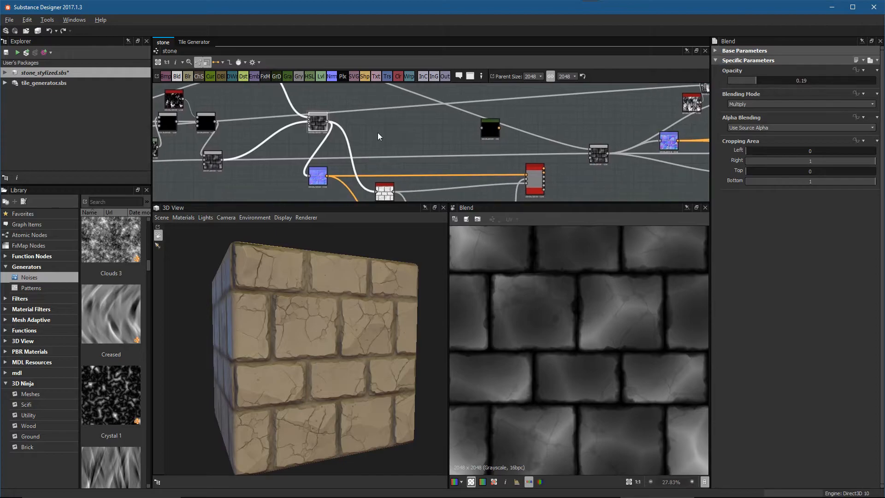
scroll(350, 124, up, 2)
drag(285, 117, 557, 140)
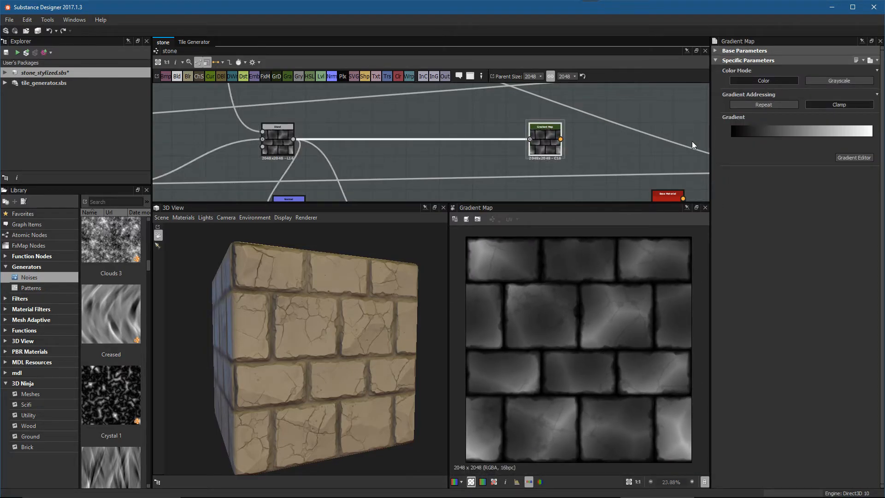
click(856, 158)
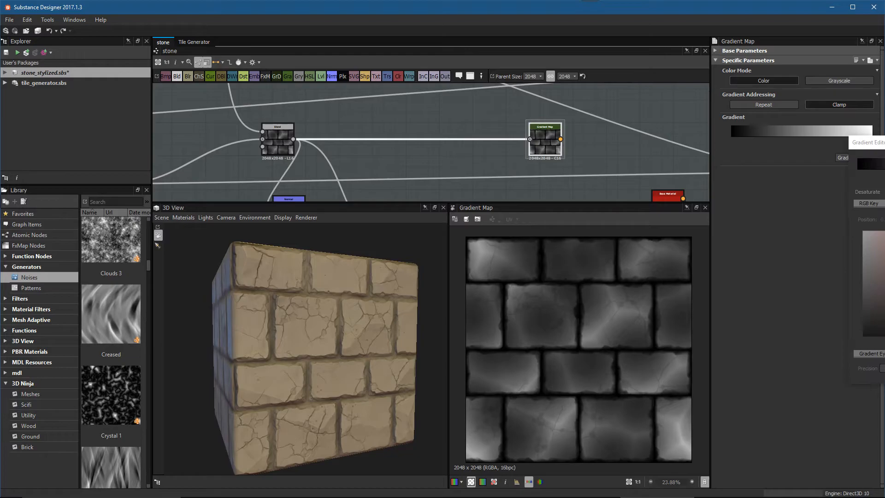
Step: Bring the Gradient Editor fully into view and add a dark grey gradient key at a position of about 0.43
drag(867, 142, 649, 145)
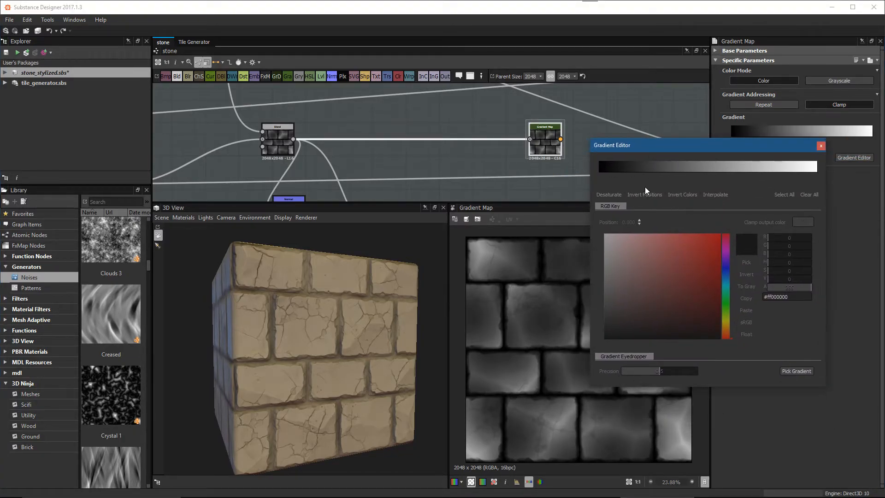
click(619, 173)
drag(621, 173, 693, 182)
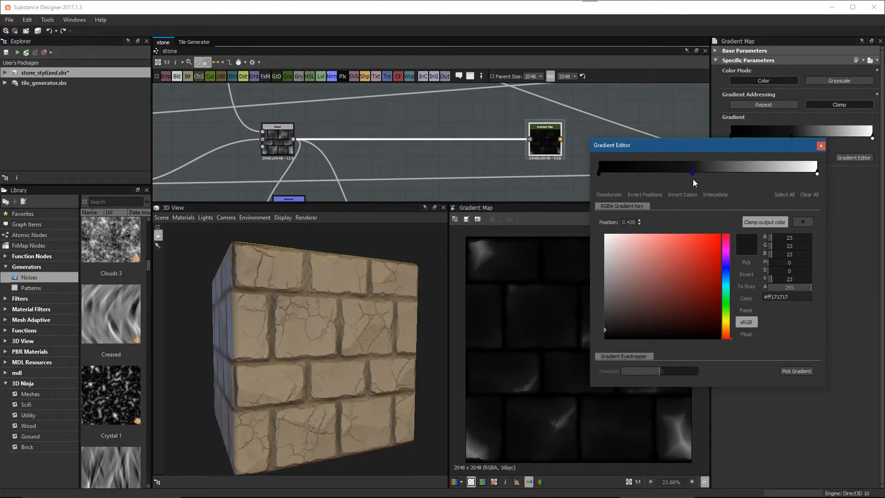
Step: Color the gradient's starting key at position 0 a dark desaturated blue-grey, #393f45
click(599, 173)
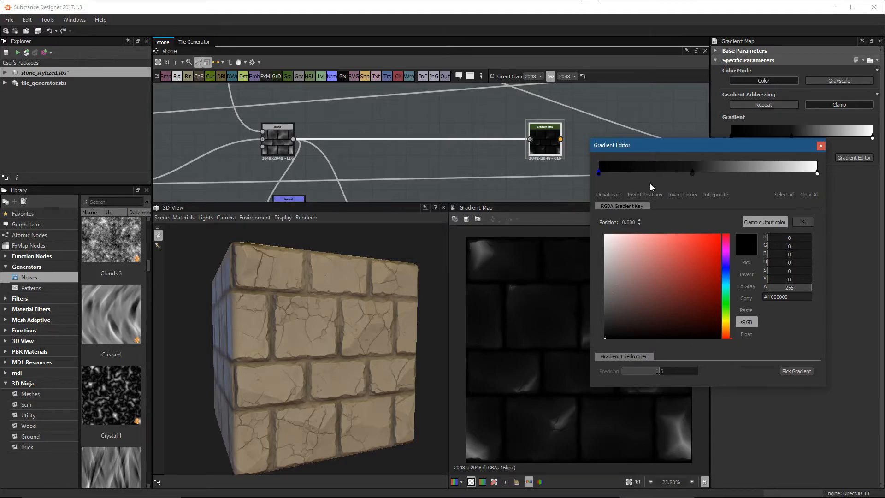
click(726, 278)
click(642, 298)
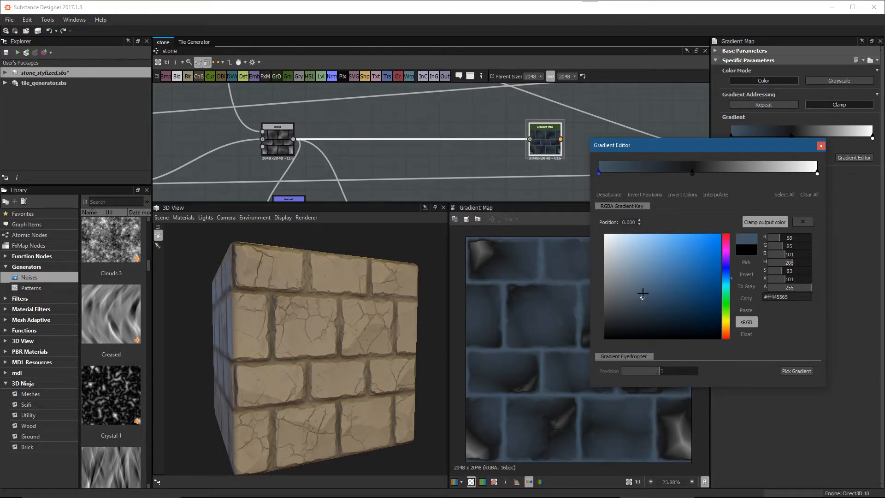
click(623, 312)
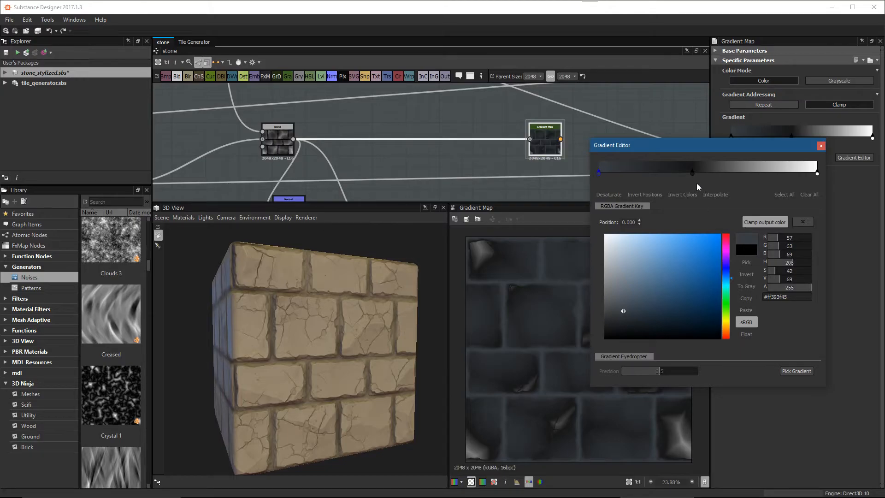
Step: Shift the gradient's middle key to position 0.479 and color it a muted grey-teal, #667d7b
drag(693, 178, 704, 179)
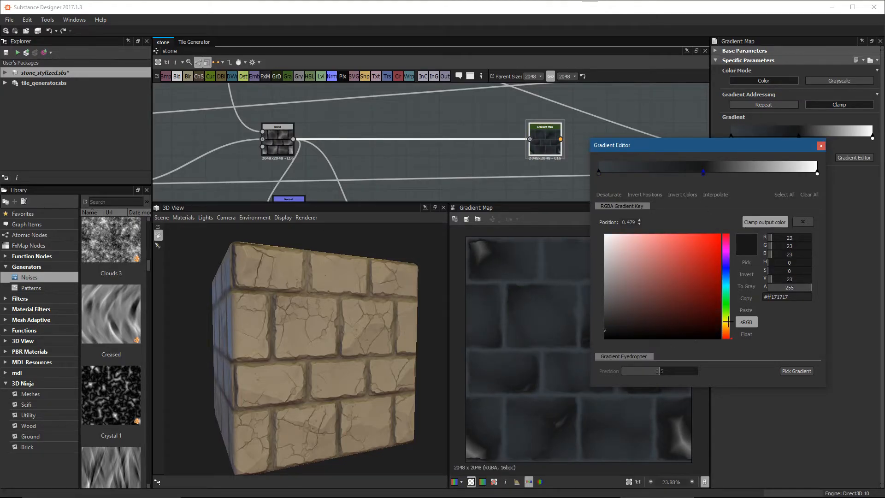
click(726, 288)
click(626, 286)
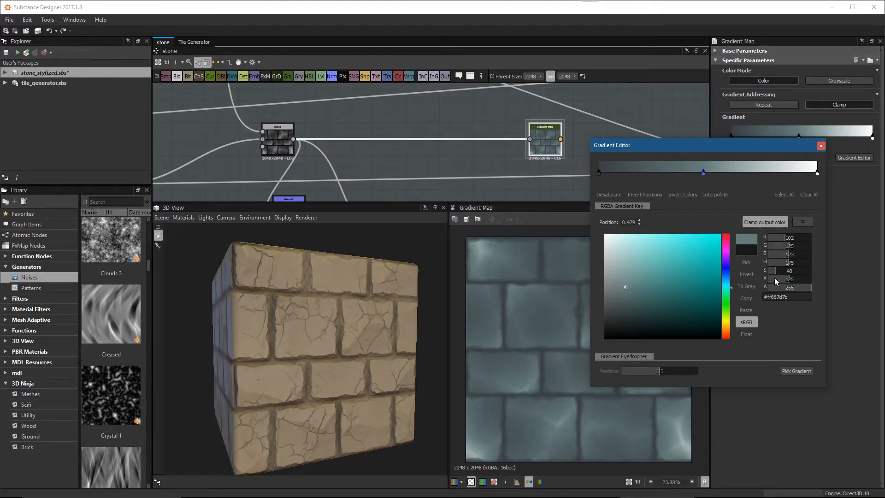
Step: Recolour the white end key of the Gradient Map's gradient to a muted brown (#867b64)
click(818, 174)
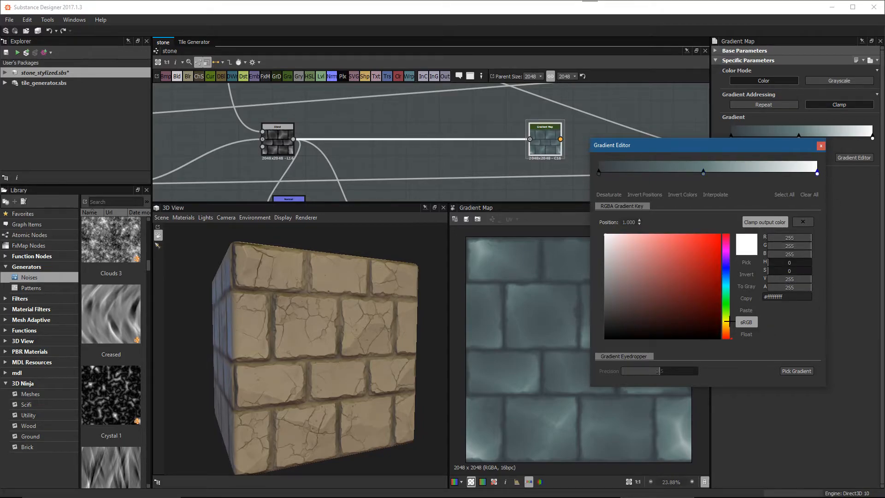
click(726, 320)
click(624, 280)
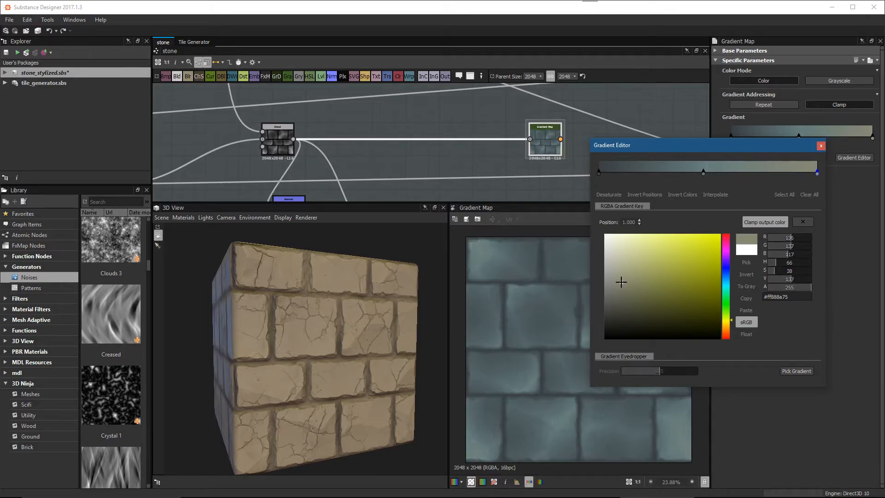
click(628, 294)
click(727, 326)
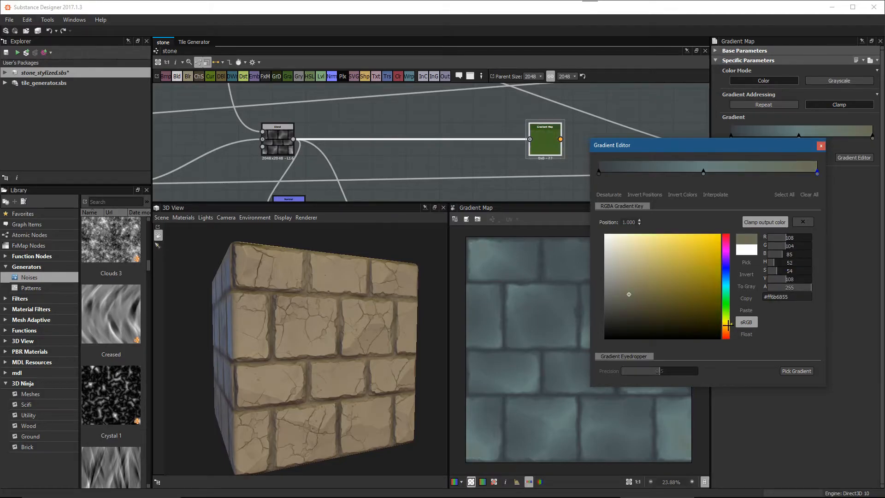
click(634, 284)
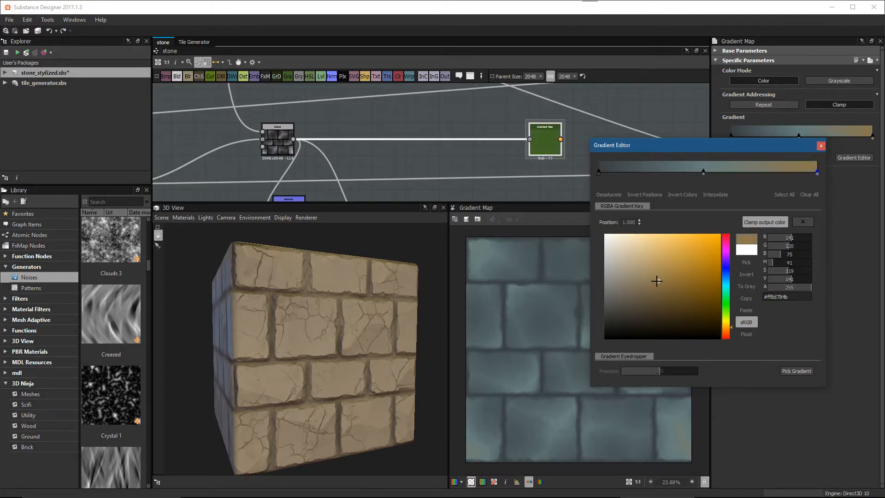
Step: Shift the gradient's teal middle key to position 0.502 and review the end keys
drag(702, 173, 704, 173)
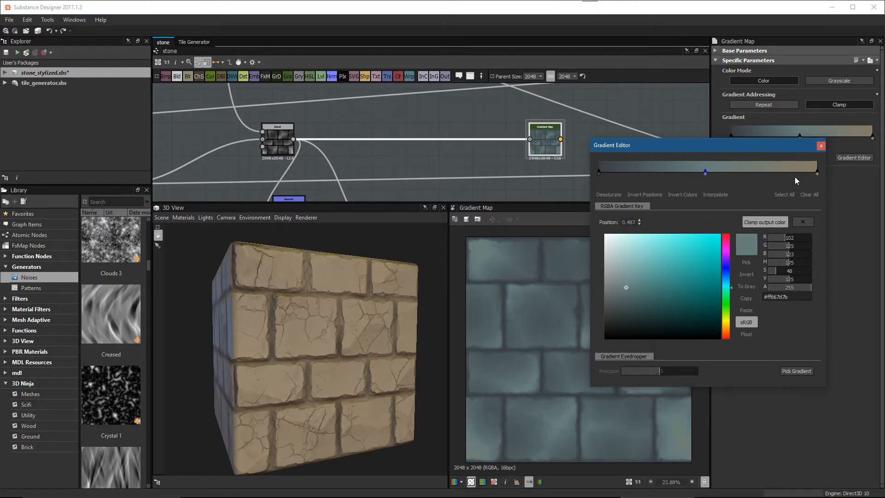
click(817, 175)
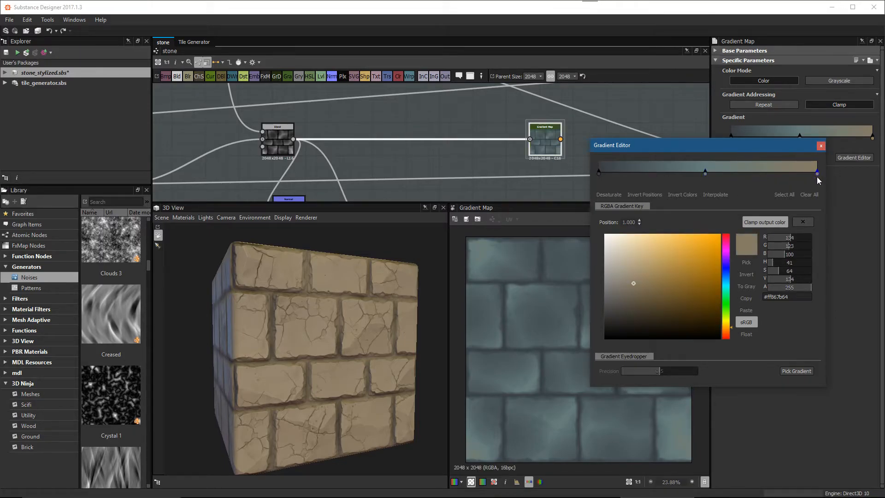
drag(706, 174, 709, 174)
click(599, 173)
click(709, 174)
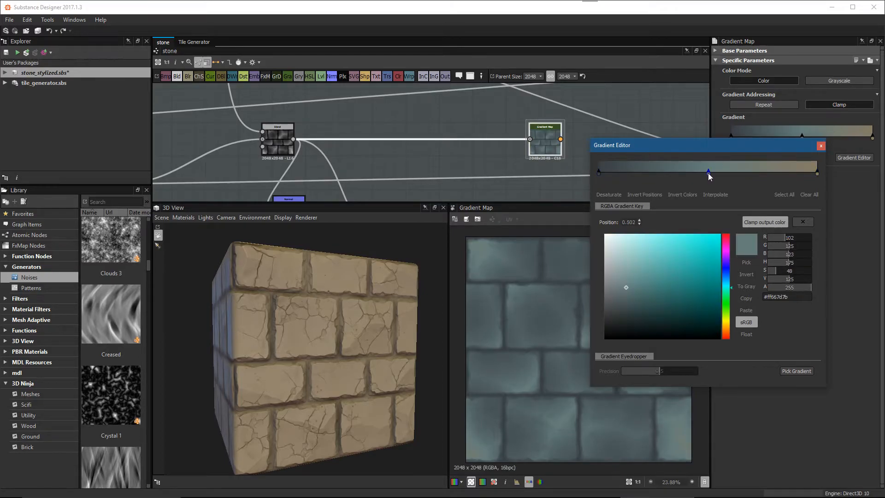
click(818, 173)
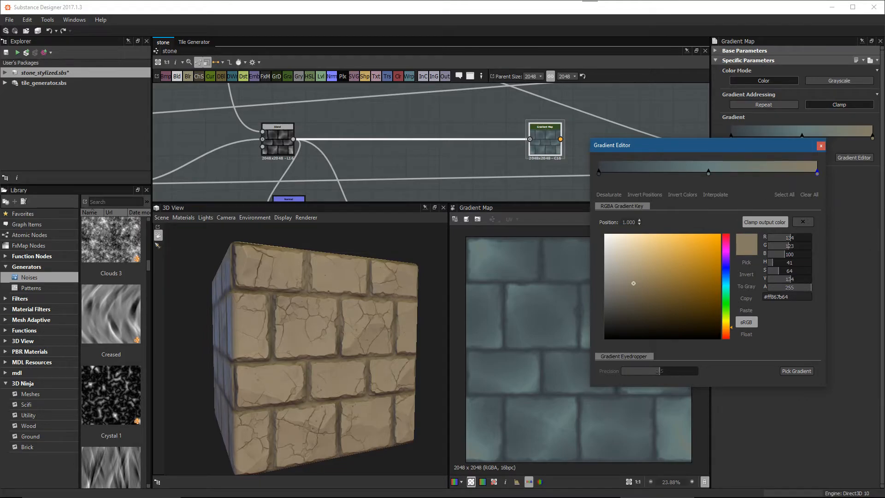
Step: Close the Gradient Editor, enable the Base Color map input on the Base Material node and connect the Gradient Map output to it
click(822, 145)
scroll(589, 129, down, 3)
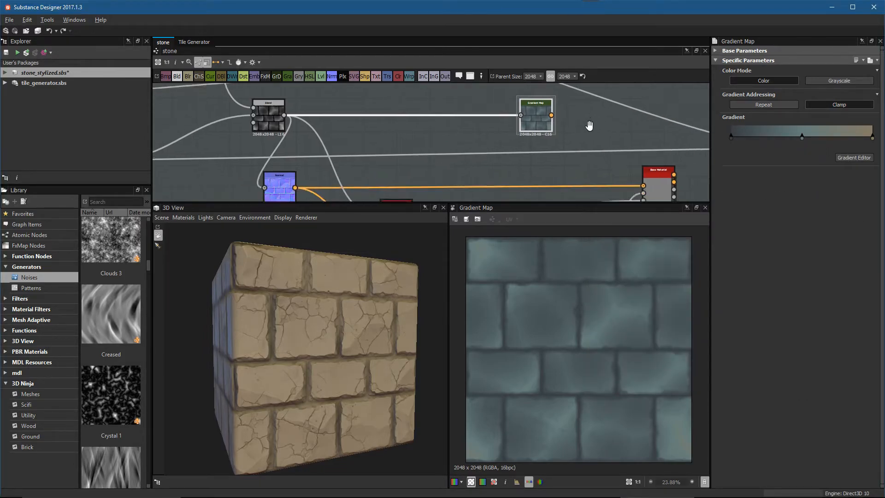
middle_drag(634, 172, 611, 152)
click(611, 152)
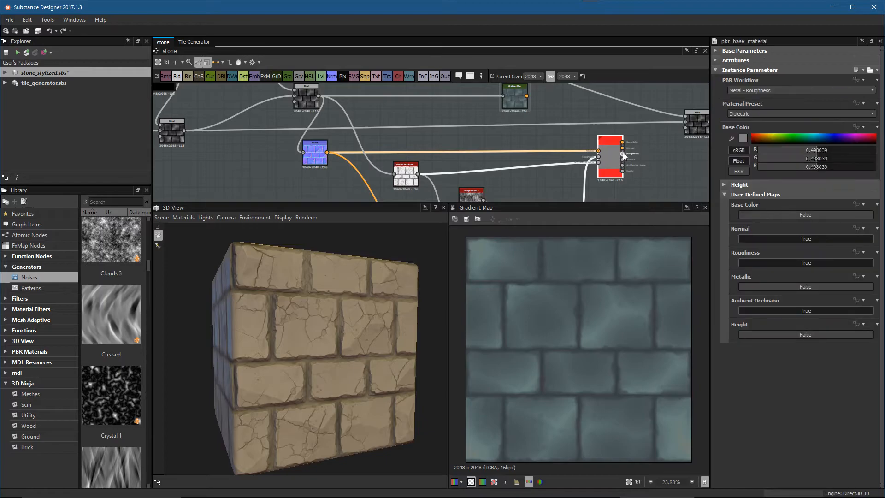
click(774, 215)
drag(528, 96, 598, 148)
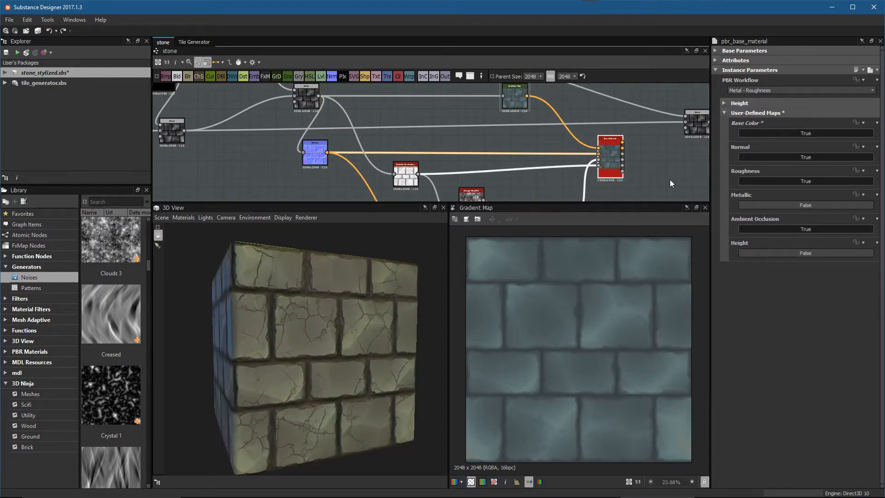
Step: Fine-tune the Gradient Map's keys, placing the teal middle key at 0.432 and the brown key at 1.000, and close the Gradient Editor
drag(332, 357, 350, 377)
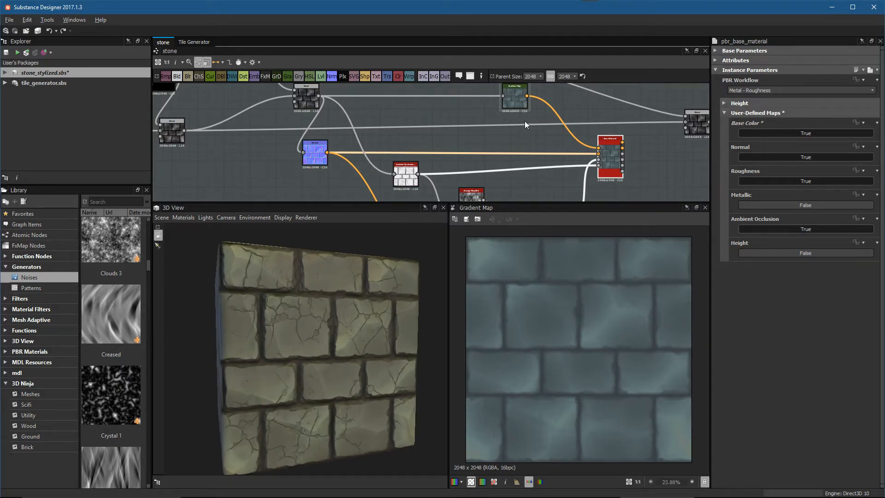
middle_drag(527, 123, 517, 151)
click(508, 123)
click(854, 158)
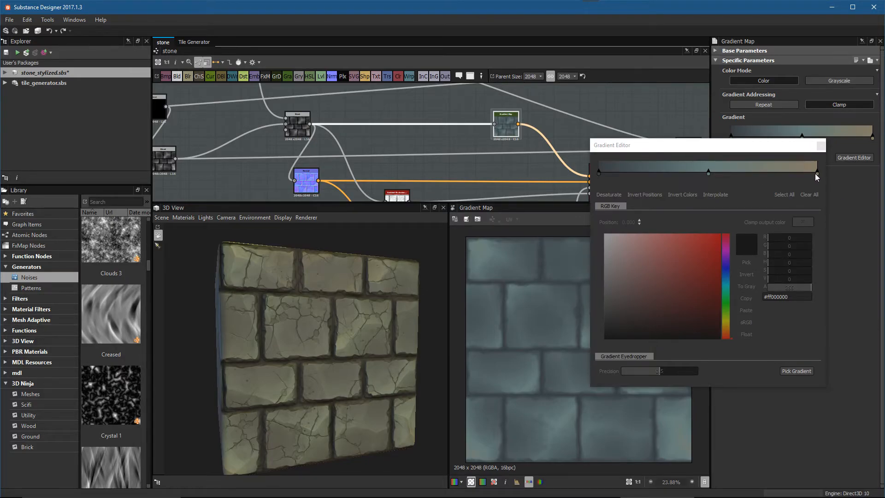
drag(817, 173, 688, 183)
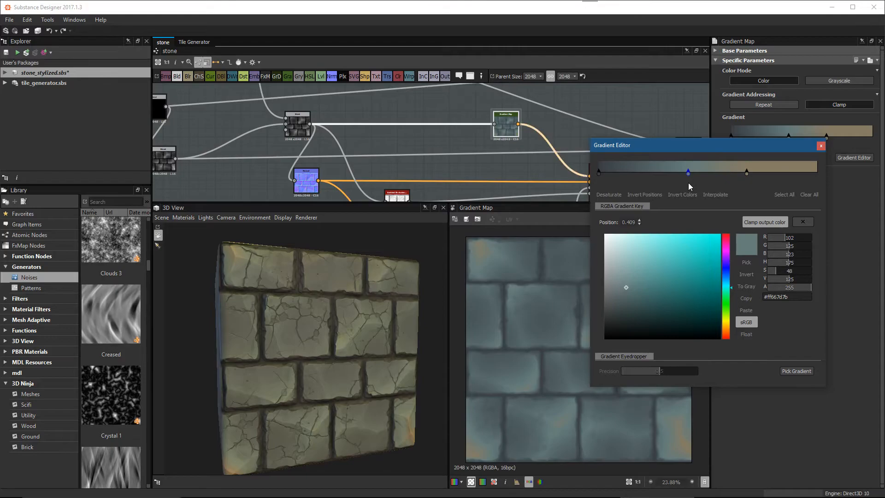
drag(748, 173, 771, 178)
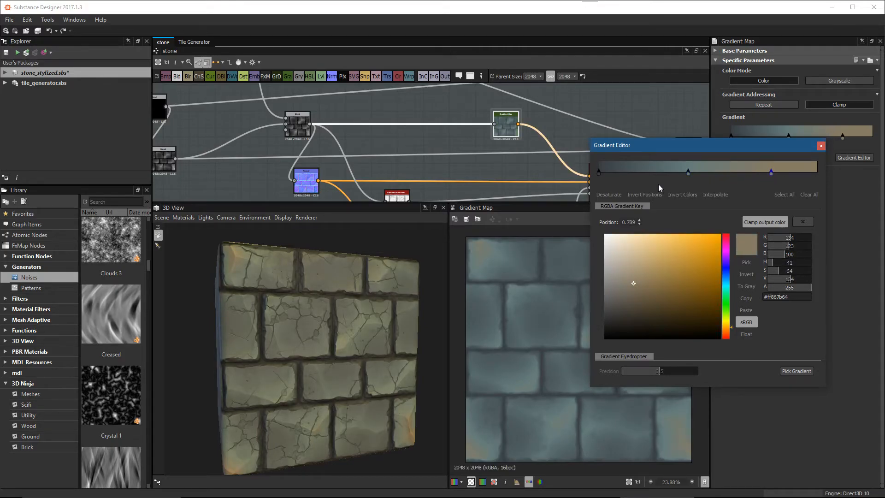
drag(689, 173, 693, 174)
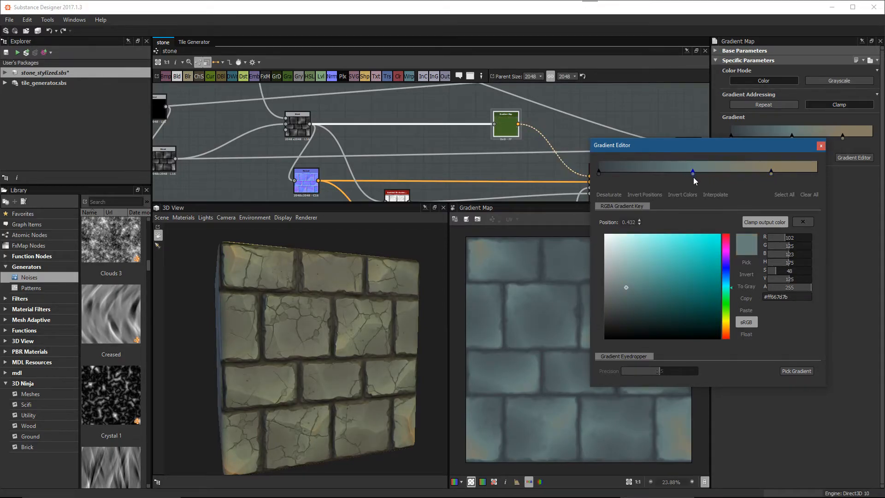
drag(770, 172, 829, 180)
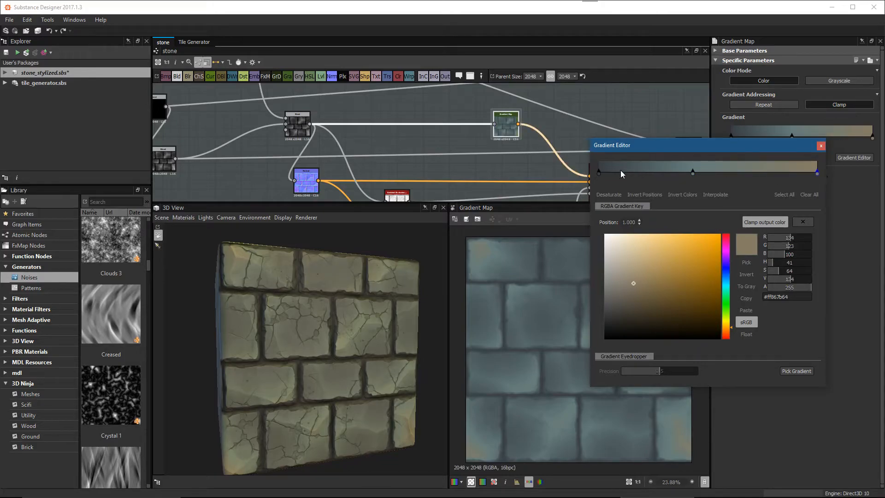
click(821, 146)
Step: Preview the Blend node that feeds the Gradient Map and examine the existing Grunge Map, Directional Warp and Blend setup elsewhere in the graph
middle_drag(304, 126, 358, 131)
double_click(357, 132)
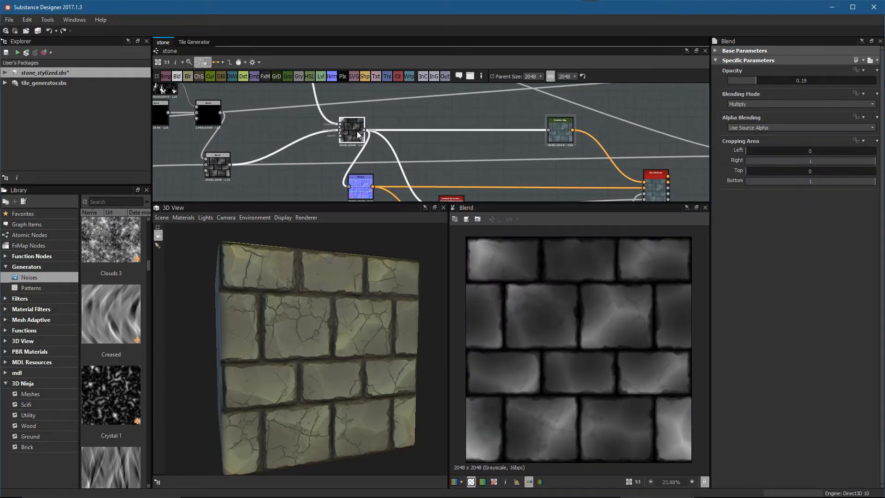
scroll(576, 315, up, 1)
drag(341, 322, 369, 373)
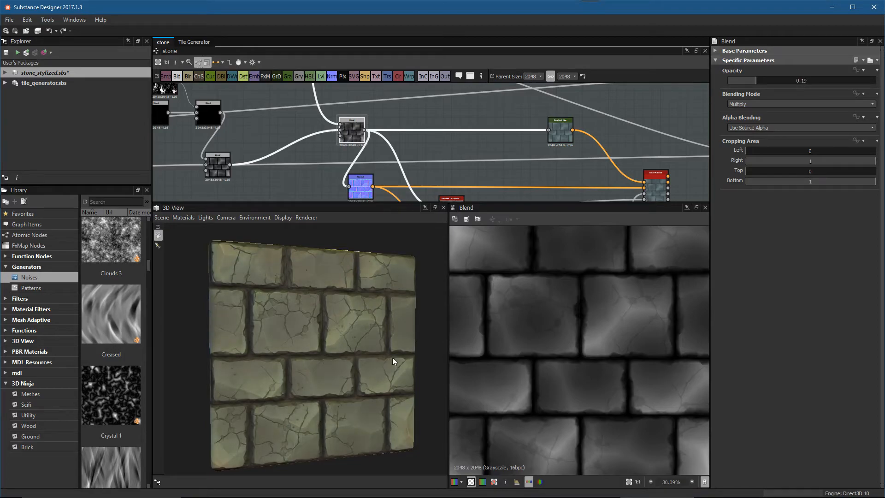
scroll(561, 143, down, 3)
middle_drag(613, 138, 586, 126)
middle_drag(461, 128, 466, 147)
scroll(461, 139, up, 1)
middle_drag(645, 145, 465, 154)
scroll(569, 116, up, 4)
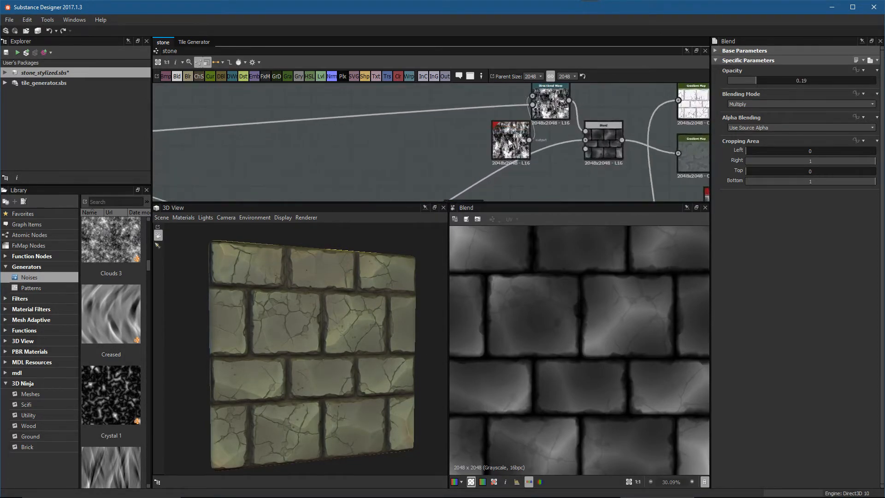
scroll(466, 93, down, 3)
middle_drag(231, 104, 634, 99)
middle_drag(564, 128, 303, 196)
scroll(597, 180, up, 4)
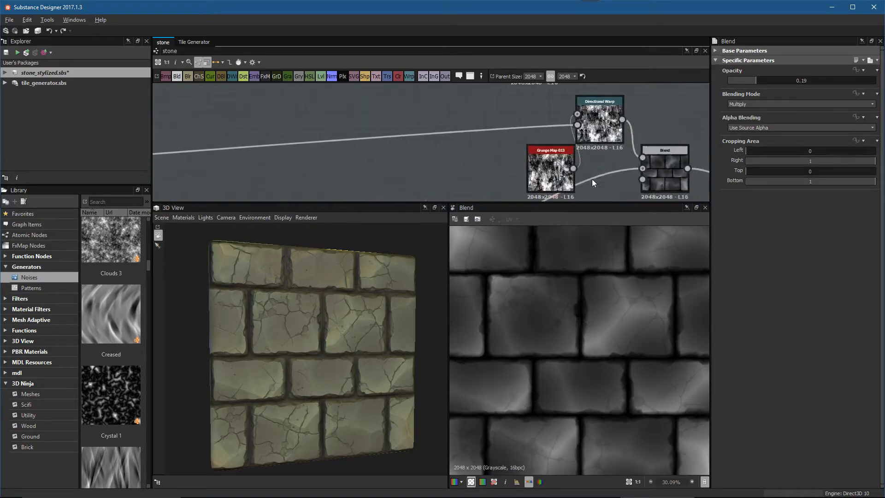
middle_drag(409, 152, 712, 78)
scroll(313, 168, down, 2)
middle_drag(313, 168, 630, 135)
Step: Add a Grunge Map 013 node between the stone Blend and the Gradient Map, and set its contrast to 0.19
key(space)
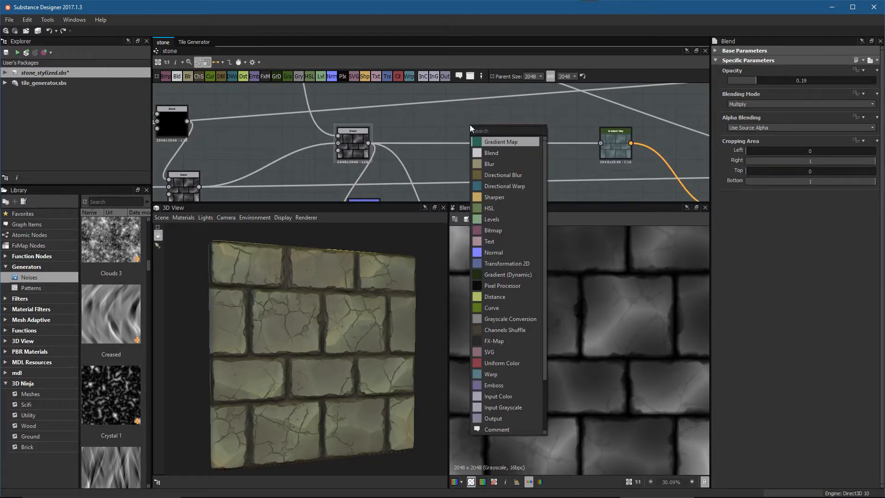
text(grunge)
click(515, 275)
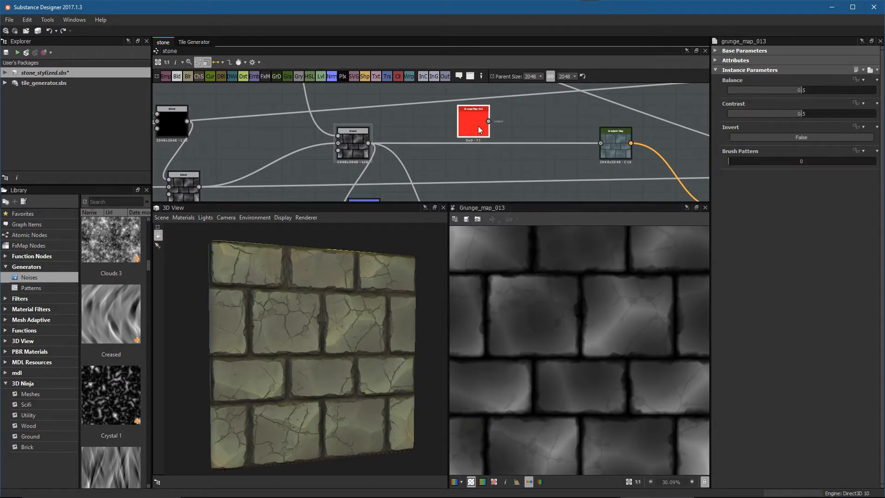
drag(782, 115, 757, 115)
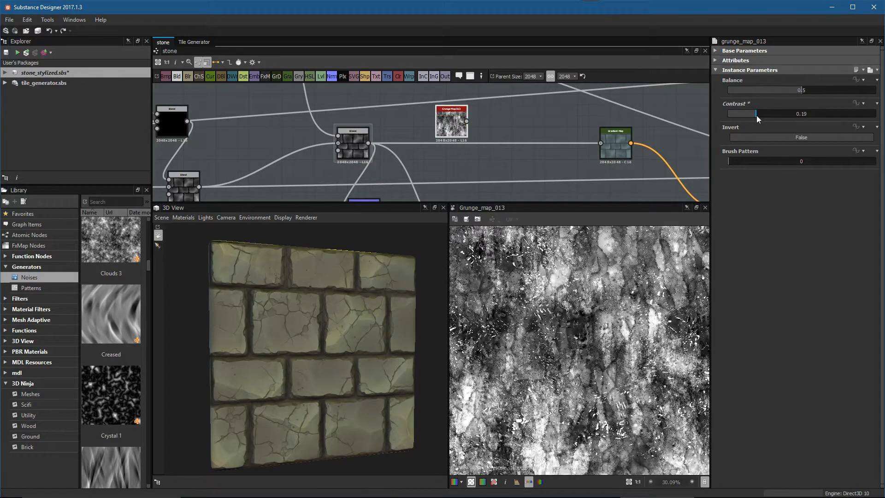
middle_drag(453, 124, 458, 129)
drag(457, 129, 425, 118)
Step: Add a Blend node with the new Grunge Map 013 as foreground and the stone Blend output as background
click(503, 123)
key(space)
text(bl)
key(Return)
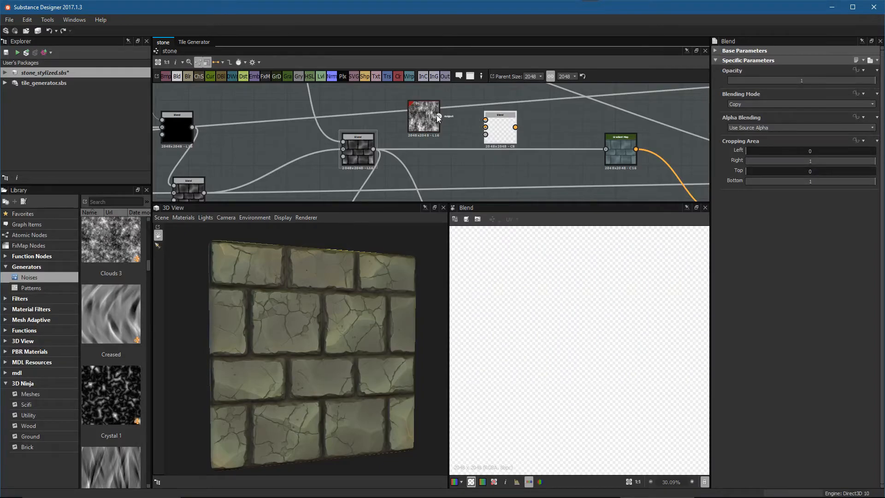
drag(439, 117, 486, 121)
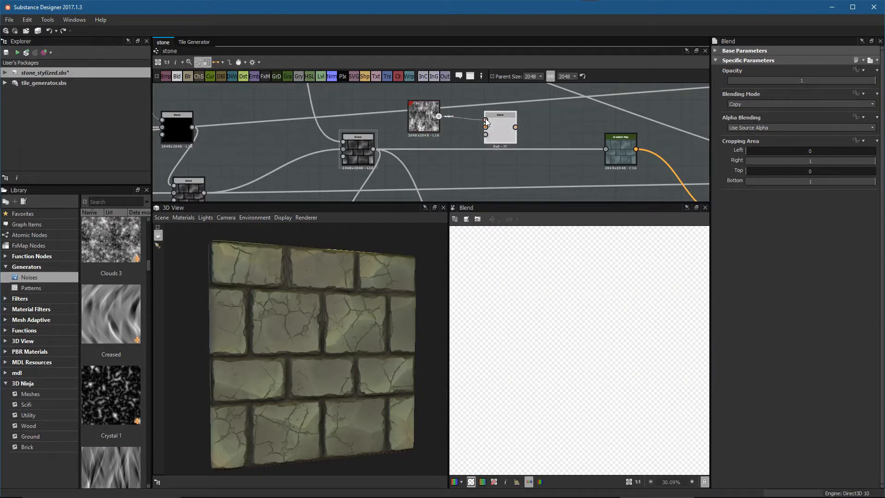
drag(424, 117, 414, 97)
drag(373, 149, 485, 127)
click(500, 129)
Step: Try Max (Lighten) on the new Blend node, then settle on Multiply with an opacity of 0.28
click(756, 105)
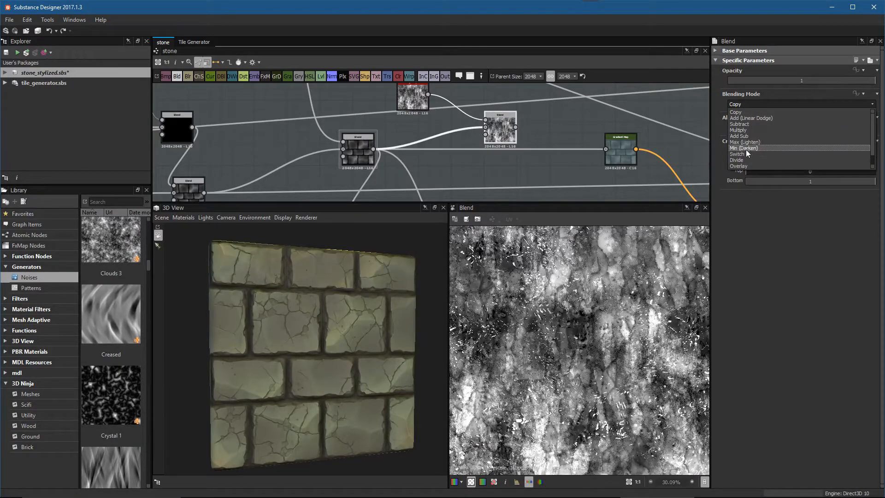
click(749, 142)
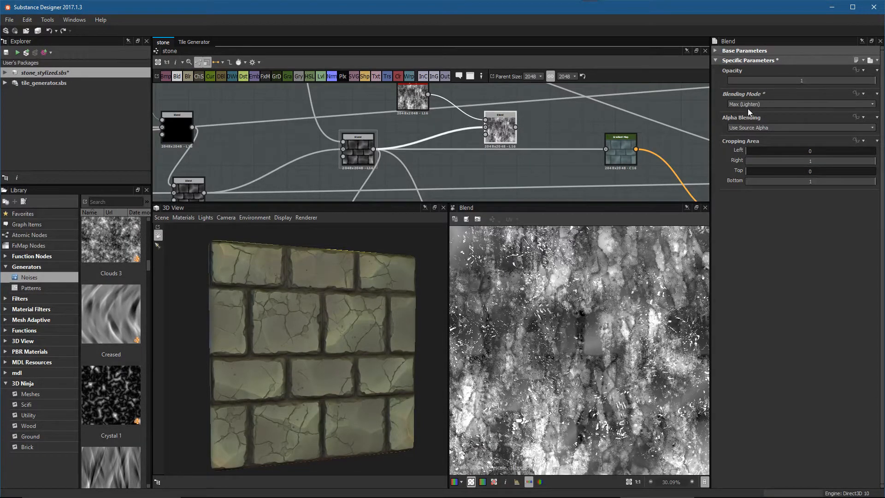
click(748, 108)
click(749, 128)
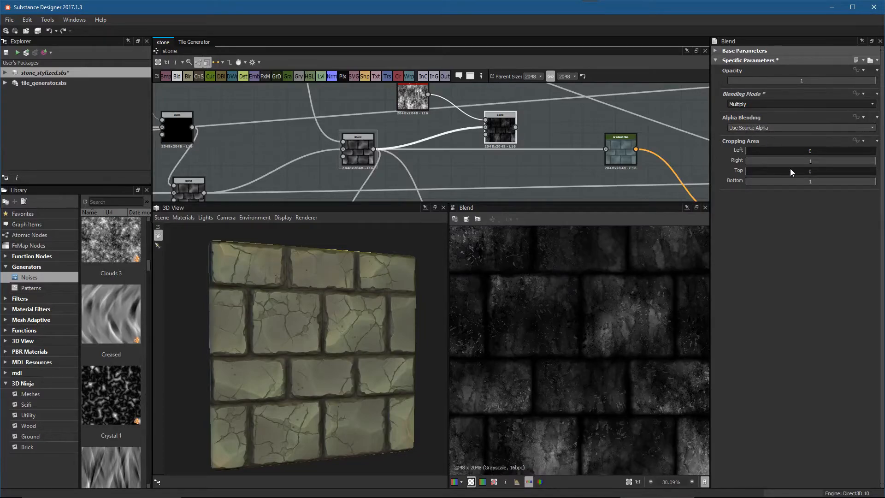
mouse_move(767, 81)
mouse_down()
mouse_move(750, 81)
mouse_move(770, 82)
mouse_up()
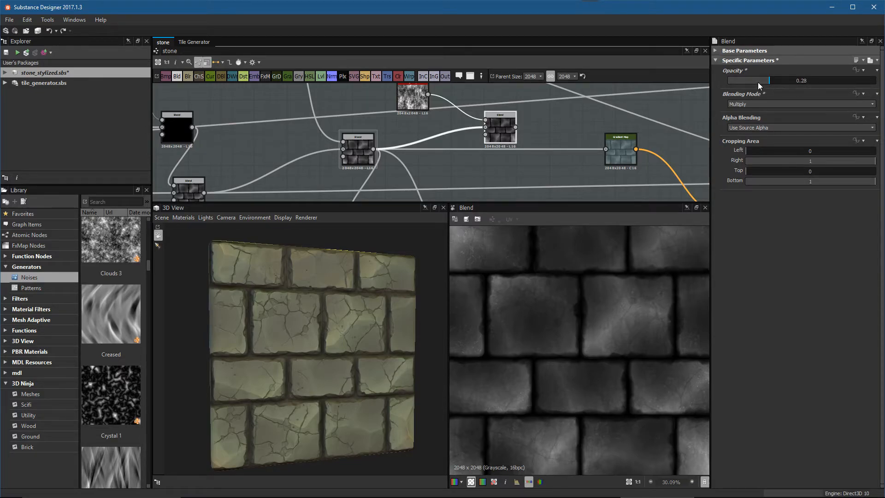
Step: Select the Base Material node and examine its inputs, outputs and user-defined map settings
middle_drag(649, 192, 492, 113)
scroll(574, 142, up, 5)
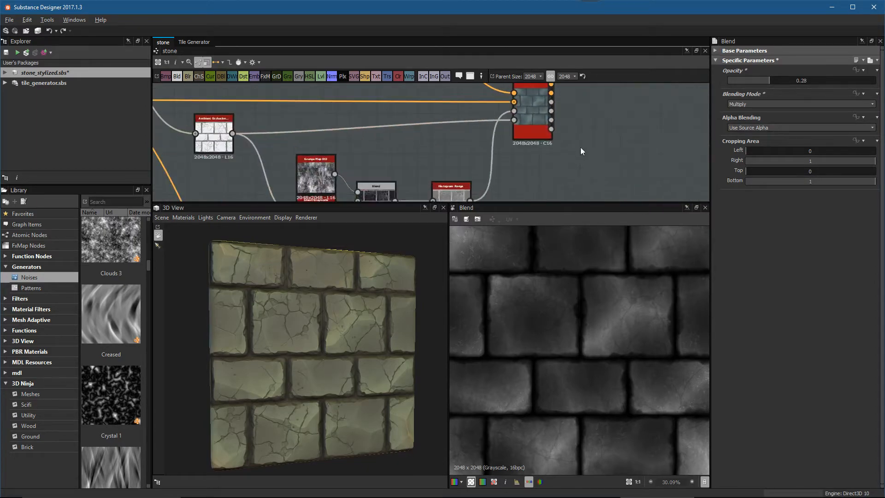
middle_drag(574, 142, 574, 199)
click(505, 133)
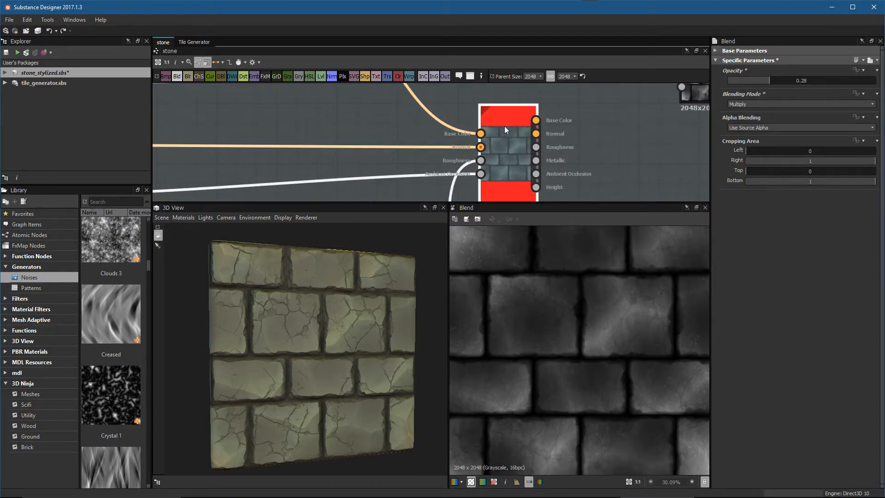
middle_drag(599, 140, 578, 128)
scroll(576, 135, down, 1)
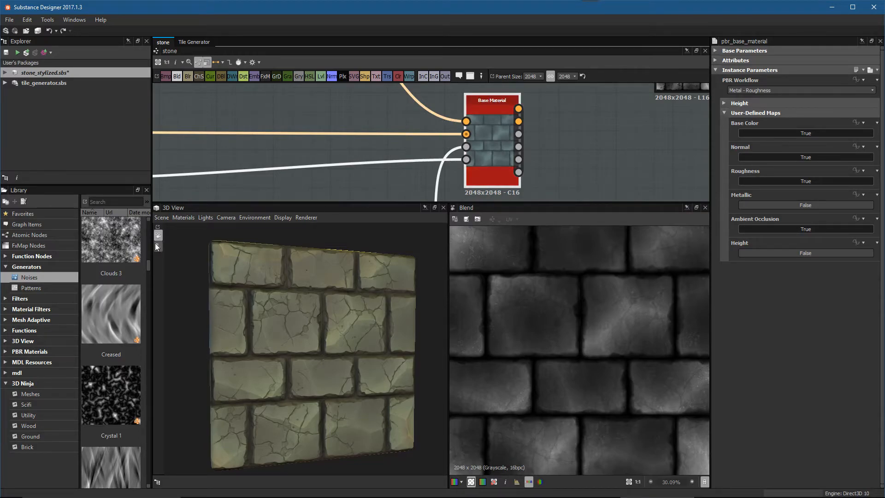
Step: Check the subcategories of PBR Materials in the library and collapse the category again
click(27, 351)
double_click(17, 352)
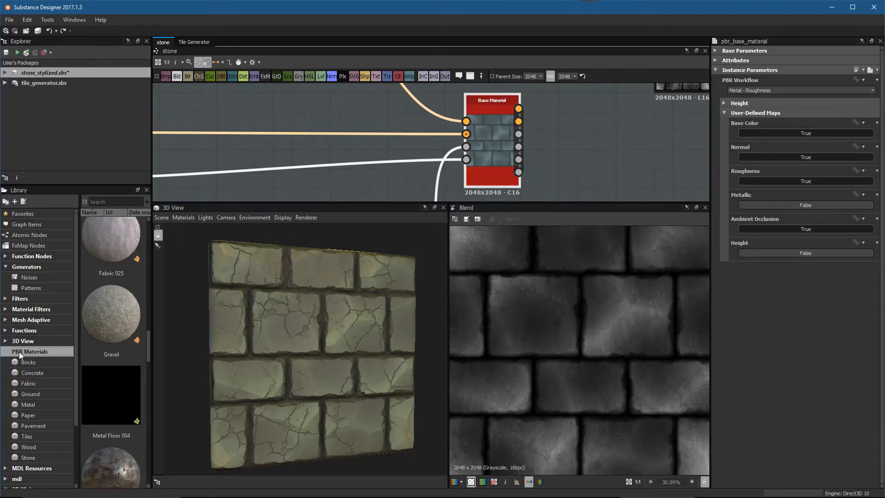
click(5, 352)
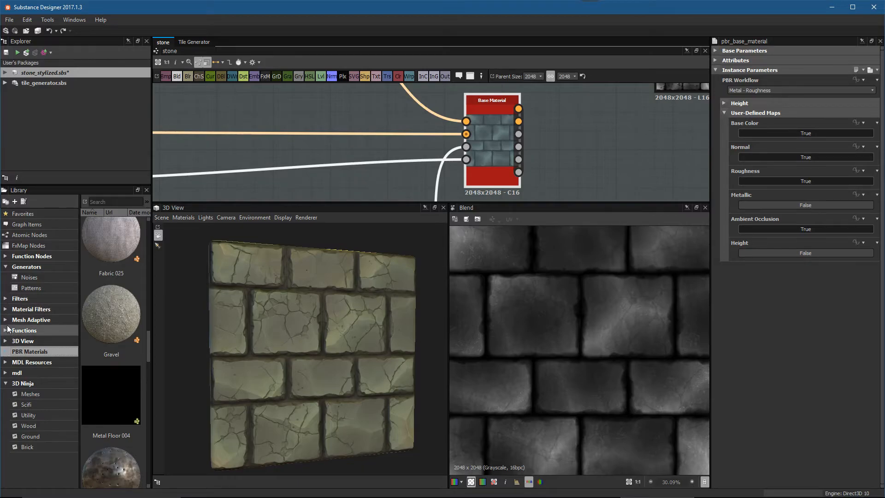
Step: Browse the library's Filters and Material Filters categories and locate the Base Material node under PBR Utilities
click(6, 299)
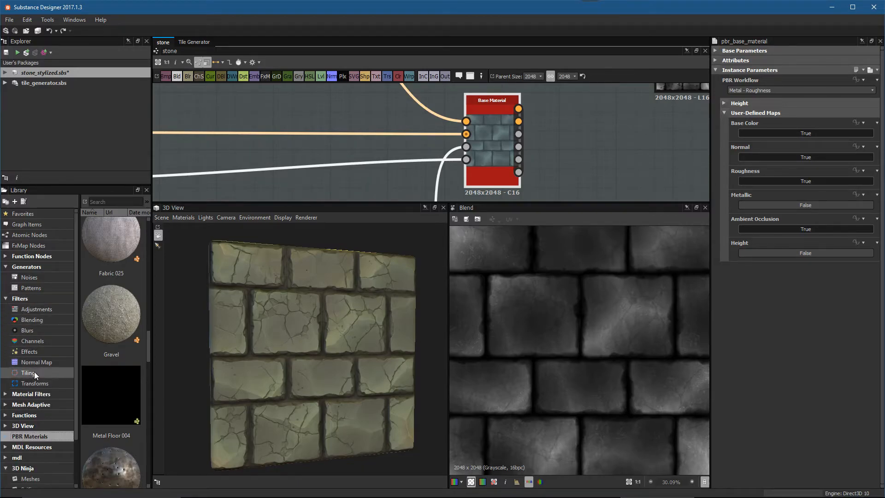
click(5, 394)
scroll(28, 424, down, 2)
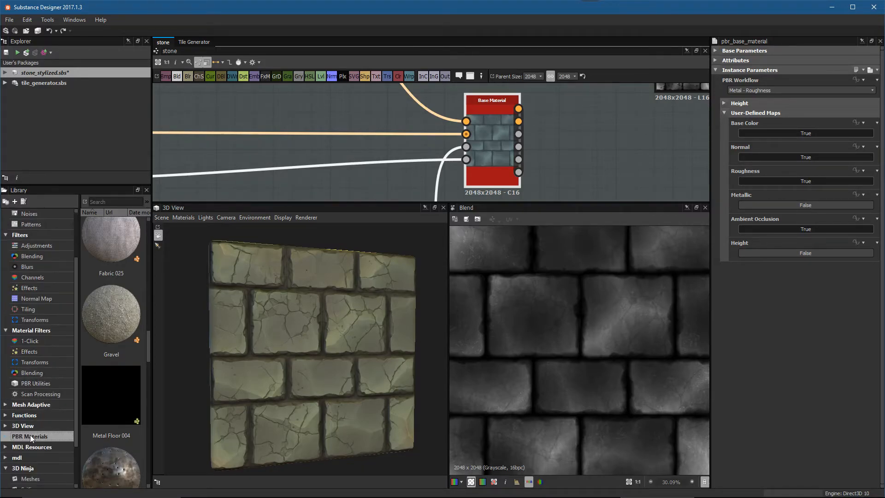
click(34, 385)
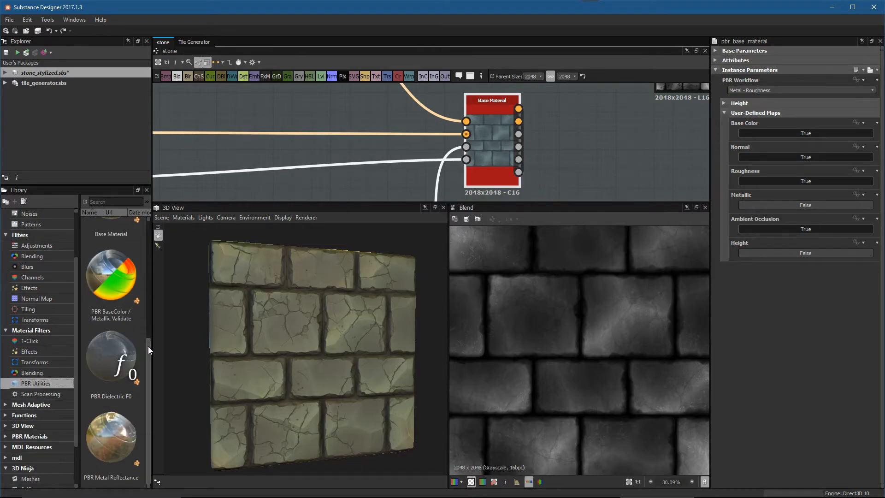
drag(148, 346, 149, 253)
scroll(109, 294, down, 2)
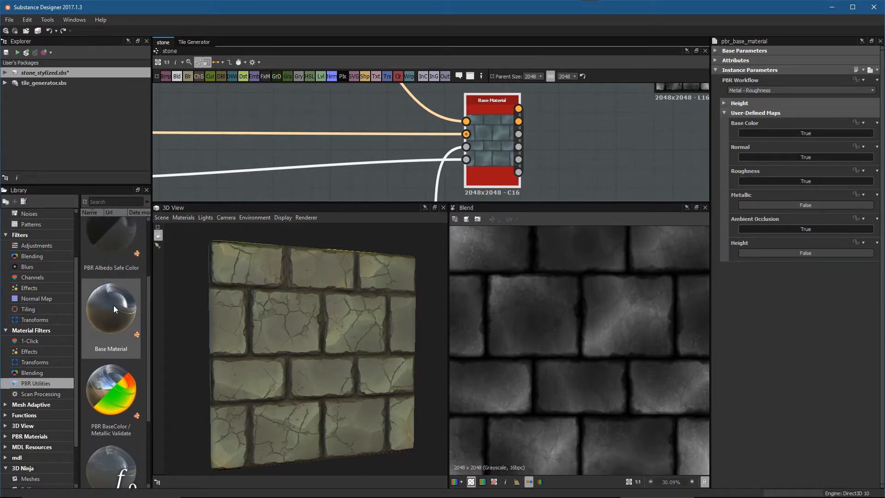
mouse_move(114, 307)
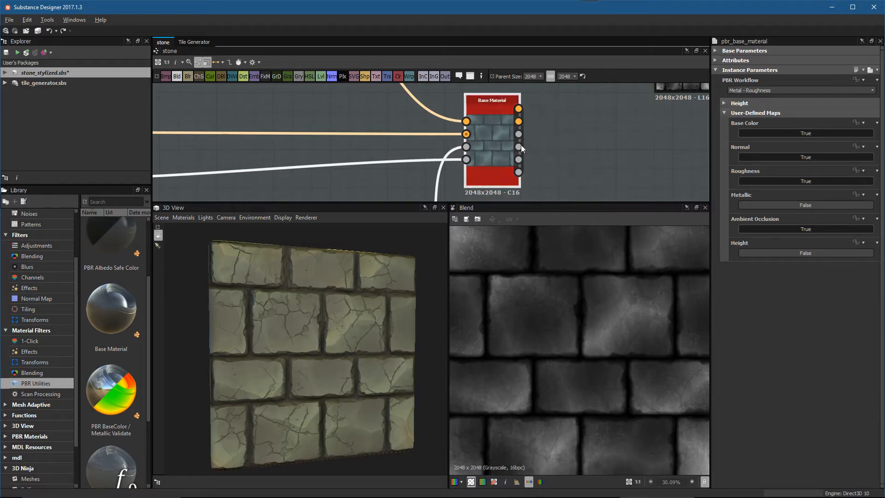
Step: Examine the graph's final Base Material and its connected output nodes, then return to the stone Base Material and its inputs
scroll(527, 148, down, 1)
middle_drag(510, 152, 524, 143)
middle_drag(632, 143, 434, 147)
scroll(425, 98, down, 1)
scroll(425, 98, down, 5)
middle_drag(537, 97, 241, 143)
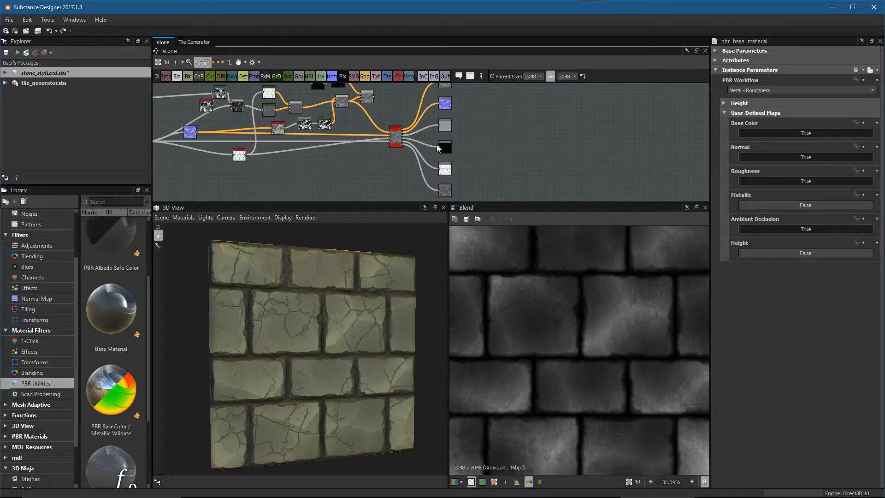
scroll(477, 140, up, 2)
scroll(504, 182, down, 1)
middle_drag(277, 162, 613, 166)
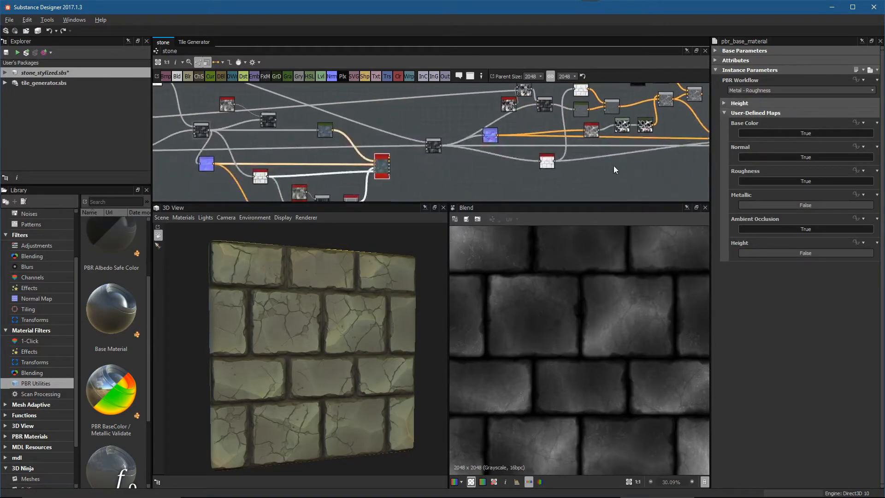
scroll(395, 156, up, 3)
middle_drag(396, 156, 513, 125)
scroll(483, 128, up, 2)
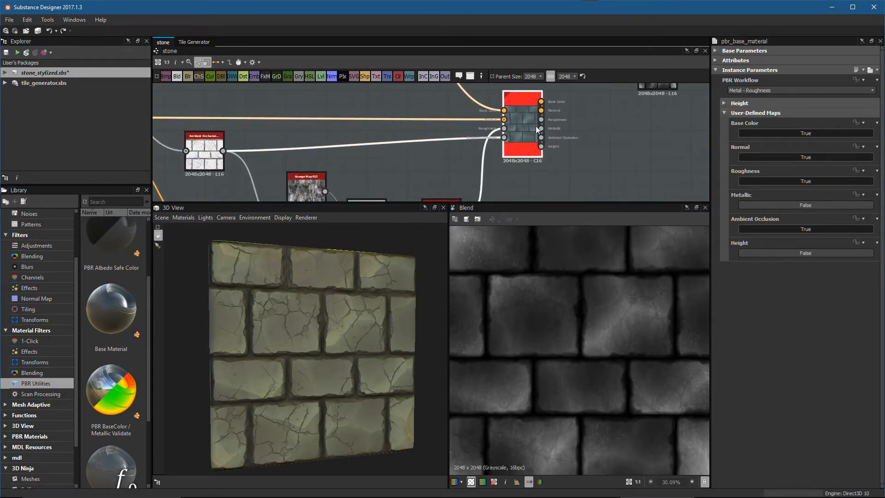
scroll(463, 132, down, 1)
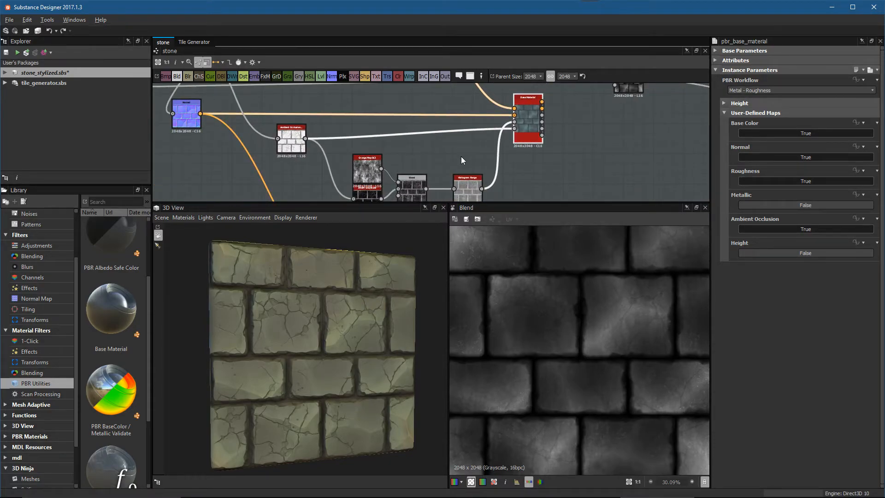
Step: Preview the Grunge Map node as the Roughness channel in the 3D view and inspect its effect on the bricks
alt+middle_drag(443, 160, 440, 153)
alt+drag(325, 313, 335, 318)
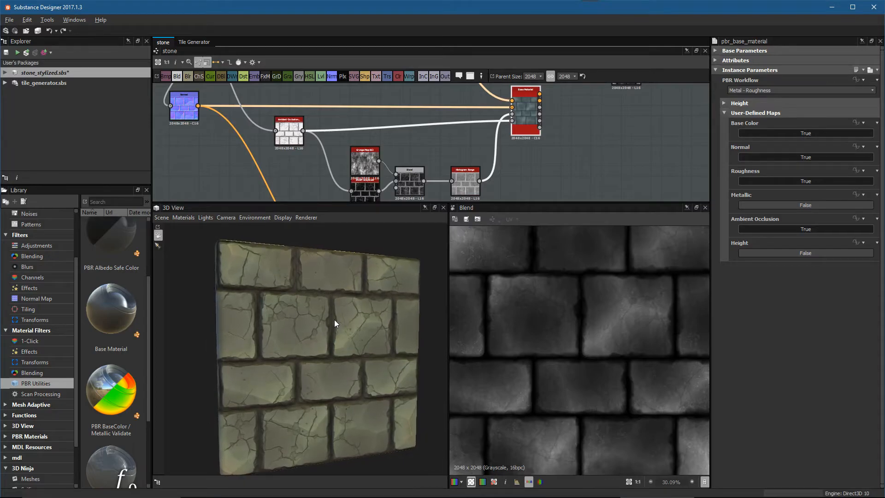
key(alt)
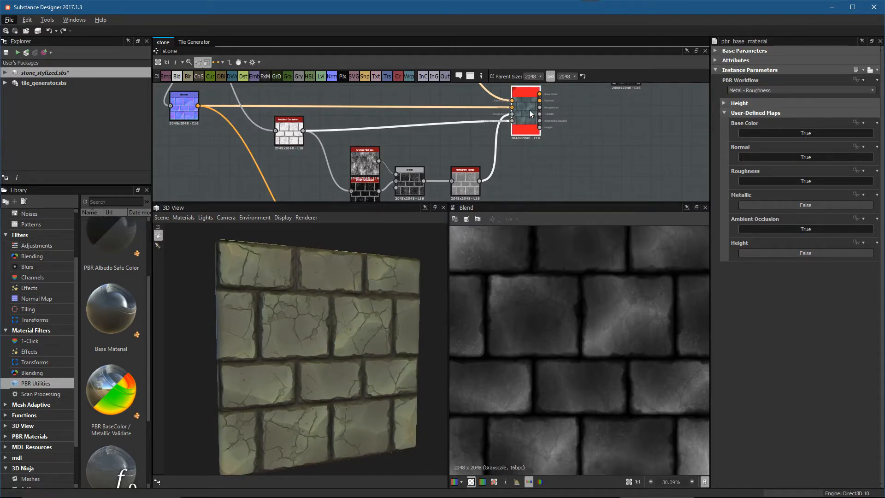
key(alt)
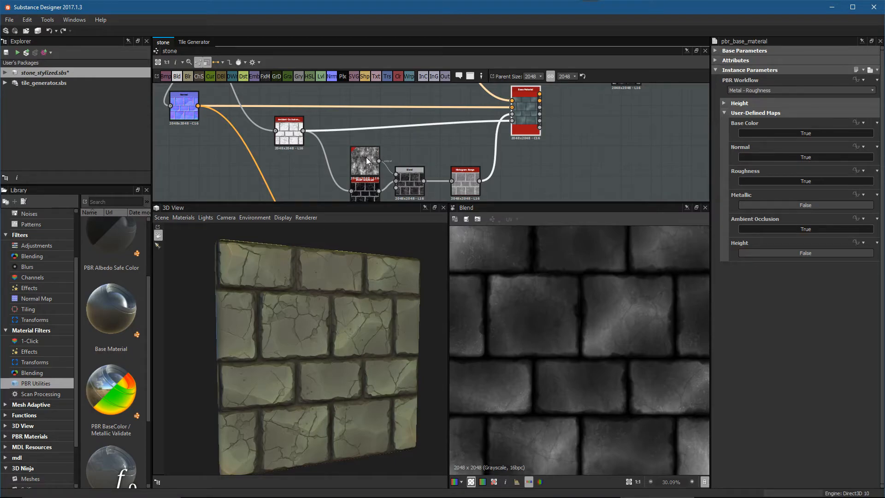
drag(324, 344, 292, 321)
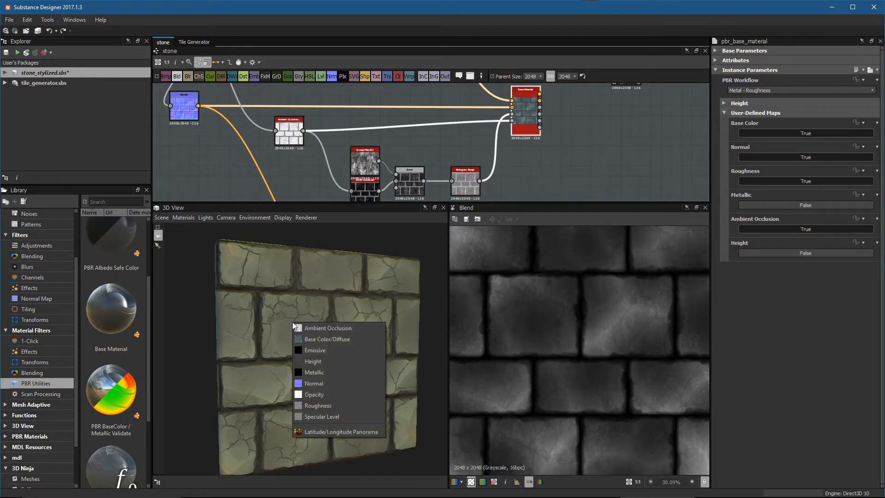
click(329, 406)
right_drag(350, 347, 294, 347)
Step: Apply the whole stone Base Material to the 3D view in place of the grunge roughness and inspect the wall
middle_drag(526, 129, 525, 134)
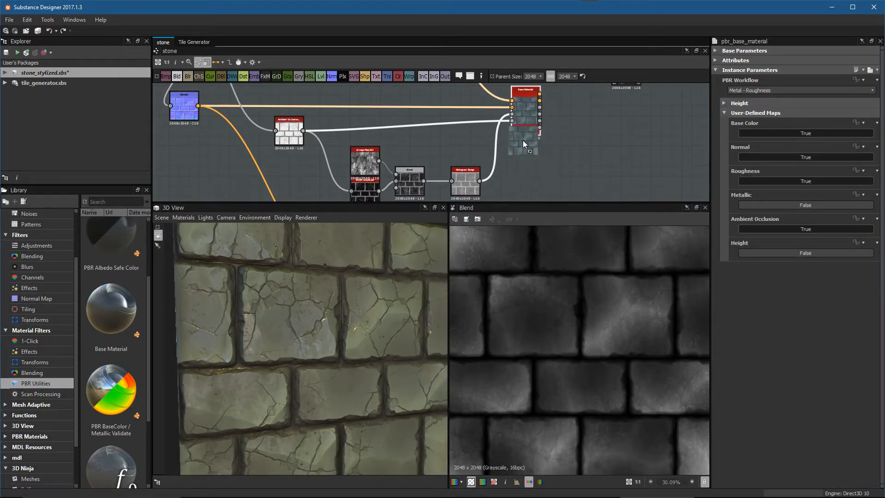
middle_drag(368, 317, 350, 388)
mouse_move(350, 388)
mouse_down()
mouse_move(290, 357)
mouse_move(352, 382)
mouse_up()
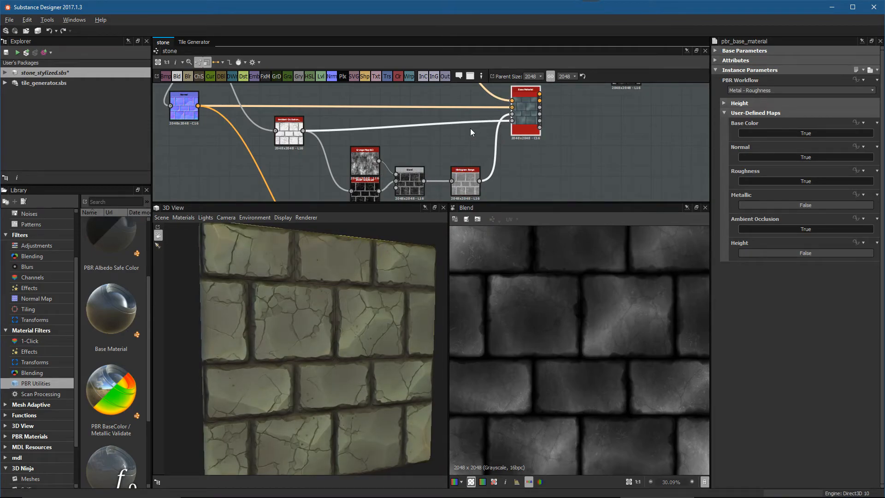
middle_drag(472, 131, 424, 143)
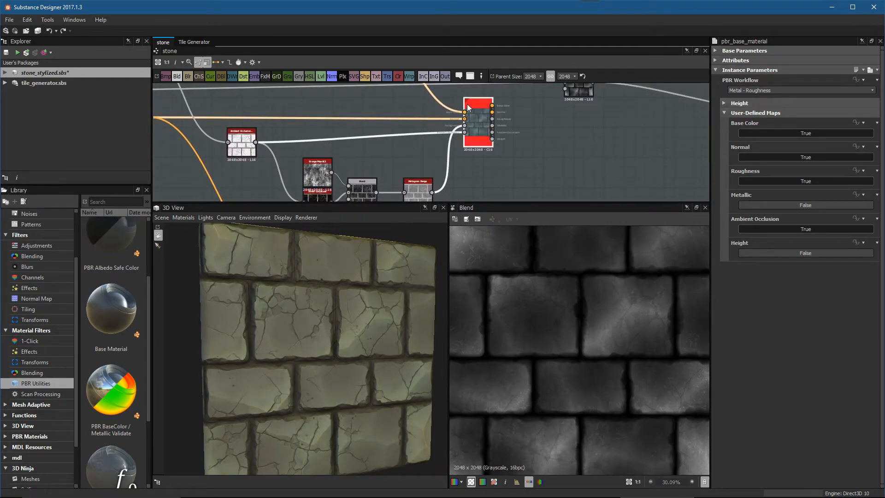
drag(358, 252, 366, 288)
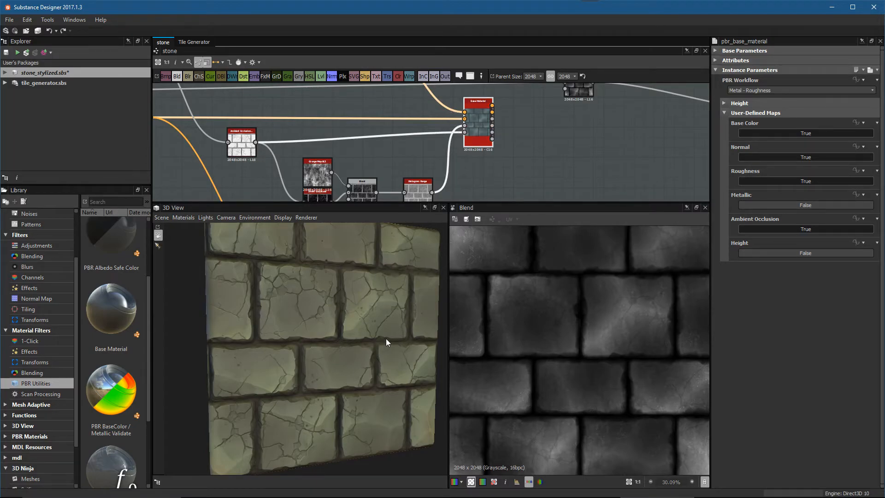
right_drag(325, 297, 340, 333)
Step: Go to the graph's output nodes and display all graph outputs in the 3D view
middle_drag(548, 119, 562, 113)
scroll(605, 118, down, 2)
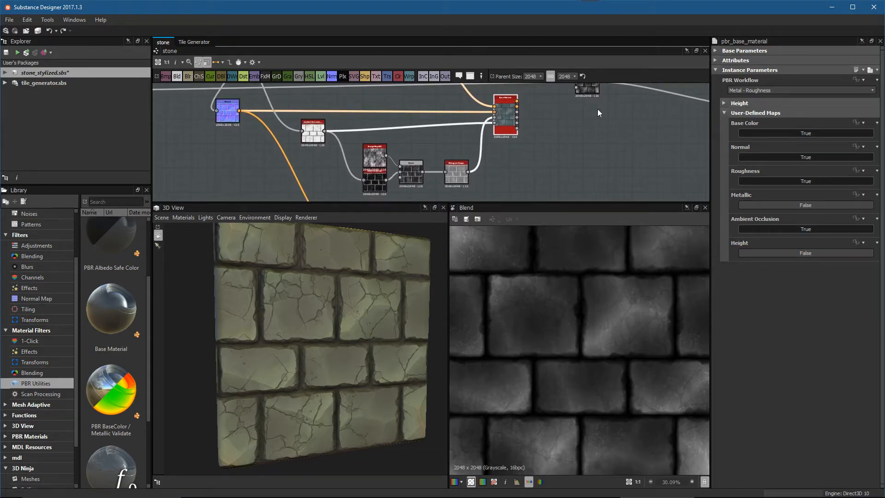
scroll(582, 99, down, 1)
middle_drag(572, 95, 563, 97)
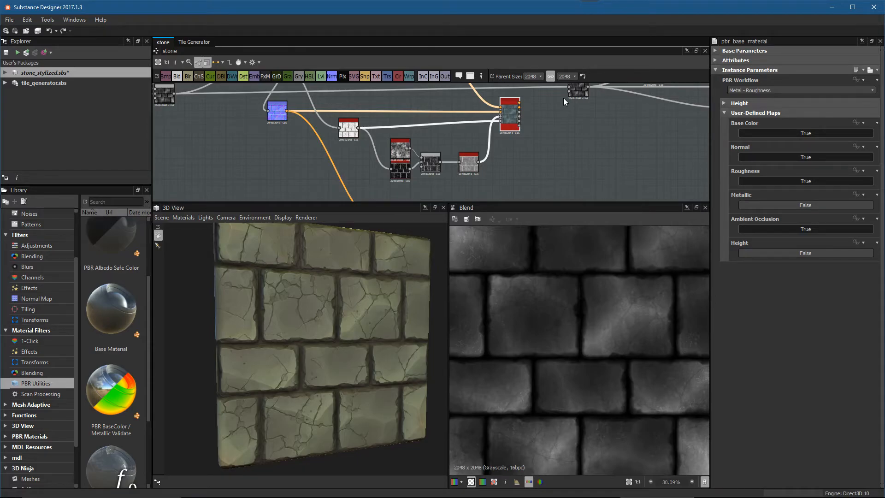
middle_drag(539, 125, 361, 143)
middle_drag(567, 144, 258, 156)
middle_drag(368, 155, 377, 127)
middle_drag(578, 84, 590, 138)
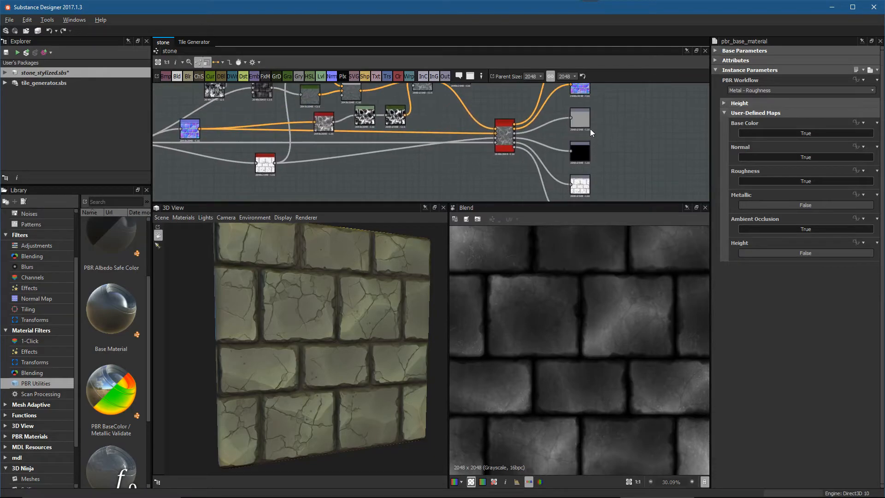
middle_drag(576, 105, 603, 74)
right_click(471, 150)
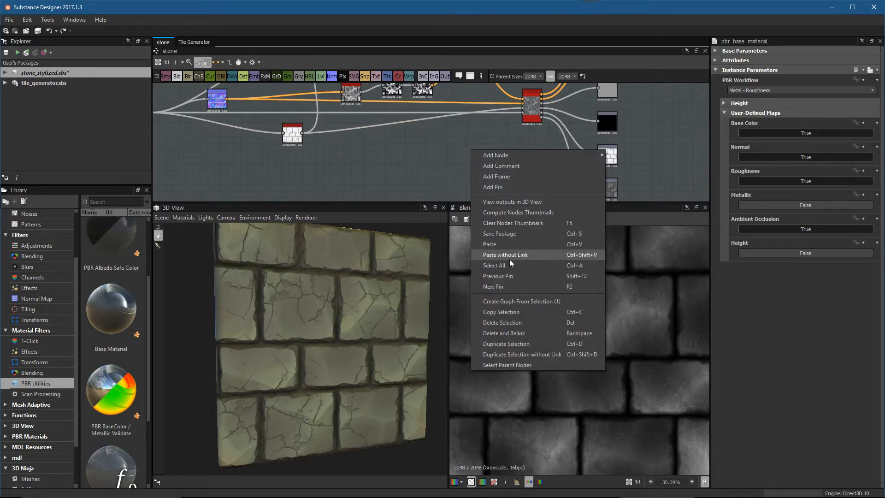
click(539, 203)
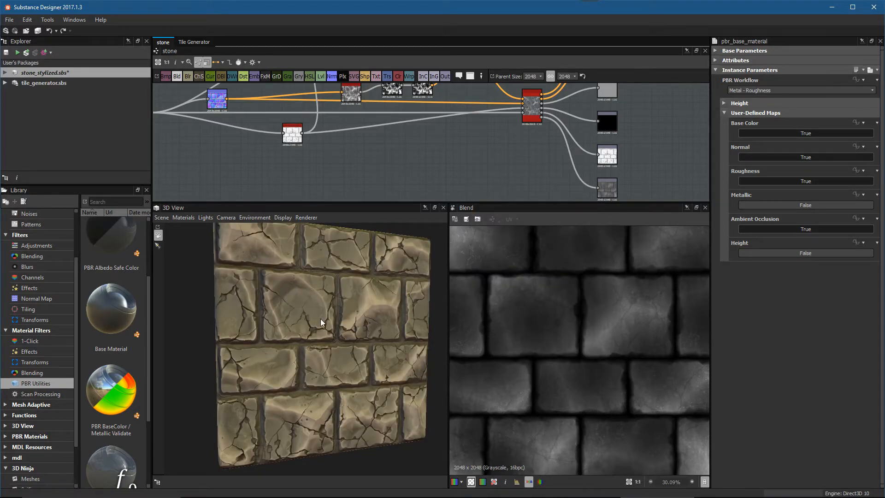
middle_drag(422, 159, 589, 154)
middle_drag(368, 154, 566, 140)
scroll(463, 154, up, 1)
scroll(461, 156, up, 1)
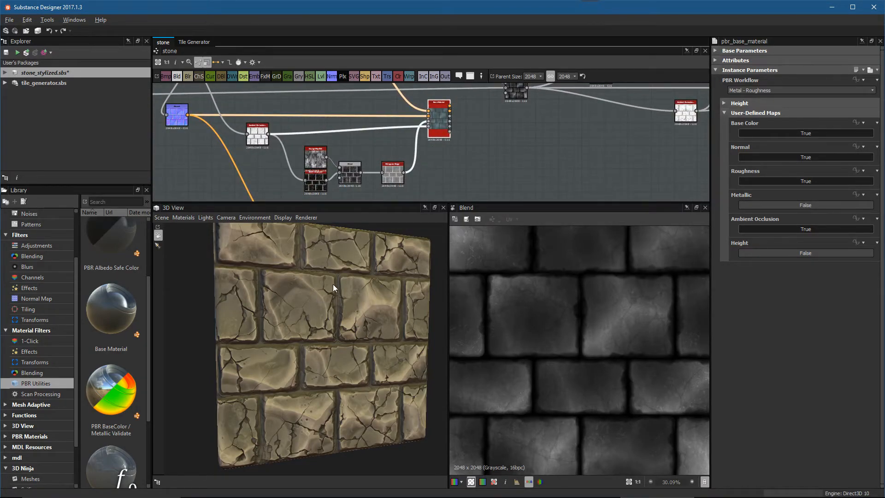
drag(309, 158, 313, 304)
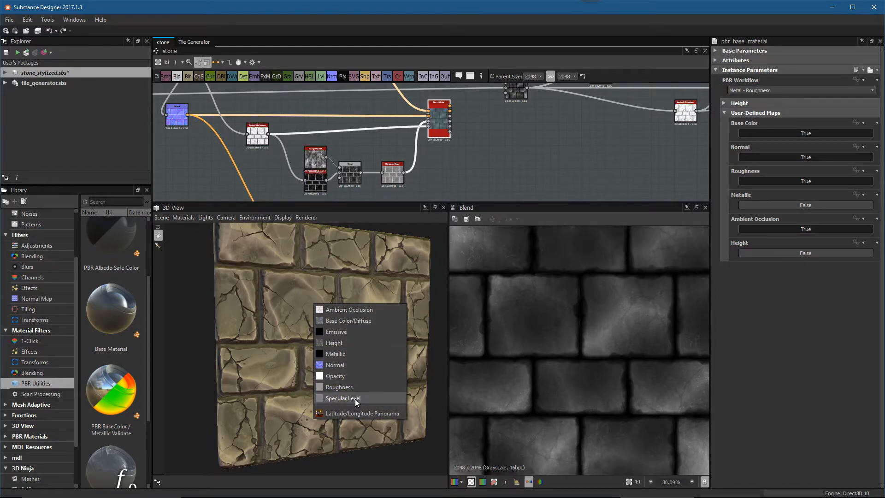
click(497, 149)
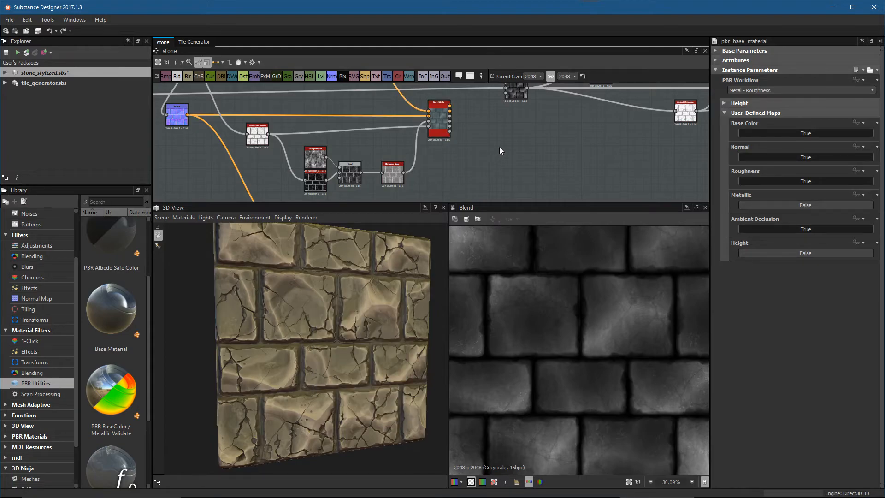
Step: Try the Material and Compact Material link modes on the stone Base Material, then go back to showing its individual outputs
scroll(461, 109, up, 2)
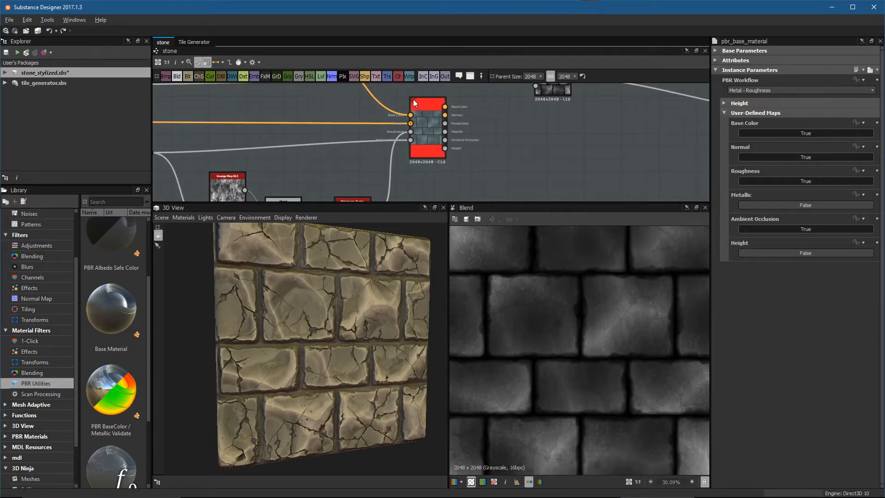
scroll(414, 100, up, 2)
click(224, 63)
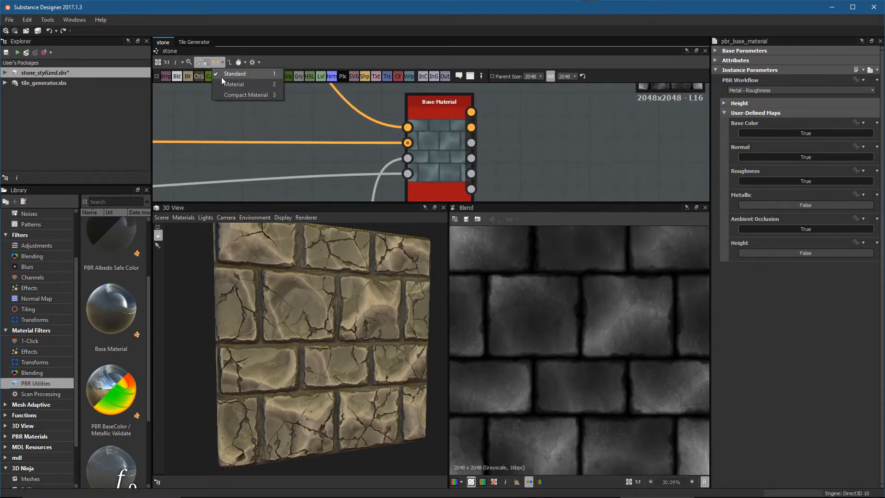
click(225, 87)
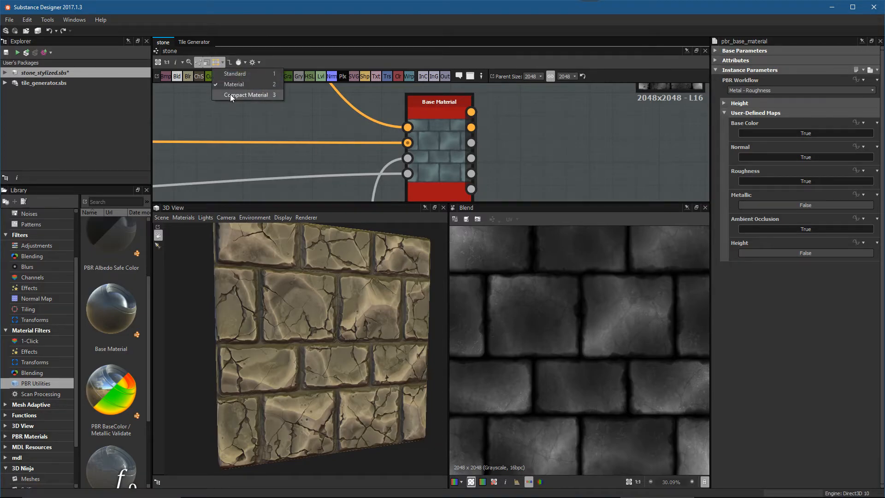
scroll(489, 152, up, 1)
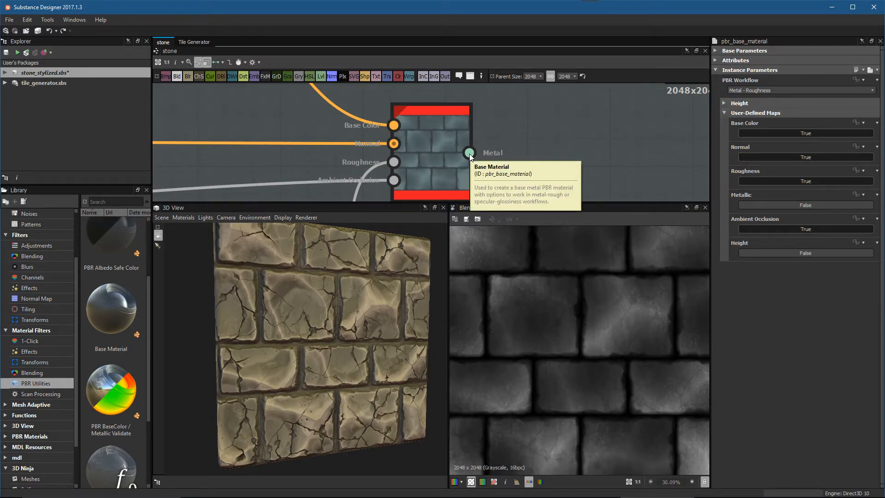
scroll(553, 149, down, 2)
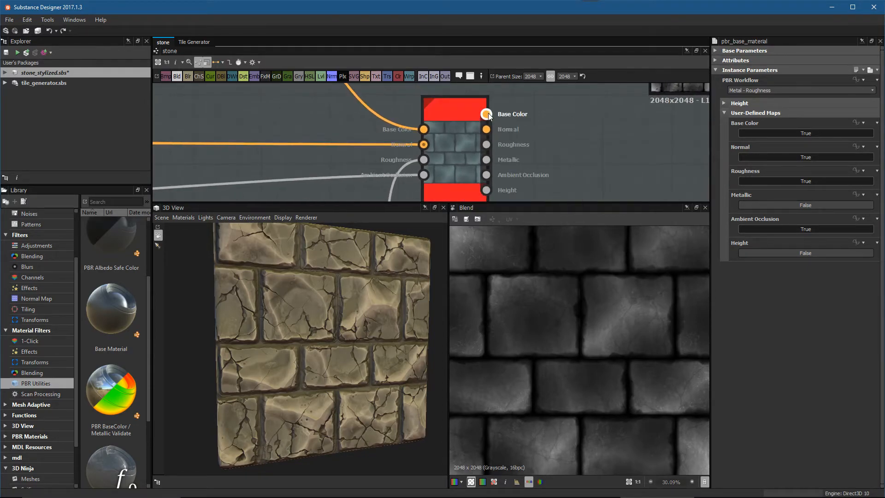
Step: Apply the stone Base Material to the 3D view and inspect the brick surface from a different angle
drag(465, 123, 325, 308)
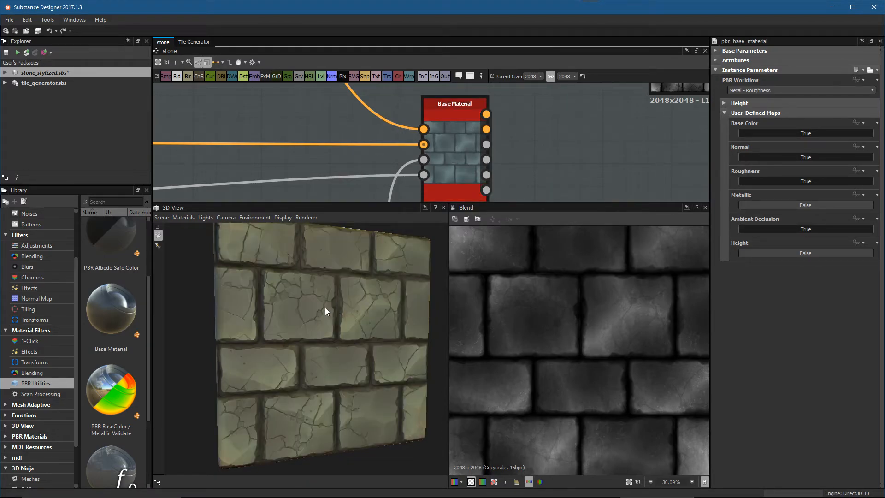
drag(408, 310, 438, 193)
drag(350, 358, 338, 349)
scroll(522, 172, down, 5)
middle_drag(482, 157, 474, 140)
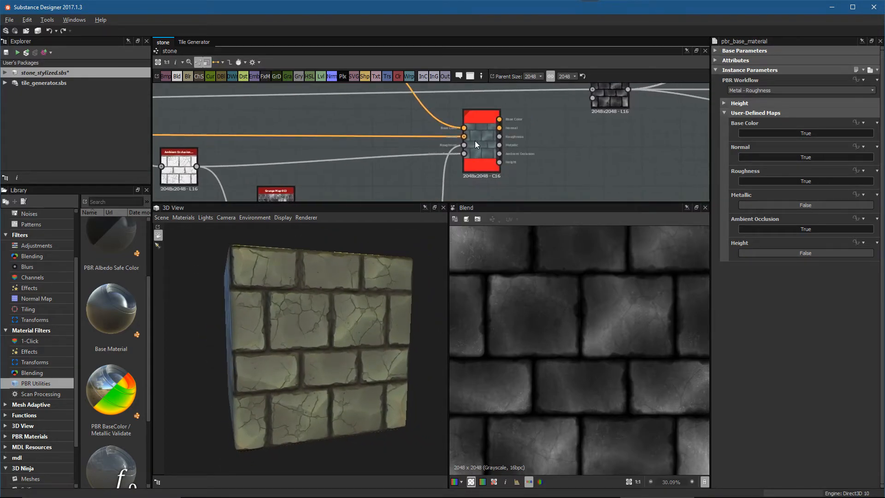
Step: Show the Base Material's base colour in the 2D view and trace back to the Gradient Map and Blend nodes feeding it
scroll(474, 141, up, 3)
double_click(507, 112)
key(f)
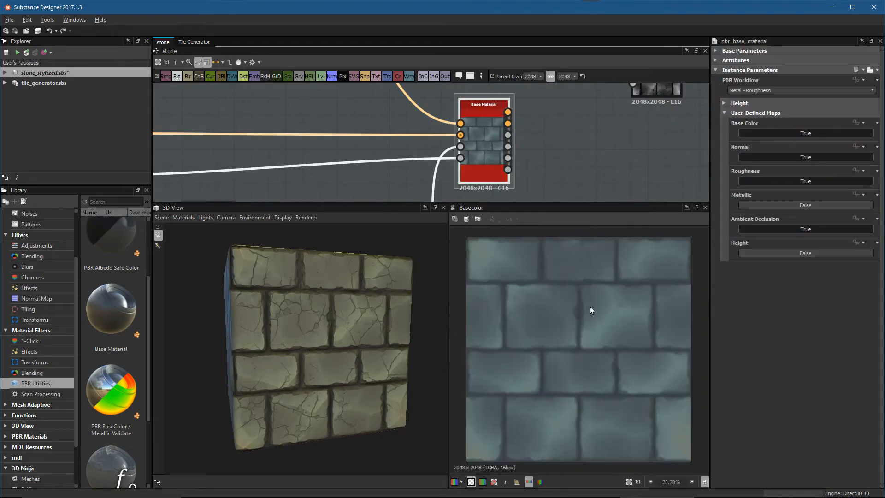
scroll(635, 342, up, 1)
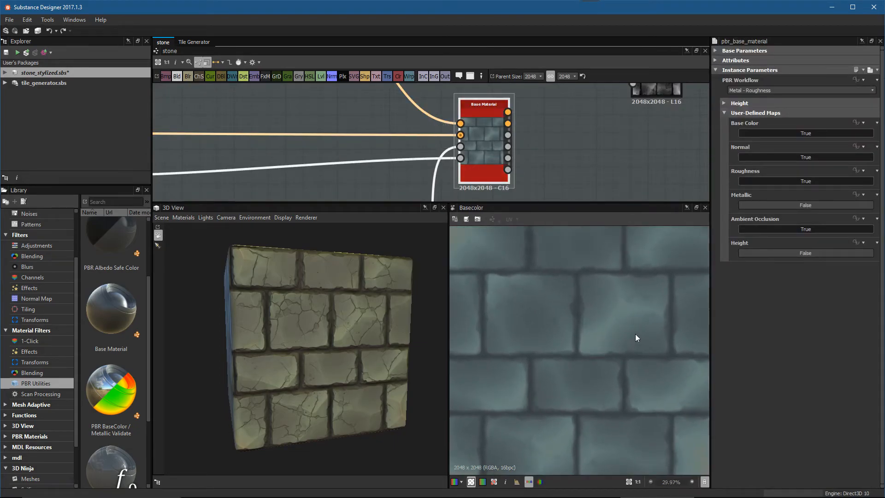
scroll(399, 105, down, 5)
middle_drag(490, 148, 445, 197)
middle_drag(610, 171, 661, 162)
middle_drag(423, 138, 494, 150)
scroll(409, 159, up, 3)
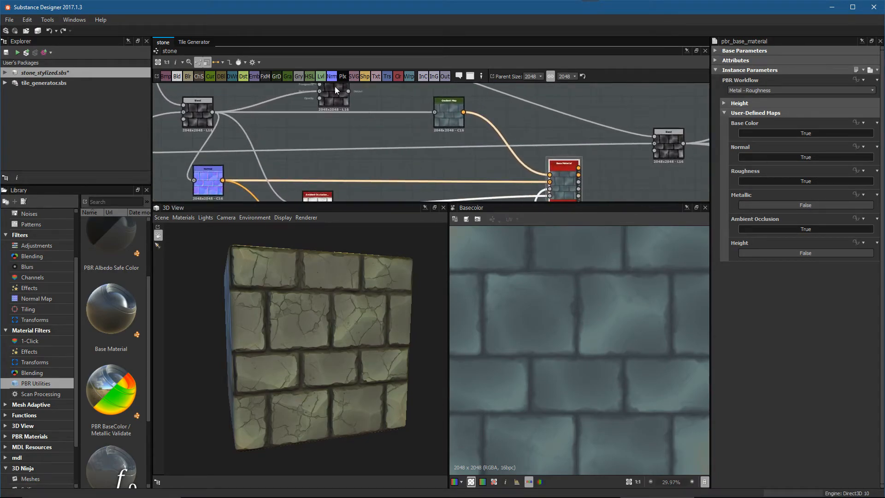
Step: Show the grunge Blend node in the 2D view and connect its output to the Gradient Map's input
double_click(336, 87)
key(f)
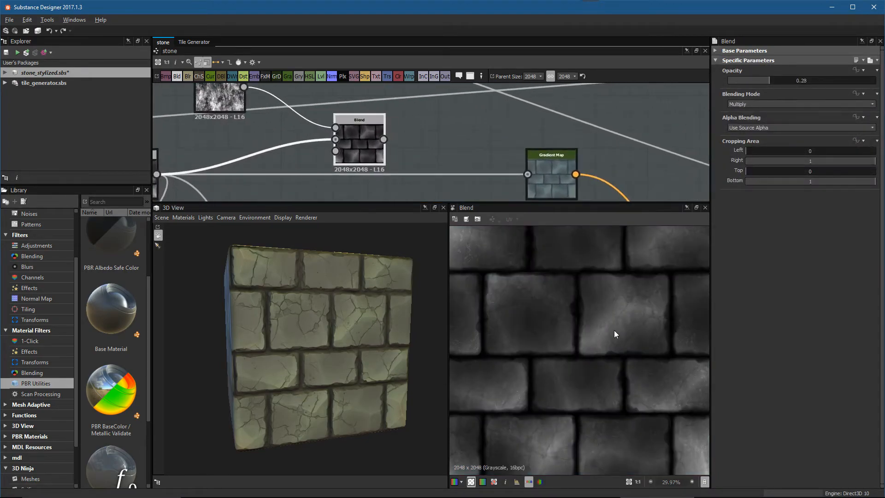
drag(384, 140, 535, 176)
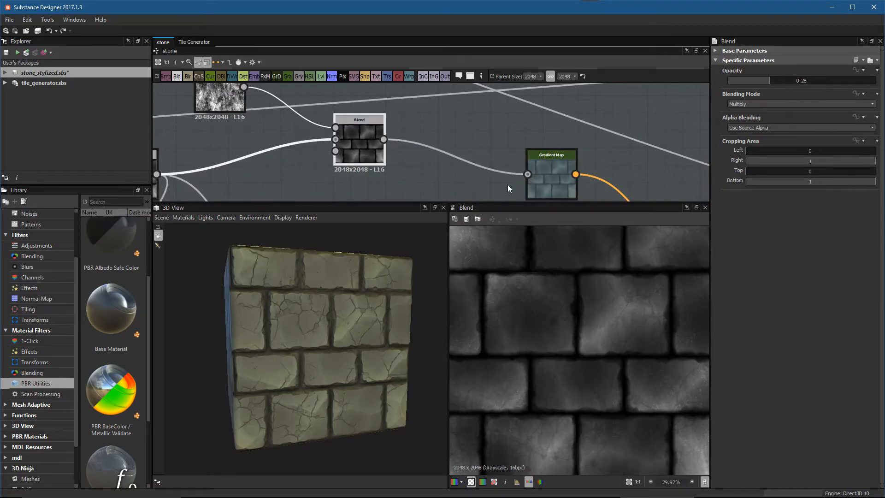
scroll(346, 332, up, 3)
Step: Open the Gradient Map's gradient for editing and recolour its middle key to teal #5d8885
click(558, 172)
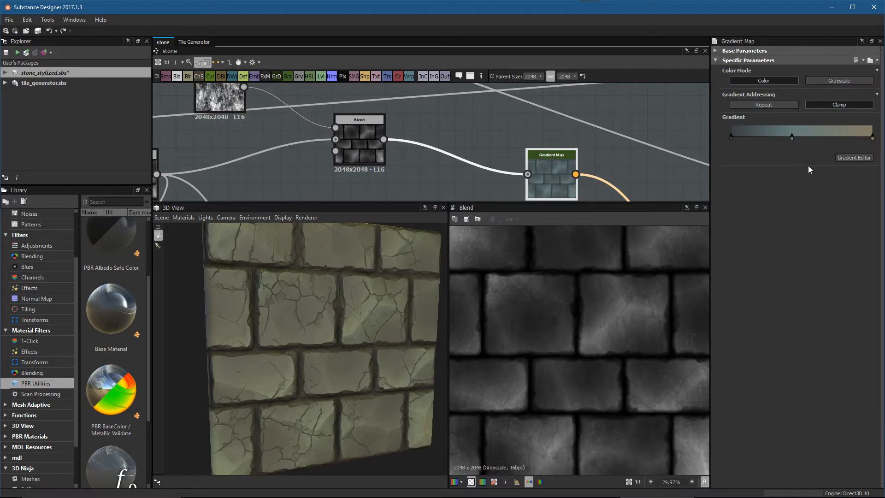
click(850, 158)
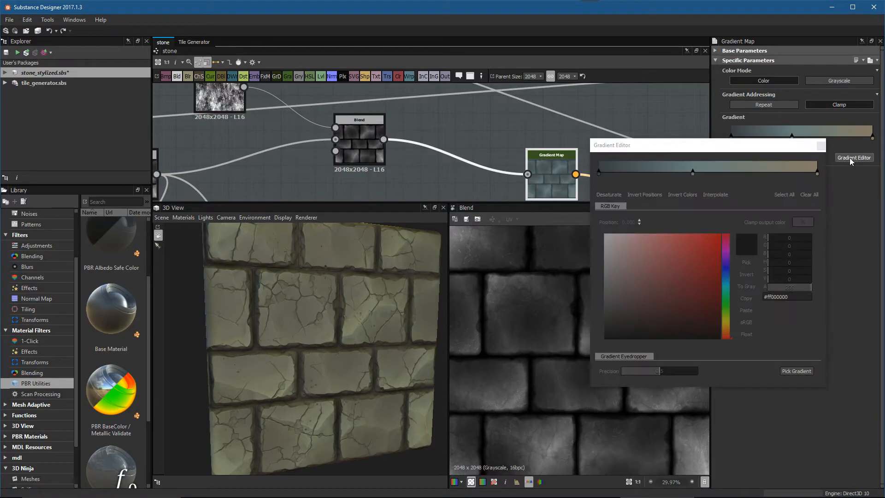
click(693, 173)
click(641, 282)
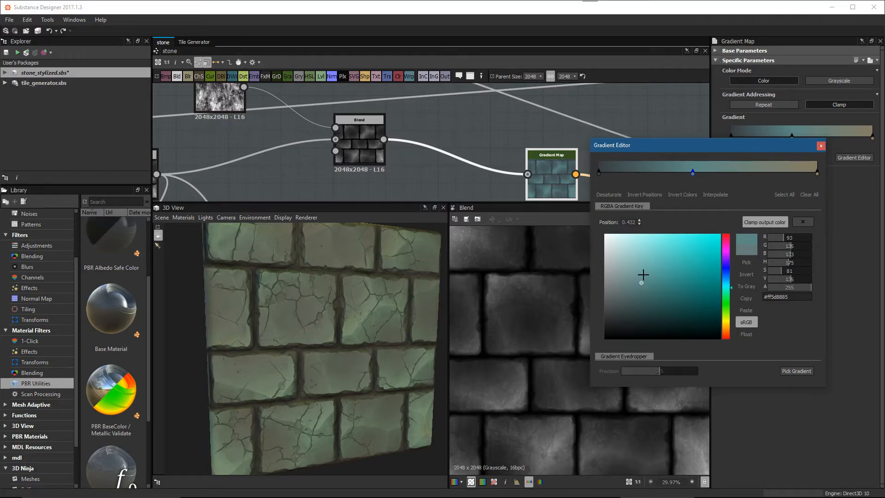
Step: Add a gradient key at about 0.715 in dark grey #4a4e4f and recolour the end key to light grey #c3bfb7
click(756, 174)
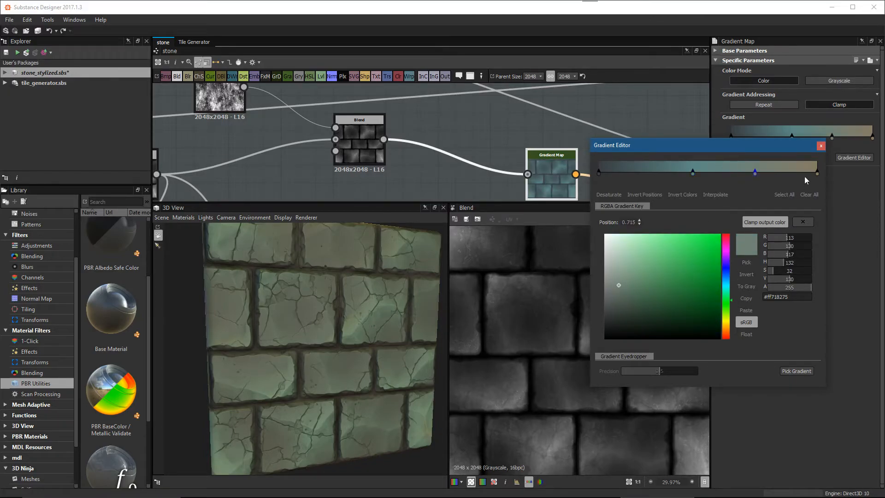
click(726, 286)
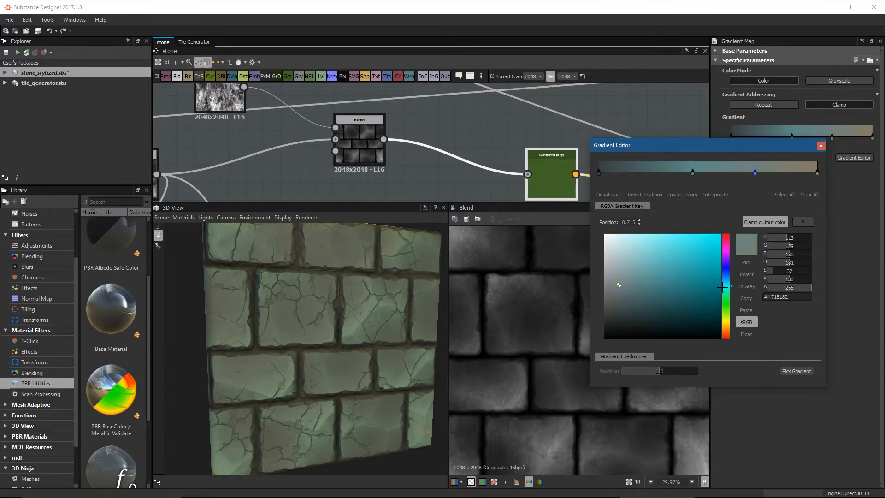
click(665, 290)
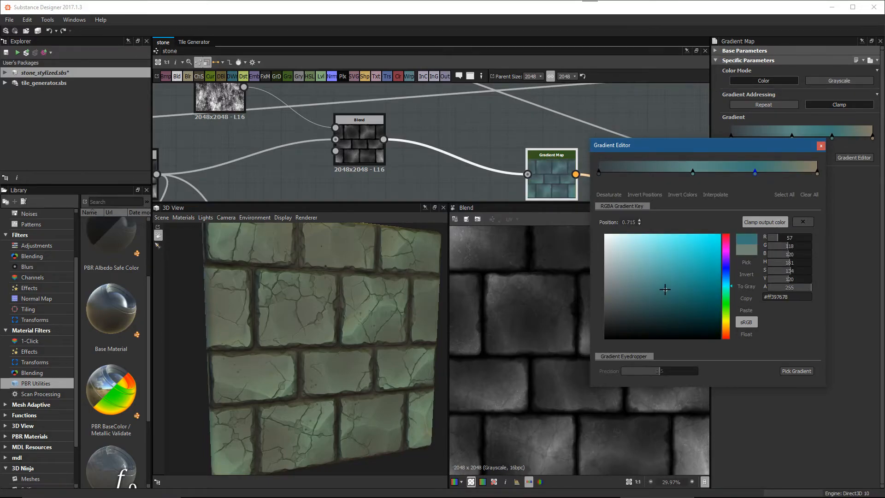
click(610, 307)
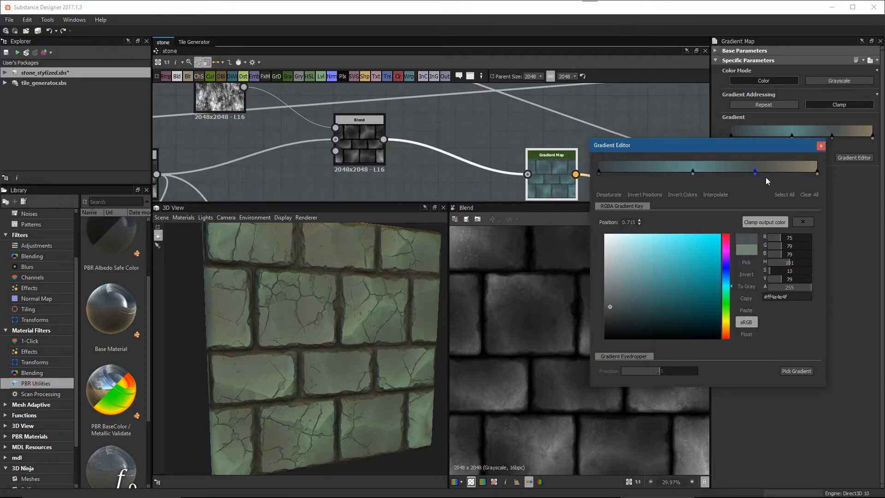
click(818, 173)
click(612, 258)
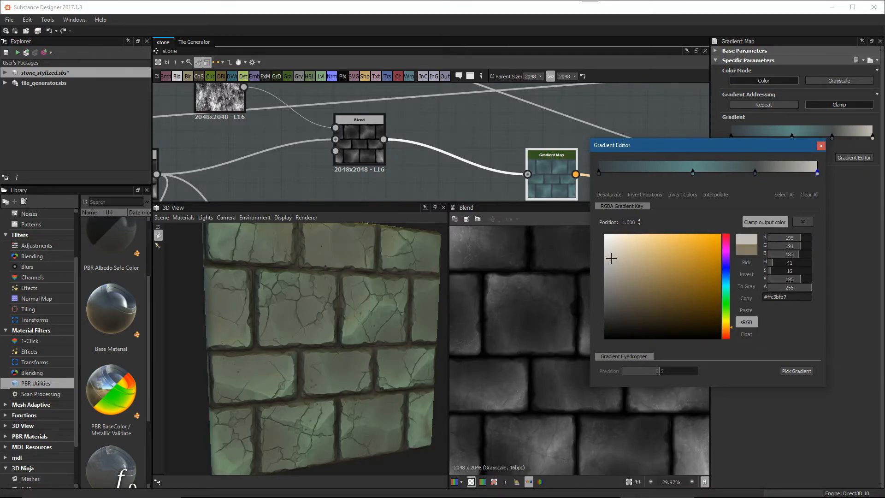
Step: Move the teal gradient key to about position 0.264 and the dark grey key to about 0.589
drag(755, 173, 656, 175)
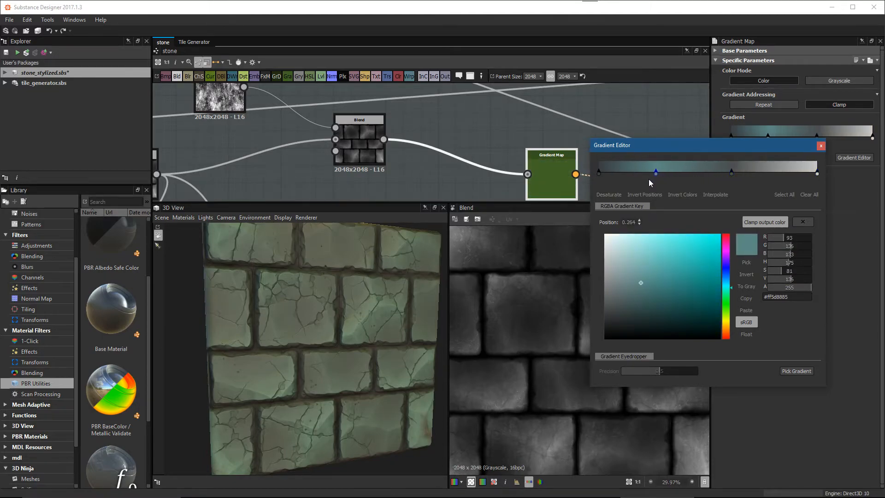
drag(730, 174, 705, 175)
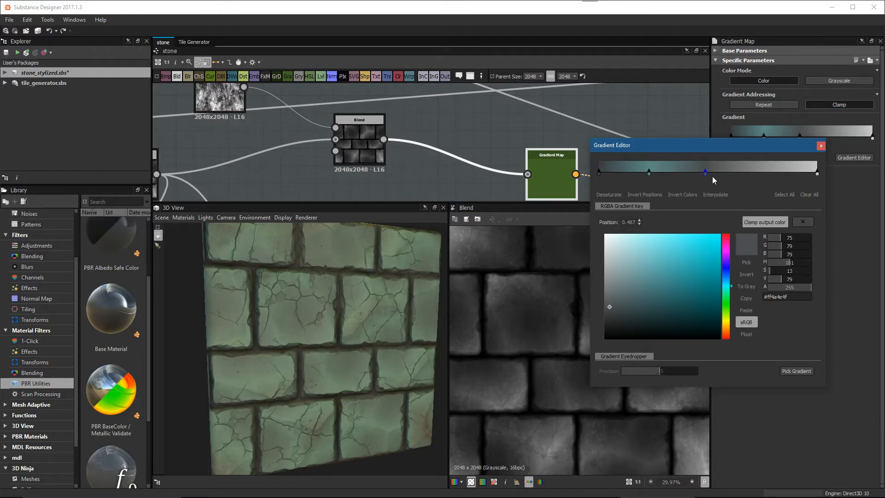
drag(817, 173, 838, 178)
drag(705, 173, 727, 175)
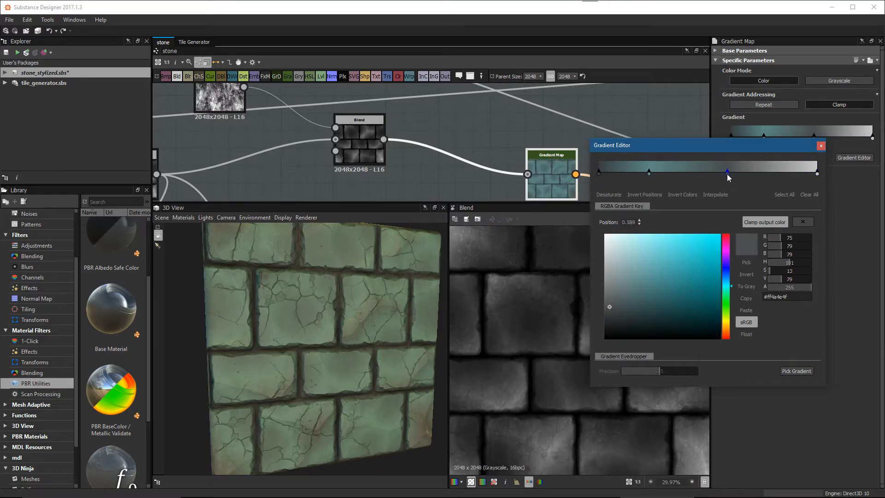
drag(651, 173, 656, 174)
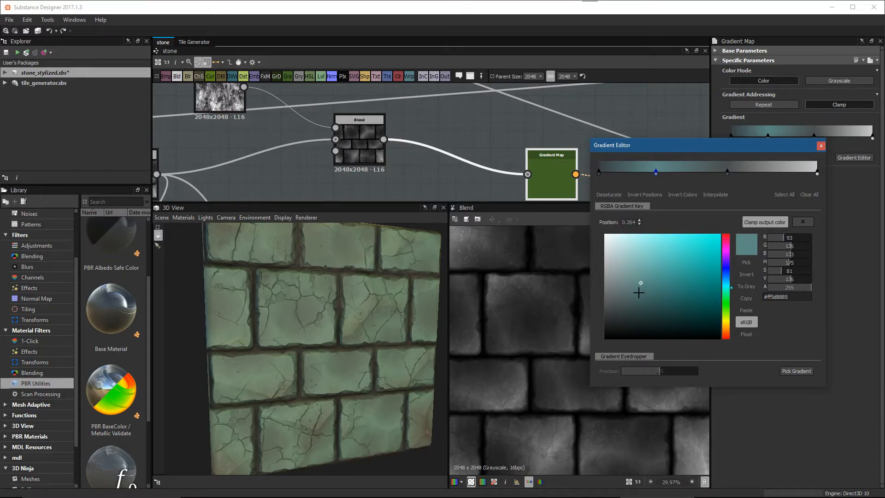
Step: Try a muted grey-teal and several warm tan shades on the gradient key at 0.264, ending with #888578
click(618, 293)
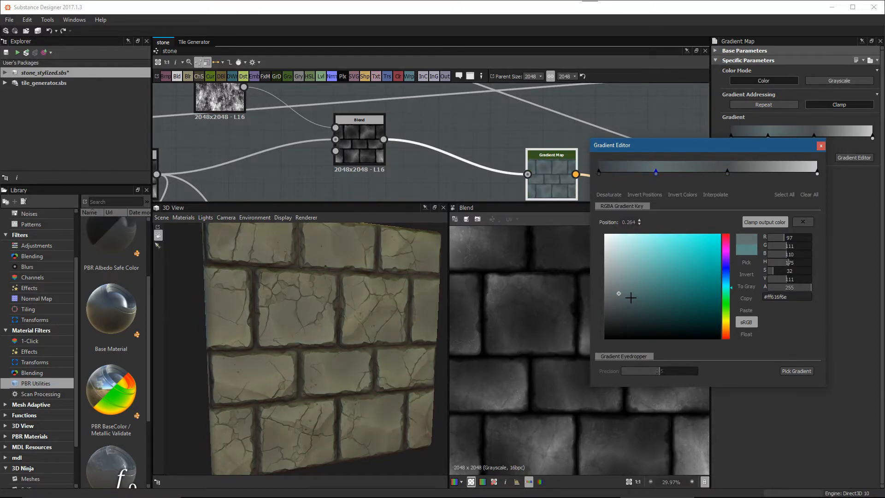
click(727, 326)
click(631, 288)
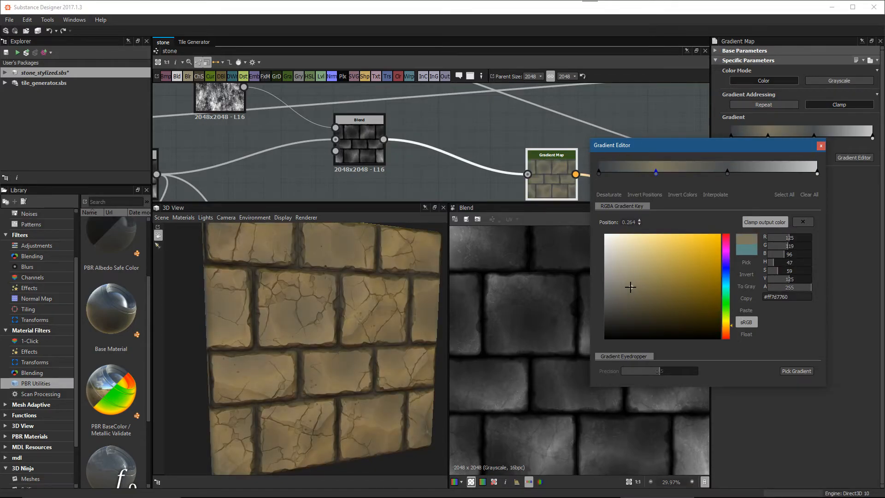
click(615, 292)
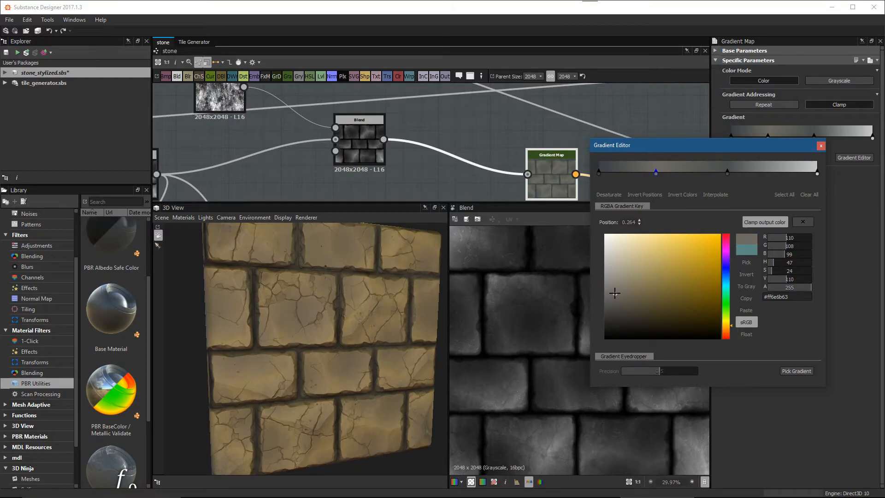
click(618, 283)
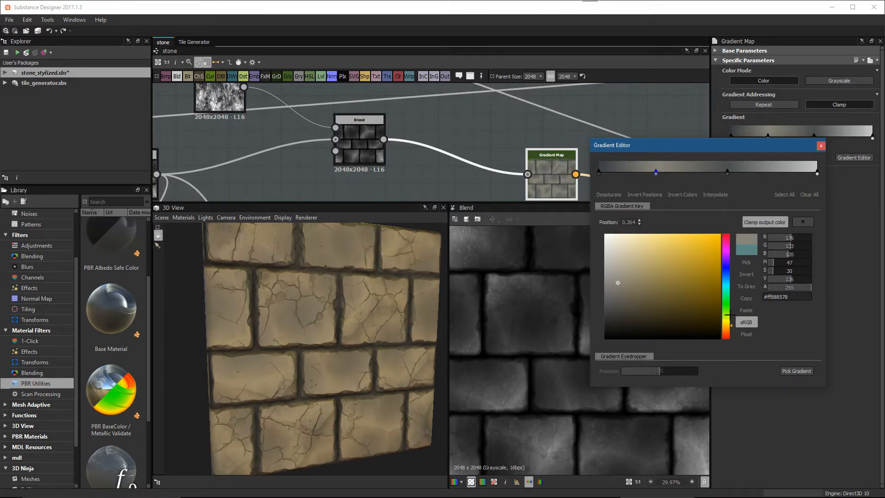
Step: Try cool blue-grey shades on the gradient key at 0.264, ending with #809496
click(726, 285)
click(623, 301)
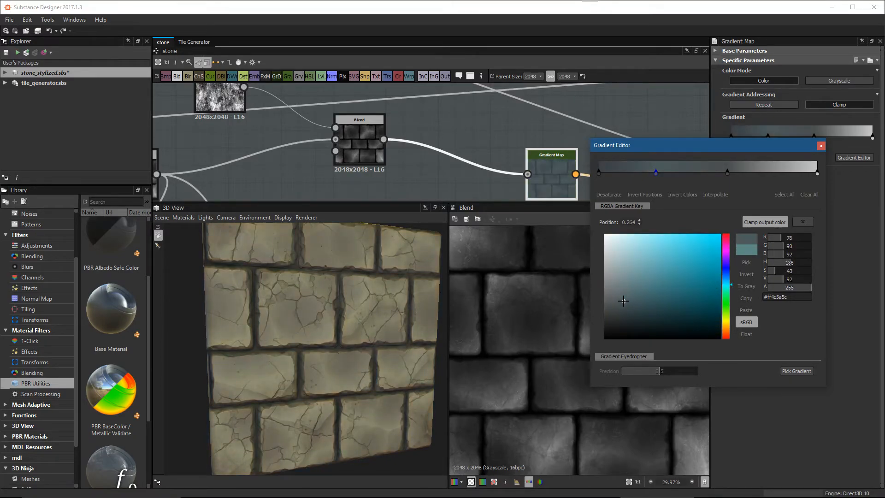
click(625, 283)
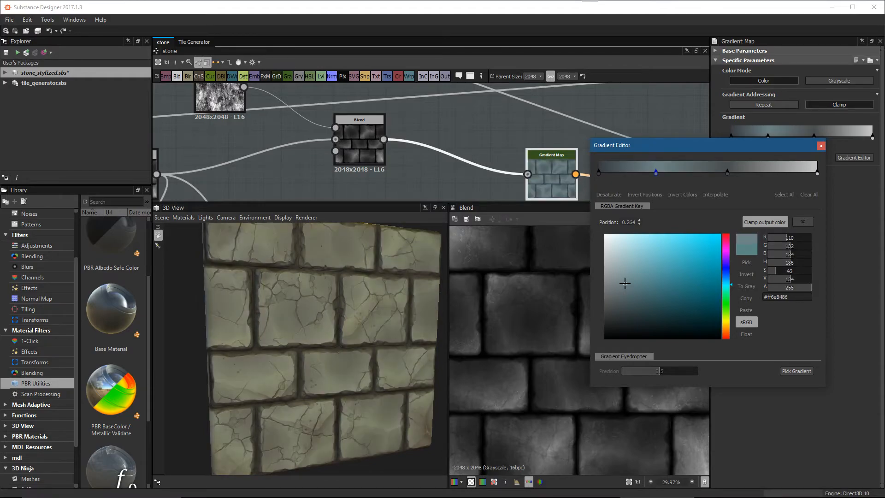
click(620, 277)
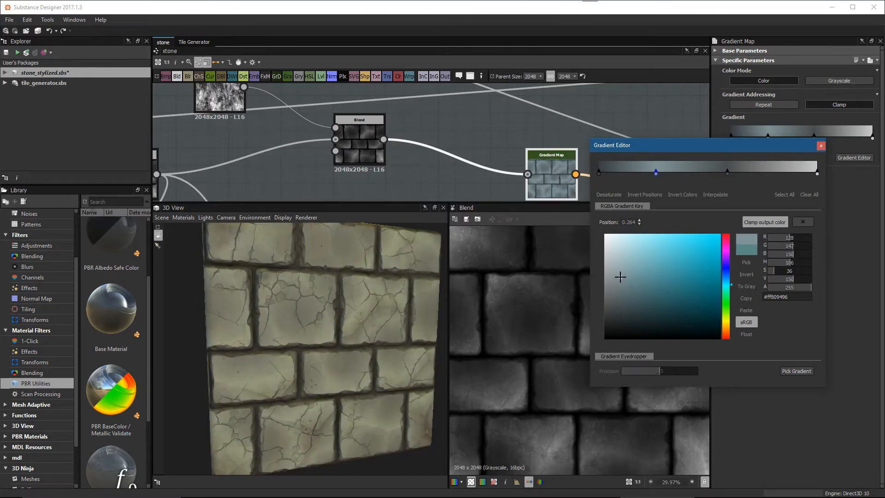
Step: Recolour the gradient key at 0.589 to pale blue-grey #b6c5c6
click(728, 172)
click(643, 300)
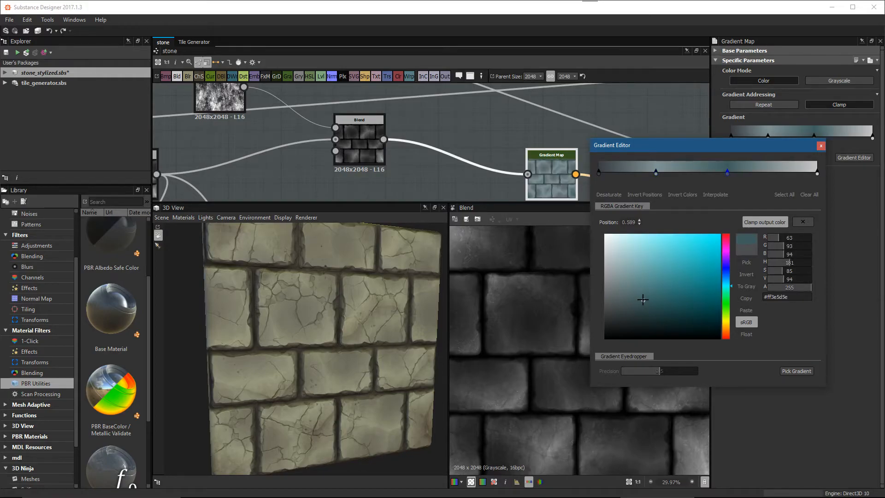
click(617, 276)
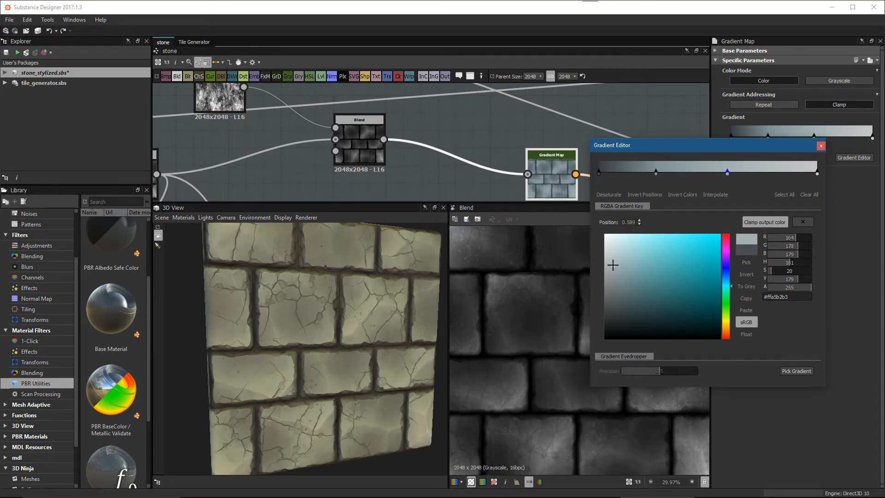
click(613, 257)
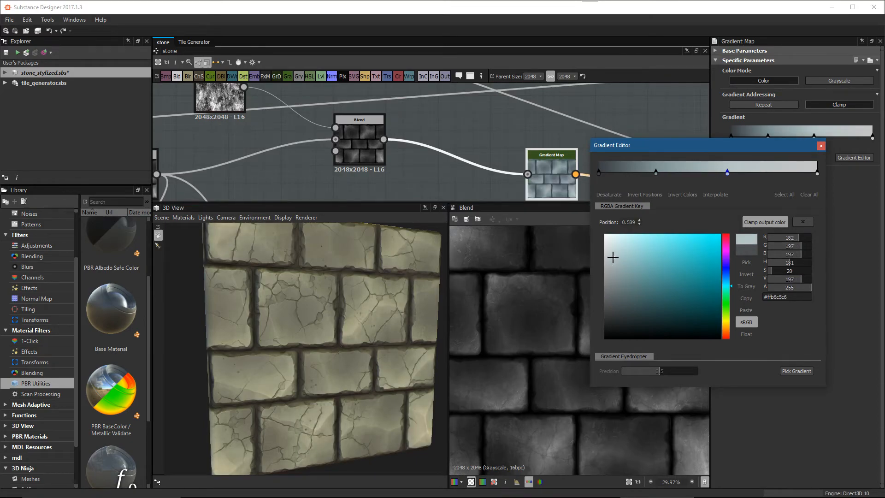
Step: Try darker teal shades on the gradient key at 0.264 and settle on warm brown-grey #847b6c
click(656, 173)
click(648, 305)
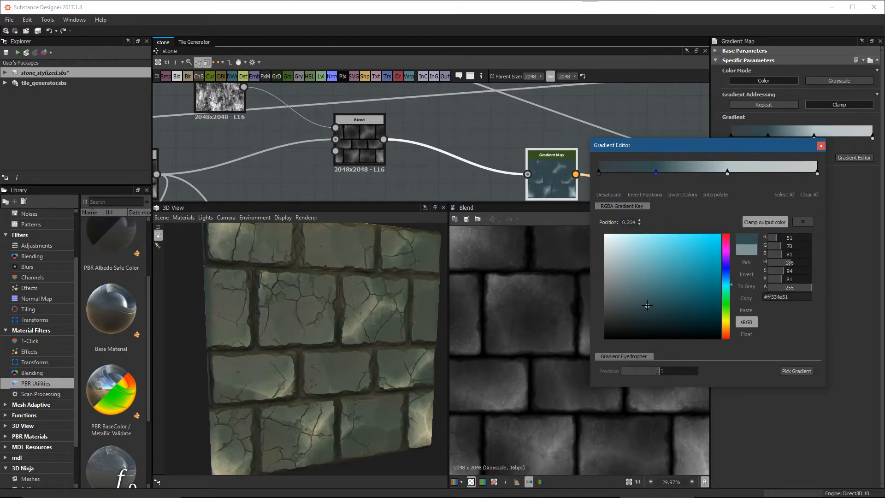
click(641, 296)
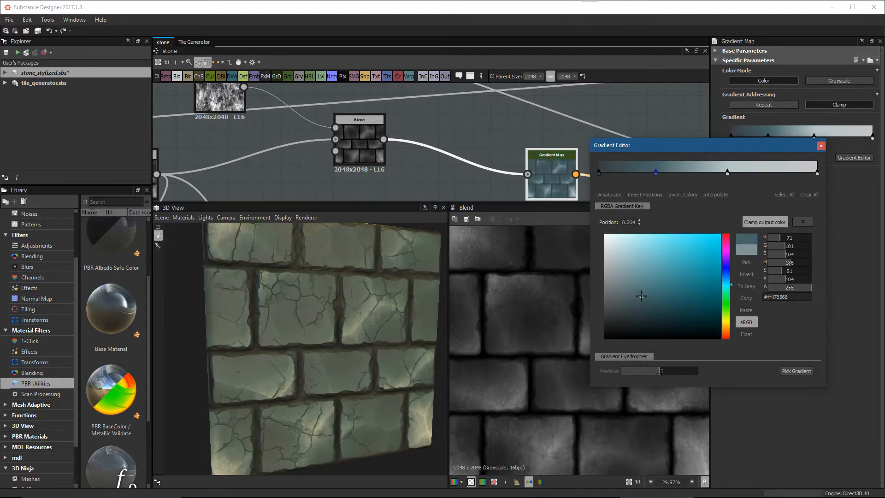
click(634, 276)
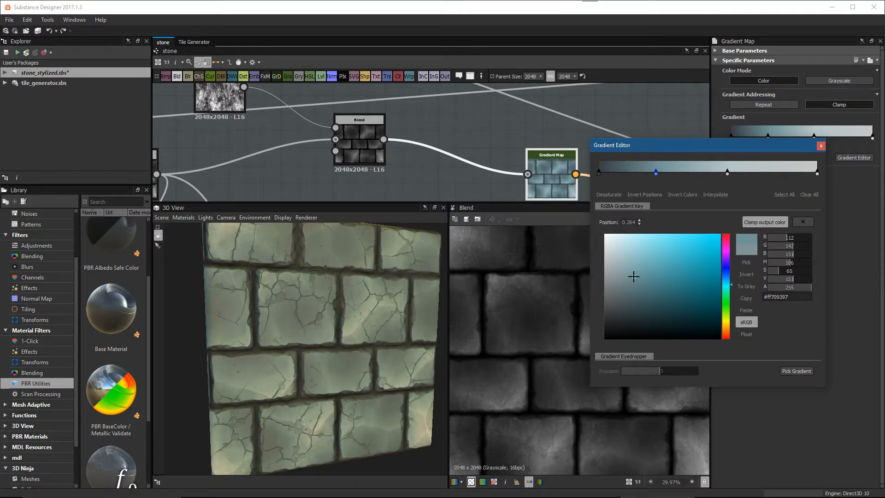
click(626, 296)
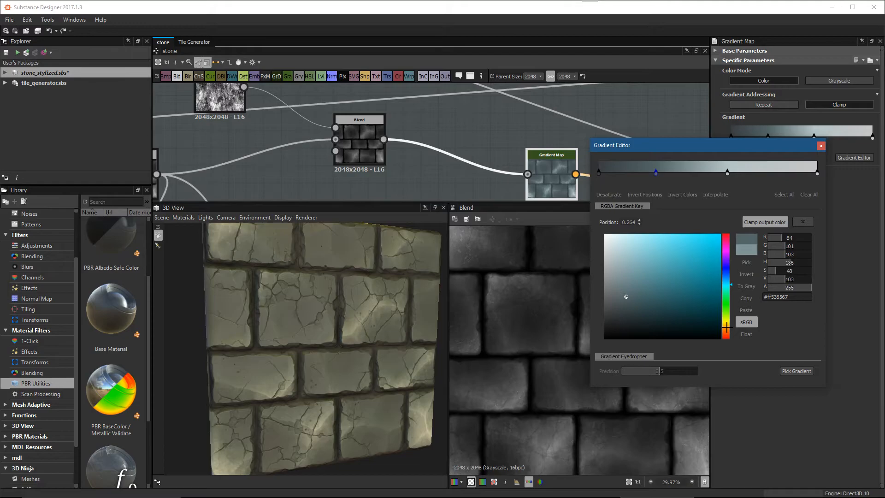
click(726, 327)
click(640, 295)
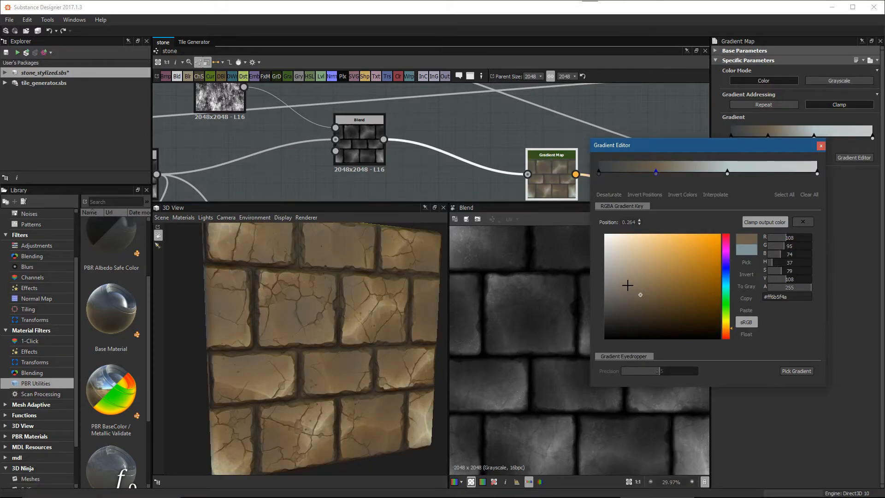
click(623, 285)
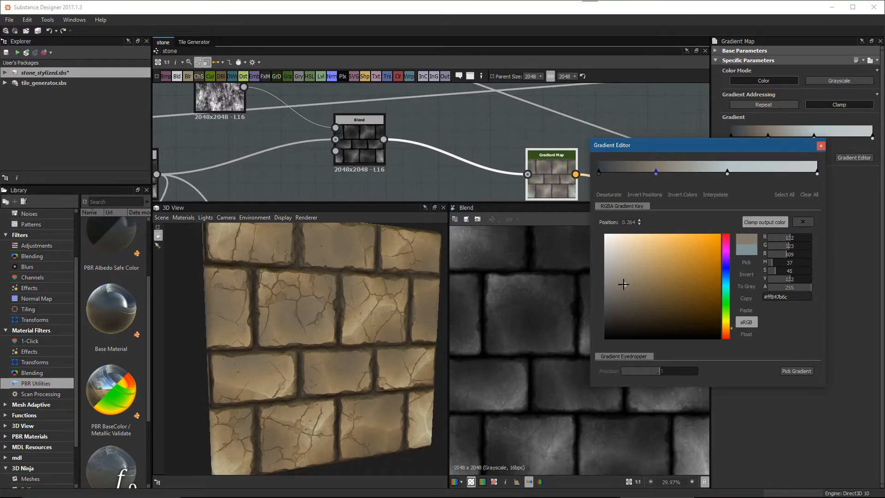
Step: Recolour the gradient's first key at position 0 to dark blue #29435a while checking the brick mortar in the 3D view
drag(298, 316, 414, 367)
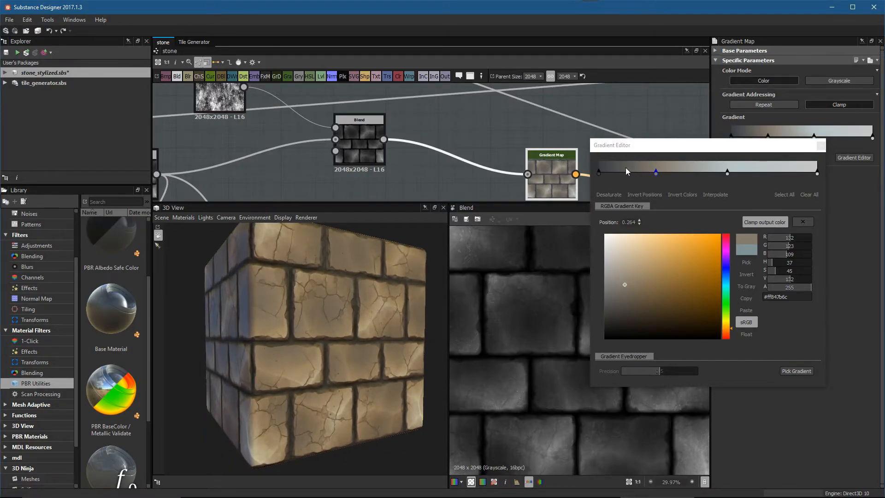
click(600, 173)
click(643, 301)
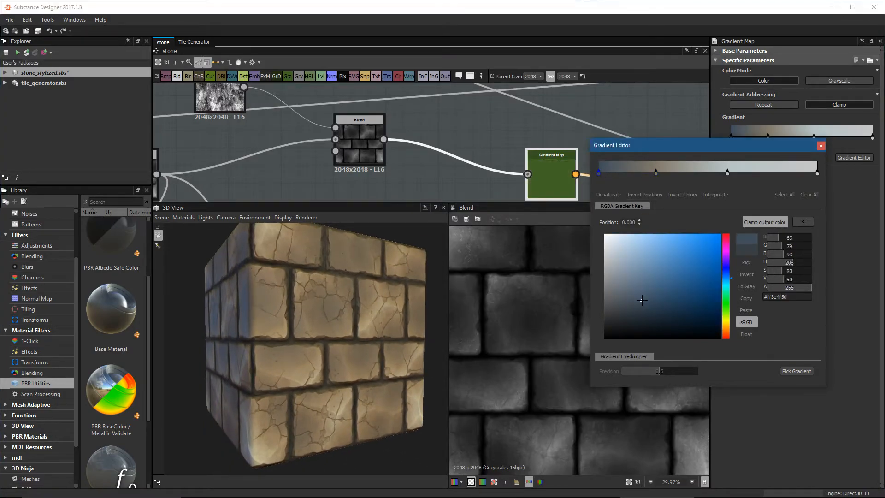
click(649, 303)
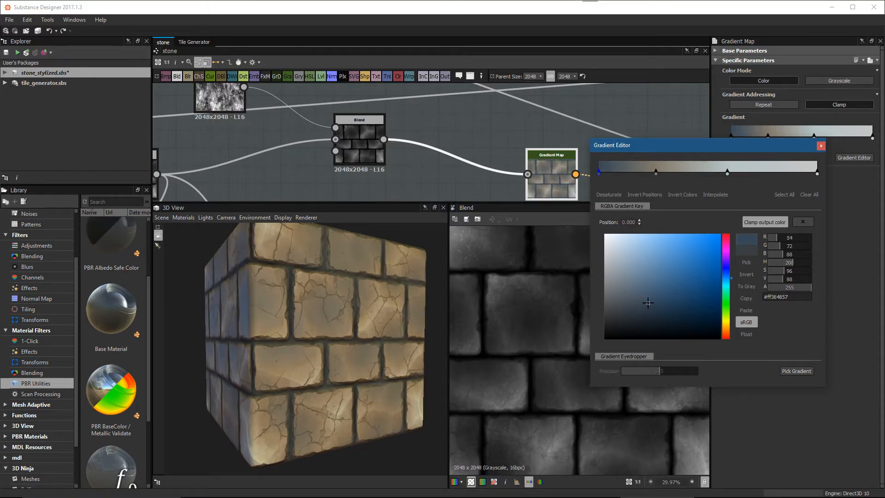
scroll(391, 349, up, 5)
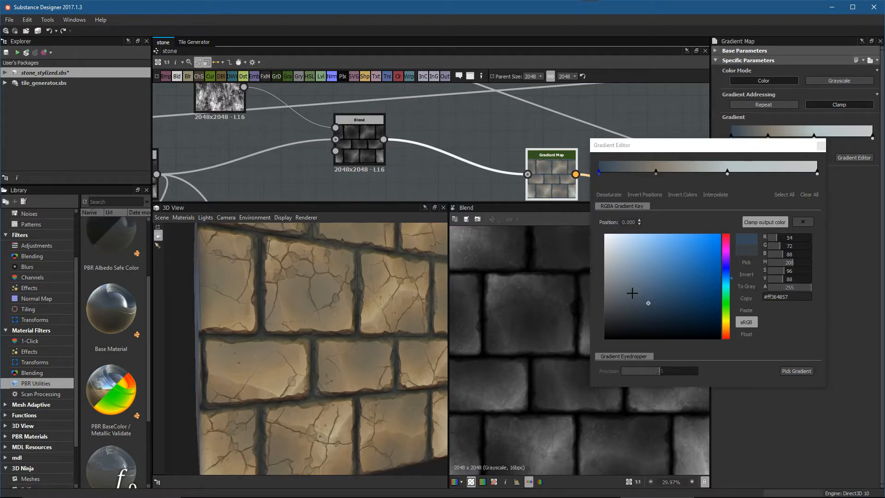
click(668, 302)
scroll(362, 291, down, 3)
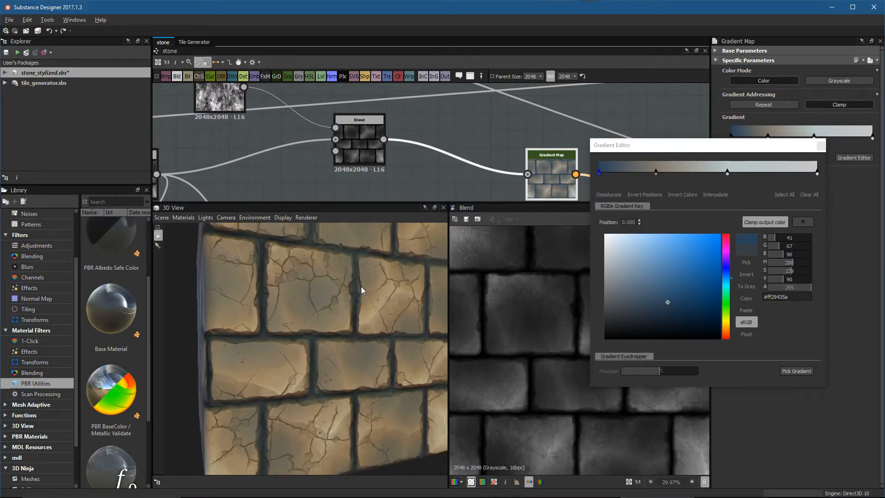
Step: Try warm brown shades on the gradient key at 0.264, settle on dark blue-grey #536365, and check the bricks in the 3D view
click(656, 172)
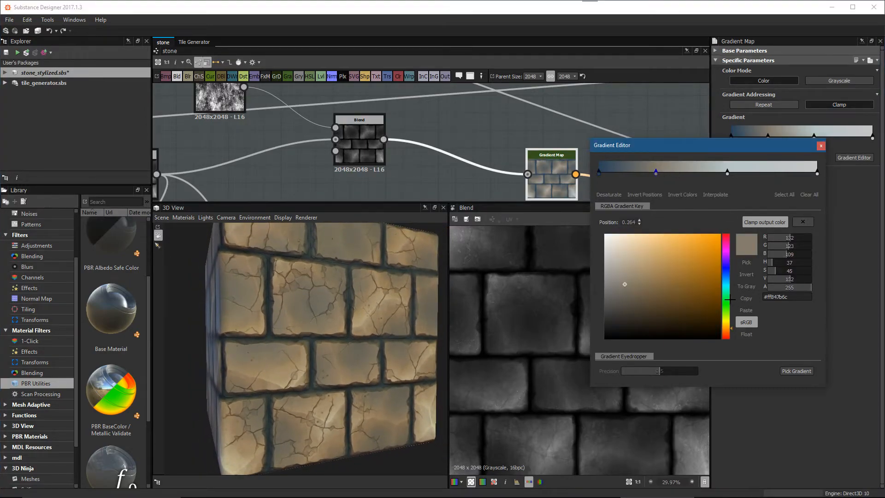
click(647, 289)
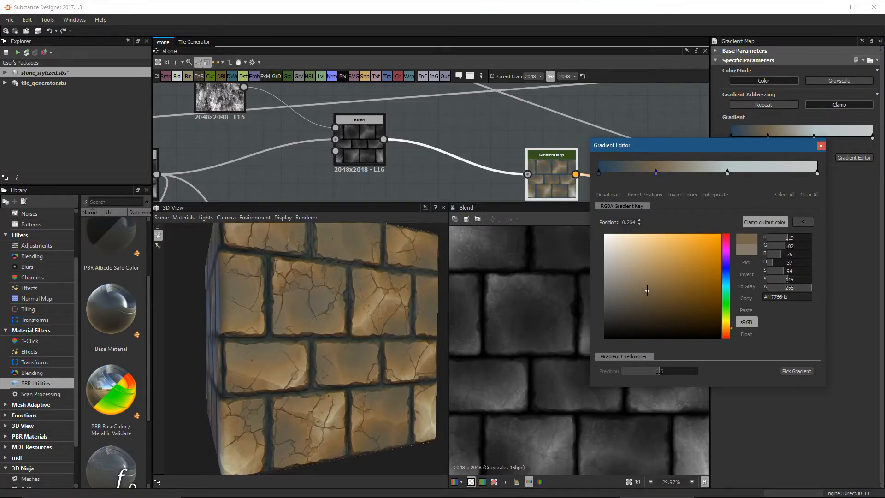
click(642, 277)
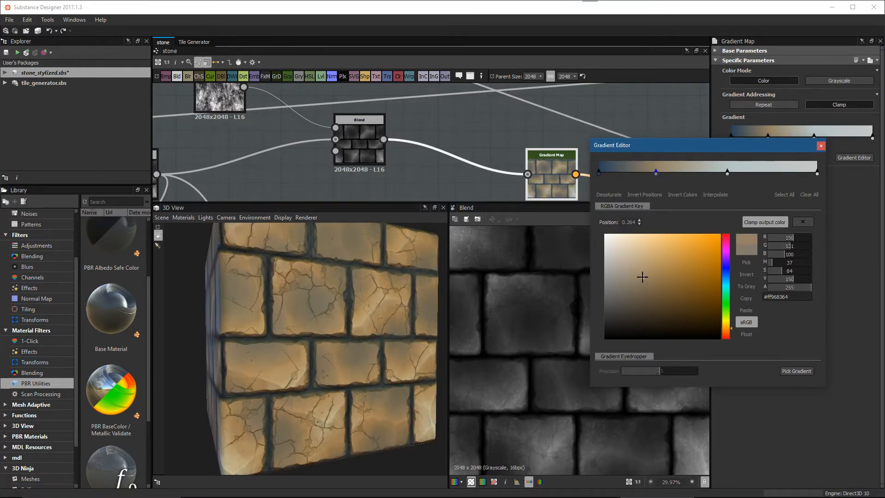
click(727, 284)
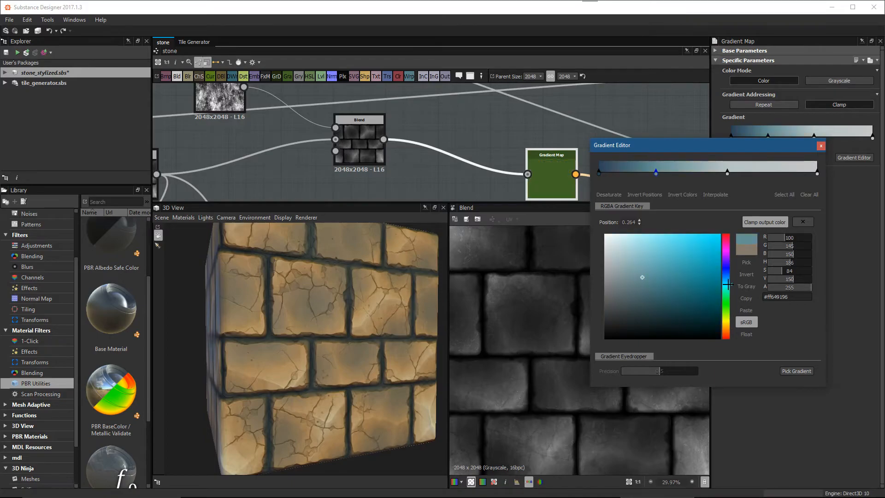
click(639, 285)
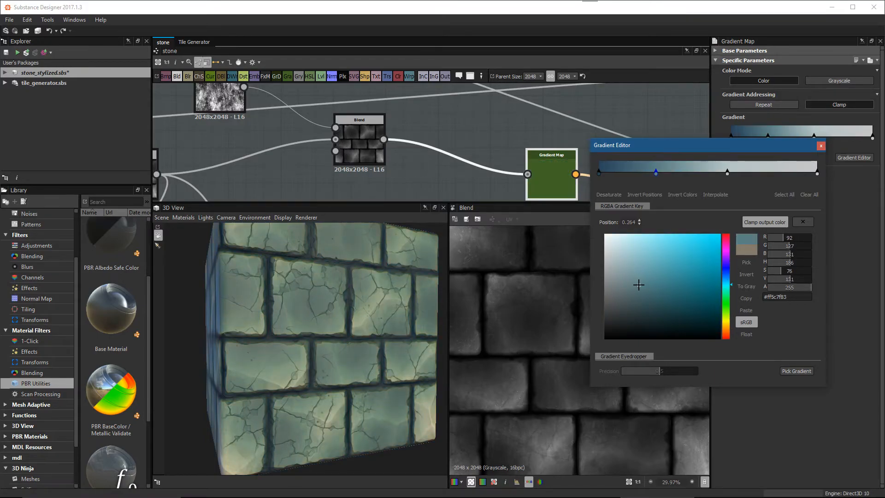
mouse_move(639, 285)
mouse_down()
mouse_move(618, 288)
mouse_move(625, 297)
mouse_up()
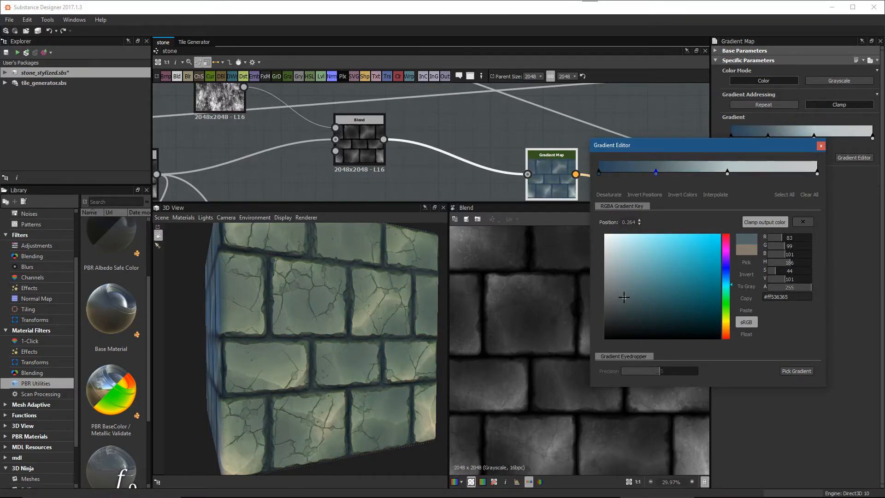
drag(221, 325, 347, 351)
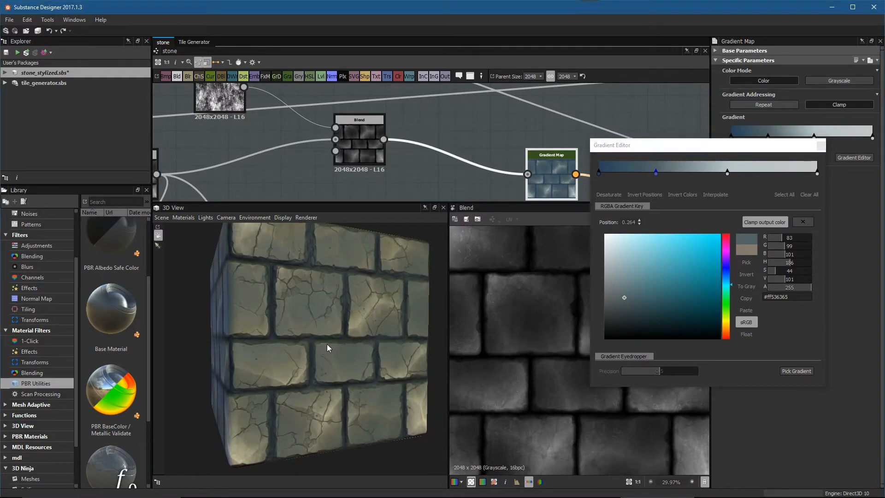
Step: Recolour the gradient key at 0.589 to muted teal #71999a
click(727, 173)
click(644, 261)
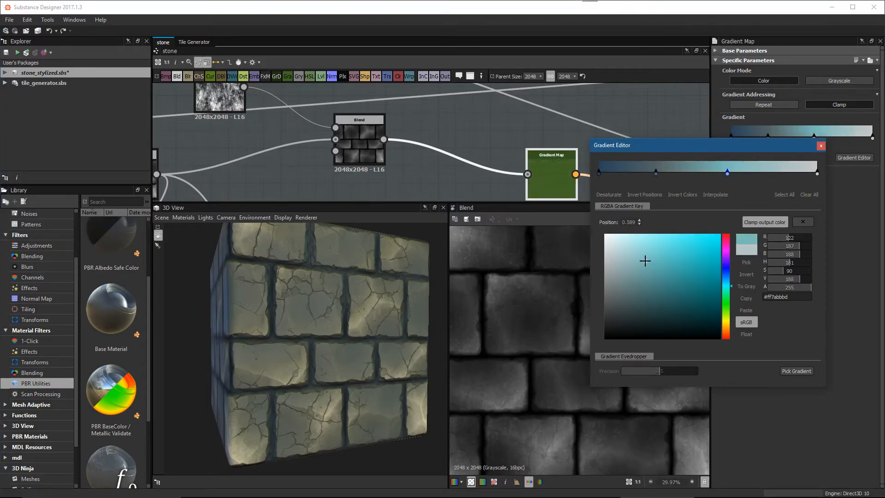
click(635, 276)
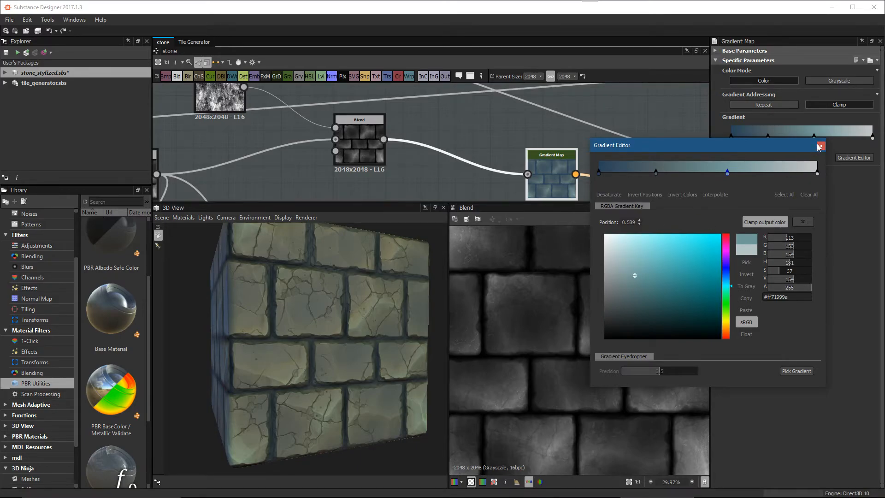
Step: Try gradients sampled from colour palette images in the web browser, inverting the key positions to compare the brick colours
drag(671, 145, 640, 127)
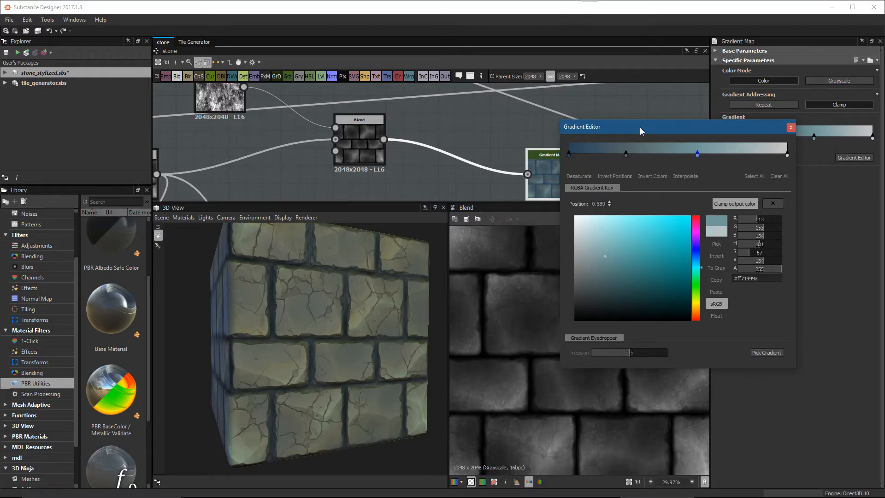
click(767, 352)
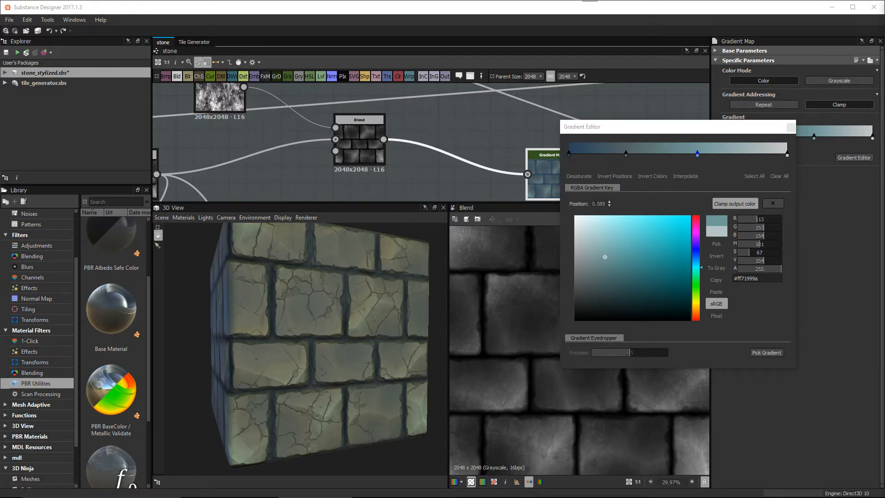
drag(884, 36, 782, 36)
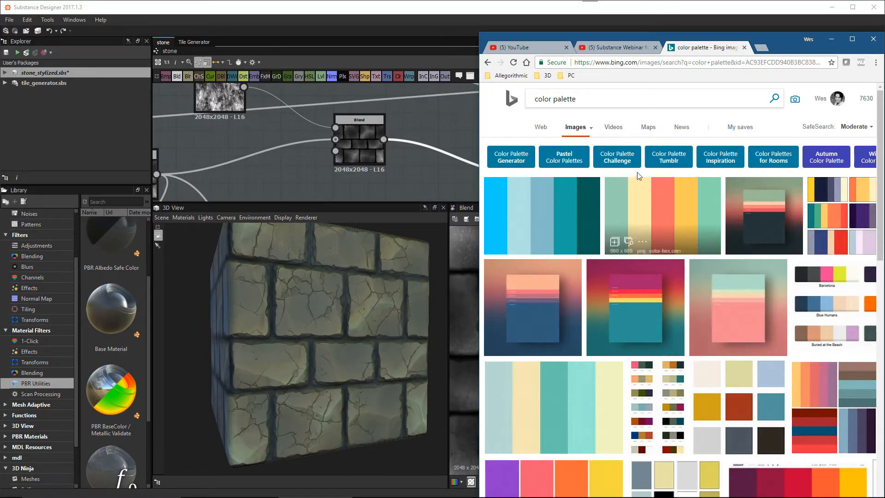
drag(607, 37, 884, 28)
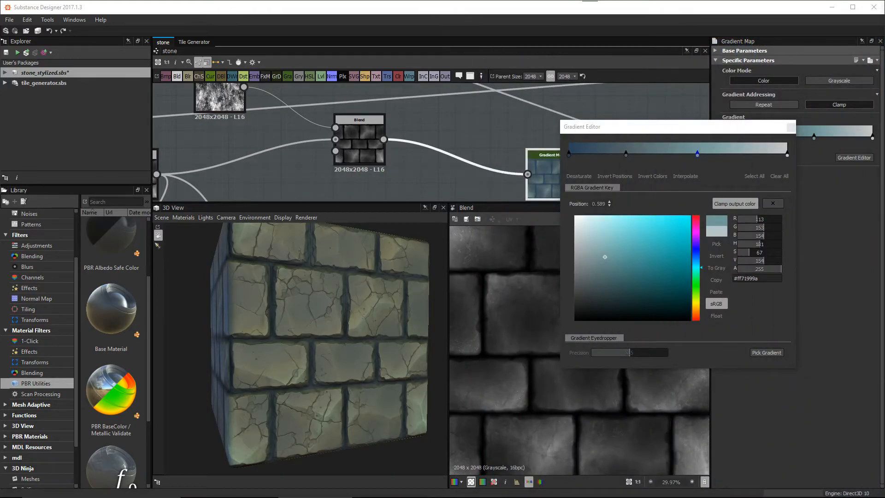
click(767, 353)
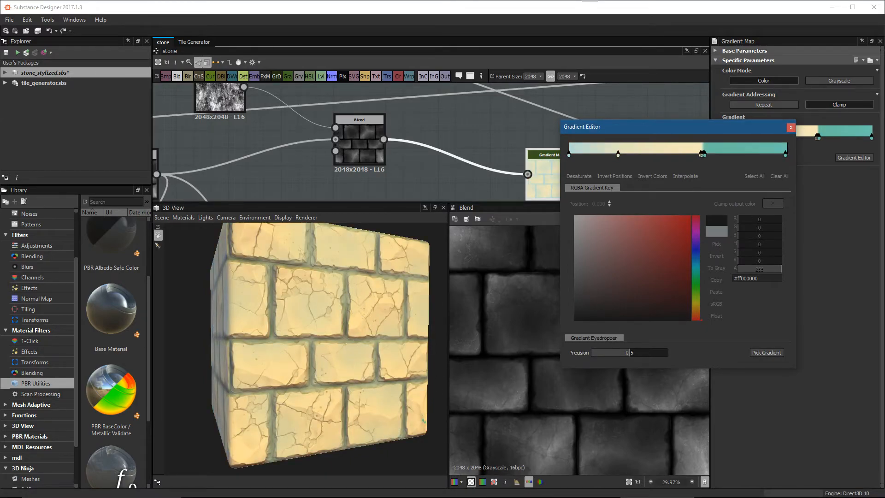
click(768, 353)
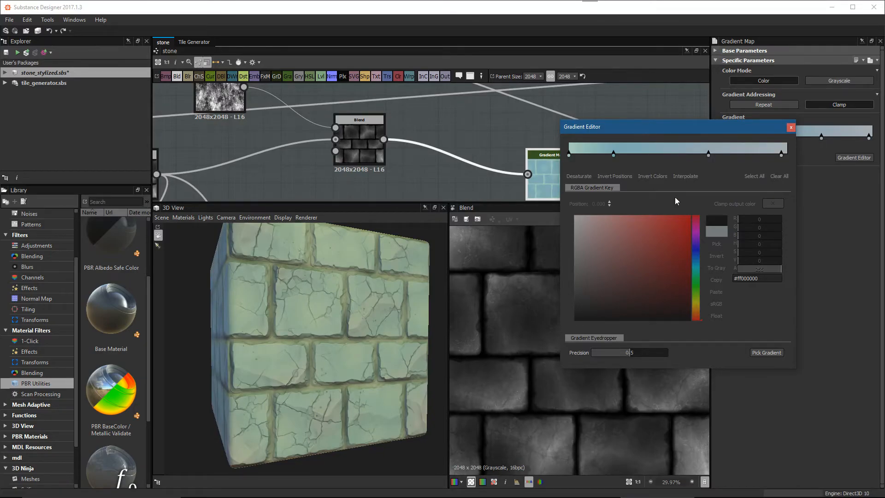
click(614, 176)
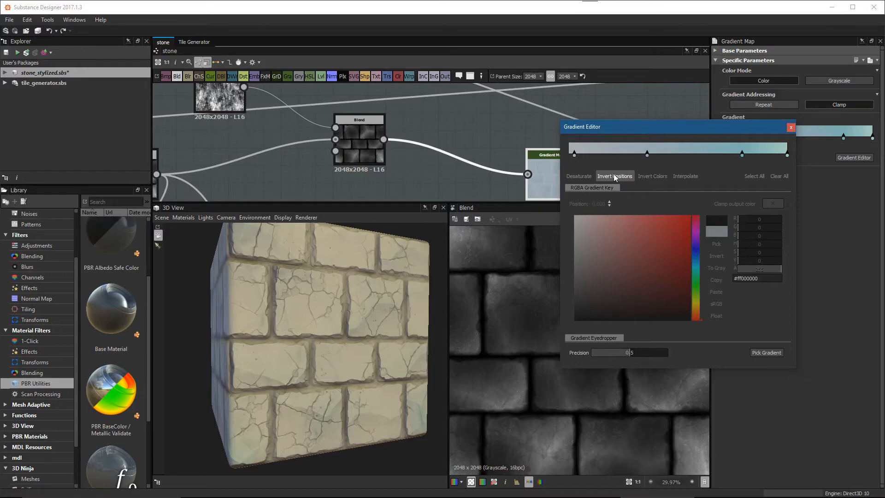
click(614, 175)
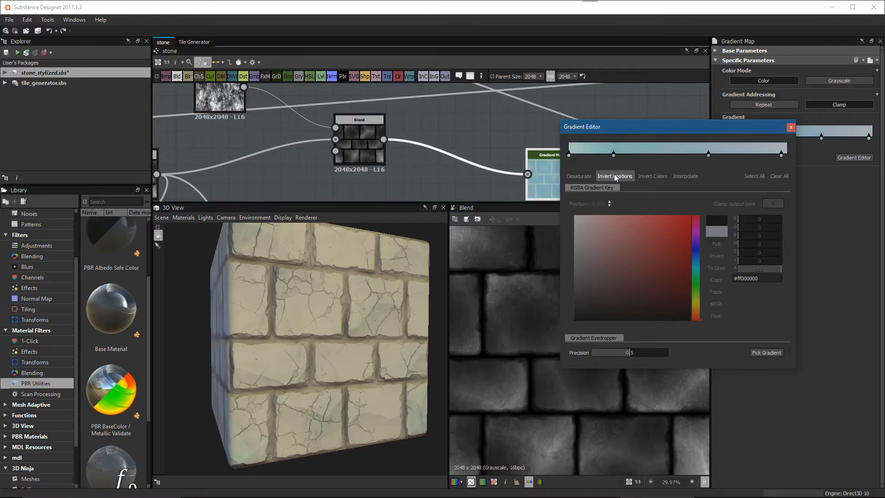
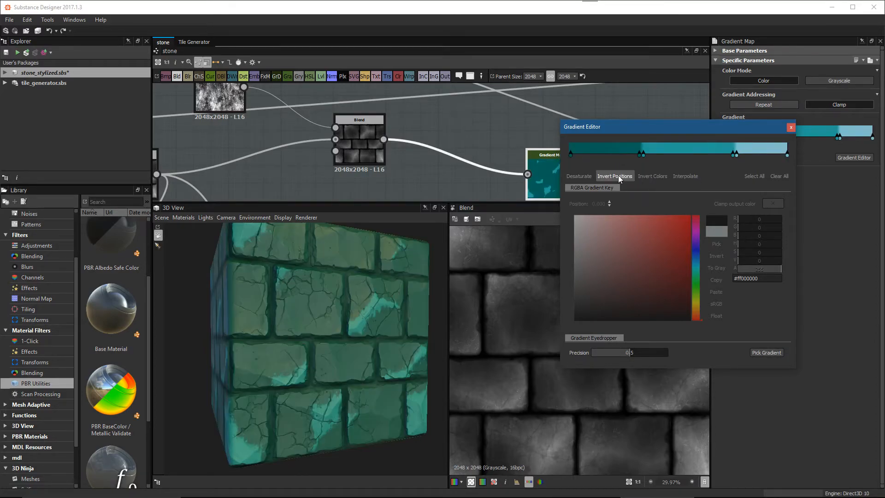
Step: Undo the gradients picked from the palette images and their position inversions
click(635, 179)
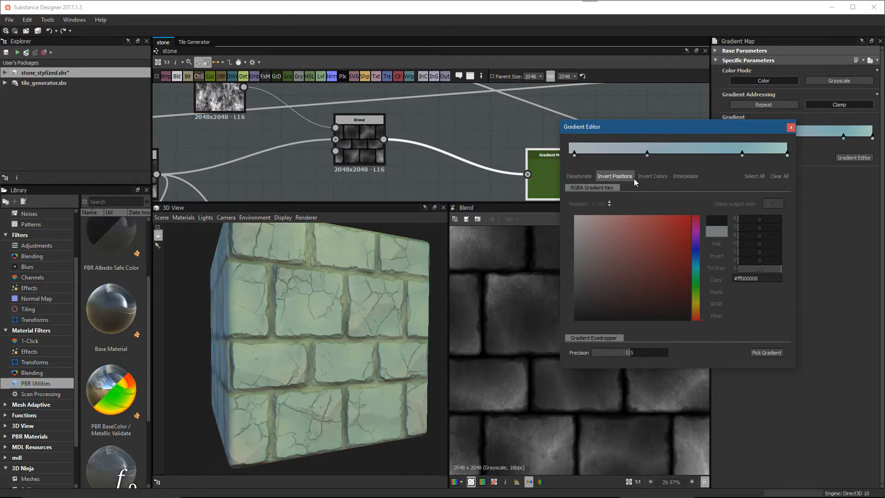
click(634, 178)
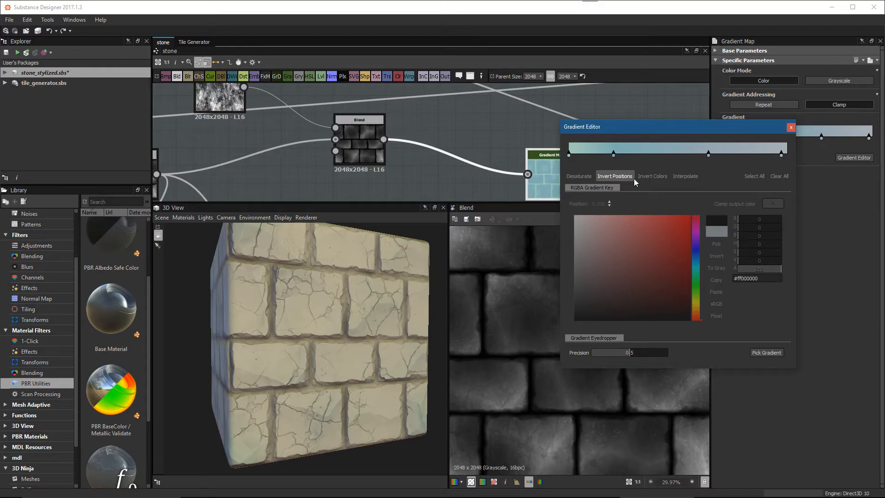
click(634, 179)
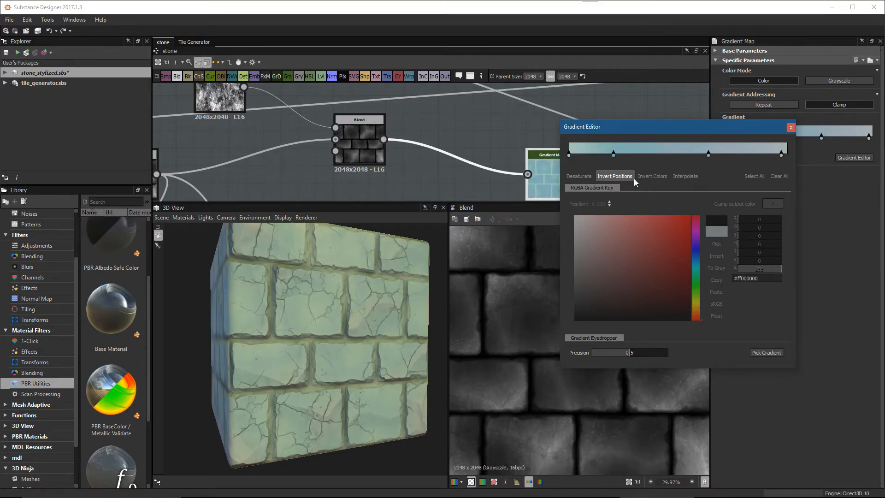
click(634, 178)
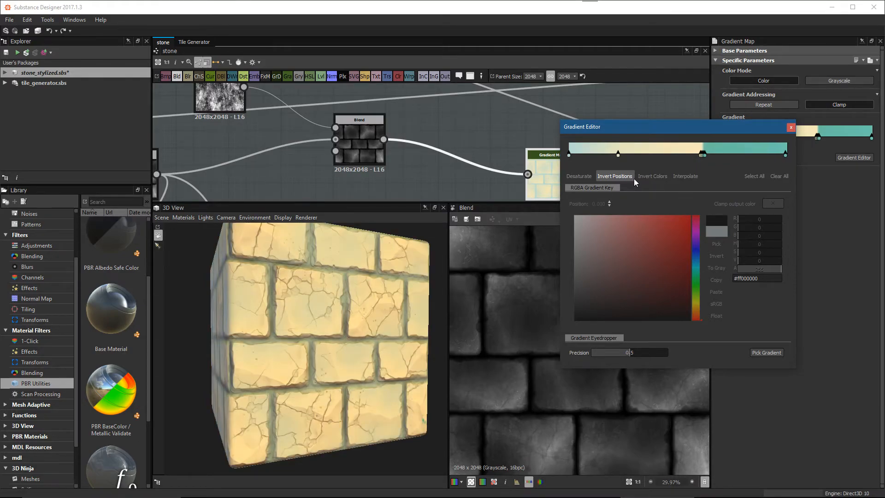
click(634, 178)
click(635, 178)
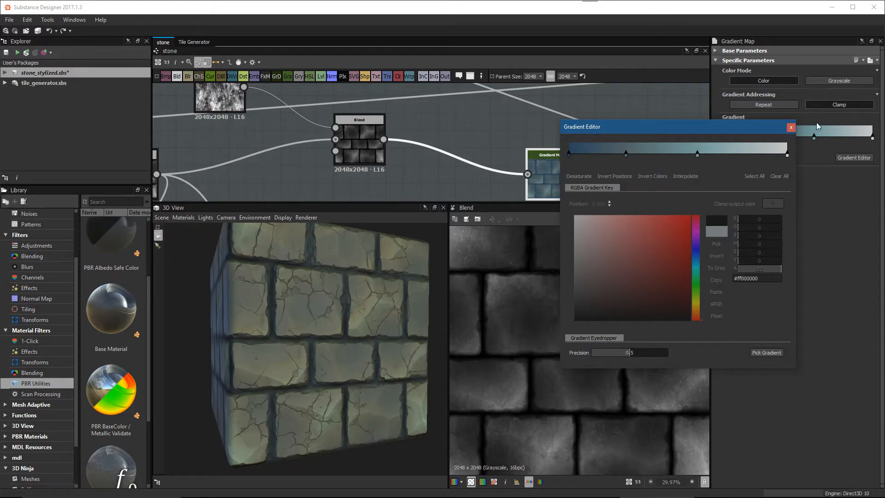
Step: Close the Gradient Editor and show the Gradient Map node's output in the 2D view
click(789, 129)
click(791, 129)
scroll(514, 157, down, 4)
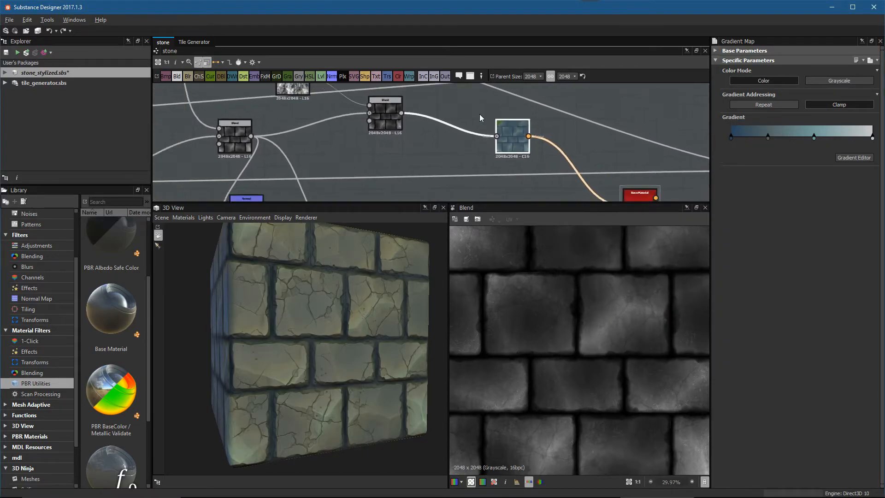
double_click(519, 141)
scroll(541, 319, down, 2)
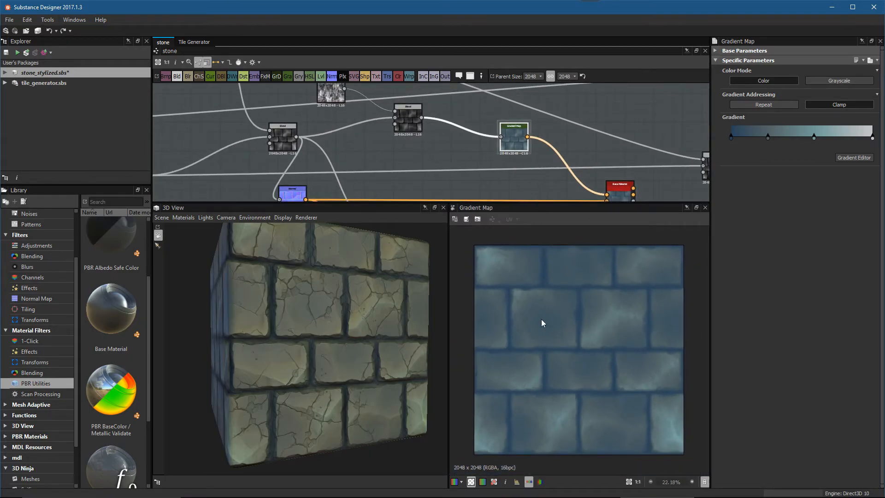
Step: Inspect the bricks in the 3D view and the Base Material node's connections in the graph
drag(311, 301, 322, 306)
scroll(573, 119, down, 2)
middle_drag(606, 187, 563, 115)
scroll(566, 113, up, 5)
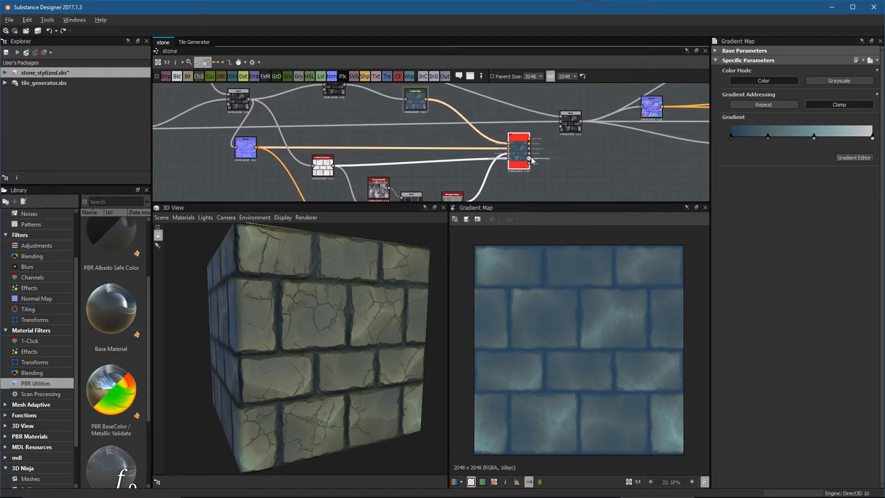
scroll(525, 156, down, 3)
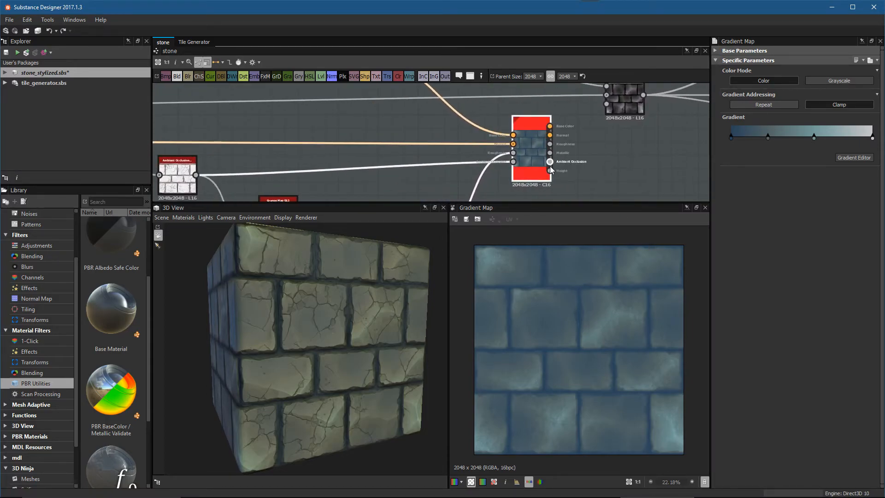
scroll(624, 163, down, 3)
middle_drag(631, 152, 552, 142)
scroll(556, 143, down, 2)
drag(552, 119, 576, 117)
Step: Add a Curvature node in the empty graph area below the Normal node
middle_drag(488, 159, 525, 135)
scroll(369, 326, up, 1)
middle_drag(460, 126, 455, 150)
scroll(455, 150, up, 2)
middle_drag(514, 153, 569, 142)
key(space)
text(cur)
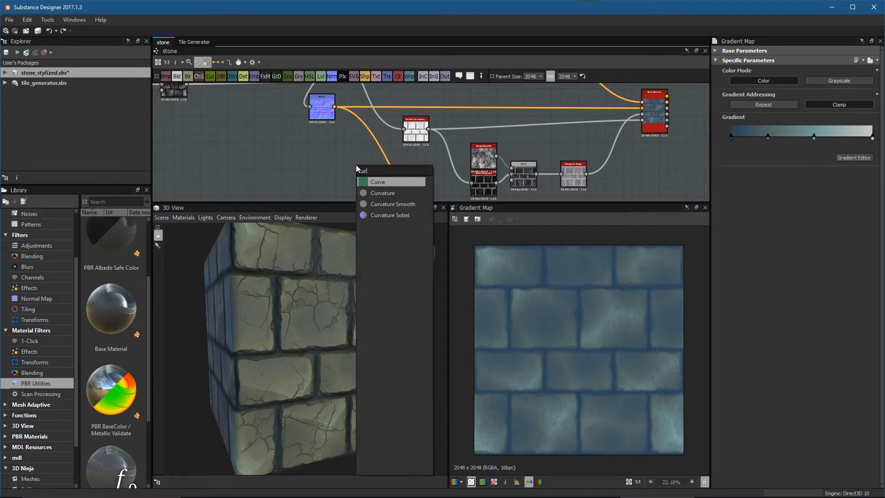
click(381, 193)
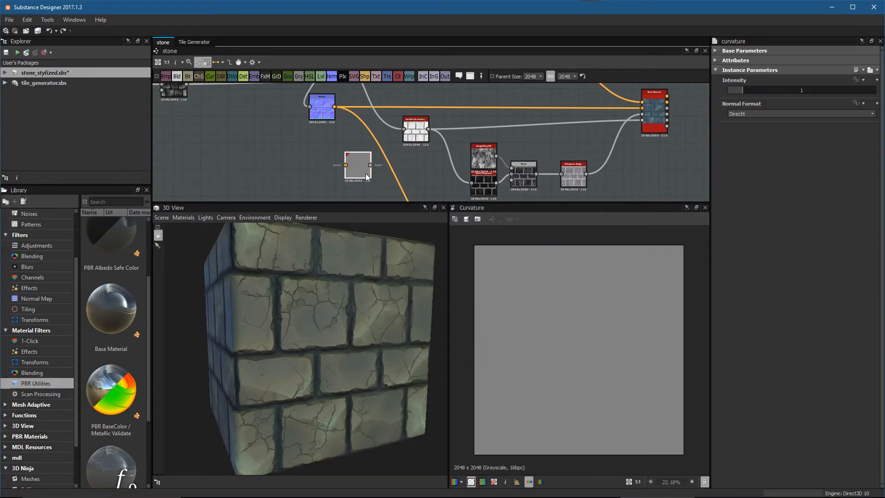
middle_drag(374, 167, 413, 157)
key(space)
text(cur)
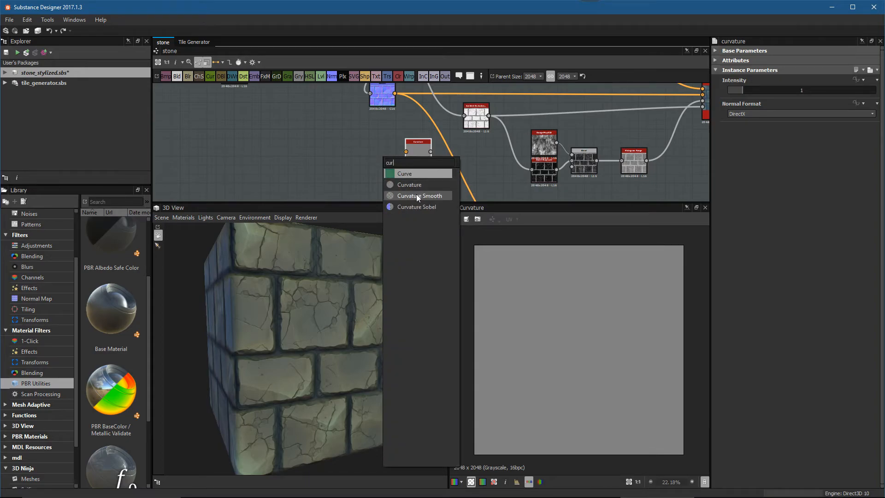
click(419, 195)
drag(458, 157, 475, 180)
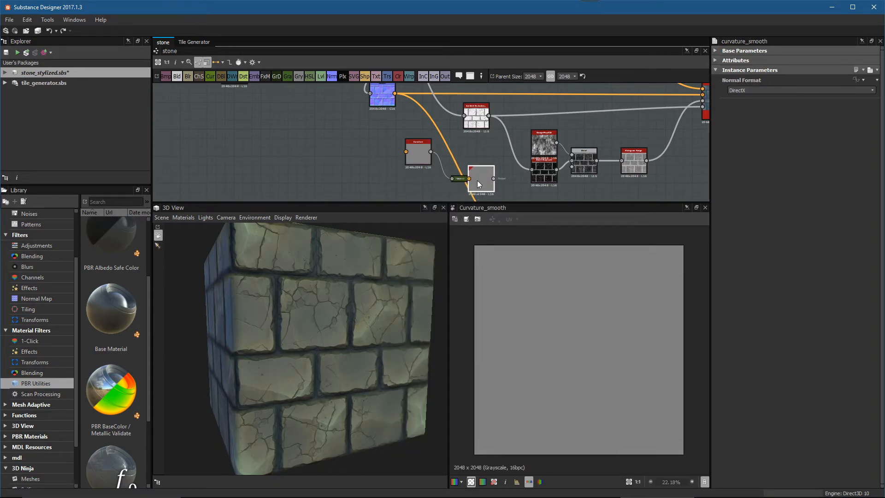
key(Delete)
click(399, 165)
key(Delete)
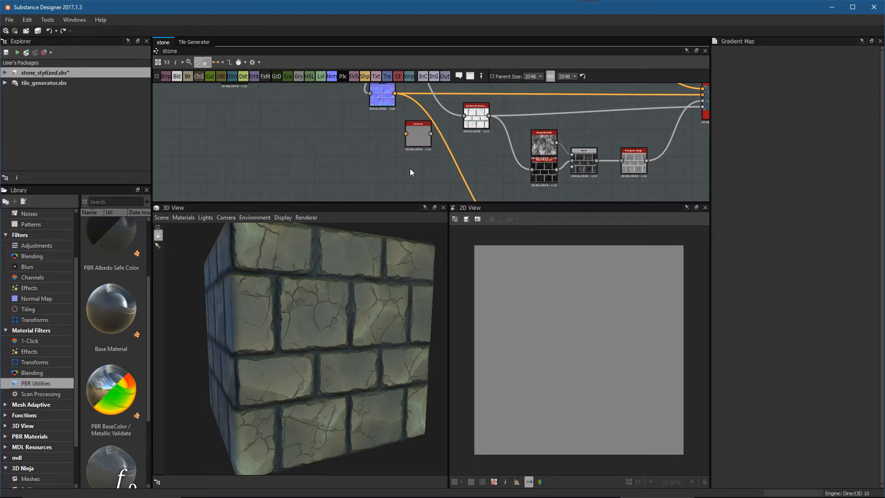
Step: Add an unconnected Curvature Smooth node beneath the Curvature node and position it there
key(space)
text(cur)
click(447, 207)
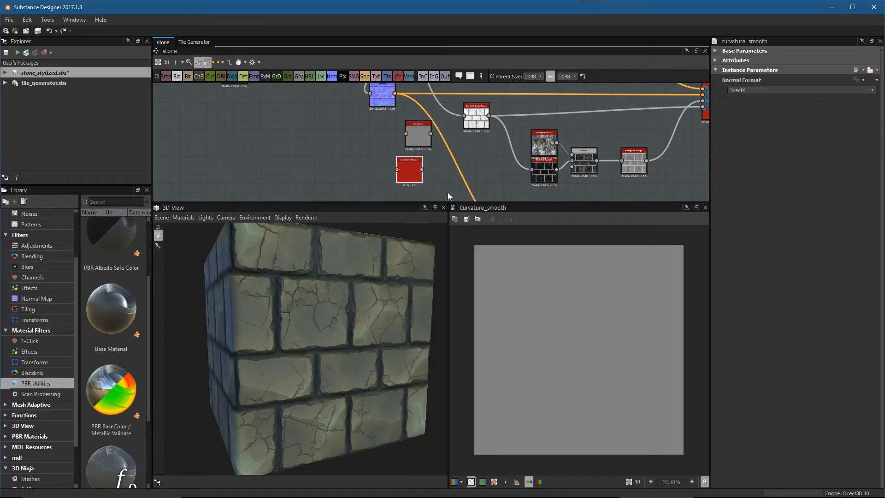
middle_drag(440, 129, 525, 78)
scroll(436, 136, up, 5)
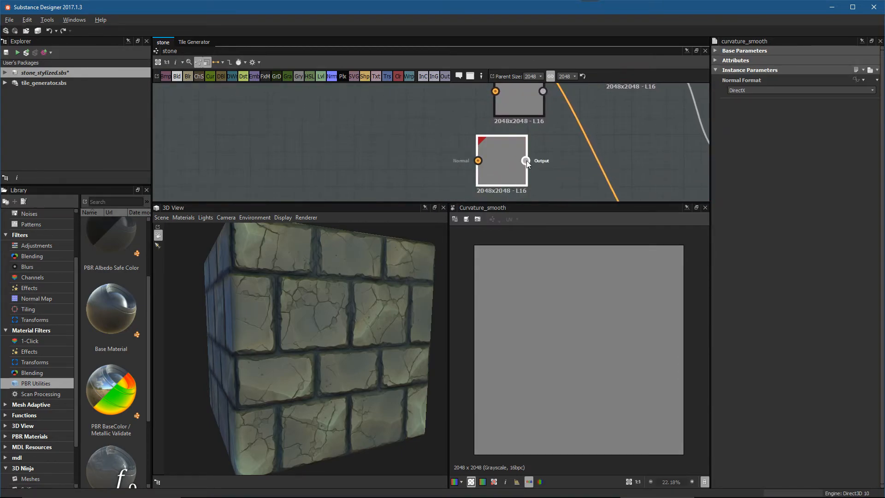
drag(497, 164, 514, 164)
middle_drag(503, 104, 487, 163)
scroll(487, 163, up, 3)
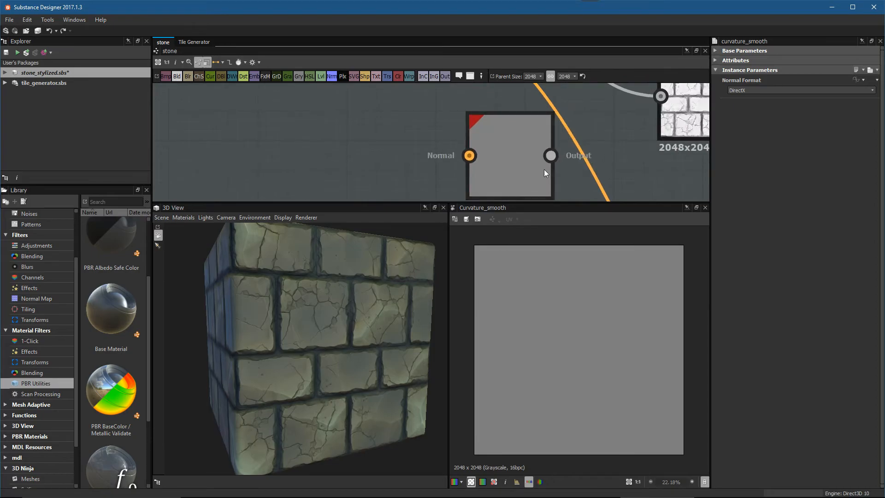
Step: Connect the Normal node's output to the Curvature node and show the Curvature result up close in the 2D view
middle_drag(457, 122, 450, 169)
scroll(450, 169, down, 3)
drag(432, 99, 485, 187)
middle_drag(487, 185, 496, 147)
double_click(496, 147)
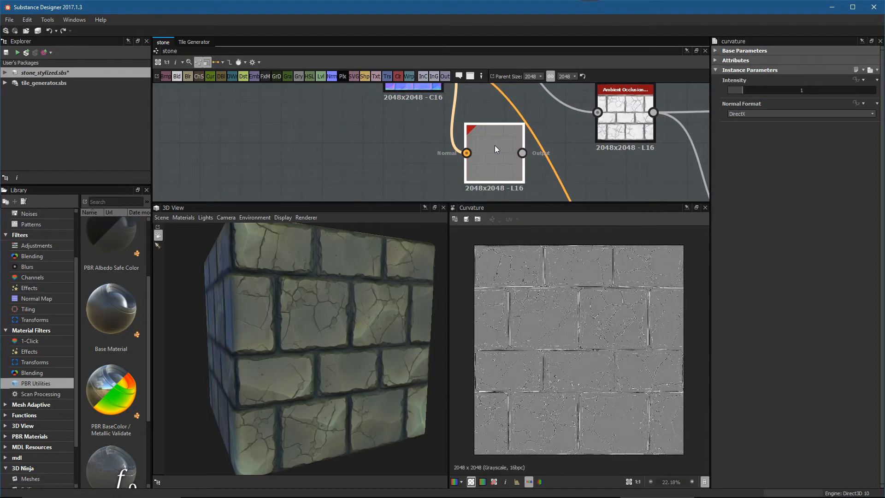
scroll(608, 322, up, 5)
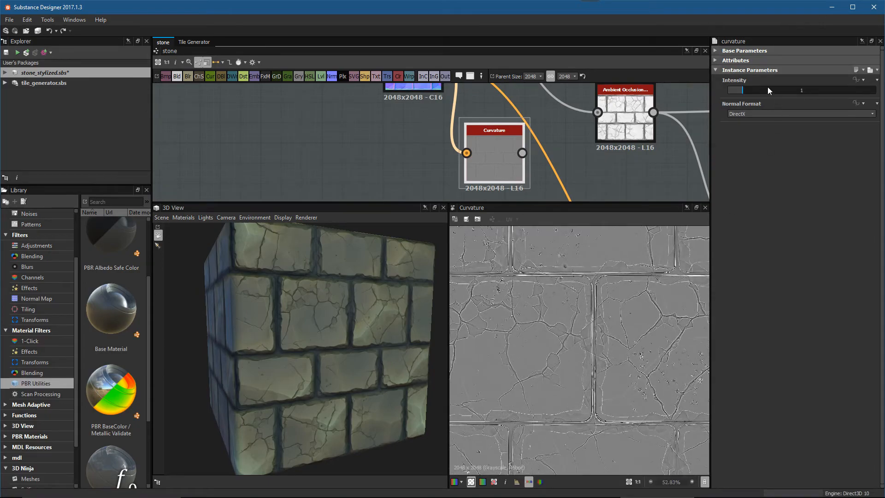
Step: Set the Curvature node's intensity to 6.58 and examine the crack and edge lines in the 2D view
click(825, 91)
alt+right_drag(563, 356, 494, 312)
alt+middle_drag(493, 312, 546, 307)
alt+right_drag(545, 306, 587, 303)
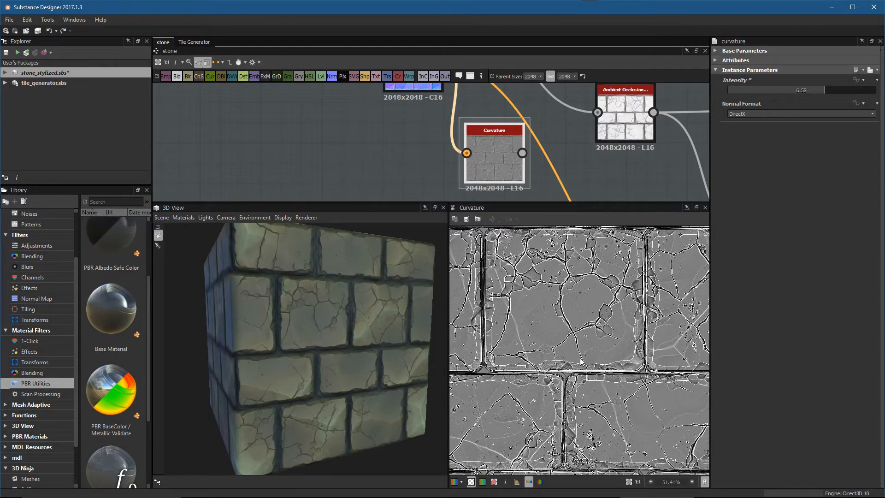
scroll(606, 317, down, 3)
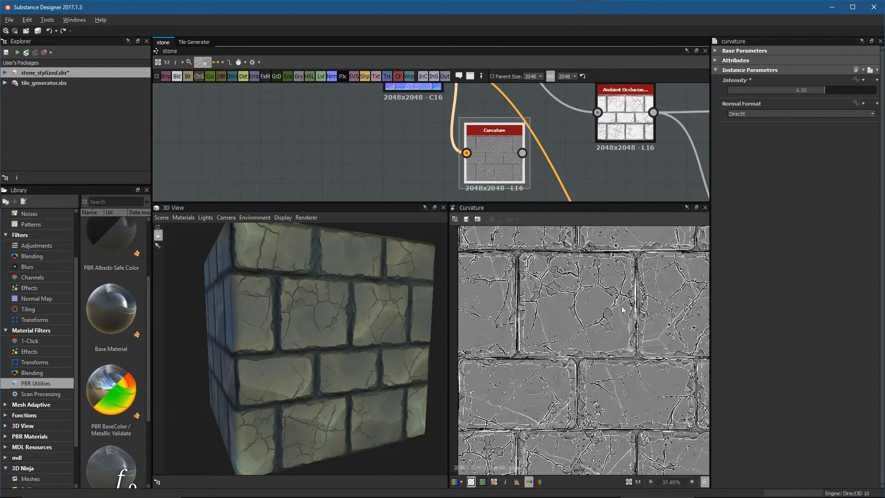
Step: Connect the Normal node's output to the Curvature Smooth node and show its result in the 2D view
middle_drag(565, 199, 544, 156)
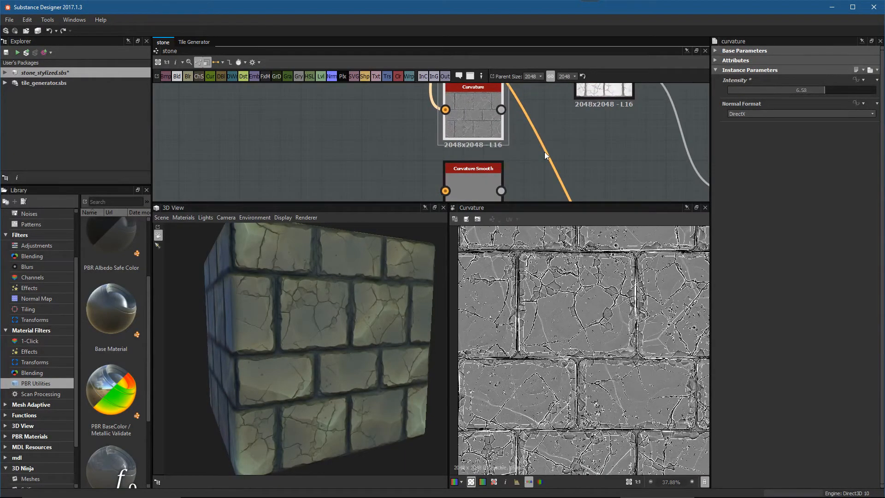
scroll(509, 150, down, 3)
middle_drag(471, 136, 547, 127)
scroll(546, 127, up, 1)
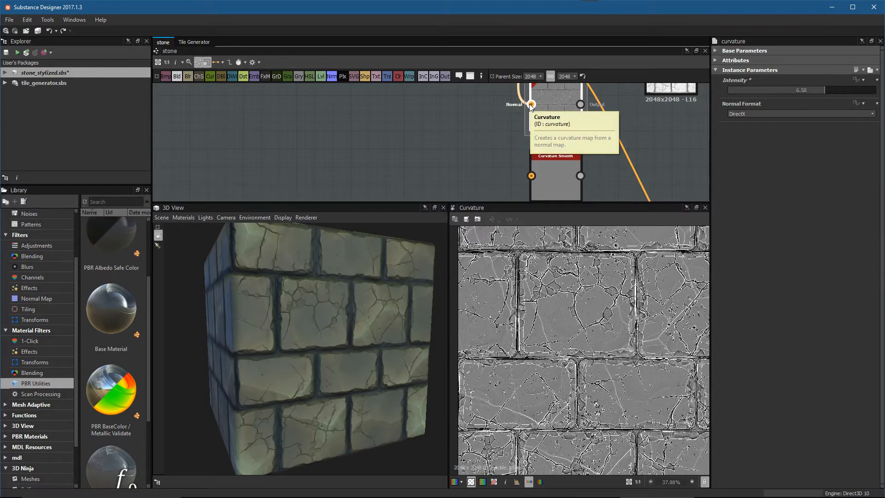
middle_drag(564, 110, 575, 201)
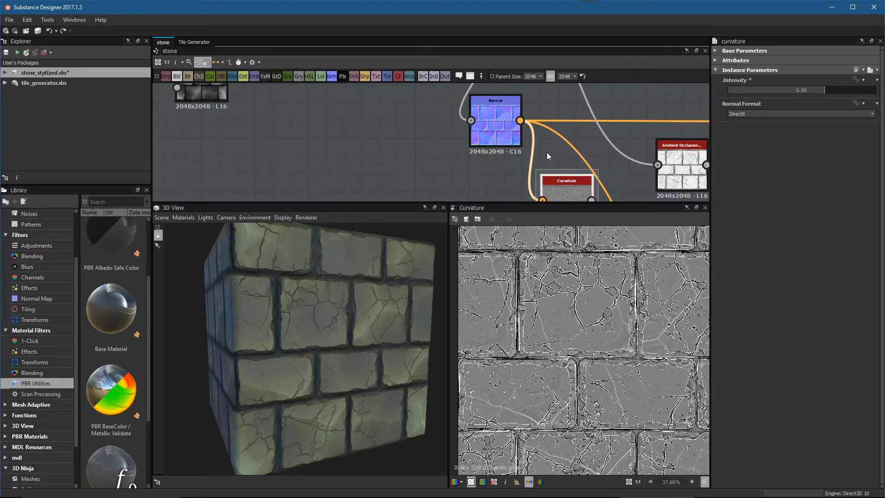
drag(521, 120, 505, 150)
middle_drag(551, 153, 534, 136)
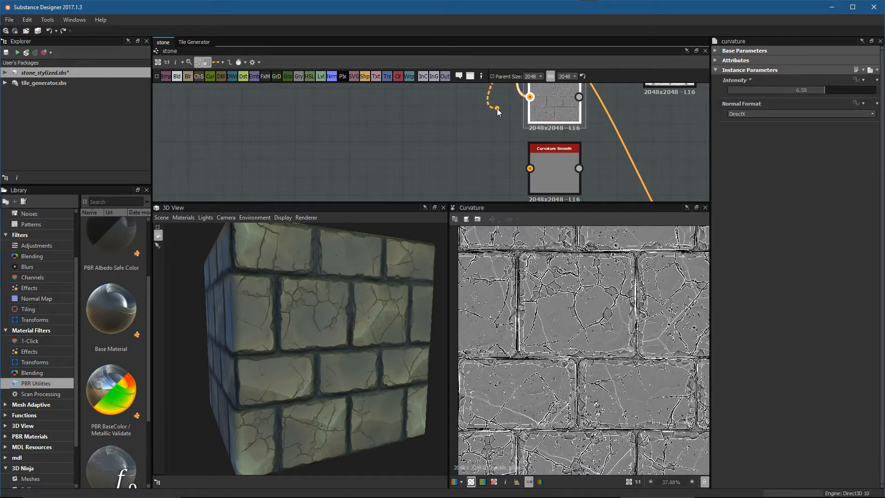
click(531, 171)
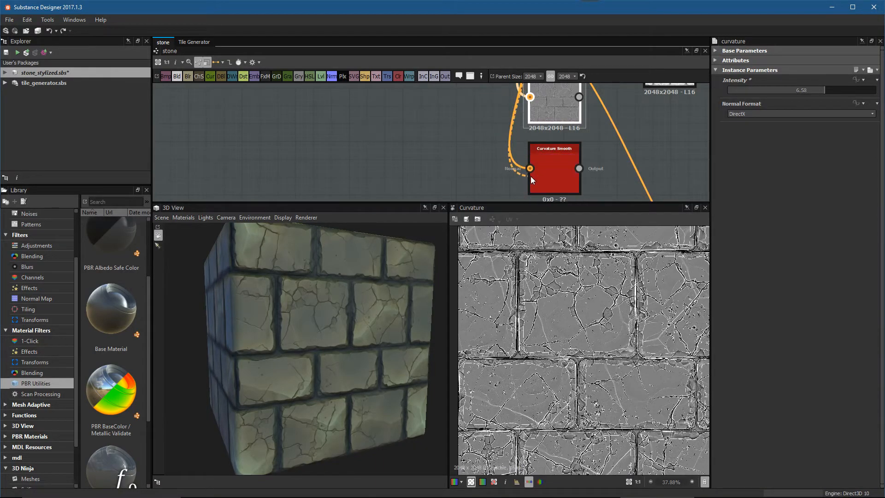
click(436, 177)
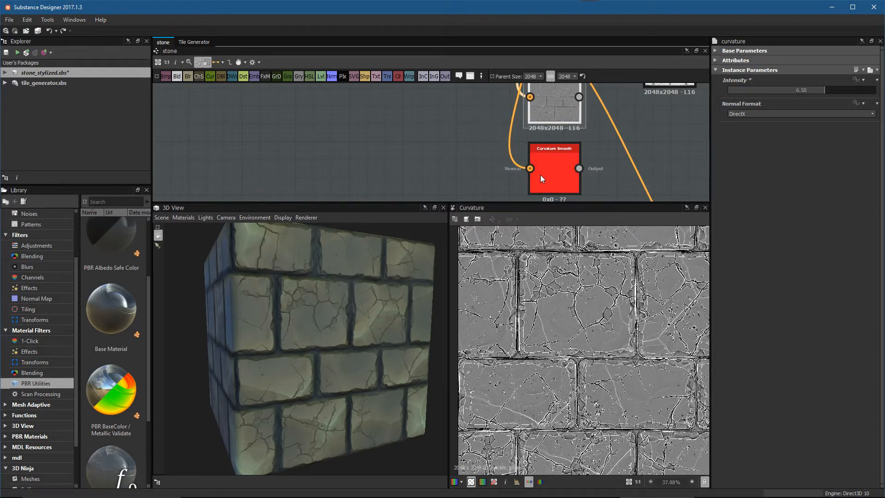
double_click(555, 176)
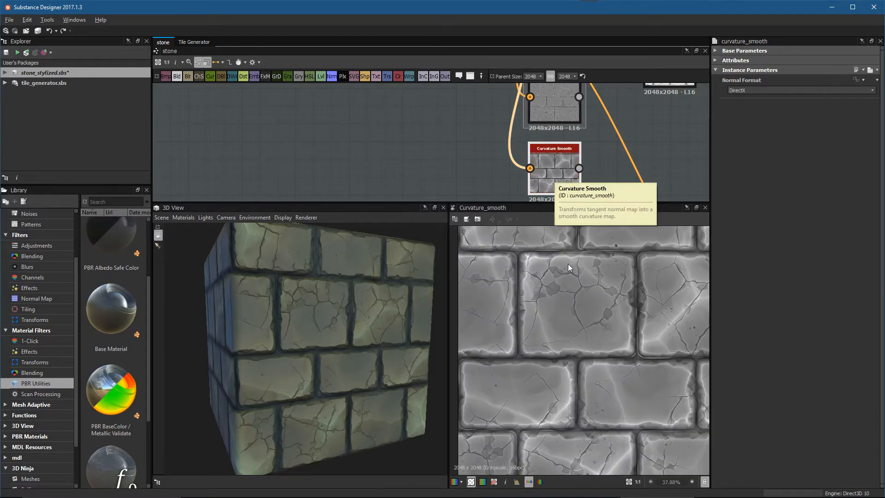
scroll(568, 281, up, 2)
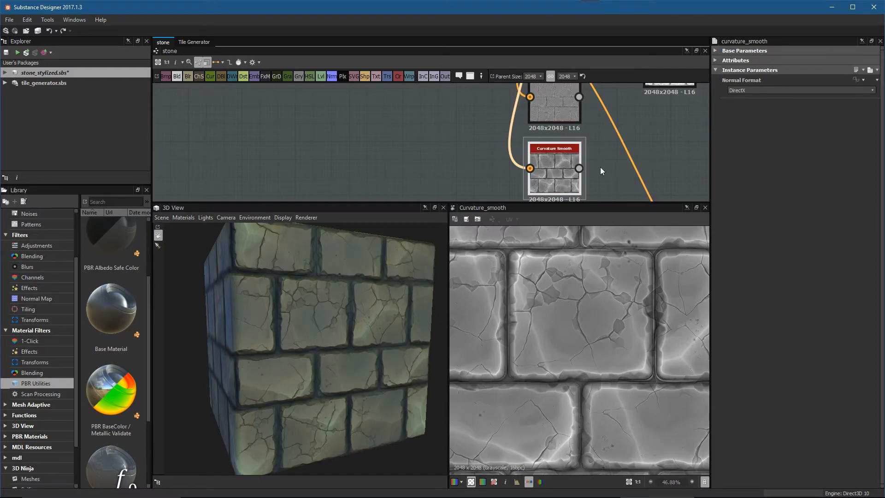
Step: Add a Levels node beside the Curvature Smooth node and feed it with the Curvature Smooth output
scroll(599, 147, down, 5)
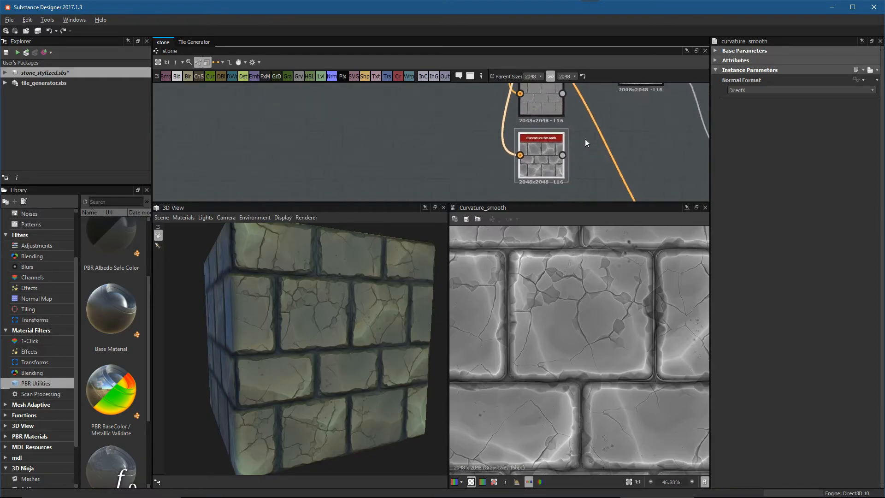
key(space)
text(levels)
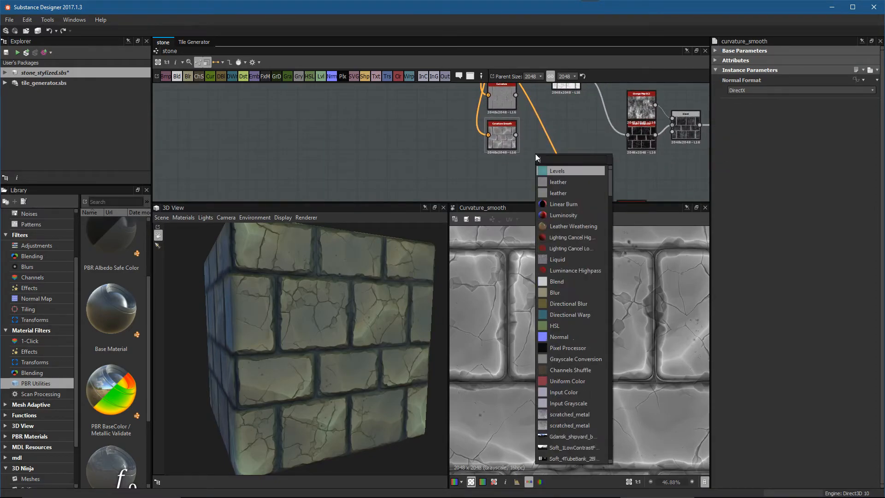
key(Return)
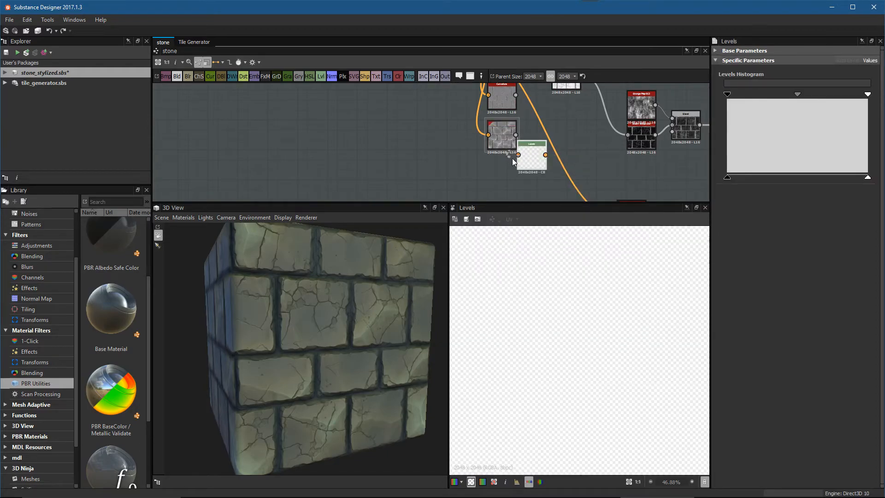
drag(512, 162, 518, 155)
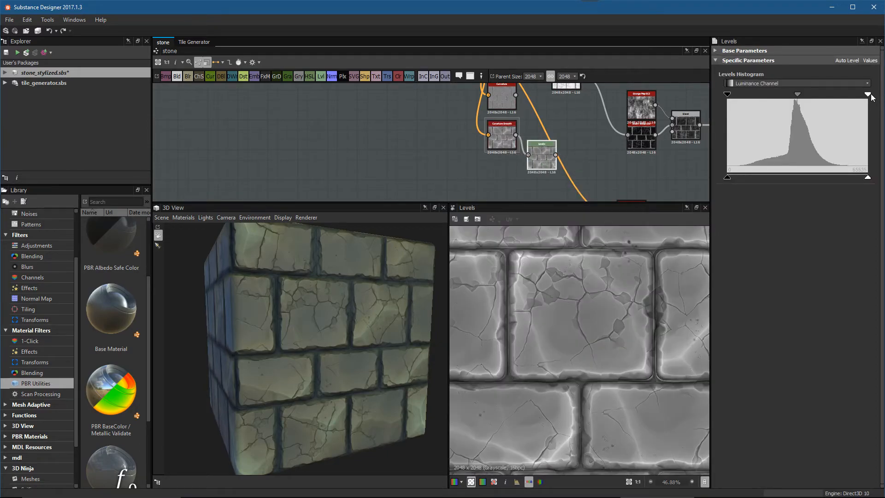
Step: Raise the Levels black point to the histogram's peak and lower the white point to isolate bright edges on black
drag(868, 94, 823, 95)
drag(733, 98, 796, 109)
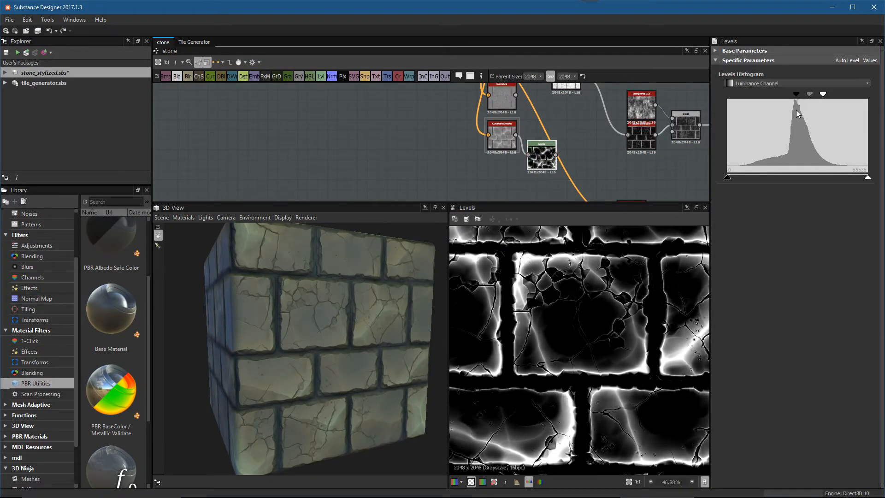
scroll(561, 346, down, 5)
Step: Move the connected Curvature Smooth and Levels nodes up through the graph to sit just above the Gradient Map node
middle_drag(615, 150, 511, 158)
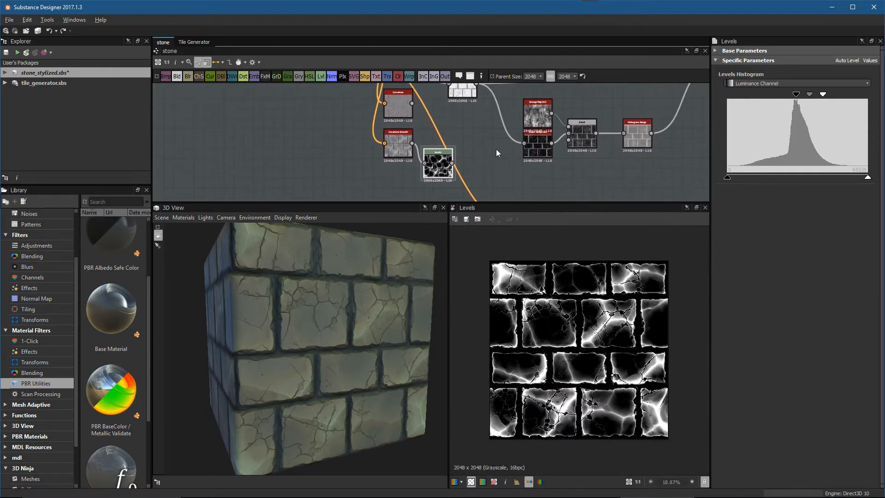
scroll(509, 155, down, 2)
drag(458, 165, 492, 147)
middle_drag(507, 146, 489, 134)
scroll(473, 139, up, 3)
drag(474, 136, 468, 153)
middle_drag(512, 139, 479, 163)
scroll(516, 160, down, 3)
scroll(480, 163, down, 2)
drag(435, 159, 486, 157)
middle_drag(486, 156, 438, 190)
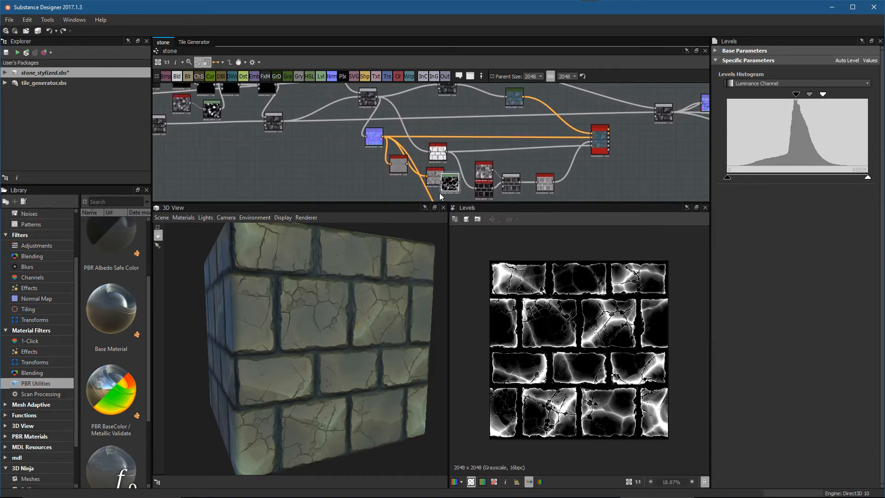
drag(450, 183, 511, 113)
middle_drag(511, 113, 482, 177)
drag(471, 175, 475, 136)
scroll(503, 168, up, 5)
middle_drag(519, 142, 475, 150)
Step: Add a Blend node and place it to the right of the Levels and Gradient Map nodes, leaving room between them
key(space)
text(b)
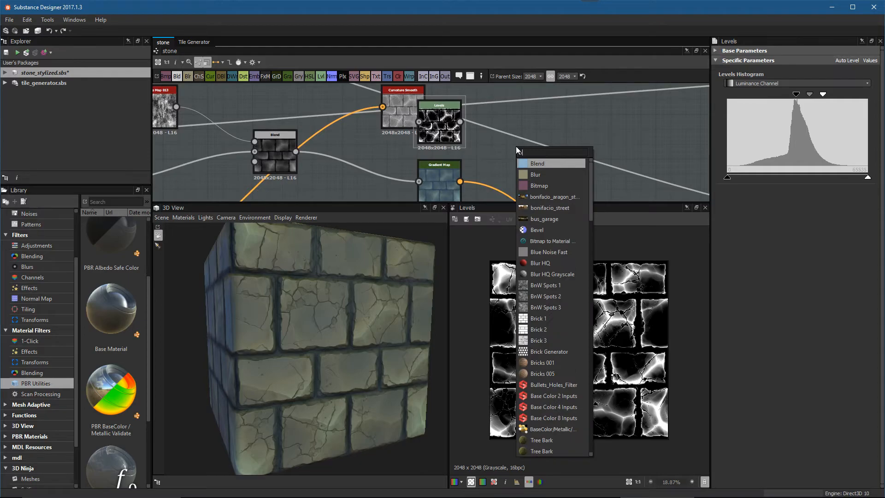
key(Return)
scroll(472, 140, up, 2)
middle_drag(473, 132, 474, 110)
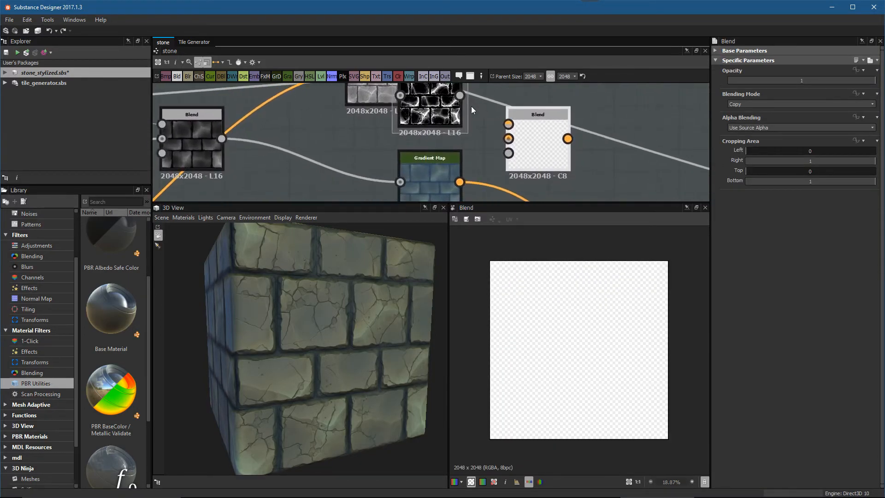
double_click(461, 98)
double_click(452, 175)
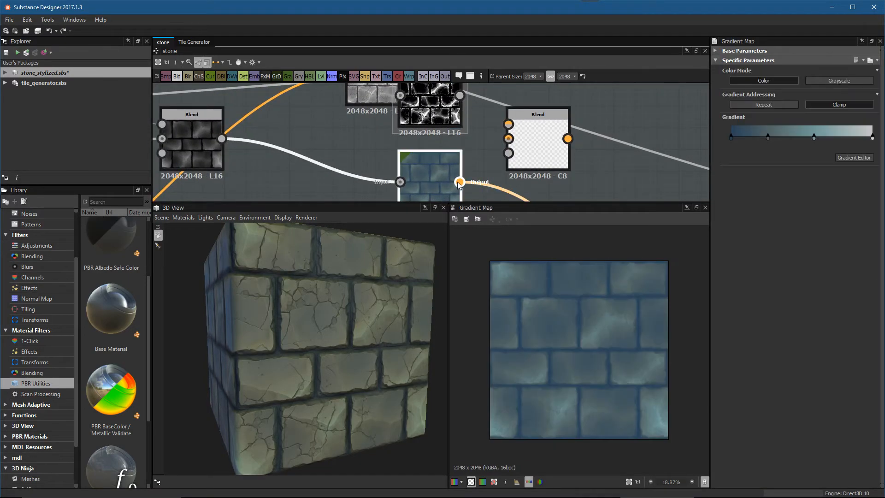
drag(532, 125, 586, 125)
click(497, 132)
Step: Add a second Gradient Map fed by the Levels output and place it between the Levels and Blend nodes
double_click(447, 111)
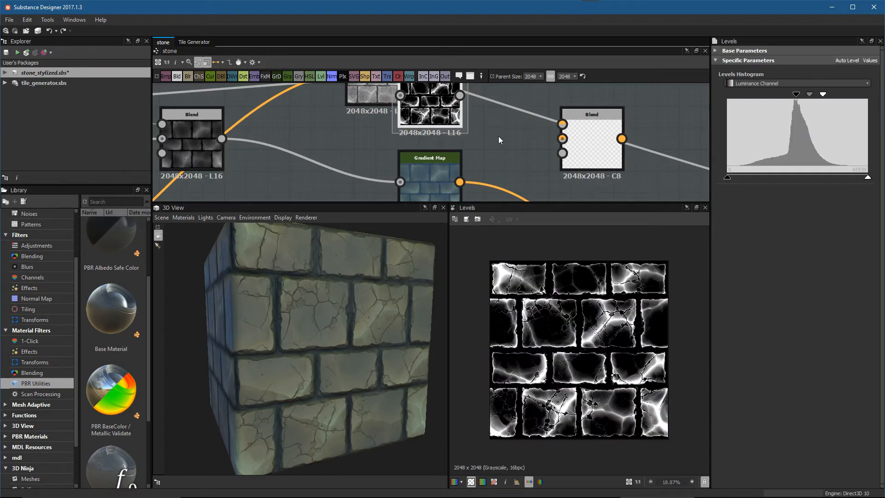
click(499, 137)
key(space)
text(grad)
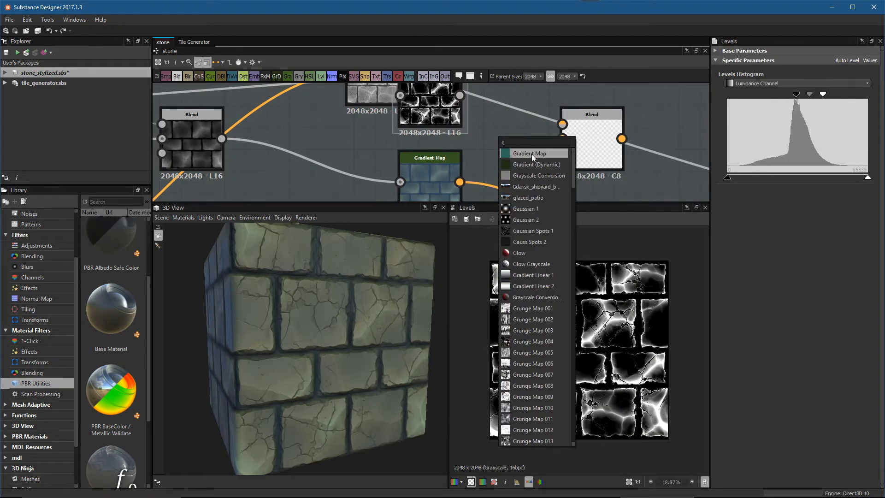
click(532, 154)
drag(480, 112, 502, 91)
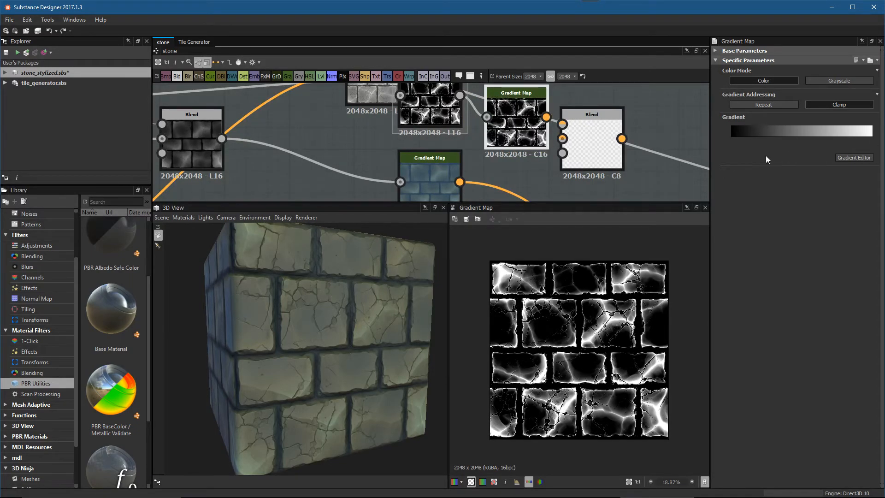
Step: Connect the black-and-white Gradient Map to the Blend node's foreground and the blue Gradient Map to its background
click(437, 111)
click(527, 118)
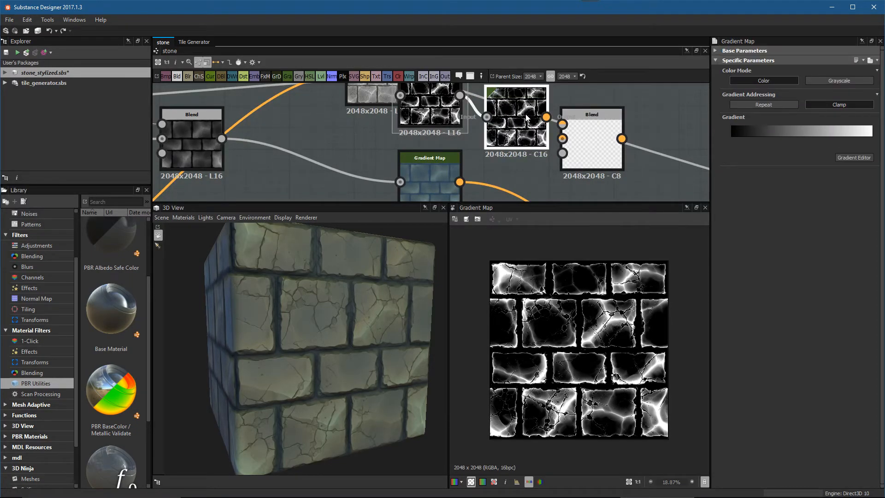
drag(596, 146, 638, 137)
drag(459, 182, 626, 159)
Step: Try the Overlay, Max (Lighten) and Add (Linear Dodge) blending modes on the Blend node
click(749, 104)
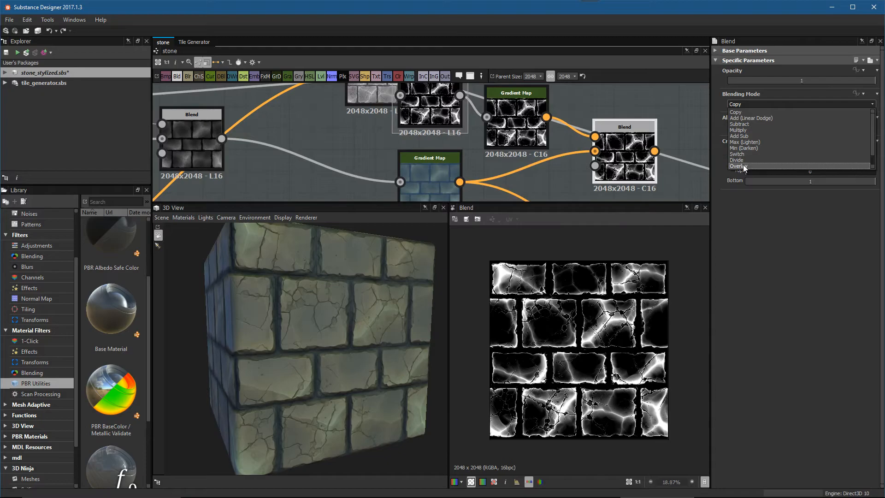
click(744, 166)
click(748, 103)
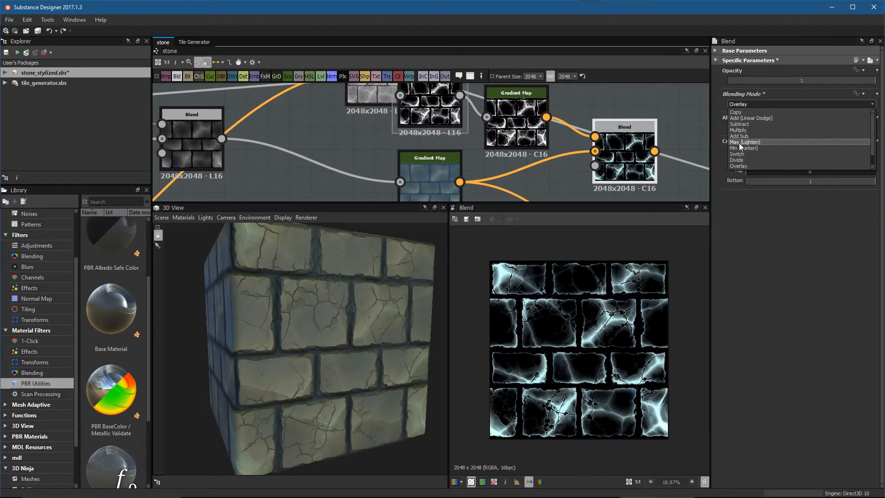
click(747, 142)
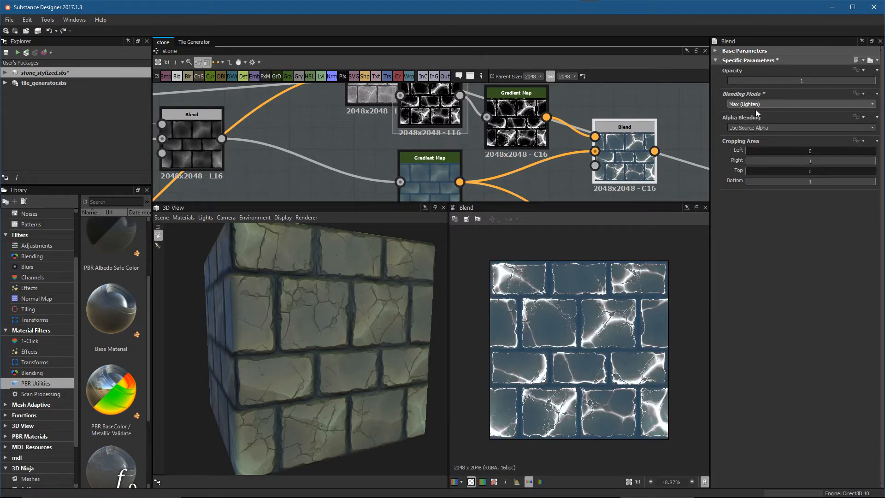
click(754, 106)
click(748, 118)
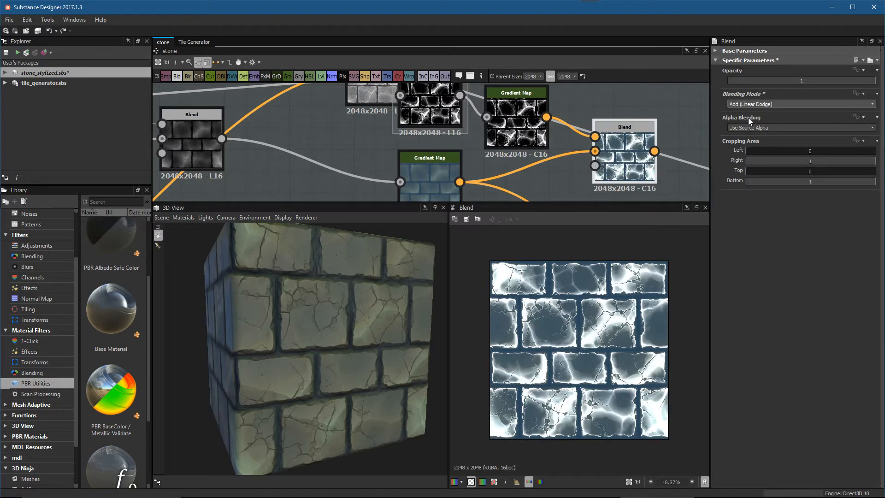
Step: Set the Blend node's opacity to 0.19 and its blending mode to Screen
drag(799, 82, 755, 84)
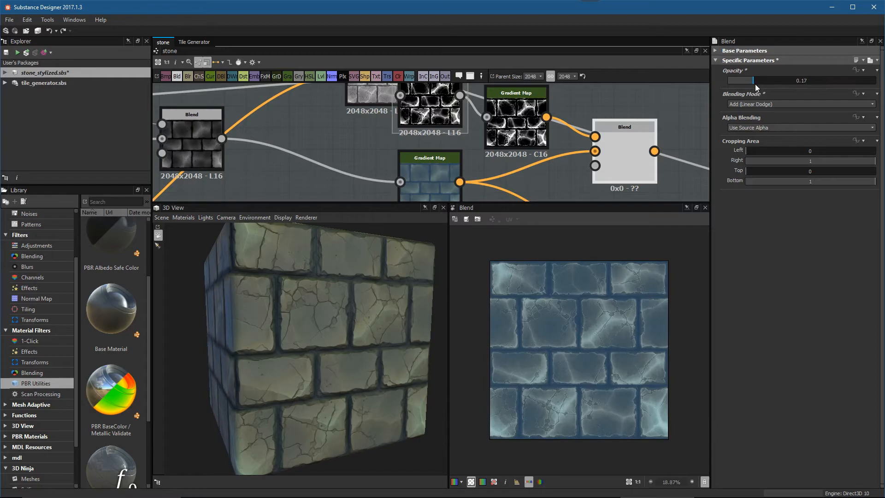
click(745, 107)
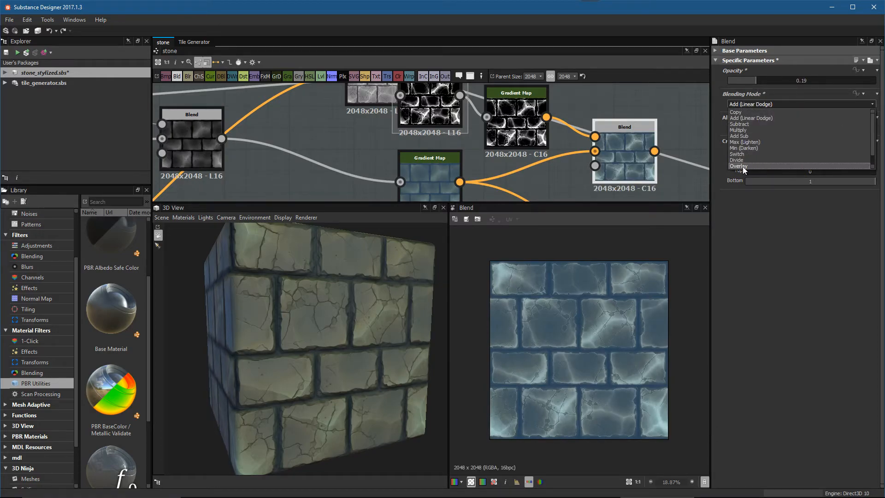
click(745, 159)
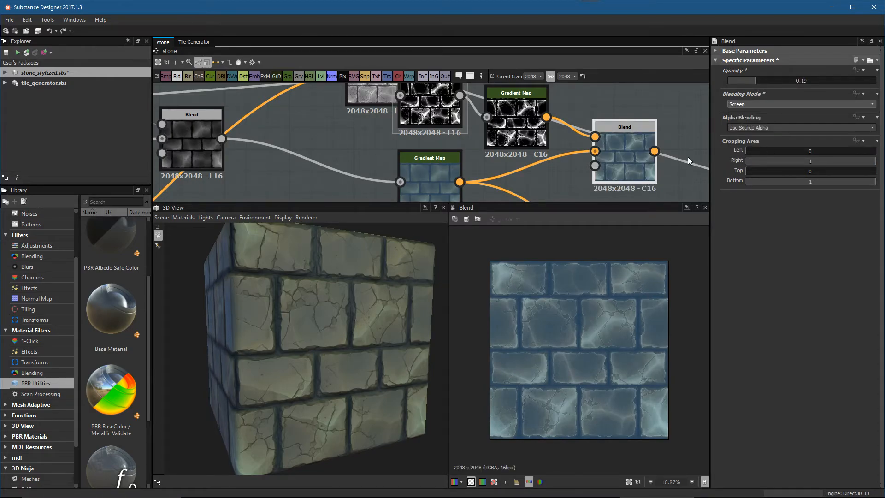
scroll(594, 336, up, 2)
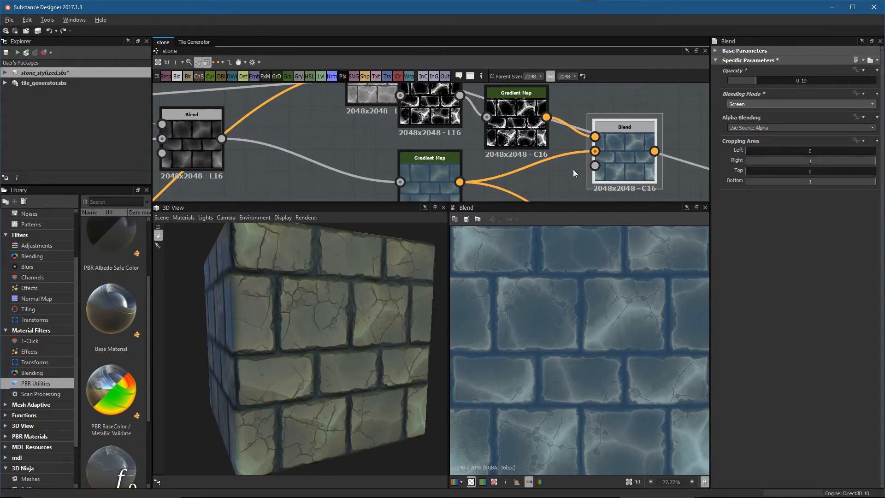
Step: Move the Base Material node farther right in the graph, clear of the new Blend node
scroll(569, 178, down, 3)
middle_drag(623, 198, 528, 152)
drag(549, 157, 584, 155)
middle_drag(530, 128, 523, 159)
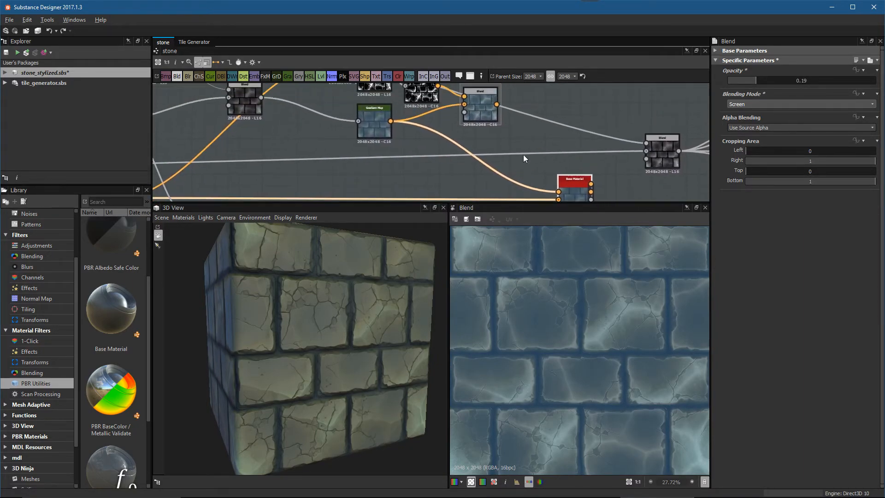
Step: Connect the Blend node's output to the Base Material's base colour input, replacing the Gradient Map connection
middle_drag(503, 112, 498, 96)
drag(498, 88, 561, 176)
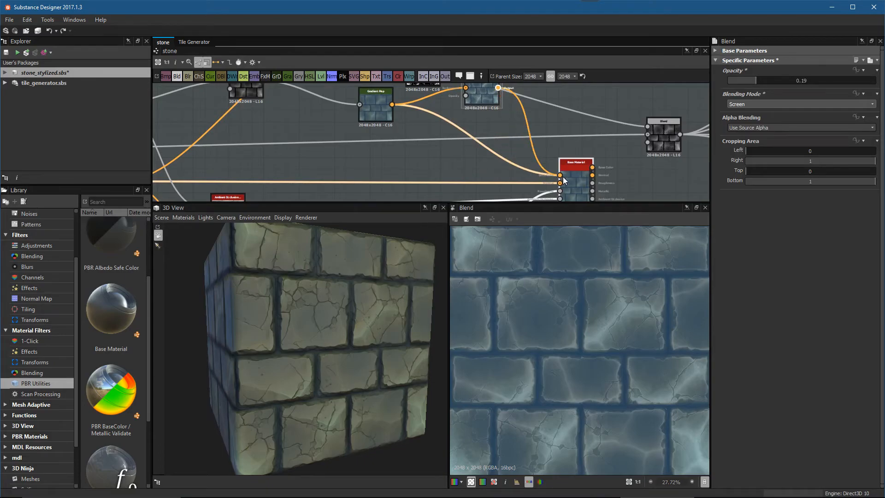
click(564, 180)
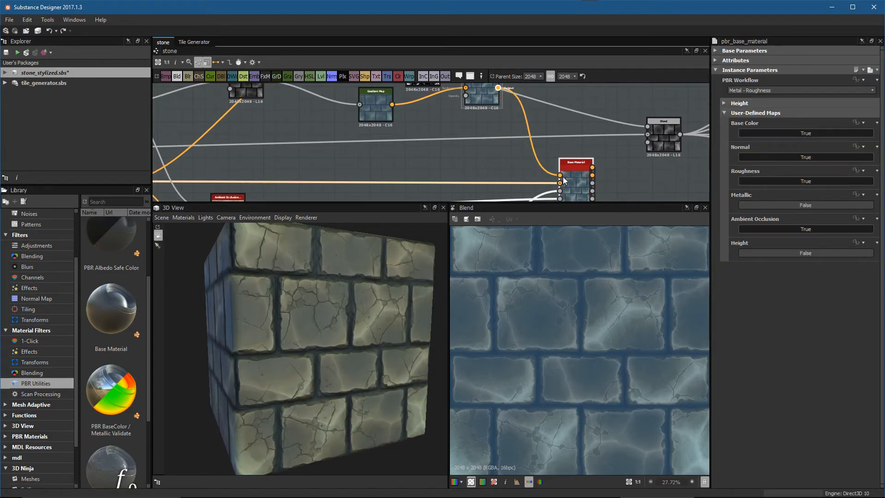
mouse_move(385, 339)
mouse_down()
mouse_move(358, 362)
mouse_move(364, 353)
mouse_move(403, 392)
mouse_move(347, 369)
mouse_move(363, 375)
mouse_up()
Step: Move the Base Material node farther right and place the Curvature node below the blue Gradient Map
middle_drag(570, 178, 505, 158)
scroll(505, 158, down, 1)
drag(511, 159, 540, 159)
scroll(516, 162, down, 2)
mouse_move(481, 139)
middle_down()
mouse_move(496, 146)
mouse_move(500, 130)
middle_up()
middle_drag(415, 173, 430, 133)
middle_drag(304, 164, 296, 193)
drag(270, 175, 403, 131)
scroll(448, 134, up, 1)
middle_drag(449, 135, 406, 170)
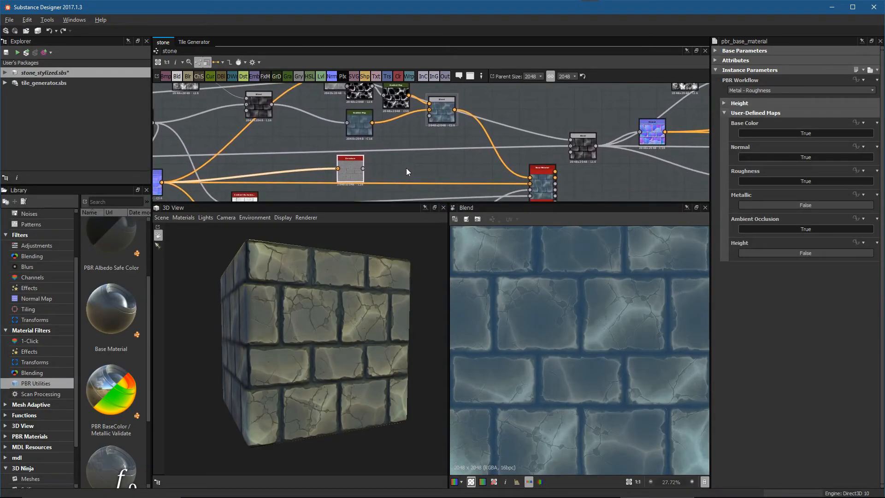
Step: Shift the Blend, black-and-white Gradient Map and Levels nodes to the right, and try the Curvature node as the Levels input
drag(436, 108, 469, 102)
drag(400, 99, 433, 99)
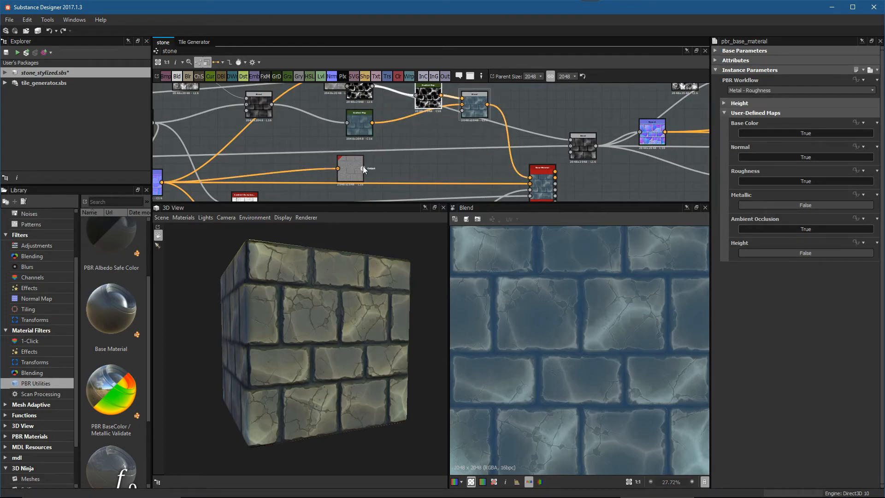
middle_drag(364, 169, 391, 183)
drag(386, 95, 396, 110)
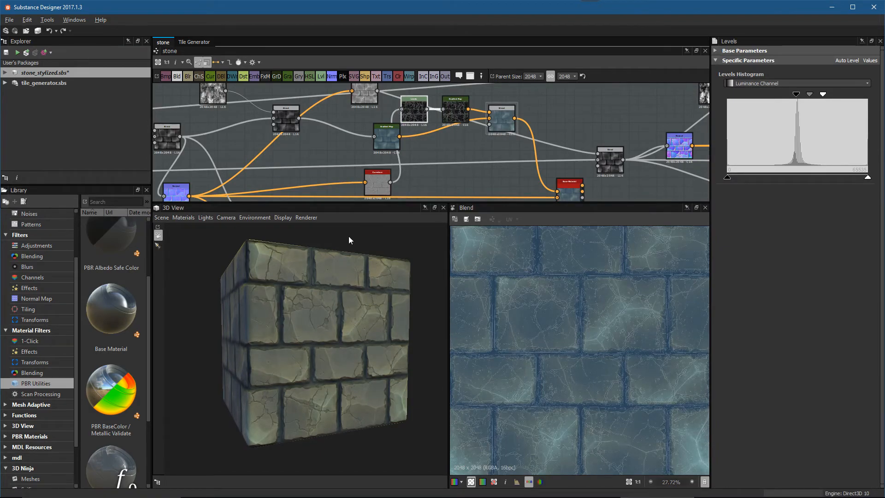
scroll(376, 386, up, 5)
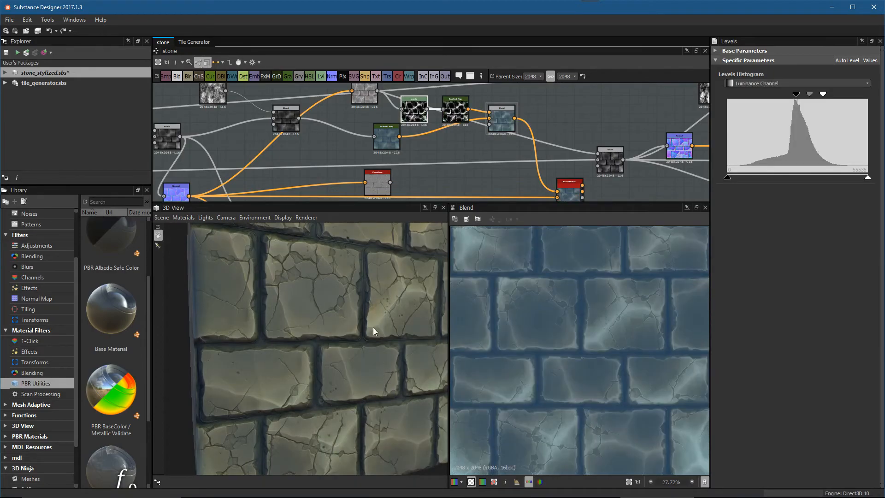
scroll(553, 133, down, 2)
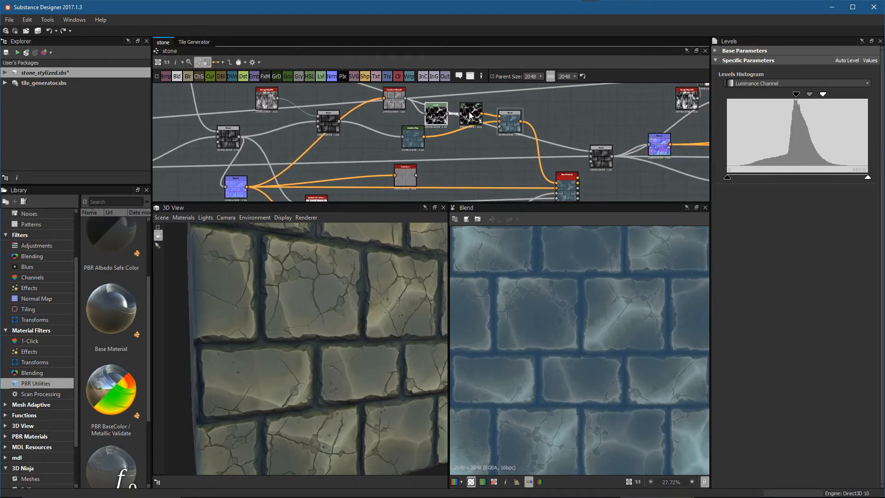
Step: Adjust the Levels node's input black and white points close around the histogram peak for sharper edge highlights
drag(794, 94, 784, 97)
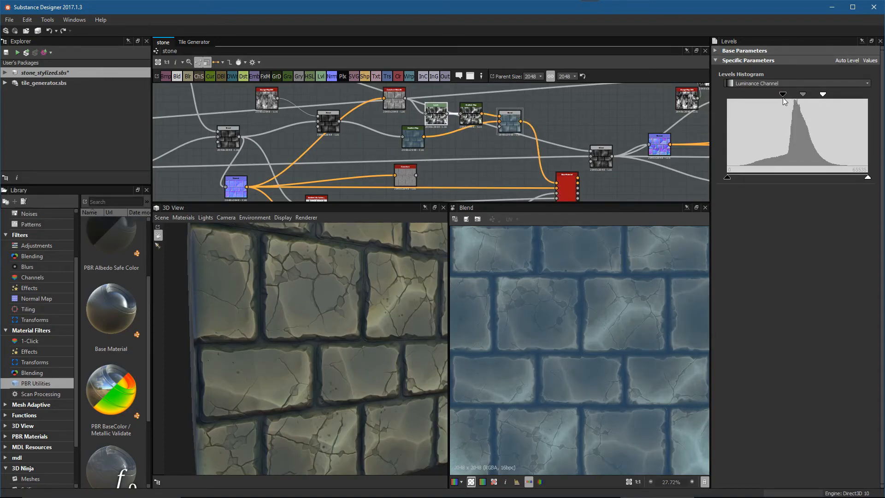
drag(833, 95, 797, 105)
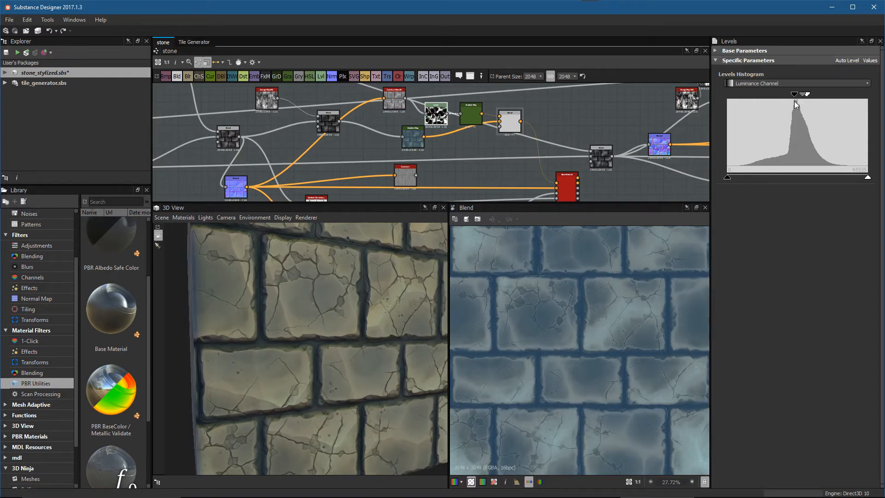
mouse_move(376, 372)
mouse_down()
mouse_move(317, 342)
mouse_move(358, 345)
mouse_move(349, 353)
mouse_move(378, 369)
mouse_up()
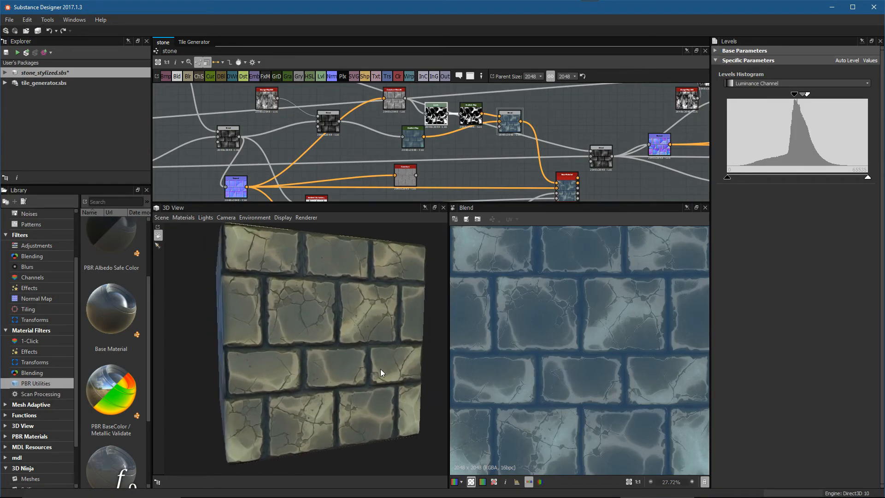
Step: Move the Blend node lower in the graph, below the two Gradient Maps
middle_drag(492, 125, 475, 125)
scroll(500, 148, down, 1)
drag(487, 134, 489, 172)
Step: Examine the existing reference network's Min (Darken) Blend and its two Gradient Map nodes
scroll(674, 135, down, 1)
middle_drag(674, 135, 571, 153)
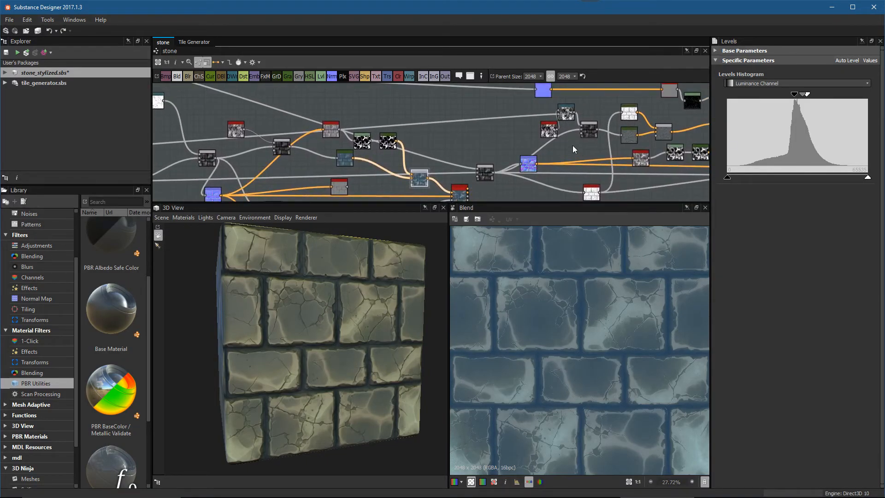
alt+middle_drag(655, 127, 546, 132)
scroll(546, 134, up, 3)
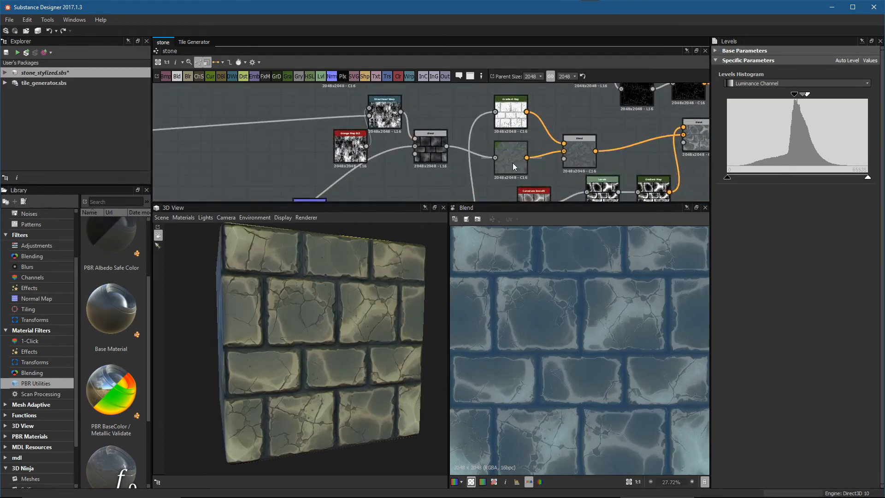
alt+middle_drag(442, 143, 441, 154)
double_click(428, 156)
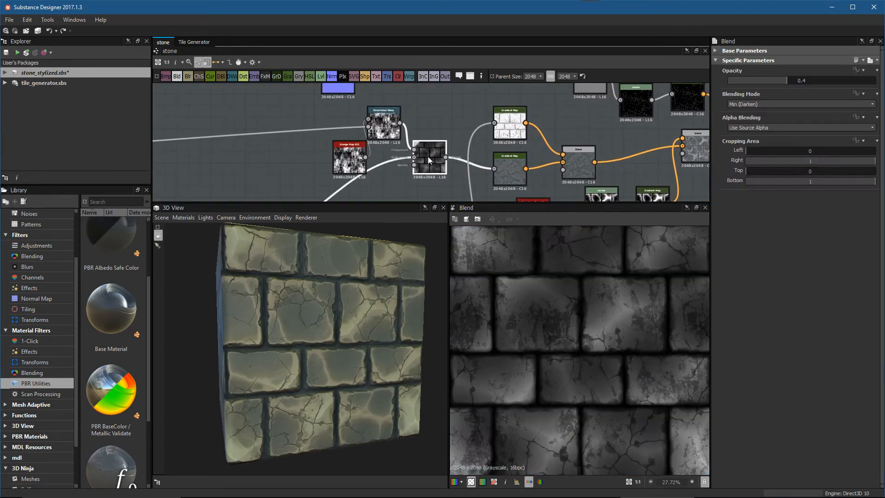
scroll(567, 333, up, 2)
alt+middle_drag(548, 149, 520, 148)
double_click(489, 125)
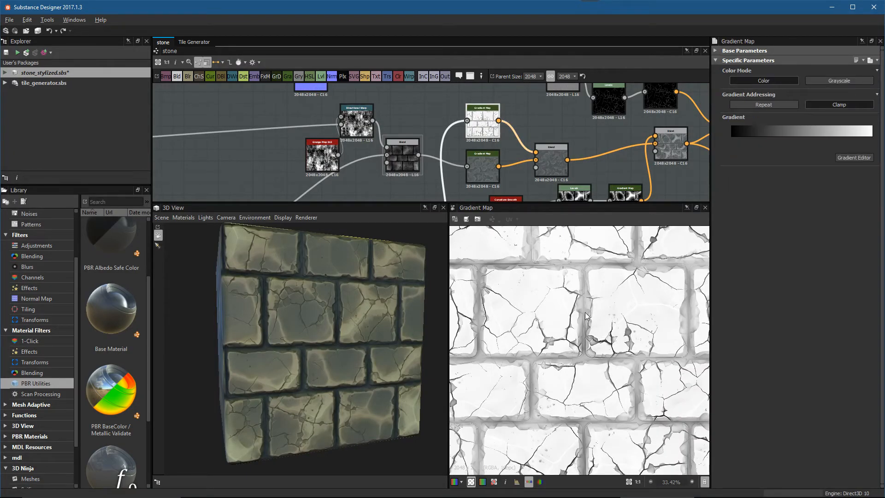
scroll(587, 318, down, 1)
middle_drag(506, 138, 502, 121)
scroll(502, 123, up, 1)
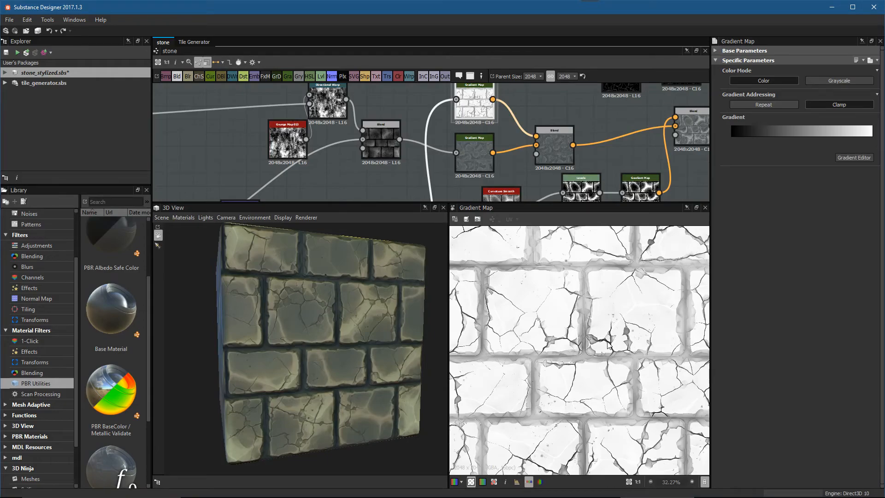
middle_drag(503, 170, 474, 117)
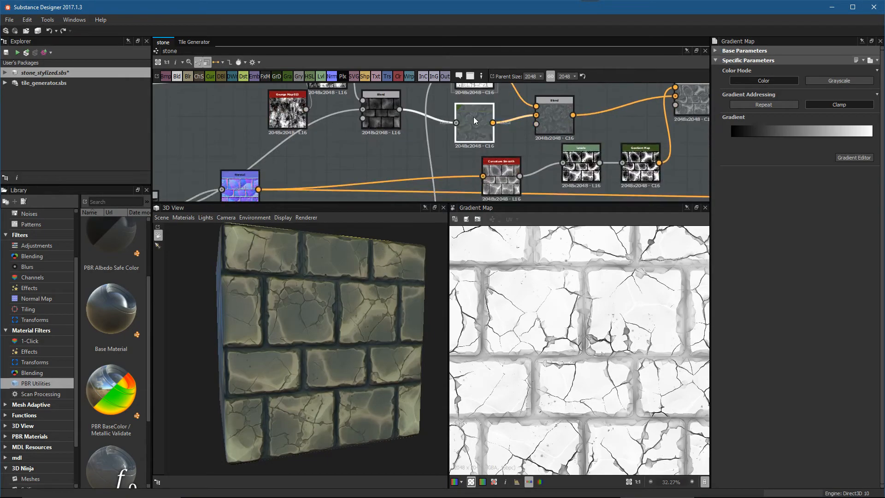
double_click(473, 116)
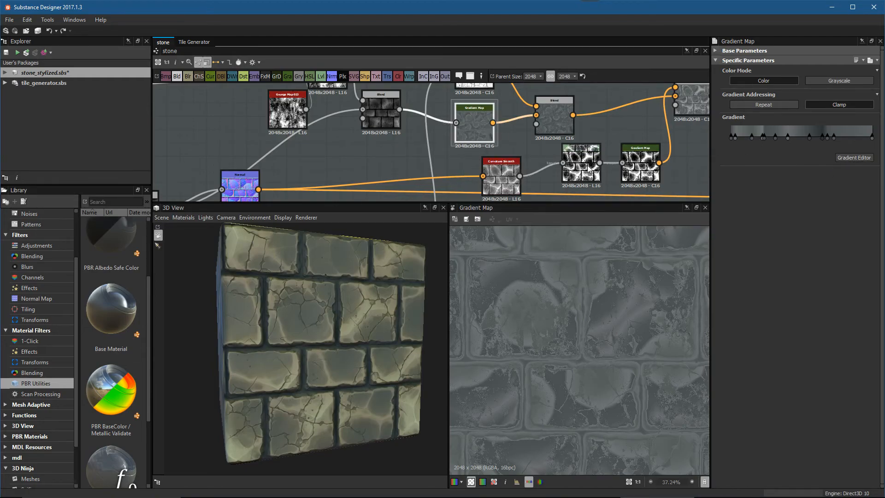
Step: Delete the whole old reference network including its Base Material, leaving the output nodes in place
scroll(605, 149, down, 1)
middle_drag(616, 153, 468, 174)
scroll(570, 144, down, 2)
scroll(518, 146, down, 1)
middle_drag(518, 145, 517, 122)
scroll(508, 134, down, 2)
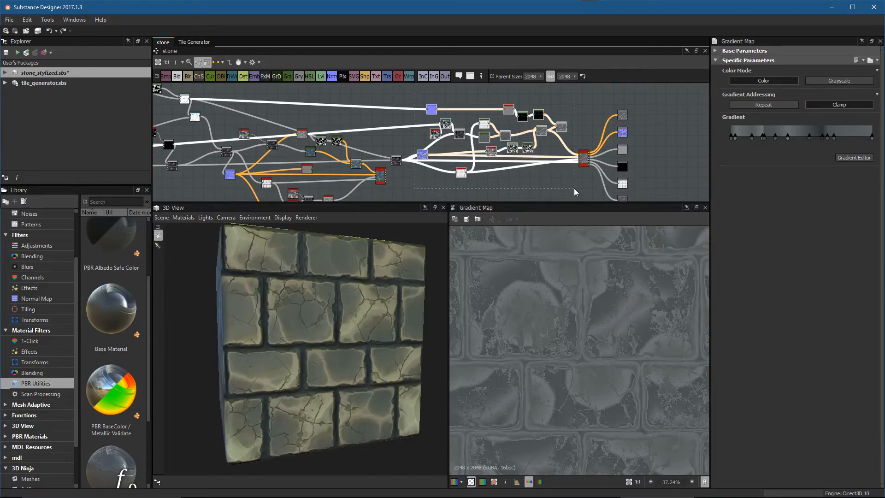
drag(556, 185, 591, 189)
drag(389, 80, 518, 159)
drag(399, 104, 590, 186)
key(Delete)
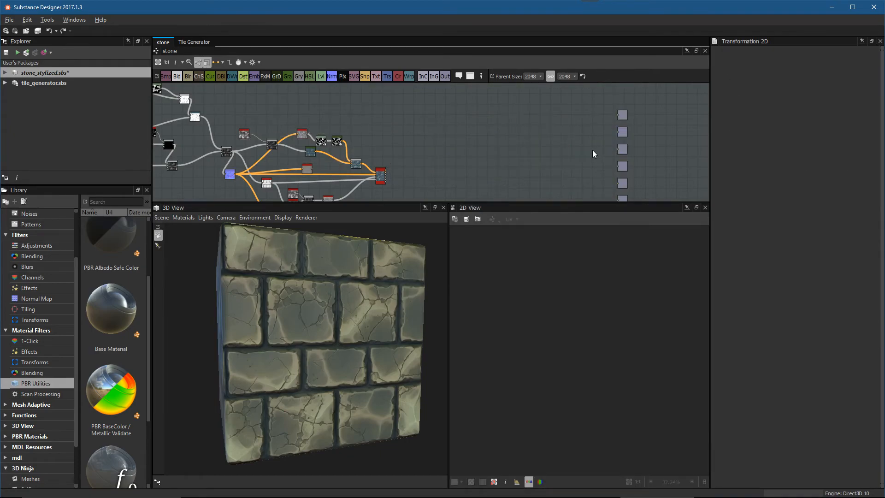
Step: Move the remaining Base Material node right, toward the output nodes
middle_drag(595, 154, 587, 135)
drag(375, 156, 406, 156)
scroll(373, 147, up, 3)
middle_drag(409, 181, 482, 153)
scroll(480, 150, up, 2)
drag(381, 325, 389, 345)
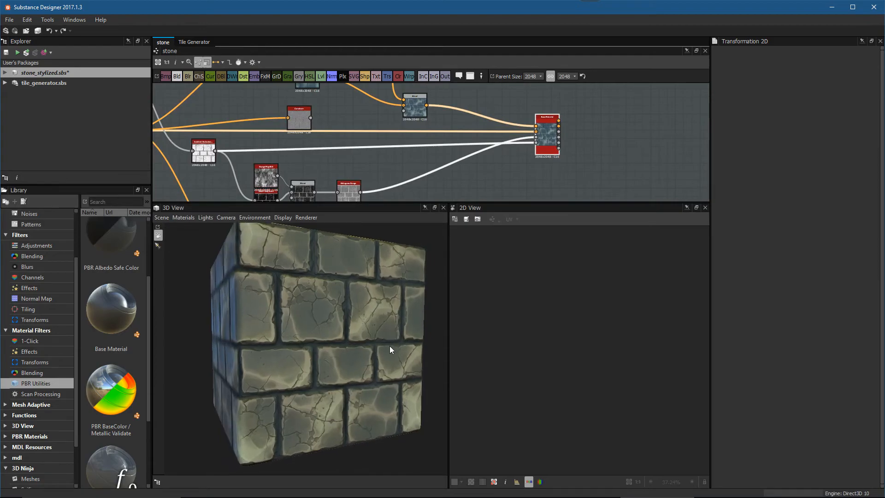
ctrl+shift+right_drag(397, 349, 375, 333)
scroll(375, 333, down, 1)
middle_drag(484, 160, 531, 155)
drag(599, 129, 632, 129)
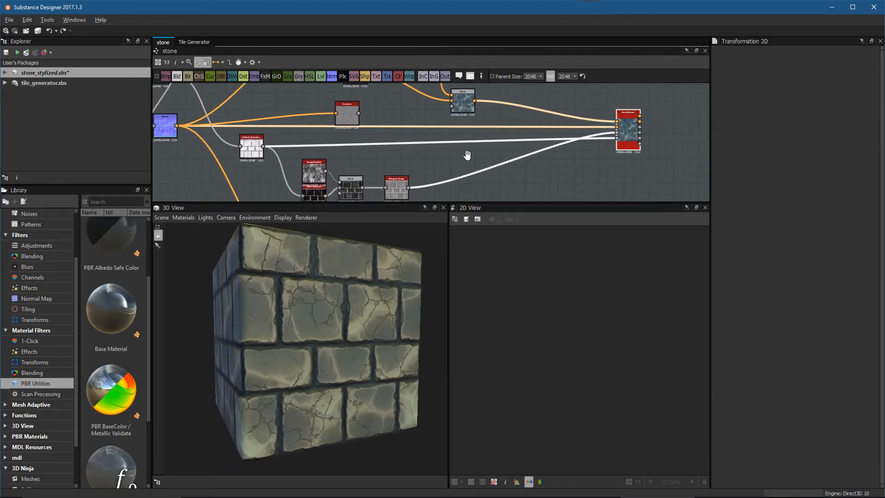
Step: Preview the ambient occlusion (HBAO) node's output in the 2D view
middle_drag(378, 168, 414, 137)
scroll(410, 136, down, 1)
middle_drag(316, 126, 329, 166)
double_click(329, 167)
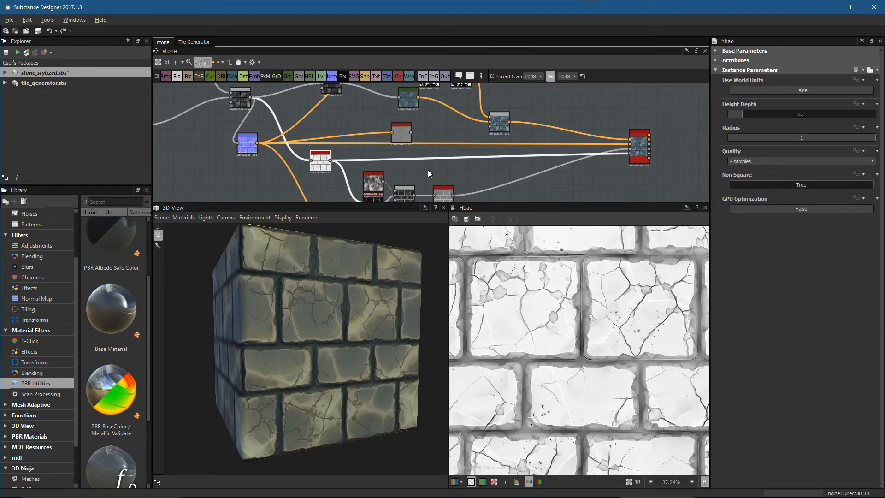
Step: Add a Gradient Map node in the empty space above the Blend node
middle_drag(548, 175, 545, 168)
scroll(498, 135, up, 1)
middle_drag(497, 133, 511, 170)
click(537, 118)
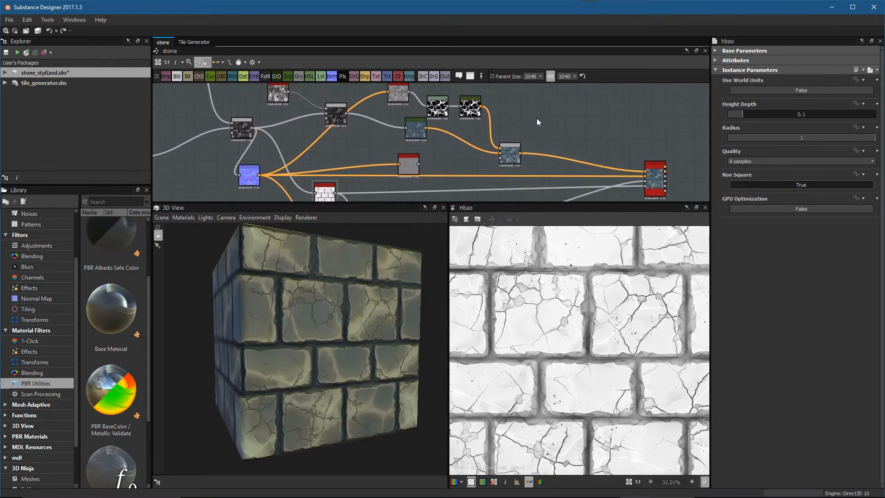
key(space)
text(b)
key(BackSpace)
text(g)
key(Return)
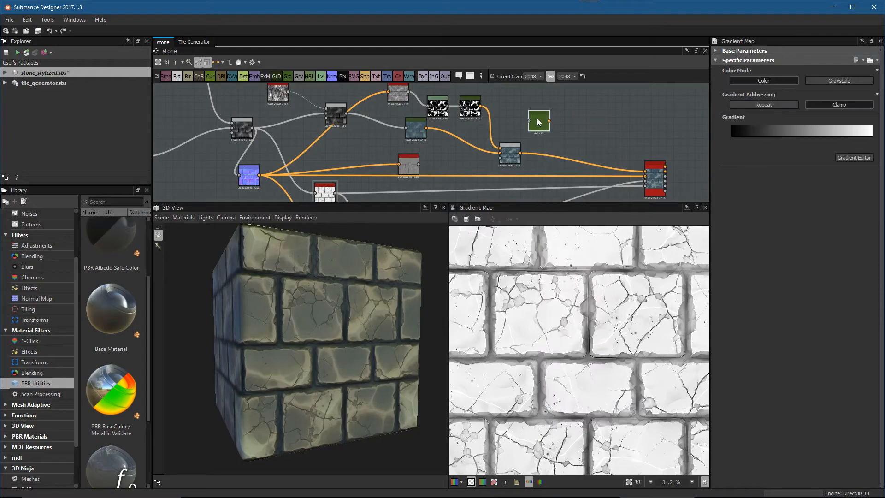
Step: Connect the HBAO output to the new Gradient Map's input and preview the Gradient Map
scroll(353, 189, up, 1)
mouse_move(341, 196)
middle_down()
mouse_move(353, 181)
mouse_move(343, 191)
middle_up()
double_click(347, 178)
drag(344, 191, 591, 106)
double_click(600, 99)
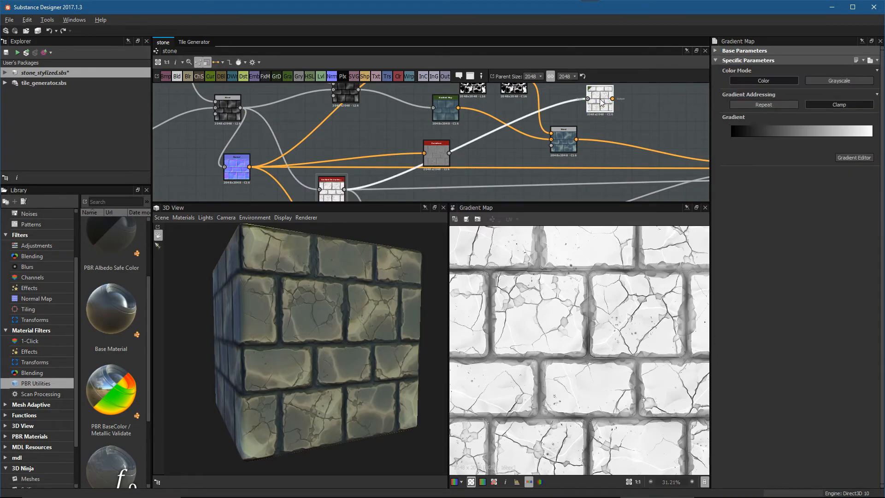
Step: Place the new Gradient Map beside the black-and-white one and move the Screen Blend node to the right
middle_drag(602, 92, 519, 149)
scroll(518, 148, up, 3)
drag(516, 179, 429, 122)
scroll(461, 133, down, 1)
middle_drag(498, 147, 519, 116)
drag(475, 175, 560, 169)
Step: Add a Blend node with the HBAO-fed Gradient Map as foreground and the Screen Blend's output as background
click(503, 123)
middle_drag(507, 105, 480, 120)
key(space)
text(b)
key(Return)
drag(491, 122, 550, 131)
middle_drag(550, 159, 546, 131)
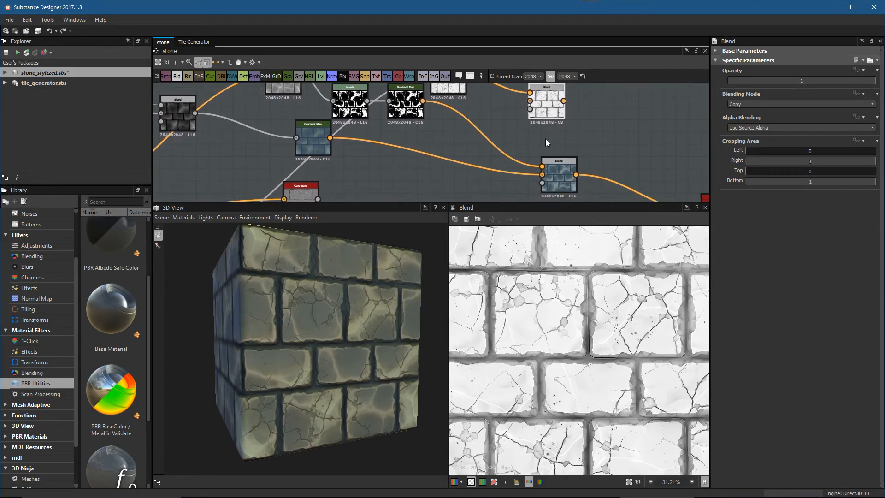
drag(555, 164, 489, 179)
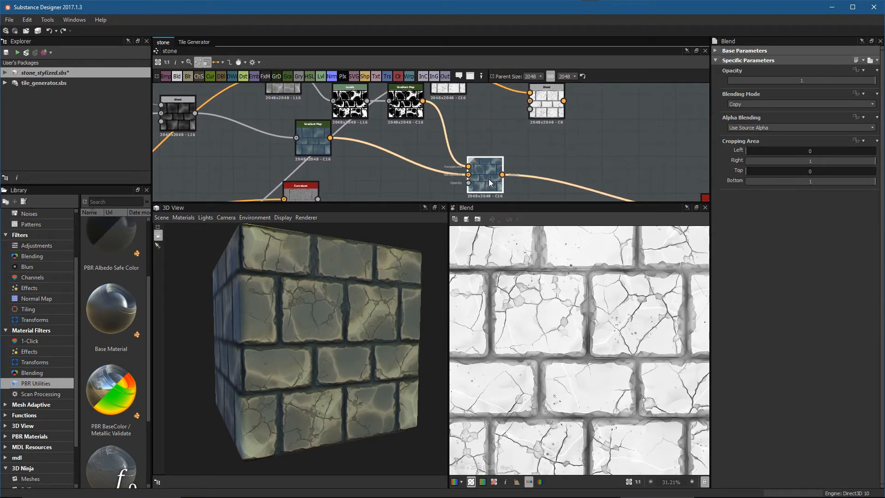
click(547, 107)
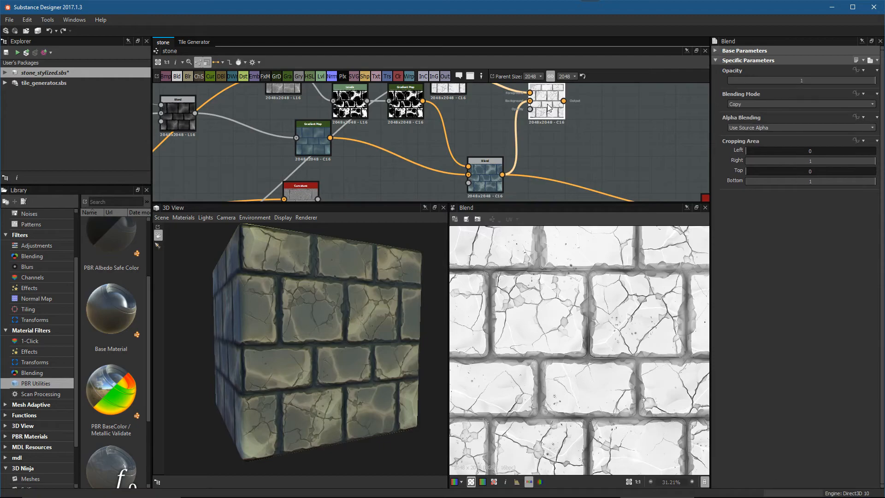
Step: Set the new Blend node's blending mode to Multiply and its opacity to 0.76
click(747, 104)
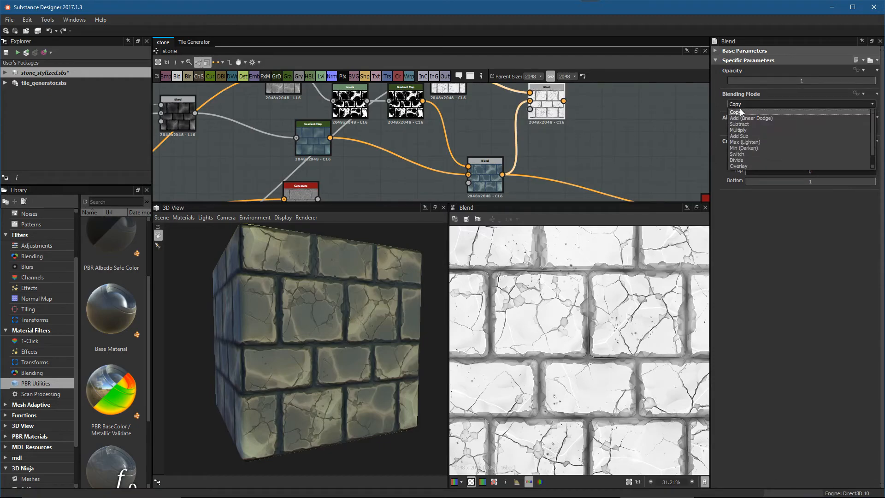
click(740, 131)
scroll(580, 296, down, 4)
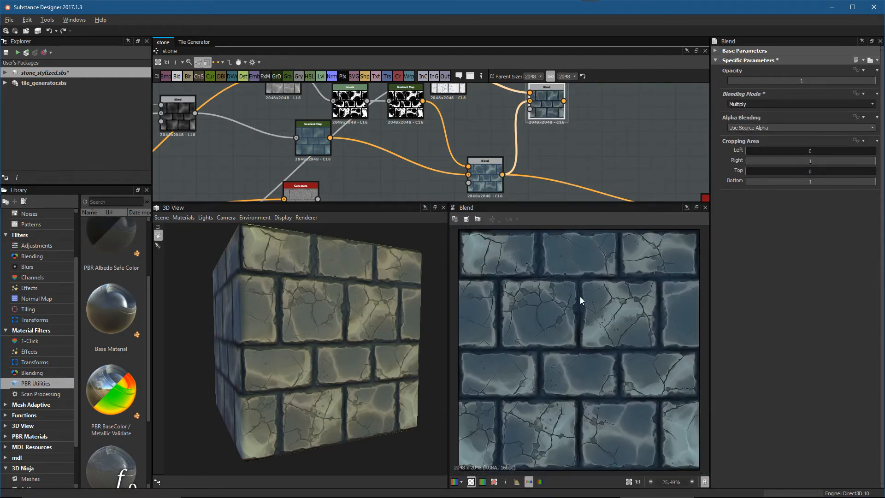
click(821, 81)
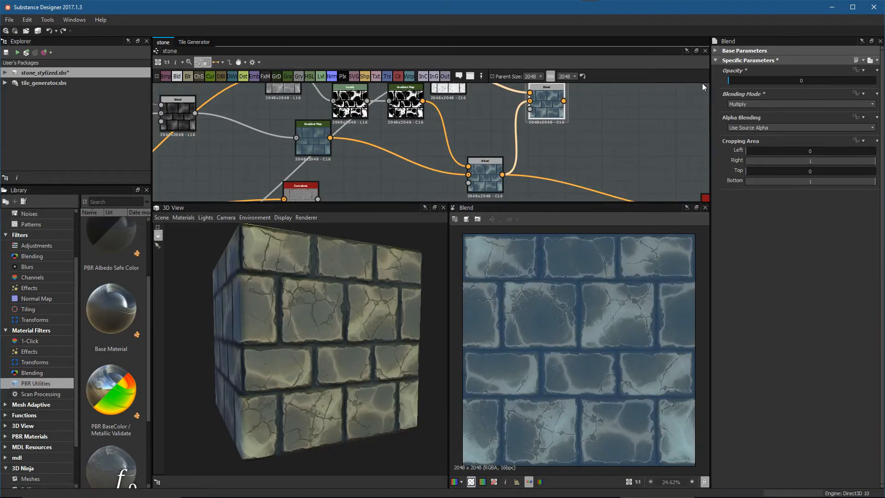
click(844, 80)
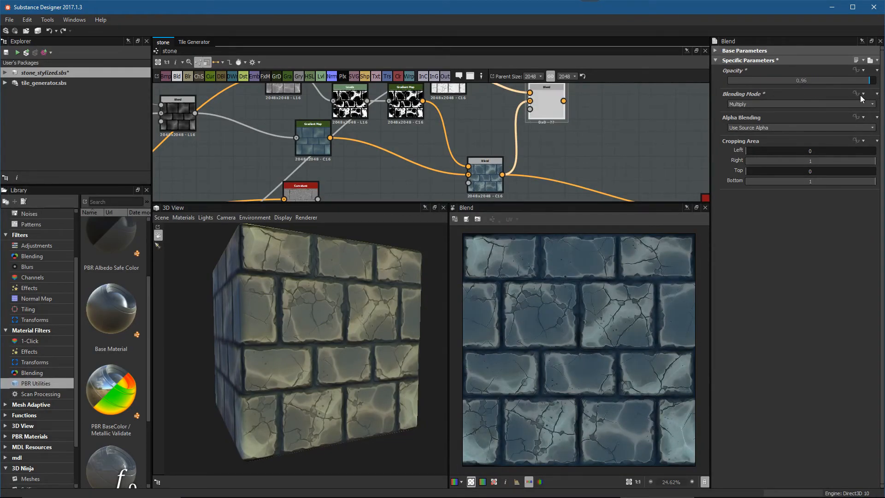
click(840, 81)
Step: Move the HBAO-fed Gradient Map slightly closer to the Multiply Blend and open its parameters
middle_drag(533, 130, 553, 170)
scroll(454, 125, up, 2)
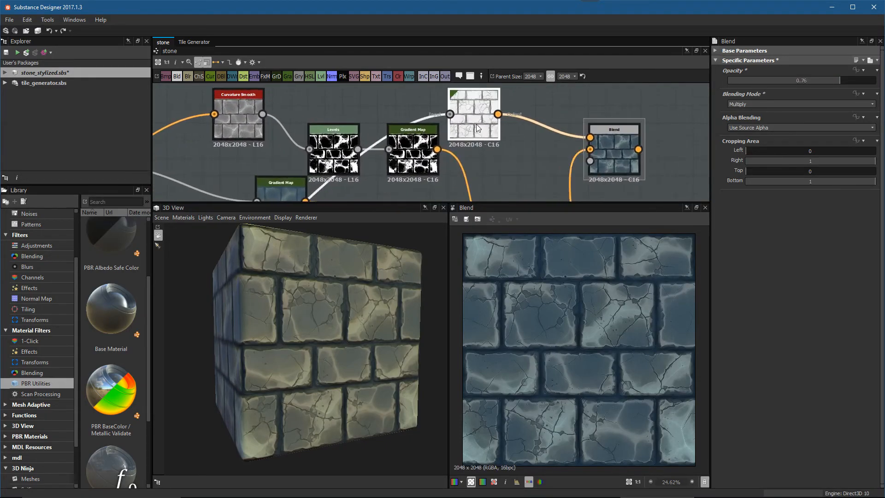
double_click(477, 124)
drag(477, 124, 494, 124)
double_click(620, 151)
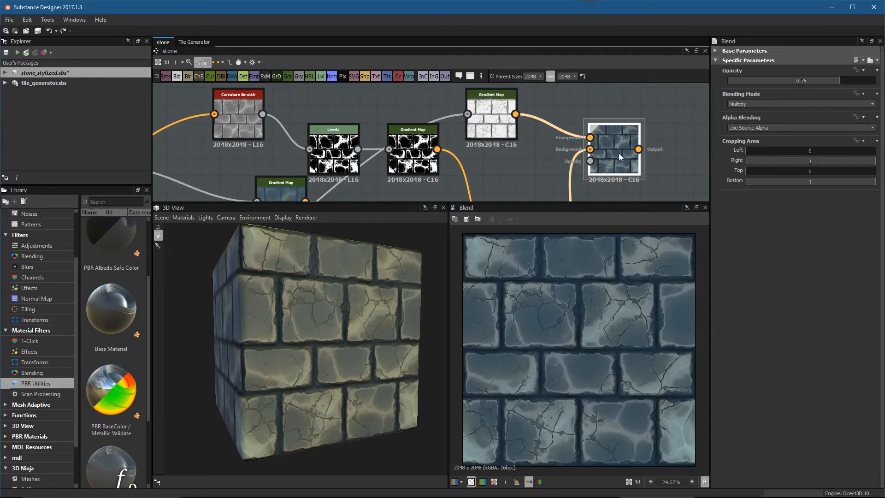
click(481, 121)
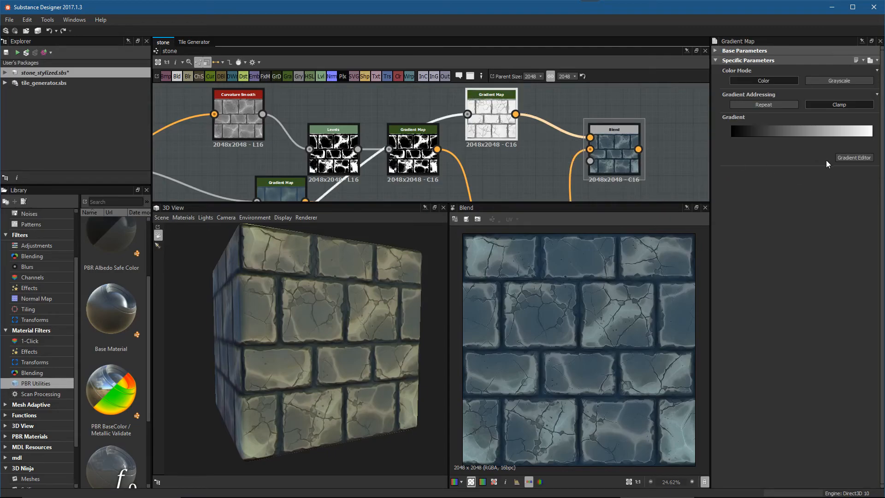
Step: Edit the HBAO-fed Gradient Map's gradient and set its start key to a dark teal, RGB 35, 112, 119
click(847, 158)
drag(681, 127, 336, 161)
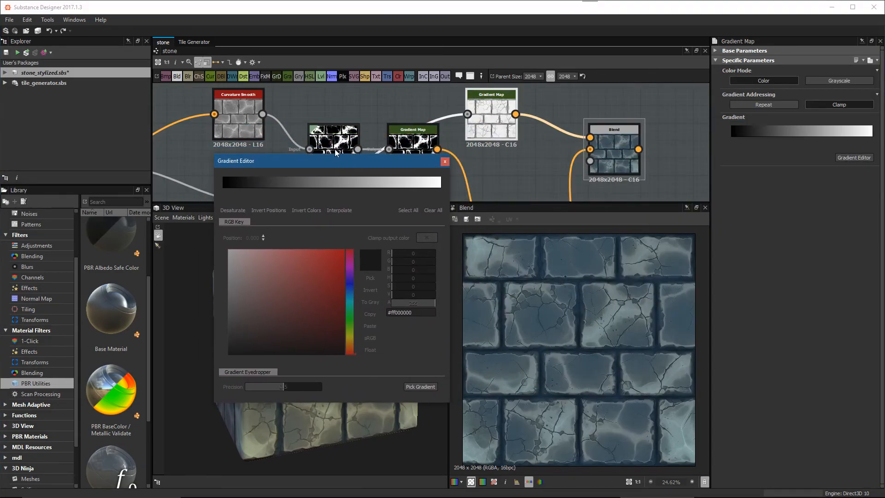
click(222, 192)
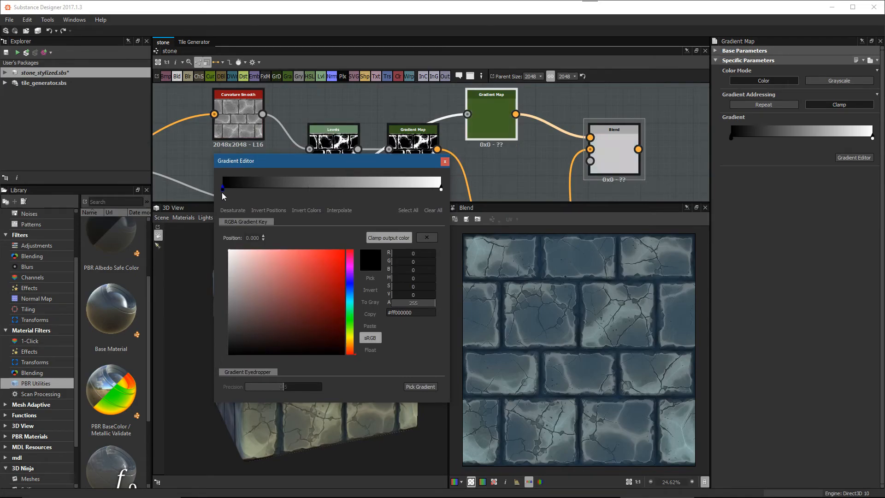
drag(330, 291, 332, 267)
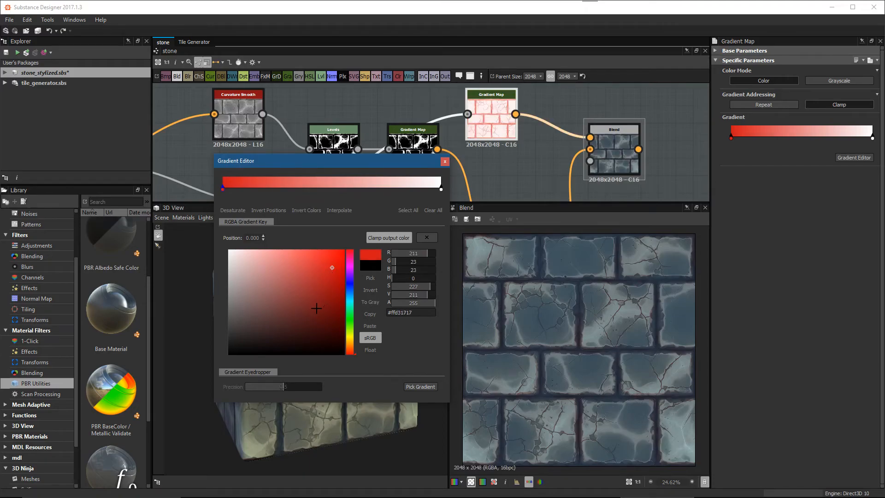
drag(316, 308, 349, 273)
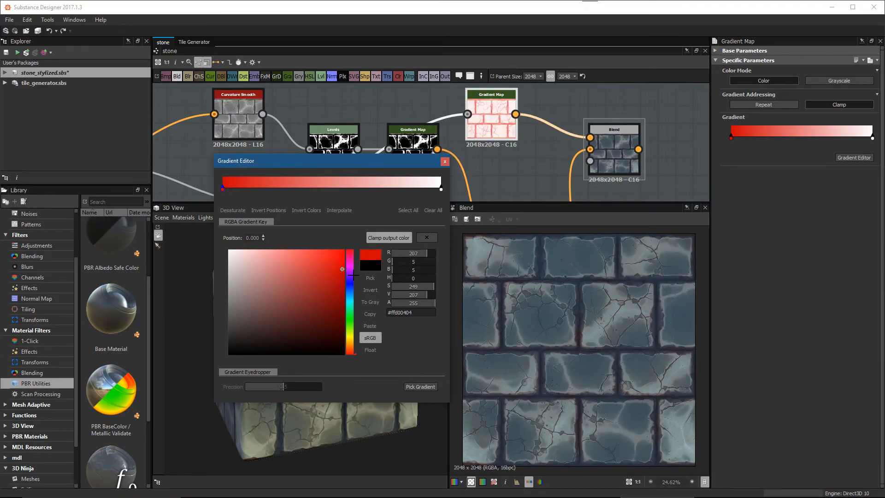
click(351, 301)
mouse_move(255, 283)
mouse_down()
mouse_move(237, 261)
mouse_move(242, 324)
mouse_move(298, 312)
mouse_move(312, 297)
mouse_move(311, 306)
mouse_up()
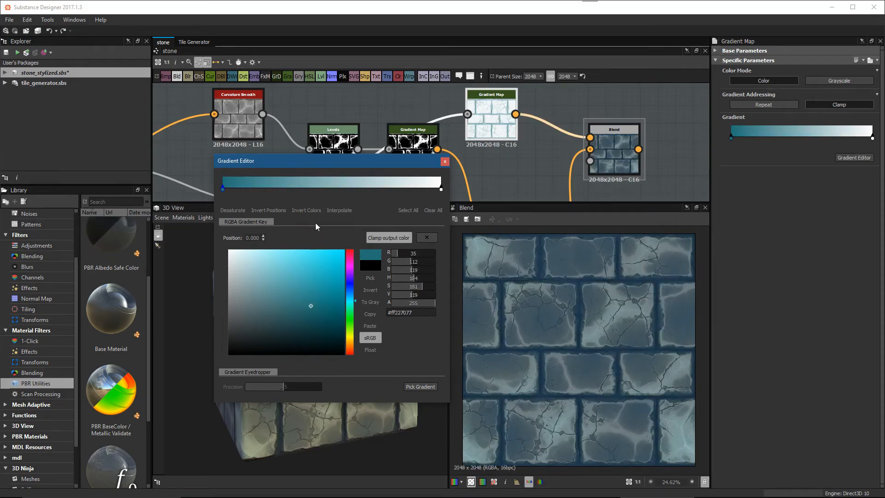
Step: Set the gradient's end key at position 1.000 to a very light grey and close the gradient editor
click(441, 189)
click(327, 280)
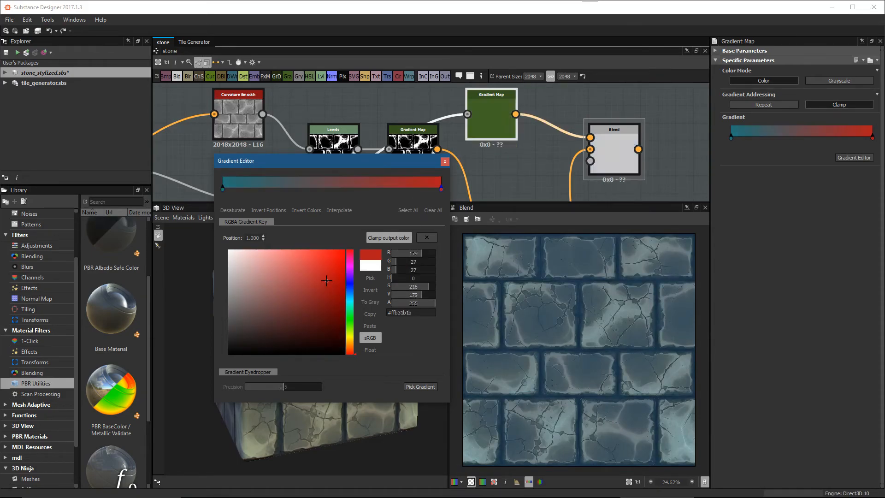
click(349, 304)
click(239, 297)
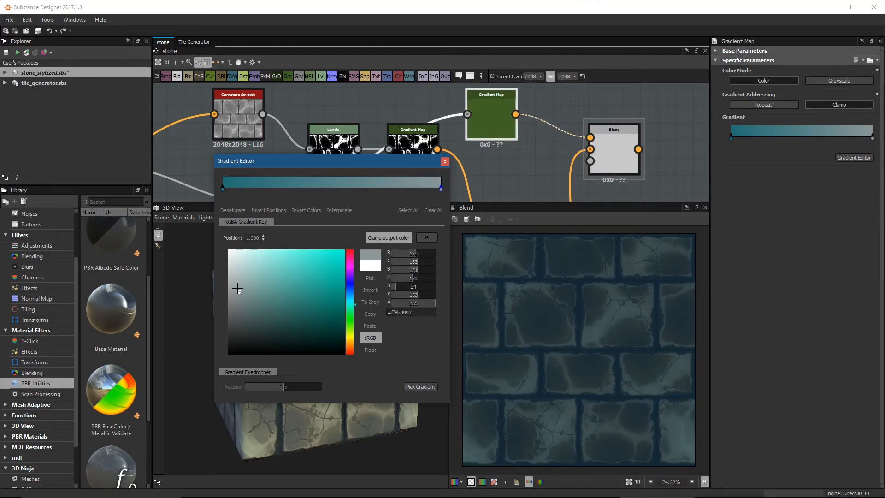
drag(237, 287, 228, 261)
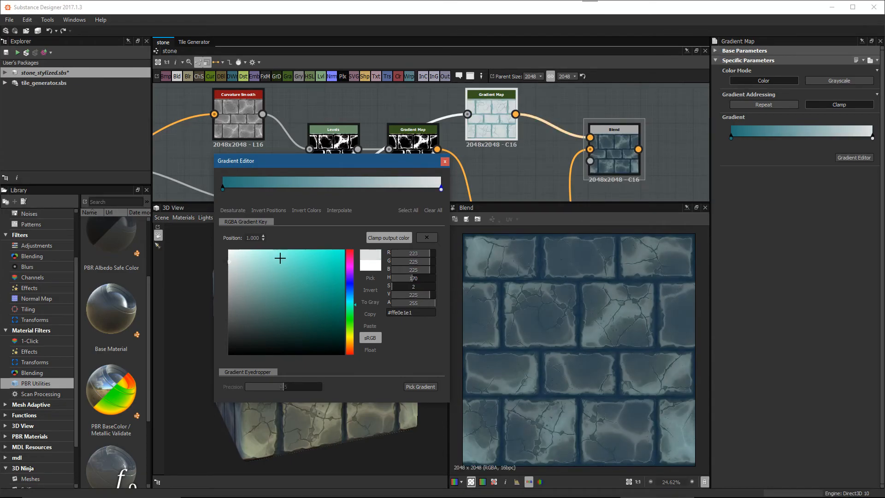
click(444, 161)
Step: Set the Multiply Blend's opacity to 0.81 and connect its output to the Base Material's base color input
click(601, 143)
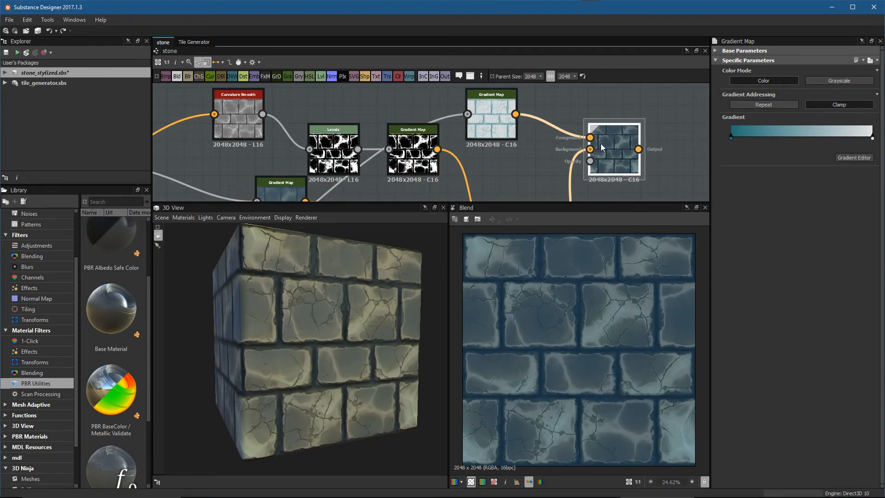
drag(821, 81, 847, 102)
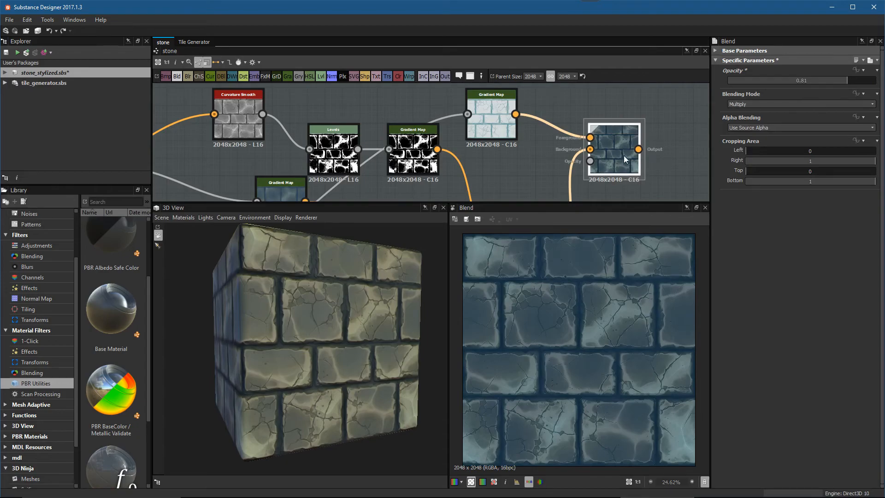
scroll(597, 157, down, 4)
middle_drag(620, 186, 486, 107)
drag(612, 173, 619, 172)
mouse_move(530, 111)
middle_down()
mouse_move(524, 149)
mouse_move(517, 110)
middle_up()
drag(485, 97, 598, 180)
click(598, 180)
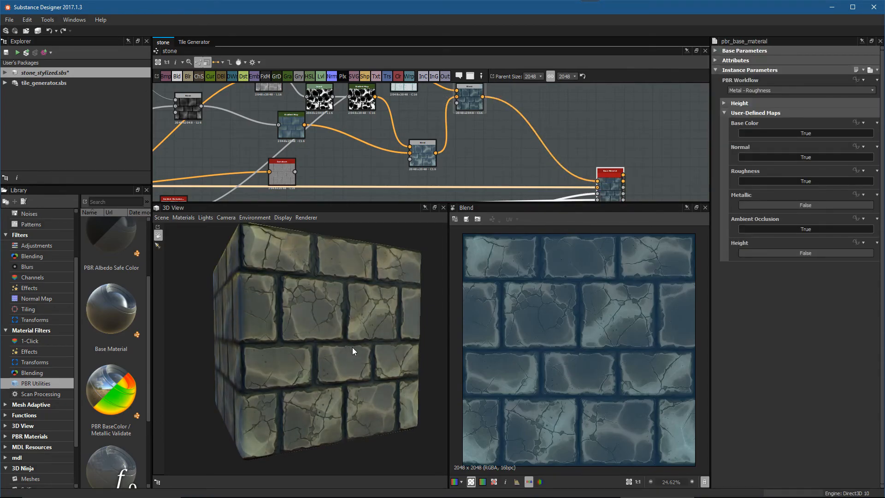
Step: Set the Ambient Occlusion (HBAO) node's Height Depth to 0.08 and check the result on the 3D cube
scroll(459, 148, down, 1)
scroll(494, 166, down, 3)
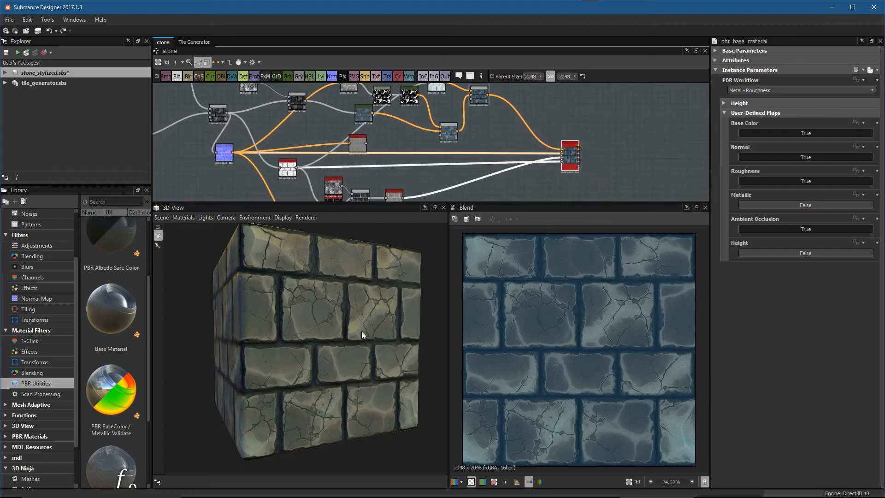
scroll(455, 149, down, 1)
middle_drag(387, 188, 416, 153)
scroll(416, 153, up, 5)
mouse_move(456, 190)
middle_down()
mouse_move(467, 166)
mouse_move(463, 196)
middle_up()
middle_drag(409, 91, 431, 190)
scroll(432, 190, up, 2)
scroll(377, 142, up, 1)
click(378, 142)
drag(736, 113, 734, 115)
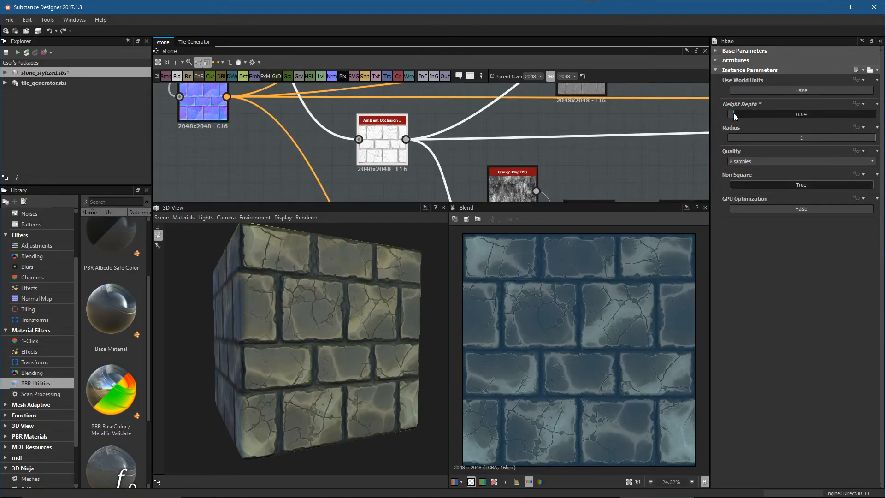
drag(737, 114, 740, 116)
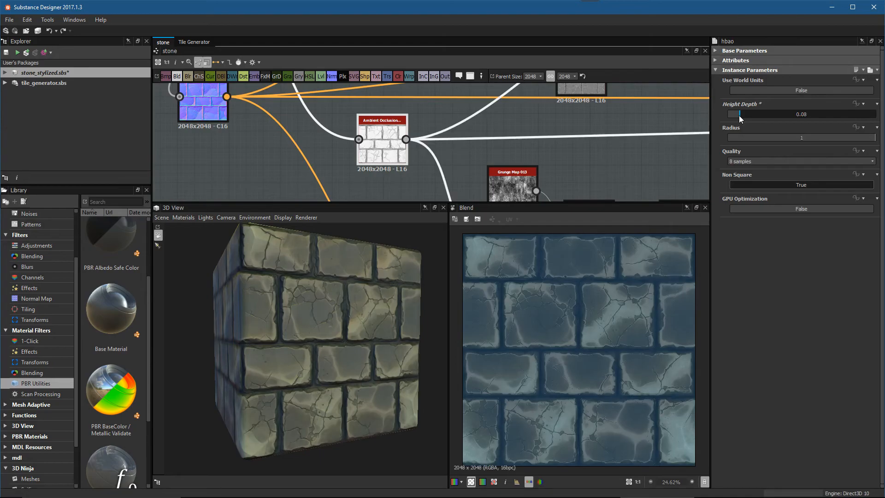
drag(421, 355, 377, 377)
Step: Delete the leftover Curvature node fed by the Normal node
scroll(485, 145, down, 8)
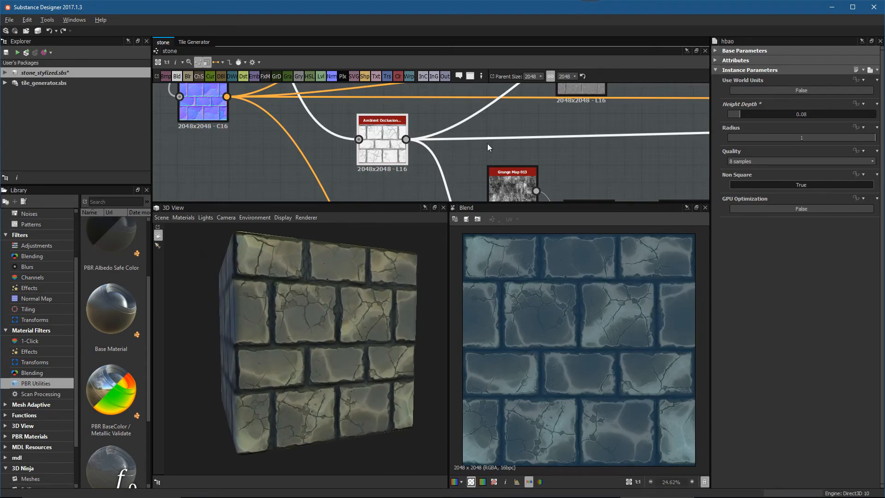
scroll(498, 157, up, 6)
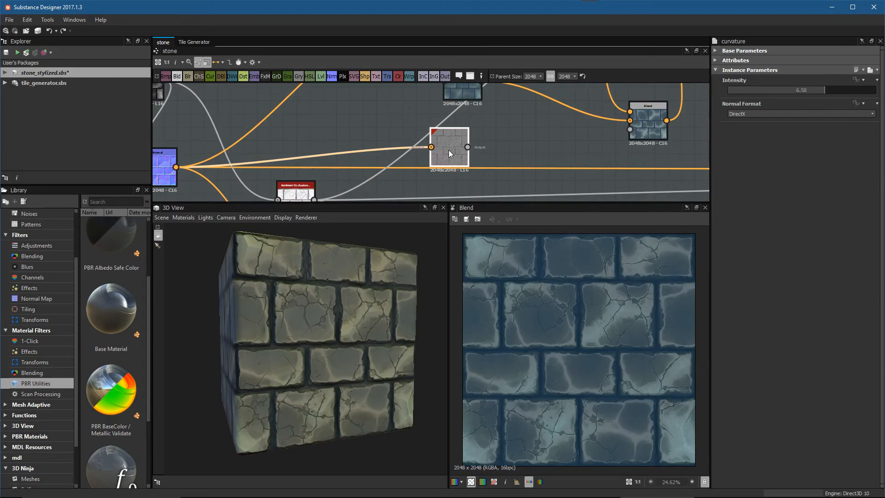
key(Delete)
Step: Set the Histogram Range node's Position to 0.65 and check the surface reflections on the 3D cube
scroll(482, 133, down, 5)
scroll(461, 92, down, 2)
middle_drag(479, 132, 455, 115)
scroll(492, 133, up, 2)
scroll(550, 151, up, 4)
middle_drag(550, 151, 471, 142)
scroll(471, 142, up, 1)
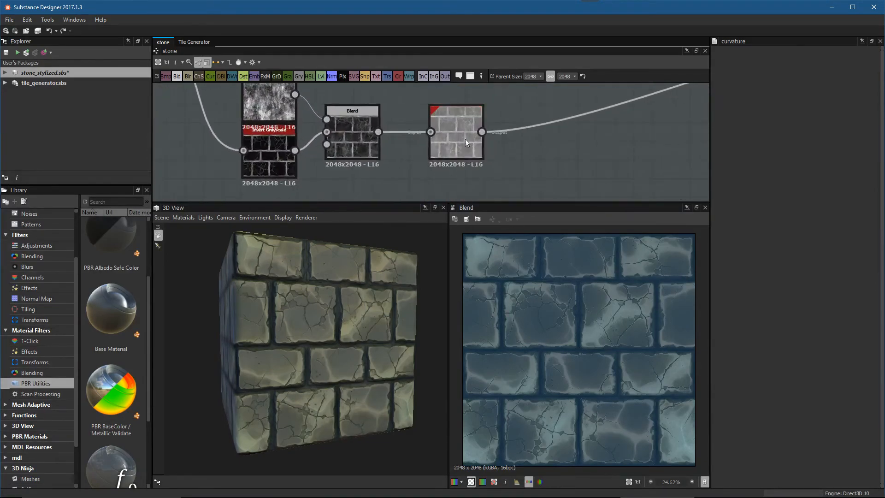
click(470, 142)
mouse_move(819, 115)
mouse_down()
mouse_move(841, 115)
mouse_move(826, 123)
mouse_move(823, 115)
mouse_up()
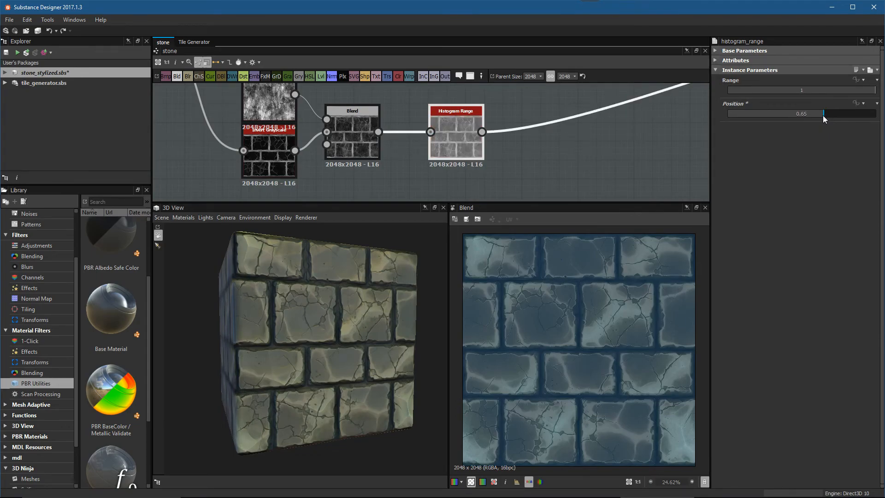
drag(400, 300, 422, 301)
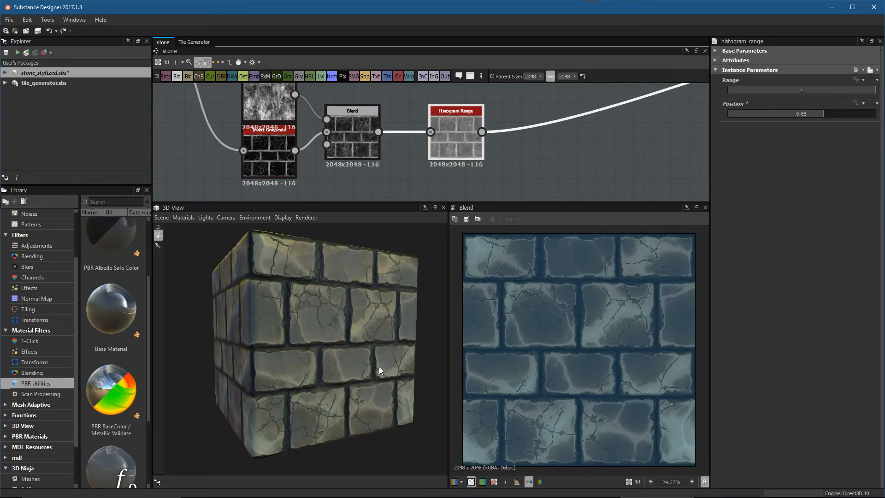
drag(378, 367, 387, 341)
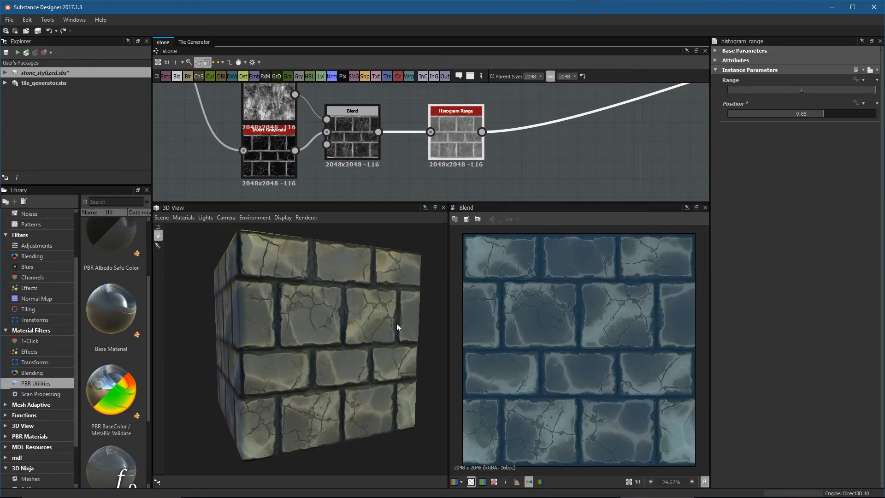
Step: Set the Normal node's Intensity to 40 and check the relief on the 3D cube
scroll(425, 150, down, 2)
scroll(425, 151, down, 1)
middle_drag(393, 141, 512, 190)
middle_drag(312, 119, 345, 137)
click(331, 135)
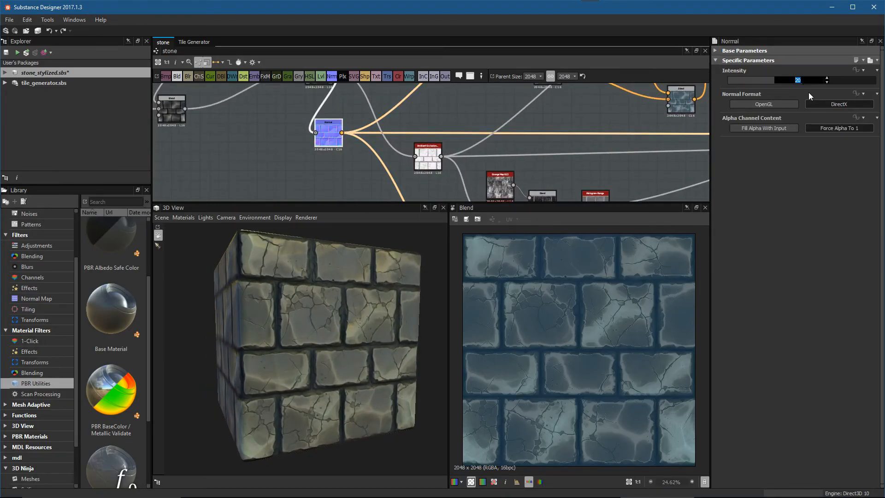
key(Return)
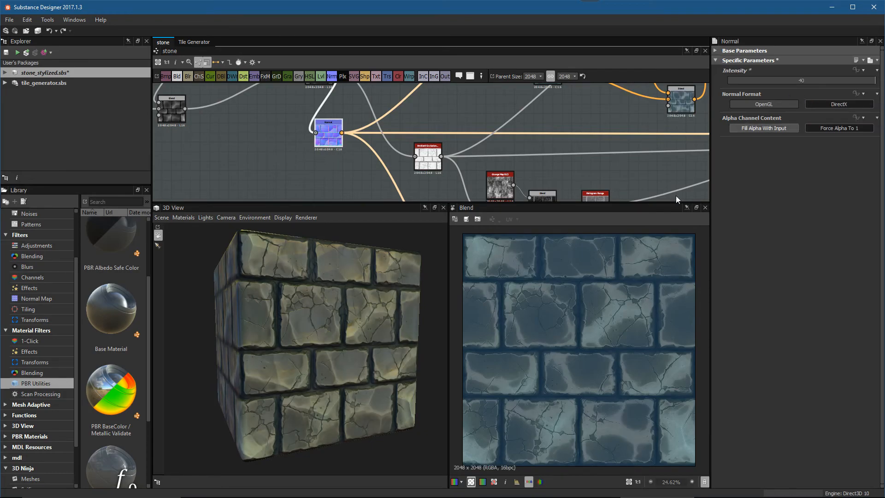
drag(372, 348, 373, 341)
middle_drag(373, 341, 353, 340)
Step: Set the Histogram Range node's Position to 0.74 and review the cube from another angle
alt+right_drag(548, 143, 580, 178)
alt+middle_drag(580, 178, 534, 140)
click(526, 145)
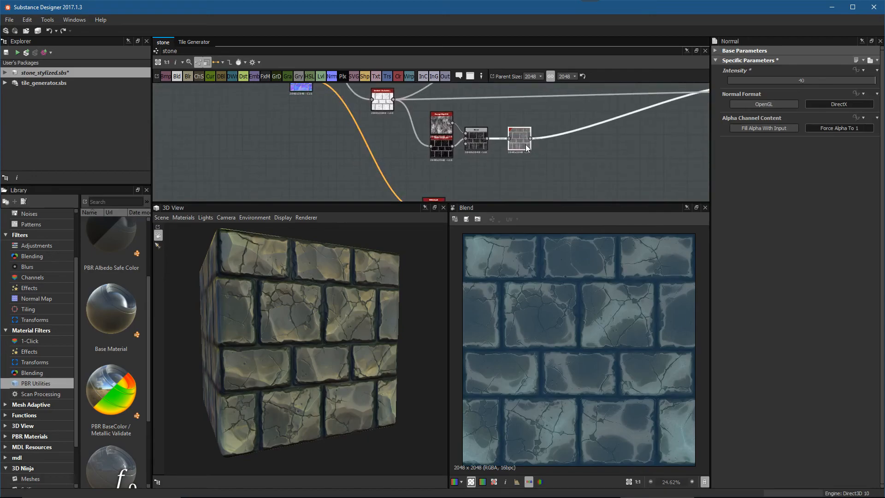
drag(850, 115, 837, 115)
drag(346, 329, 369, 396)
right_drag(381, 374, 384, 377)
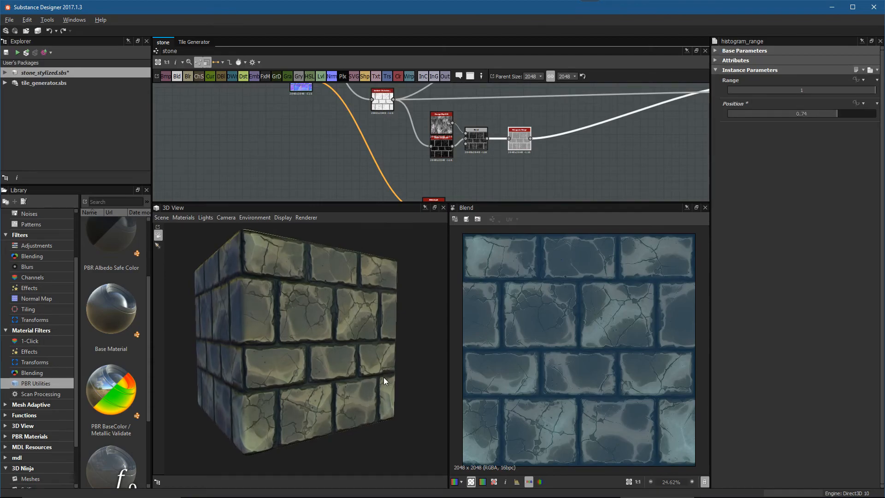
middle_drag(372, 352, 367, 363)
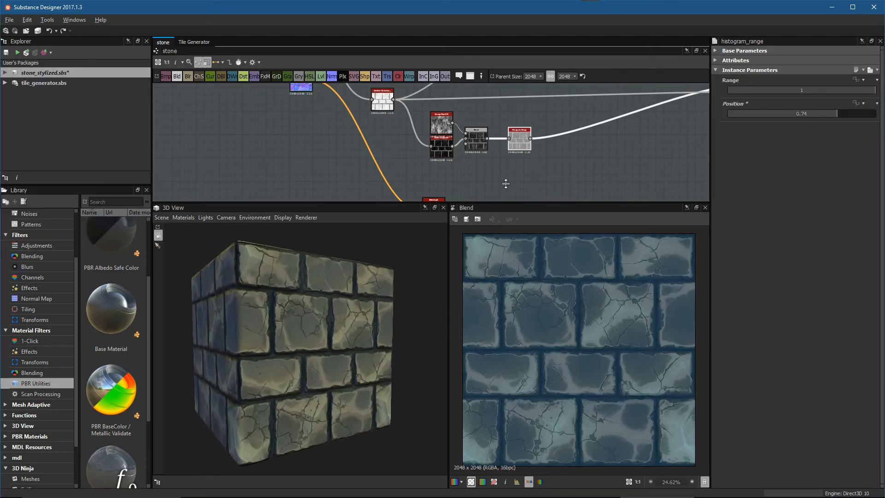
Step: Examine the whole node graph and the cracks, edges and color variation of the stones up close in the 2D view
scroll(488, 110, down, 5)
scroll(536, 147, up, 2)
middle_drag(526, 115, 541, 176)
scroll(557, 164, down, 3)
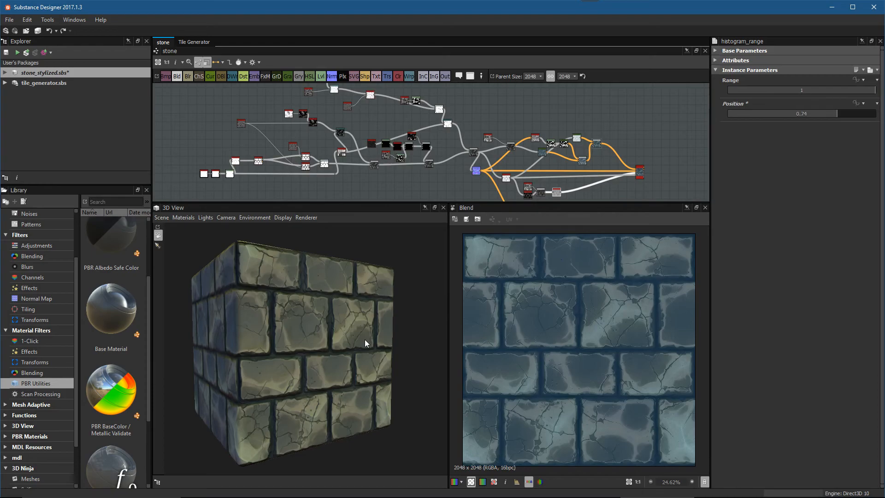
scroll(633, 356, up, 3)
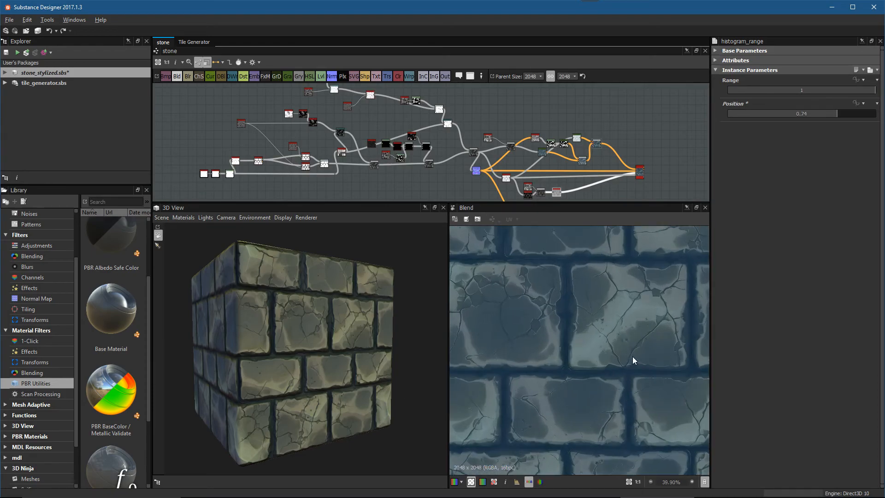
scroll(608, 311, up, 1)
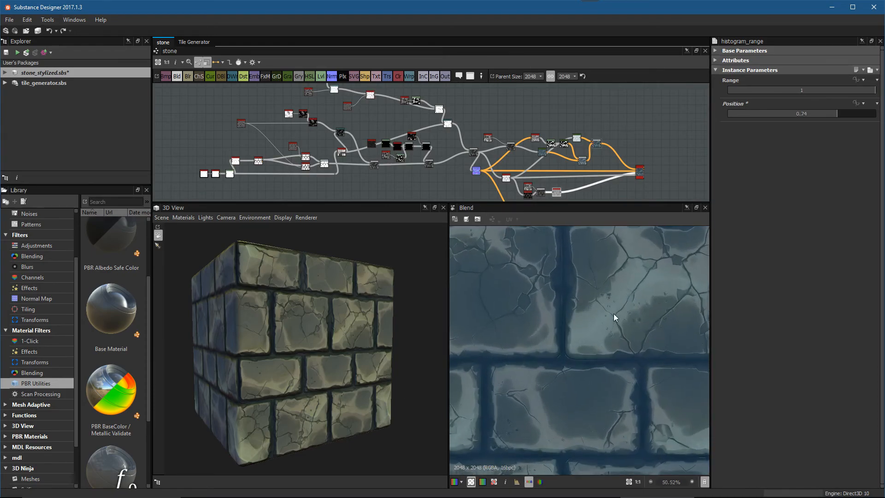
scroll(640, 316, up, 4)
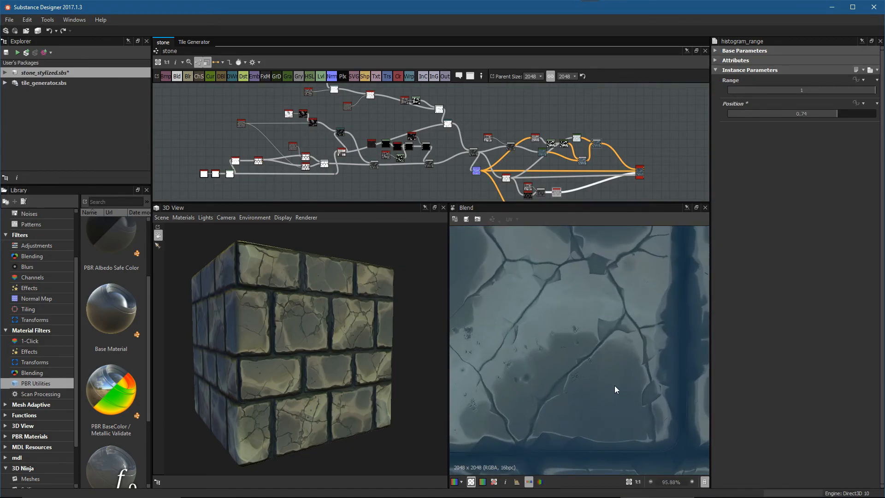
middle_drag(574, 404, 638, 364)
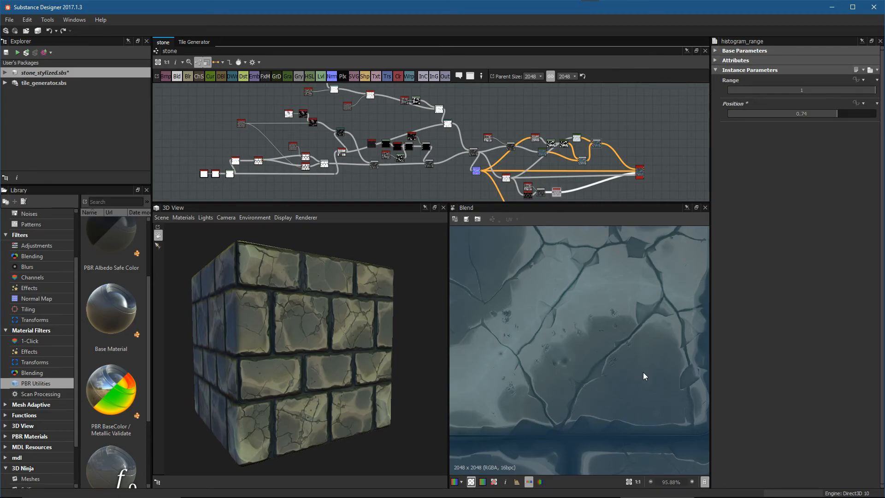
scroll(563, 361, down, 2)
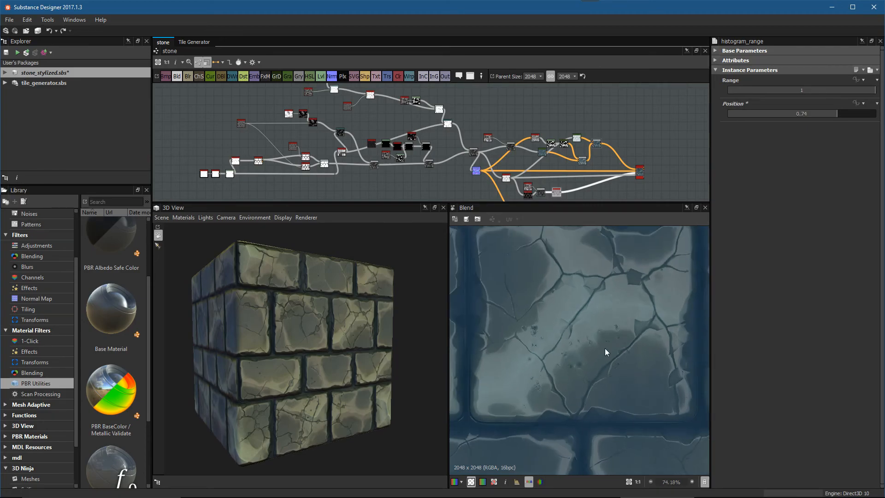
scroll(607, 353, down, 1)
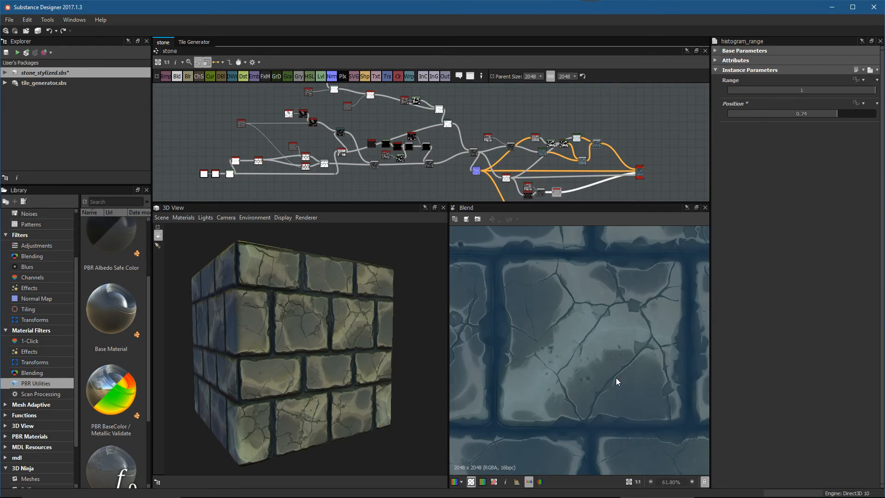
scroll(570, 366, down, 1)
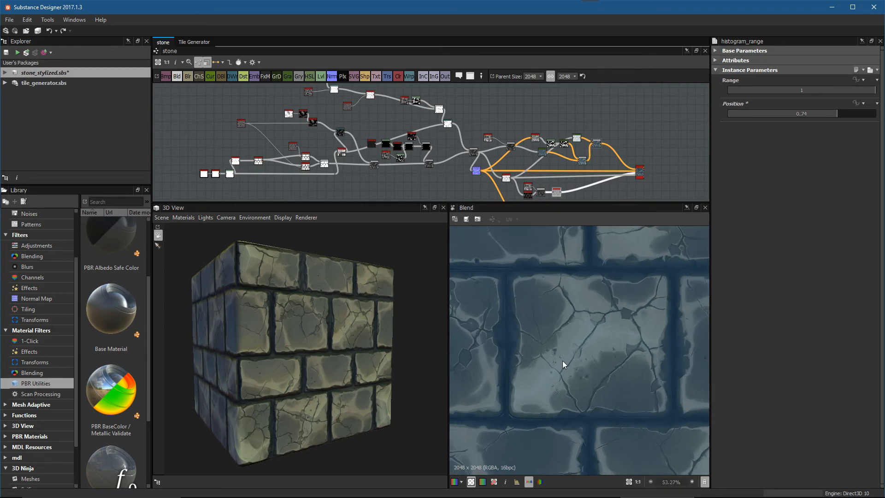
Step: Select the column of output nodes and move it closer to the Base Material node
scroll(569, 153, down, 3)
middle_drag(610, 182, 465, 160)
scroll(567, 171, up, 1)
drag(568, 170, 610, 95)
drag(586, 154, 512, 168)
scroll(511, 162, up, 2)
middle_drag(511, 162, 499, 217)
scroll(618, 165, up, 2)
Step: Switch the graph's link creation to compact material mode for the Base Material and output nodes
alt+right_drag(563, 114, 579, 134)
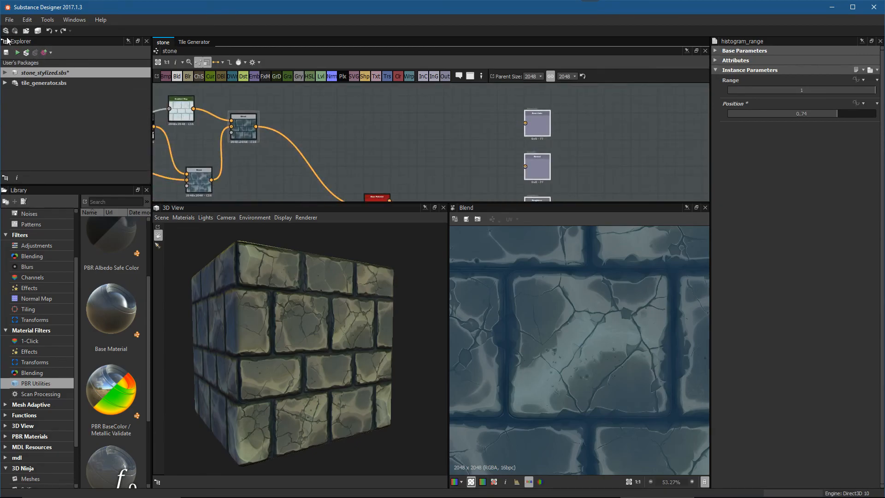
middle_drag(441, 153, 446, 131)
key(3)
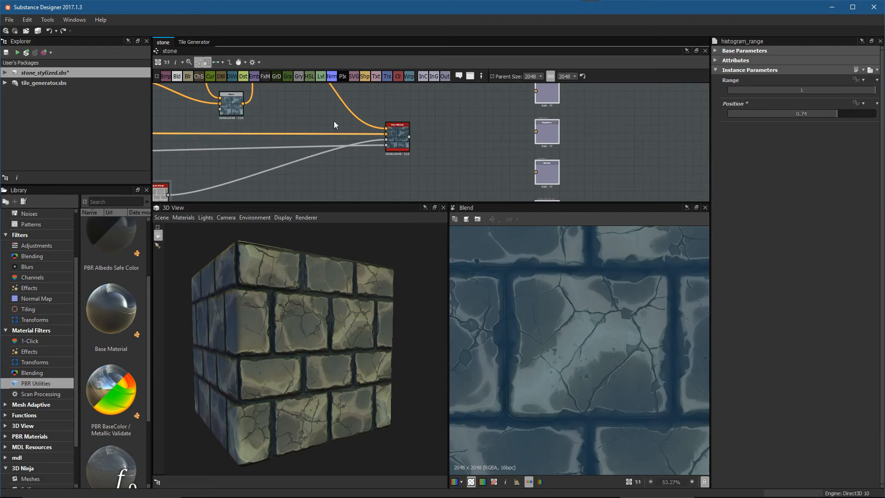
Step: Link the Base Material's output to the whole column of existing output nodes in compact material mode
click(222, 62)
click(466, 131)
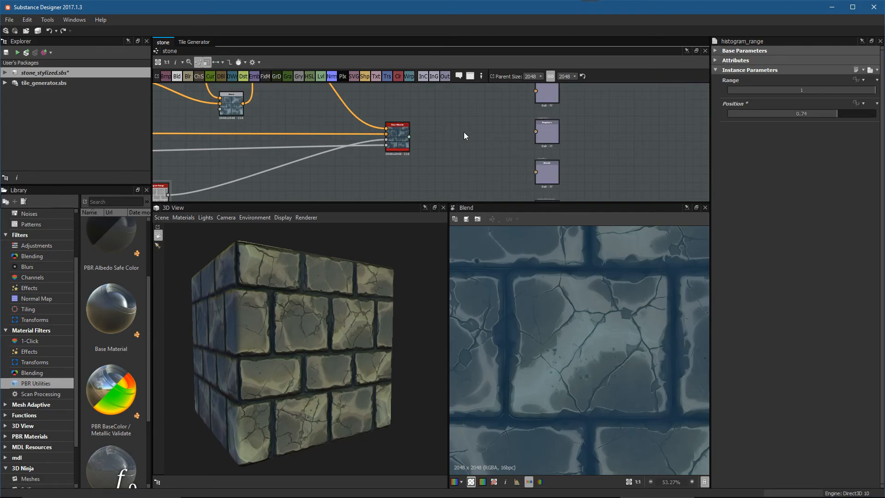
drag(411, 137, 539, 91)
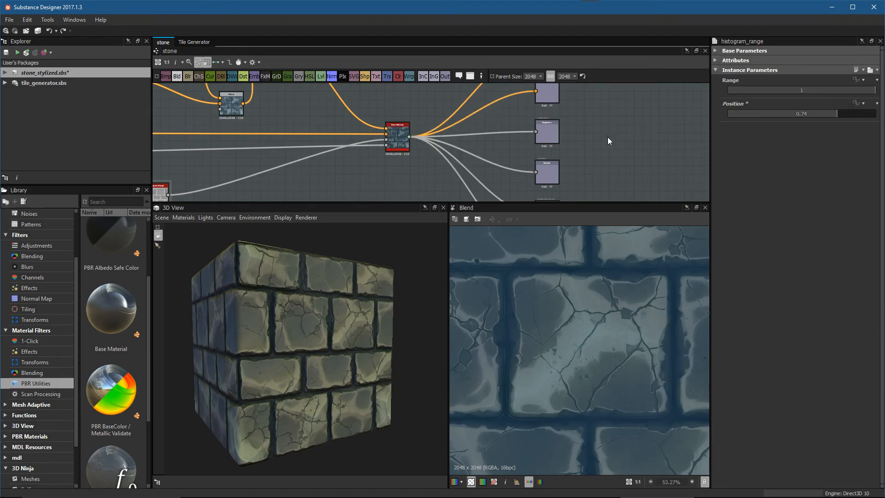
scroll(559, 142, down, 5)
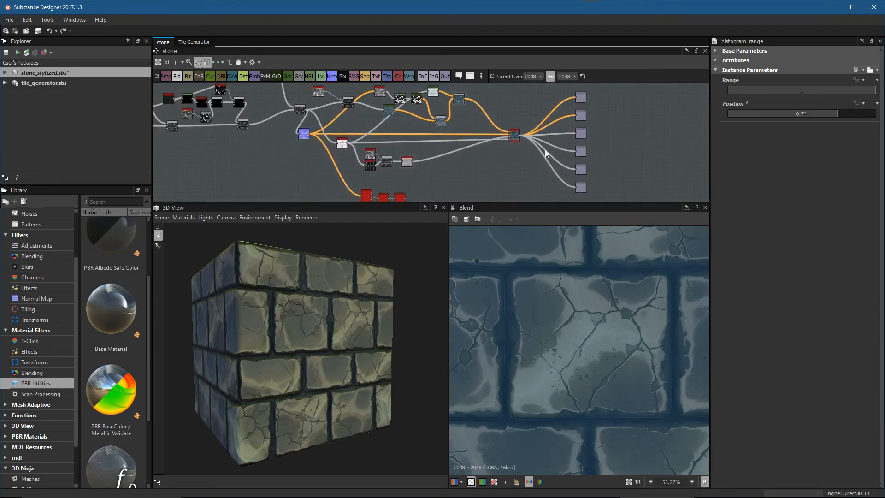
Step: Delete the whole column of output nodes connected to the Base Material
drag(554, 120, 610, 189)
key(Delete)
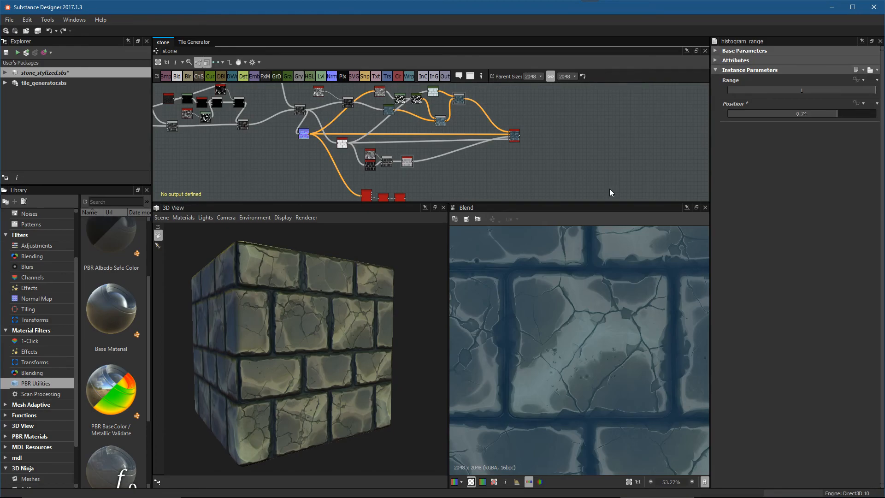
scroll(514, 136, up, 5)
middle_drag(536, 144, 453, 134)
scroll(488, 141, up, 3)
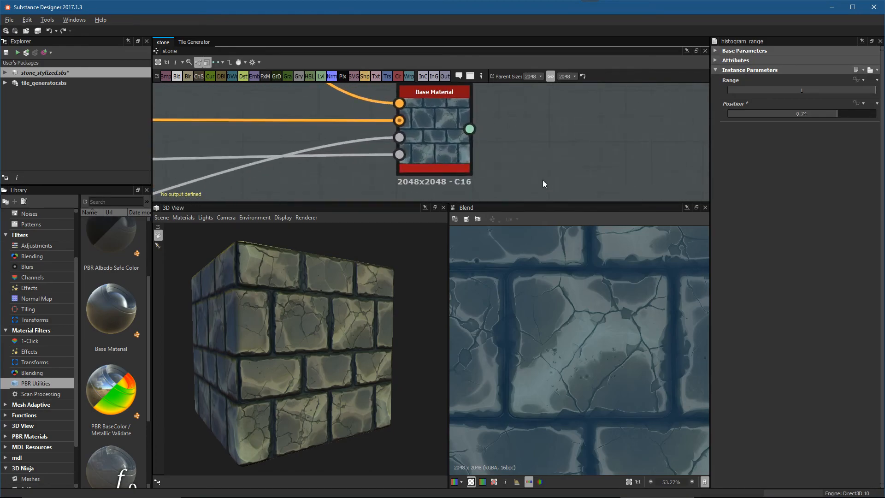
scroll(545, 139, down, 2)
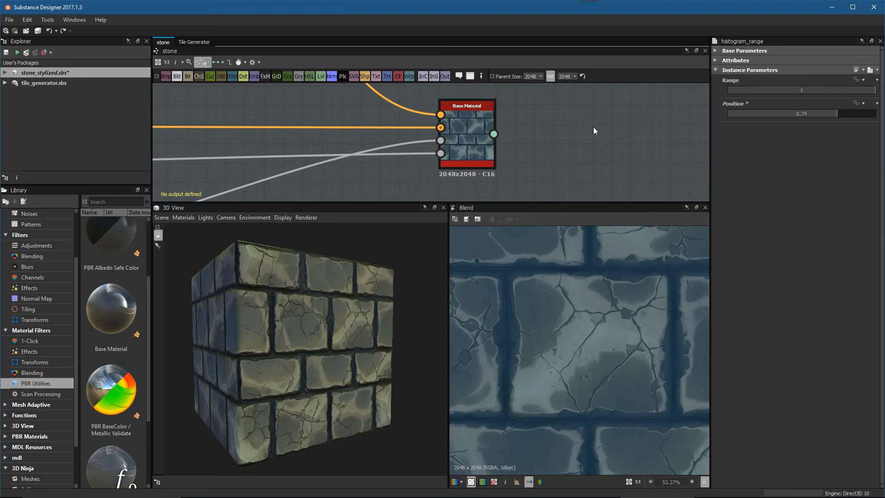
Step: Create output nodes directly from the Base Material node, leaving out nodes for hidden connectors
right_click(464, 111)
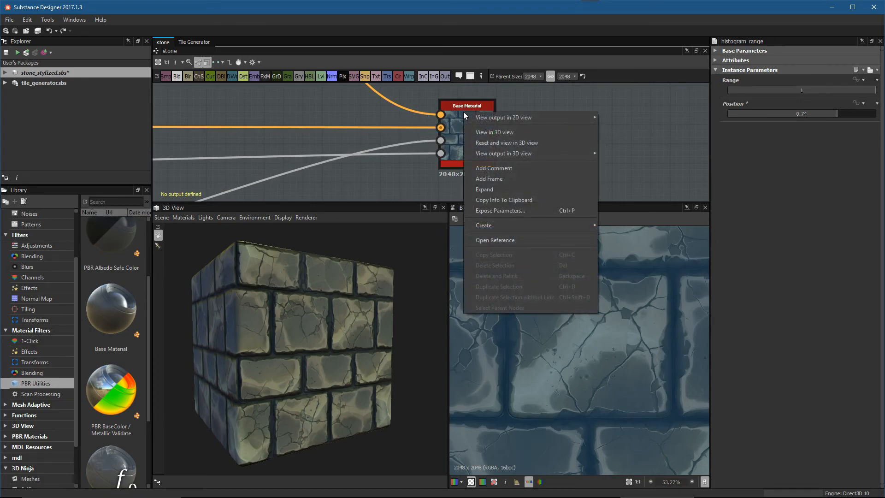
mouse_move(496, 228)
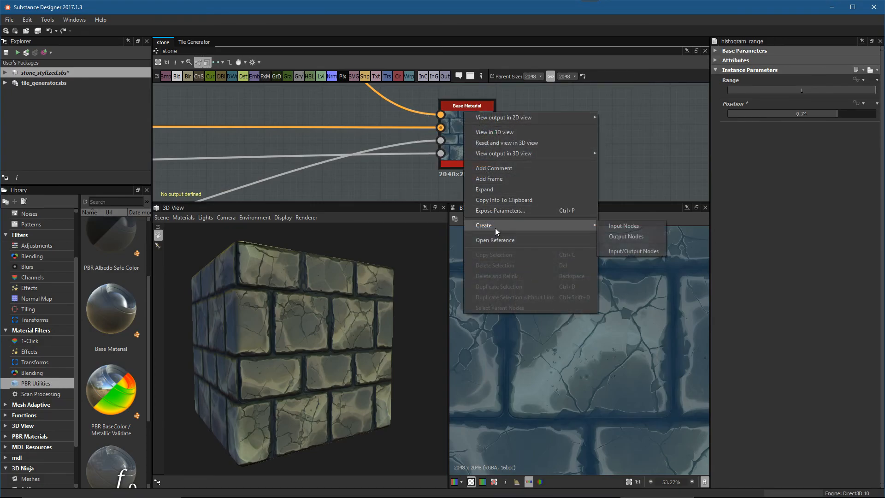
click(621, 237)
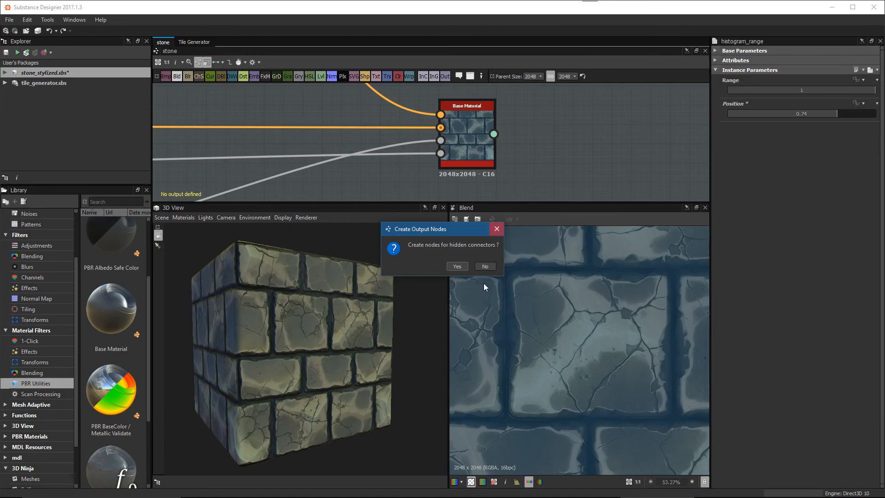
click(484, 266)
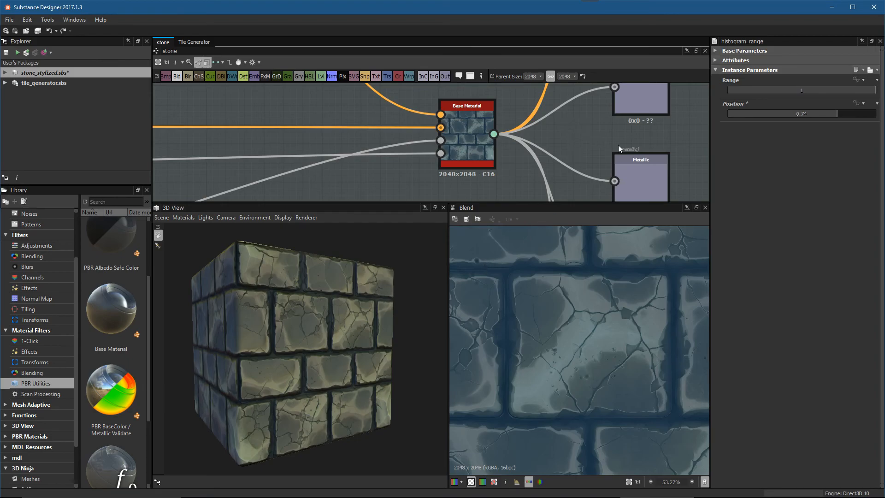
Step: Look over the newly created output nodes and preview the Metallic, Ambient Occlusion and Height outputs in the 2D view
scroll(612, 143, down, 6)
scroll(565, 136, up, 6)
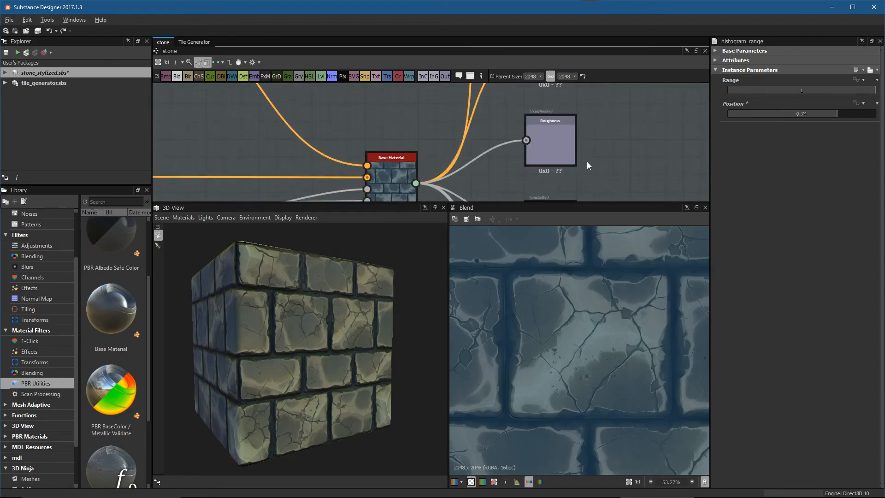
middle_drag(584, 164, 596, 70)
middle_drag(622, 150, 617, 82)
middle_drag(604, 113, 593, 183)
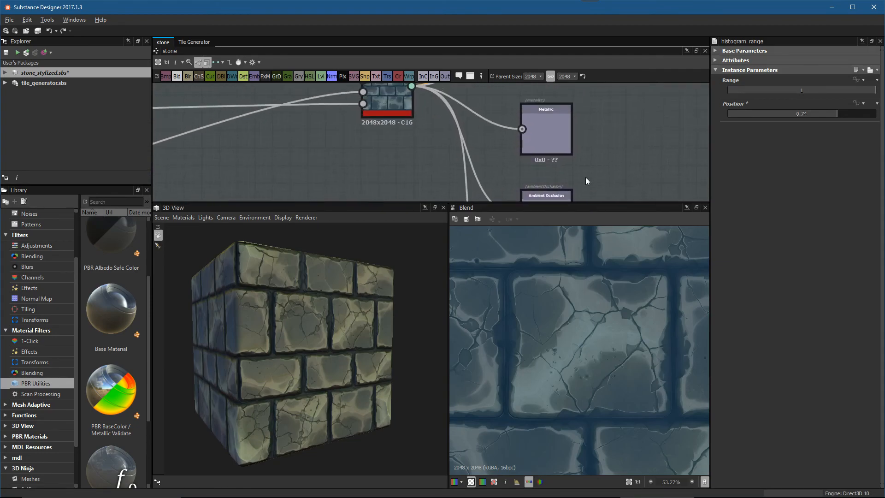
double_click(559, 131)
middle_drag(579, 148, 580, 60)
double_click(552, 124)
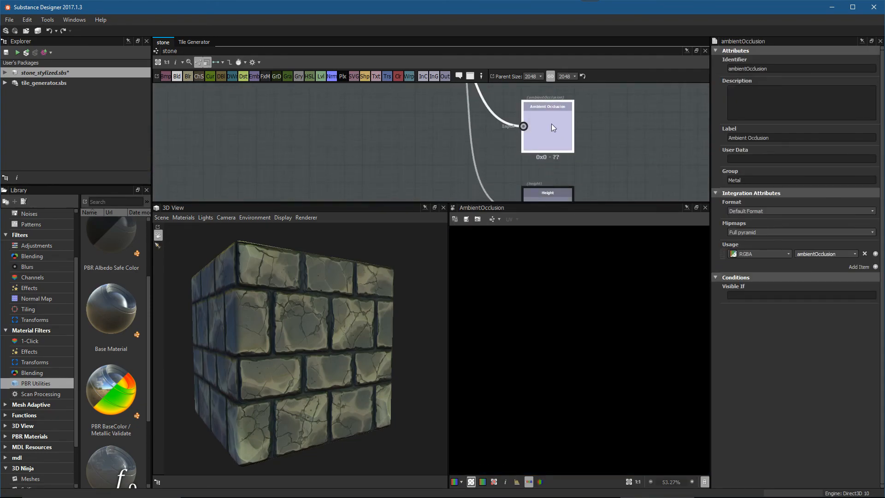
middle_drag(588, 174, 590, 137)
double_click(565, 163)
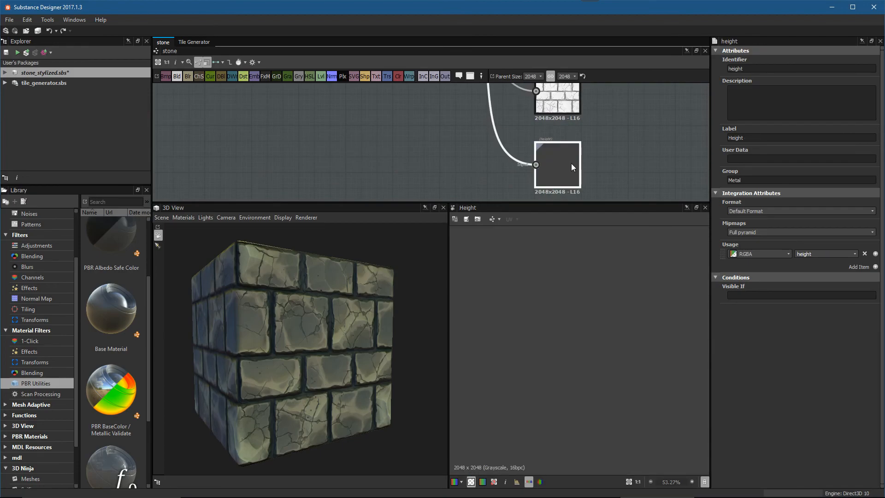
Step: Set Height to True in the Base Material's User-Defined Maps to give it a height input
scroll(619, 179, down, 4)
middle_drag(529, 138, 532, 107)
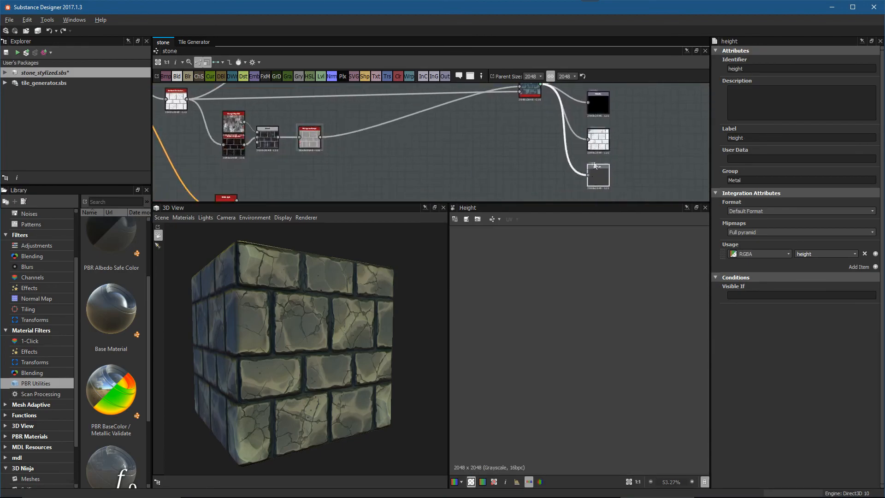
middle_drag(379, 152, 573, 182)
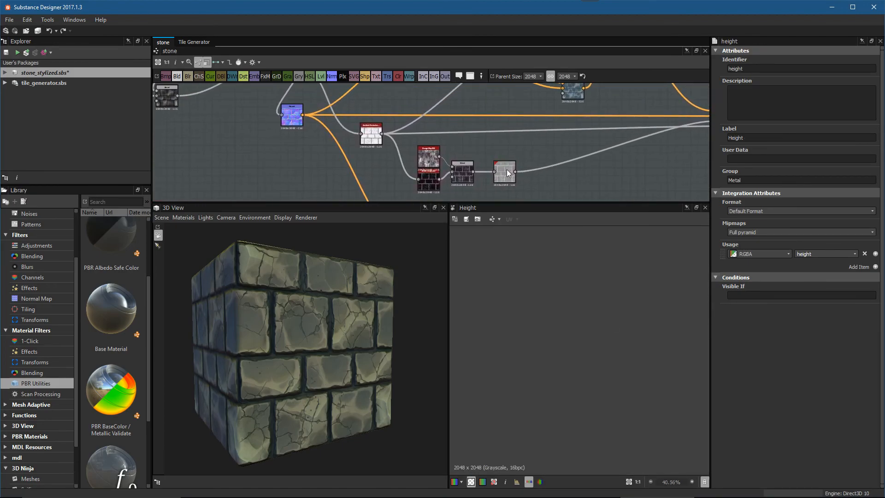
middle_drag(366, 114, 253, 111)
middle_drag(615, 124, 524, 134)
scroll(524, 134, up, 4)
click(529, 140)
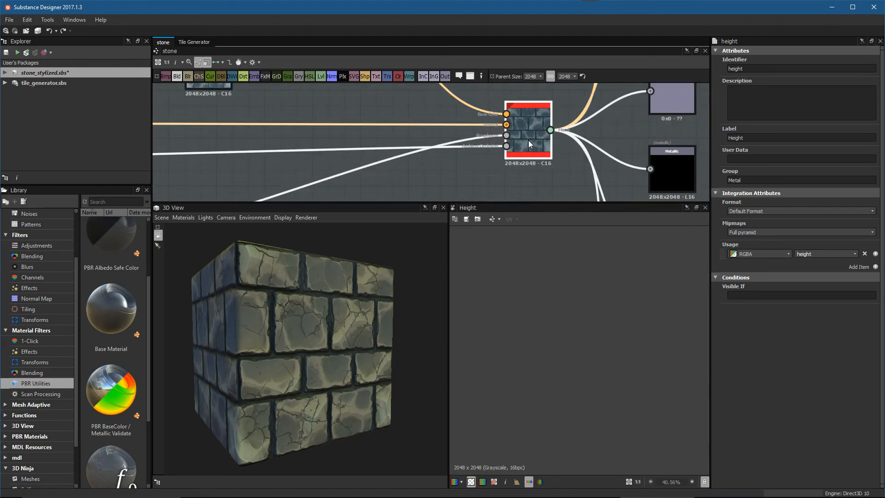
click(786, 254)
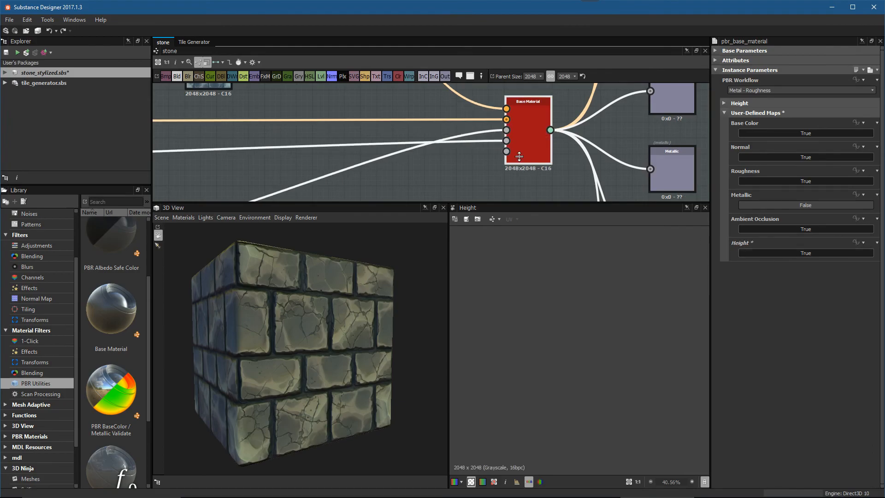
Step: Preview the Multiply Blend node that feeds the Gradient Map up close in the 2D view
middle_drag(478, 170, 583, 157)
scroll(601, 150, down, 4)
middle_drag(459, 136, 492, 166)
middle_drag(317, 112, 324, 134)
drag(309, 112, 320, 135)
double_click(320, 134)
scroll(575, 319, up, 5)
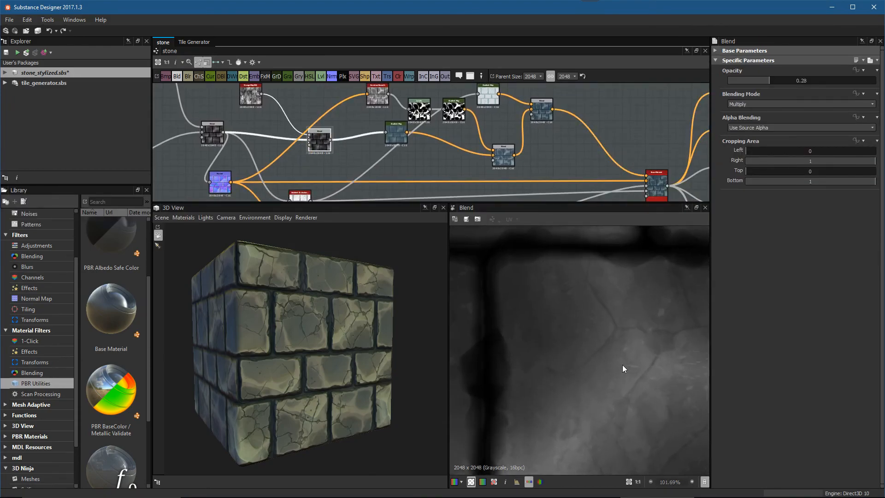
Step: Move the Blend node feeding the Gradient Map slightly higher and preview the Blend node before it in the 2D view
drag(330, 139, 337, 112)
drag(322, 141, 337, 107)
middle_drag(398, 118, 462, 105)
click(277, 121)
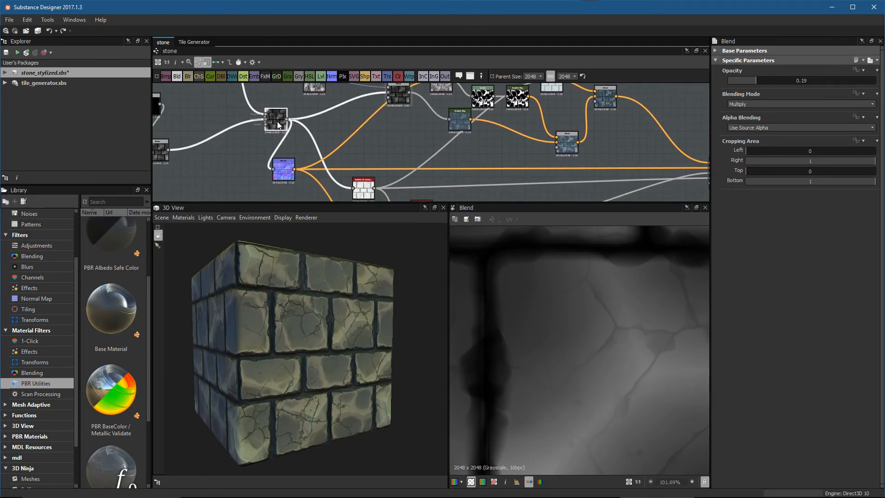
scroll(492, 269, down, 5)
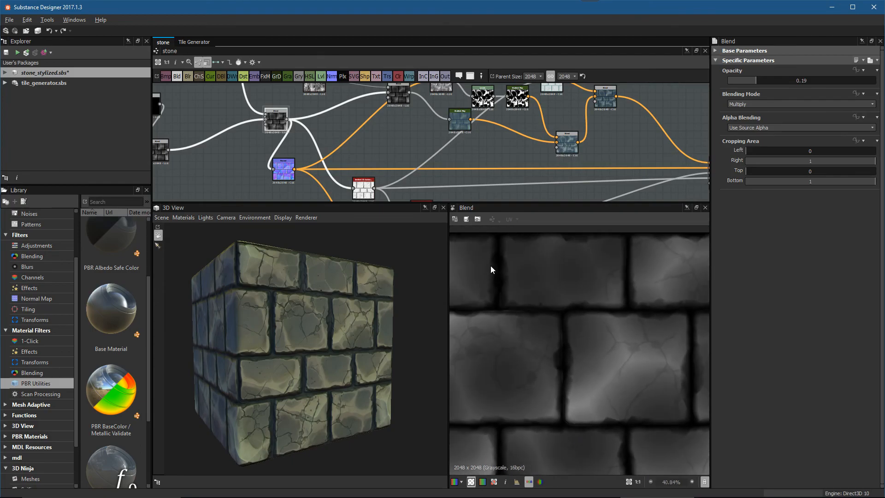
click(389, 150)
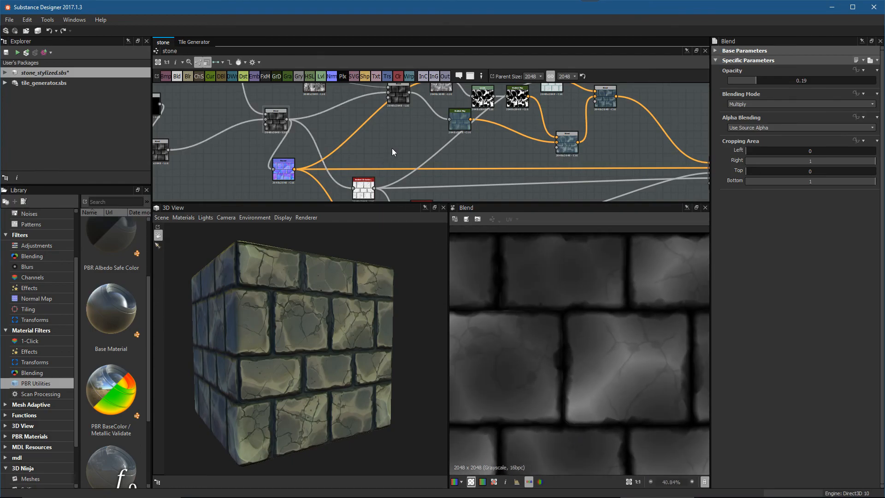
key(space)
text(bl)
key(Escape)
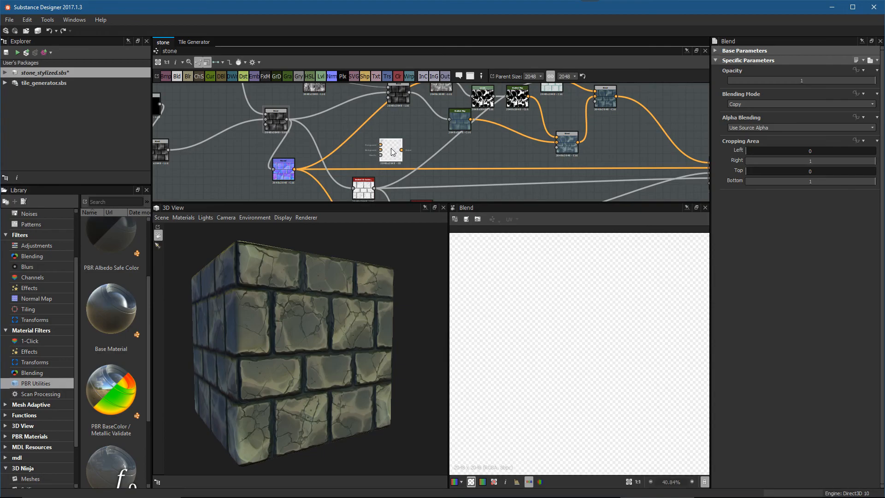
Step: Add a Blur HQ Grayscale node fed by the Multiply Blend that drives the Normal node, and set its Intensity to 1.71
key(space)
text(blu)
key(Down)
key(Down)
key(Down)
key(Return)
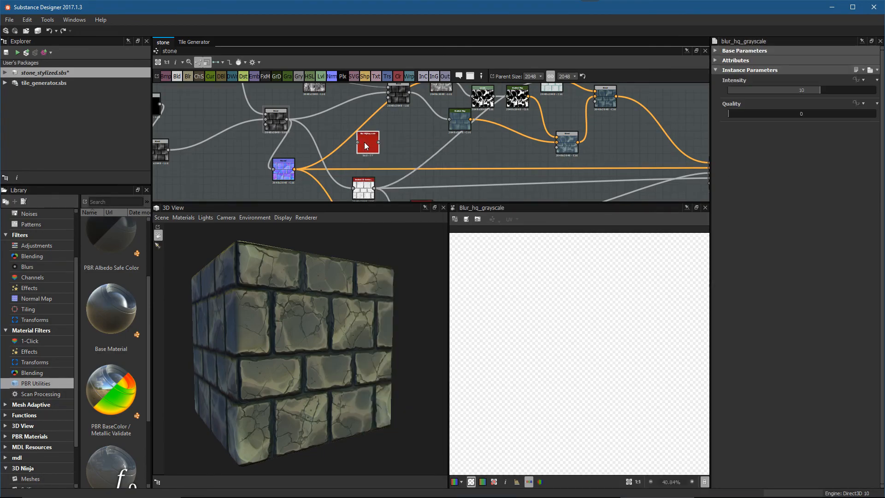
drag(287, 119, 388, 152)
drag(739, 91, 745, 93)
Step: Move the Blur HQ Grayscale node across the graph to sit just below and before the Base Material node
middle_drag(450, 121, 405, 119)
drag(340, 148, 456, 171)
drag(524, 171, 574, 175)
middle_drag(588, 176, 448, 141)
scroll(454, 144, up, 2)
drag(416, 127, 527, 160)
scroll(528, 164, up, 1)
scroll(618, 311, down, 1)
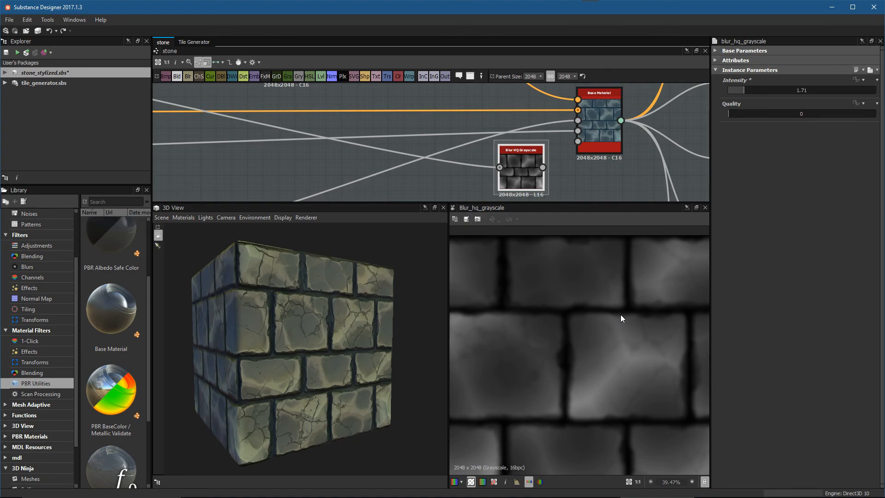
Step: Connect the Blur HQ Grayscale output to the Base Material's Height input and preview the Height output node
click(578, 110)
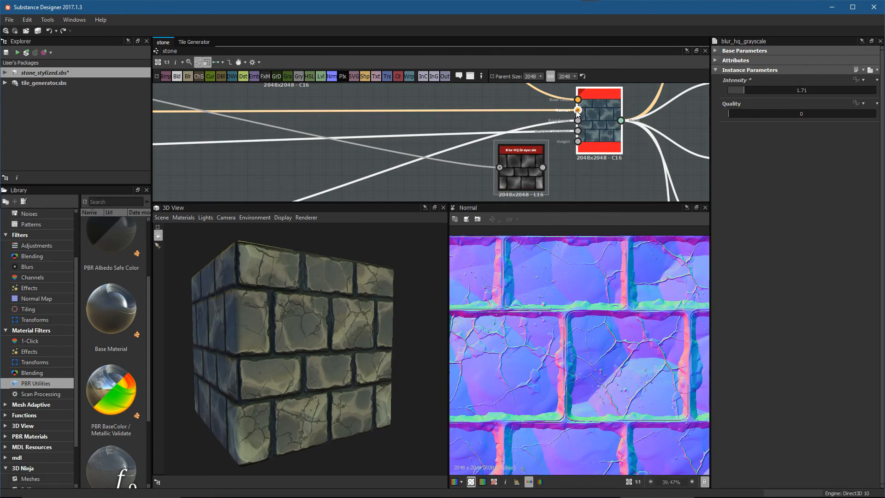
drag(566, 148, 577, 142)
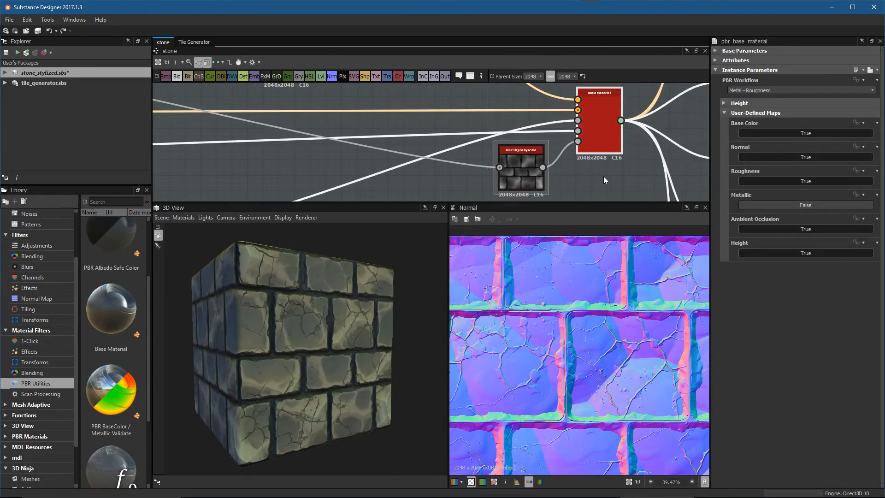
middle_drag(560, 149, 543, 142)
scroll(543, 142, down, 3)
middle_drag(603, 174, 613, 126)
double_click(615, 166)
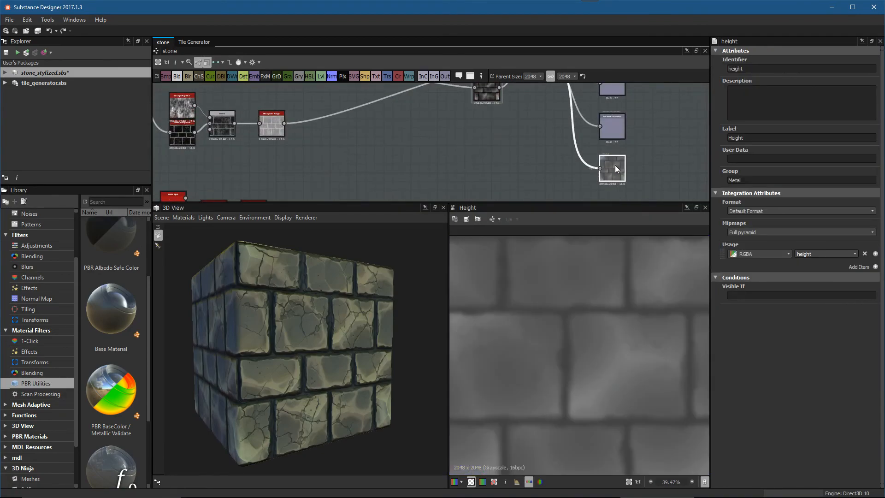
Step: Compare the Blur HQ Grayscale result with the Height output in the 2D view
scroll(612, 379, down, 2)
middle_drag(515, 102, 570, 175)
scroll(539, 168, up, 4)
double_click(467, 173)
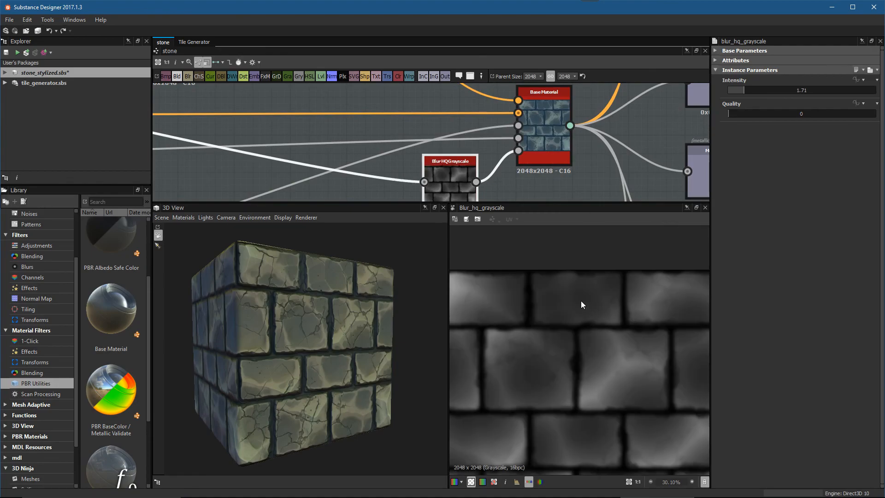
scroll(507, 127, down, 2)
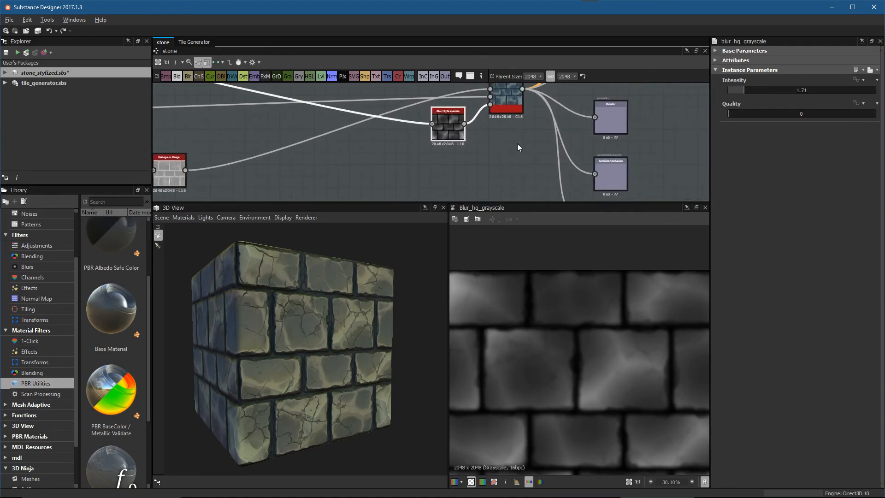
scroll(527, 151, down, 2)
middle_drag(535, 159, 545, 110)
double_click(599, 160)
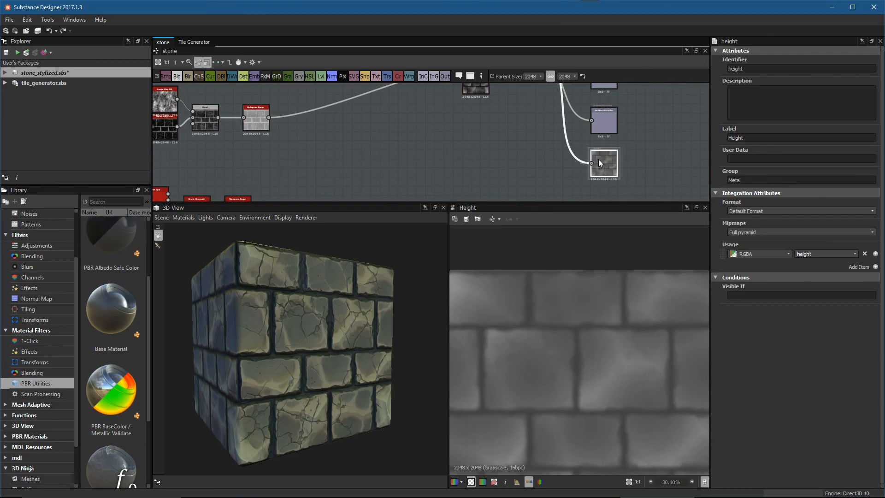
Step: Expand the Base Material's Height parameters, try a Height Position of 1, restore it to 0.5, and set Height Range to 1
middle_drag(495, 87, 505, 188)
scroll(534, 161, up, 2)
click(529, 153)
click(726, 103)
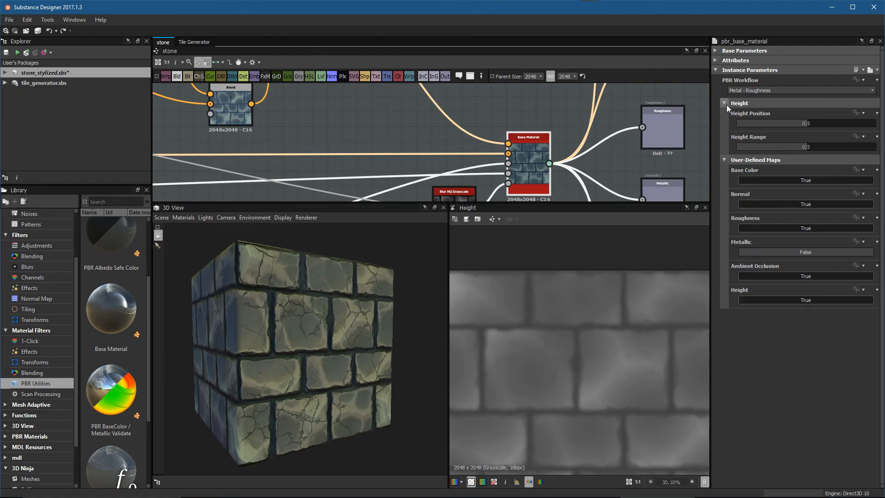
scroll(613, 146, down, 2)
middle_drag(612, 144, 519, 78)
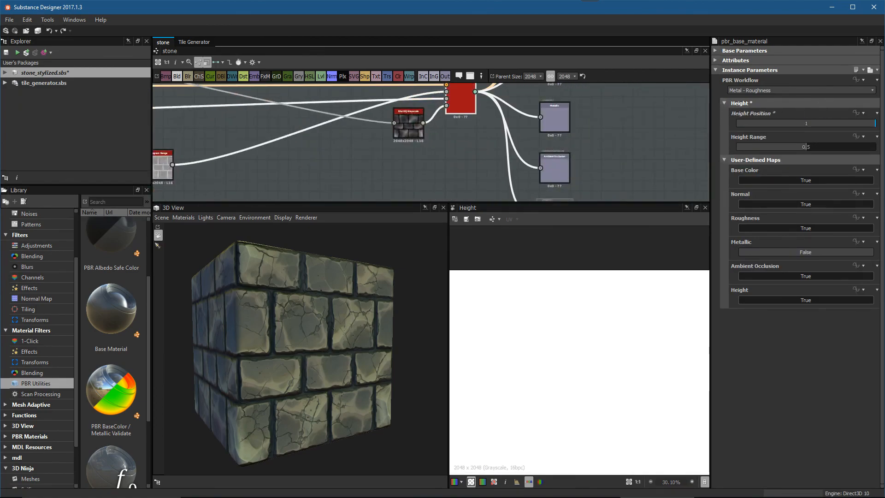
drag(818, 146, 876, 146)
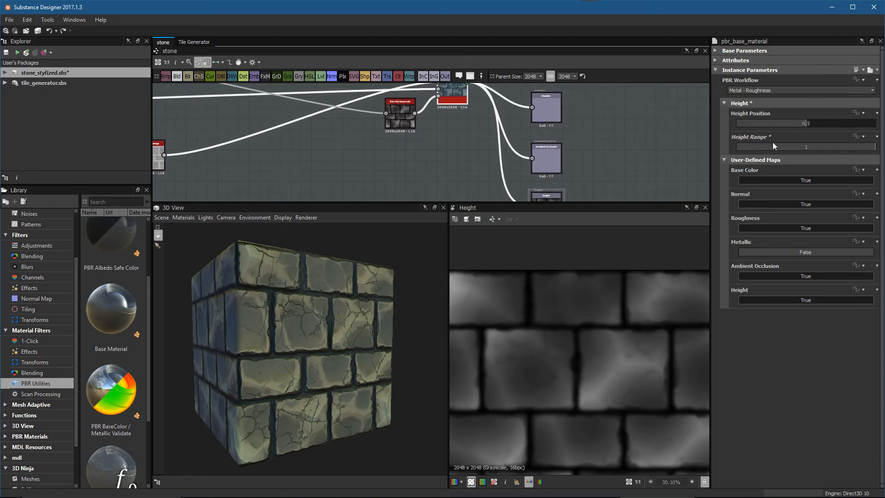
Step: Compare the Blur HQ Grayscale node with the Height output again and check the brick cube in the 3D view
click(401, 114)
middle_drag(510, 134, 514, 122)
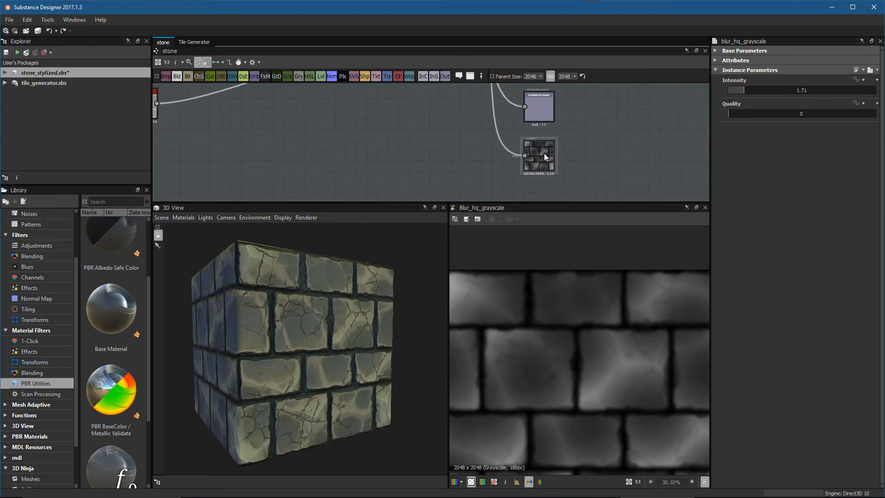
click(544, 153)
scroll(601, 159, down, 3)
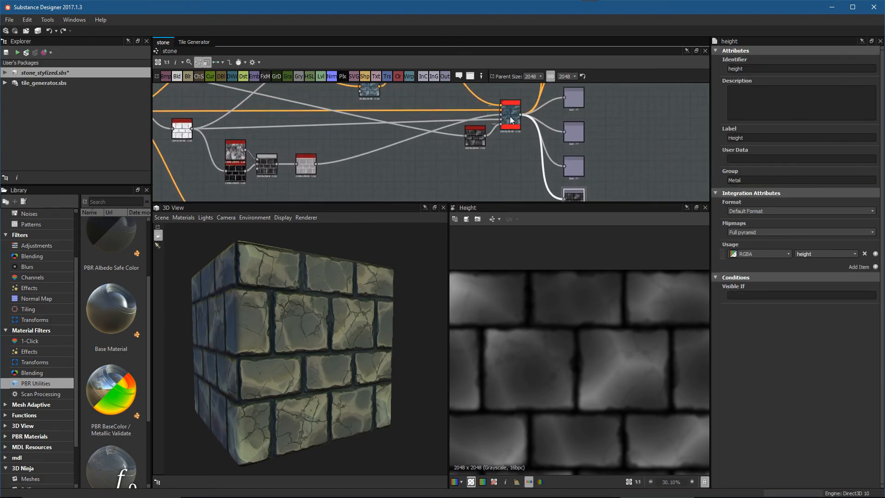
scroll(630, 162, down, 1)
drag(378, 332, 377, 344)
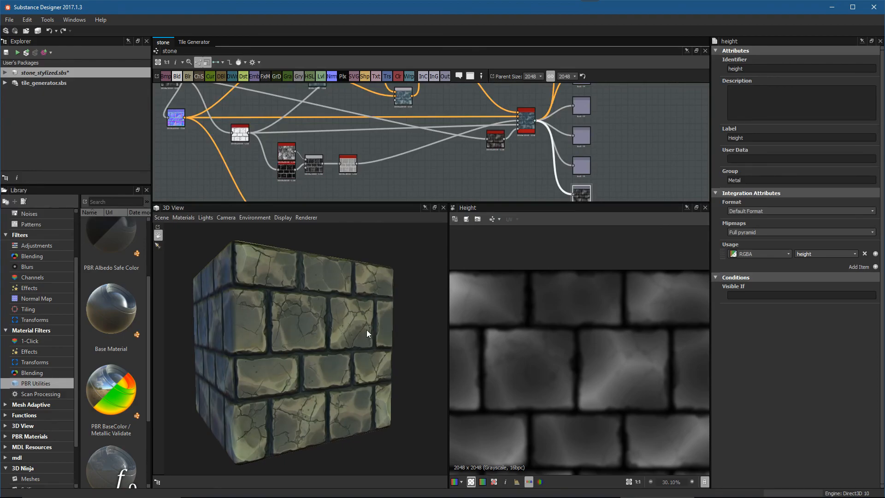
Step: Move the Blur HQ Grayscale node farther from the Base Material and save the stone_stylized package
middle_drag(541, 148, 547, 139)
drag(498, 133, 457, 132)
scroll(496, 99, down, 3)
alt+middle_drag(495, 99, 585, 137)
middle_drag(516, 118, 519, 145)
scroll(515, 155, down, 1)
scroll(540, 148, down, 1)
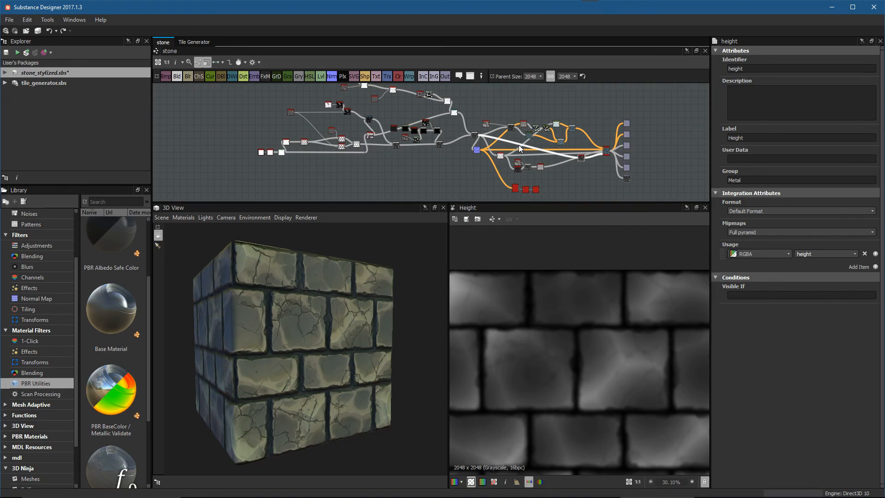
key(ctrl+s)
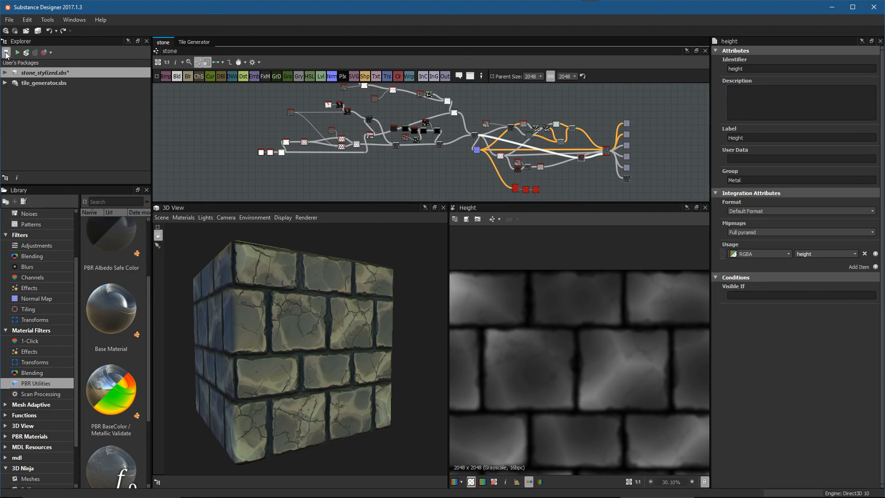